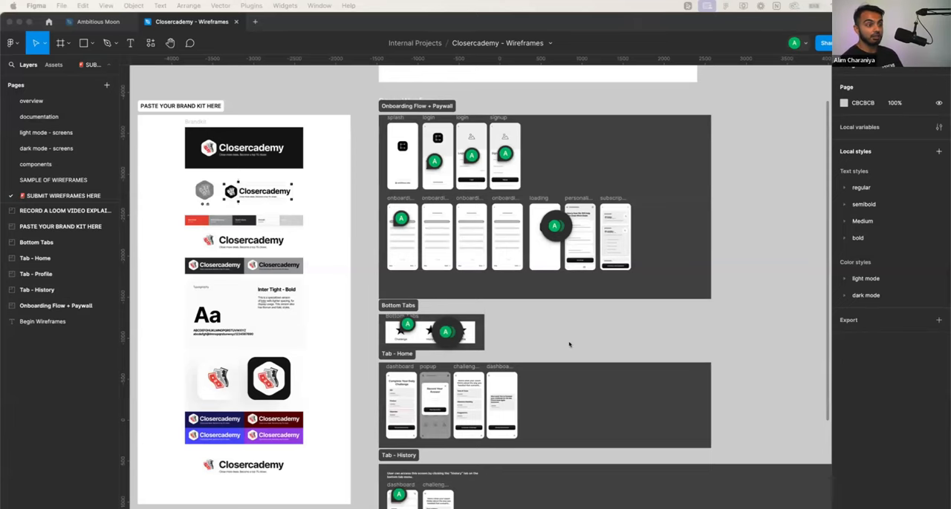
# - Review the Closercademy brand kit and the overall layout of the wireframe sections beside it
pyautogui.hscroll(-1, 565, 347)
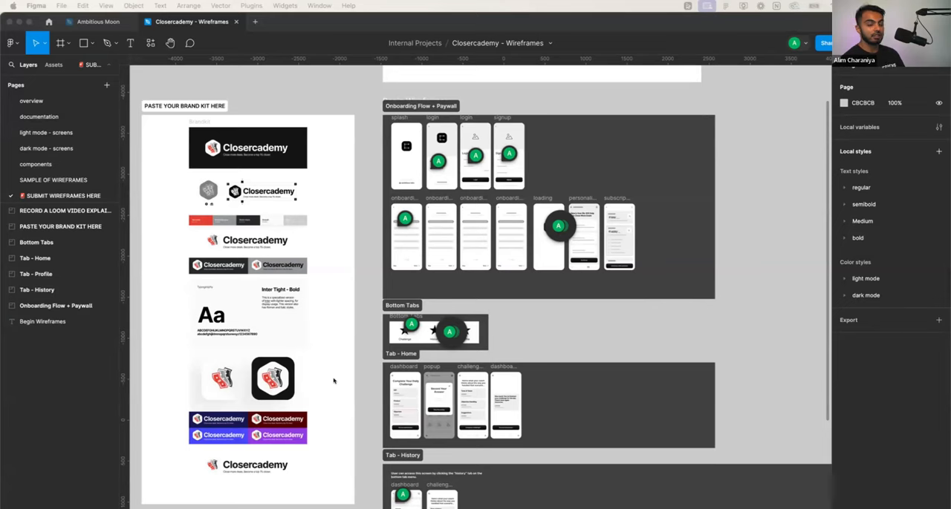
pyautogui.hscroll(-3, 335, 376)
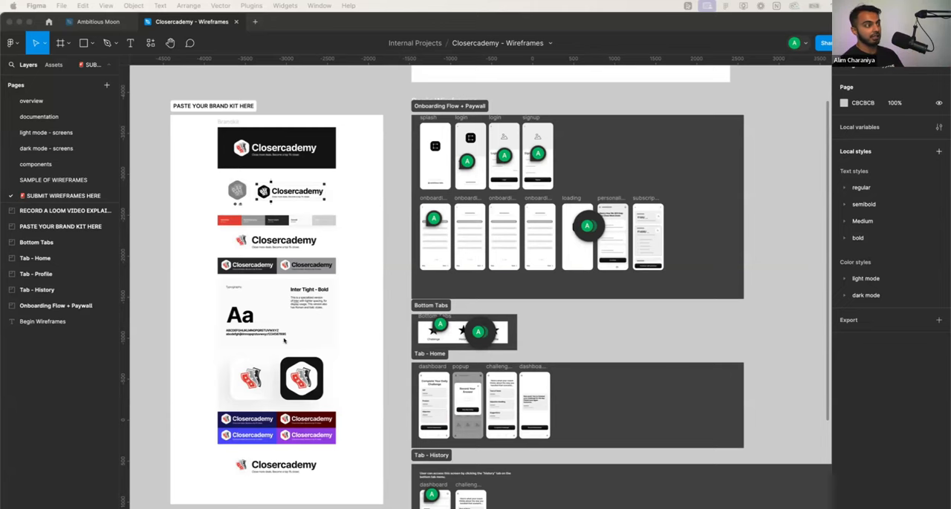
pyautogui.scroll(-3, 303, 335)
pyautogui.scroll(-3, 311, 356)
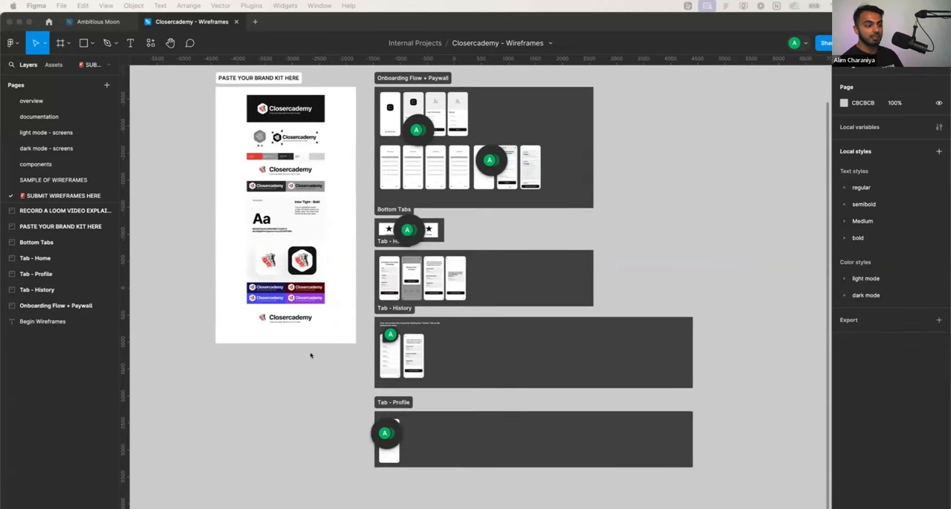
pyautogui.scroll(3, 305, 347)
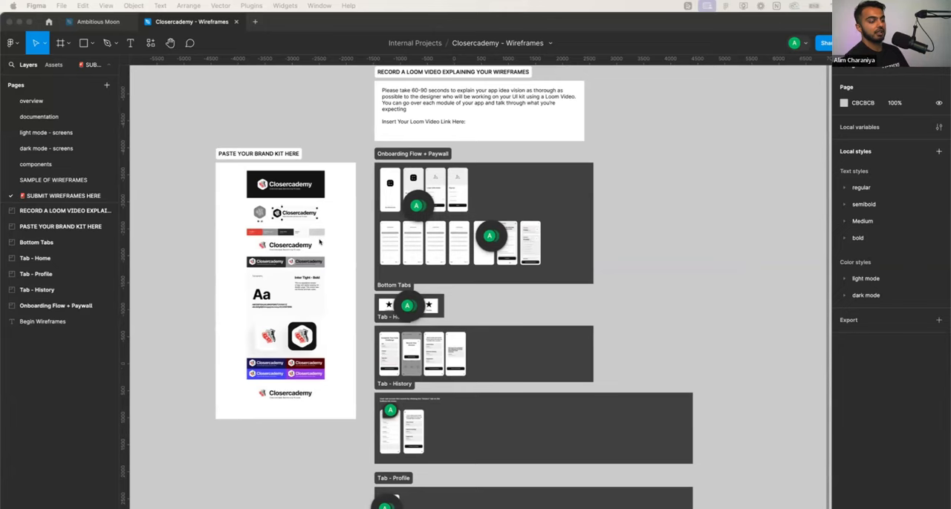
pyautogui.scroll(5, 370, 216)
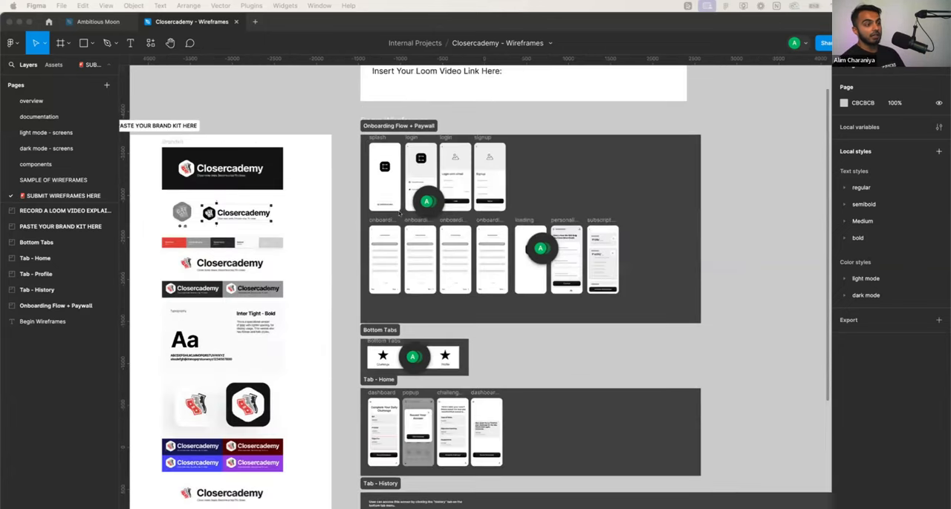
pyautogui.scroll(3, 395, 227)
pyautogui.scroll(-3, 394, 230)
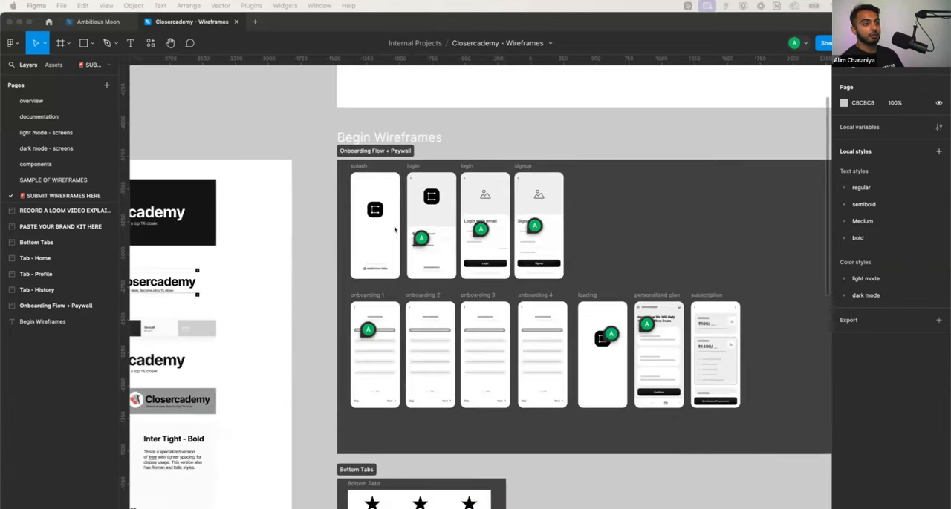
pyautogui.scroll(-2, 394, 234)
pyautogui.scroll(-3, 394, 233)
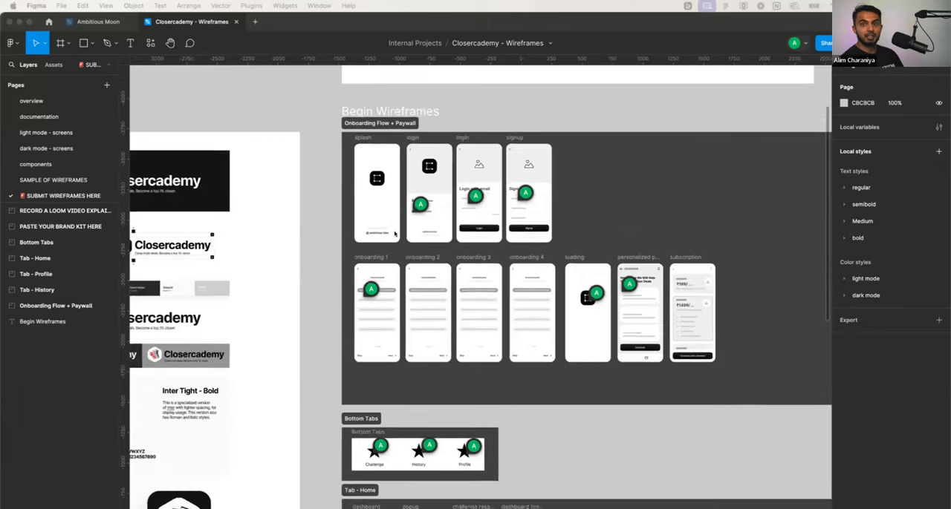
pyautogui.hscroll(-4, 394, 233)
pyautogui.hscroll(5, 394, 234)
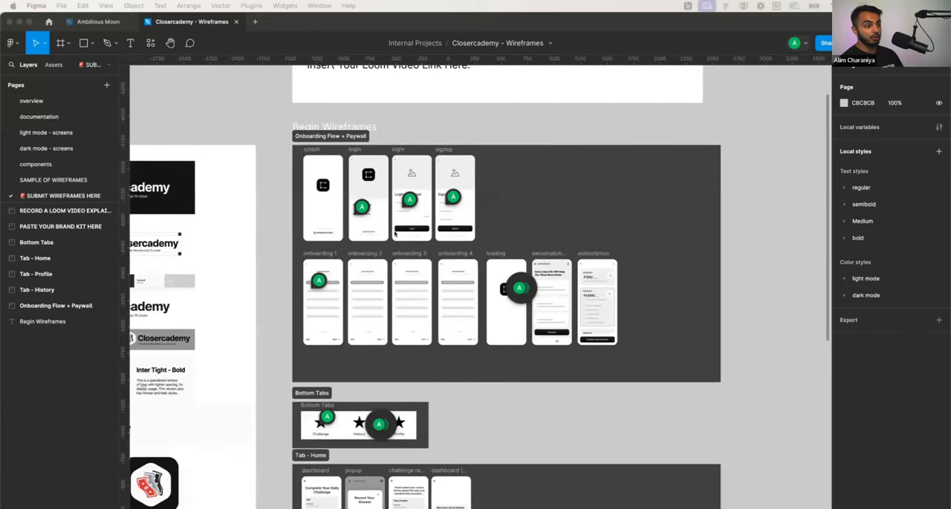
pyautogui.hscroll(-4, 394, 234)
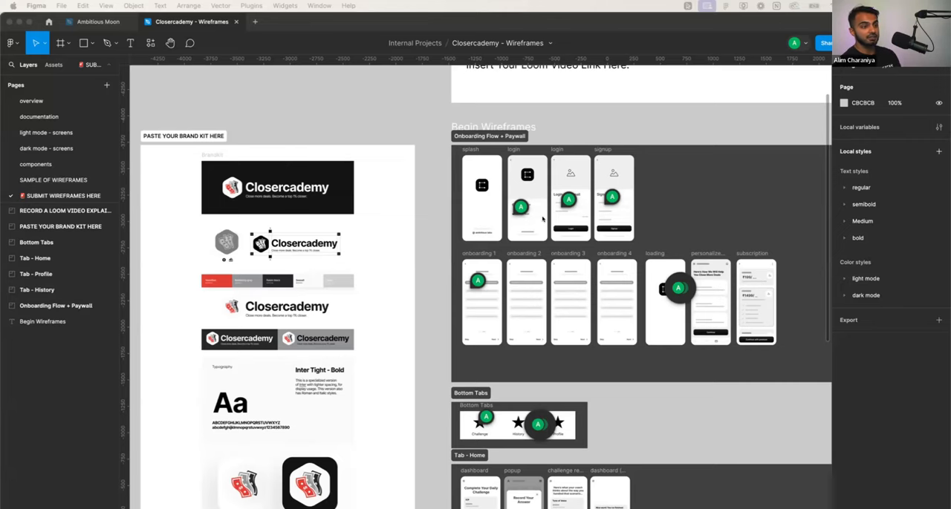
# - Examine the splash, login and signup screens in the Onboarding Flow + Paywall section
pyautogui.click(676, 212)
pyautogui.scroll(5, 676, 212)
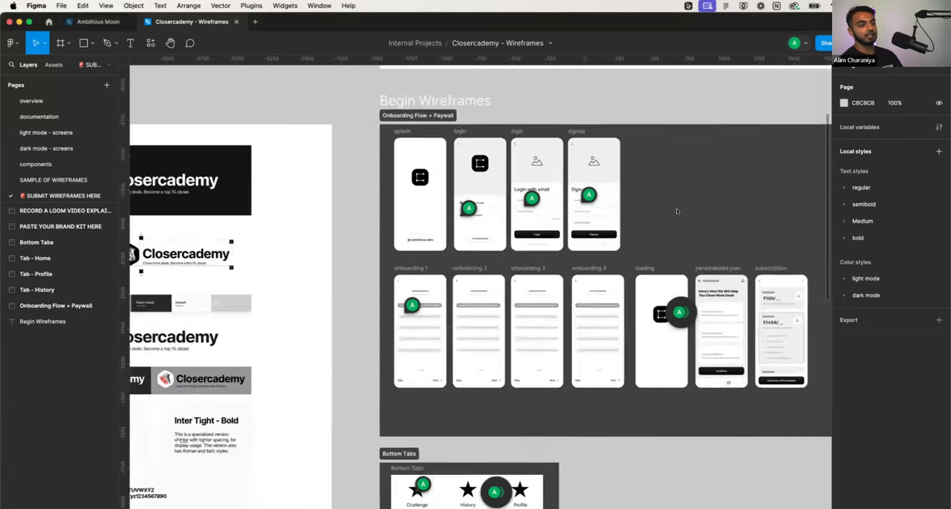
pyautogui.scroll(-2, 661, 217)
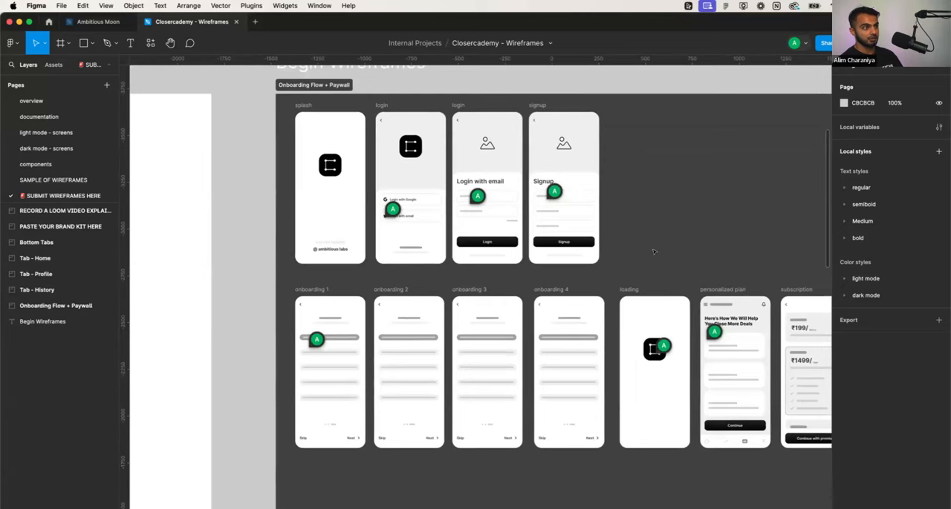
pyautogui.hscroll(3, 657, 221)
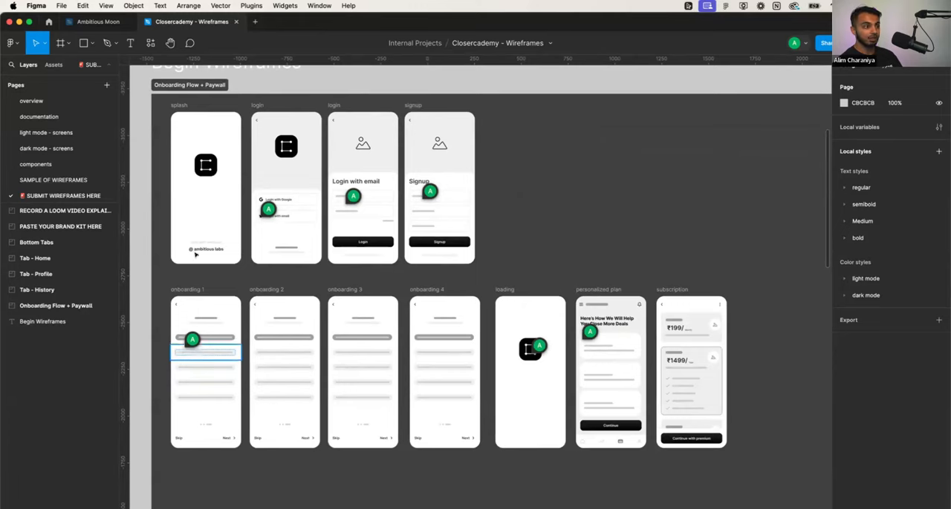
pyautogui.scroll(5, 191, 245)
pyautogui.scroll(2, 223, 252)
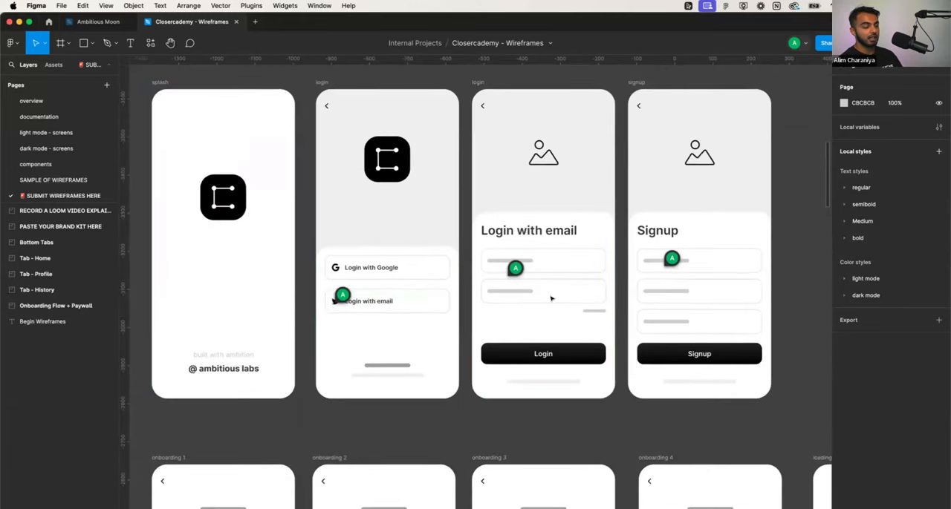
pyautogui.scroll(-10, 446, 332)
pyautogui.scroll(-5, 438, 334)
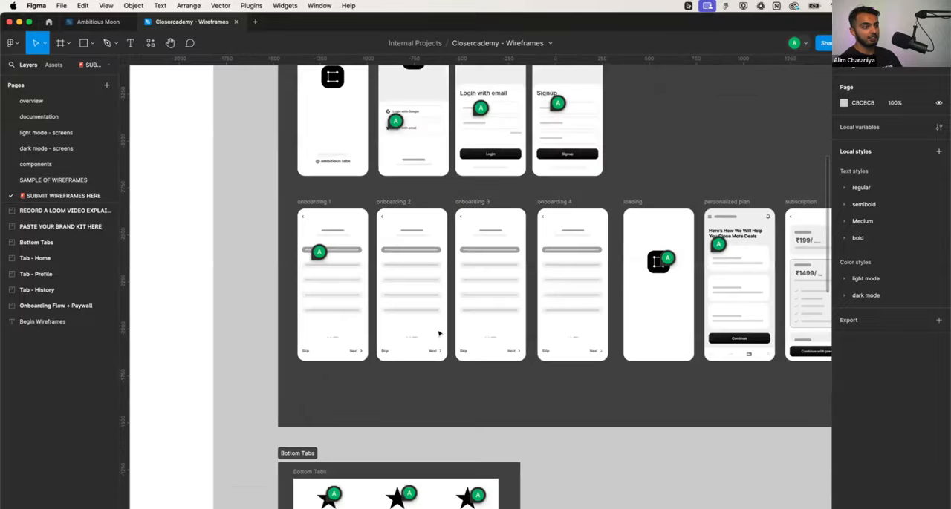
# - Examine the four onboarding screens and the loading, personalized plan and subscription screens in the second row
pyautogui.scroll(-5, 439, 334)
pyautogui.scroll(5, 439, 333)
pyautogui.scroll(5, 369, 286)
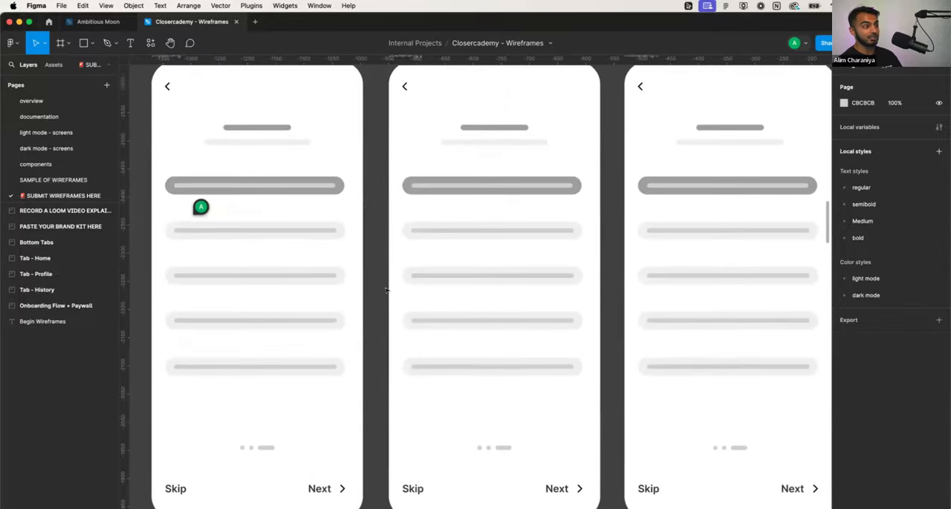
pyautogui.scroll(1, 386, 289)
pyautogui.scroll(-5, 385, 289)
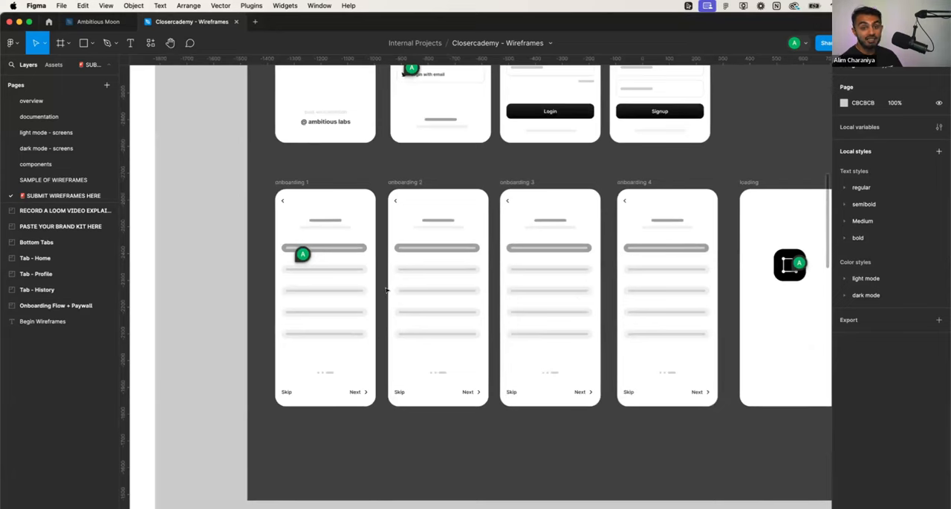
pyautogui.scroll(-2, 385, 290)
pyautogui.scroll(-2, 385, 289)
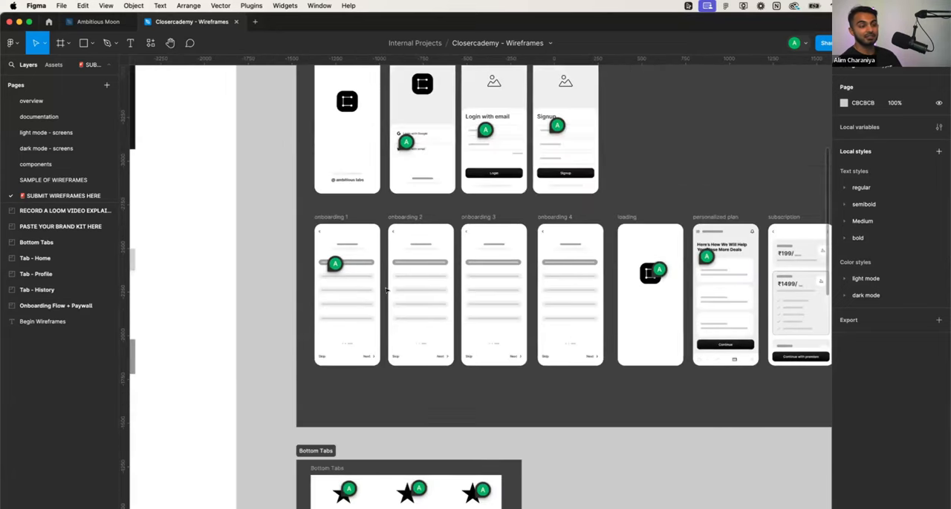
pyautogui.scroll(-4, 386, 290)
pyautogui.scroll(2, 383, 293)
pyautogui.scroll(3, 383, 293)
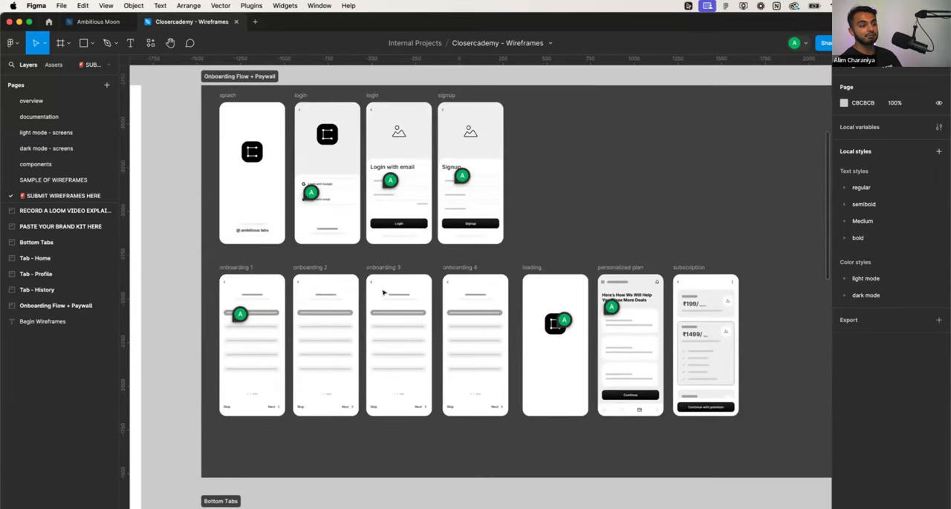
# - Review the dashboard, popup, challenge response and completed dashboard wireframes in the Tab - Home section
pyautogui.scroll(-12, 383, 292)
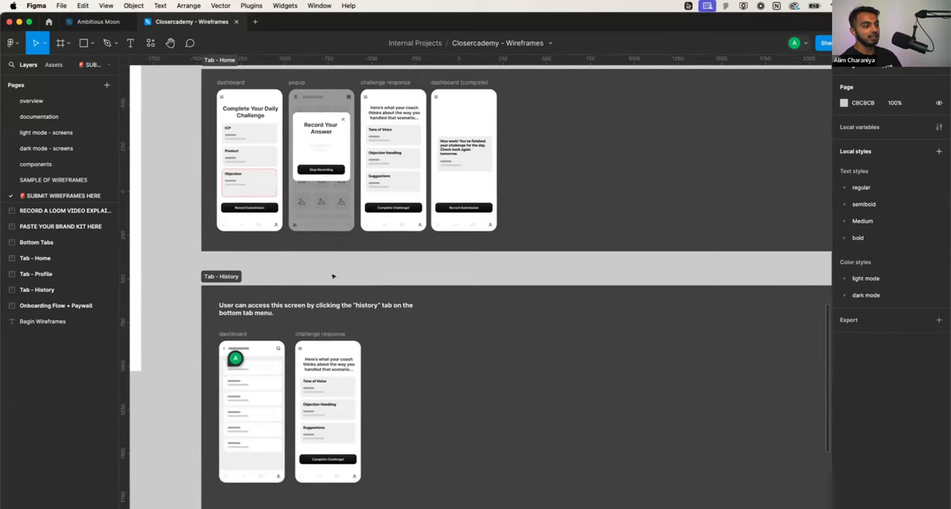
pyautogui.scroll(6, 331, 276)
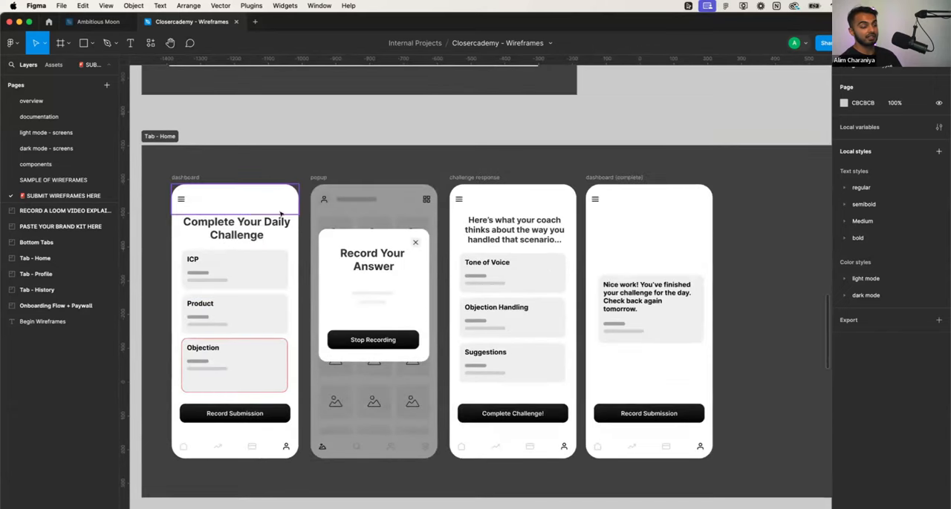
pyautogui.hscroll(-3, 273, 223)
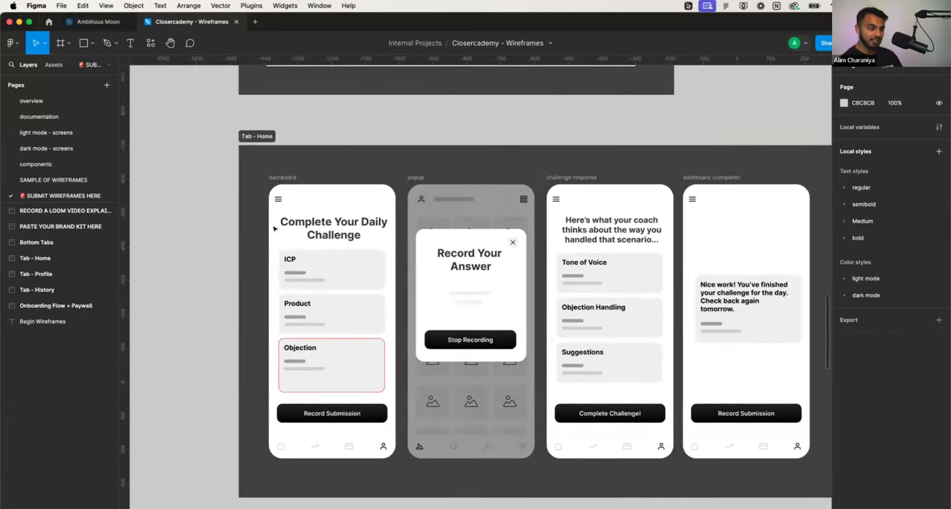
pyautogui.scroll(-1, 282, 227)
pyautogui.hscroll(3, 297, 222)
pyautogui.scroll(-1, 312, 220)
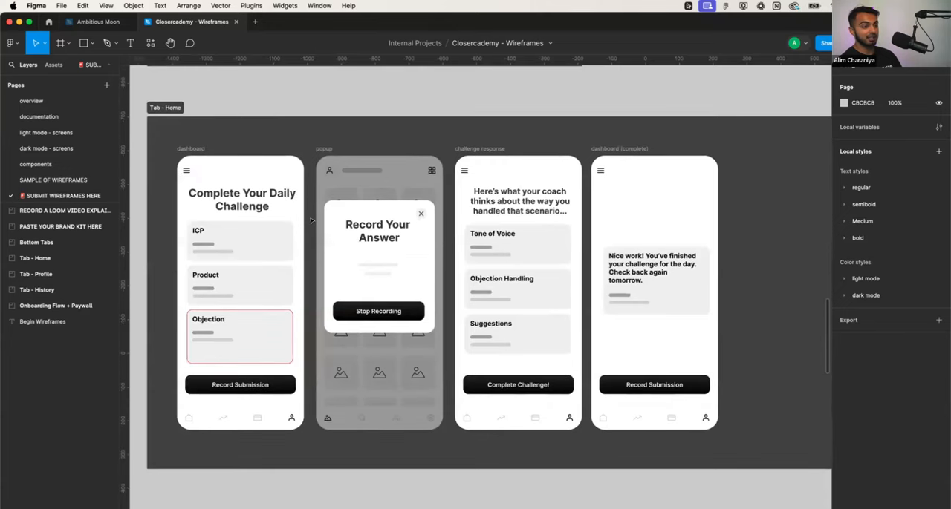
# - Inspect the Tab - History section's access note, dashboard list and challenge response screen
pyautogui.scroll(-3, 312, 221)
pyautogui.scroll(-3, 311, 221)
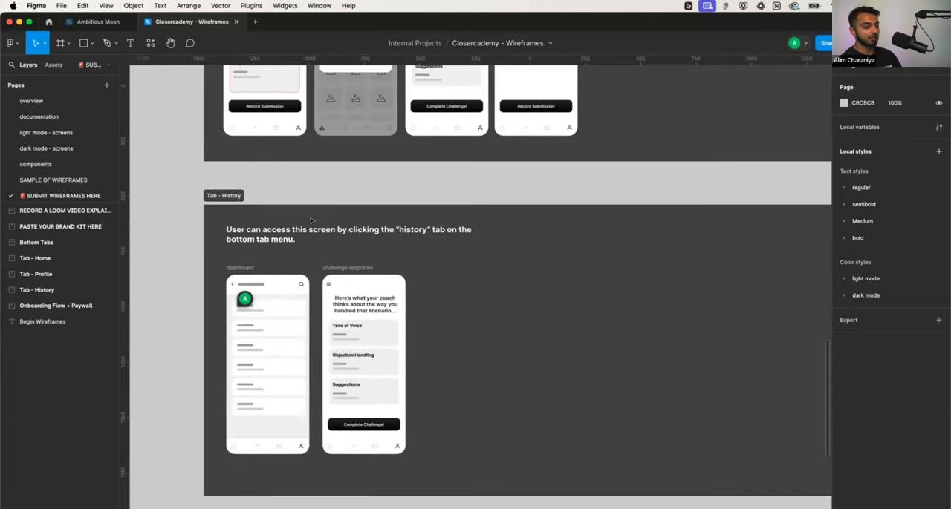
pyautogui.scroll(-3, 311, 220)
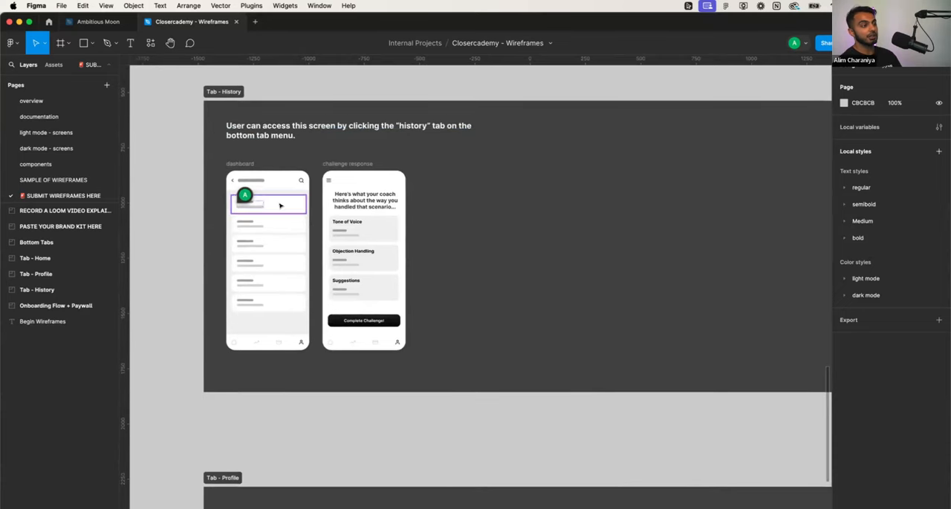
pyautogui.scroll(3, 280, 206)
pyautogui.scroll(2, 280, 206)
pyautogui.scroll(-2, 280, 205)
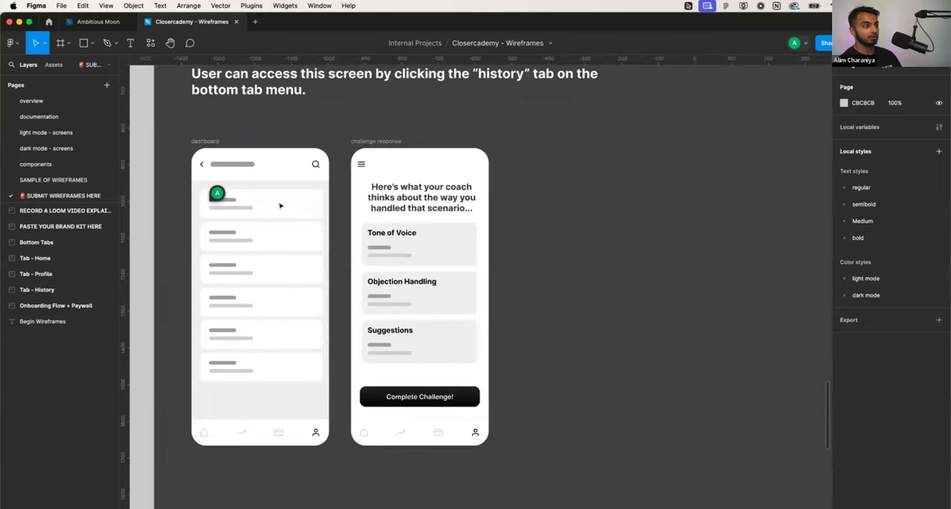
pyautogui.scroll(3, 280, 206)
pyautogui.scroll(-2, 280, 206)
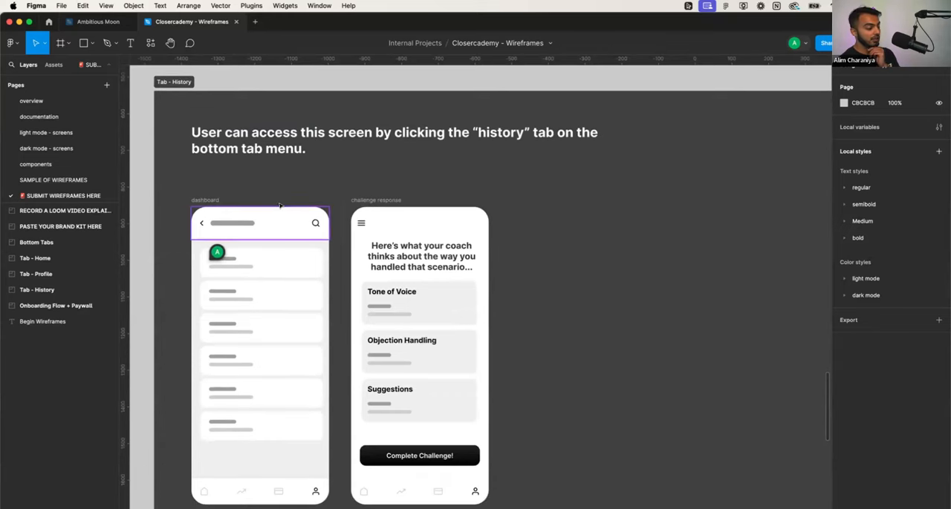
# - Look over the Tab - Profile screen, then return to the brand kit and onboarding wireframes for an overview
pyautogui.scroll(-5, 280, 206)
pyautogui.scroll(-3, 280, 205)
pyautogui.scroll(-3, 280, 205)
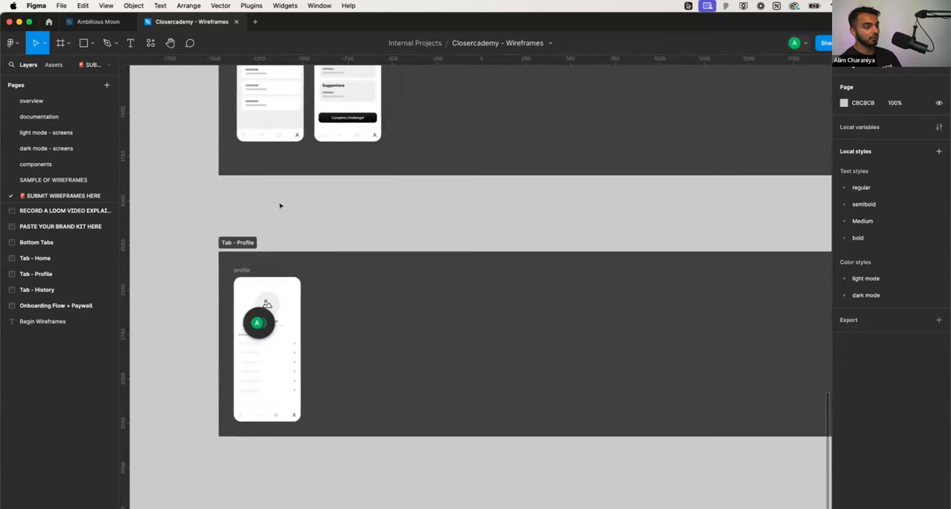
pyautogui.scroll(-3, 280, 206)
pyautogui.scroll(10, 280, 206)
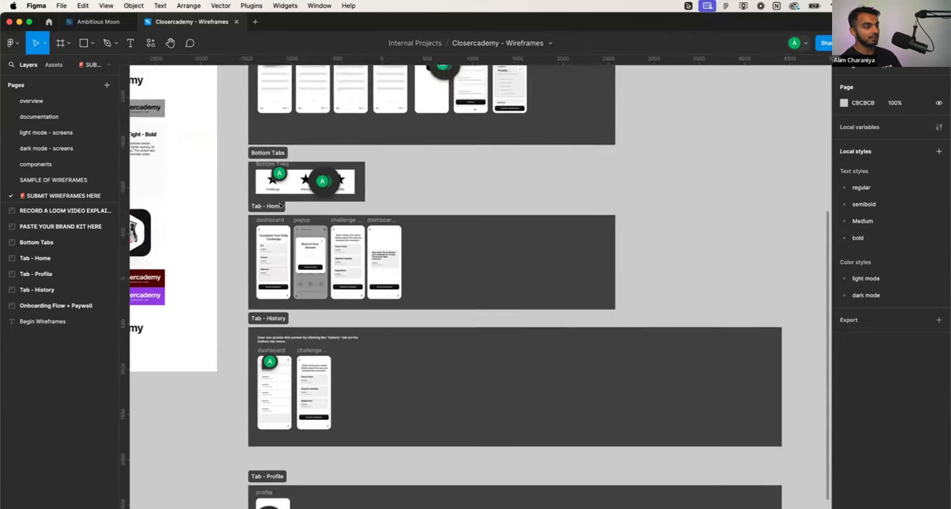
pyautogui.hscroll(-5, 280, 206)
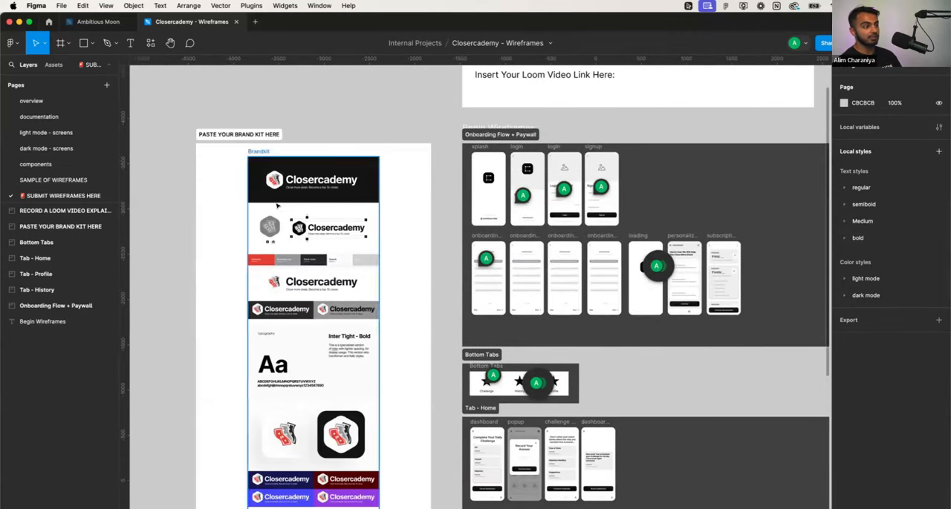
pyautogui.hscroll(2, 278, 206)
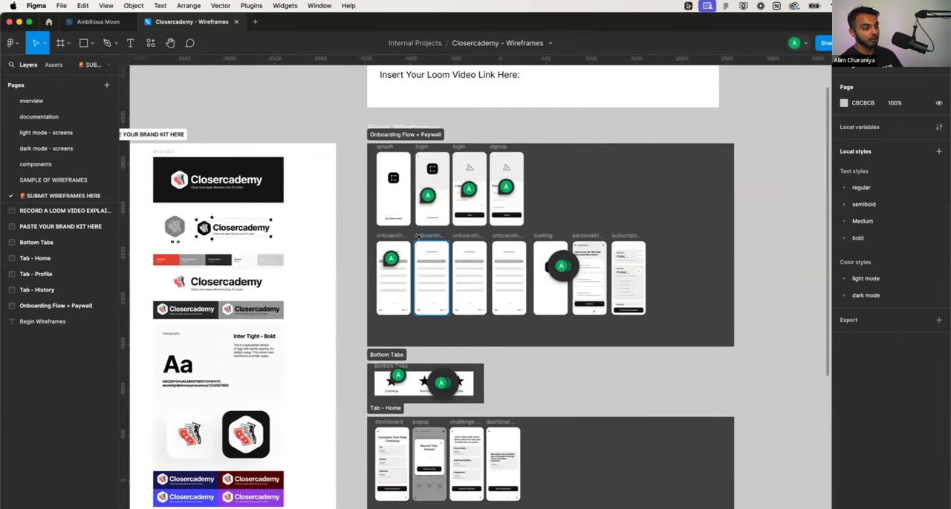
pyautogui.scroll(-3, 424, 251)
pyautogui.scroll(3, 424, 251)
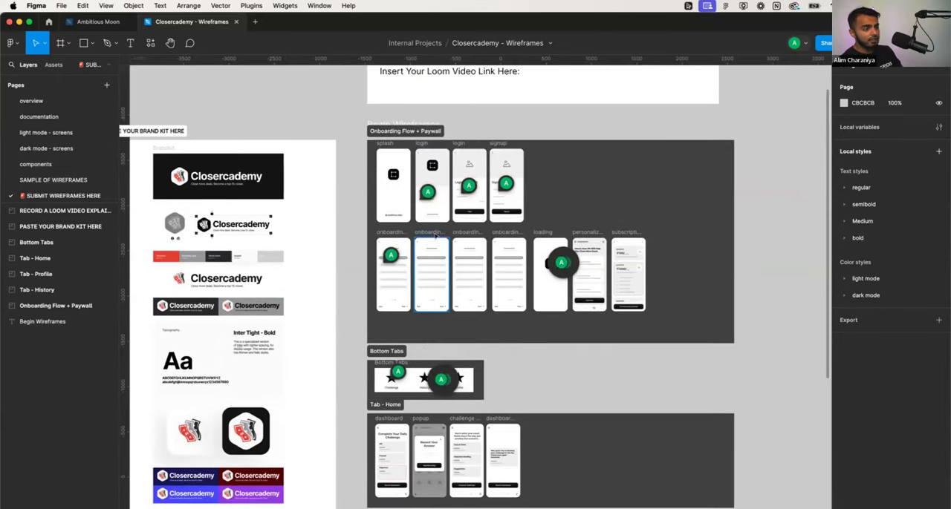
# - Switch to the Ambitious Moon file, enlarge its page list to reveal the component pages, and view the Design System covers
pyautogui.click(96, 22)
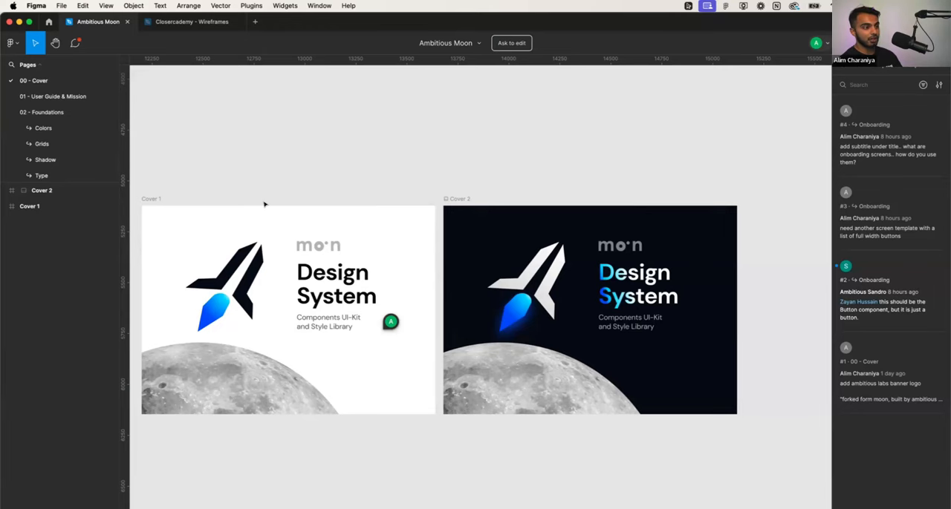
pyautogui.scroll(-2, 264, 203)
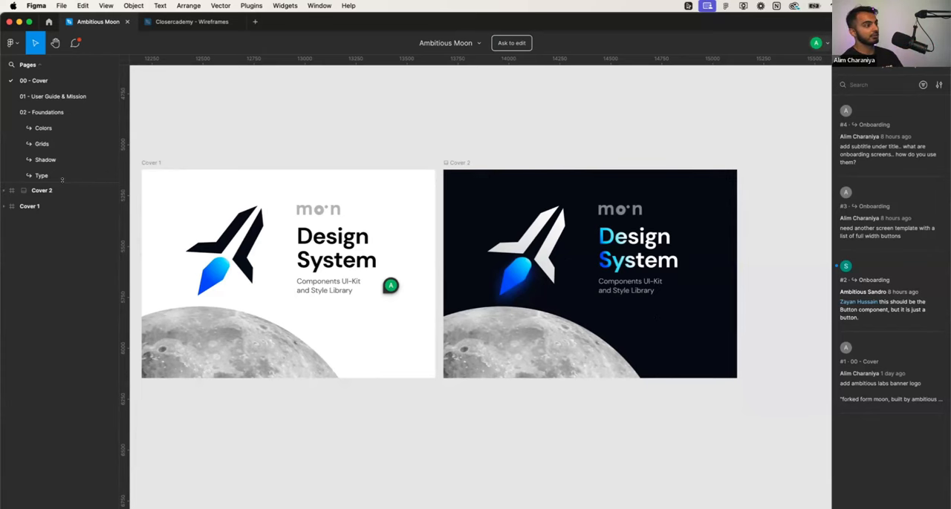
pyautogui.moveTo(61, 190); pyautogui.dragTo(61, 390)
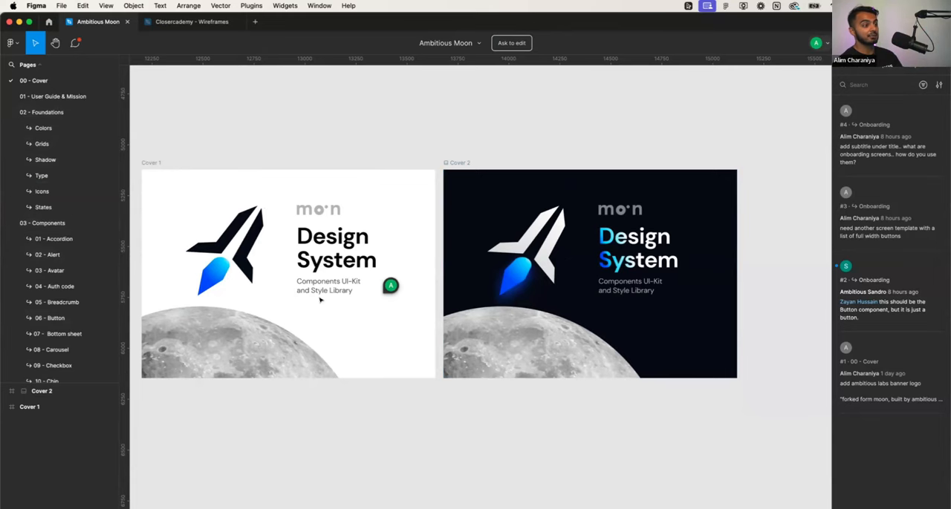
pyautogui.hscroll(-1, 333, 294)
pyautogui.scroll(10, 642, 279)
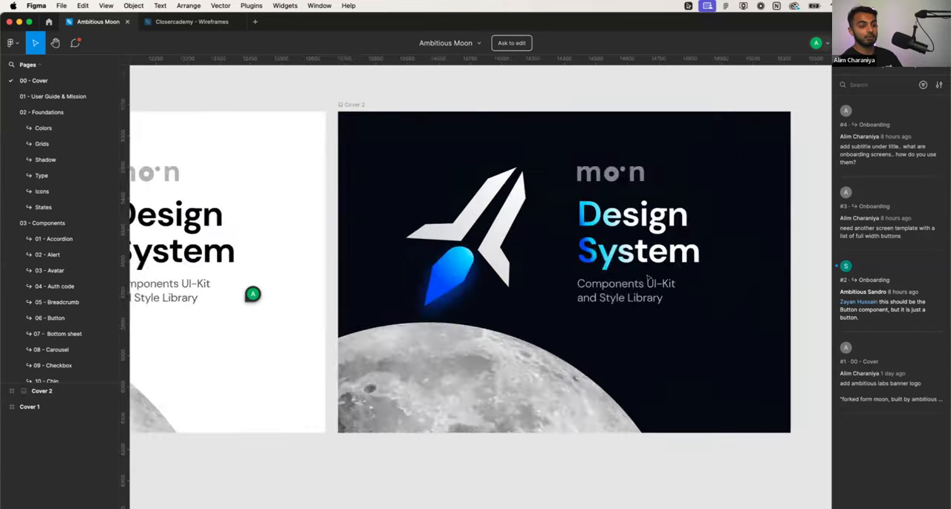
# - View the dark Design System cover, then open the 01 - User Guide & Mission page and read its Mission / Vision frame
pyautogui.scroll(-8, 638, 297)
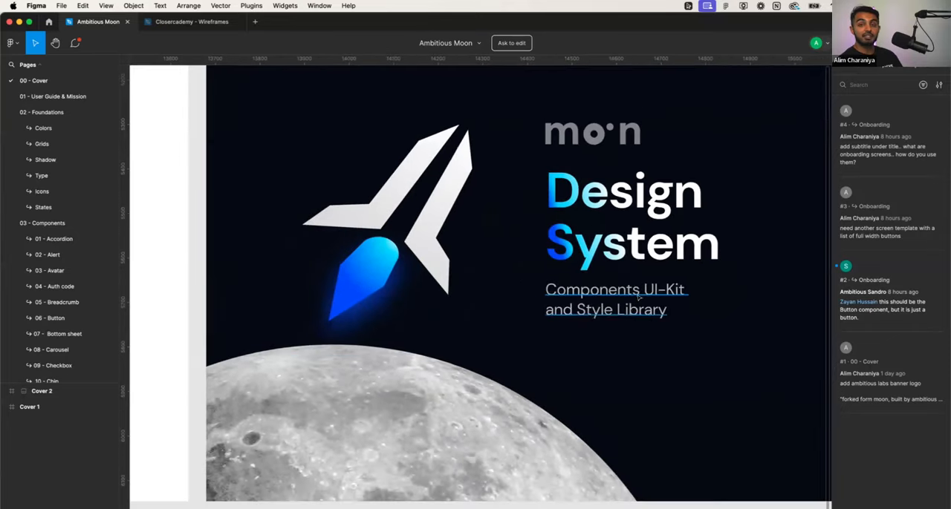
pyautogui.scroll(5, 630, 299)
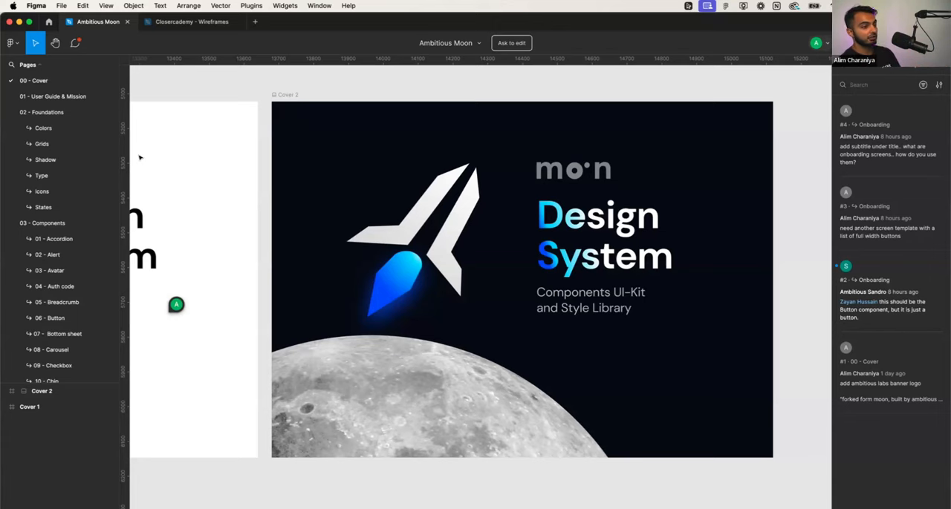
pyautogui.click(62, 96)
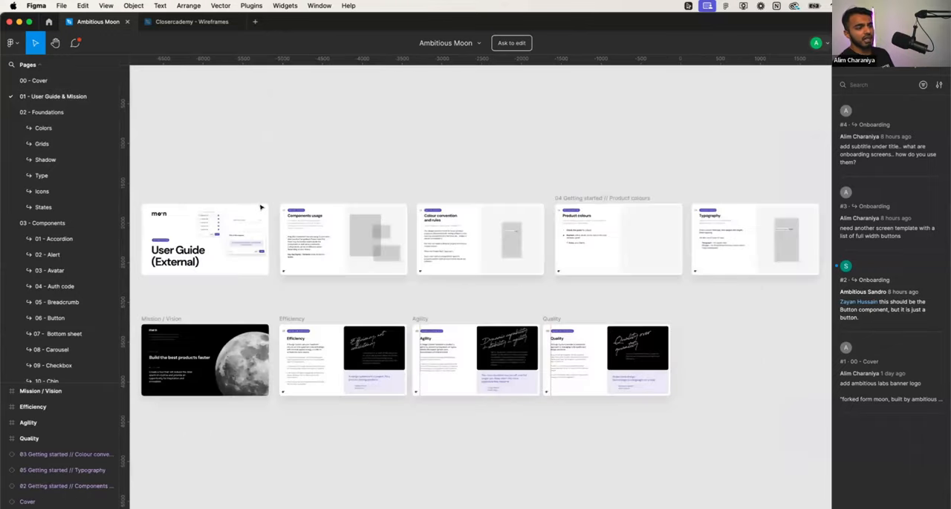
pyautogui.hscroll(-5, 230, 242)
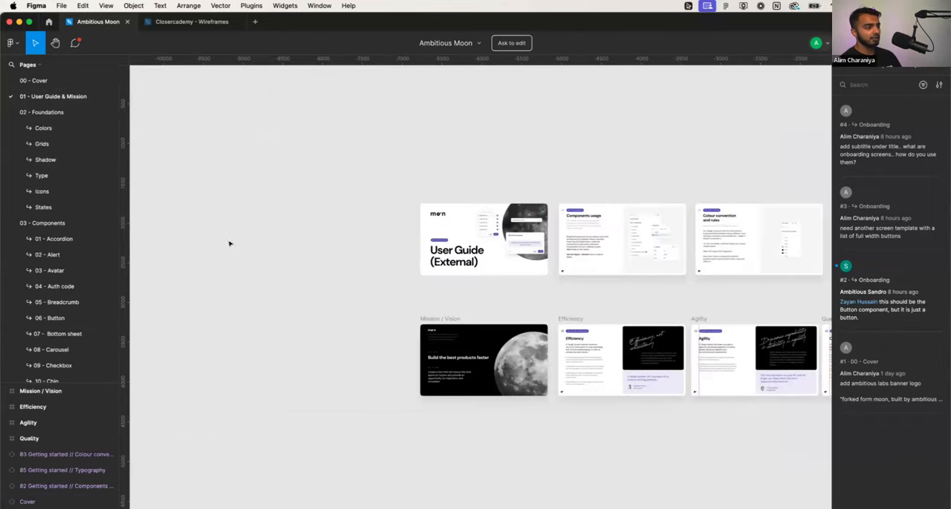
pyautogui.hscroll(2, 272, 243)
pyautogui.scroll(10, 307, 385)
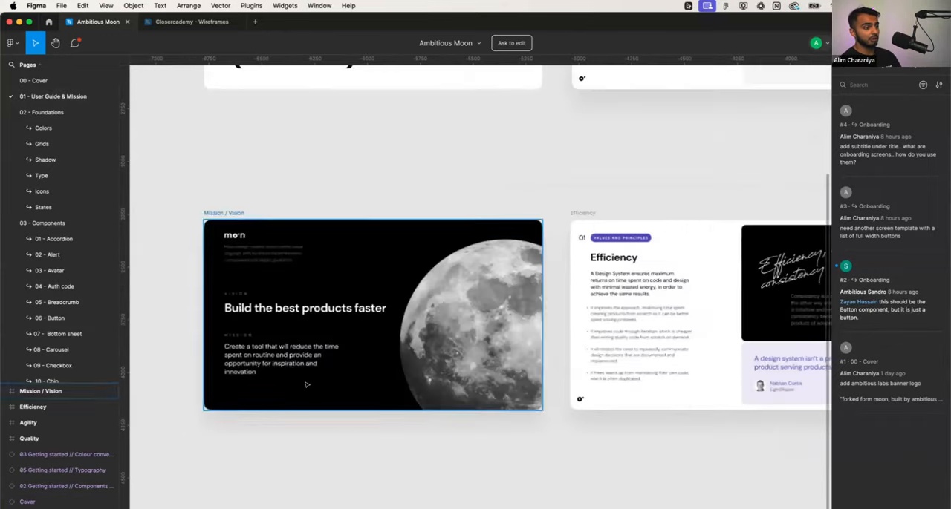
pyautogui.hscroll(-1, 305, 383)
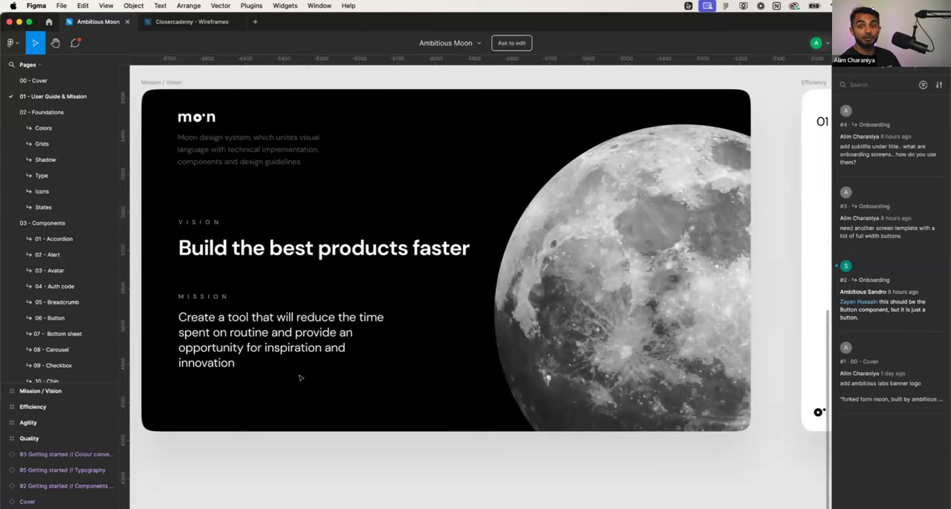
pyautogui.scroll(1, 300, 378)
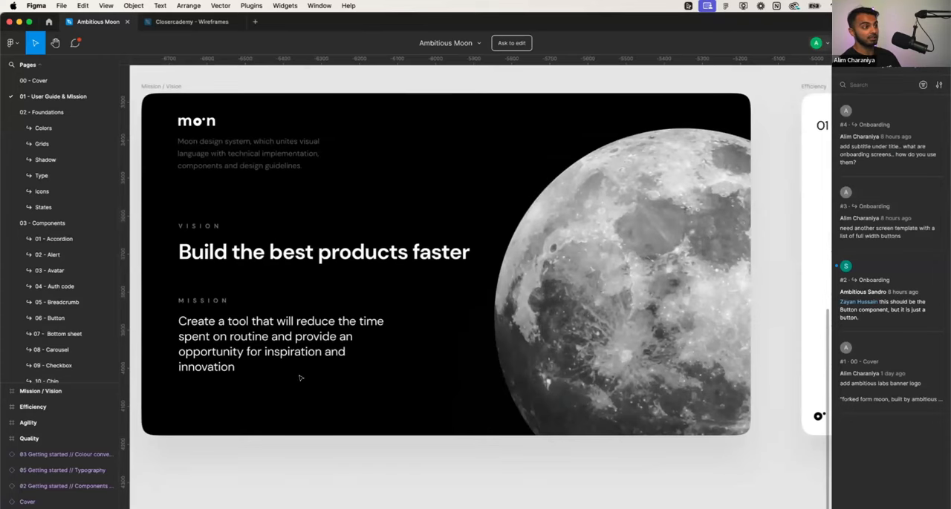
# - Go through the Efficiency, Agility and Quality frames of the values and principles one after another
pyautogui.click(297, 368)
pyautogui.press('n')
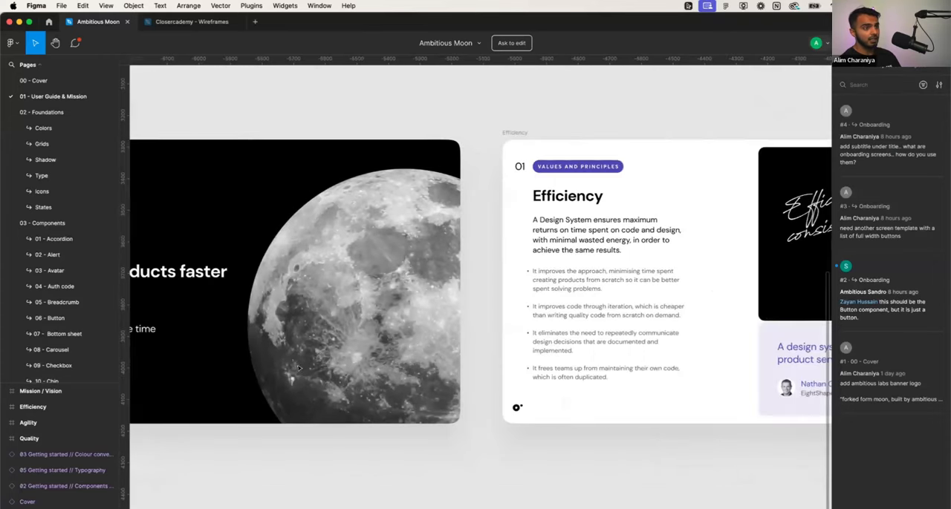
pyautogui.press('n')
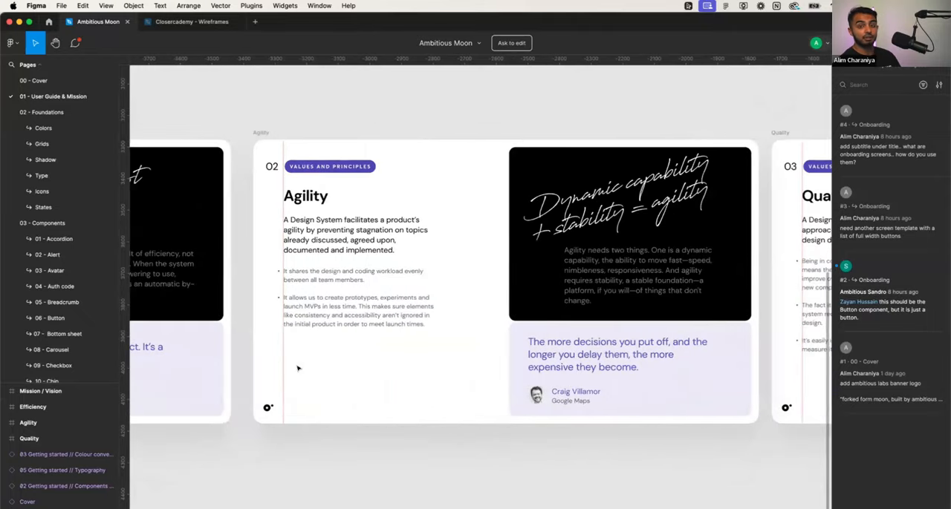
pyautogui.press('n')
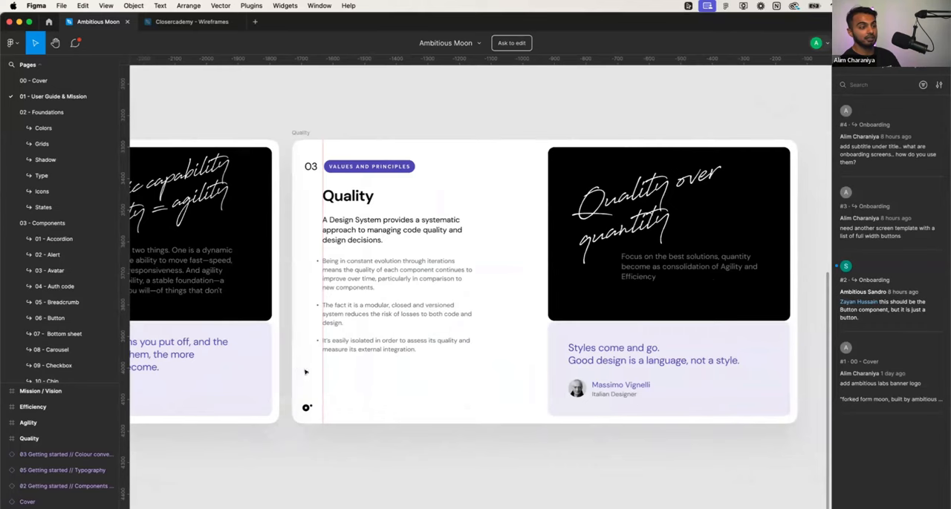
# - Look over the full set of User Guide and mission frames as an overview
pyautogui.hscroll(5, 306, 371)
pyautogui.scroll(-5, 305, 339)
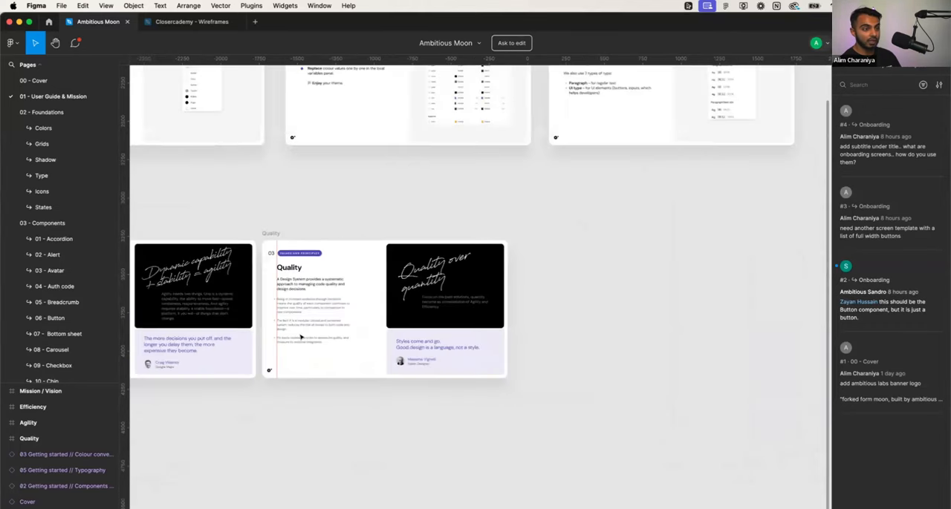
pyautogui.hscroll(-20, 300, 338)
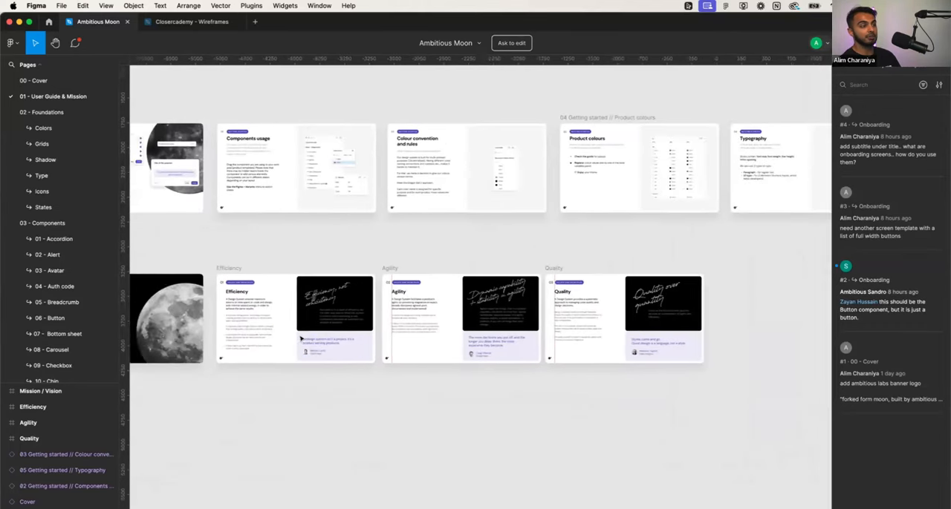
pyautogui.hscroll(-1, 301, 339)
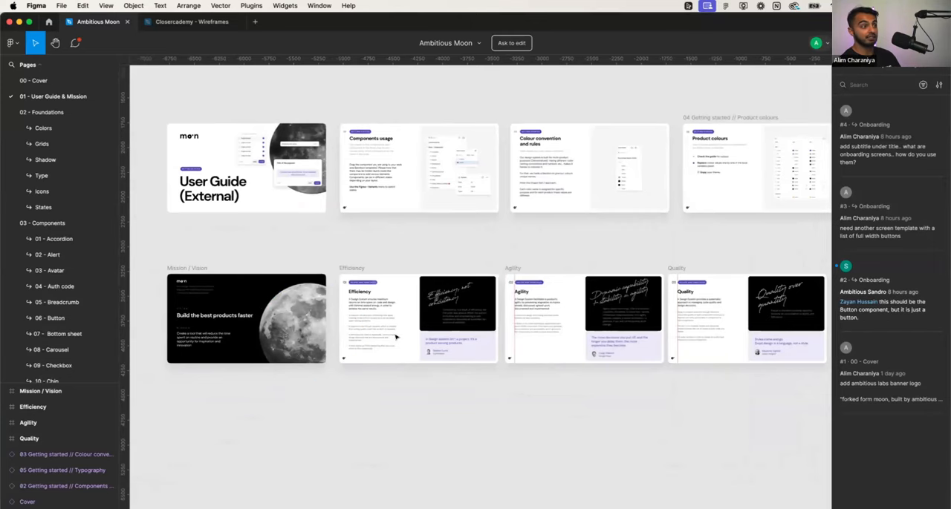
pyautogui.scroll(-5, 396, 338)
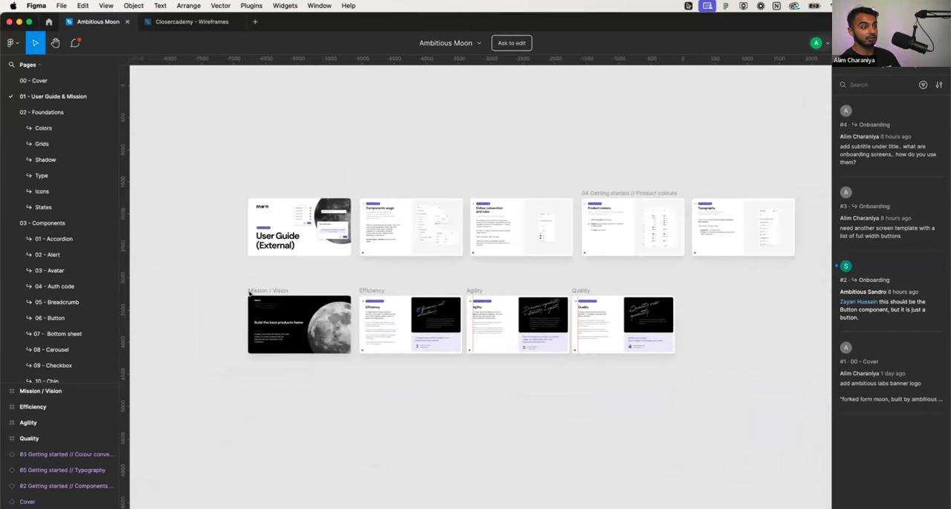
# - Browse the 02 - Foundations pages in order: Colors, Grids, Shadow, Type, Icons and States
pyautogui.click(62, 113)
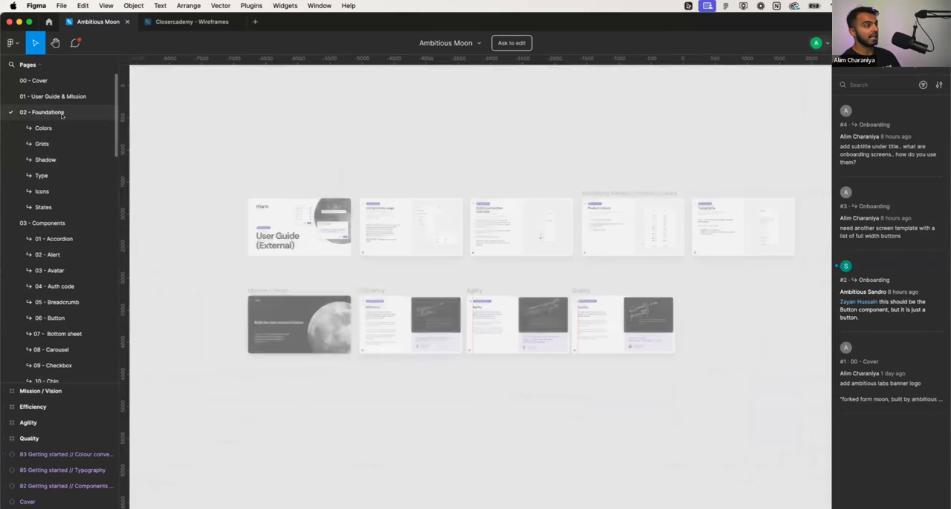
pyautogui.click(65, 129)
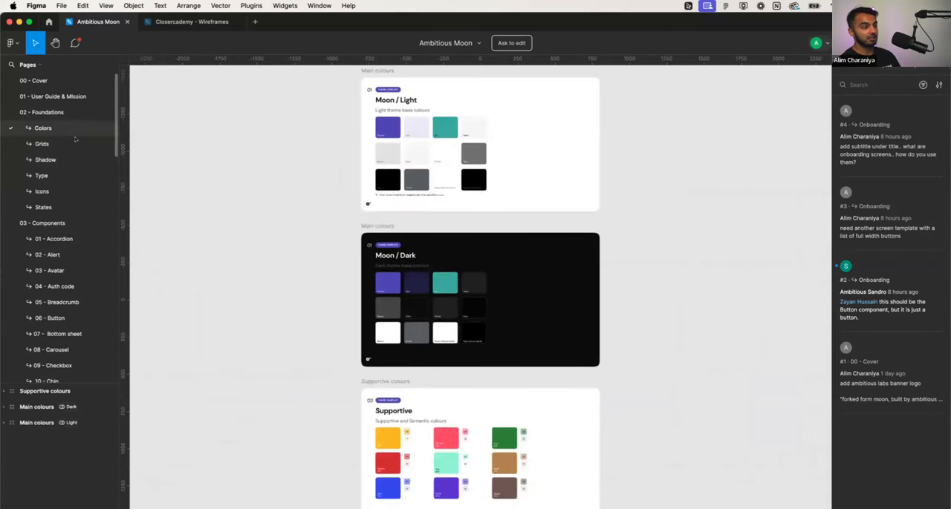
pyautogui.scroll(-2, 265, 210)
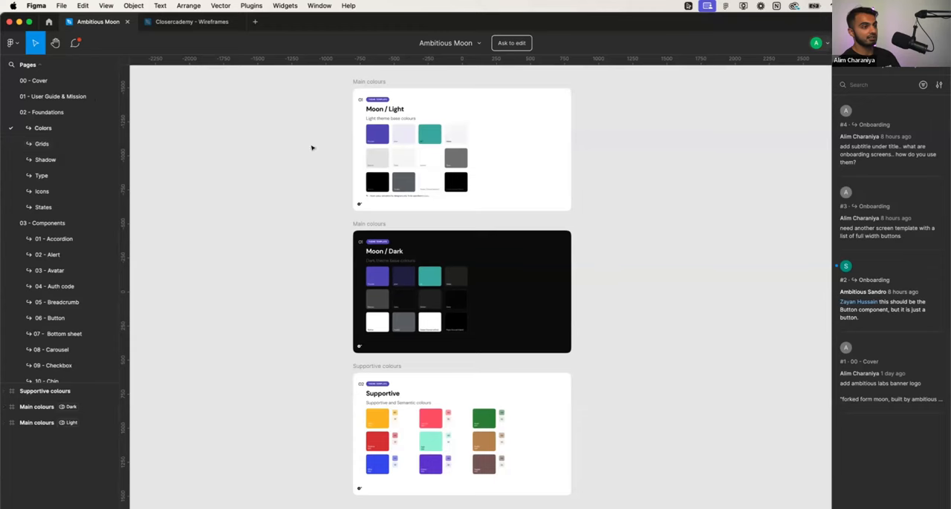
pyautogui.click(42, 143)
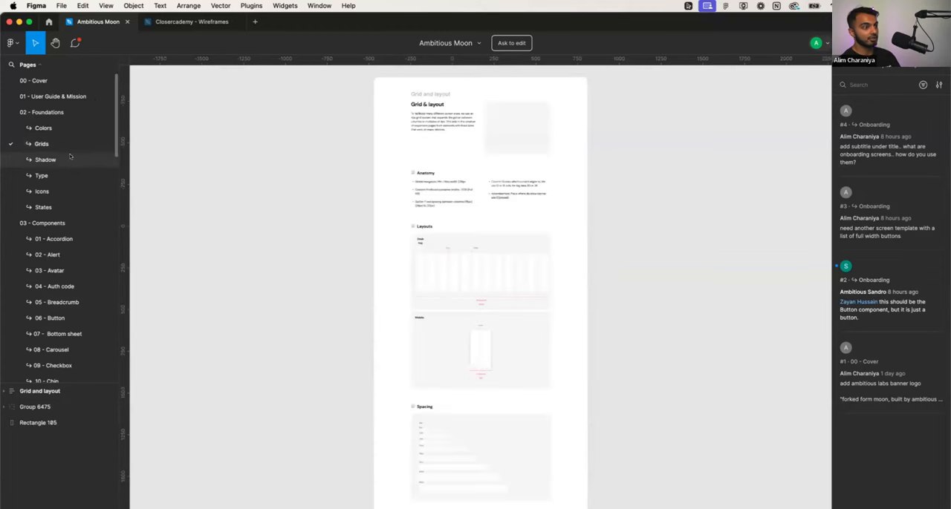
pyautogui.click(39, 159)
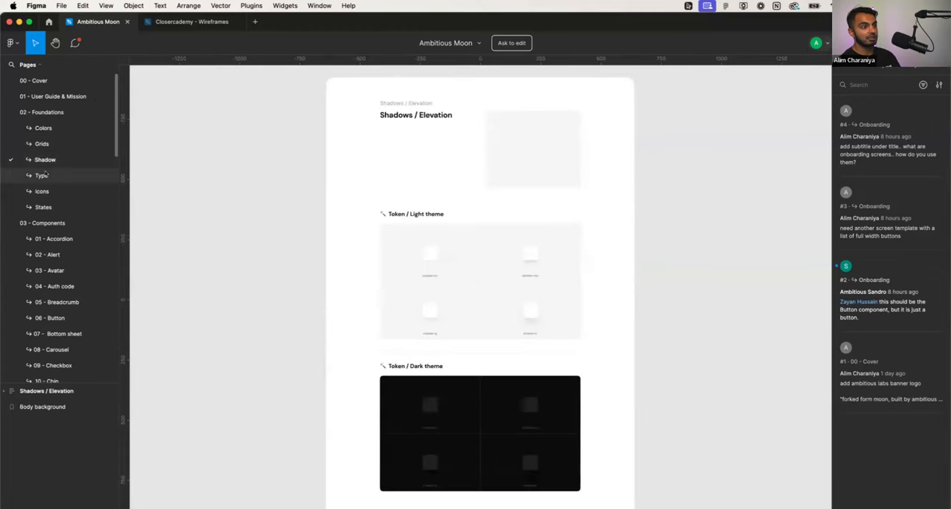
pyautogui.click(42, 176)
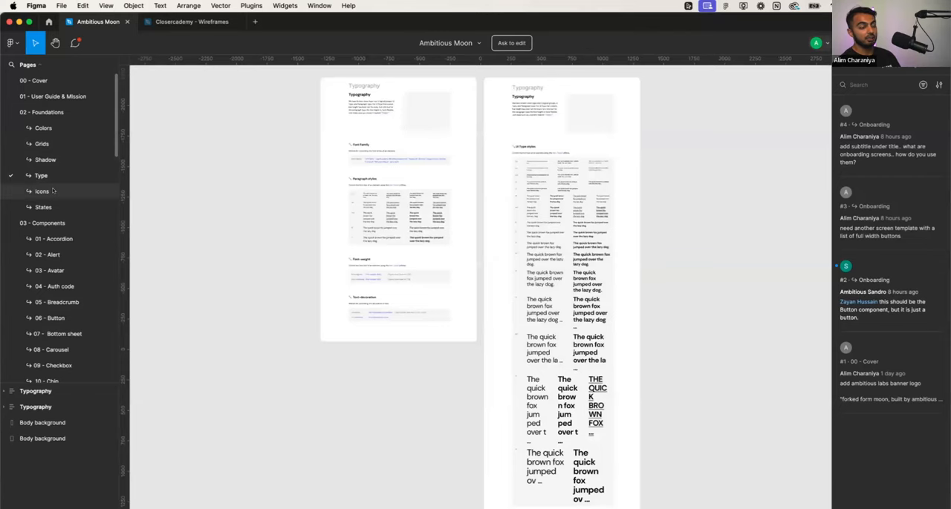
pyautogui.click(54, 191)
pyautogui.click(60, 207)
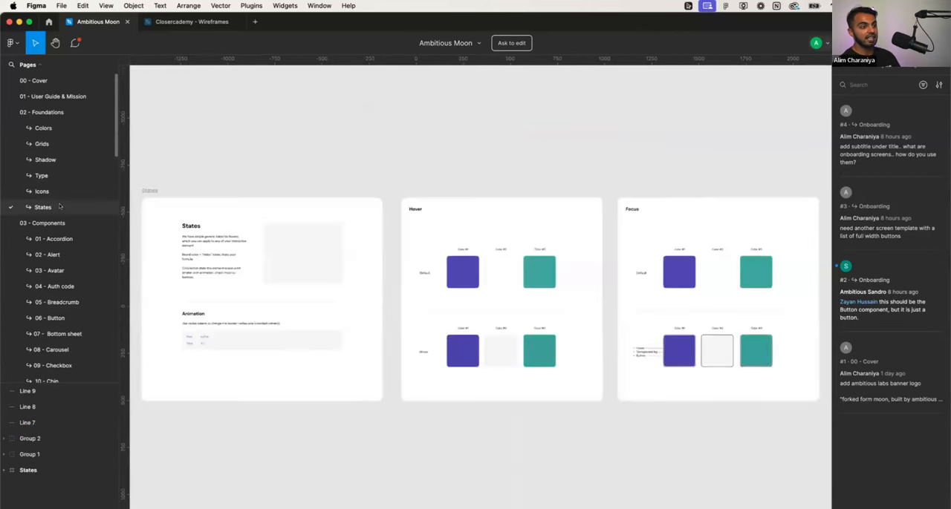
# - Return to the Colors page, select the Piccolo swatch in Moon / Light, and compare the light and dark theme colours
pyautogui.click(56, 128)
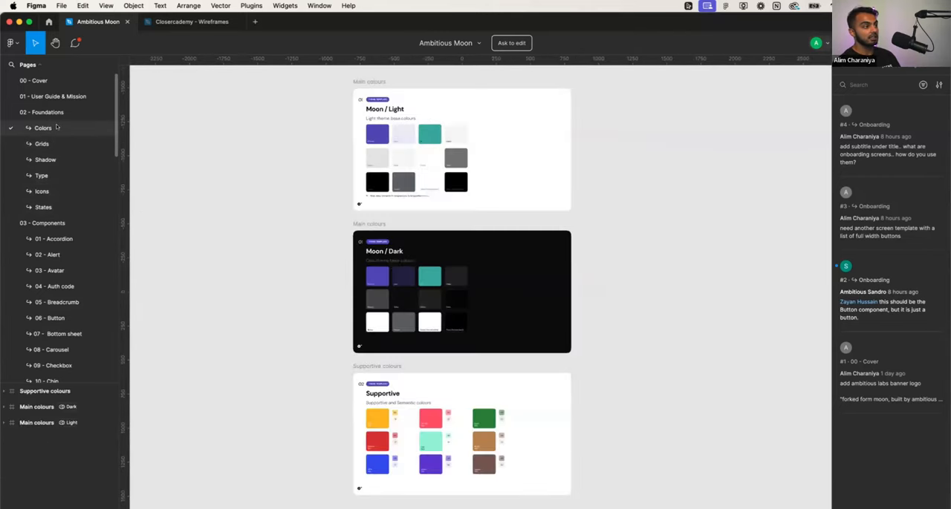
pyautogui.scroll(1, 385, 196)
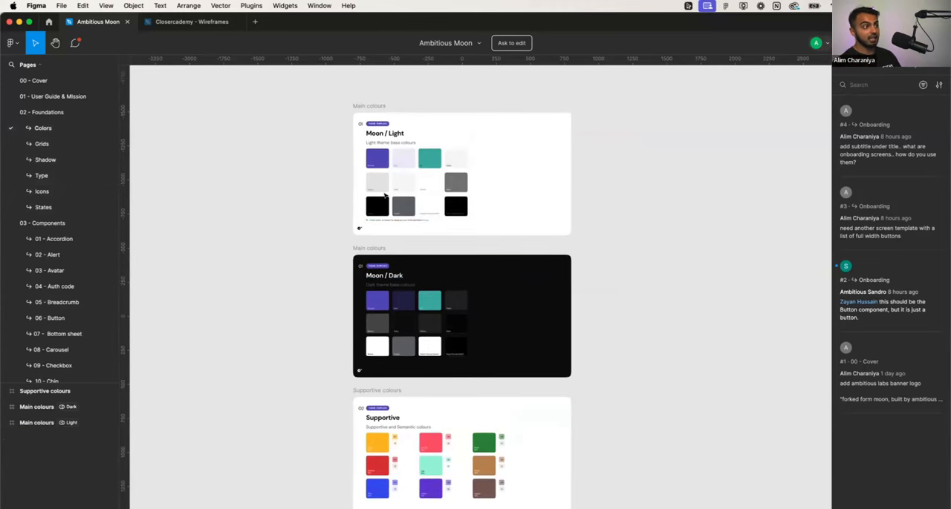
pyautogui.scroll(5, 385, 196)
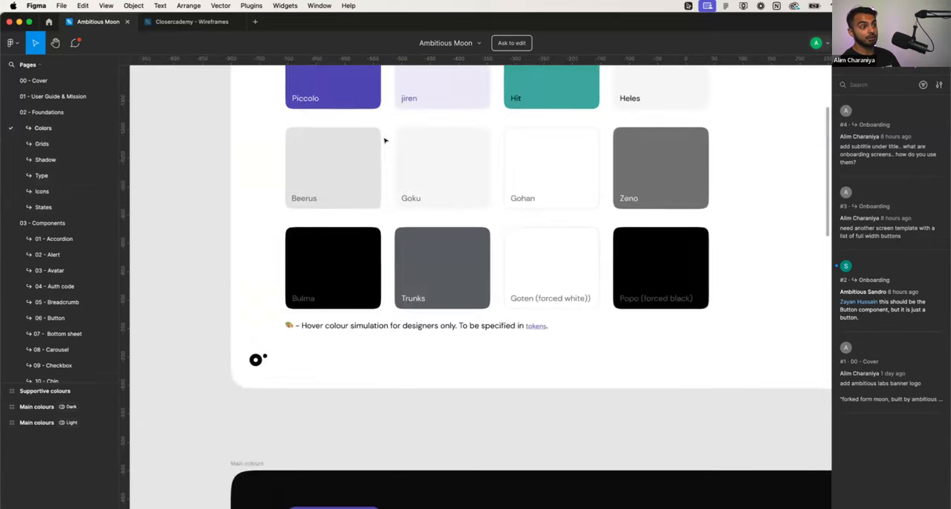
pyautogui.scroll(1, 385, 140)
pyautogui.click(353, 128)
pyautogui.scroll(3, 353, 128)
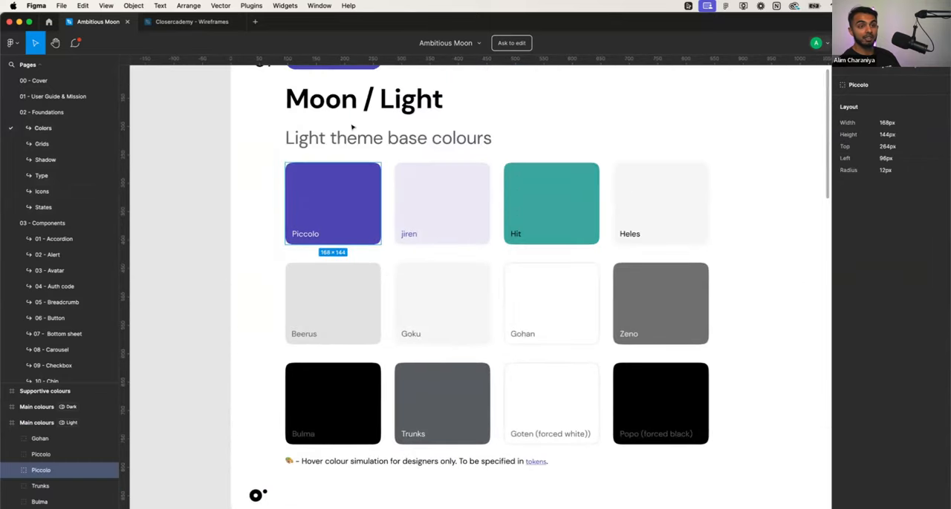
pyautogui.scroll(-3, 352, 127)
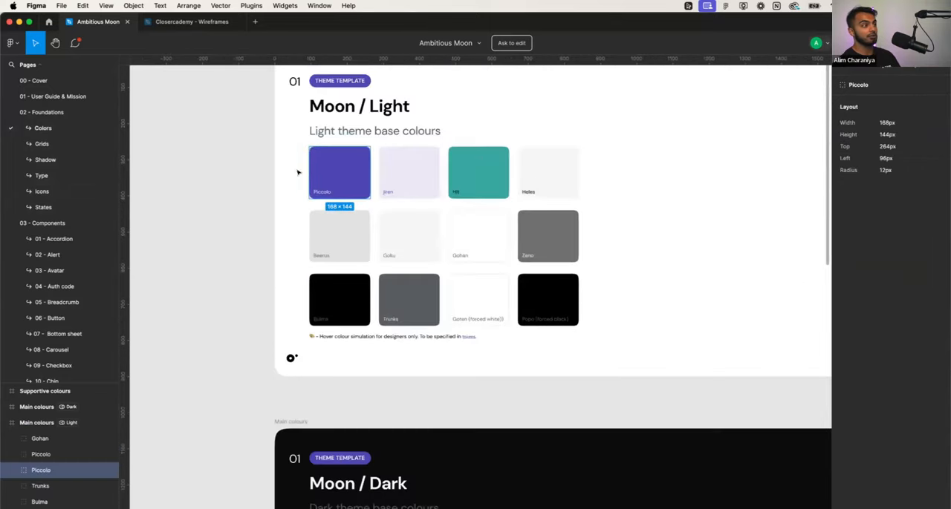
pyautogui.scroll(-3, 262, 214)
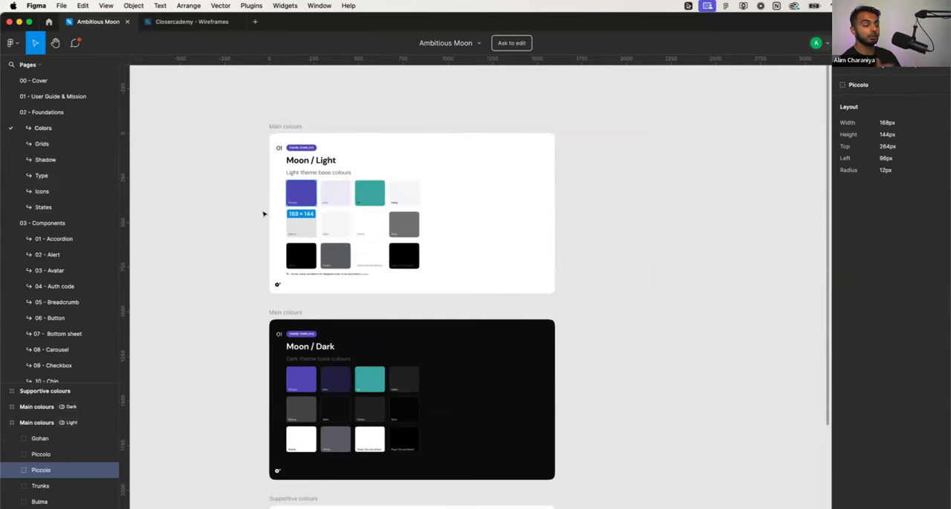
# - Revisit the Shadow, Type, Icons and States foundation pages
pyautogui.click(70, 161)
pyautogui.click(71, 176)
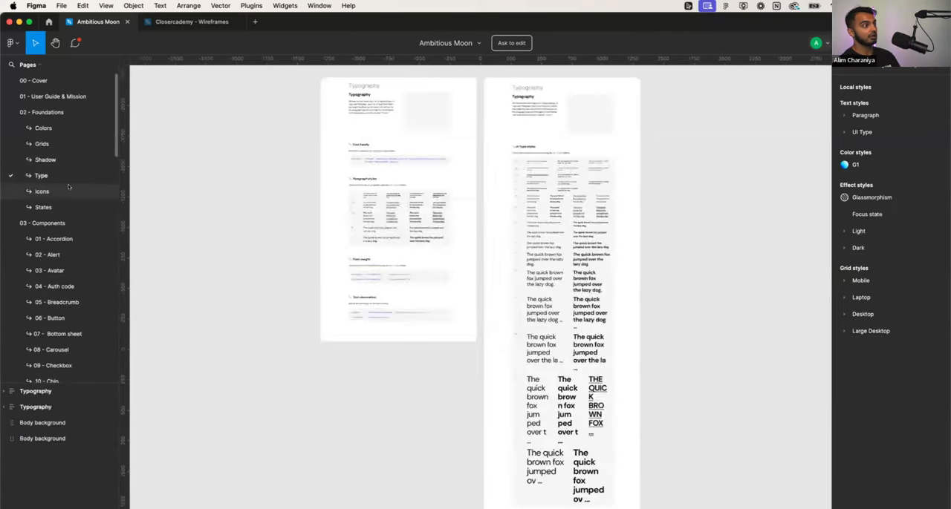
pyautogui.click(73, 194)
pyautogui.click(74, 202)
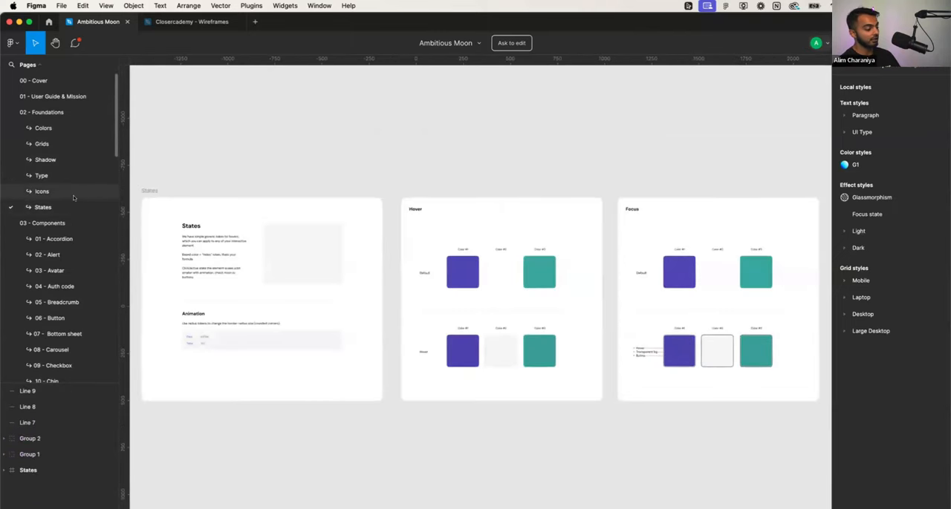
# - Open the 01 - Accordion and 02 - Alert component pages and inspect the invalid-authentication alert in the login mockup
pyautogui.click(61, 240)
pyautogui.click(66, 259)
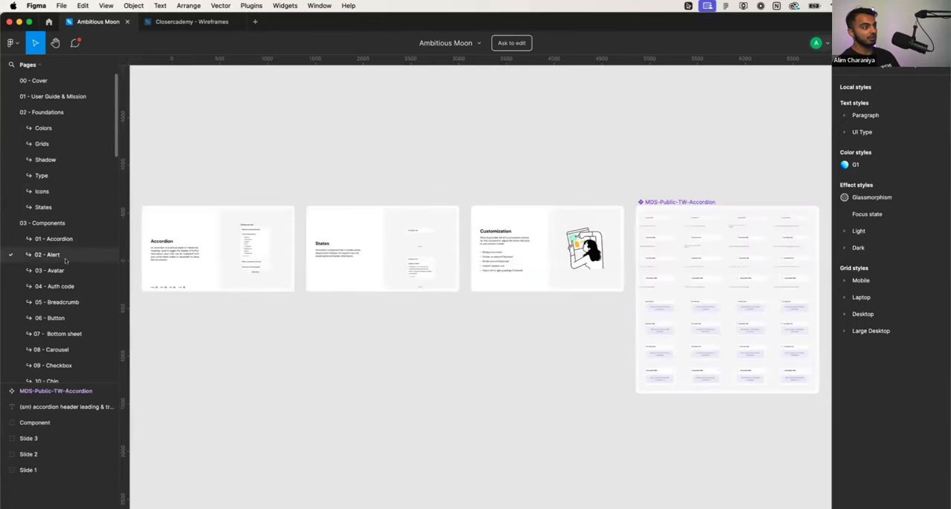
pyautogui.hotkey('shift', '2')
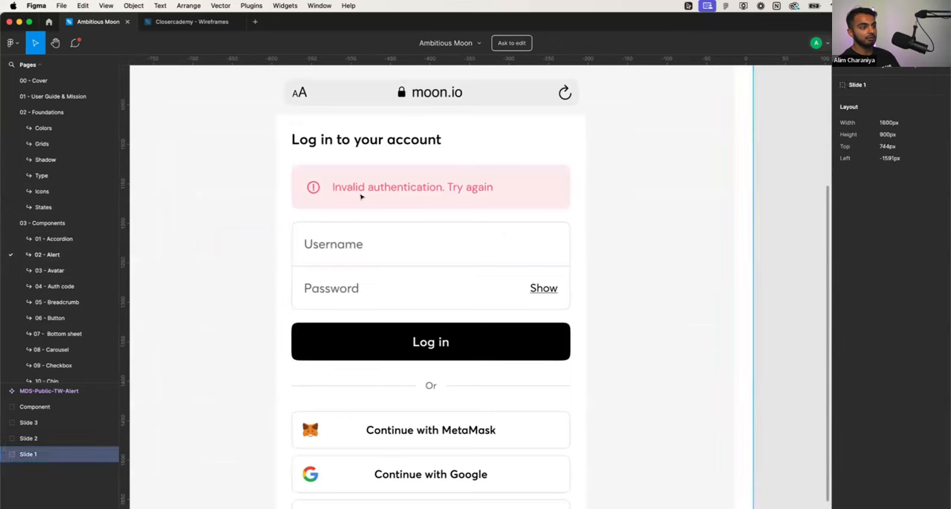
pyautogui.click(362, 198)
pyautogui.click(363, 198)
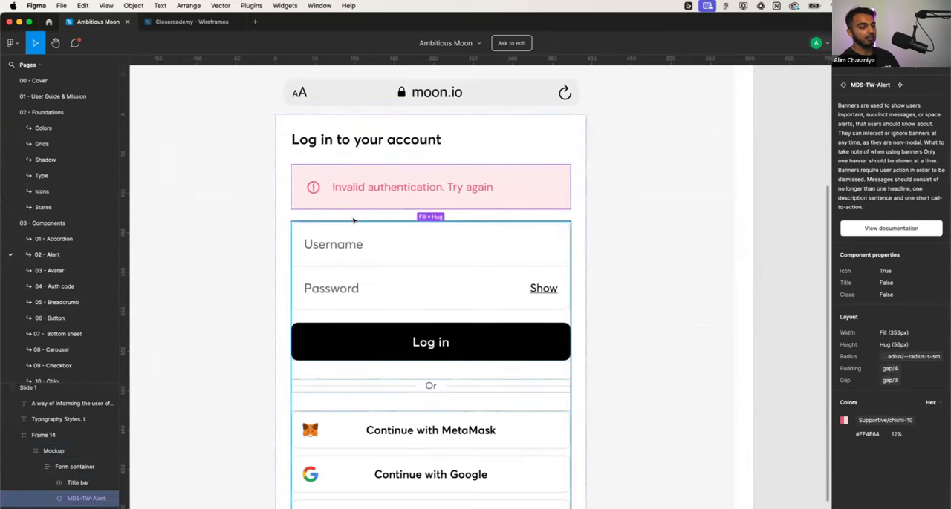
# - Examine the Alert styles slide with its generic, outline and colourful examples
pyautogui.scroll(-5, 353, 221)
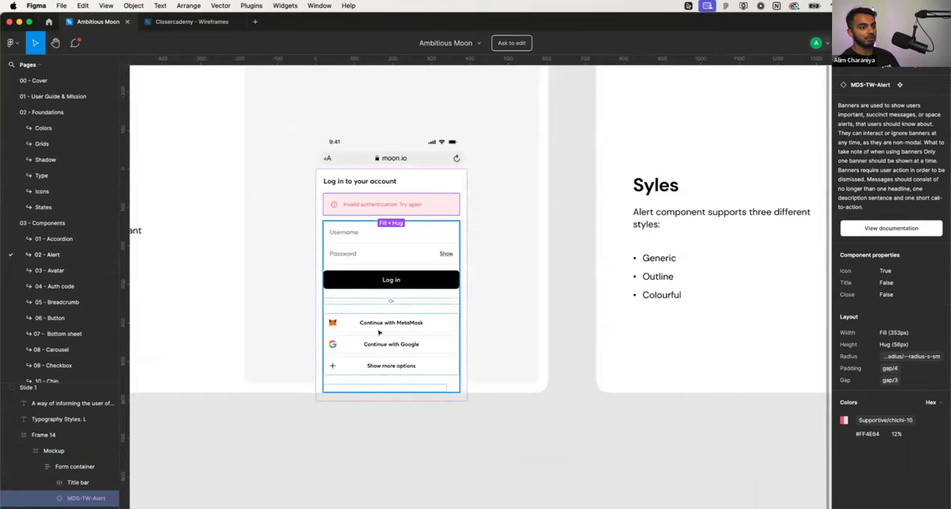
pyautogui.scroll(-3, 378, 333)
pyautogui.scroll(5, 488, 279)
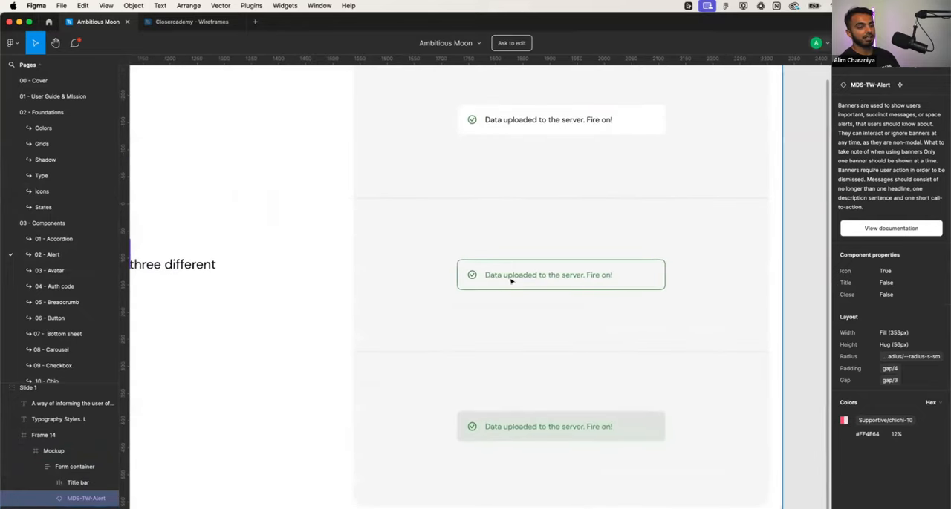
pyautogui.hscroll(-5, 510, 281)
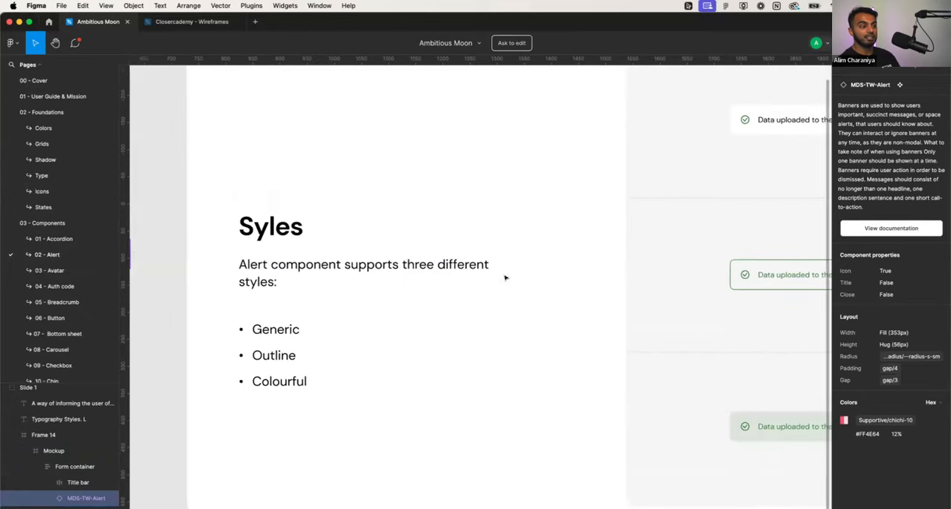
# - View the example alerts on the Styles slide and move on to the Alert component's Customization slide
pyautogui.hscroll(5, 504, 278)
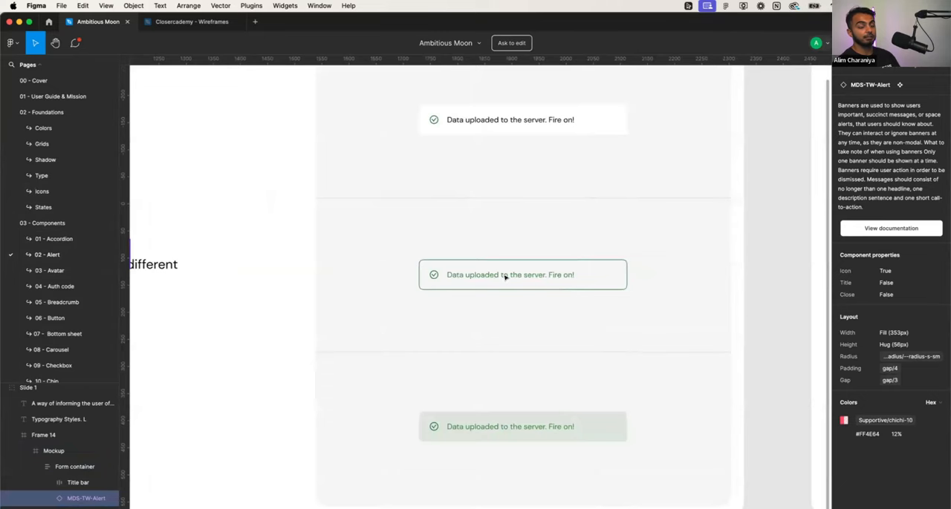
pyautogui.scroll(-5, 504, 277)
pyautogui.hscroll(10, 504, 278)
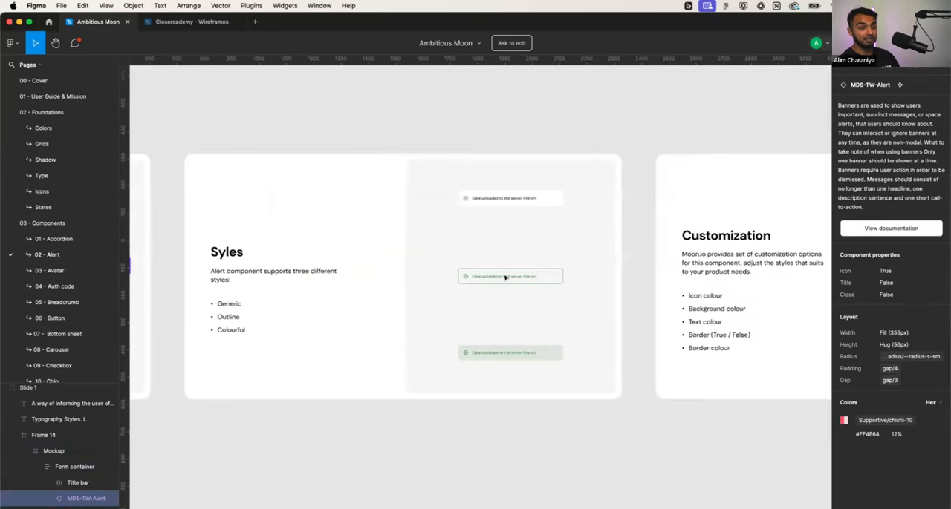
pyautogui.hscroll(10, 505, 278)
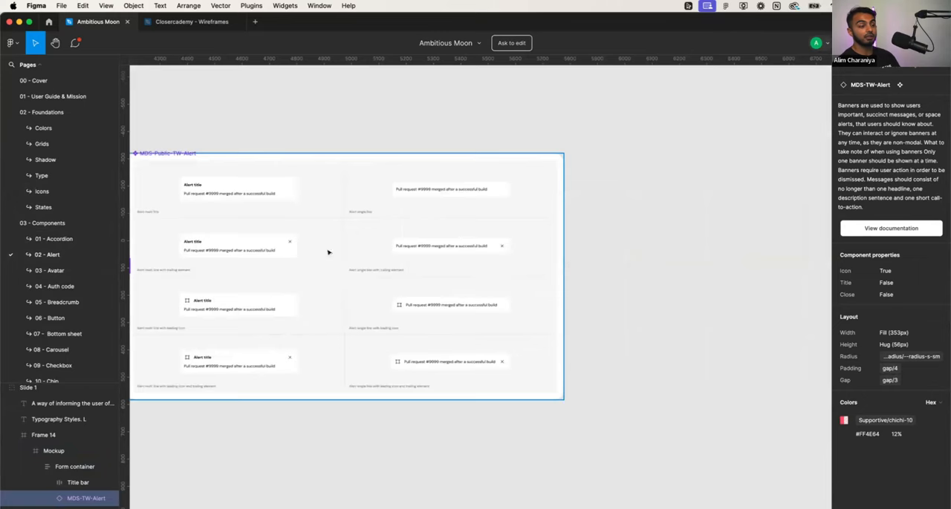
# - Examine the multi-line and single-line alert variants with leading icons and trailing elements in the MDS-Public-TW-Alert set
pyautogui.scroll(5, 213, 251)
pyautogui.hscroll(-5, 213, 246)
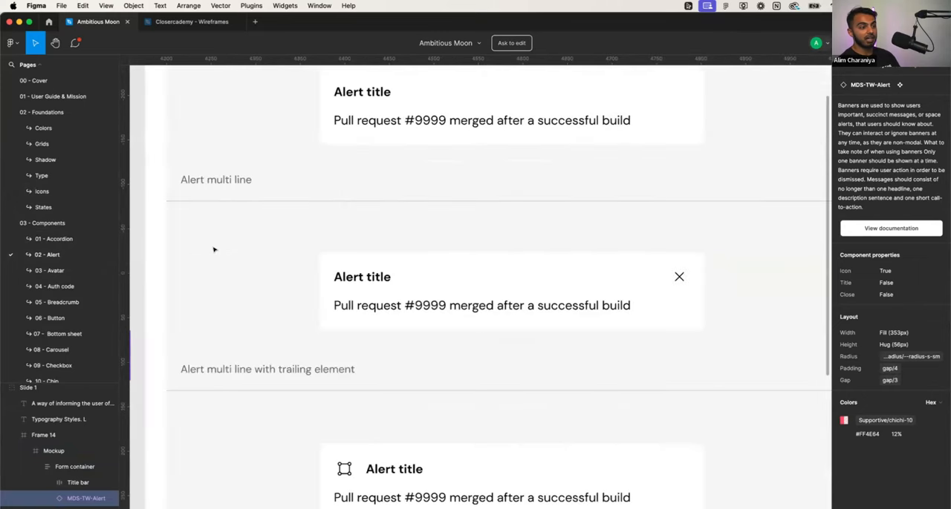
pyautogui.hscroll(1, 213, 250)
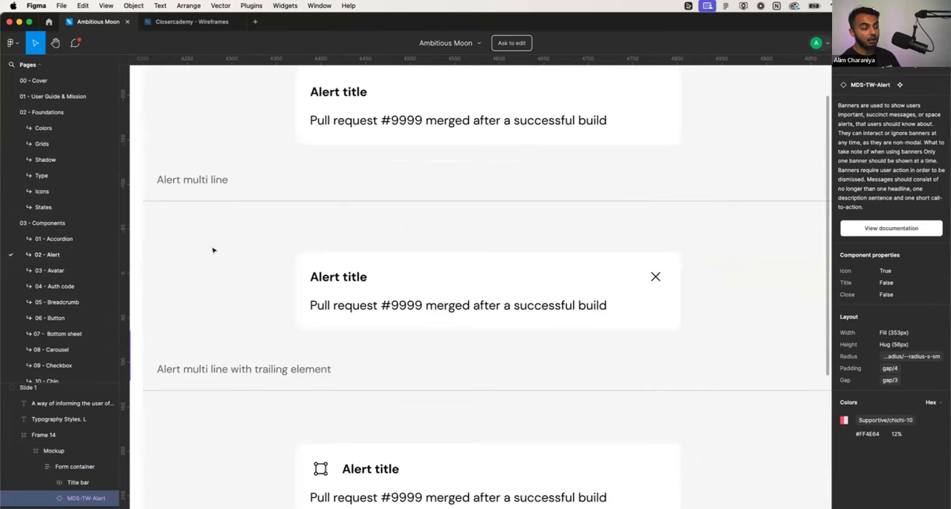
pyautogui.scroll(-3, 213, 250)
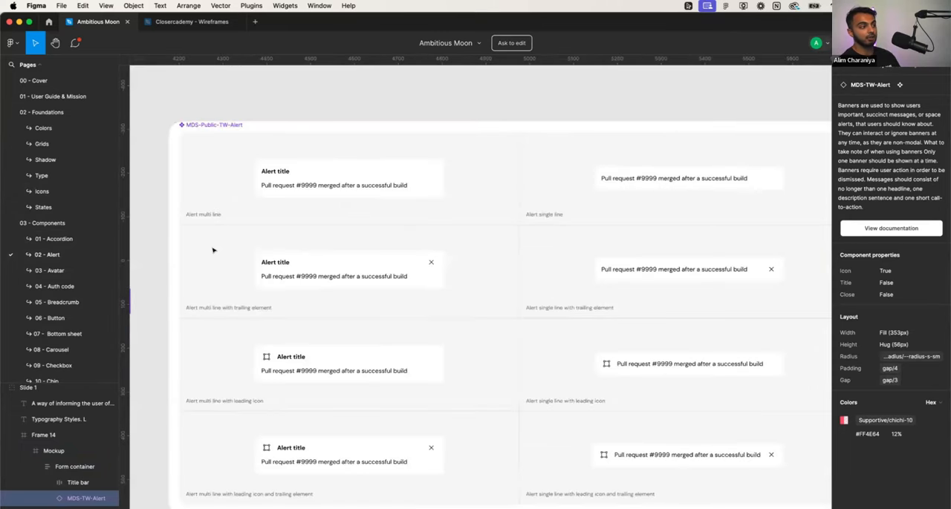
pyautogui.scroll(-2, 213, 250)
# - Open the 03 - Avatar page and examine the initials and picture avatar sizes
pyautogui.click(49, 270)
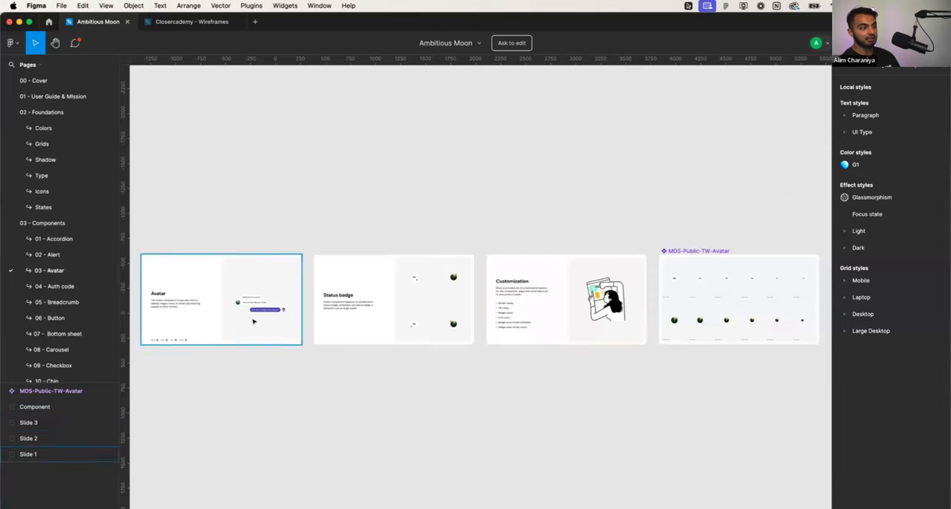
pyautogui.scroll(10, 670, 300)
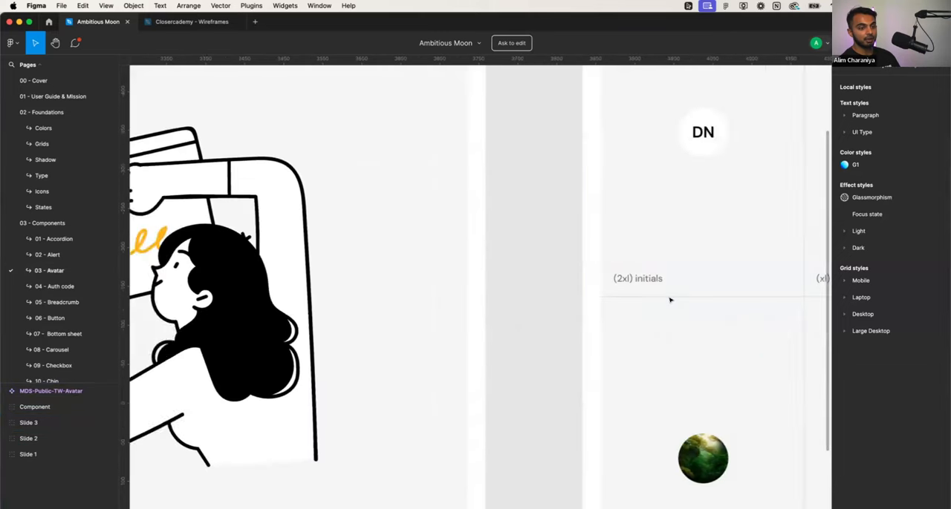
pyautogui.scroll(-3, 670, 300)
pyautogui.scroll(-3, 520, 297)
pyautogui.scroll(-2, 399, 308)
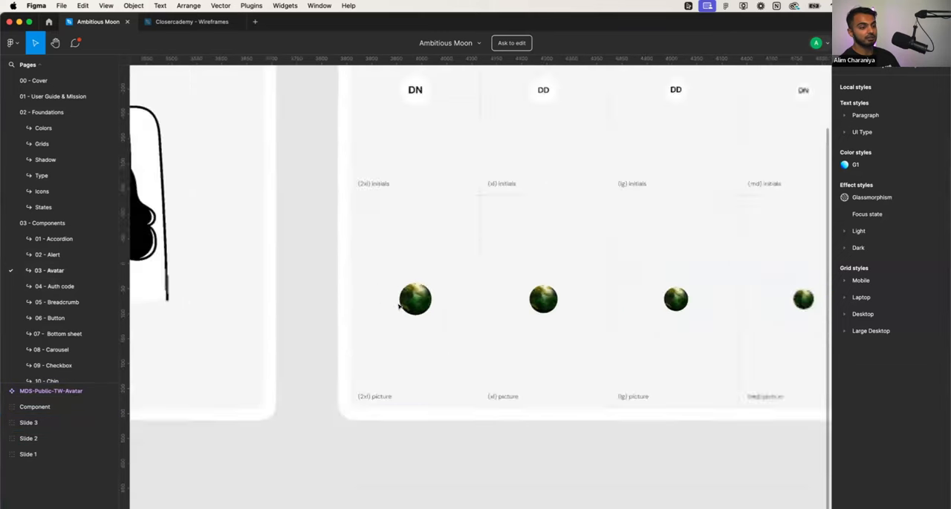
pyautogui.scroll(-3, 399, 307)
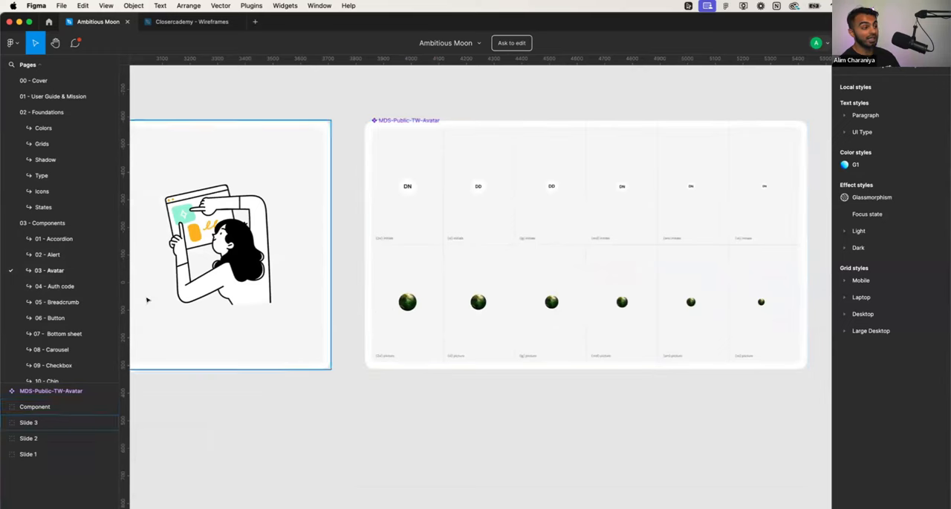
# - Browse the 04 - Auth code and 05 - Breadcrumb component pages and open 06 - Button
pyautogui.click(63, 286)
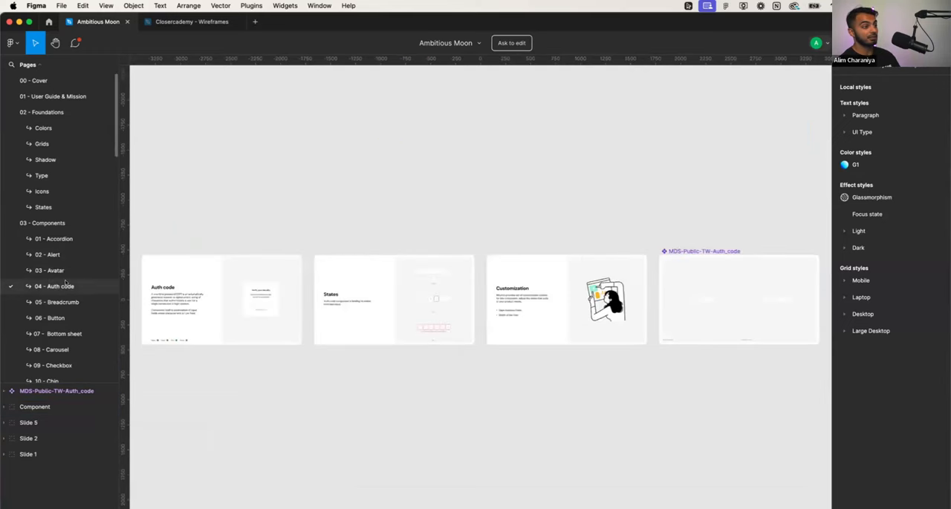
pyautogui.click(63, 302)
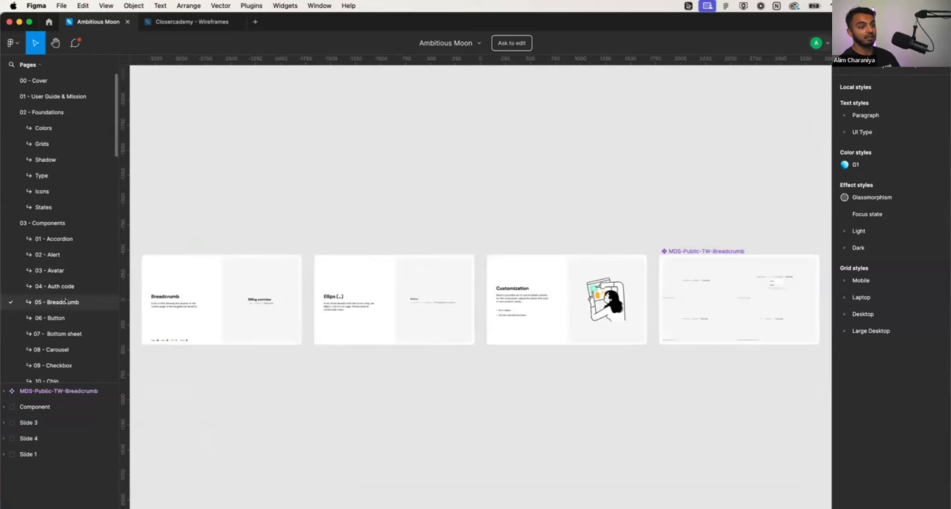
pyautogui.click(59, 319)
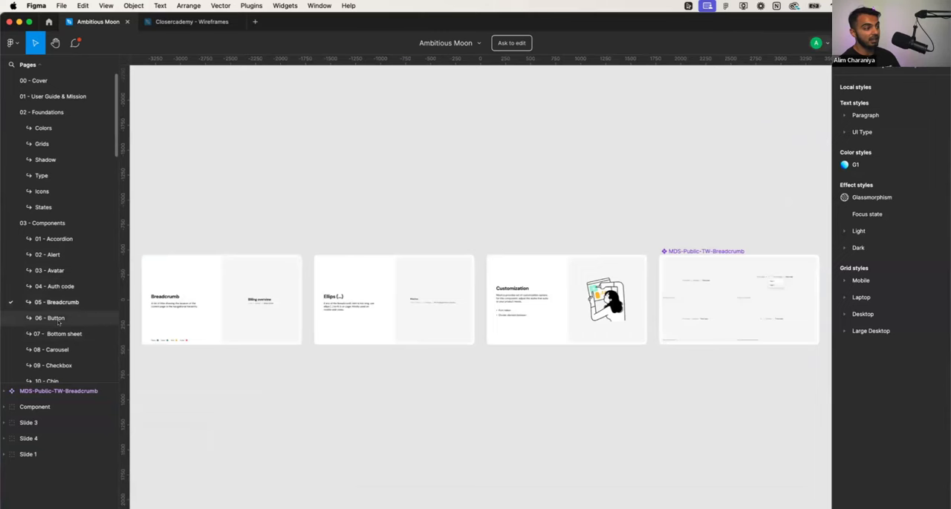
# - Examine the Button component's Full width prop slide and its filled and outline variants
pyautogui.scroll(1, 438, 299)
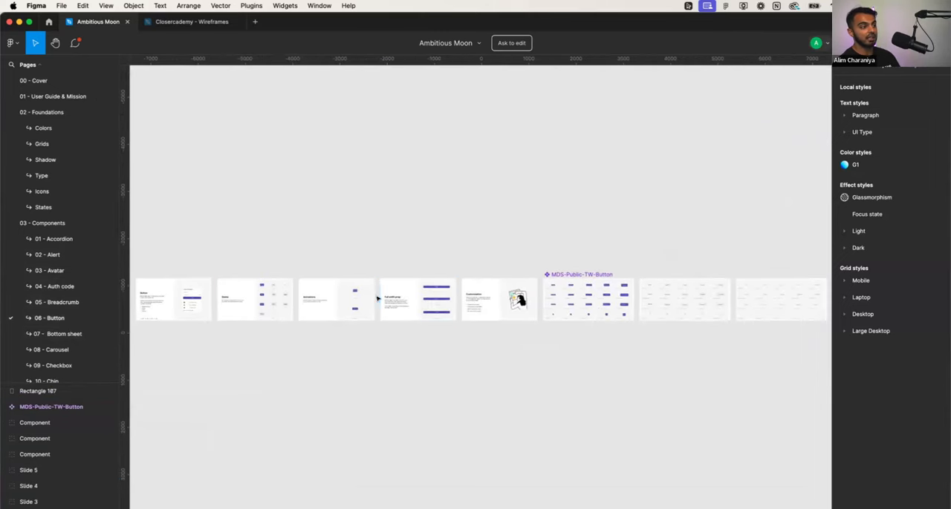
pyautogui.scroll(1, 435, 300)
pyautogui.scroll(10, 434, 299)
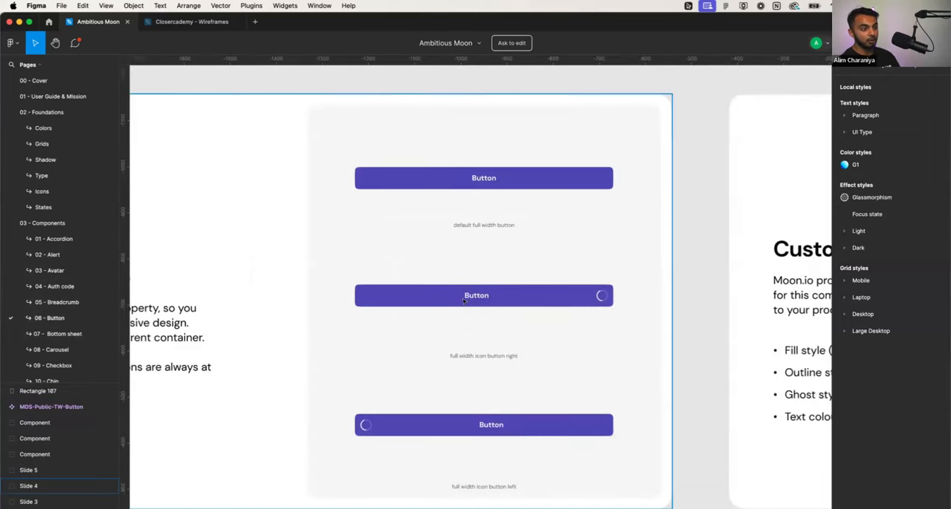
pyautogui.press('n')
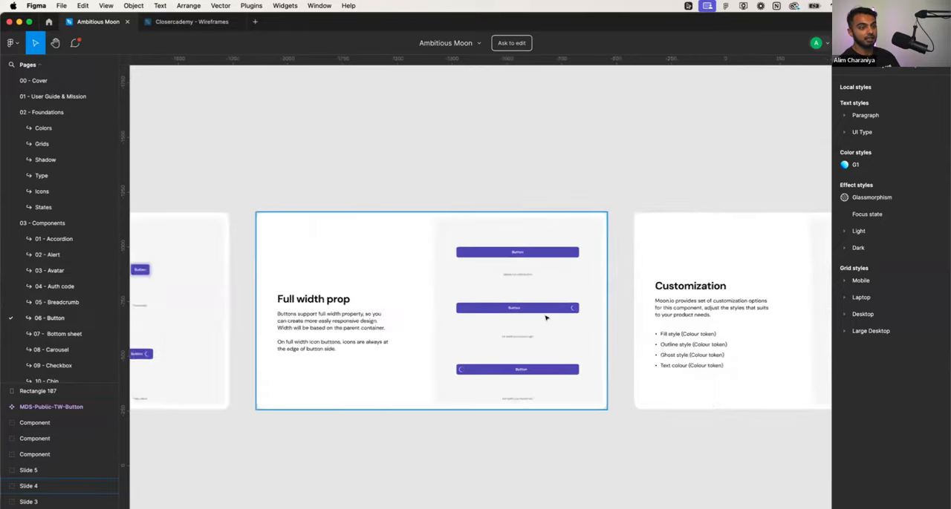
pyautogui.hscroll(10, 542, 316)
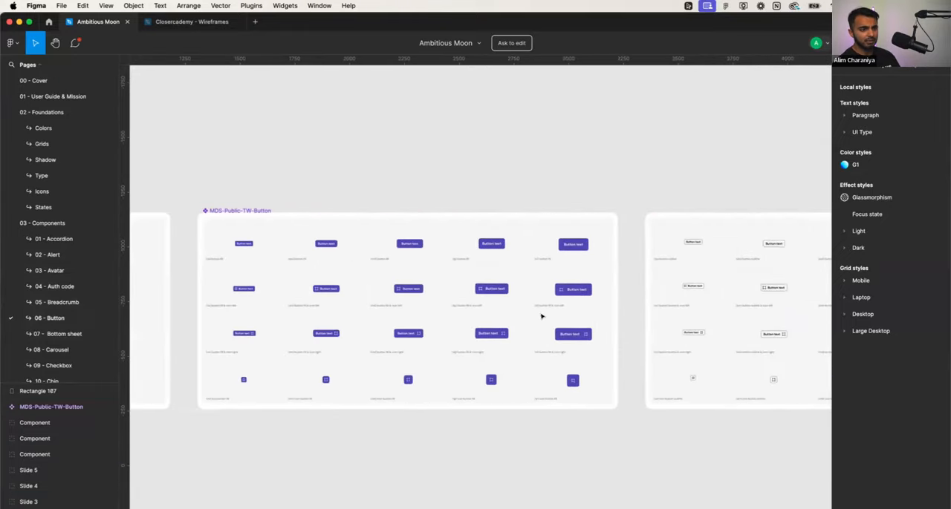
pyautogui.hscroll(1, 543, 317)
pyautogui.scroll(3, 550, 309)
pyautogui.scroll(-3, 550, 308)
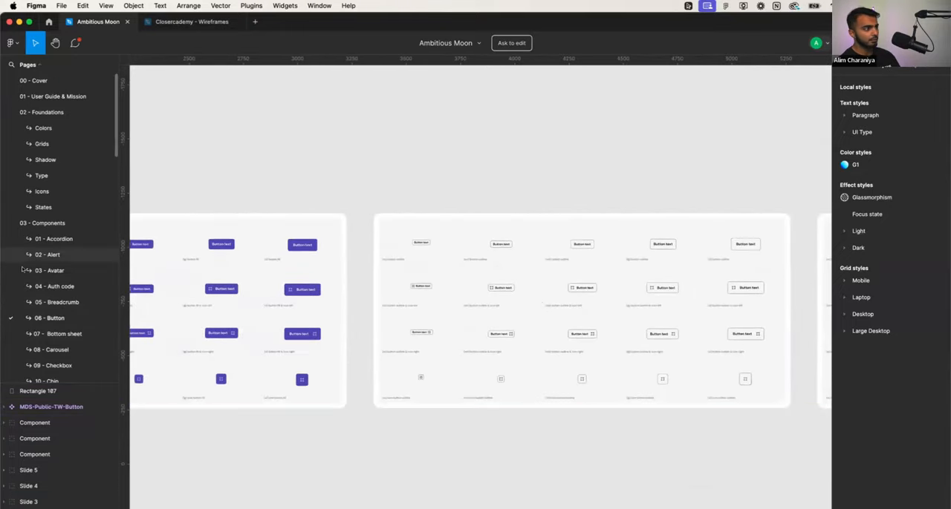
# - Open the Empty state and Leaderboard pages under 04 - Templates and inspect the leaderboard component up close
pyautogui.scroll(-10, 50, 273)
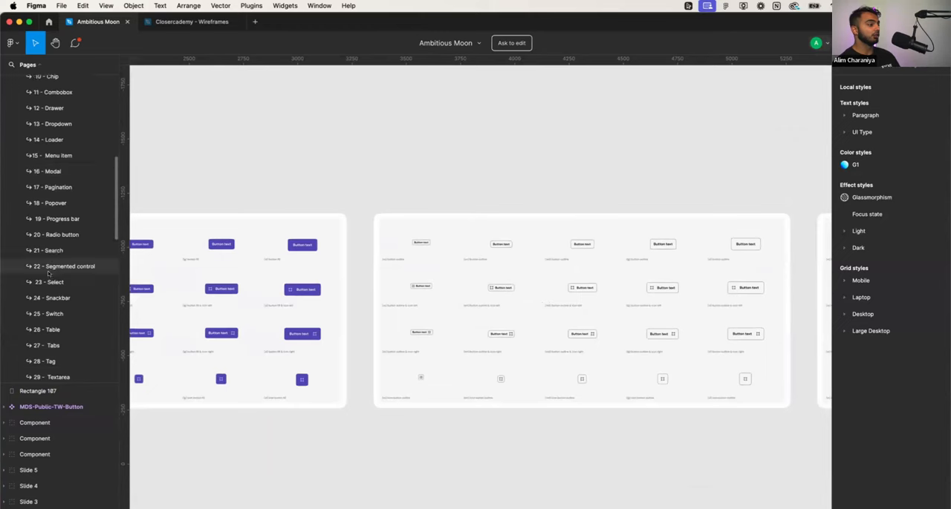
pyautogui.scroll(-10, 50, 272)
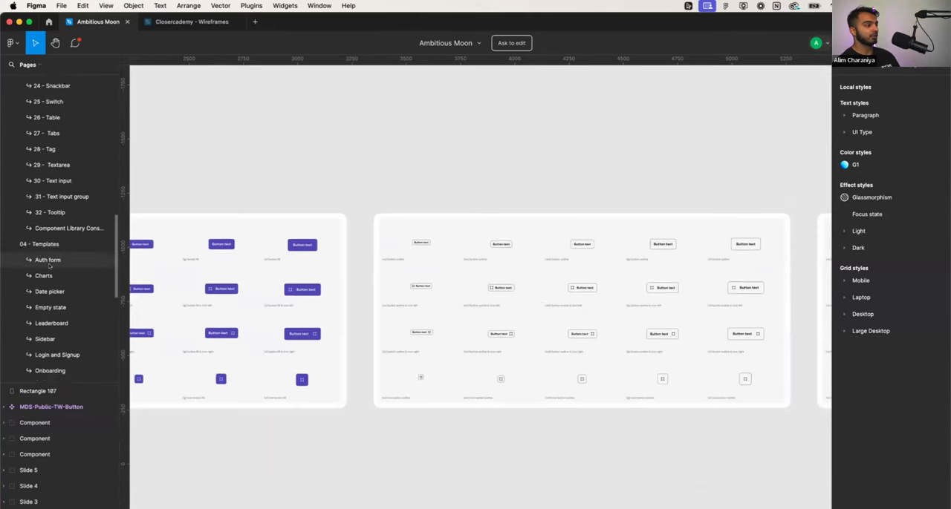
pyautogui.click(50, 253)
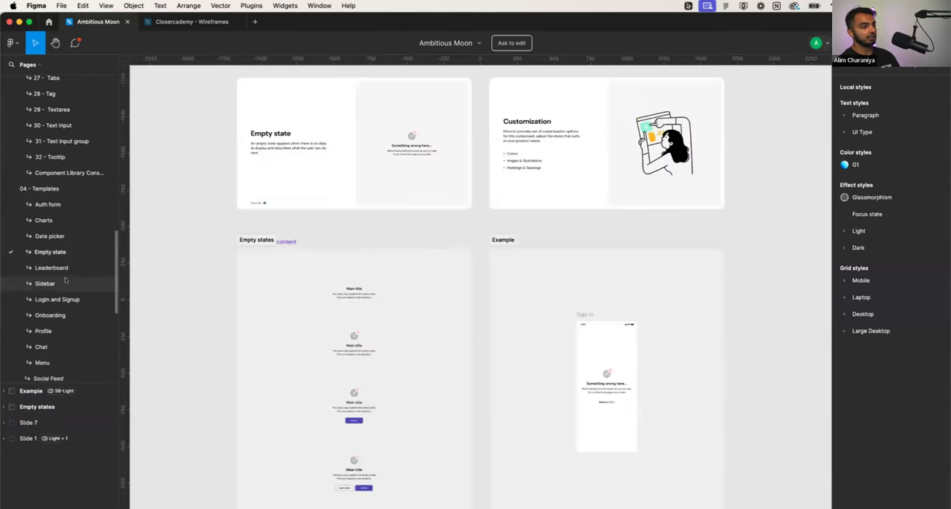
pyautogui.click(59, 268)
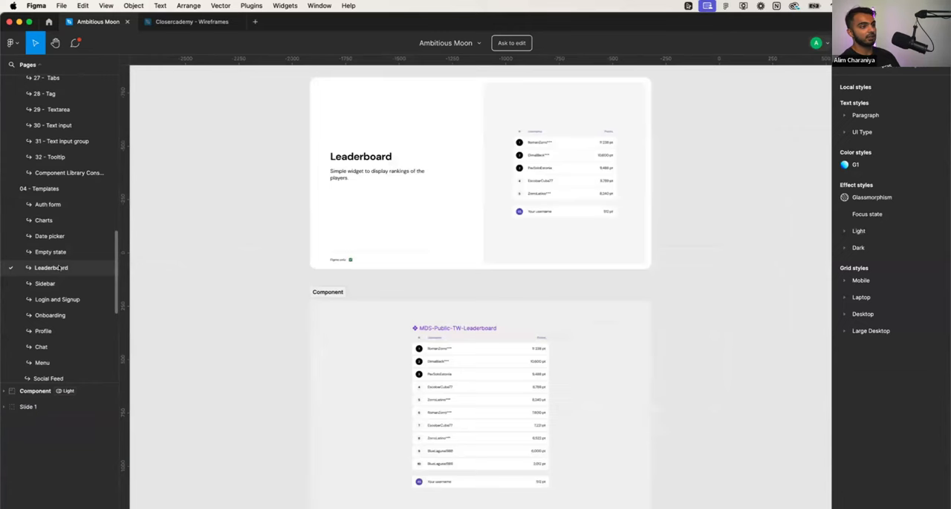
pyautogui.scroll(-5, 274, 314)
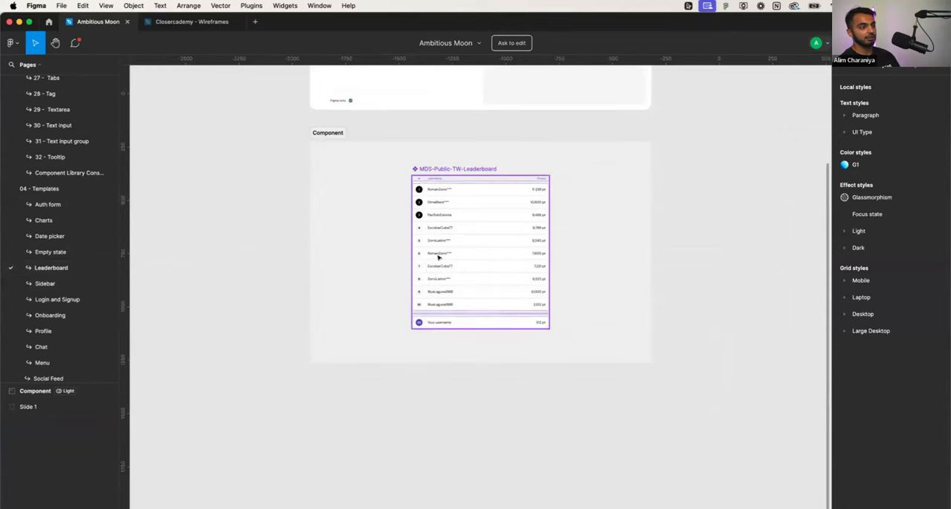
pyautogui.scroll(5, 439, 255)
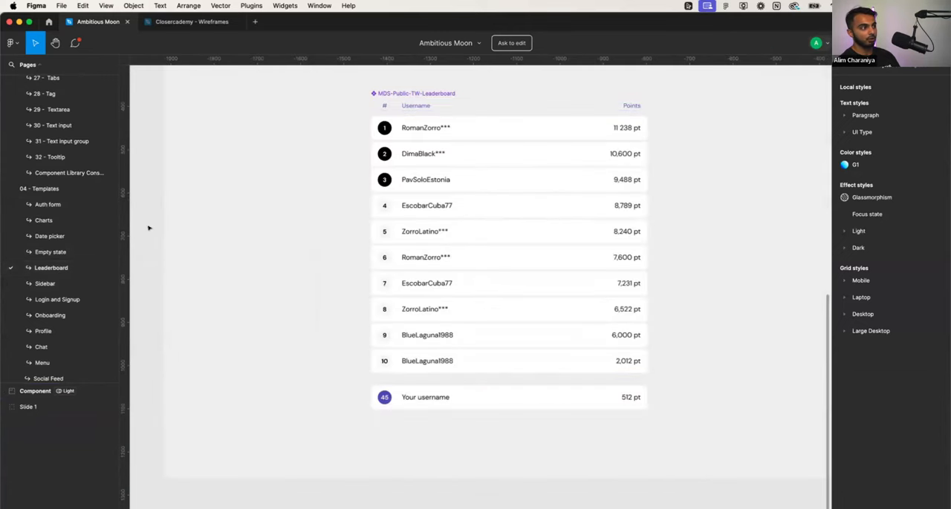
# - Switch between the Sidebar, Leaderboard and Login and Signup template pages, ending on Login and Signup
pyautogui.click(59, 289)
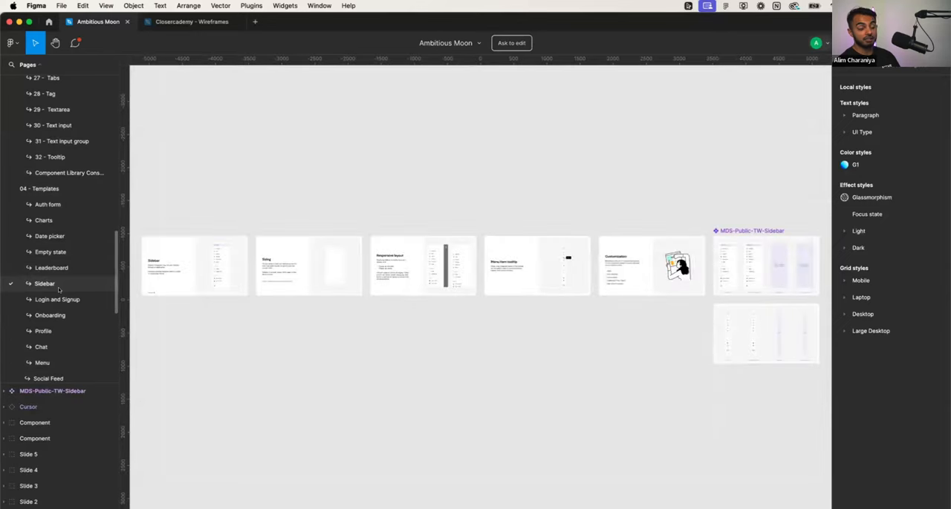
pyautogui.click(57, 299)
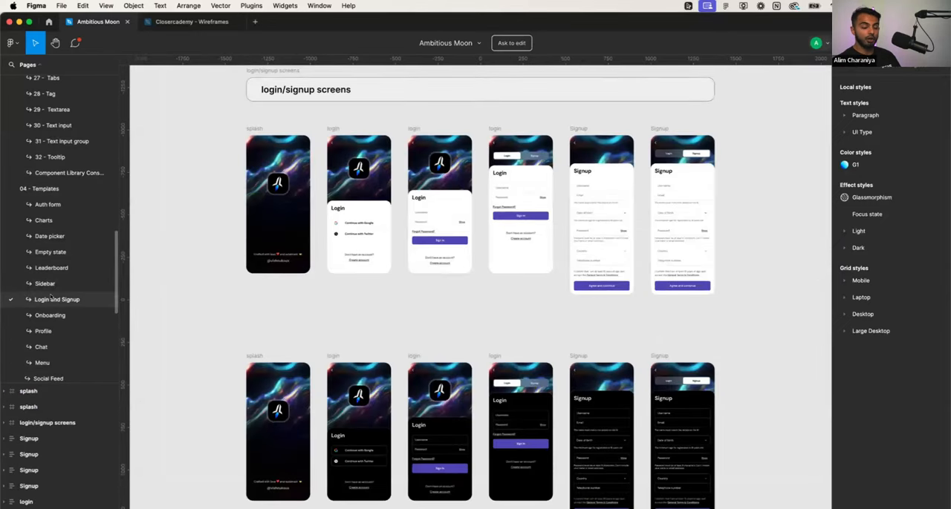
pyautogui.click(47, 267)
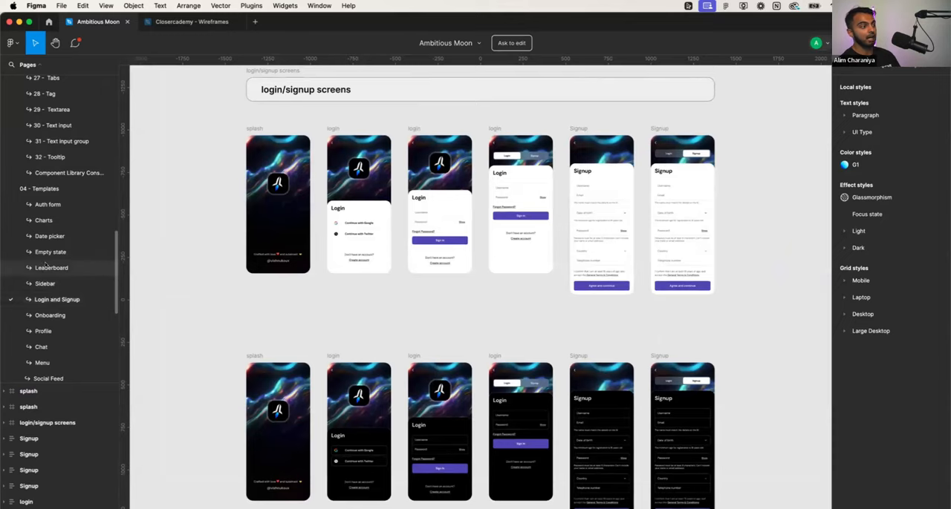
pyautogui.click(44, 283)
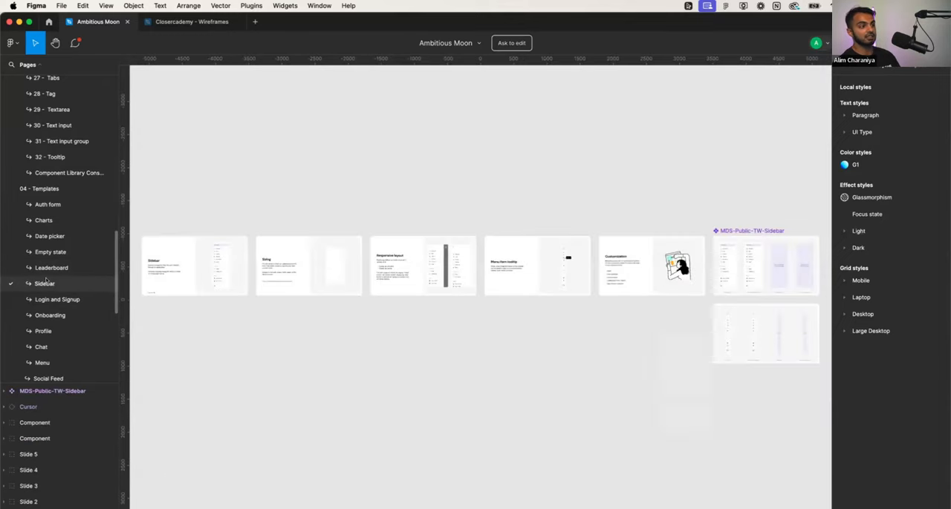
pyautogui.click(49, 267)
pyautogui.click(55, 300)
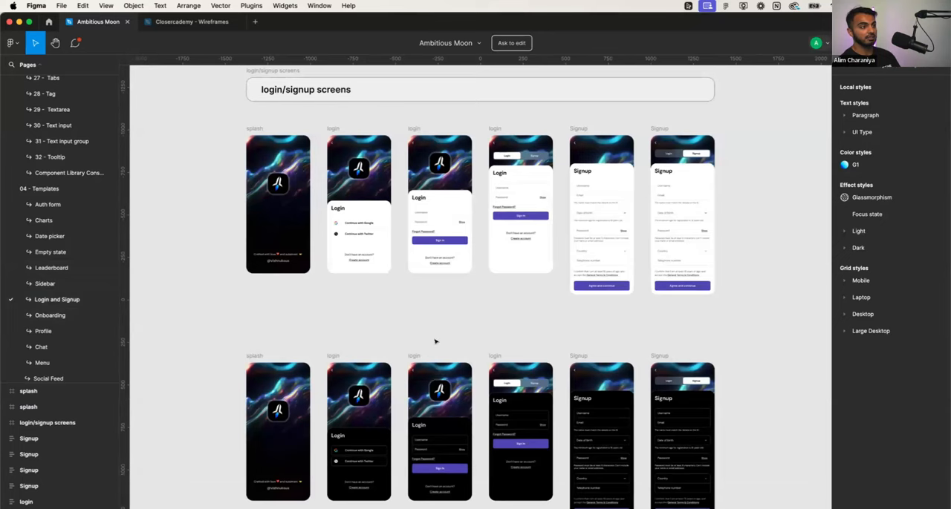
# - Examine the light and dark splash, login and signup screens and look through the remaining template pages in the list
pyautogui.scroll(-3, 78, 293)
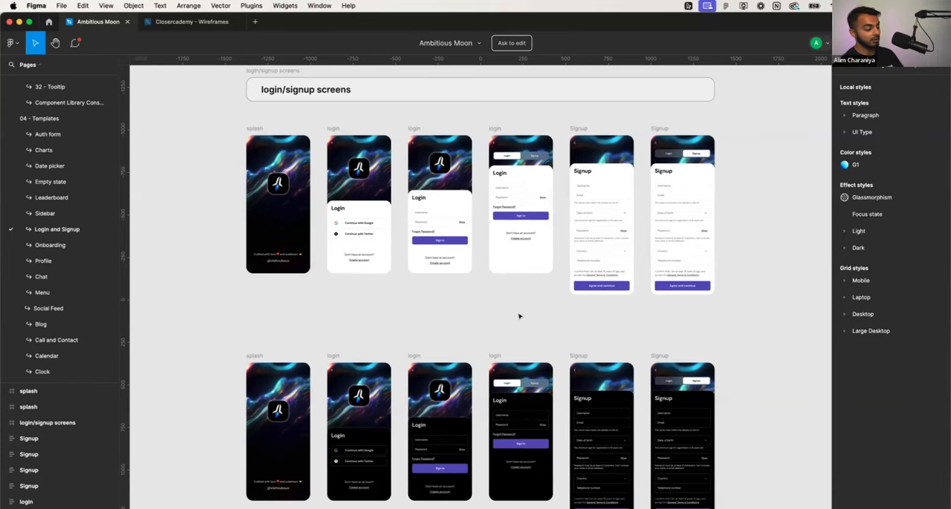
pyautogui.scroll(-5, 490, 337)
pyautogui.scroll(3, 490, 338)
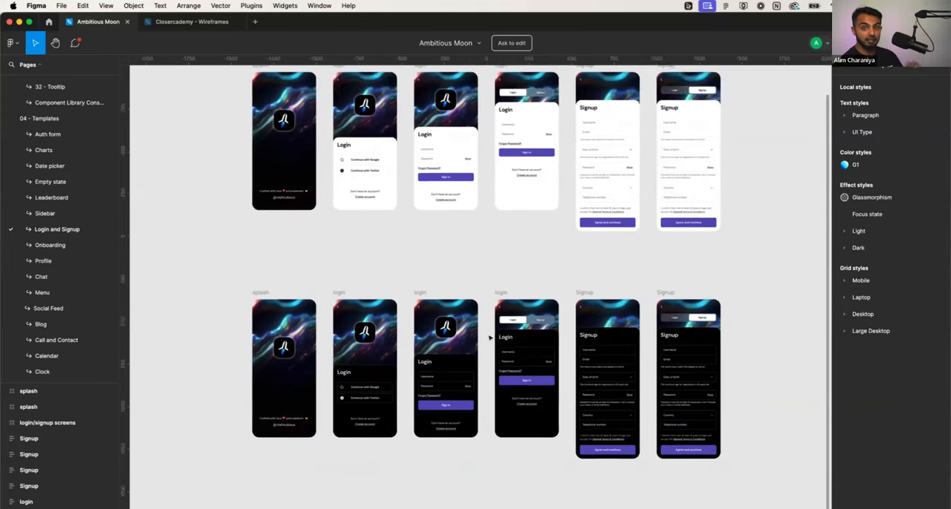
pyautogui.scroll(3, 489, 338)
pyautogui.scroll(-2, 490, 335)
pyautogui.scroll(-2, 489, 339)
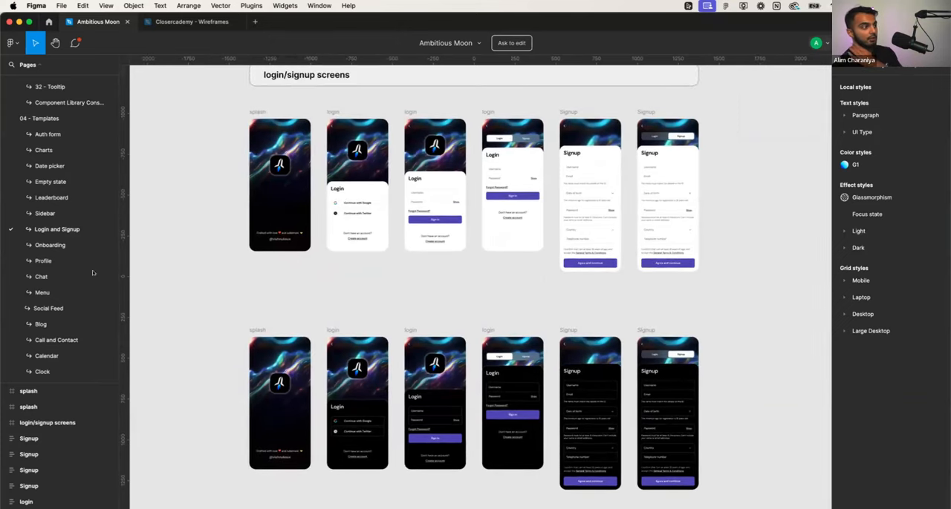
# - Review the light and dark screens on the Onboarding template page and switch to the Closercademy - Wireframes file
pyautogui.click(45, 245)
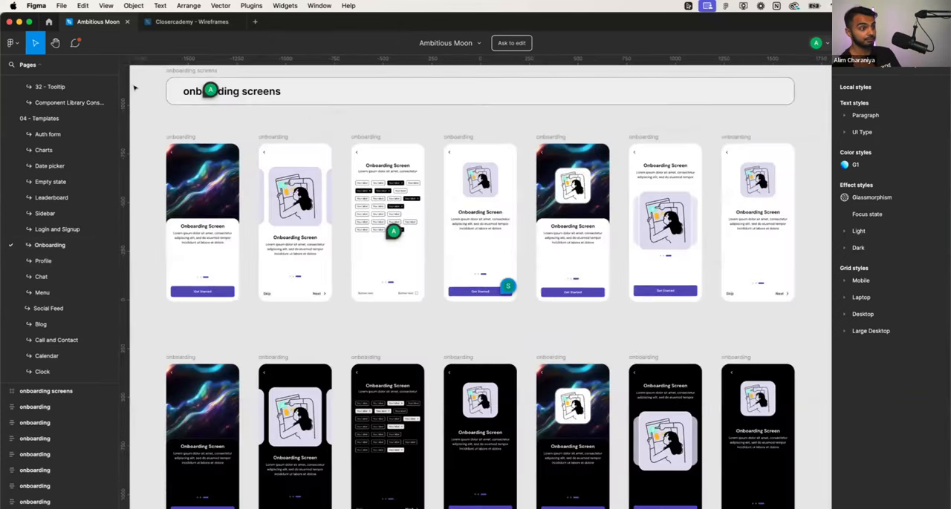
pyautogui.scroll(-2, 236, 202)
pyautogui.hscroll(-1, 236, 202)
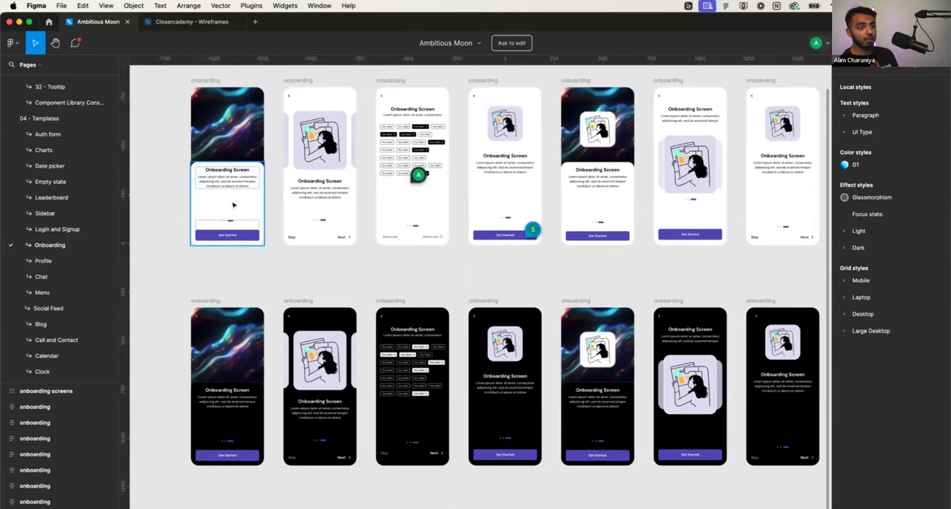
pyautogui.click(194, 21)
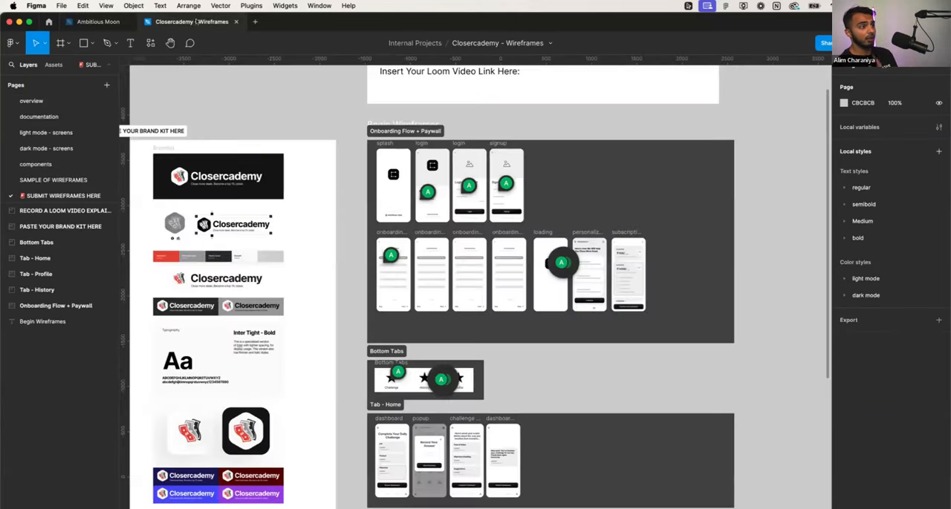
# - Compare the onboarding wireframes with the light and dark Onboarding templates in Ambitious Moon, ending in the Closercademy - Wireframes file
pyautogui.scroll(6, 490, 241)
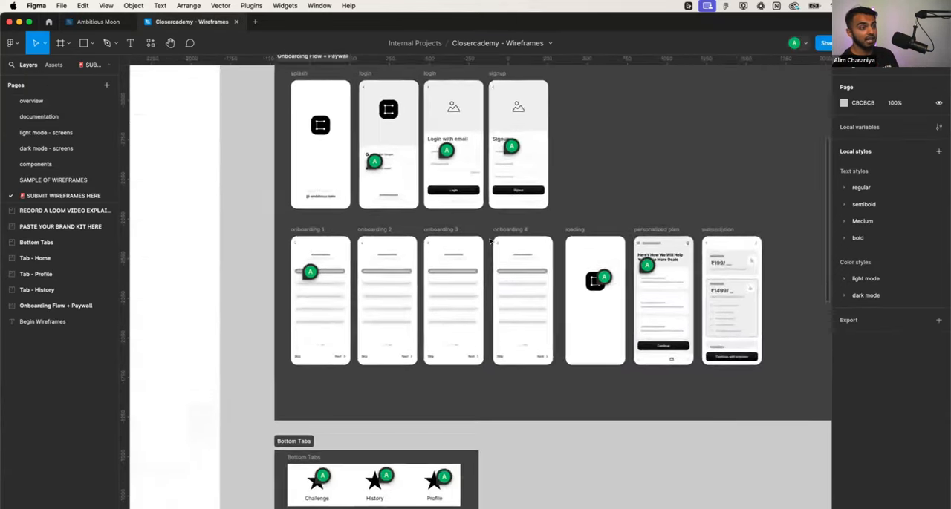
pyautogui.scroll(-5, 490, 242)
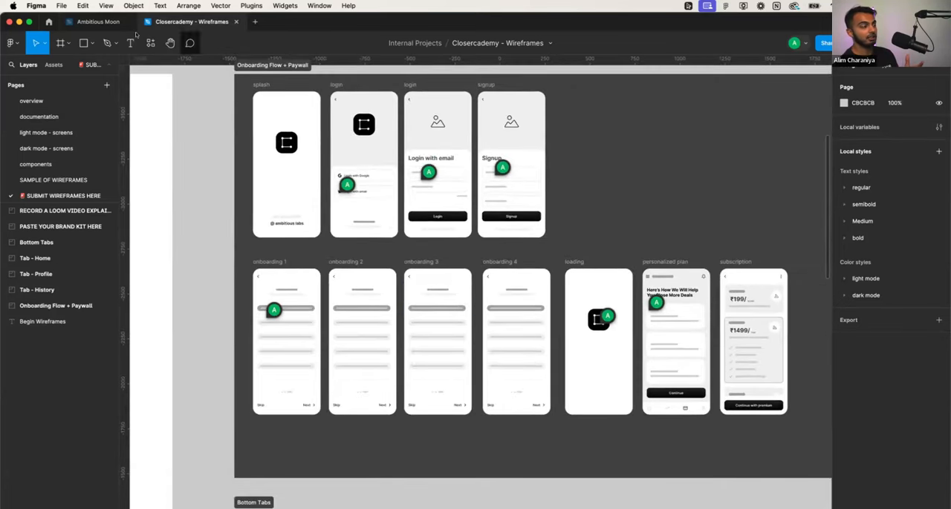
pyautogui.click(98, 23)
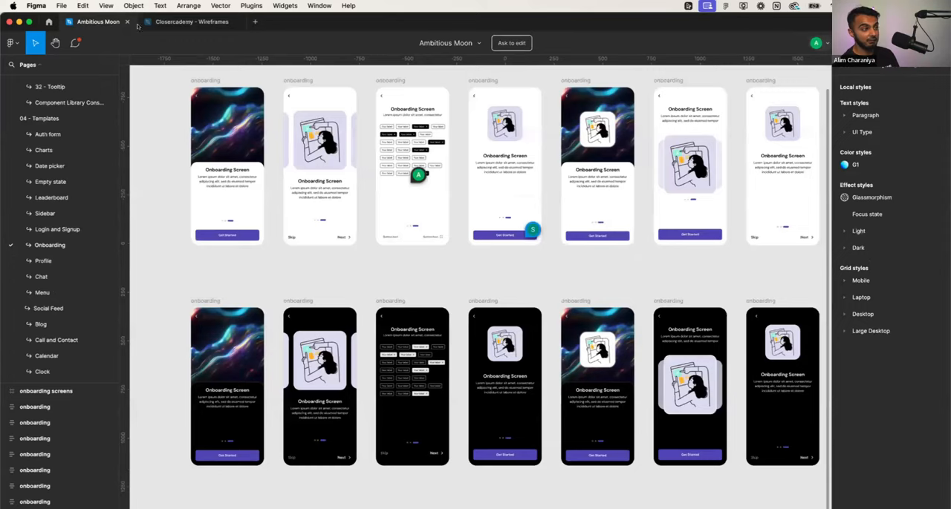
pyautogui.scroll(-3, 211, 226)
pyautogui.scroll(3, 211, 227)
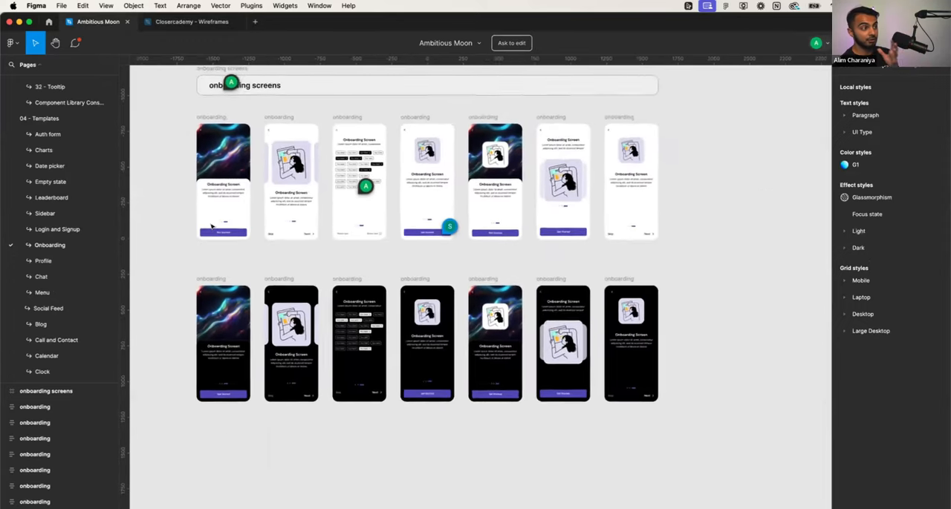
pyautogui.scroll(2, 212, 226)
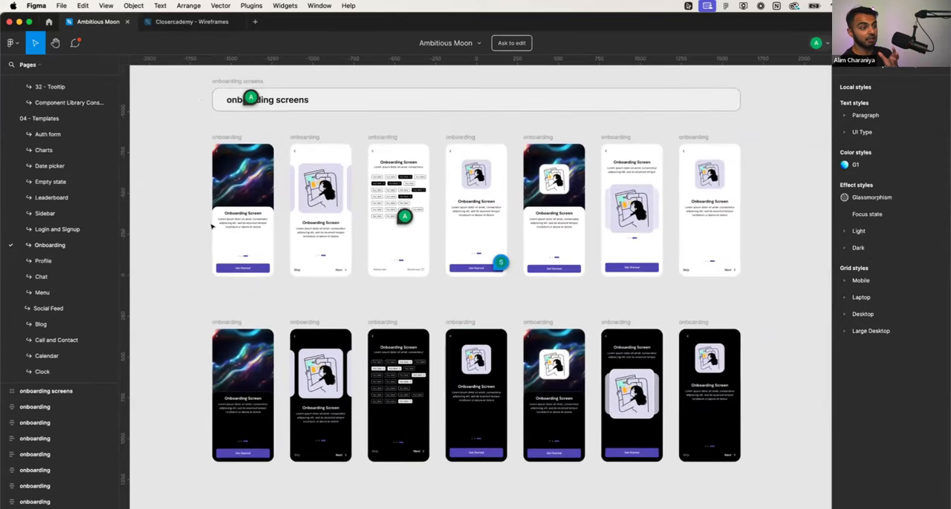
pyautogui.click(195, 25)
pyautogui.scroll(-3, 267, 175)
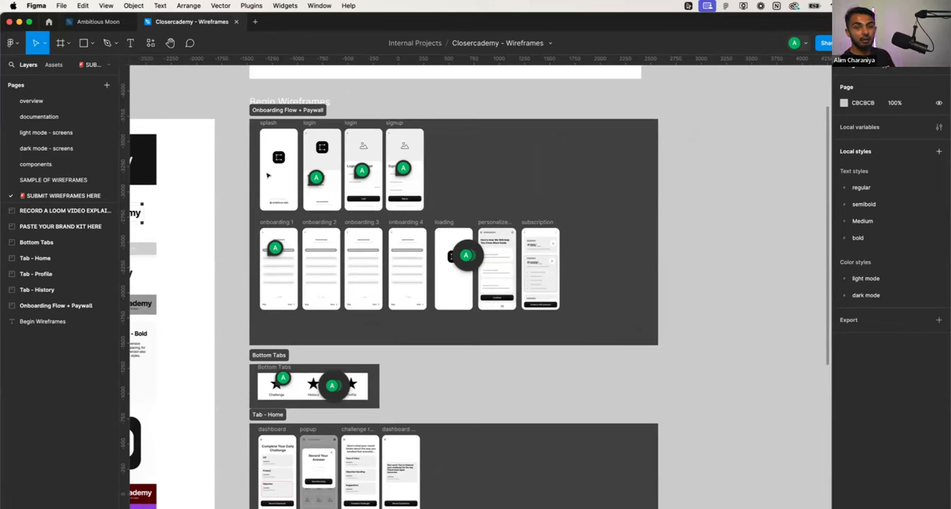
# - Review the brand kit and the wireframe sections from Onboarding Flow + Paywall through Tab - Profile, including the login and signup frames up close
pyautogui.moveTo(108, 22)
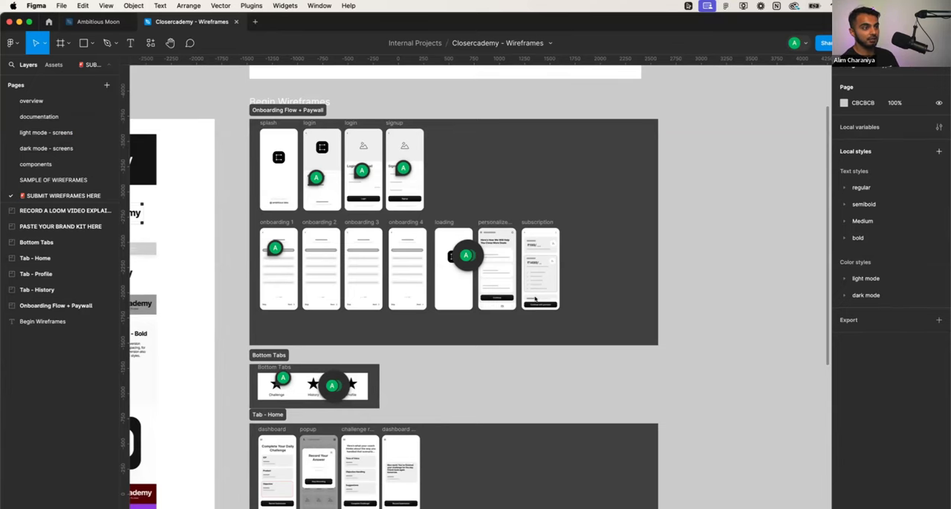
pyautogui.scroll(5, 529, 170)
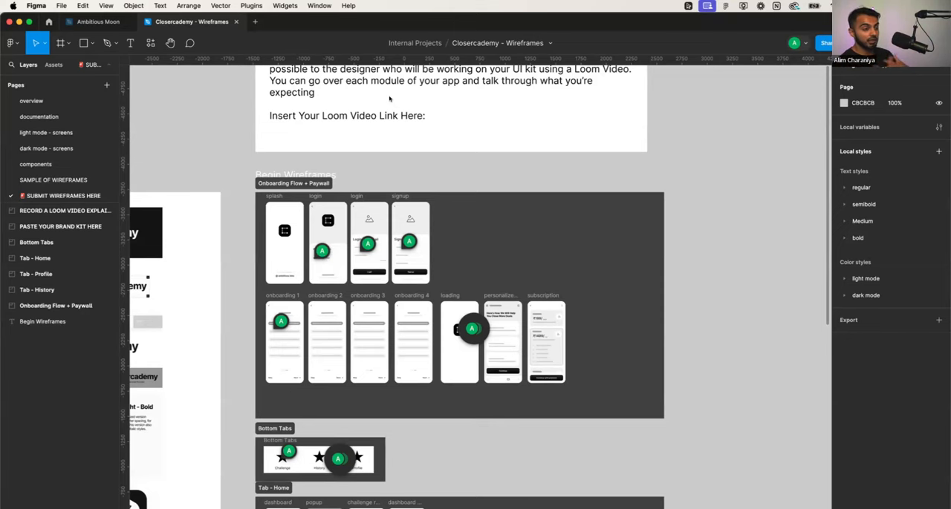
pyautogui.scroll(-3, 349, 278)
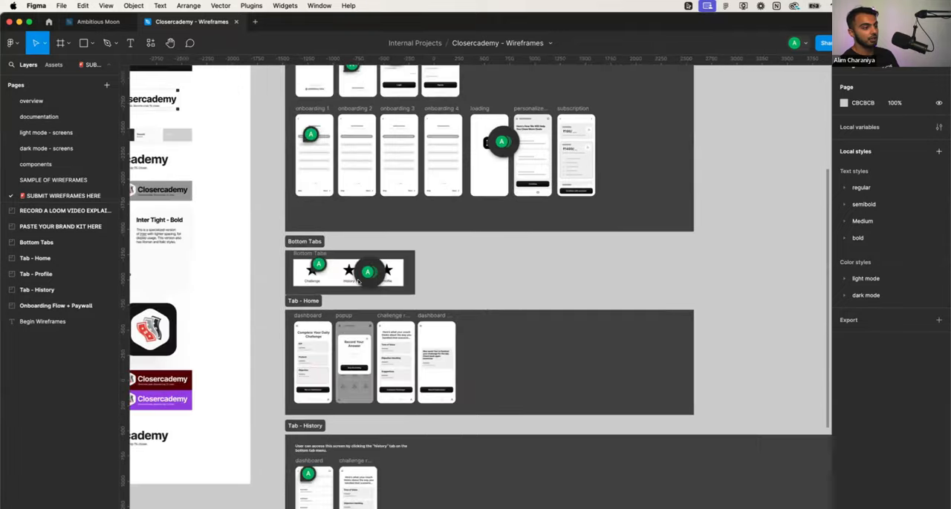
pyautogui.scroll(-3, 349, 278)
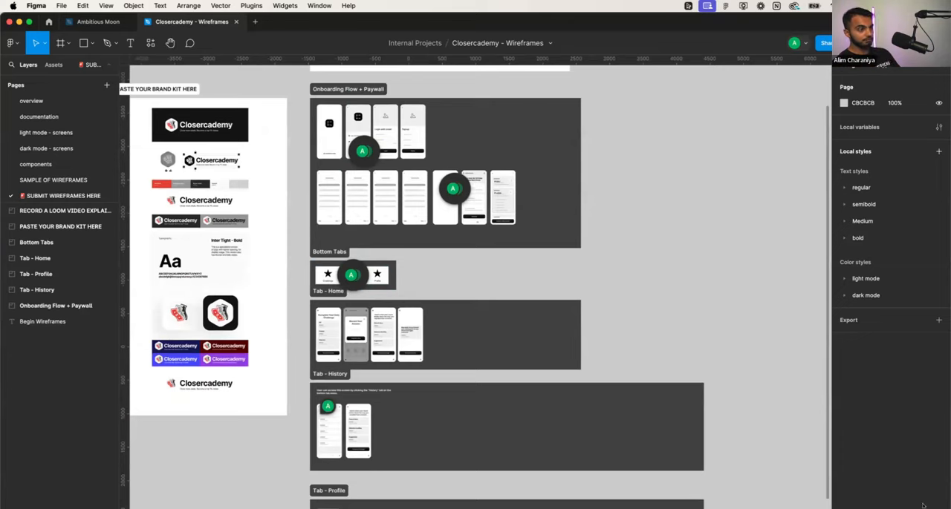
pyautogui.scroll(-4, 677, 385)
pyautogui.scroll(5, 585, 245)
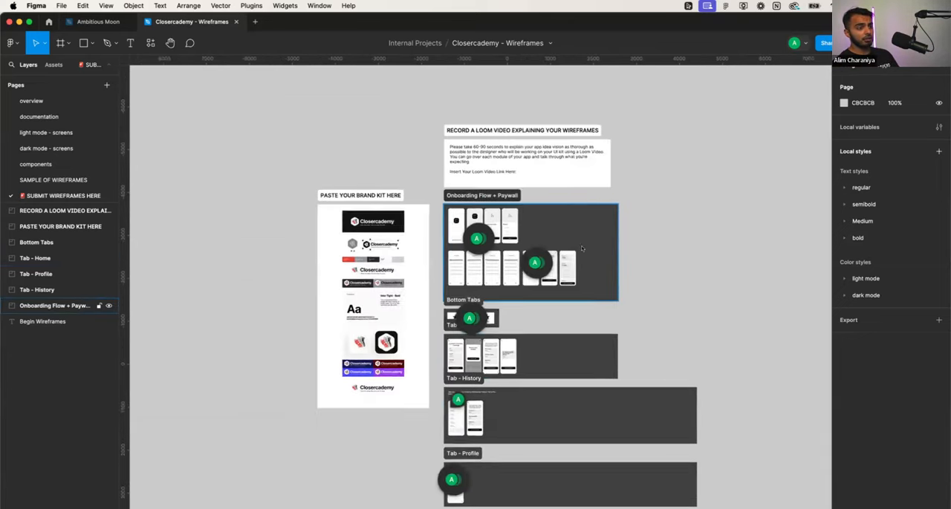
pyautogui.scroll(6, 423, 213)
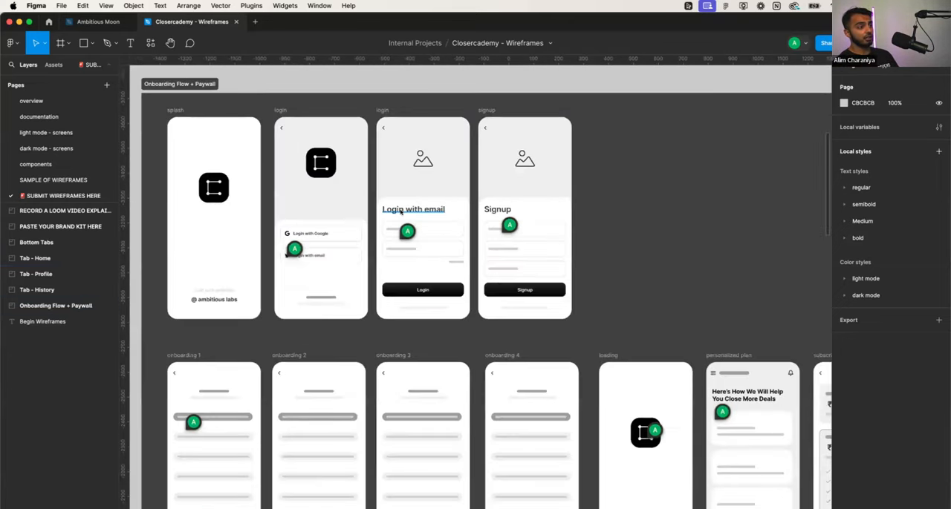
pyautogui.scroll(-4, 401, 212)
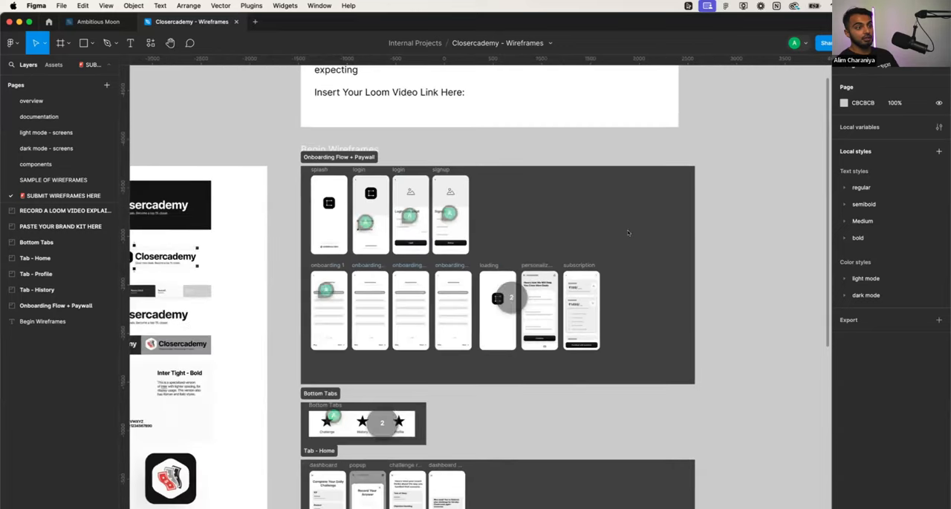
# - Duplicate the Onboarding Flow + Paywall section and place the copy beside the original wireframes
pyautogui.click(654, 236)
pyautogui.click(696, 242)
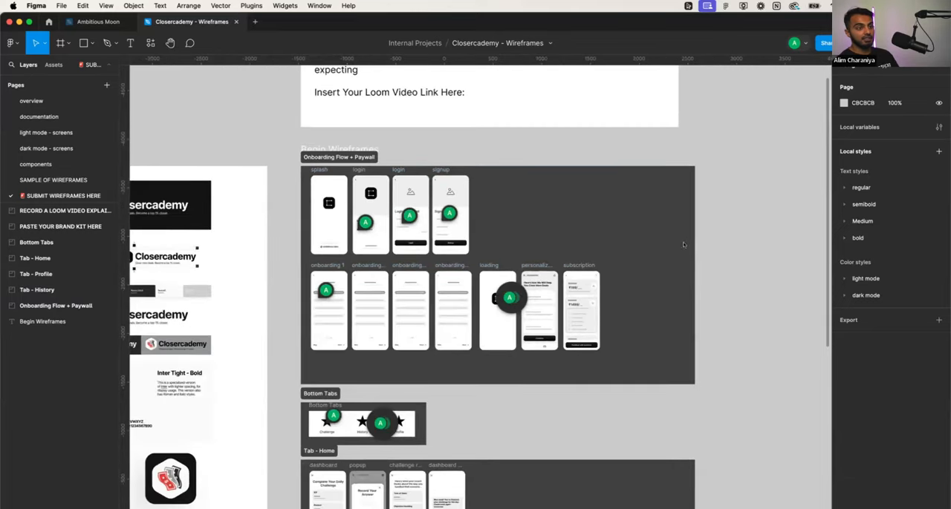
pyautogui.click(333, 157)
pyautogui.moveTo(333, 157); pyautogui.dragTo(753, 155)
pyautogui.hotkey('shift', '2')
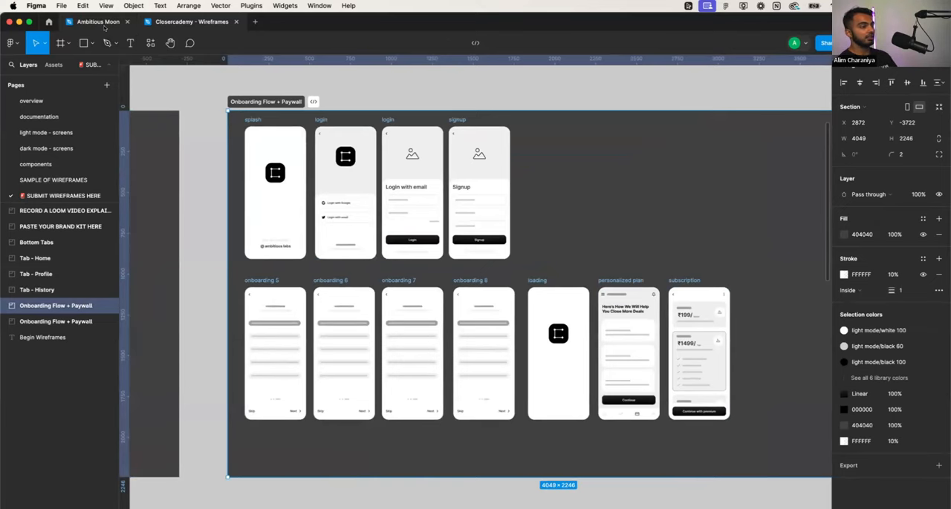
# - Inspect the splash, login and signup frames in the duplicated Onboarding Flow + Paywall section
pyautogui.scroll(3, 274, 154)
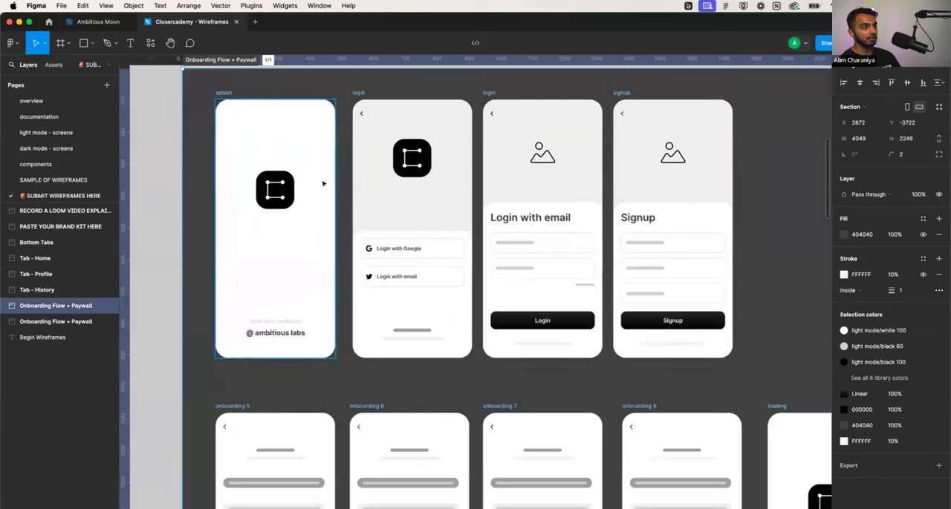
pyautogui.scroll(2, 297, 182)
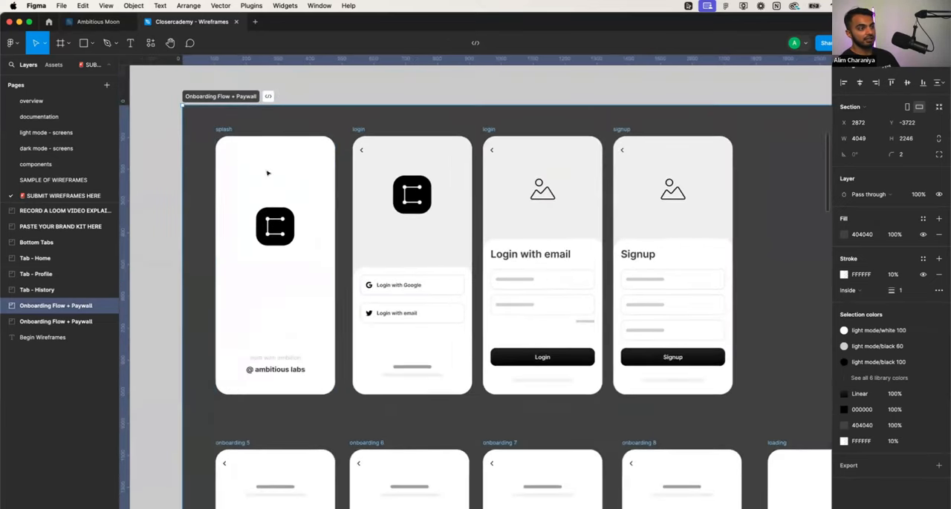
pyautogui.click(225, 129)
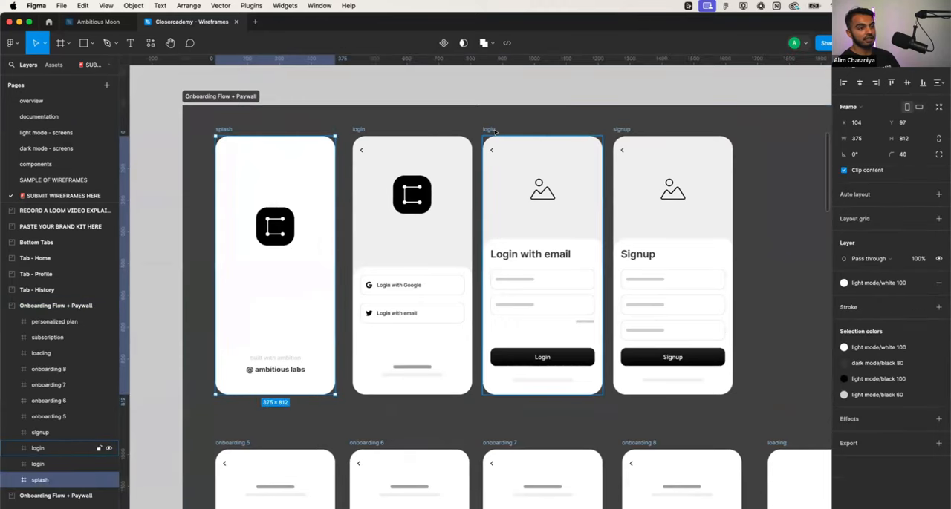
pyautogui.click(322, 100)
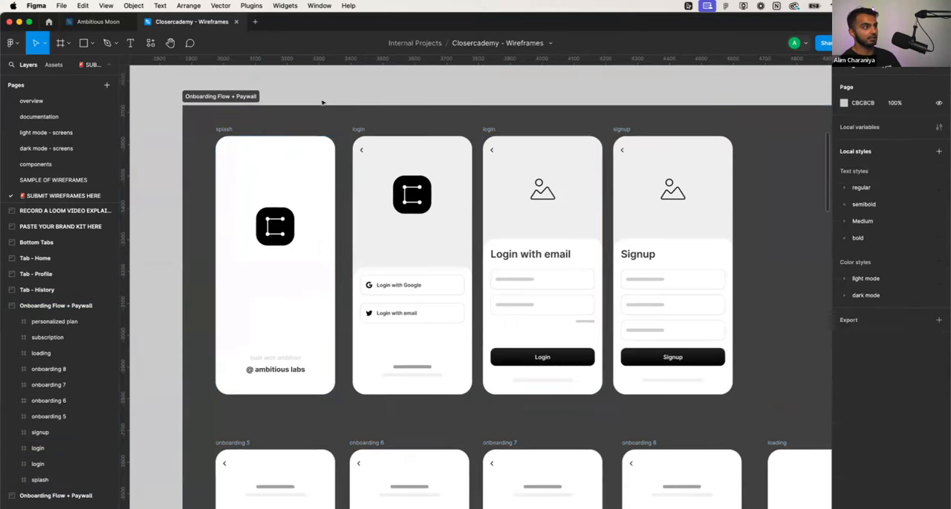
# - Switch to the Ambitious Moon file and examine the light and dark screens on its Onboarding template page
pyautogui.click(98, 22)
pyautogui.scroll(-2, 323, 259)
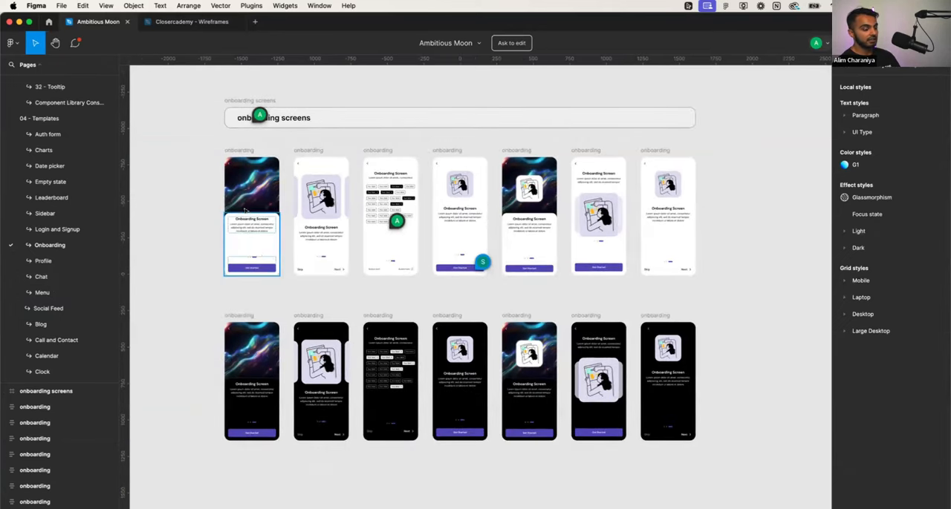
pyautogui.scroll(4, 245, 211)
pyautogui.hscroll(3, 244, 212)
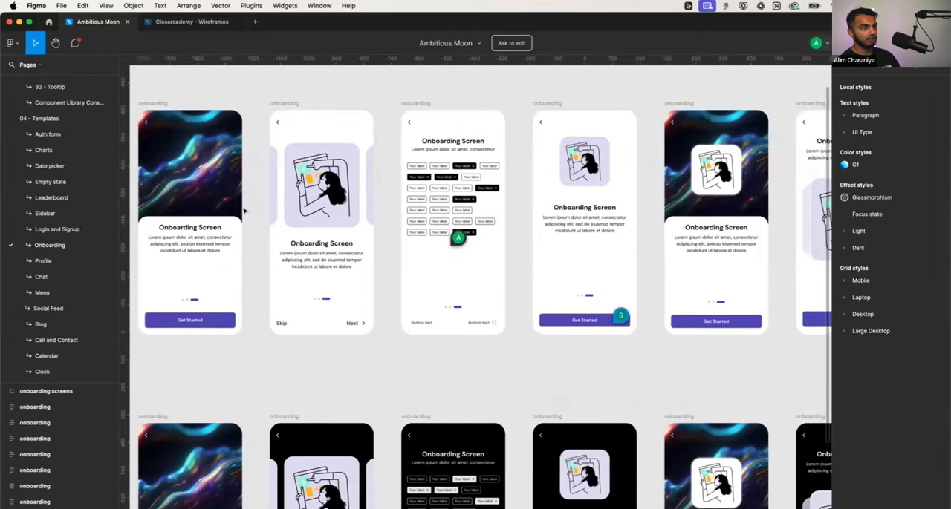
pyautogui.scroll(-5, 245, 212)
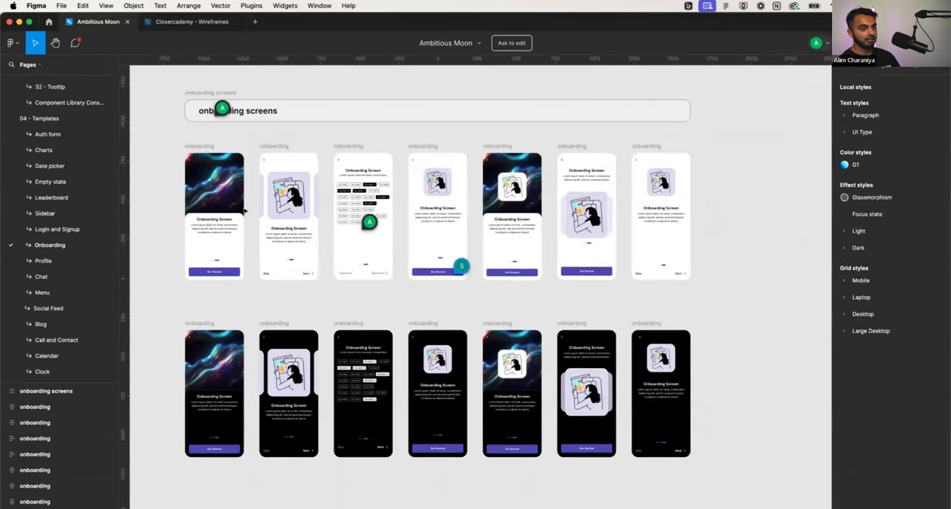
pyautogui.scroll(4, 245, 211)
pyautogui.scroll(-3, 244, 212)
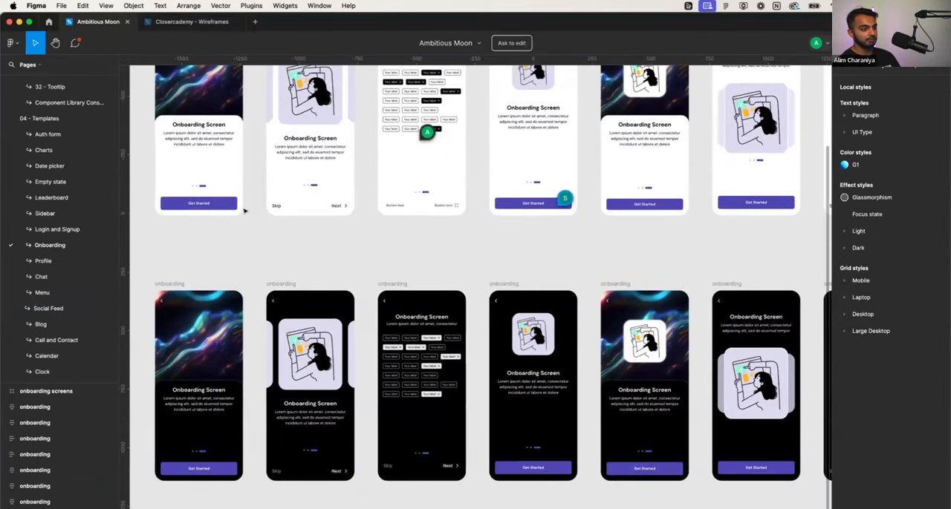
# - Look through the Ambitious Moon page list for the other available screen templates
pyautogui.scroll(-3, 245, 211)
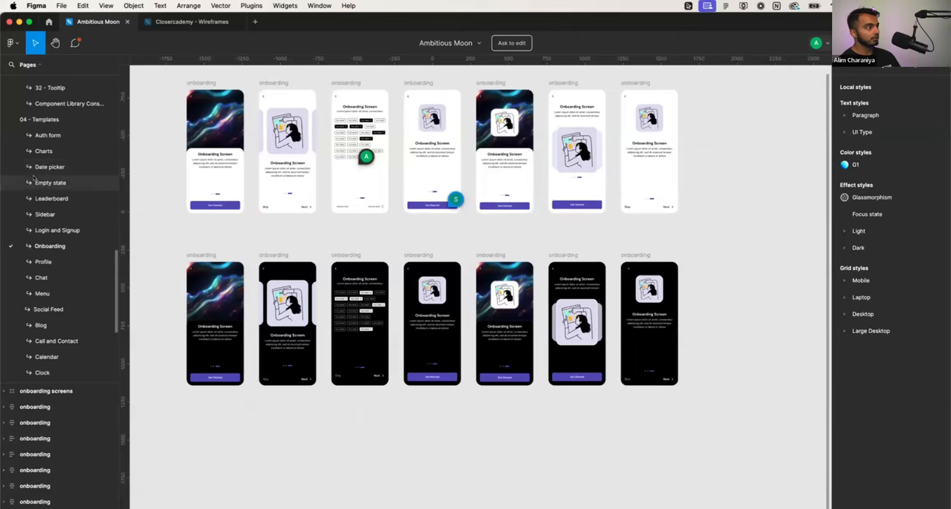
pyautogui.scroll(2, 33, 177)
pyautogui.scroll(-5, 89, 228)
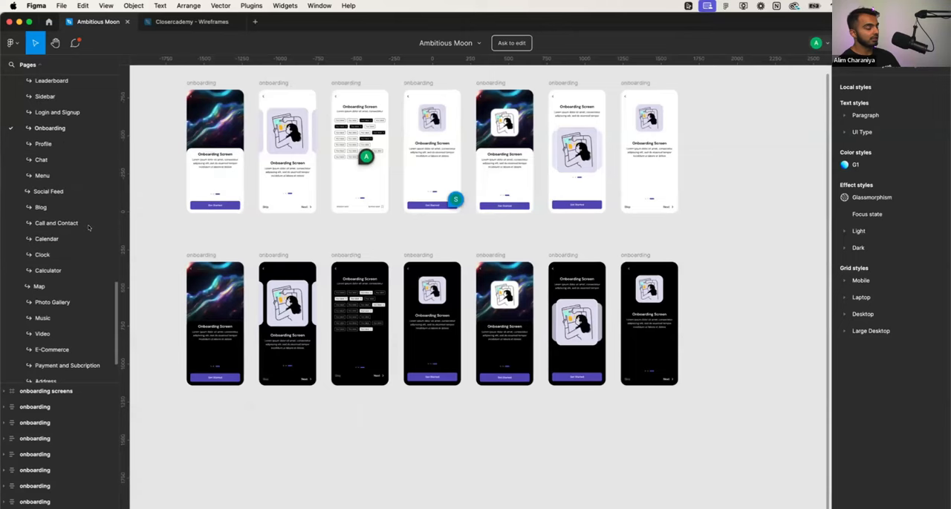
pyautogui.scroll(-4, 89, 228)
pyautogui.scroll(8, 89, 226)
pyautogui.scroll(3, 276, 214)
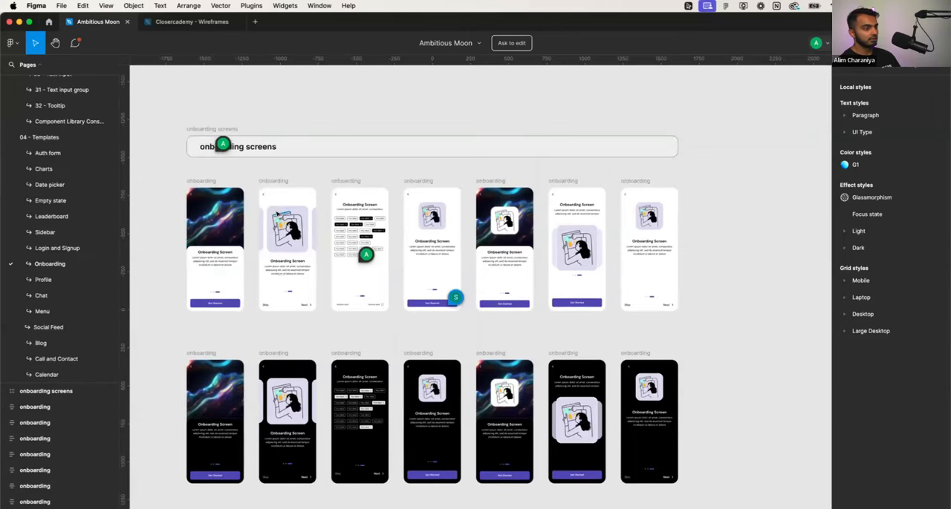
# - Copy the last dark onboarding template screen, the one with a small illustration above Skip and Next
pyautogui.scroll(2, 276, 214)
pyautogui.scroll(-3, 277, 214)
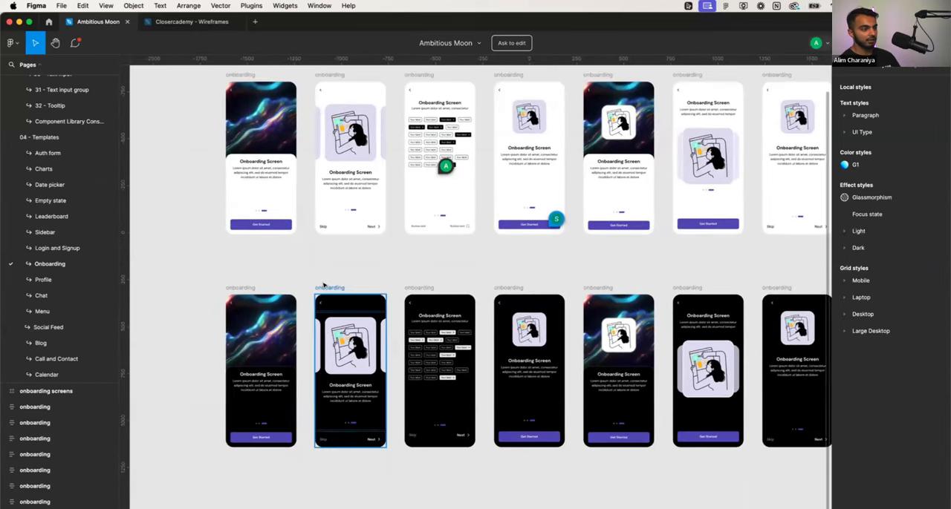
pyautogui.hscroll(2, 329, 287)
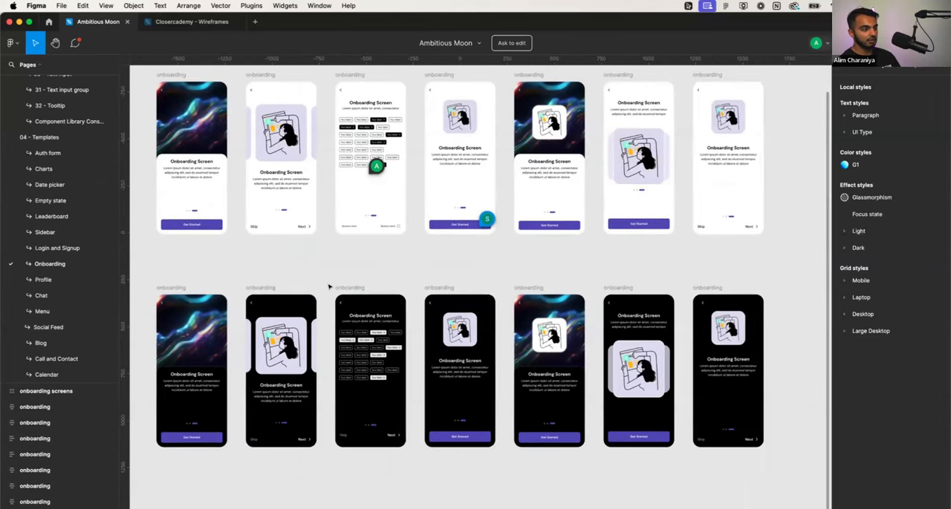
pyautogui.click(267, 289)
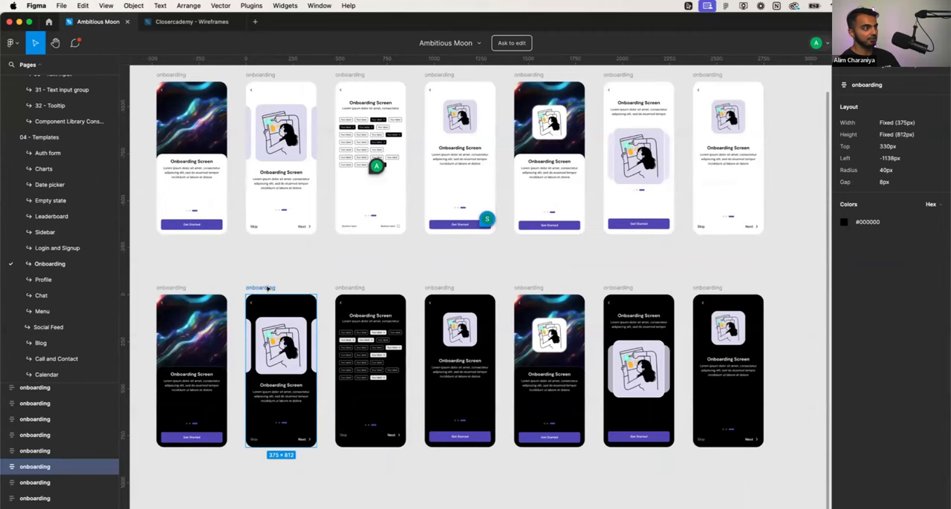
pyautogui.scroll(1, 267, 282)
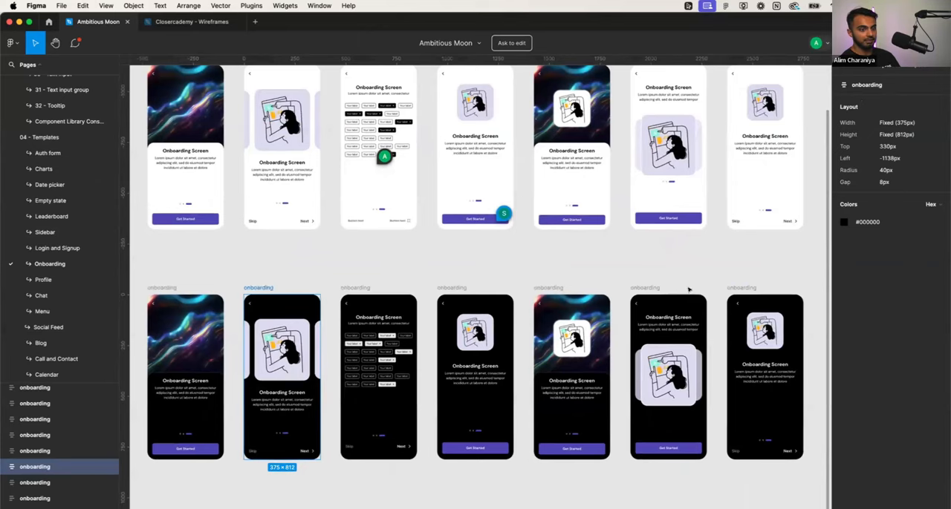
pyautogui.click(735, 289)
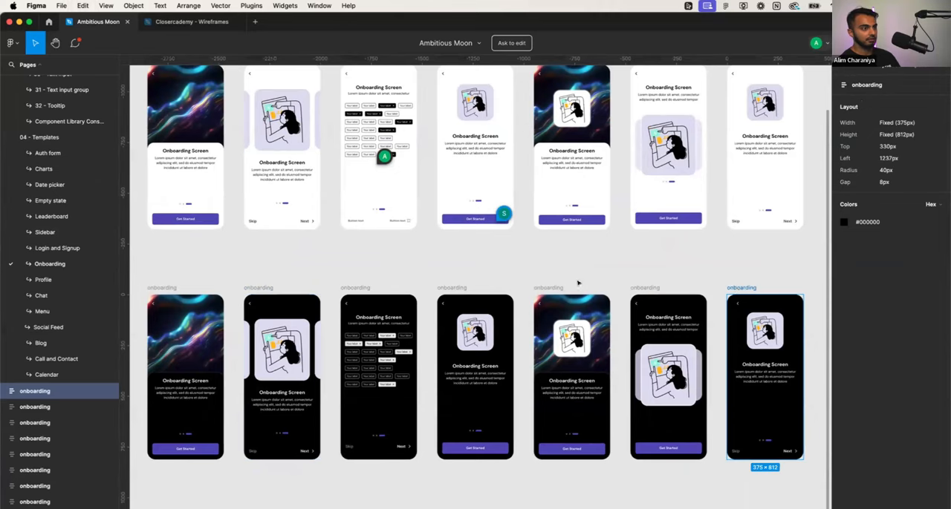
pyautogui.scroll(2, 577, 283)
# - Replace the splash frame in the duplicated Closercademy section with the copied dark onboarding screen, positioned at X 104, Y 97
pyautogui.click(178, 21)
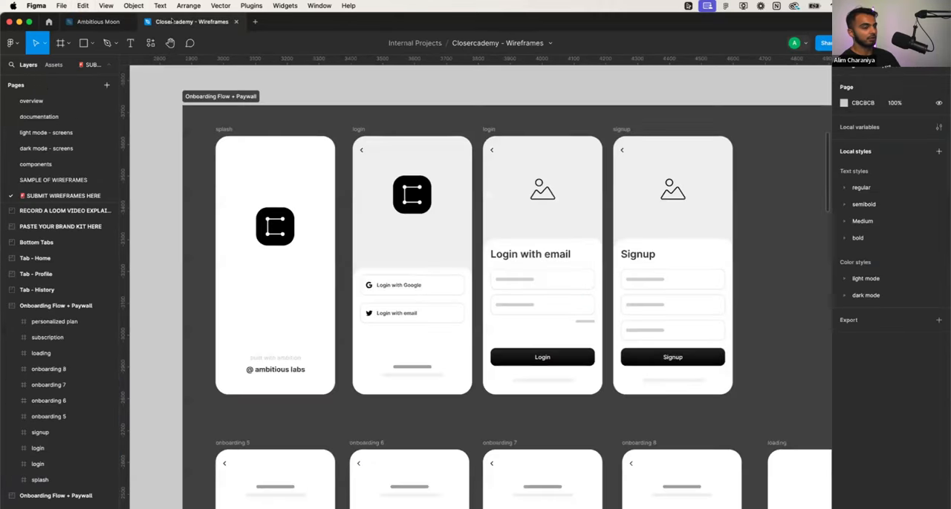
pyautogui.click(220, 128)
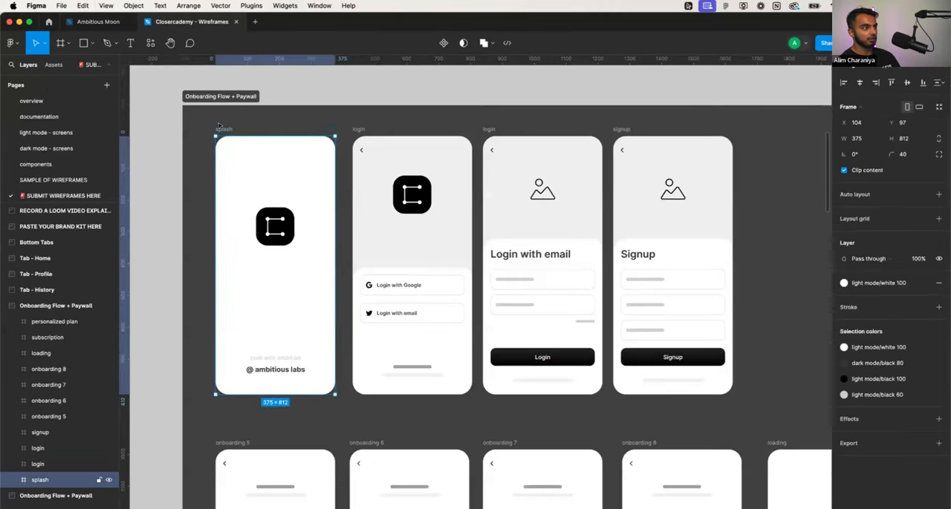
pyautogui.press('Delete')
pyautogui.hotkey('ctrl', 'v')
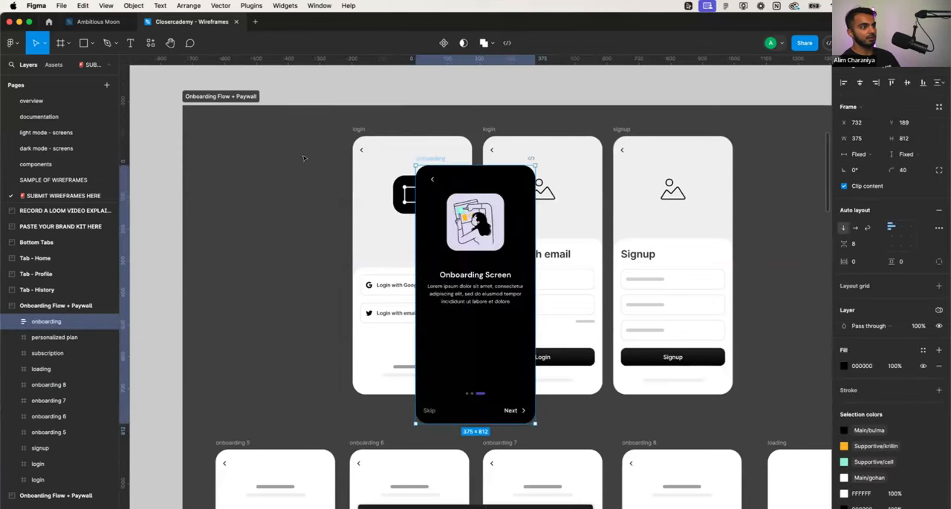
pyautogui.moveTo(434, 159); pyautogui.dragTo(232, 128)
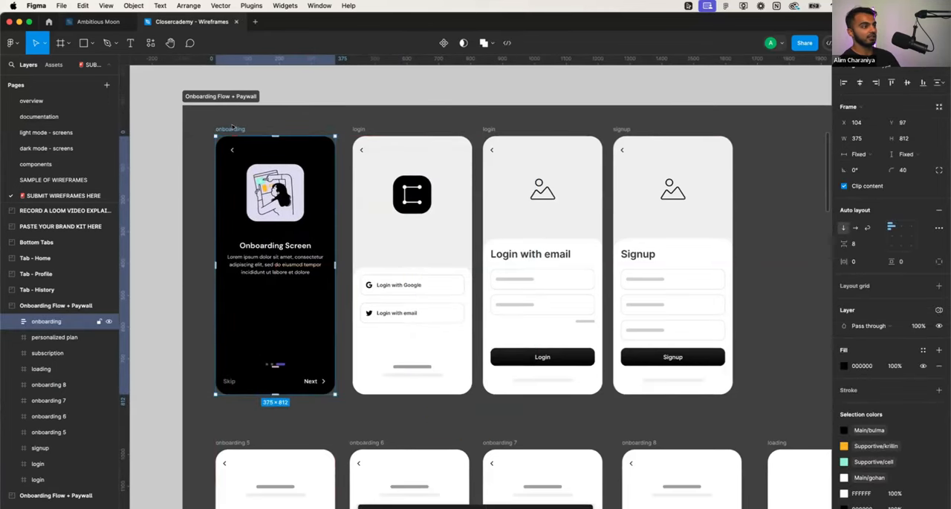
# - Rename the dark onboarding frame in the Closercademy section as welcome
pyautogui.doubleClick(227, 128)
pyautogui.write('welcome')
pyautogui.press('Return')
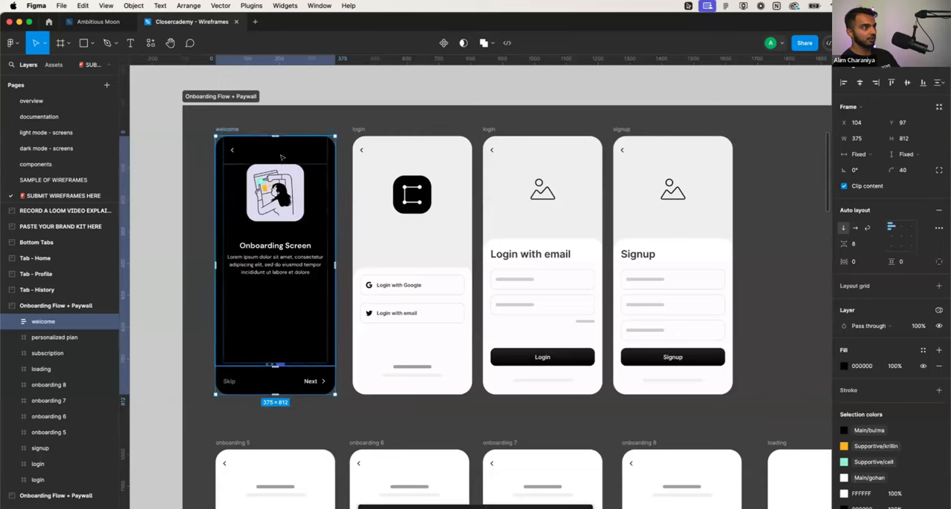
pyautogui.doubleClick(291, 245)
pyautogui.doubleClick(290, 245)
pyautogui.doubleClick(289, 245)
pyautogui.doubleClick(289, 245)
pyautogui.scroll(5, 290, 245)
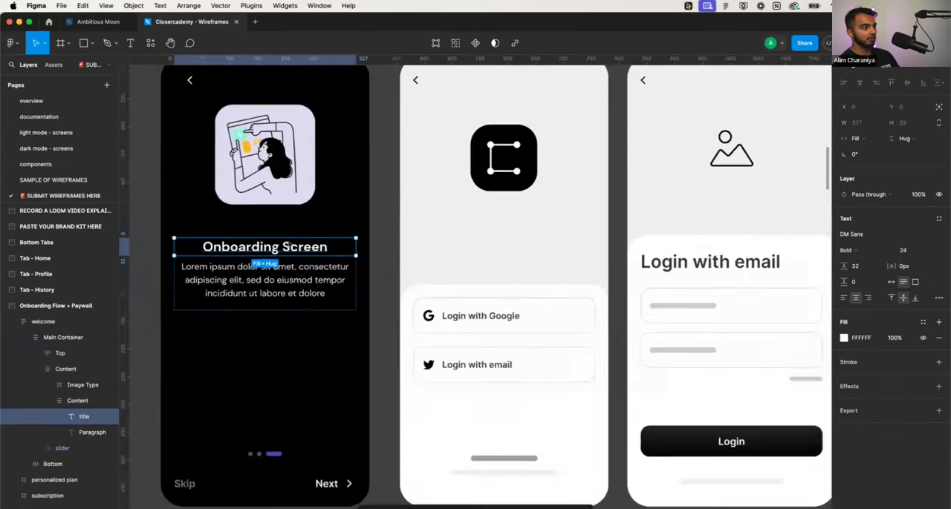
pyautogui.scroll(-5, 289, 245)
pyautogui.click(346, 236)
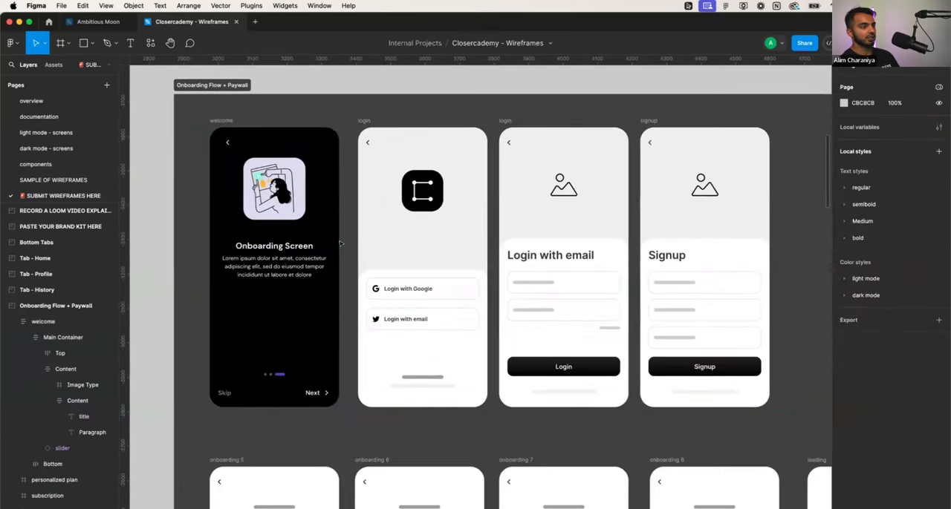
# - Delete the two login wireframes and the signup wireframe beside the welcome frame
pyautogui.click(364, 119)
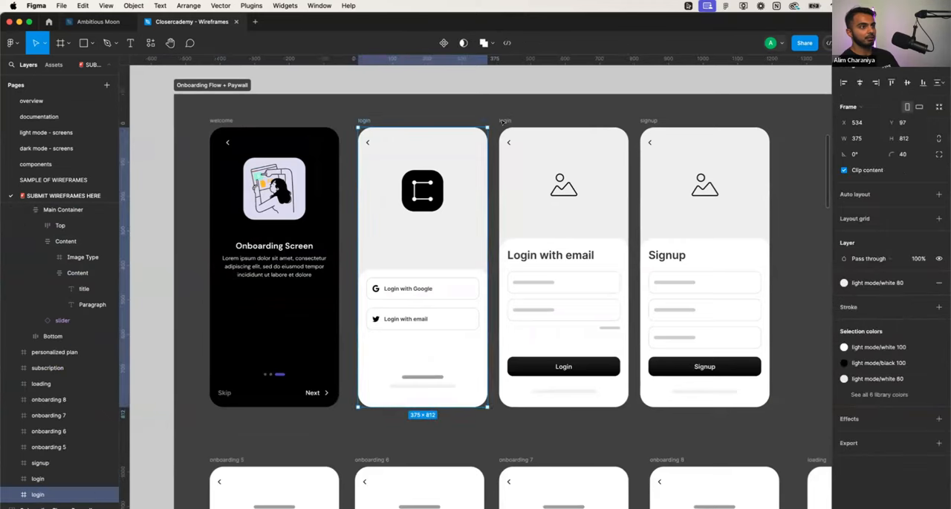
pyautogui.keyDown('shift'); pyautogui.click(505, 119); pyautogui.keyUp('shift')
pyautogui.keyDown('shift'); pyautogui.click(643, 123); pyautogui.keyUp('shift')
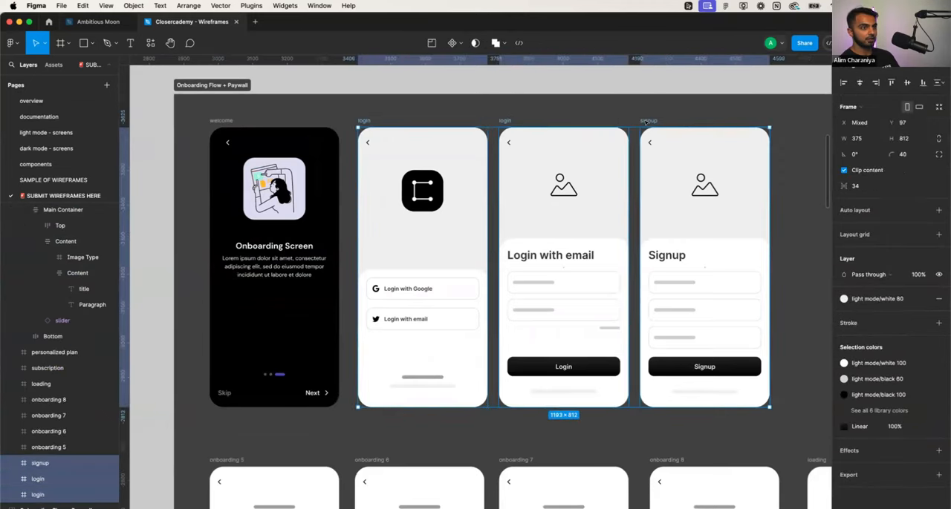
pyautogui.press('Delete')
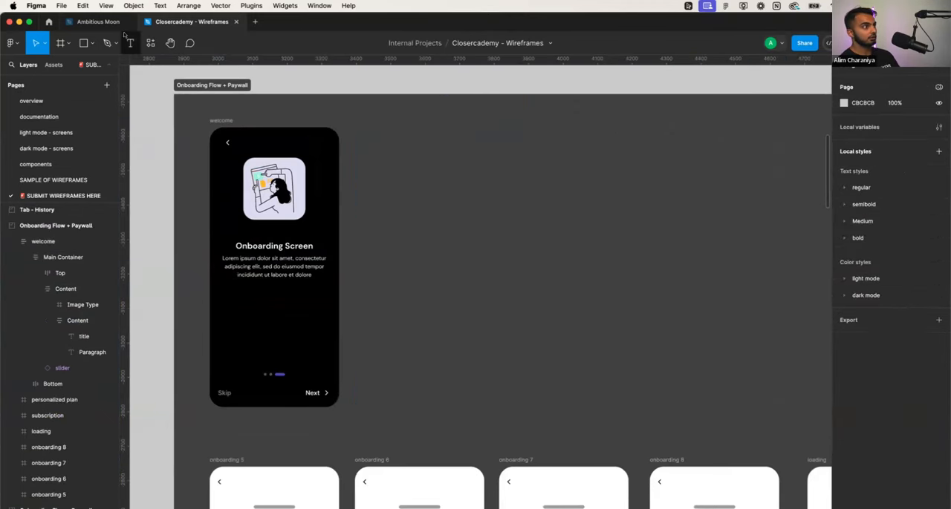
# - Switch to the Ambitious Moon file and look through the Auth form template page for sign-in and sign-up screens
pyautogui.click(98, 22)
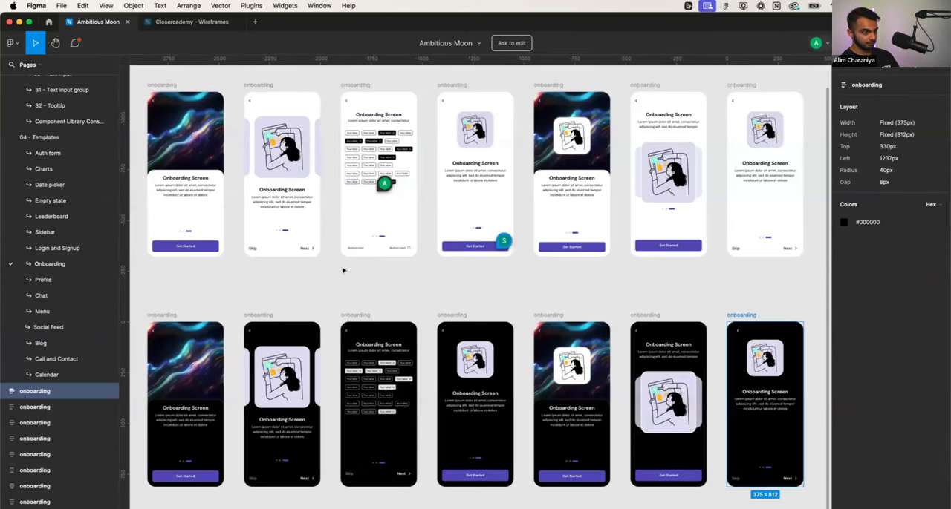
pyautogui.scroll(-4, 384, 280)
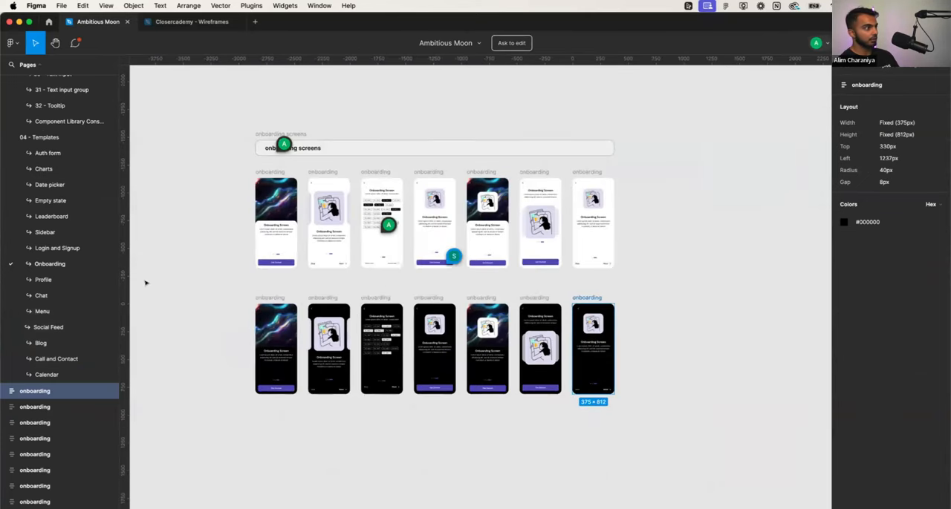
pyautogui.click(61, 153)
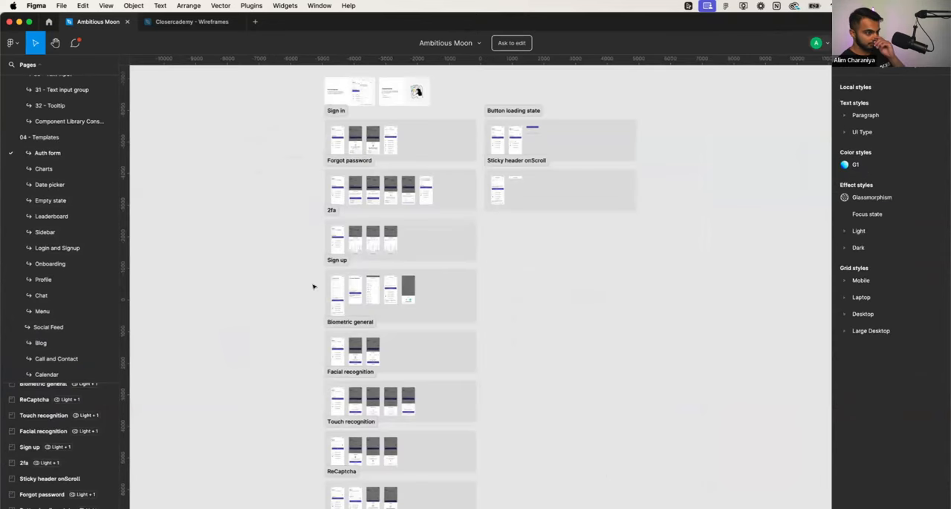
pyautogui.scroll(-3, 319, 286)
pyautogui.scroll(5, 327, 293)
pyautogui.scroll(2, 322, 301)
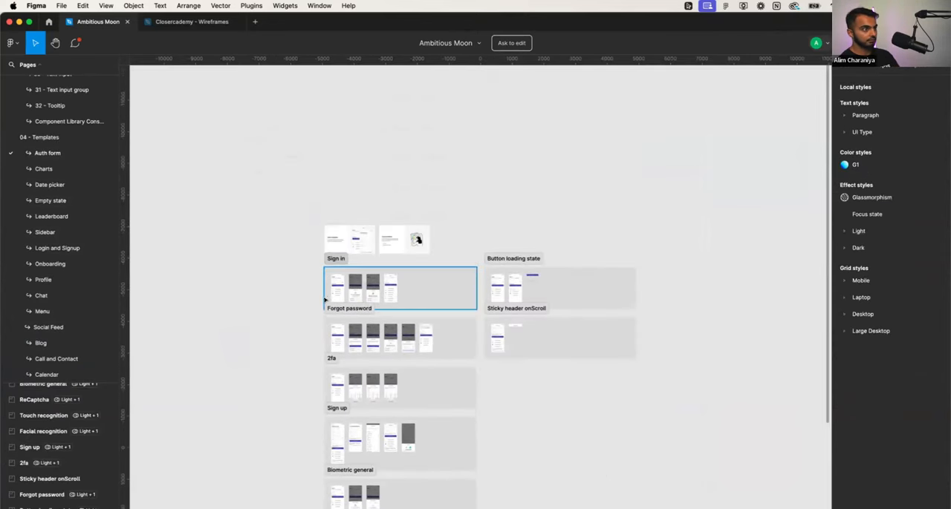
pyautogui.scroll(-3, 282, 294)
# - Open the Login and Signup template page at its row of dark screens
pyautogui.click(75, 248)
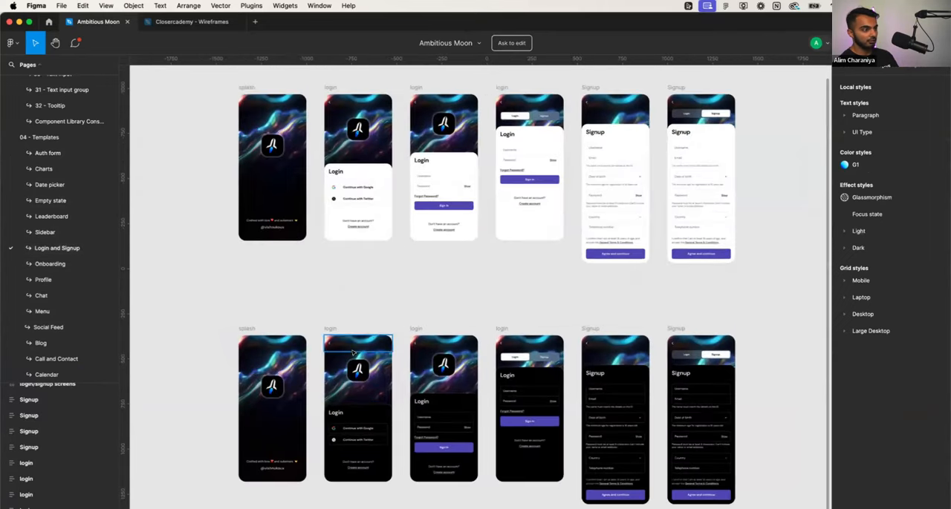
pyautogui.scroll(5, 327, 362)
pyautogui.scroll(2, 322, 365)
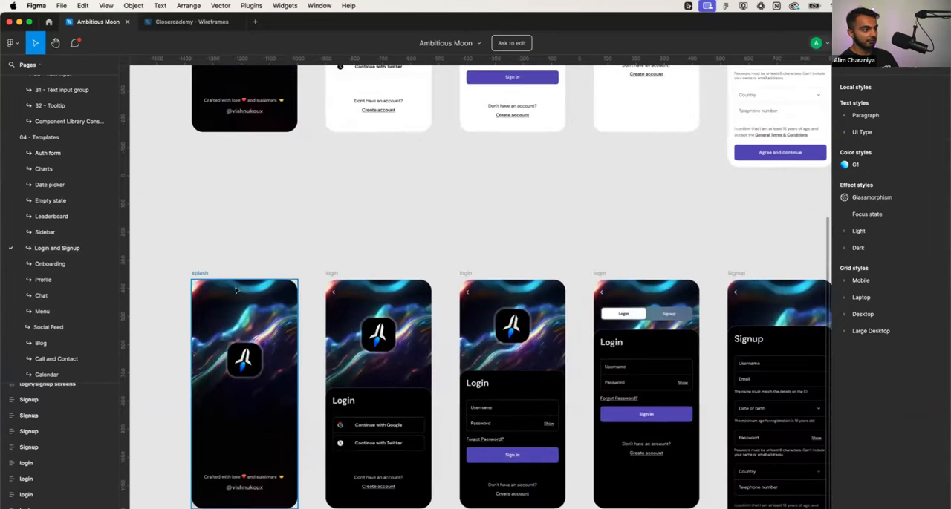
pyautogui.click(203, 273)
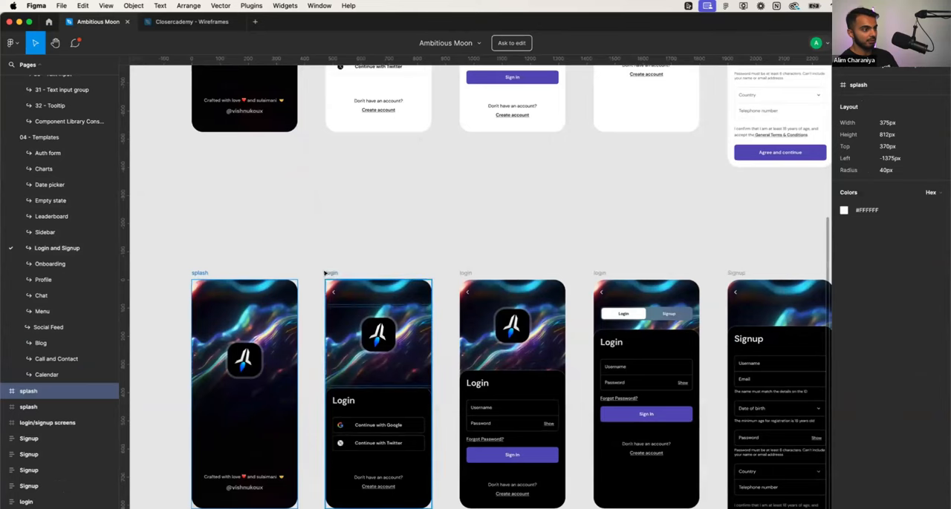
pyautogui.click(330, 273)
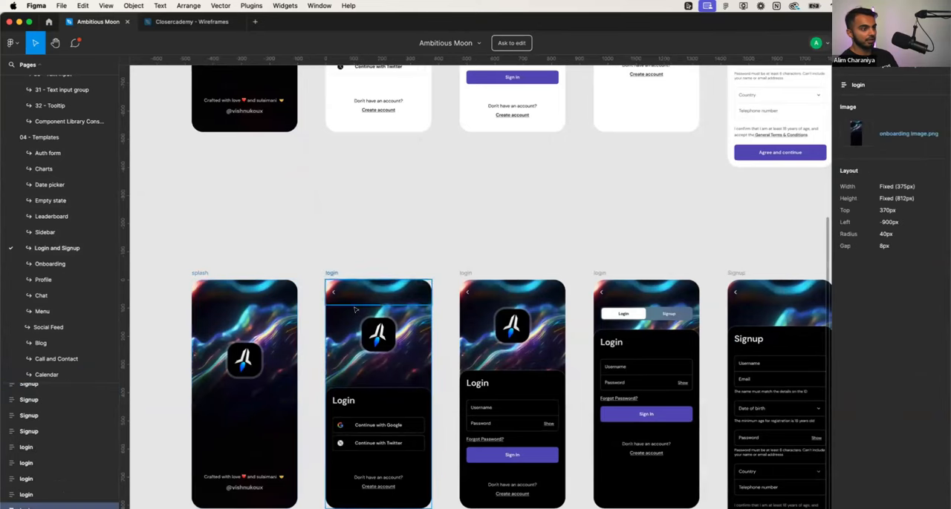
pyautogui.scroll(-3, 312, 278)
pyautogui.click(251, 275)
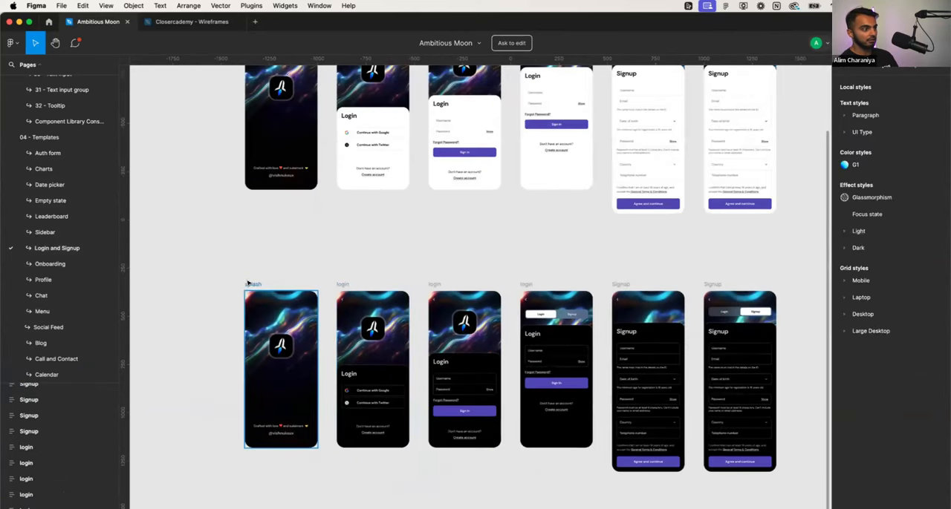
pyautogui.click(250, 283)
pyautogui.click(337, 283)
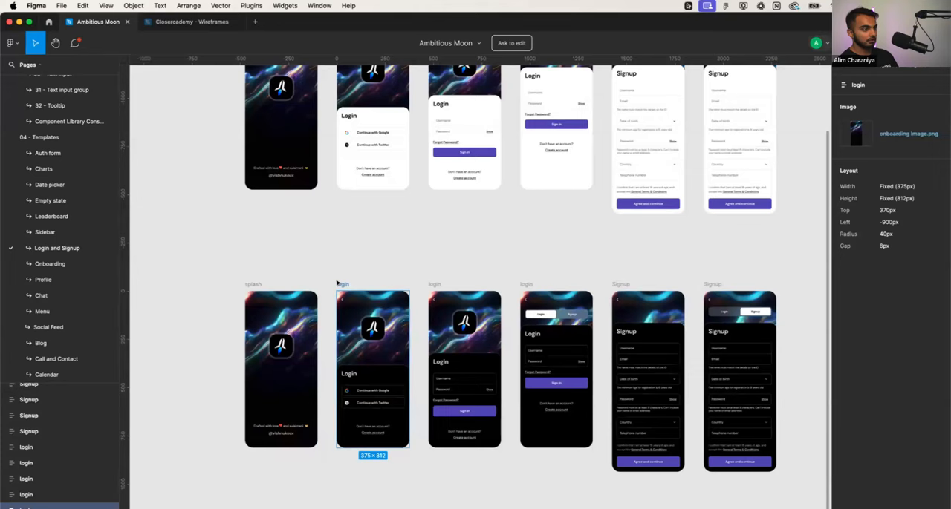
pyautogui.keyDown('shift'); pyautogui.click(258, 282); pyautogui.keyUp('shift')
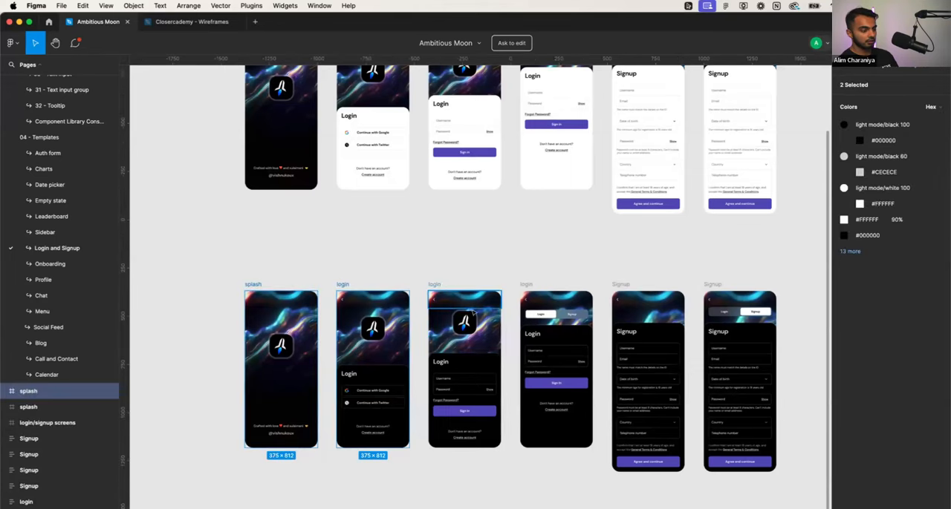
pyautogui.hscroll(2, 464, 304)
pyautogui.hscroll(5, 470, 313)
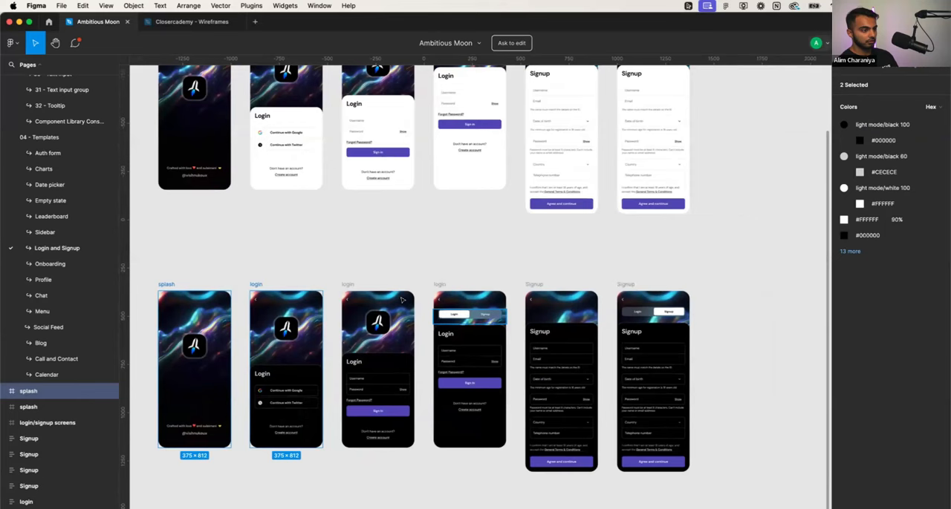
pyautogui.click(300, 251)
# - Copy the dark splash screen, the social login, the username login with the logo, and the Signup screen without the Login/Signup switch
pyautogui.click(170, 282)
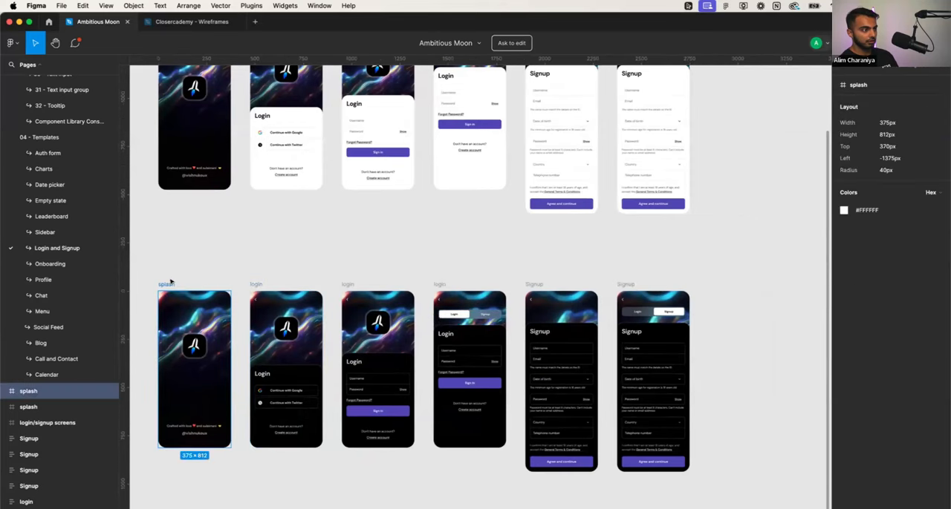
pyautogui.keyDown('shift'); pyautogui.click(260, 282); pyautogui.keyUp('shift')
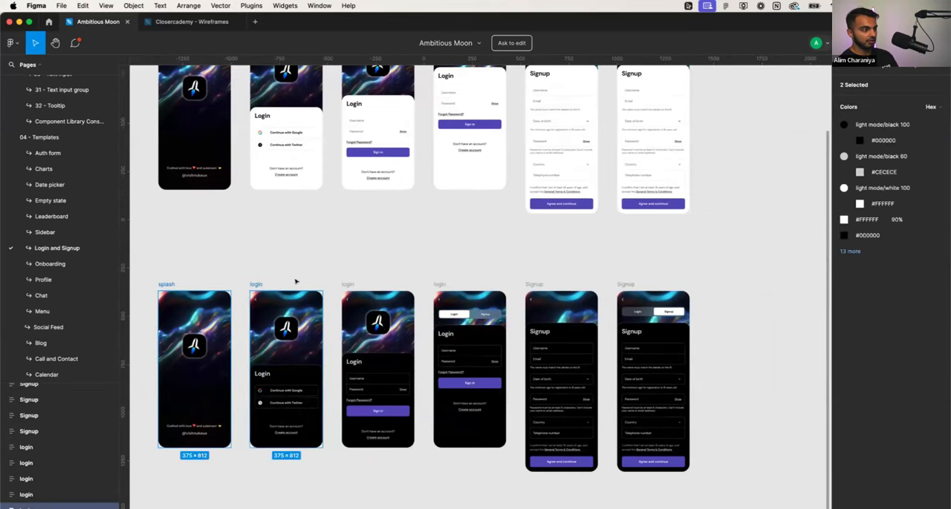
pyautogui.keyDown('shift'); pyautogui.click(348, 284); pyautogui.keyUp('shift')
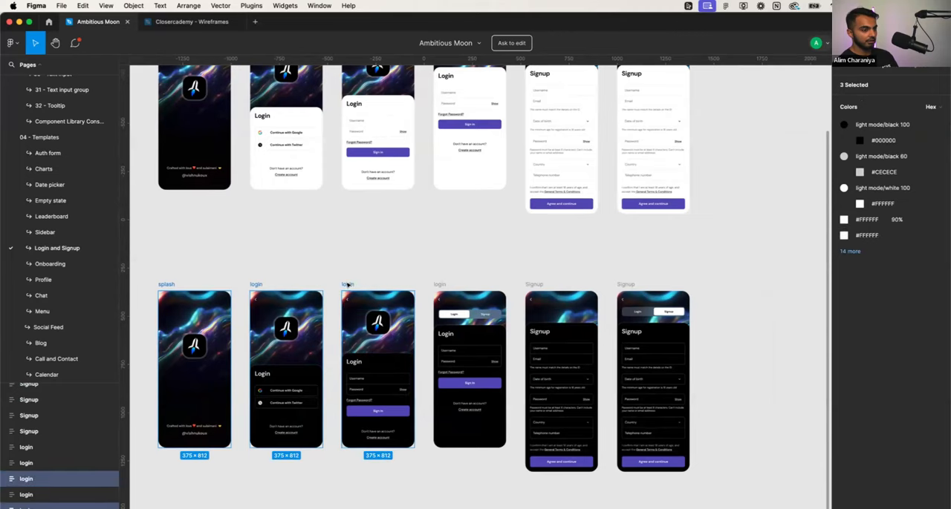
pyautogui.keyDown('shift'); pyautogui.click(534, 285); pyautogui.keyUp('shift')
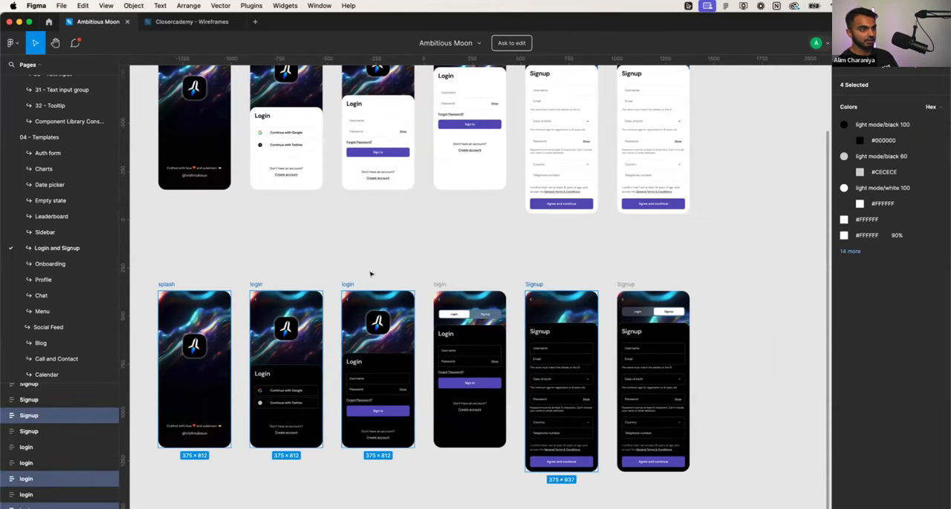
# - Paste the four copied screens into the Closercademy Onboarding Flow + Paywall section and place them in a row after the welcome frame
pyautogui.click(185, 25)
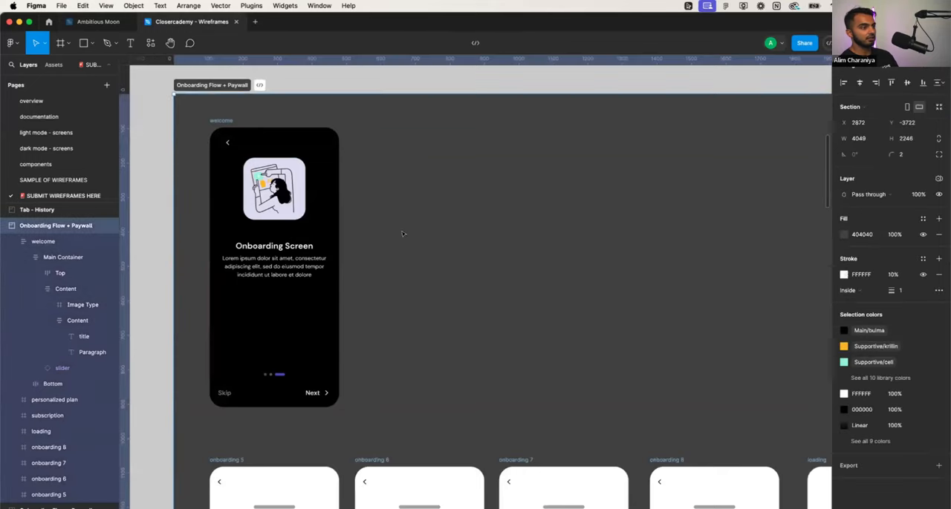
pyautogui.hotkey('ctrl', 'v')
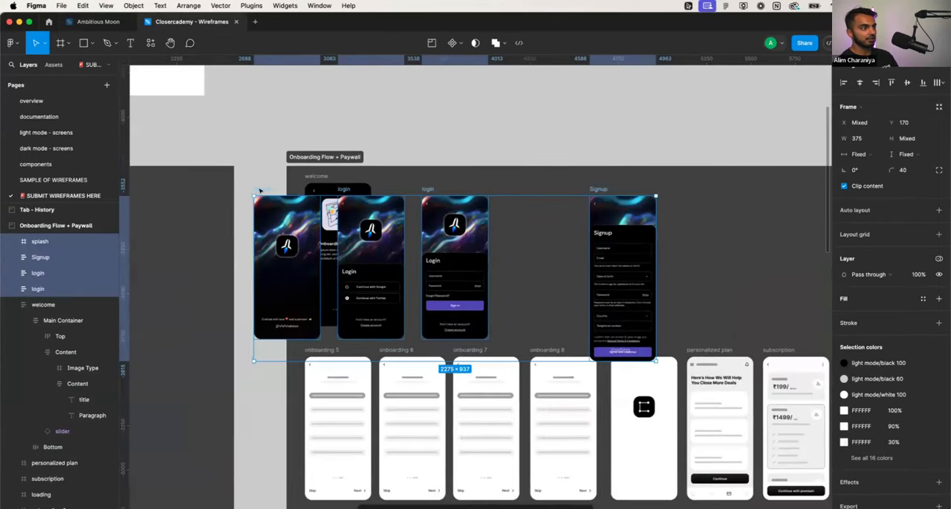
pyautogui.moveTo(259, 190); pyautogui.dragTo(393, 180)
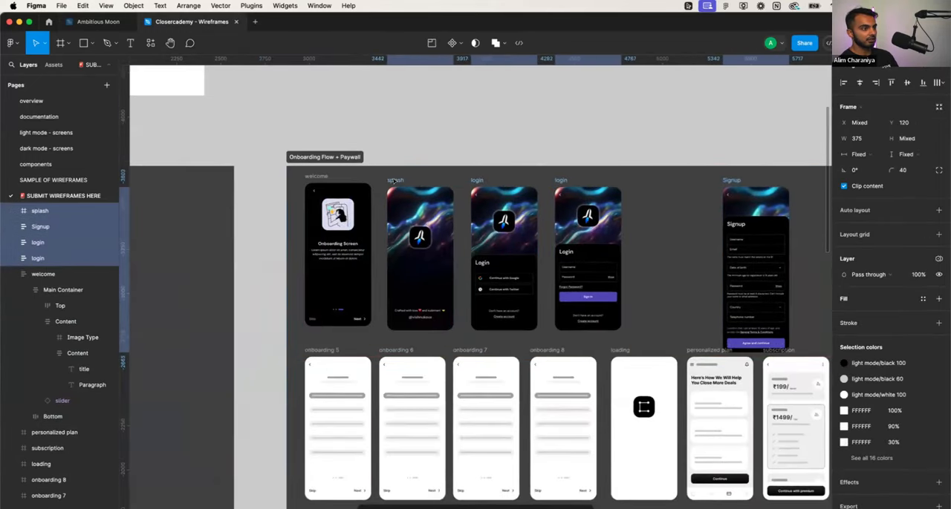
# - Reorder the row so splash comes first at X 98, Y 97 and welcome follows at X 553, Y 97, before the login screens
pyautogui.moveTo(315, 177); pyautogui.dragTo(676, 200)
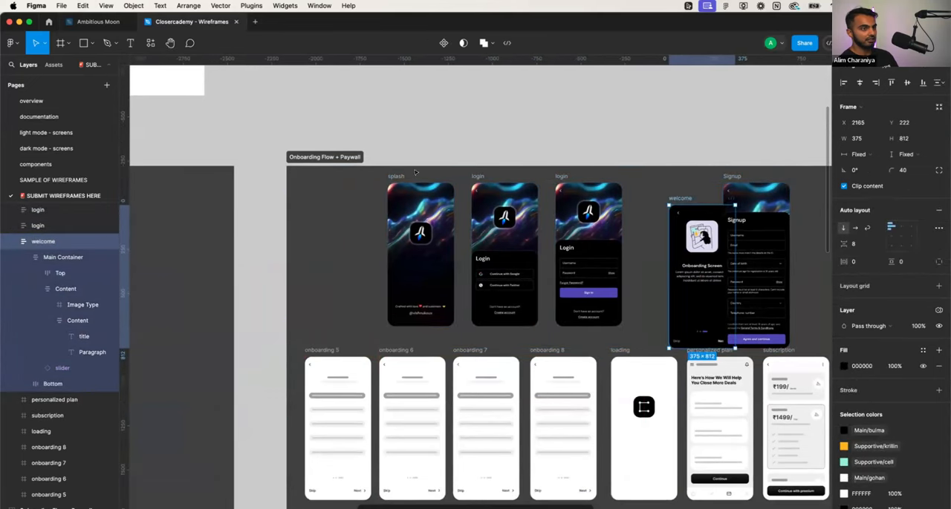
pyautogui.moveTo(377, 174); pyautogui.dragTo(301, 179)
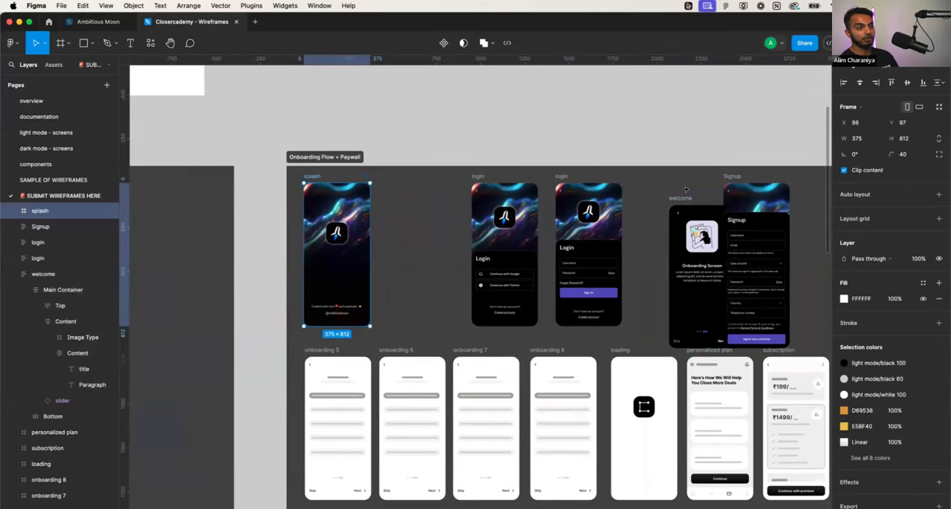
pyautogui.moveTo(685, 195); pyautogui.dragTo(395, 175)
pyautogui.scroll(5, 402, 259)
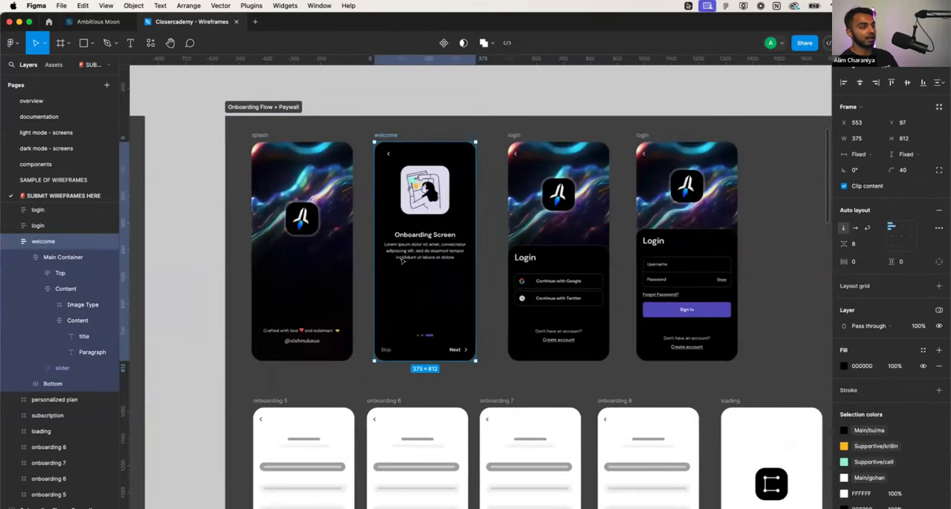
pyautogui.click(354, 250)
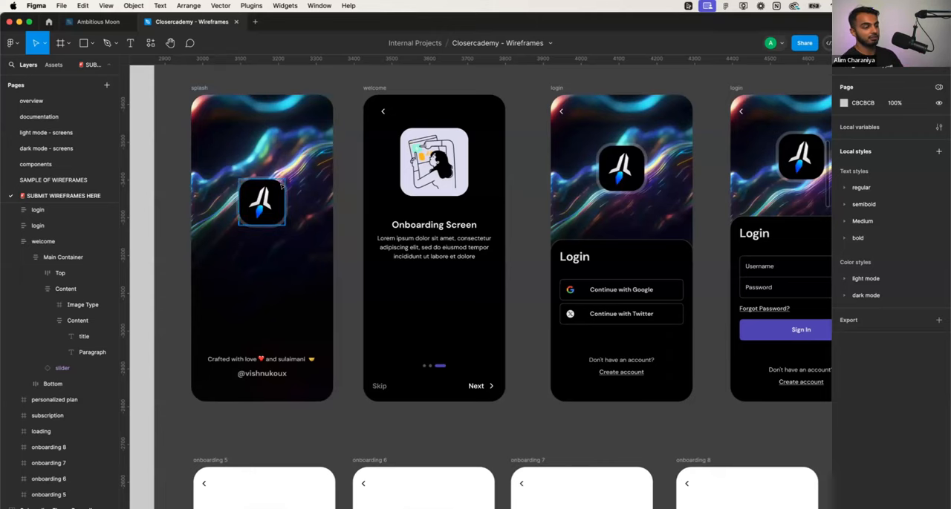
# - Replace the "Continue with Twitter" button text on the social login screen with "Sign up with Email"
pyautogui.scroll(3, 394, 222)
pyautogui.scroll(-3, 405, 215)
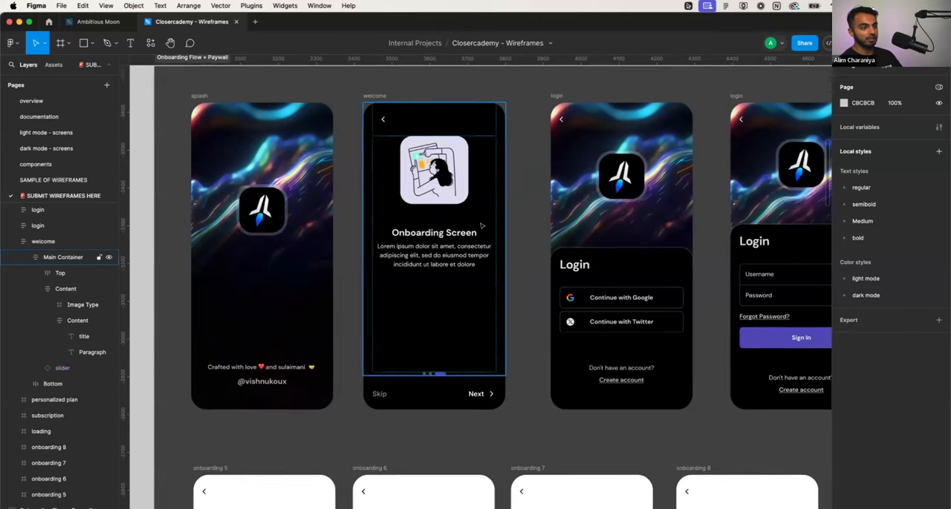
pyautogui.scroll(-2, 490, 225)
pyautogui.hscroll(3, 490, 228)
pyautogui.scroll(3, 387, 299)
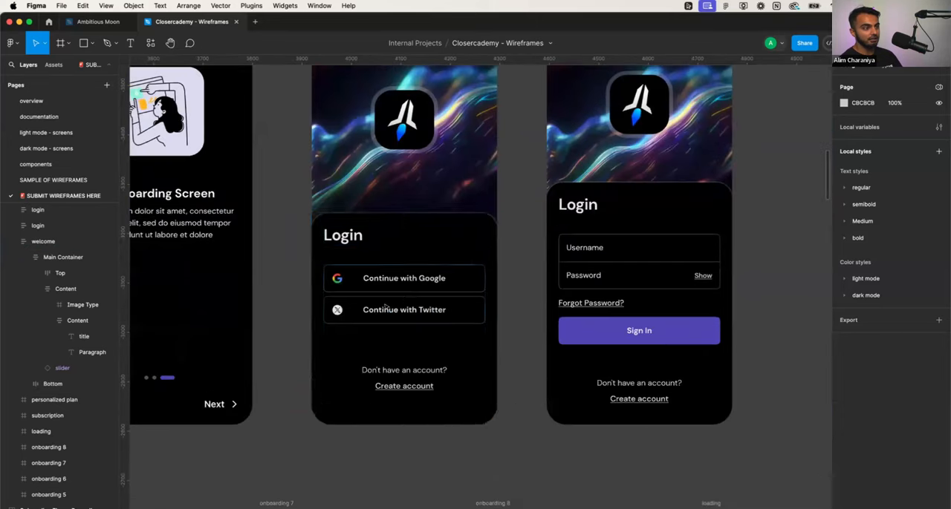
pyautogui.click(409, 311)
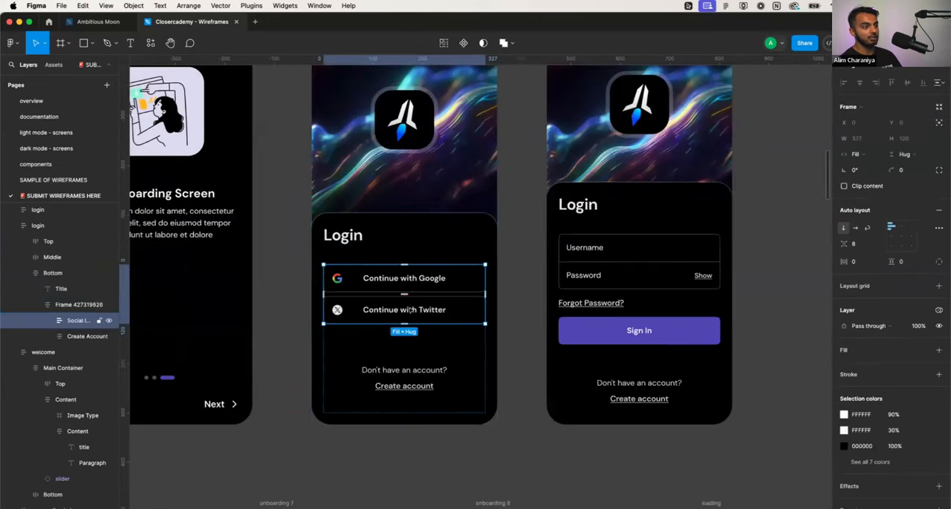
pyautogui.doubleClick(409, 311)
pyautogui.doubleClick(409, 310)
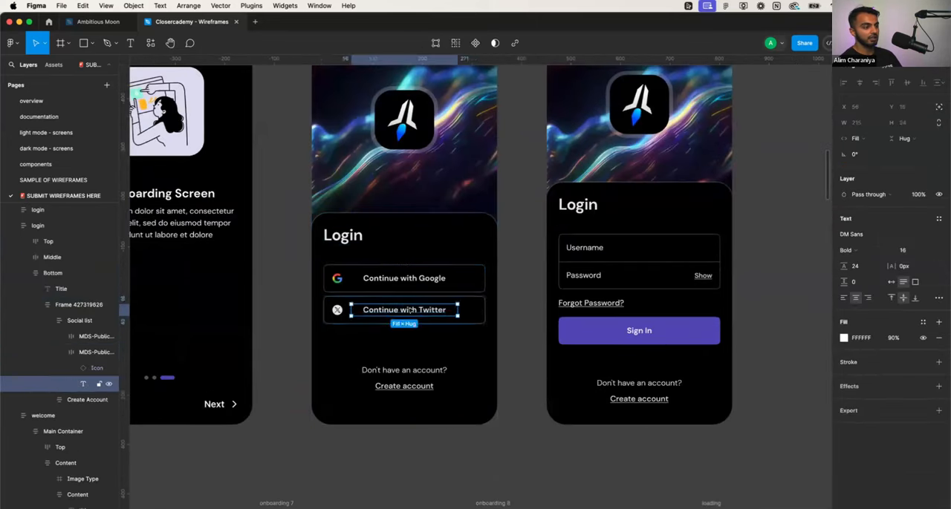
pyautogui.doubleClick(408, 310)
pyautogui.write('Login')
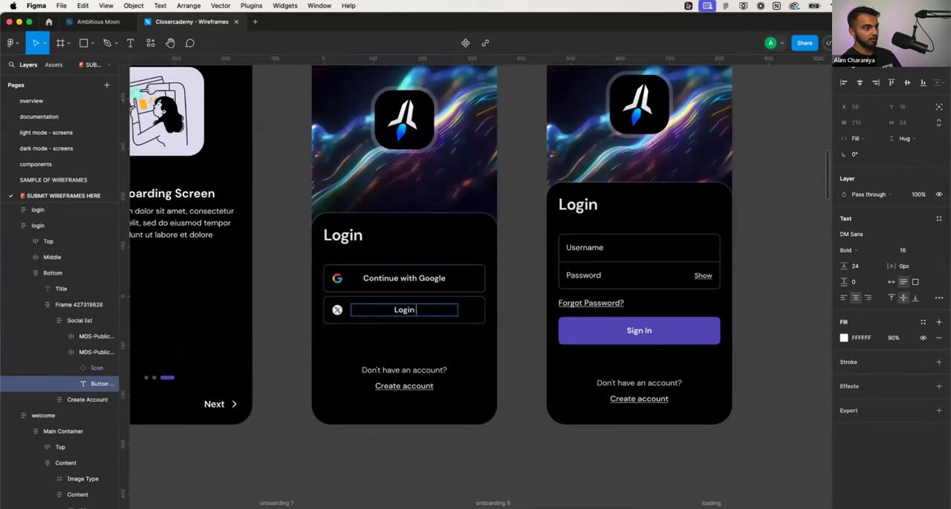
pyautogui.press('super+a')
pyautogui.write('Sign up wi')
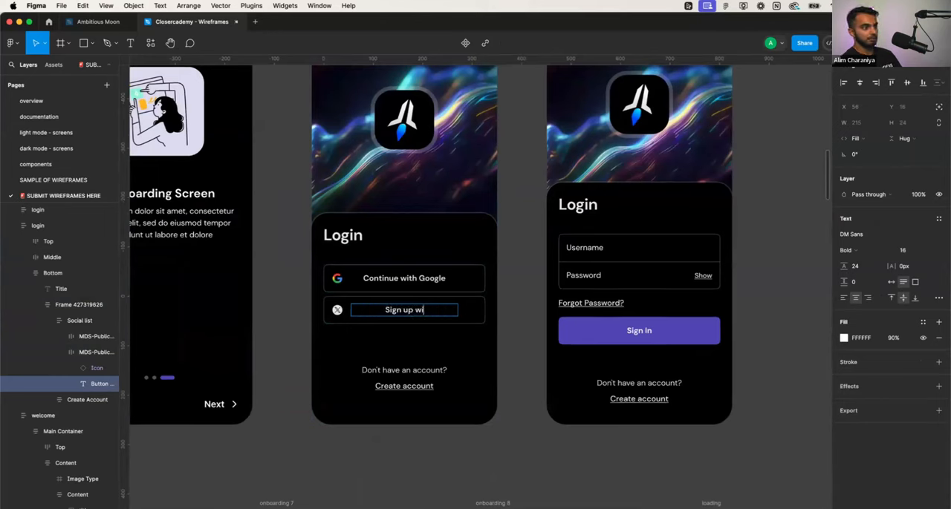
pyautogui.write('th E')
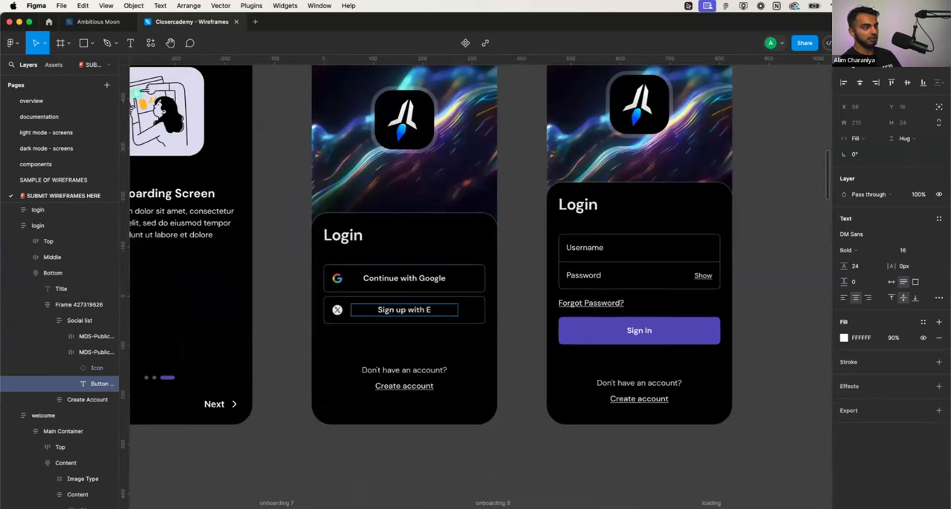
pyautogui.write('mail')
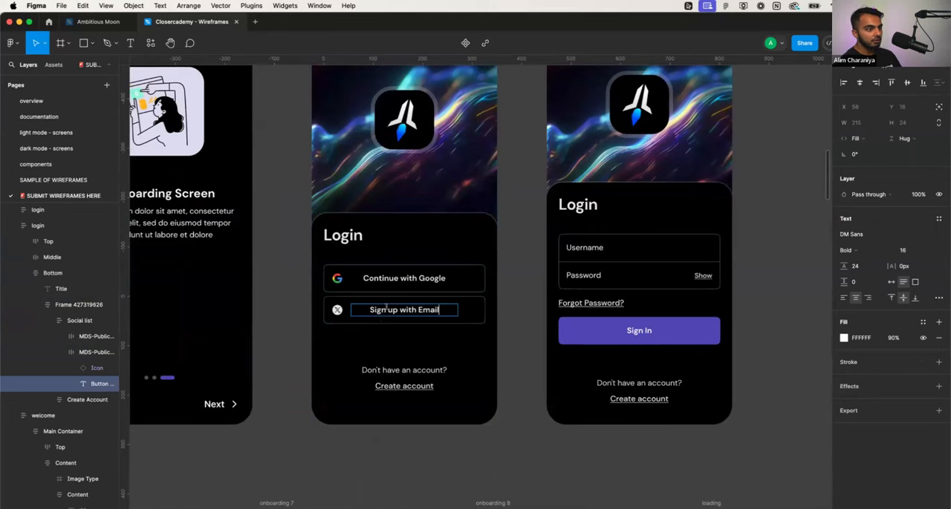
# - Capitalize the words Up and With in the email button's text so it reads "Sign Up With Email"
pyautogui.press('BackSpace')
pyautogui.write('P')
pyautogui.press('BackSpace')
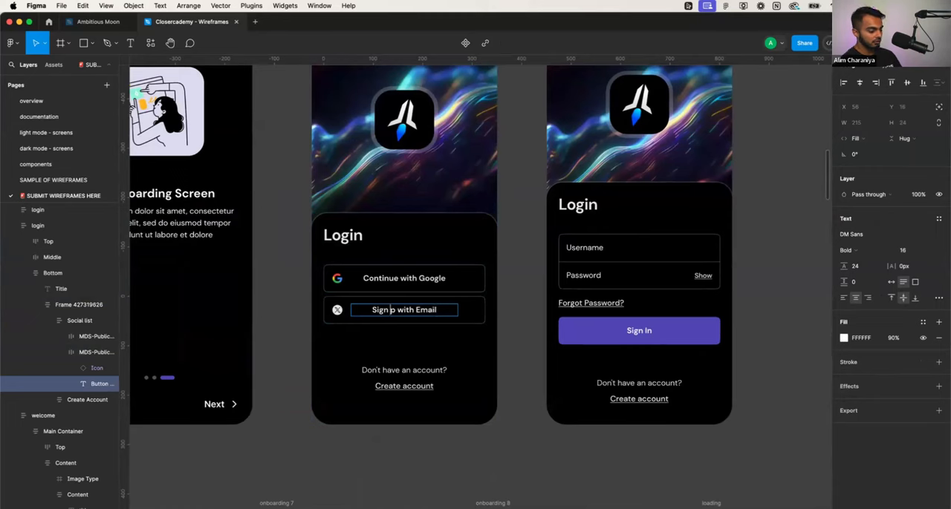
pyautogui.write('U')
pyautogui.press('Escape')
pyautogui.doubleClick(403, 310)
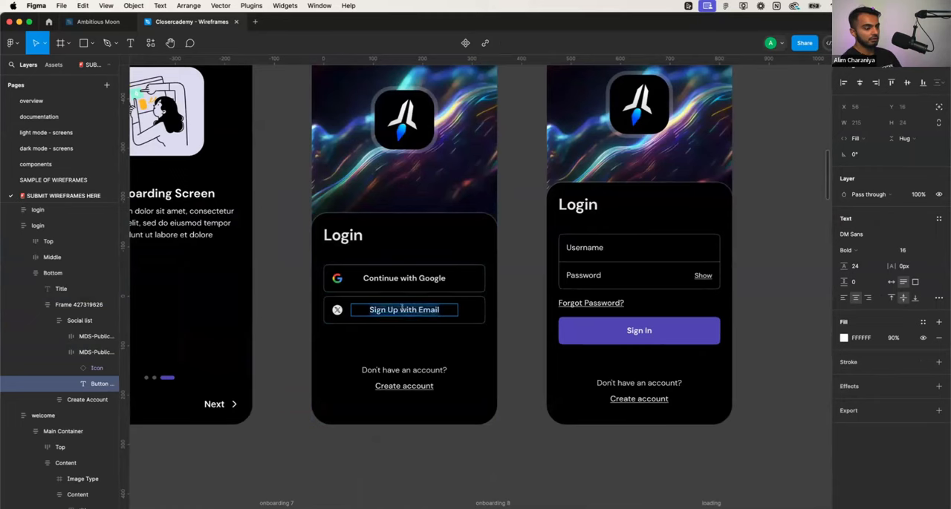
pyautogui.click(401, 310)
pyautogui.press('Delete')
pyautogui.write('W')
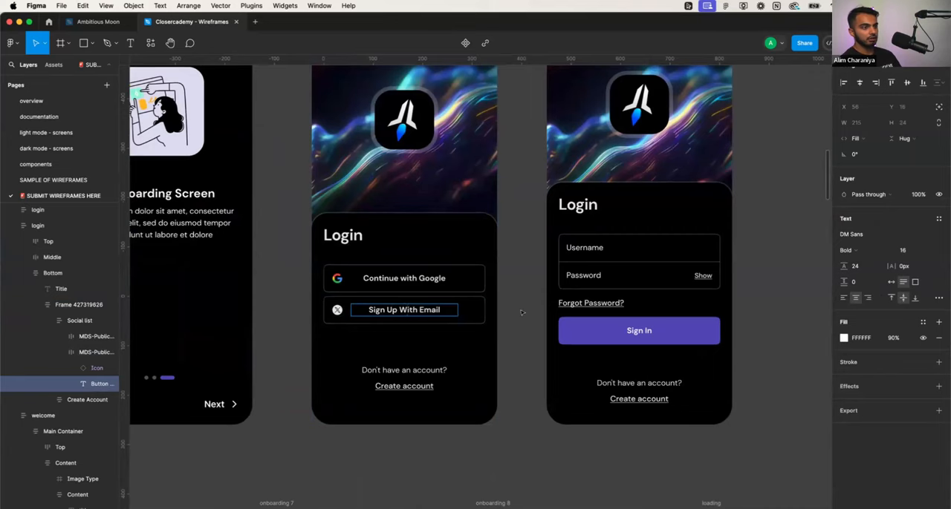
pyautogui.press('Escape')
pyautogui.scroll(-3, 525, 309)
pyautogui.click(526, 309)
# - Move the Signup screen next to the username login screen, at X 1978, Y 97
pyautogui.hscroll(3, 525, 309)
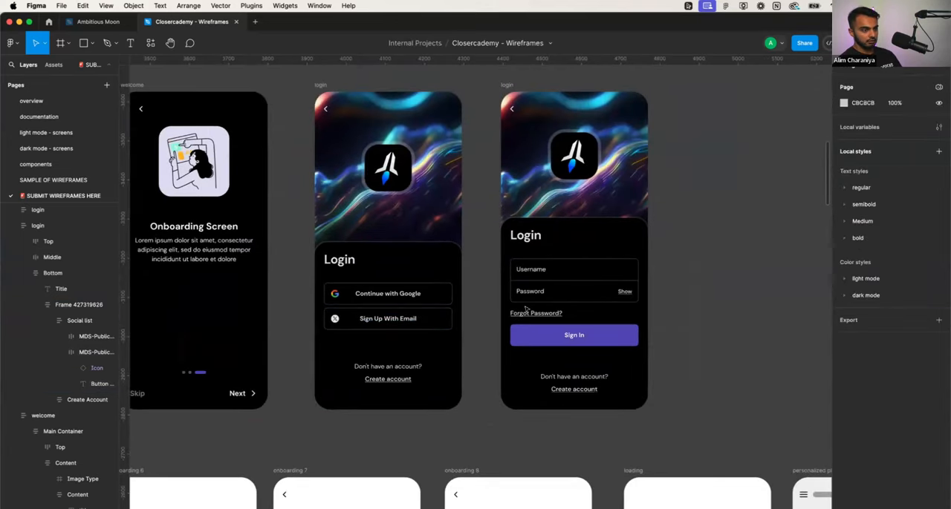
pyautogui.hscroll(-5, 526, 309)
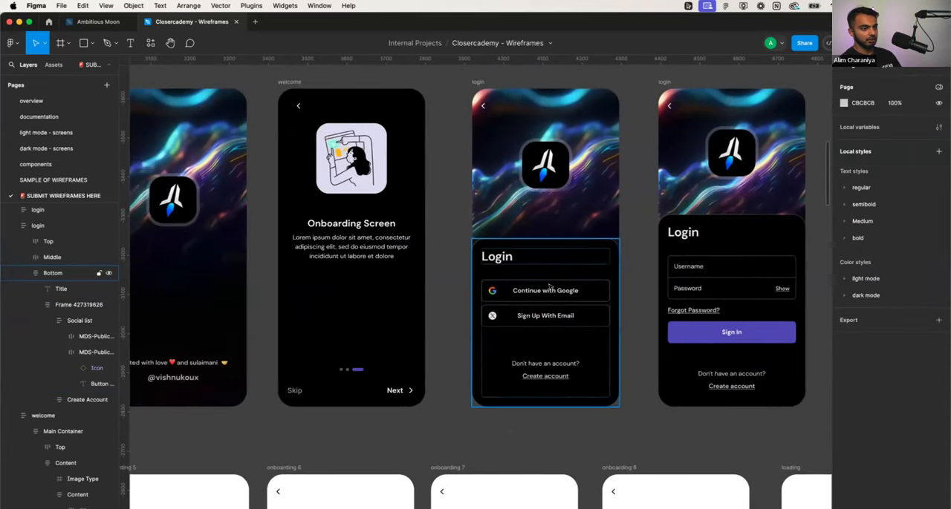
pyautogui.hscroll(2, 550, 287)
pyautogui.hscroll(5, 463, 316)
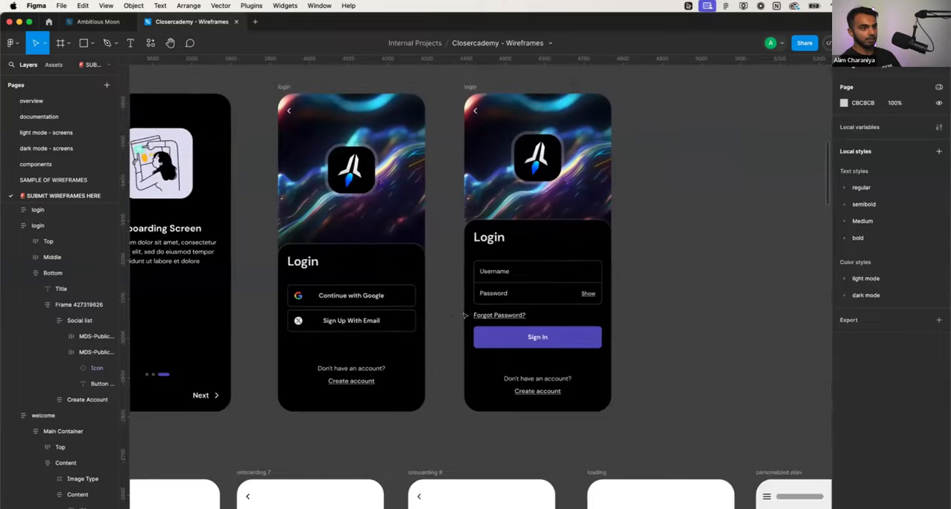
pyautogui.scroll(-4, 465, 315)
pyautogui.scroll(2, 465, 316)
pyautogui.hscroll(-2, 465, 315)
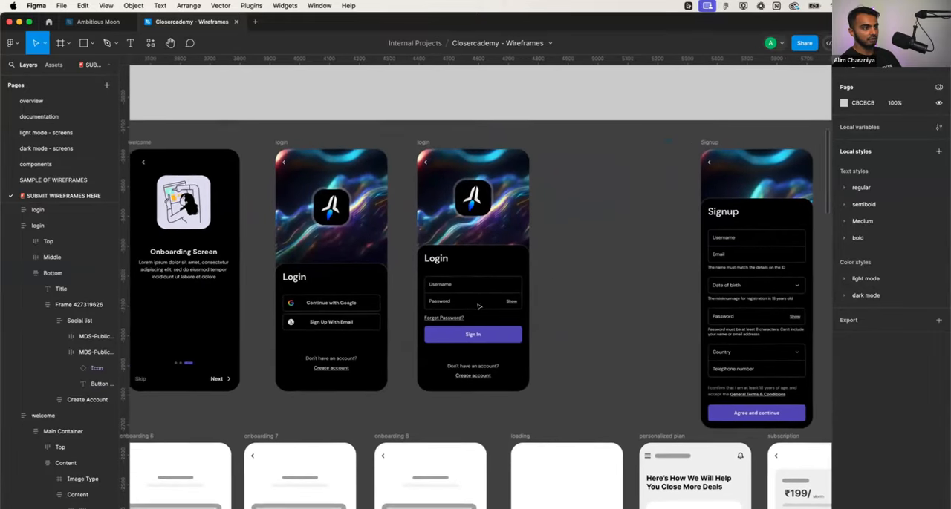
pyautogui.moveTo(706, 142); pyautogui.dragTo(543, 141)
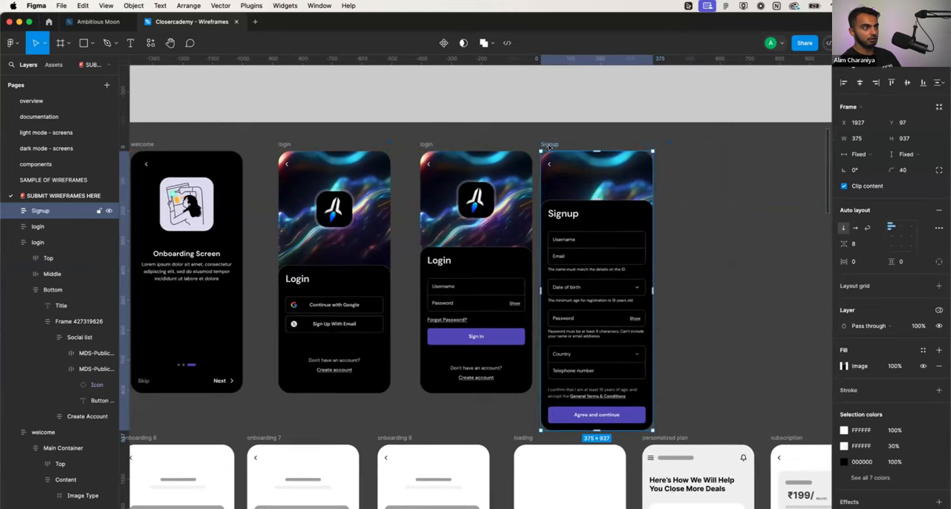
pyautogui.moveTo(550, 145); pyautogui.dragTo(565, 144)
# - Swap the order of the username login and Signup screens, placing login at X 2454, Y 97 and Signup at X 1503, Y 97
pyautogui.hscroll(-3, 272, 442)
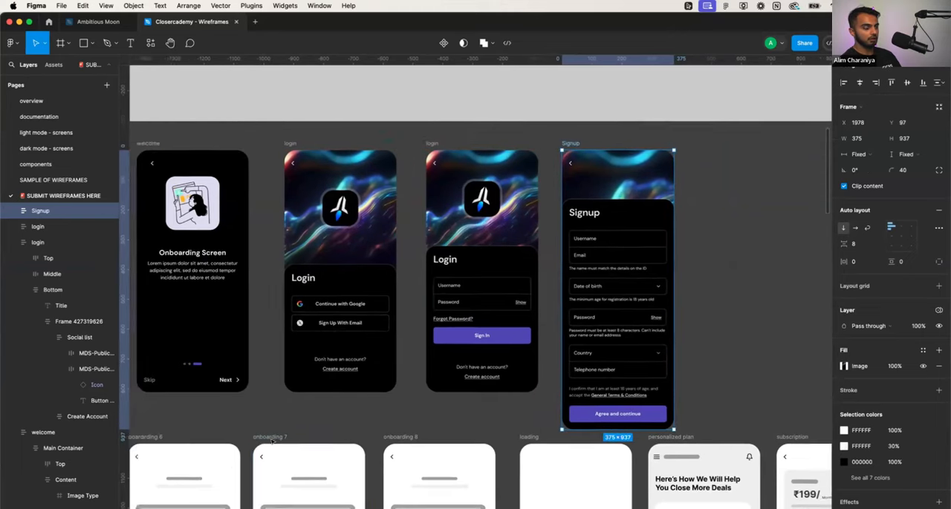
pyautogui.scroll(-1, 272, 442)
pyautogui.hscroll(-1, 322, 355)
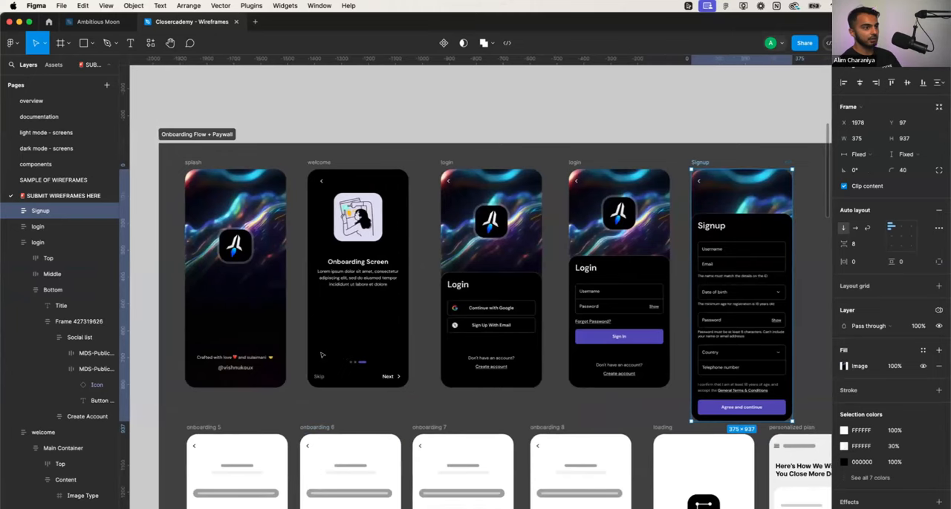
pyautogui.scroll(-3, 323, 355)
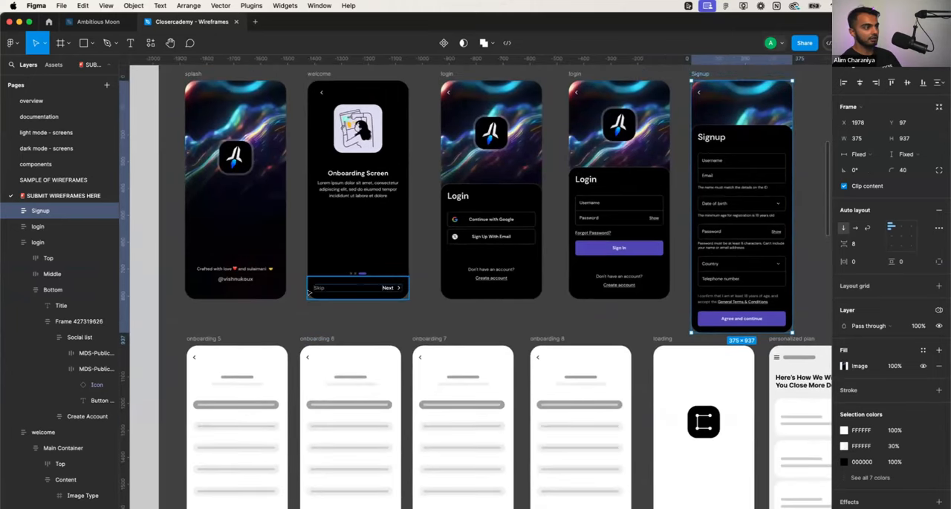
pyautogui.scroll(1, 308, 292)
pyautogui.scroll(2, 308, 293)
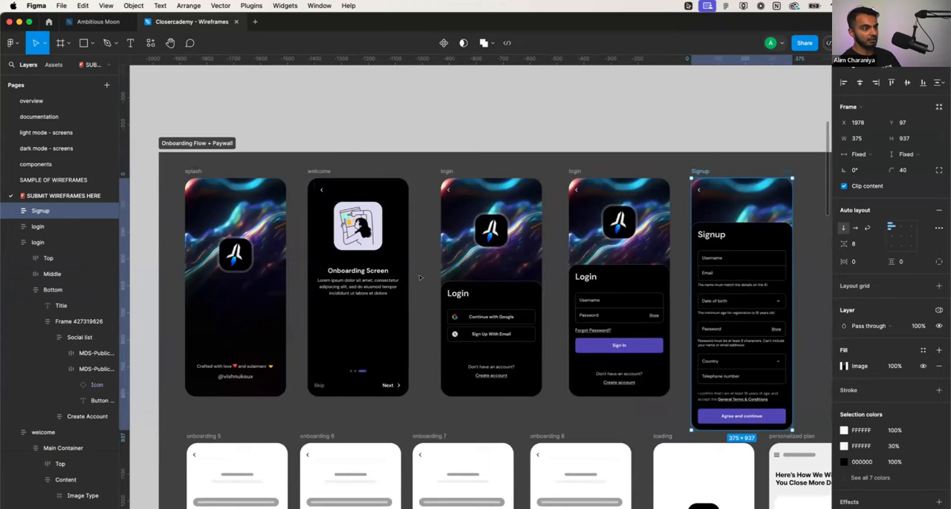
pyautogui.hscroll(2, 419, 284)
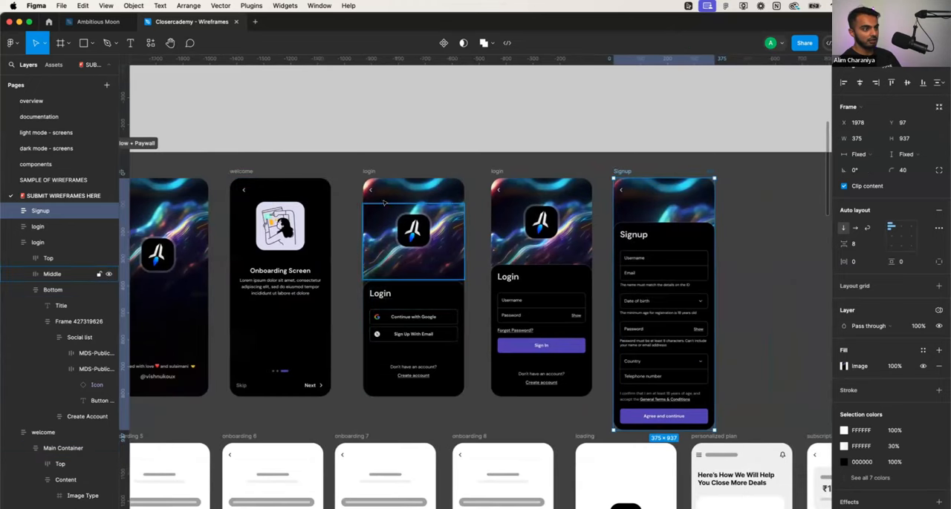
pyautogui.click(410, 338)
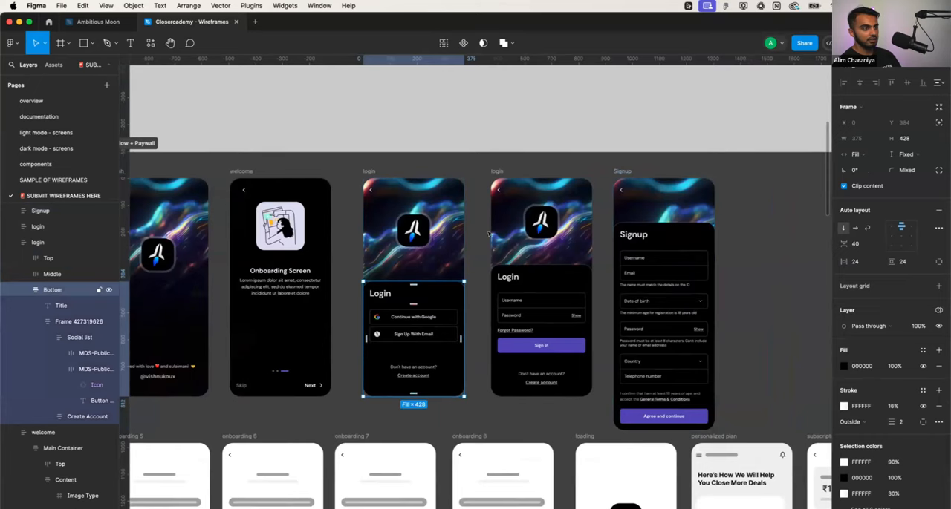
pyautogui.moveTo(497, 168); pyautogui.dragTo(747, 170)
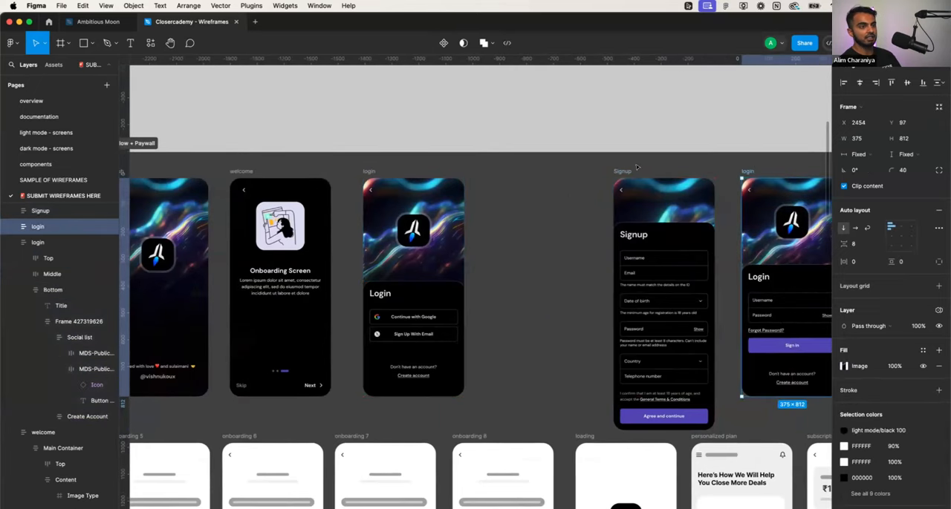
pyautogui.moveTo(622, 171); pyautogui.dragTo(495, 171)
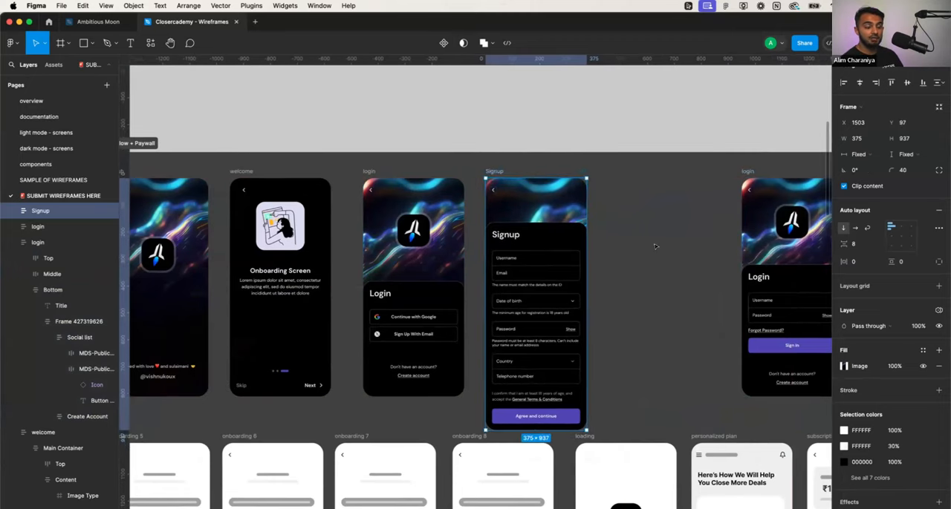
pyautogui.click(647, 341)
# - Extend the Onboarding Flow + Paywall section upward to make more room above the dark screens
pyautogui.scroll(-3, 647, 341)
pyautogui.scroll(-2, 647, 341)
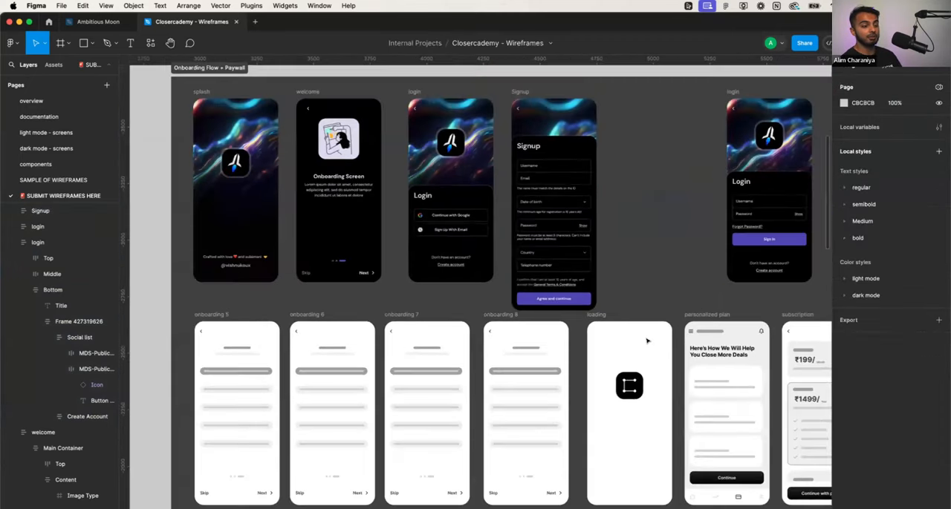
pyautogui.scroll(1, 249, 110)
pyautogui.click(203, 99)
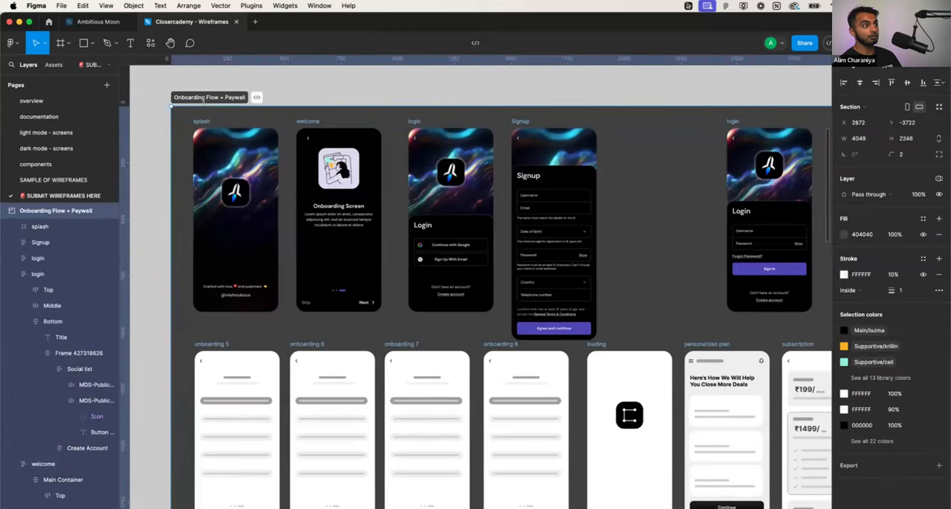
pyautogui.moveTo(200, 93); pyautogui.dragTo(203, 88)
# - Select the splash, welcome, Signup and both login screens and move them up together to Y 111
pyautogui.click(202, 120)
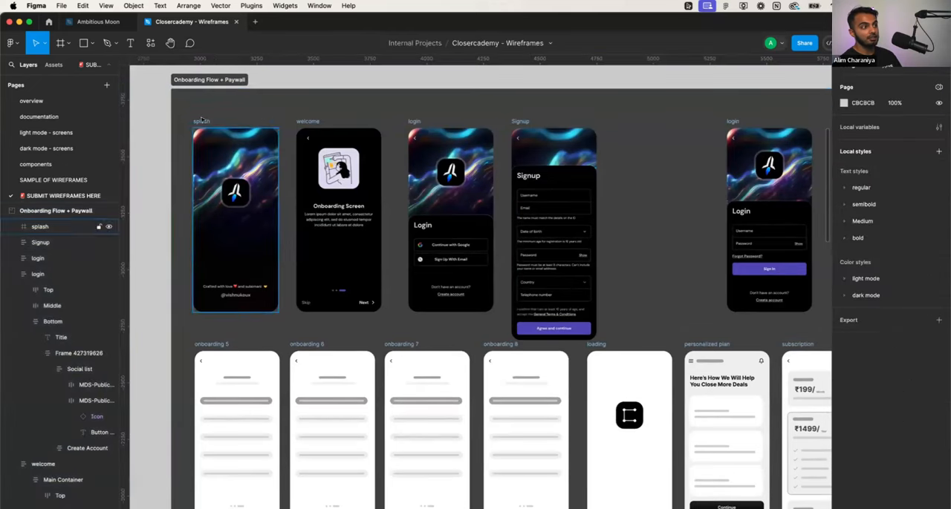
pyautogui.keyDown('shift'); pyautogui.click(308, 121); pyautogui.keyUp('shift')
pyautogui.keyDown('shift'); pyautogui.click(413, 122); pyautogui.keyUp('shift')
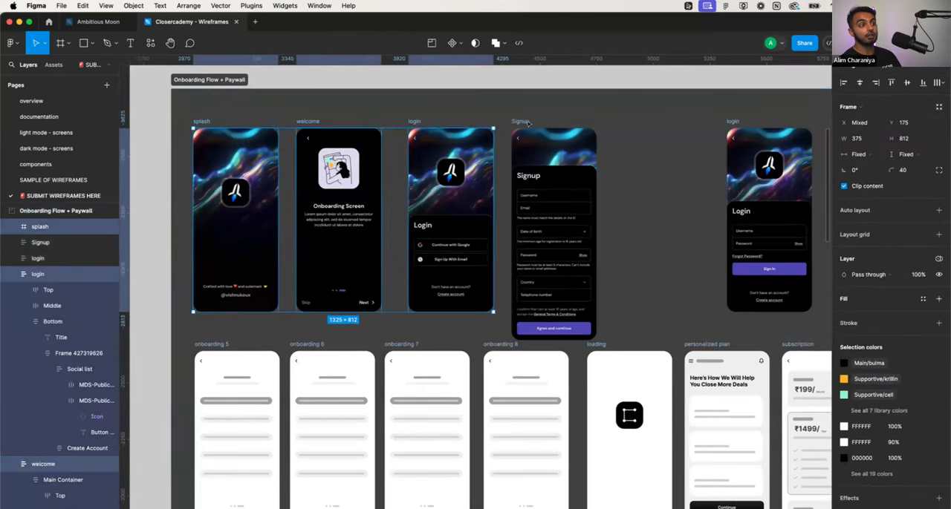
pyautogui.keyDown('shift'); pyautogui.click(526, 123); pyautogui.keyUp('shift')
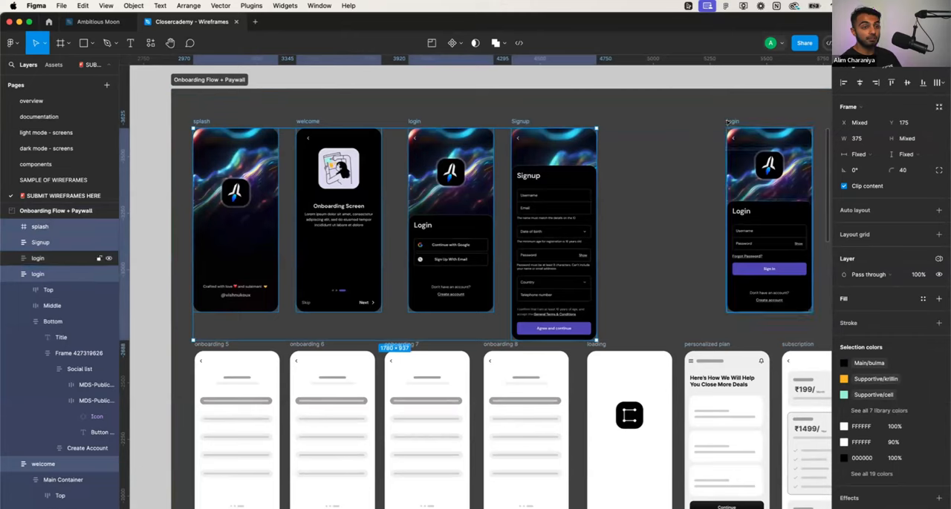
pyautogui.keyDown('shift'); pyautogui.click(733, 121); pyautogui.keyUp('shift')
pyautogui.scroll(-5, 686, 214)
pyautogui.scroll(2, 686, 214)
pyautogui.hscroll(4, 686, 214)
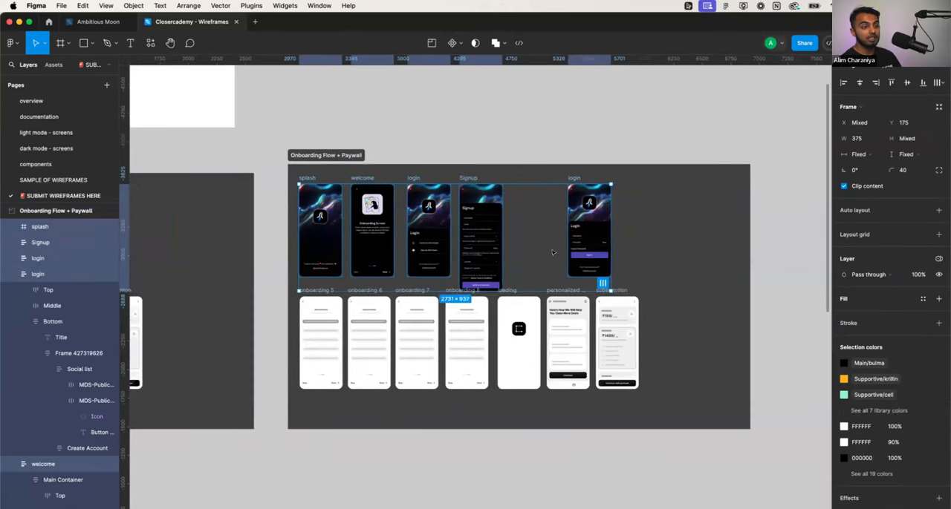
pyautogui.scroll(3, 422, 235)
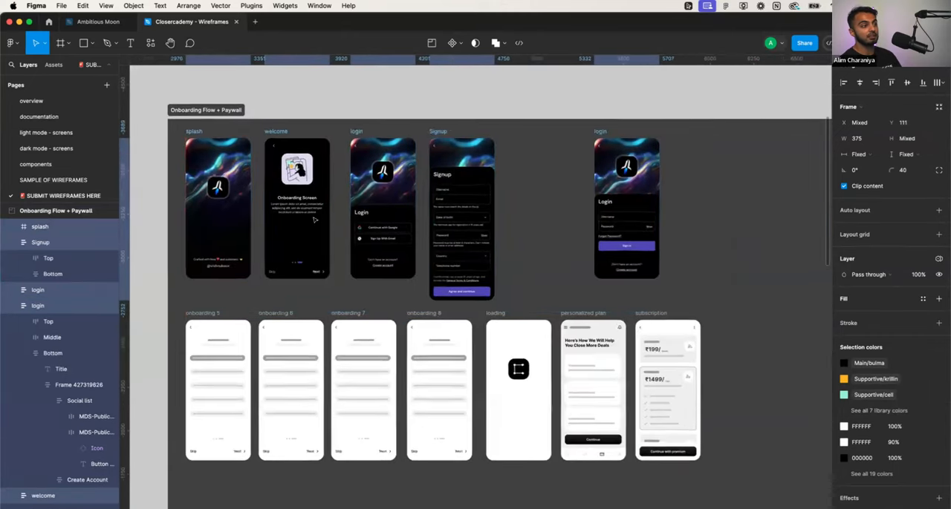
pyautogui.scroll(3, 351, 219)
pyautogui.click(352, 220)
# - Move the social login screen closer to the welcome screen, at X 1034, Y 111
pyautogui.hscroll(-3, 351, 220)
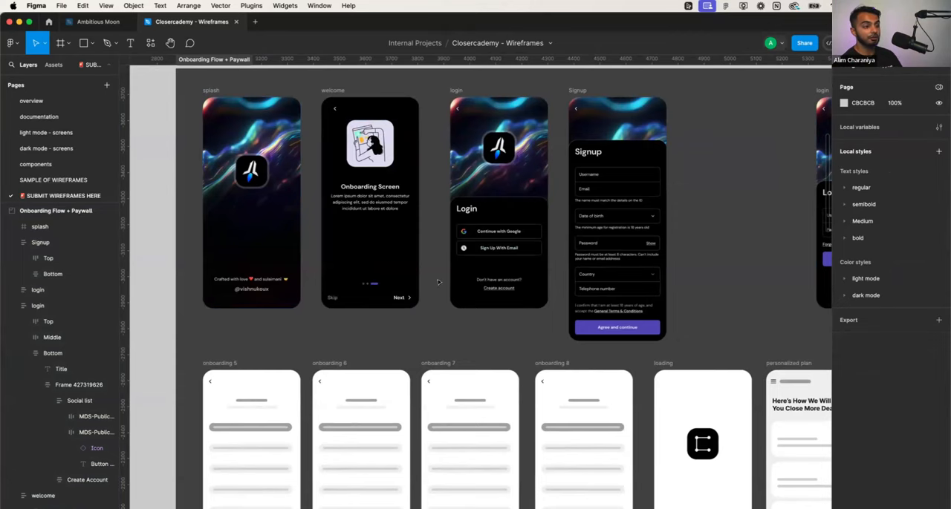
pyautogui.scroll(5, 455, 118)
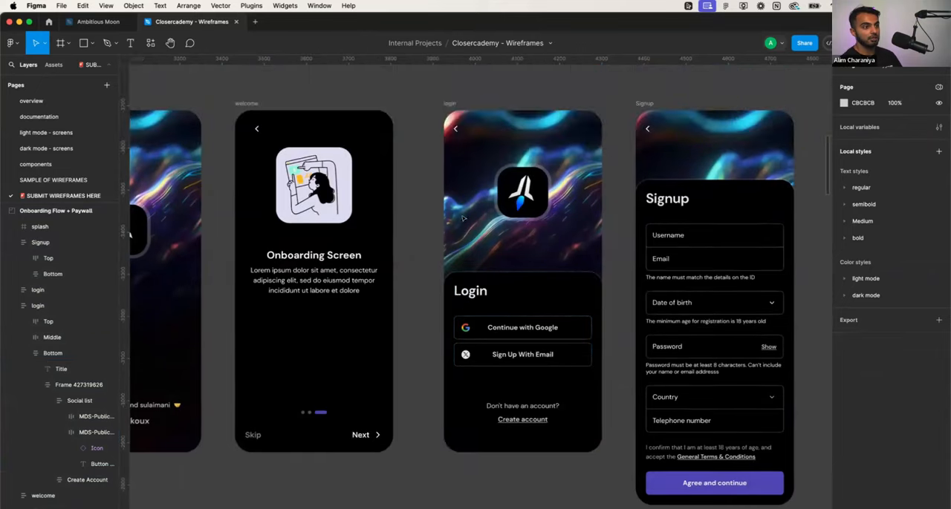
pyautogui.click(454, 116)
pyautogui.click(449, 105)
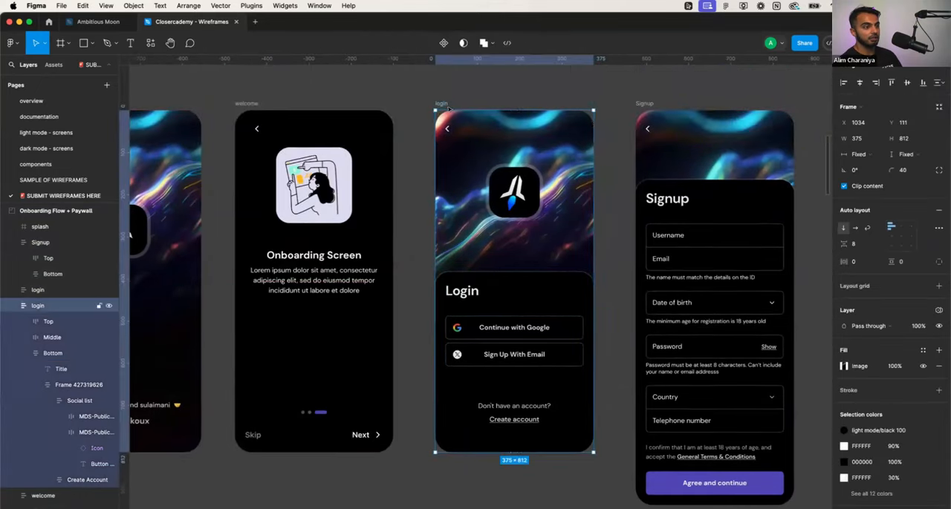
pyautogui.scroll(-3, 574, 196)
pyautogui.hscroll(5, 574, 196)
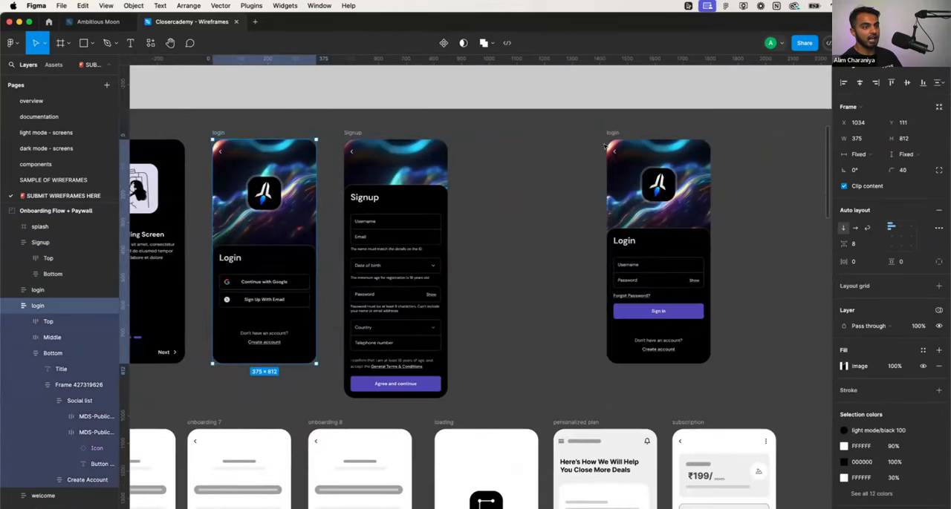
pyautogui.hscroll(-5, 447, 194)
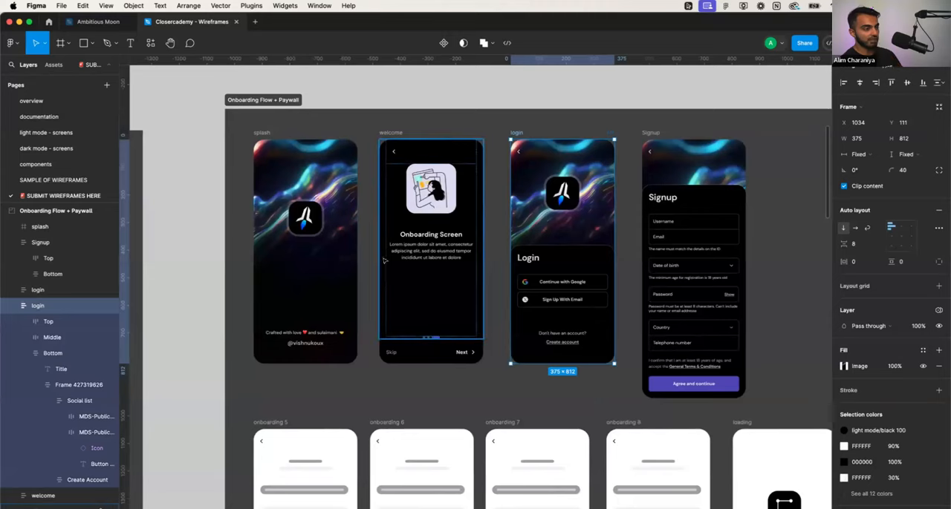
pyautogui.scroll(5, 396, 252)
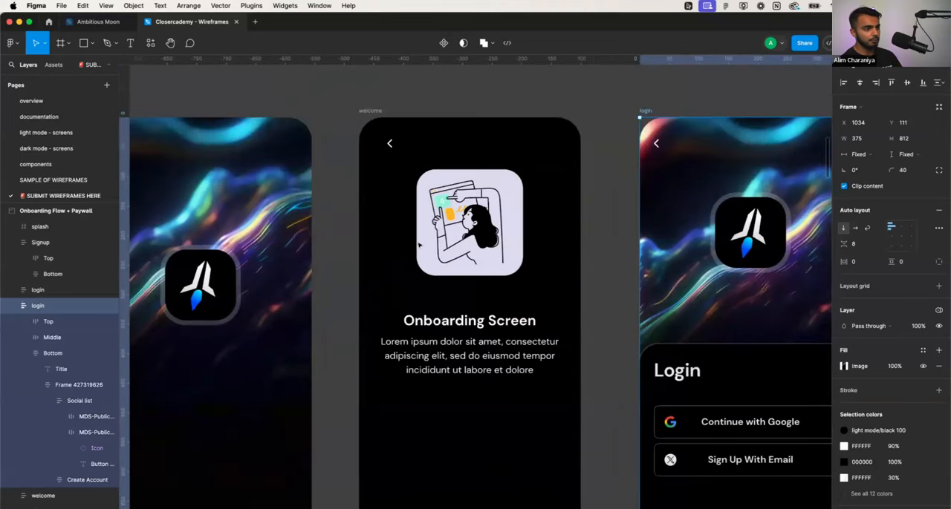
pyautogui.scroll(-1, 435, 231)
pyautogui.scroll(-2, 448, 247)
pyautogui.scroll(1, 466, 208)
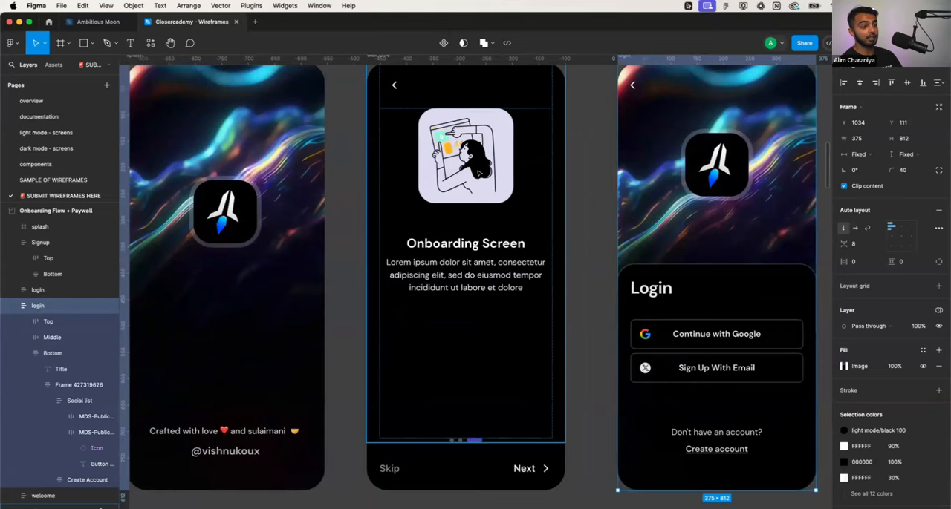
pyautogui.scroll(2, 480, 238)
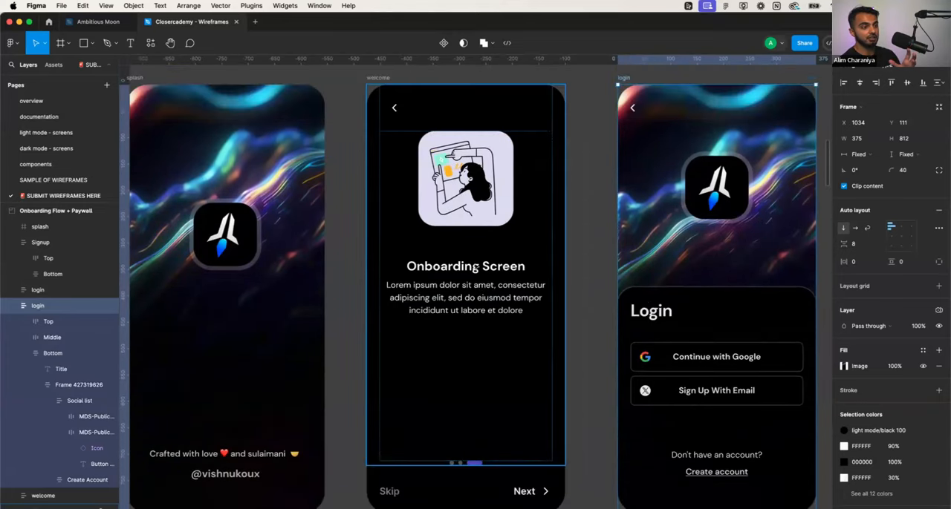
pyautogui.doubleClick(474, 265)
pyautogui.doubleClick(474, 265)
pyautogui.doubleClick(474, 266)
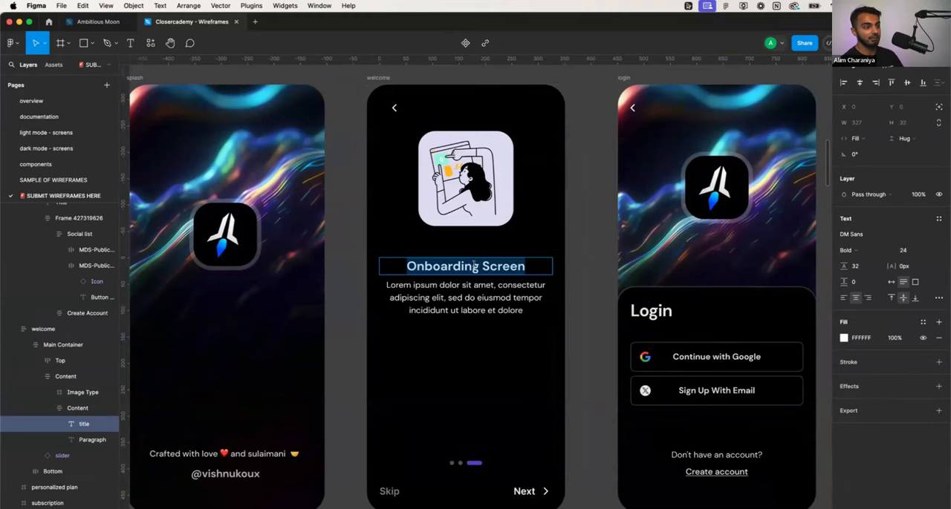
# - Start a comment just above the welcome screen's title with the numbered item "1. Become a better sales rep"
pyautogui.scroll(-5, 474, 266)
pyautogui.scroll(1, 474, 266)
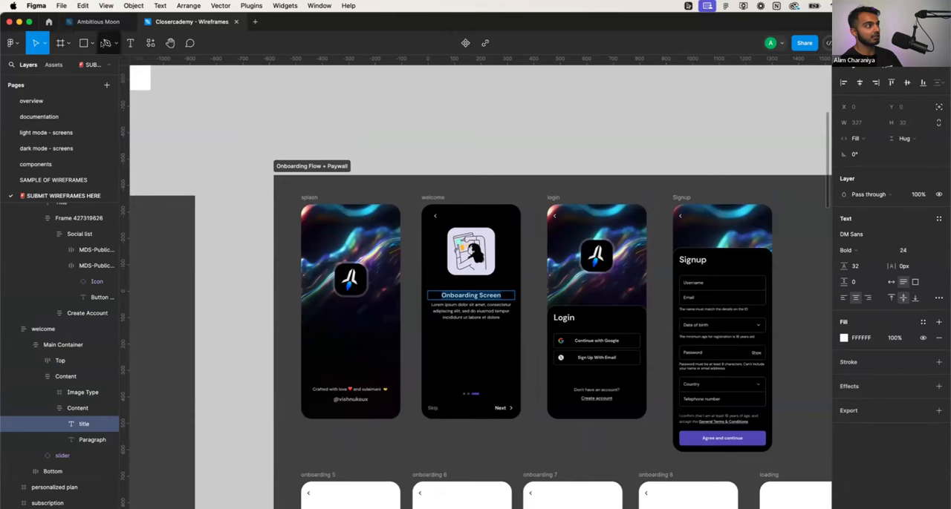
pyautogui.click(130, 42)
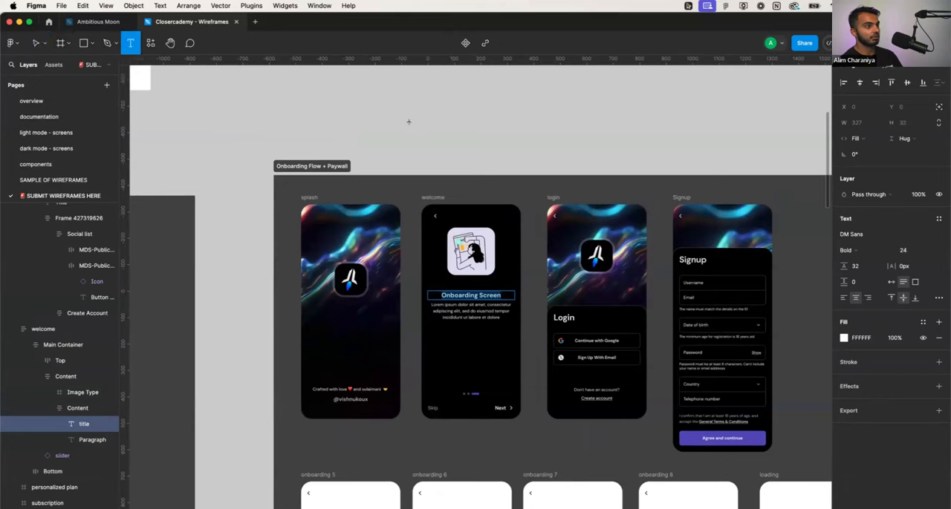
pyautogui.press('Escape')
pyautogui.click(196, 44)
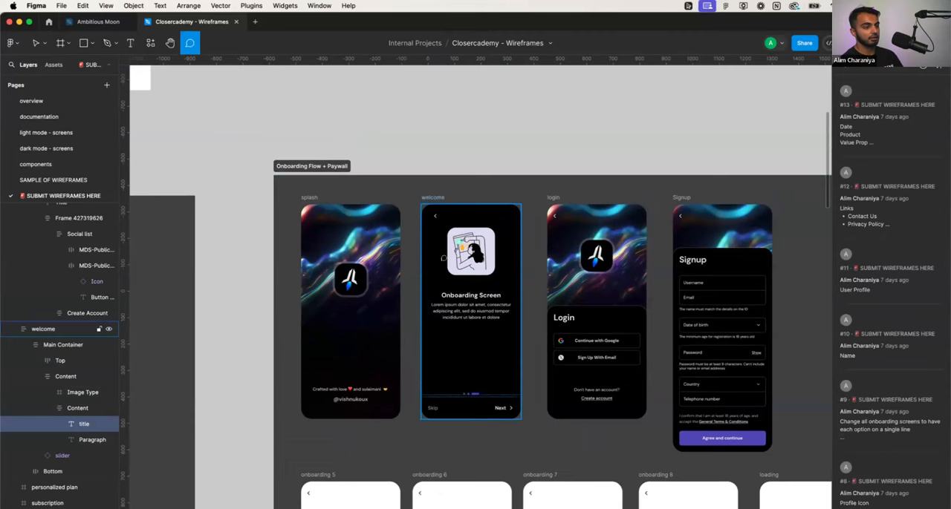
pyautogui.click(434, 286)
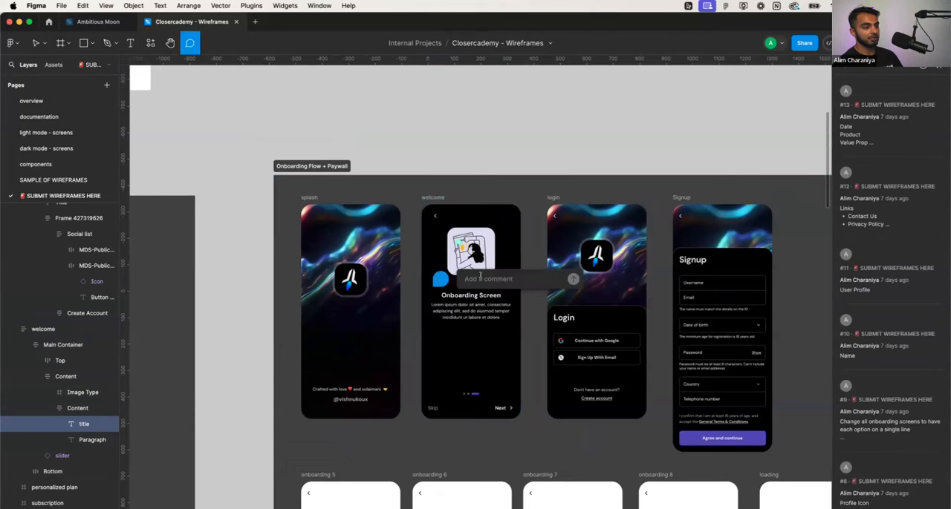
pyautogui.write('Bec')
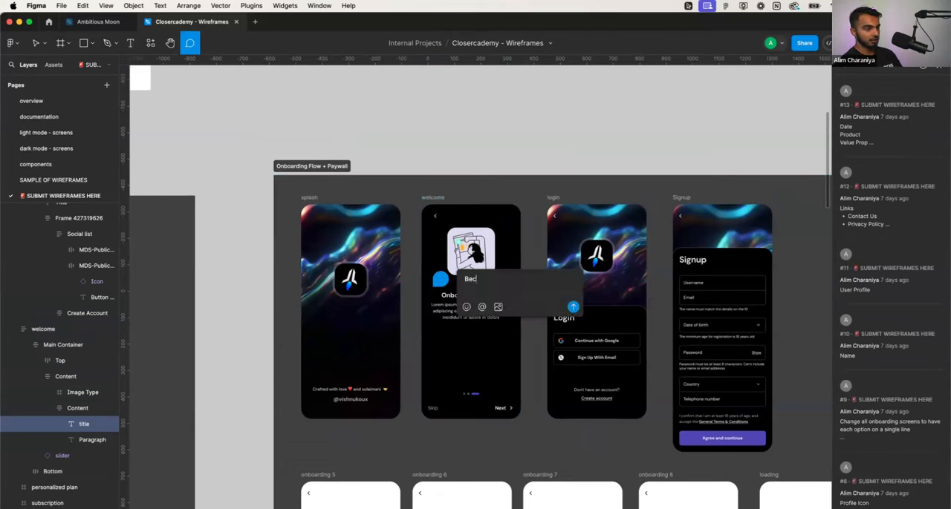
pyautogui.write('ome a better sales')
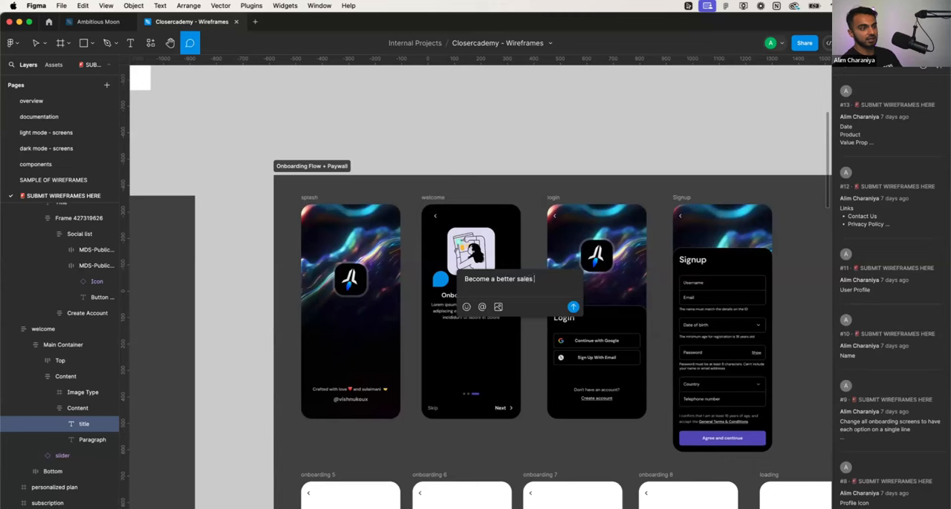
pyautogui.write(' rep')
pyautogui.hotkey('shift', 'Return')
pyautogui.press('super+Left')
pyautogui.write('1.')
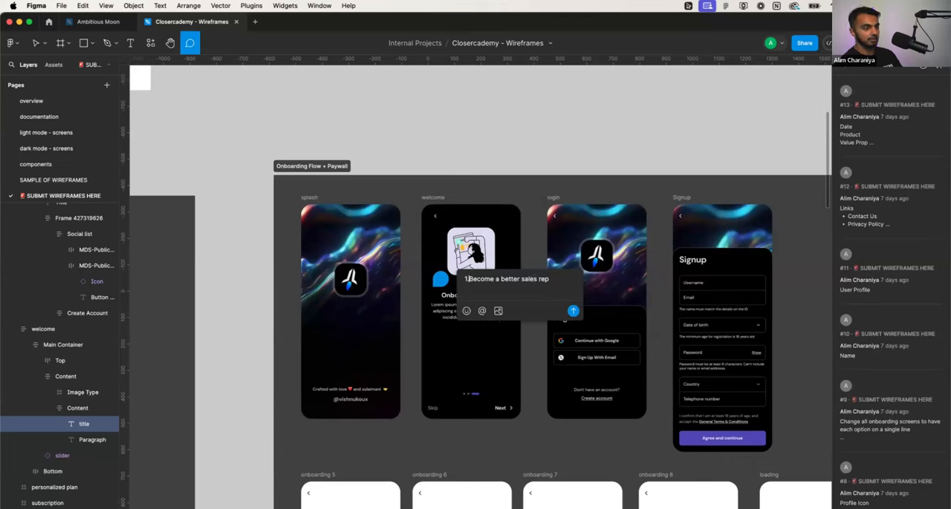
# - Add "Close more deals" and "Make more money" as items 2 and 3 of the comment and post it
pyautogui.press('super+Right')
pyautogui.press('Return')
pyautogui.write('2. C')
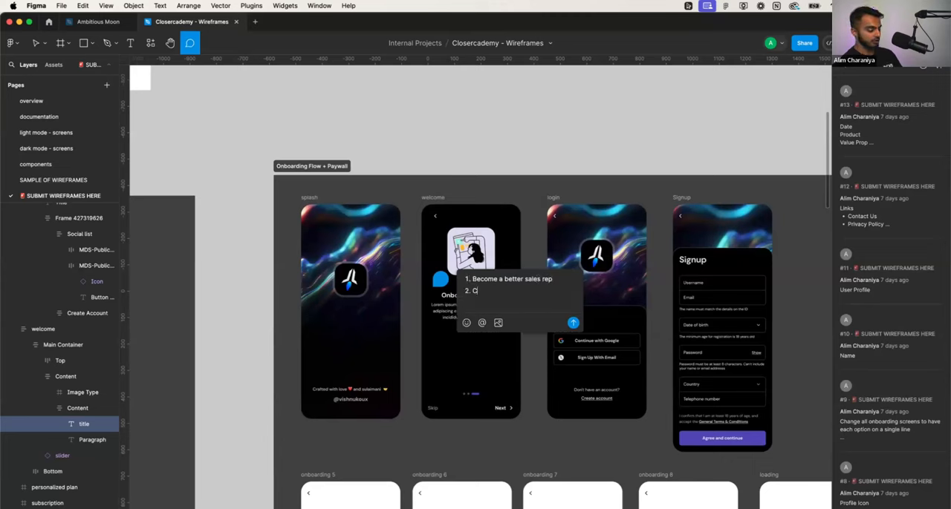
pyautogui.write('lose more deals')
pyautogui.press('Return')
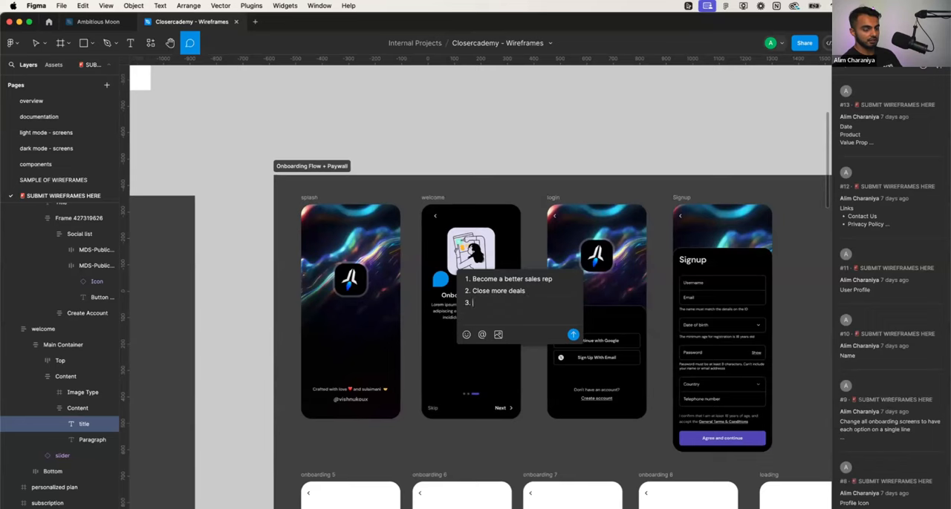
pyautogui.write('Prac')
pyautogui.hotkey('alt', 'BackSpace')
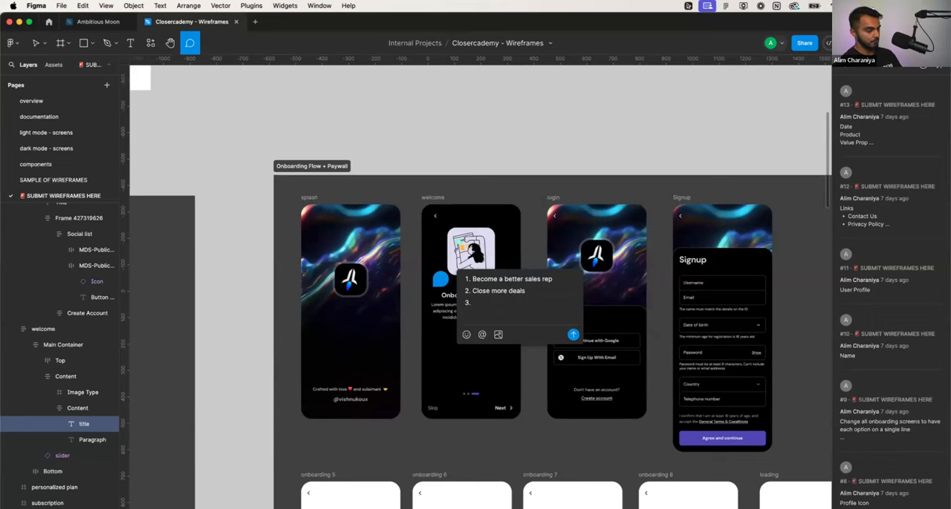
pyautogui.write('Make more money')
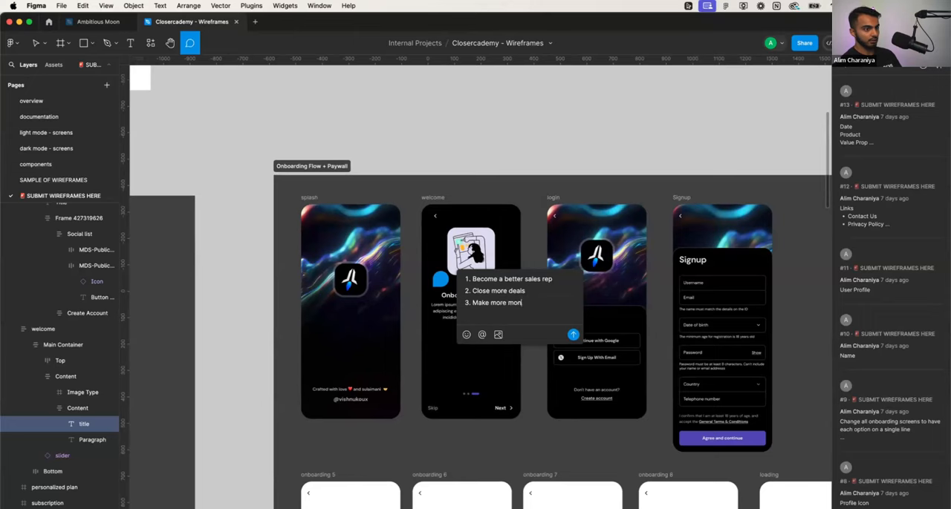
pyautogui.press('Return')
pyautogui.press('BackSpace')
pyautogui.press('BackSpace')
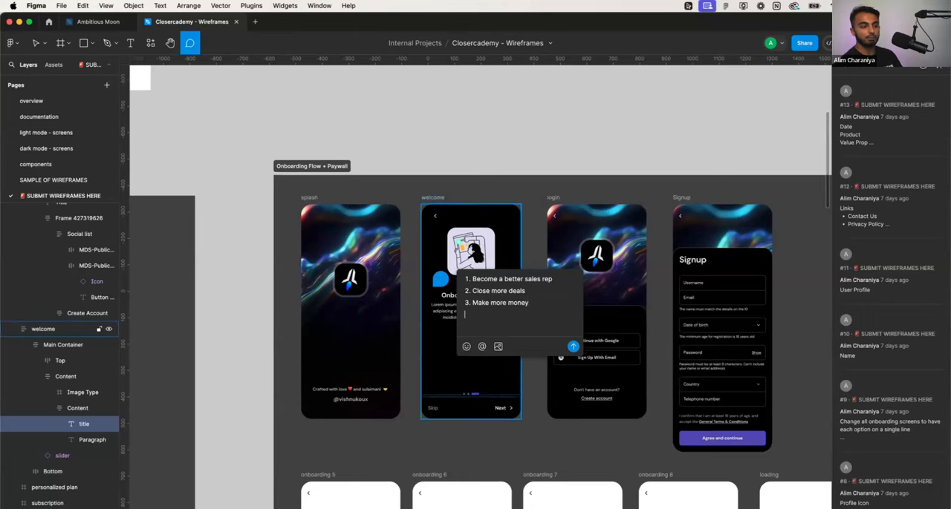
pyautogui.press('super+Return')
pyautogui.press('v')
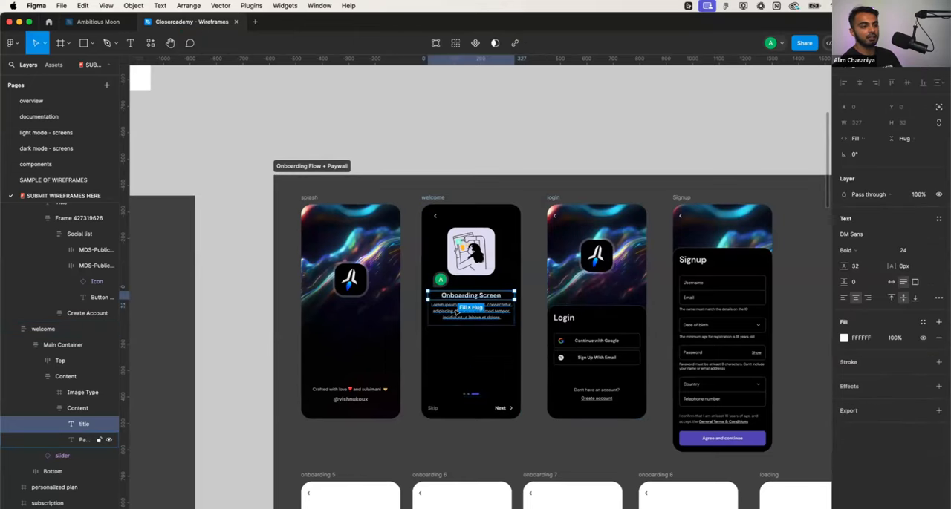
# - Replace the welcome screen's title with "Become a better sales rep in just 10 minutes a day"
pyautogui.scroll(5, 470, 297)
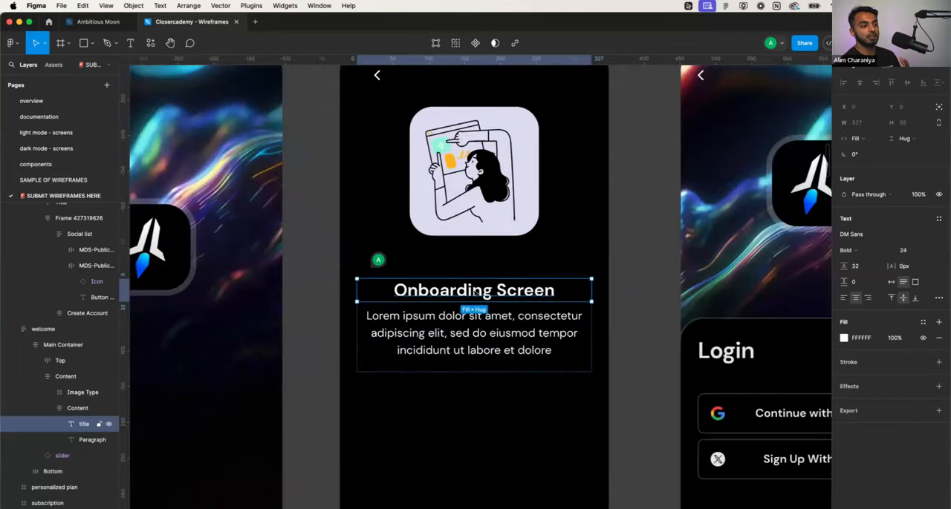
pyautogui.doubleClick(473, 289)
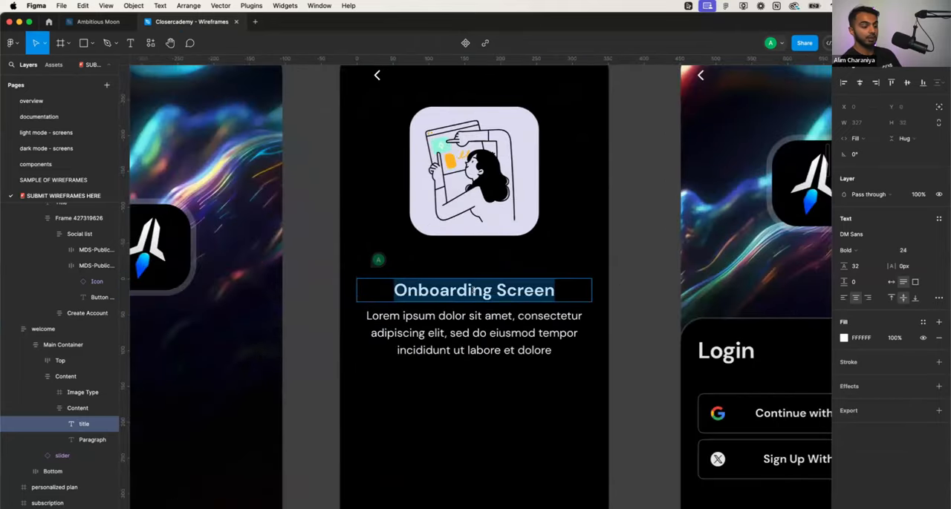
pyautogui.scroll(-1, 476, 285)
pyautogui.hscroll(1, 476, 286)
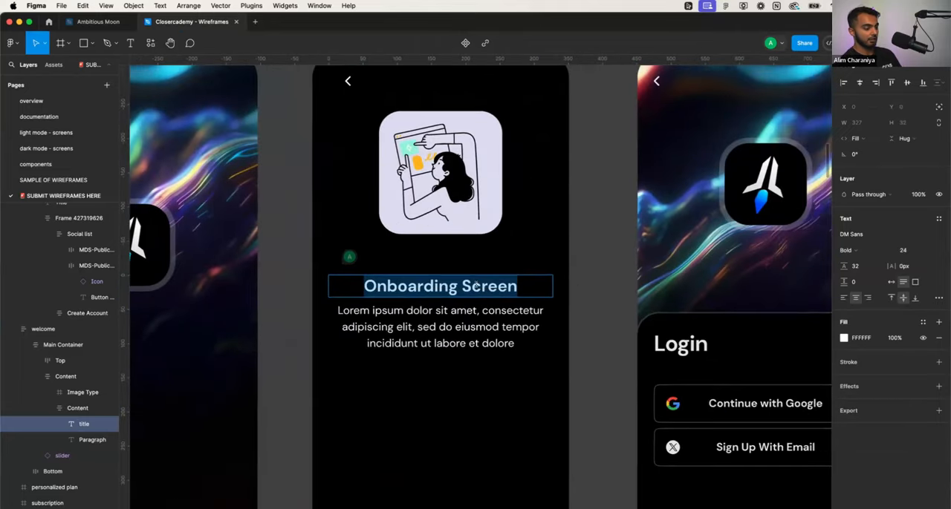
pyautogui.write('Beco')
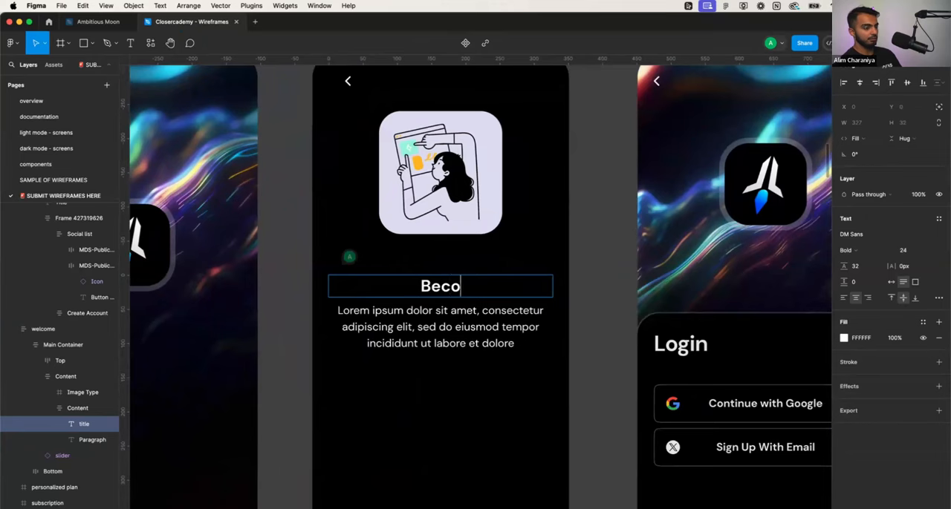
pyautogui.write('me a better ')
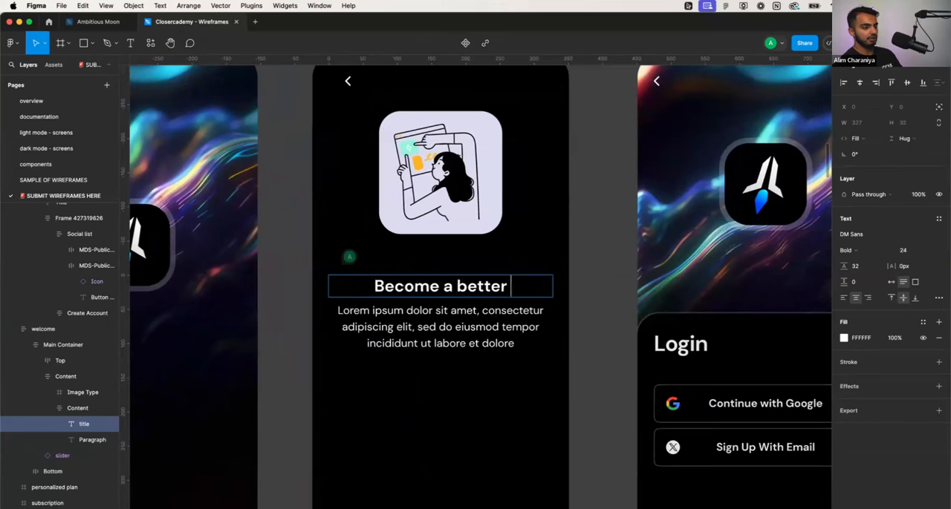
pyautogui.write('sales rep in just')
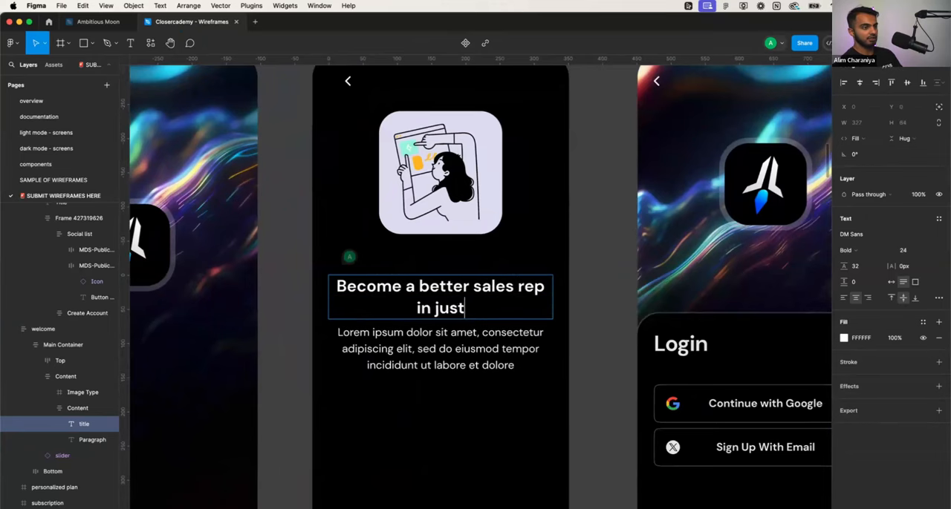
pyautogui.write('10 minutes a')
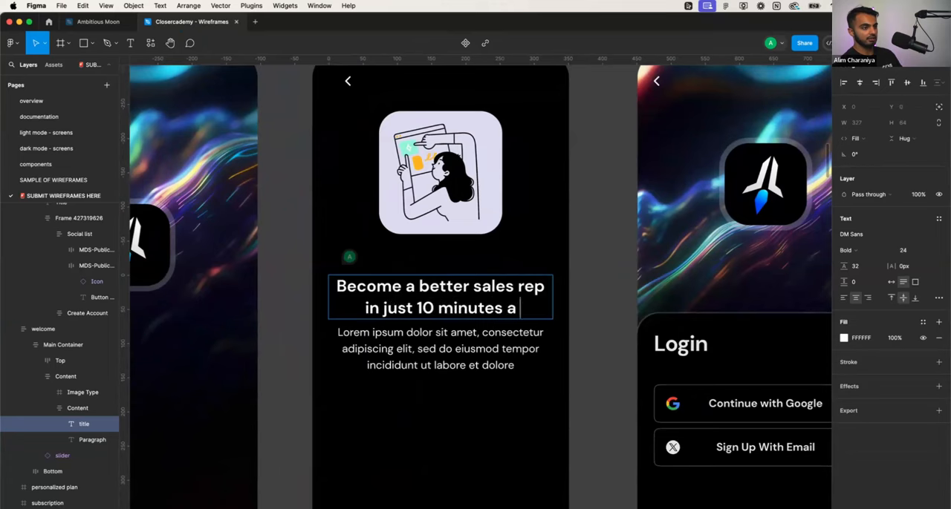
pyautogui.press('BackSpace')
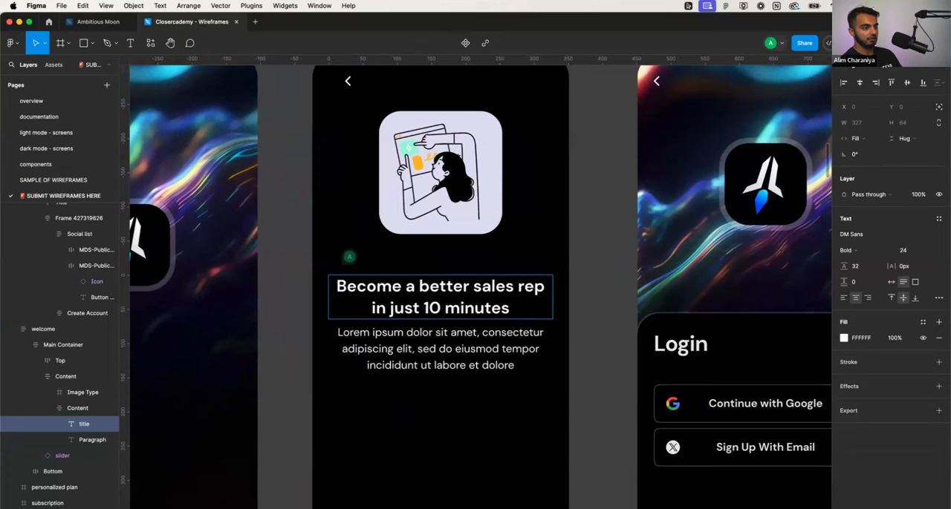
pyautogui.write('a day')
# - Replace the welcome screen's paragraph with "Closercademy is your personal sales coach that helps you level up your sales game through bite-sized AI powered exercises"
pyautogui.doubleClick(450, 349)
pyautogui.write('C')
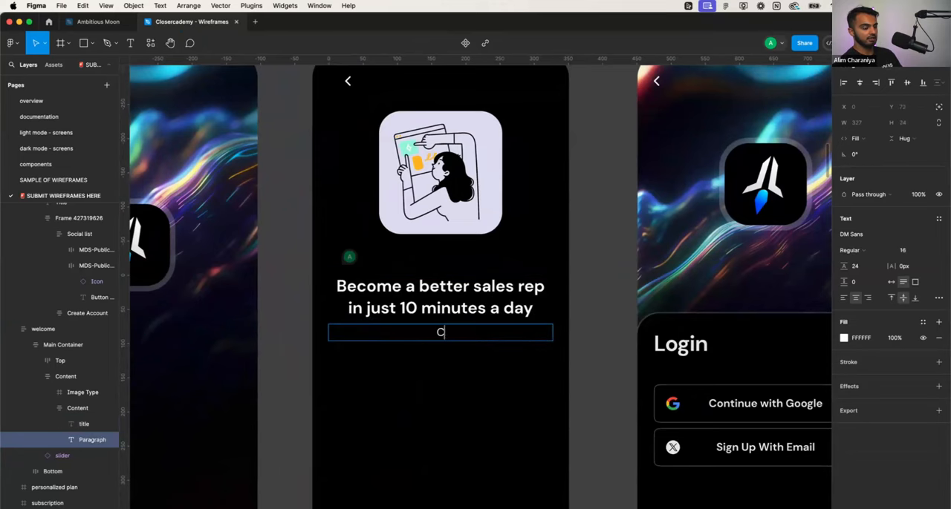
pyautogui.write('losec')
pyautogui.press('BackSpace')
pyautogui.press('BackSpace')
pyautogui.write('r')
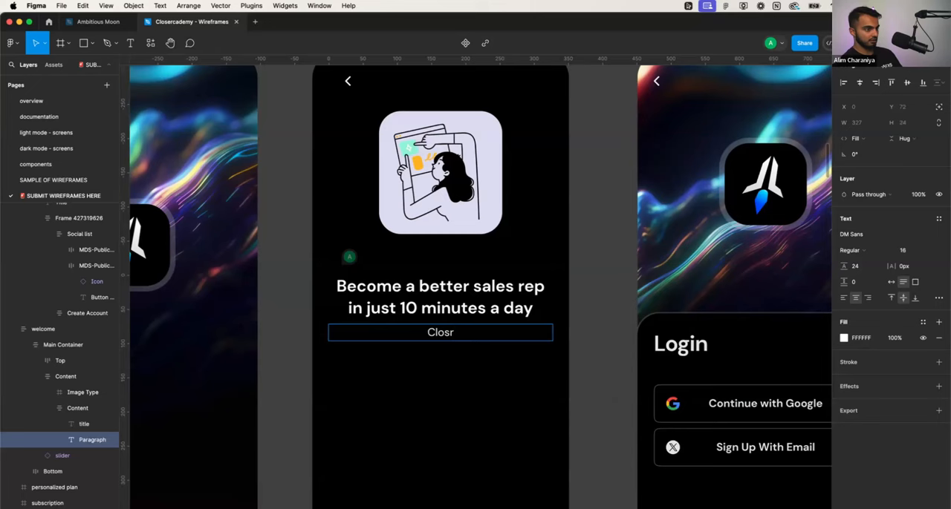
pyautogui.press('BackSpace')
pyautogui.write('ercademy is your ')
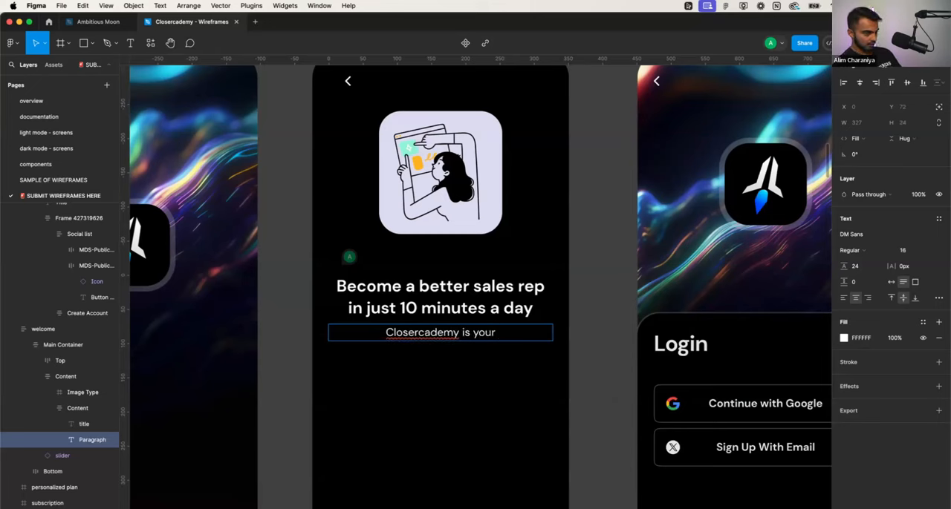
pyautogui.write('personal')
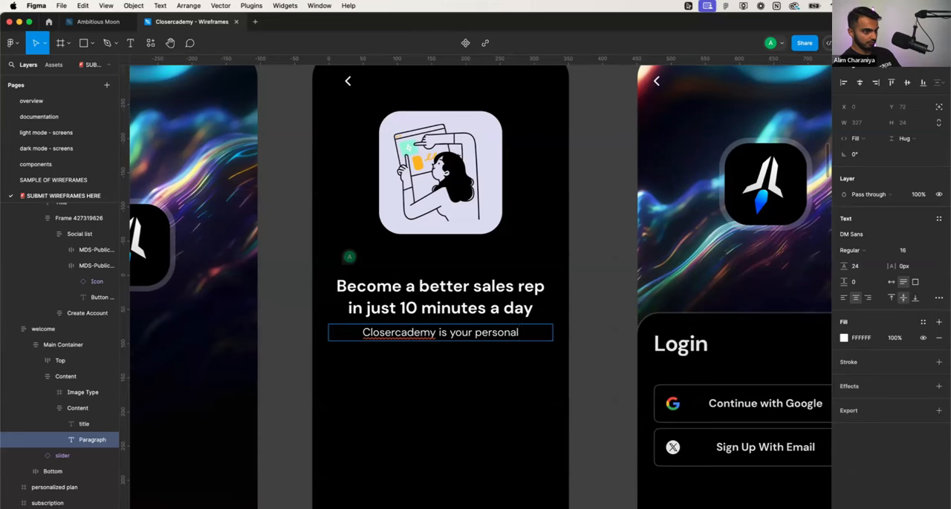
pyautogui.write(' sales coach')
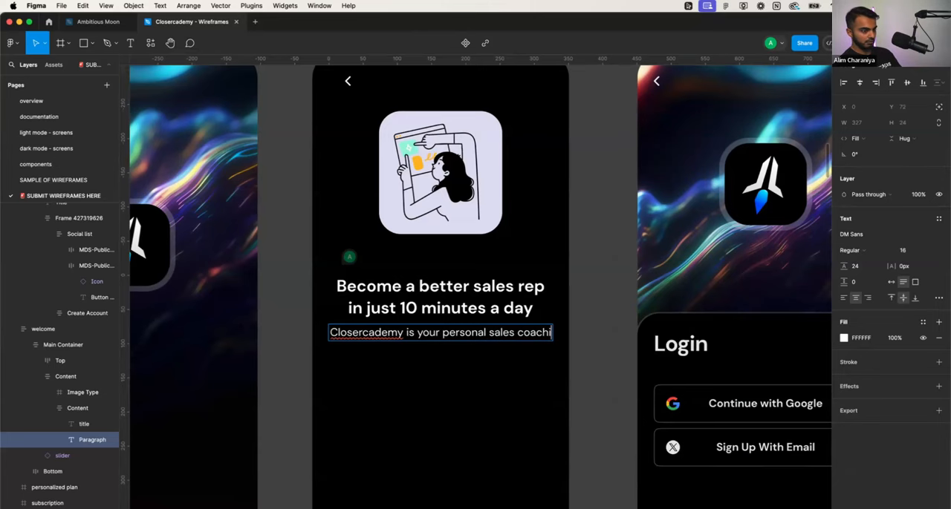
pyautogui.write(' that ')
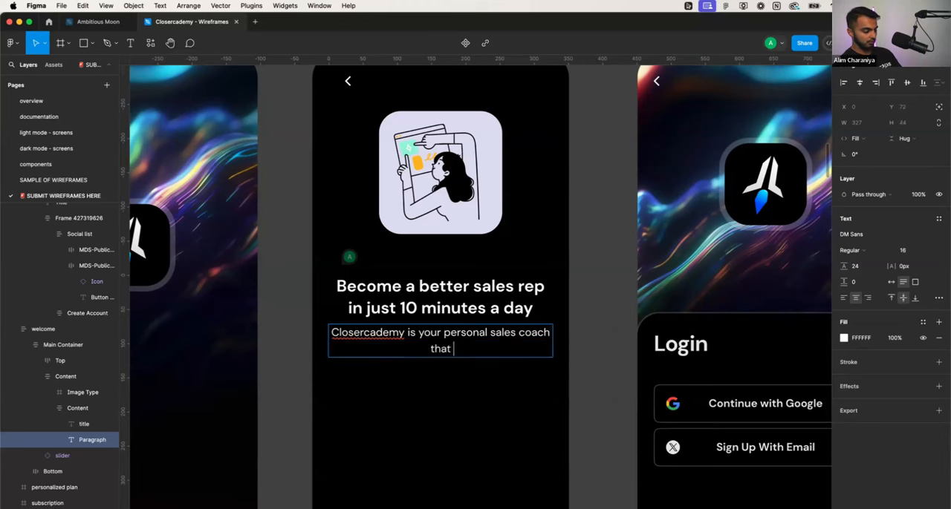
pyautogui.write('helps you level ')
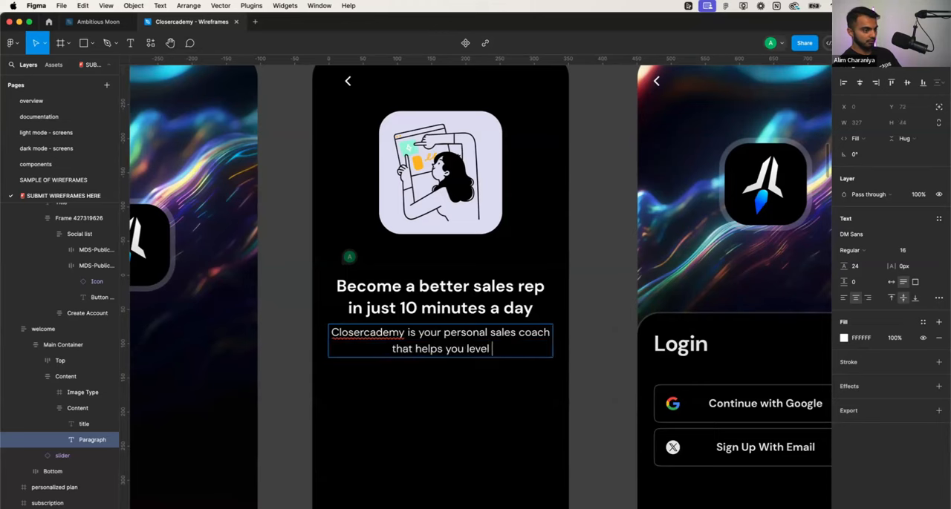
pyautogui.write('up your sales game ')
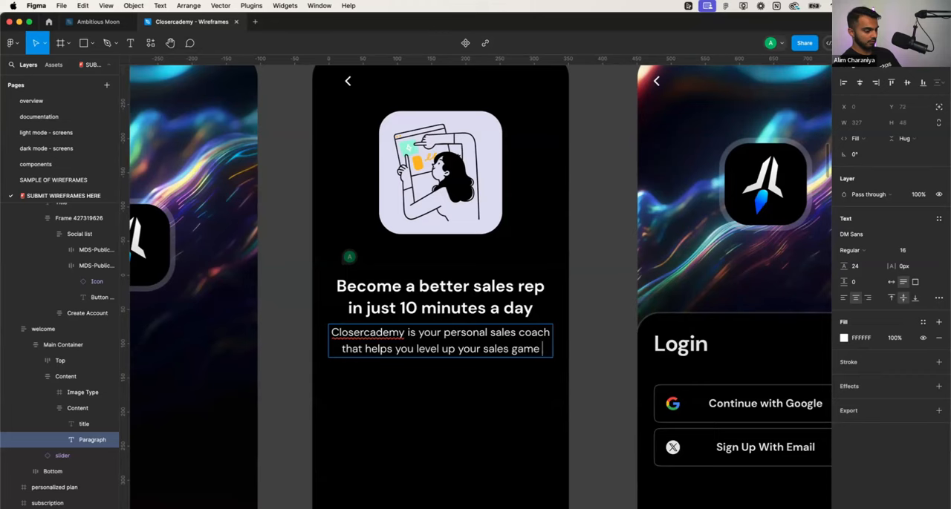
pyautogui.write('through bite-siz')
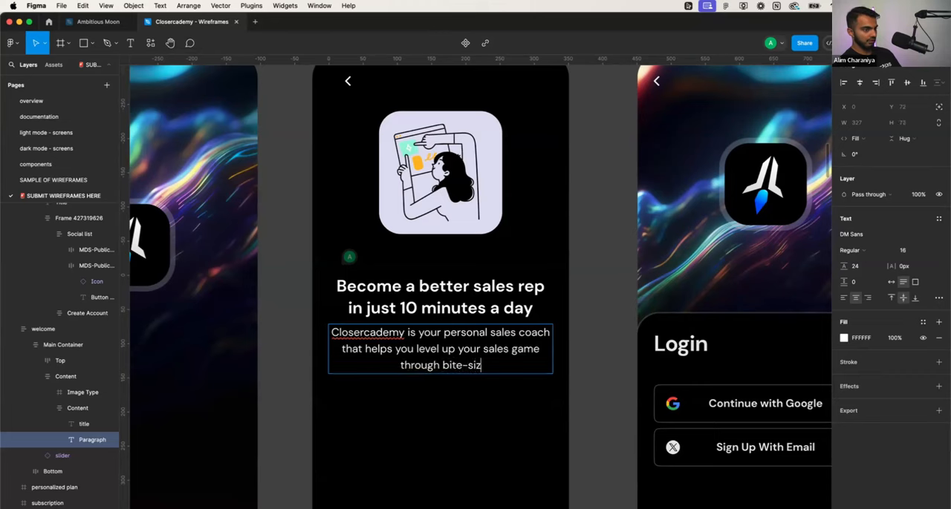
pyautogui.write('e d AI p')
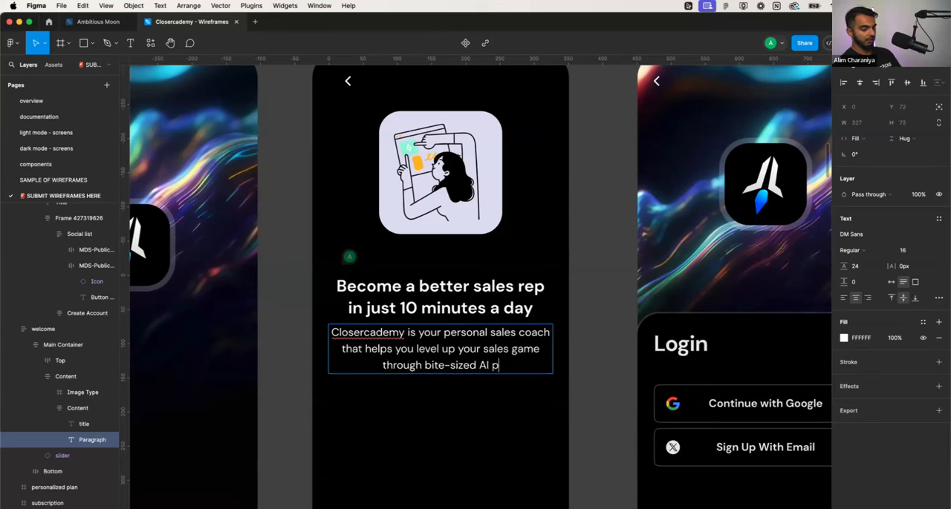
pyautogui.write('owered exercises.')
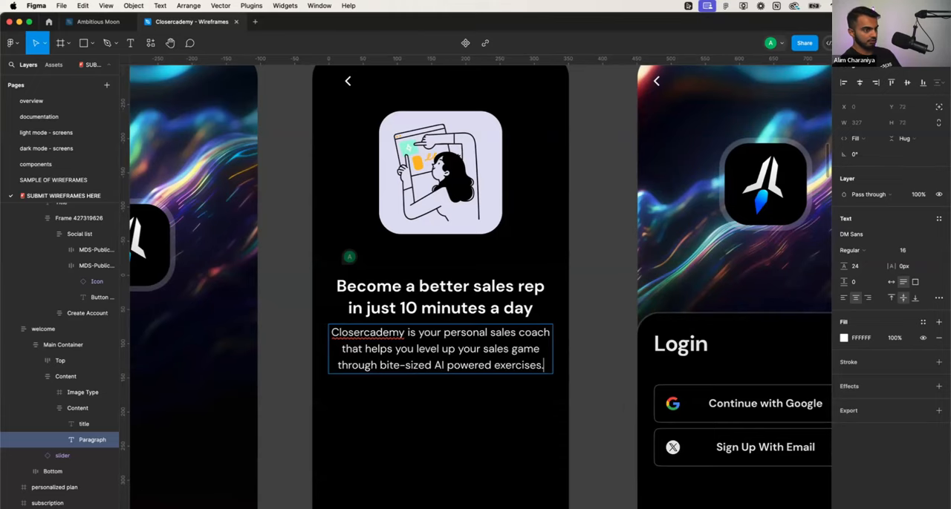
pyautogui.press('BackSpace')
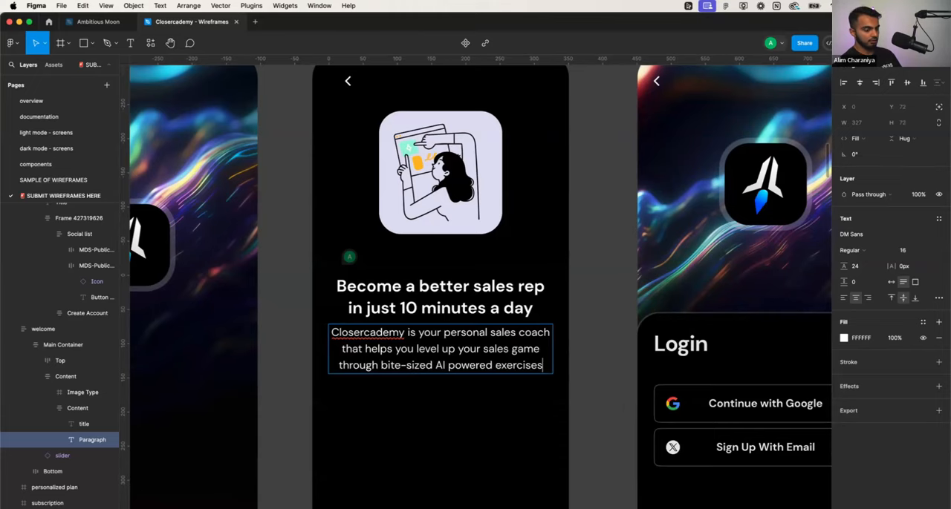
pyautogui.click(463, 394)
pyautogui.scroll(-4, 471, 394)
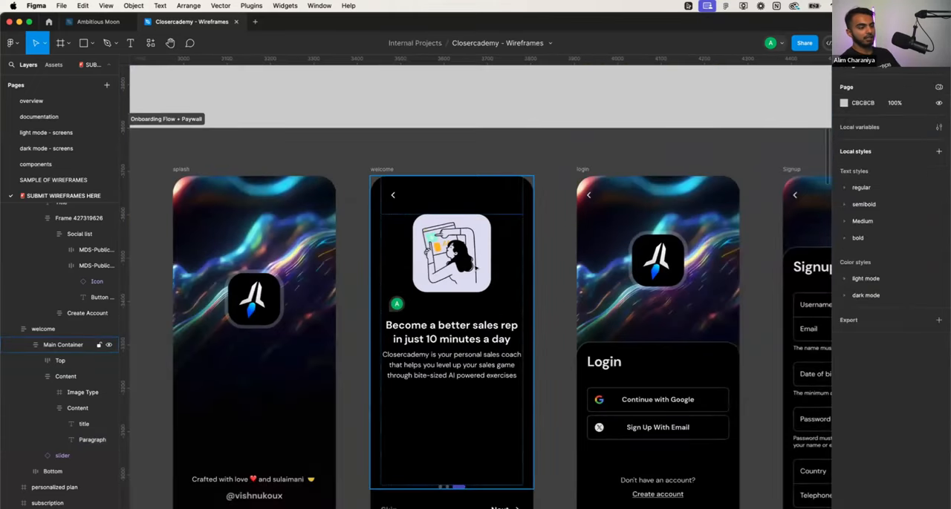
pyautogui.doubleClick(476, 268)
pyautogui.doubleClick(476, 268)
pyautogui.click(545, 262)
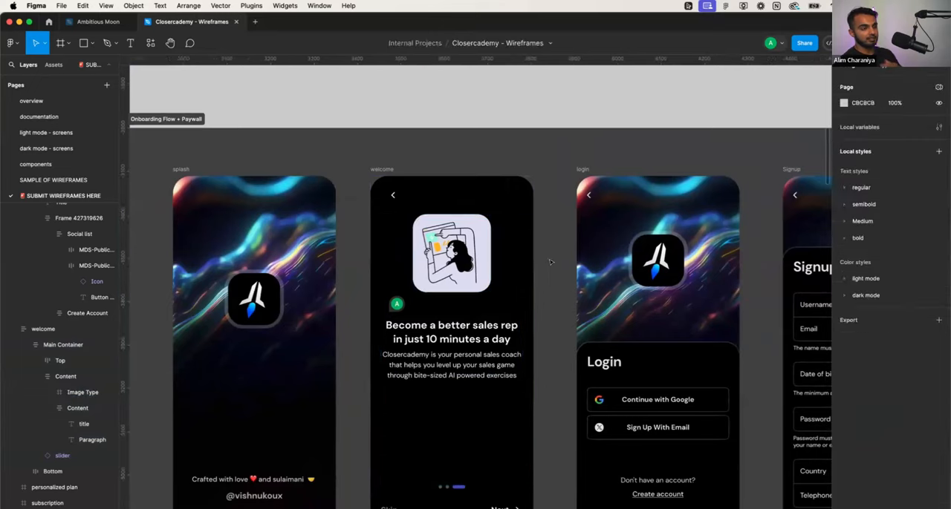
pyautogui.scroll(-3, 548, 262)
pyautogui.hscroll(3, 548, 261)
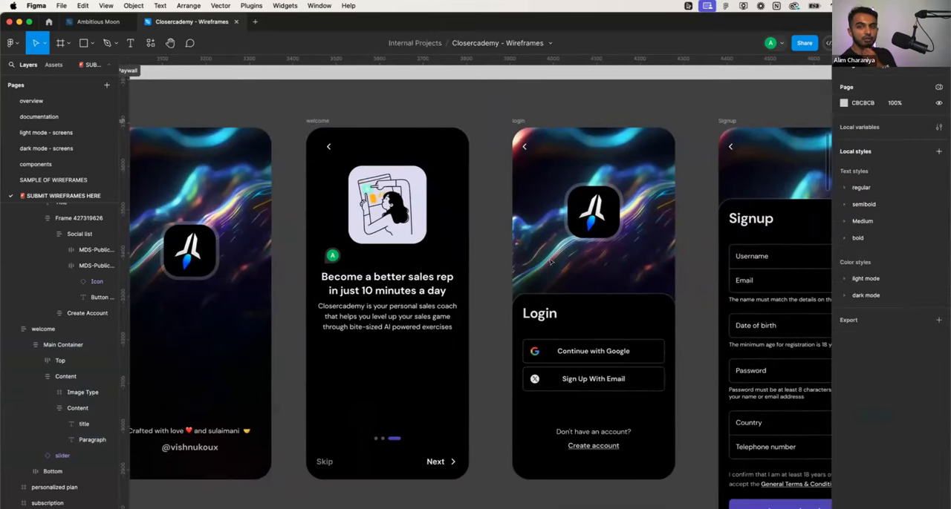
pyautogui.scroll(-3, 551, 261)
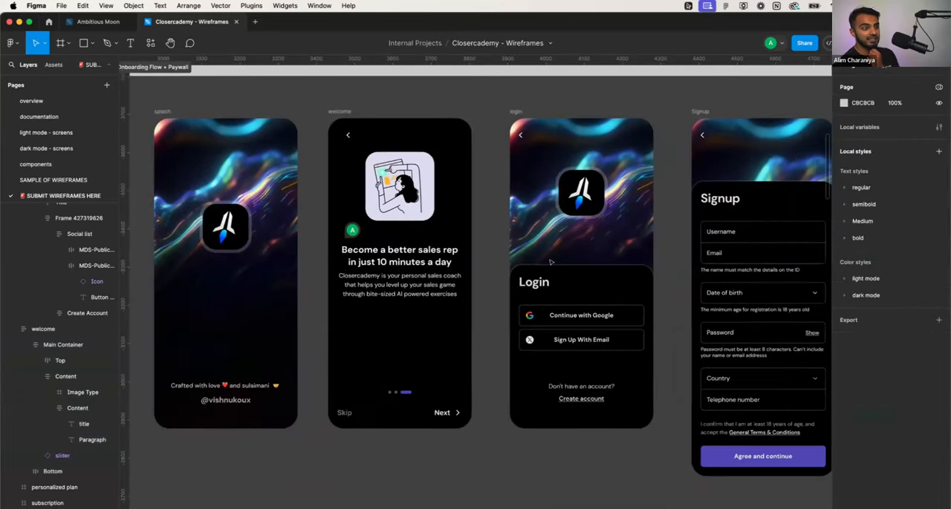
pyautogui.click(536, 281)
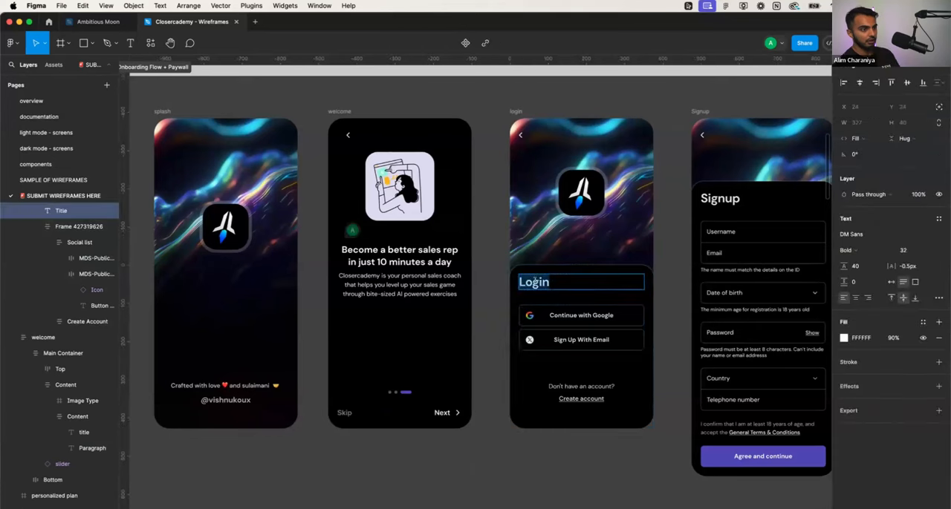
pyautogui.doubleClick(536, 280)
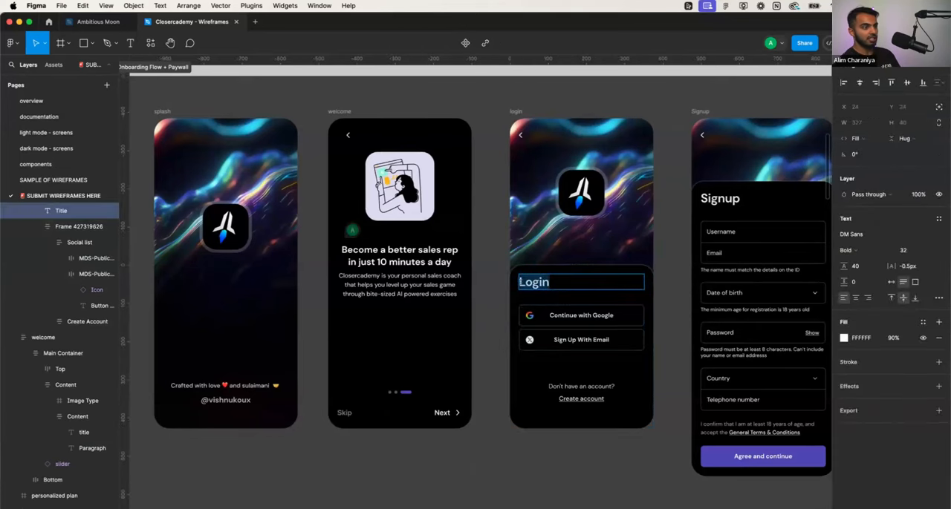
pyautogui.press('Escape')
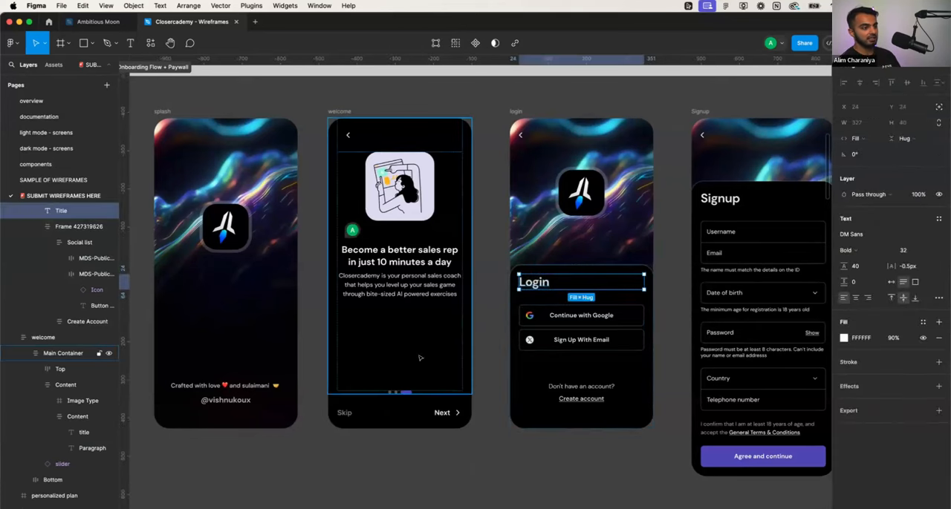
pyautogui.click(353, 409)
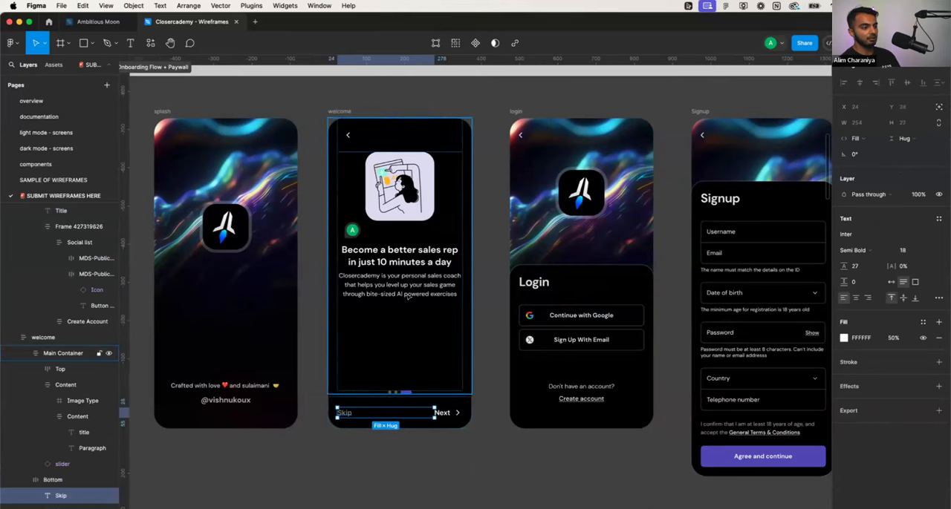
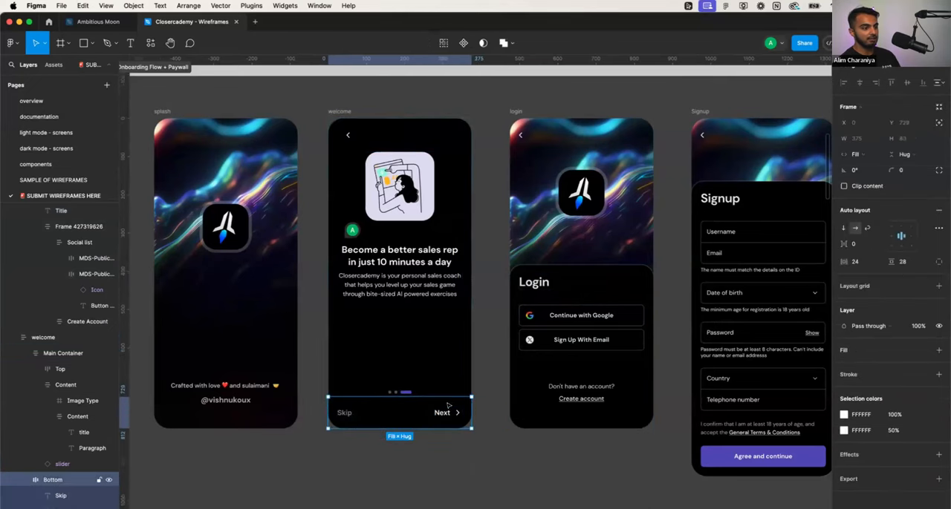
# - Copy the Signup screen's "Agree and continue" button into the welcome screen's main container and delete the Skip/Next row
pyautogui.click(719, 451)
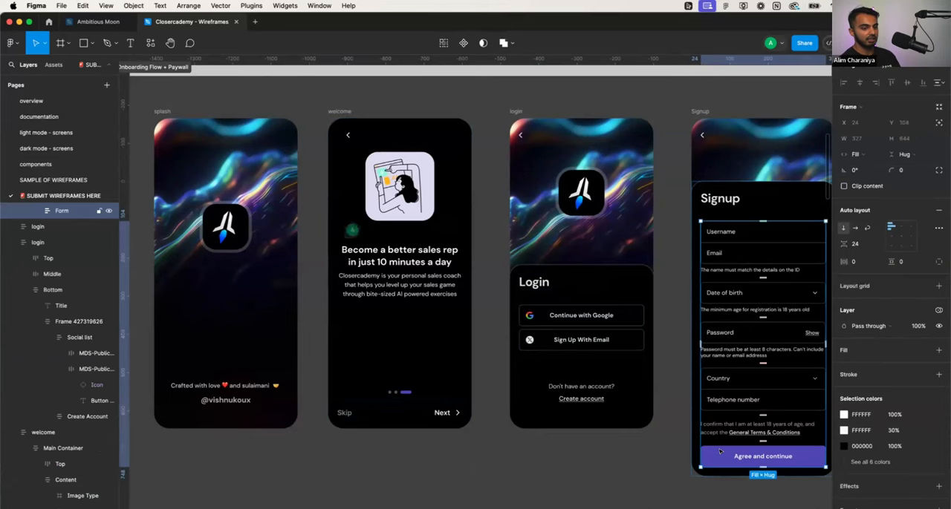
pyautogui.click(719, 451)
pyautogui.click(427, 384)
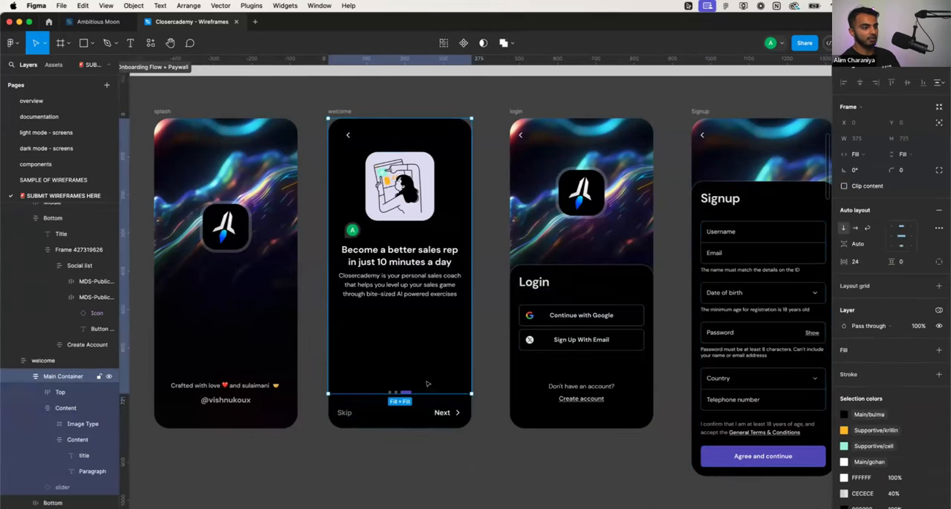
pyautogui.press('super+v')
pyautogui.click(415, 411)
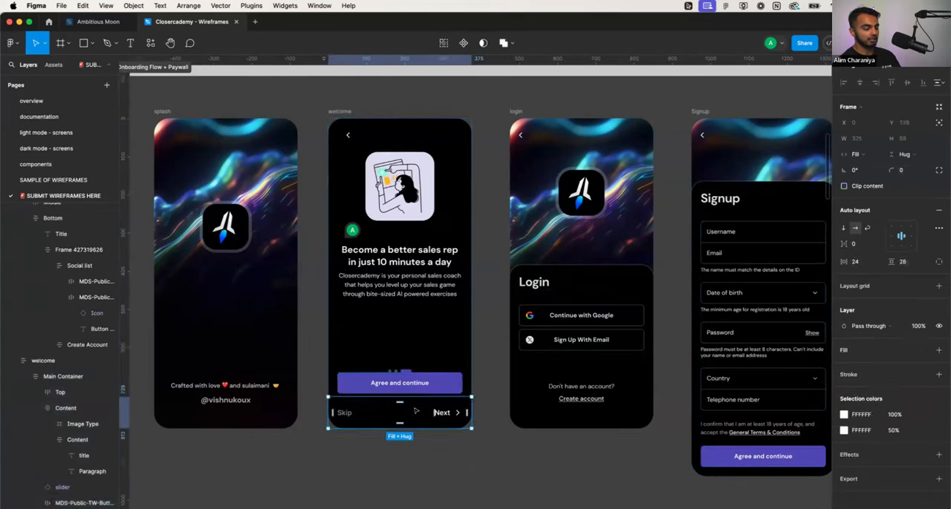
pyautogui.press('Delete')
# - Shorten the welcome screen's content frame to about 579 high so the slider dots clear the button
pyautogui.click(420, 410)
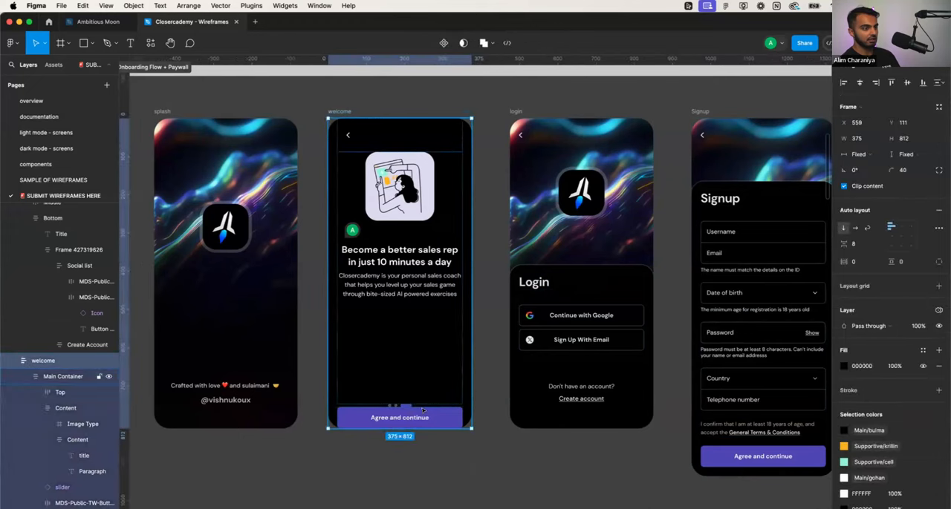
pyautogui.click(430, 418)
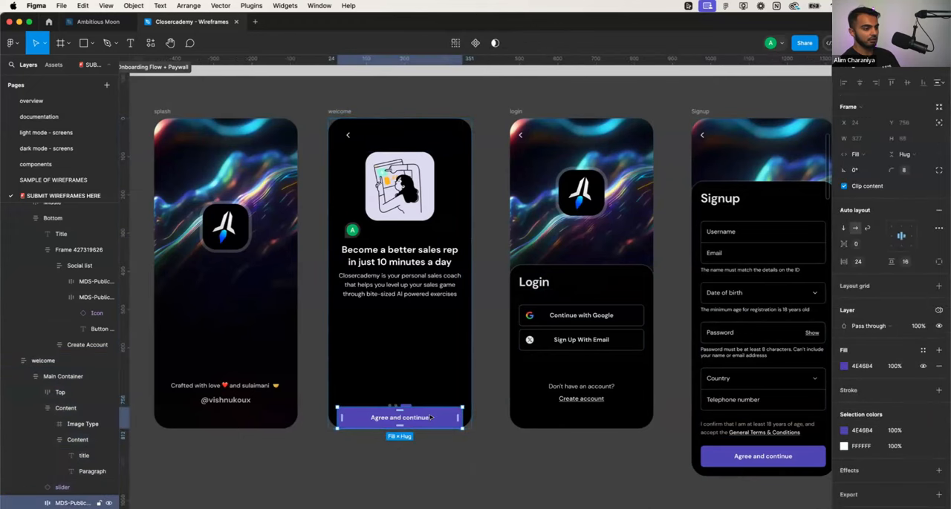
pyautogui.click(415, 387)
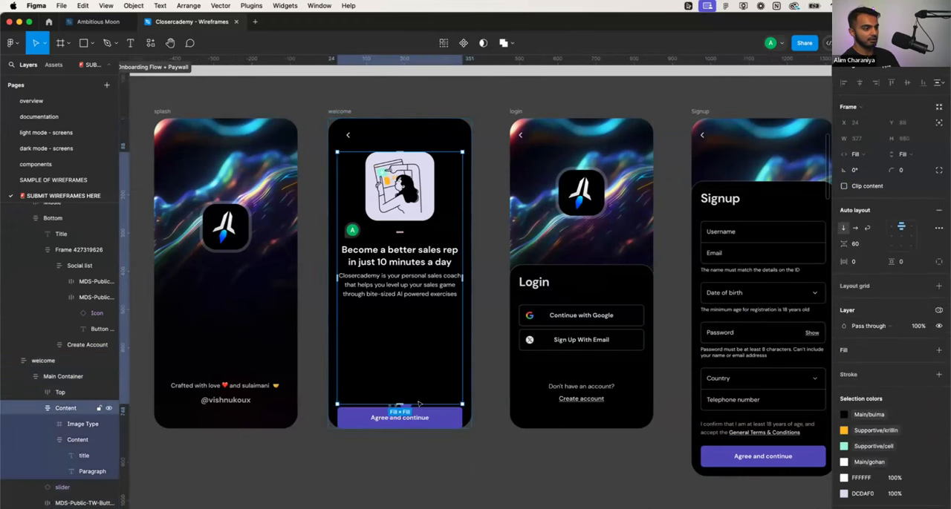
pyautogui.moveTo(417, 404); pyautogui.dragTo(420, 377)
pyautogui.click(434, 423)
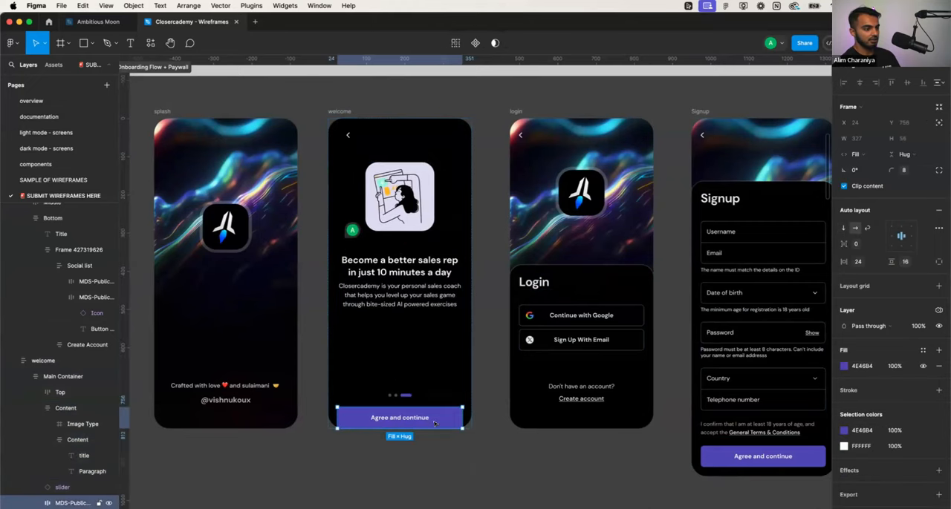
pyautogui.click(450, 377)
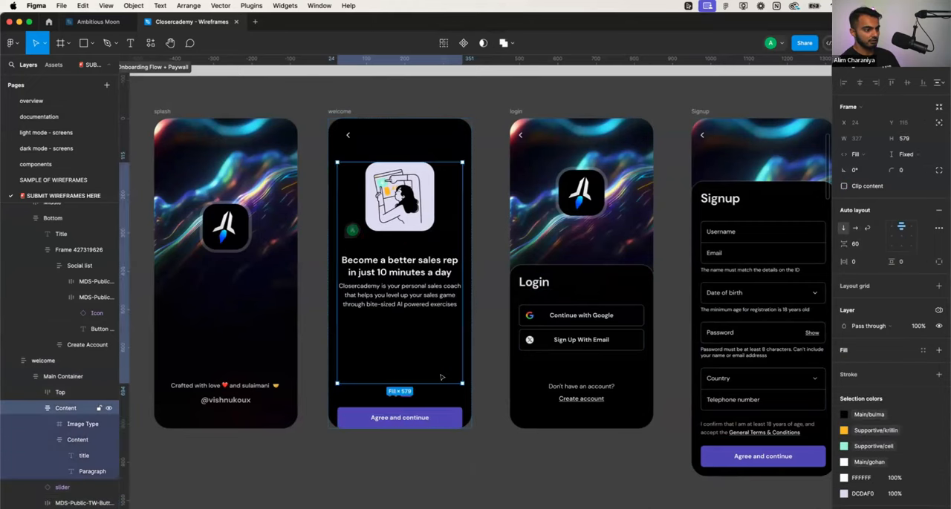
# - Reduce the height of the welcome screen's top bar above the illustration
pyautogui.click(462, 401)
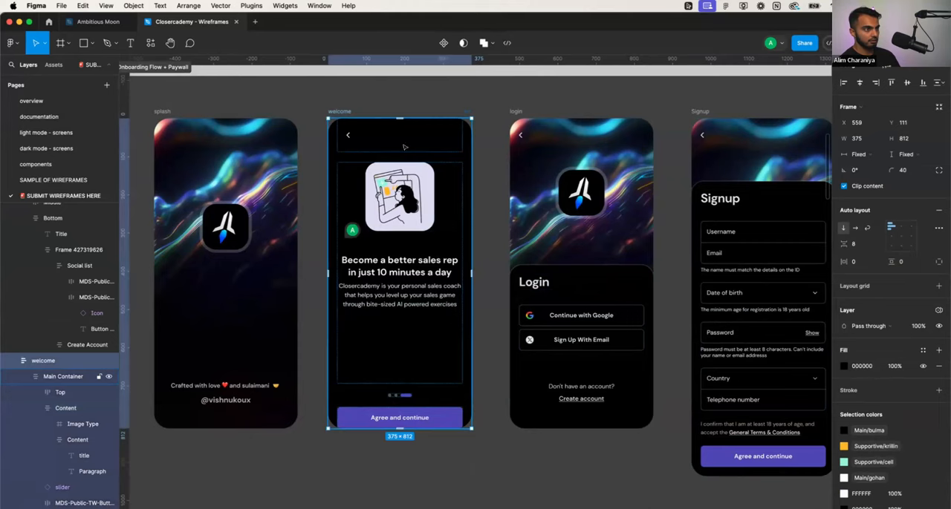
pyautogui.click(403, 147)
pyautogui.click(401, 138)
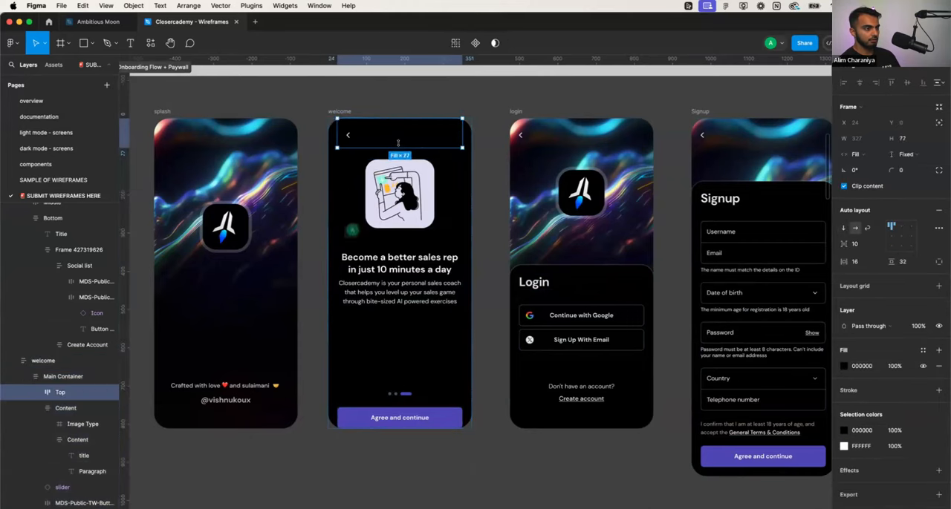
# - Move the "Agree and continue" button into the welcome screen's content frame, directly below the paragraph
pyautogui.click(413, 338)
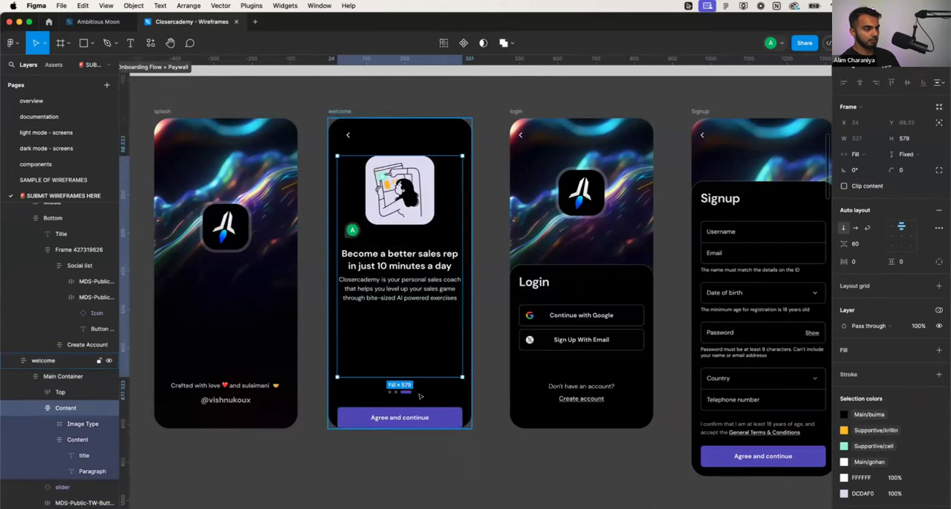
pyautogui.click(421, 396)
pyautogui.click(422, 397)
pyautogui.click(420, 405)
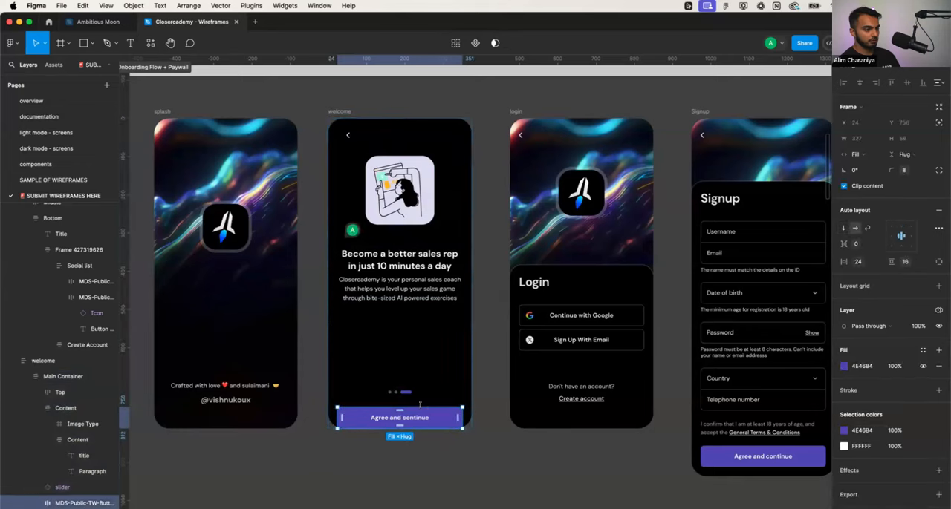
pyautogui.moveTo(428, 413); pyautogui.dragTo(431, 369)
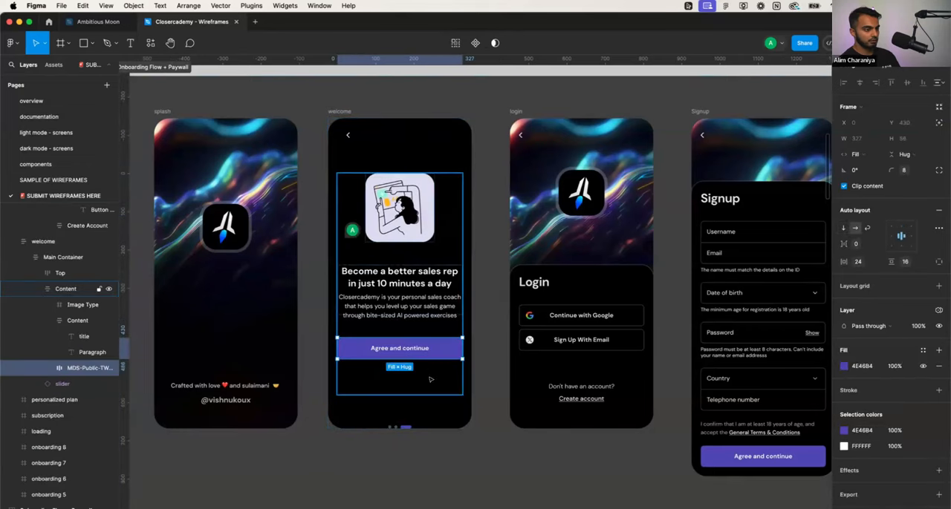
# - Move the slider dots into the welcome screen's content frame, between the paragraph and the button
pyautogui.click(405, 426)
pyautogui.scroll(1, 400, 426)
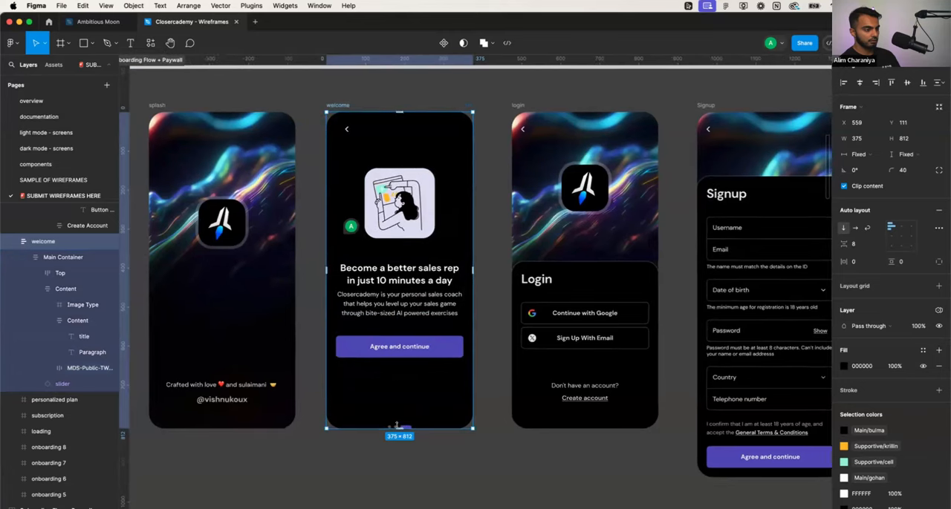
pyautogui.scroll(1, 404, 430)
pyautogui.click(426, 452)
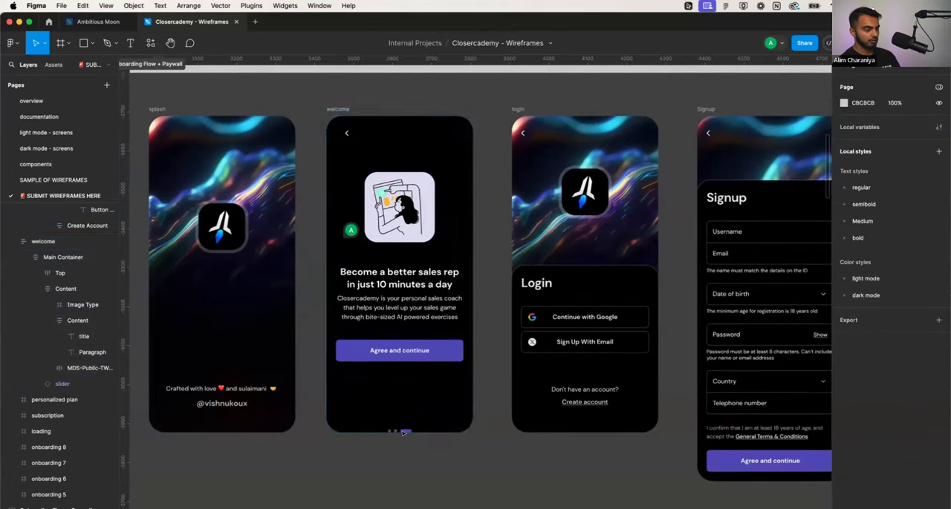
pyautogui.click(400, 430)
pyautogui.scroll(2, 400, 430)
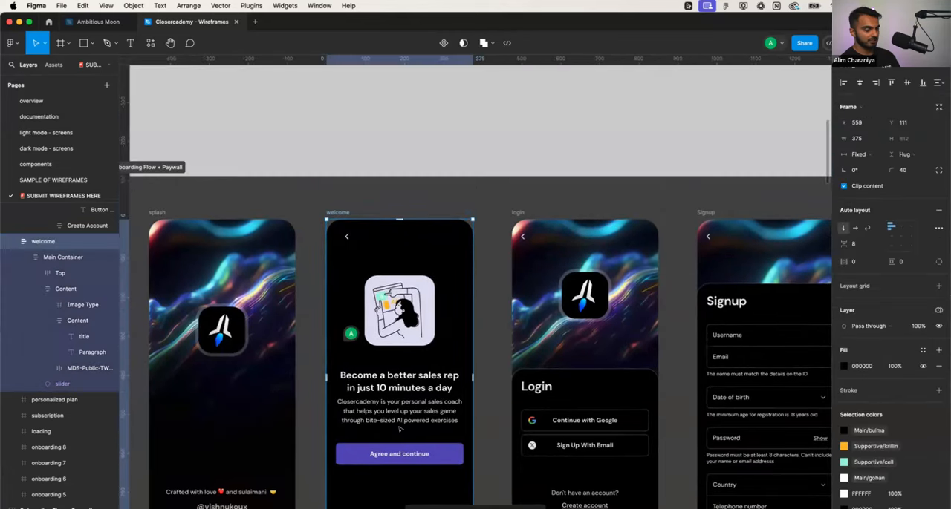
pyautogui.scroll(-5, 393, 429)
pyautogui.scroll(2, 394, 429)
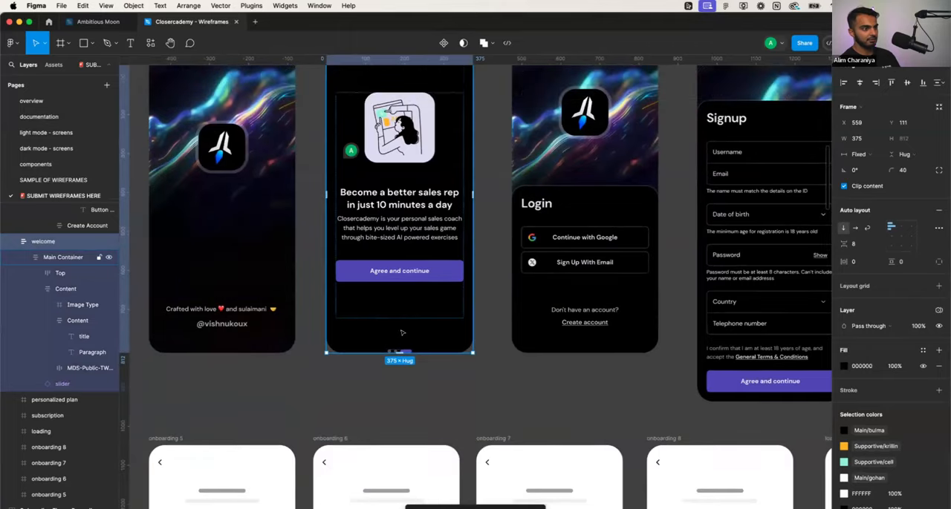
pyautogui.scroll(5, 393, 430)
pyautogui.click(392, 347)
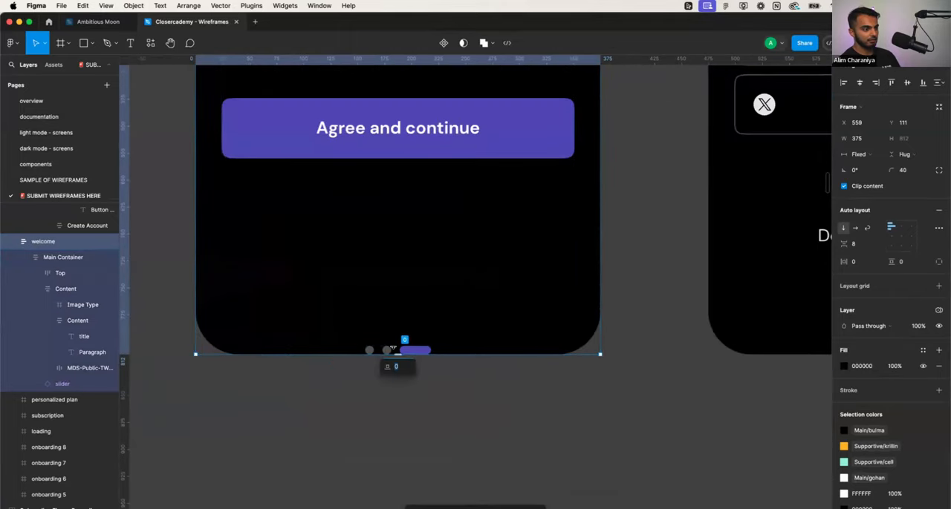
pyautogui.press('Escape')
pyautogui.doubleClick(401, 350)
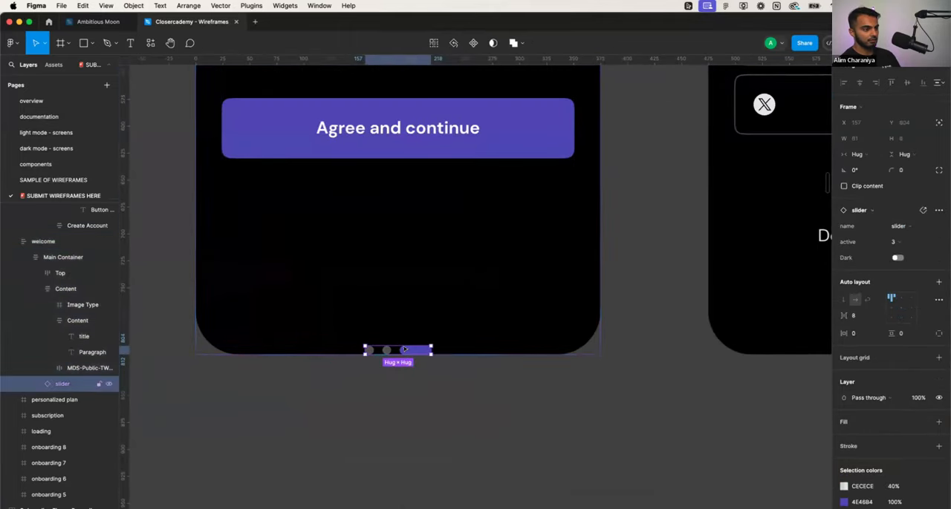
pyautogui.moveTo(405, 345); pyautogui.dragTo(399, 151)
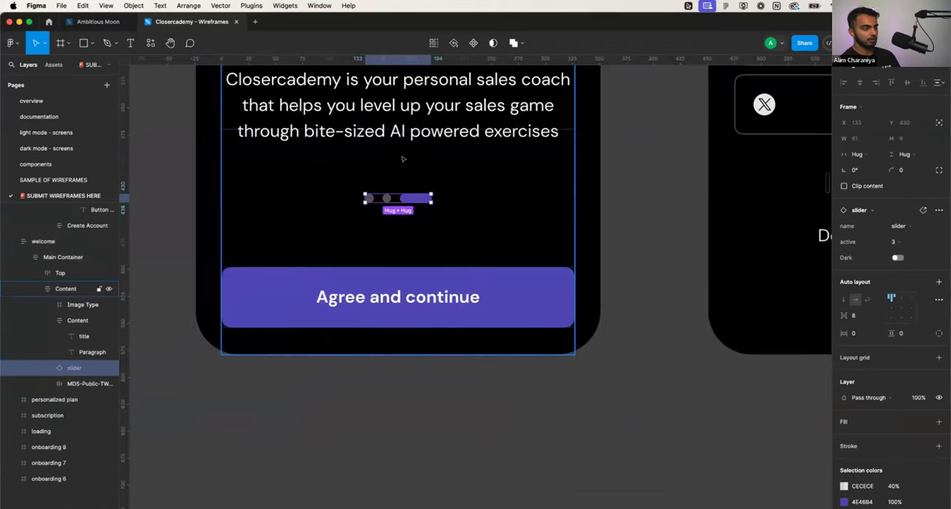
# - Extend the welcome screen's content frame upward to about 707 high, raising the illustration closer to the top bar
pyautogui.scroll(-3, 422, 221)
pyautogui.scroll(-5, 422, 222)
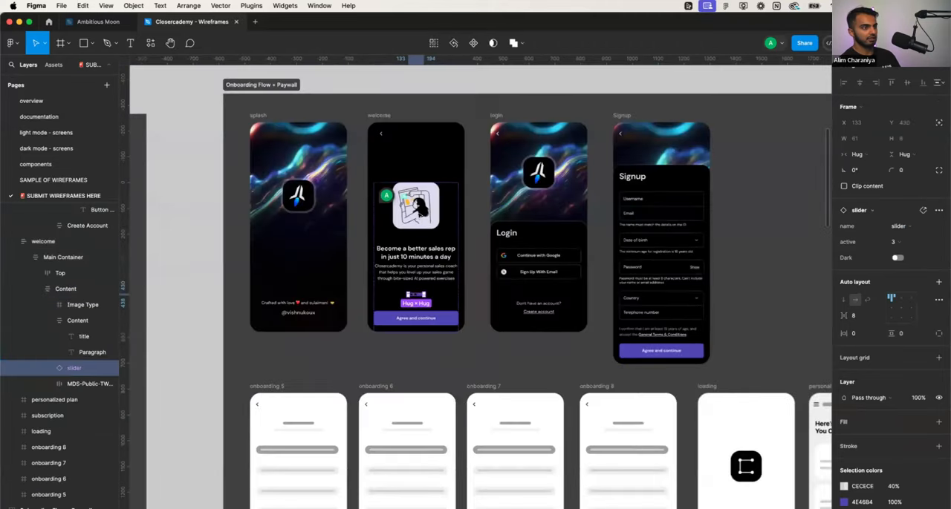
pyautogui.click(418, 166)
pyautogui.doubleClick(435, 182)
pyautogui.doubleClick(434, 181)
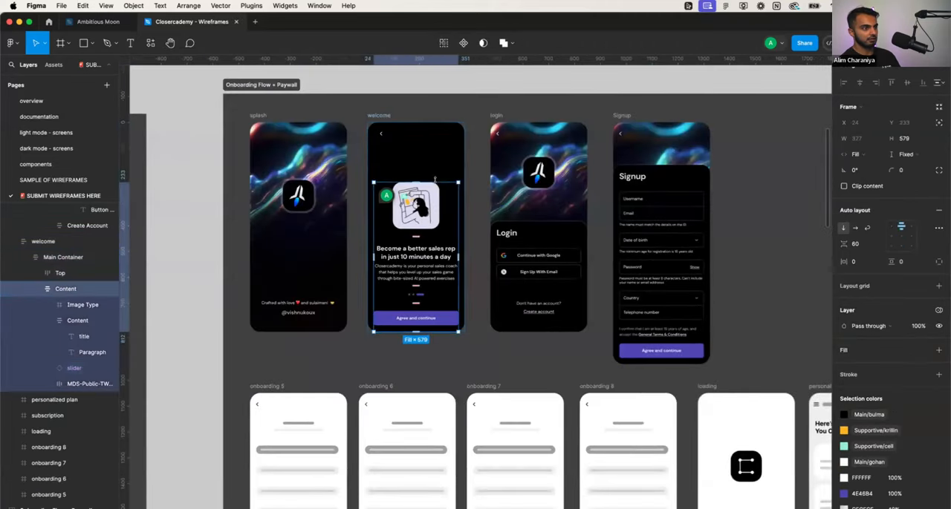
pyautogui.moveTo(436, 173); pyautogui.dragTo(435, 146)
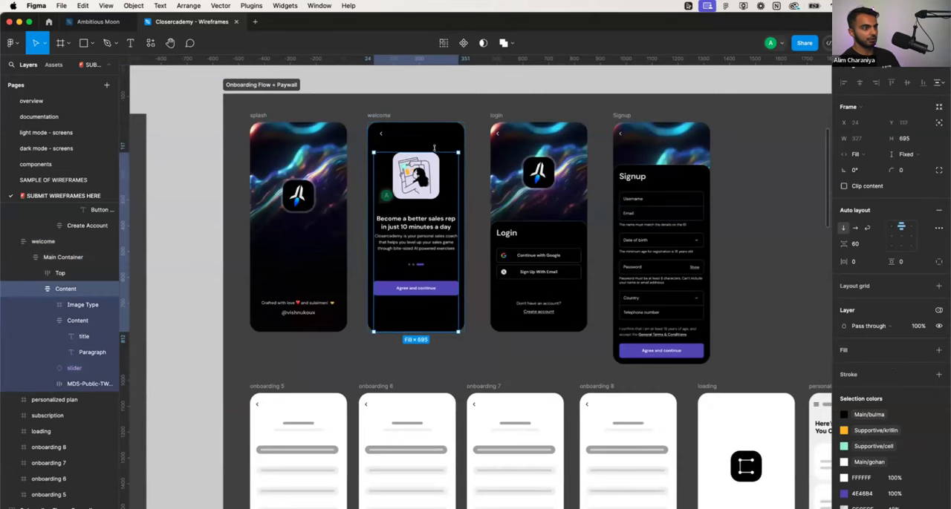
pyautogui.press('Escape')
pyautogui.scroll(5, 435, 226)
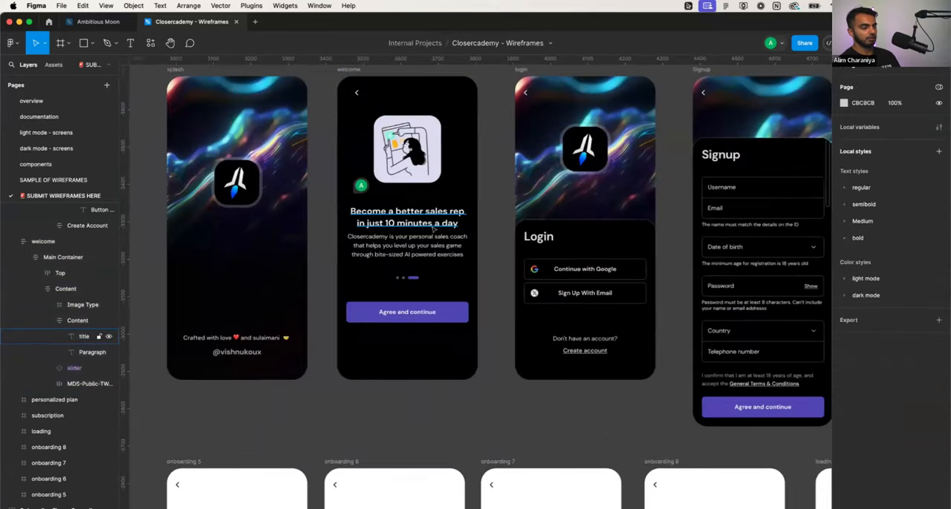
pyautogui.scroll(-5, 433, 228)
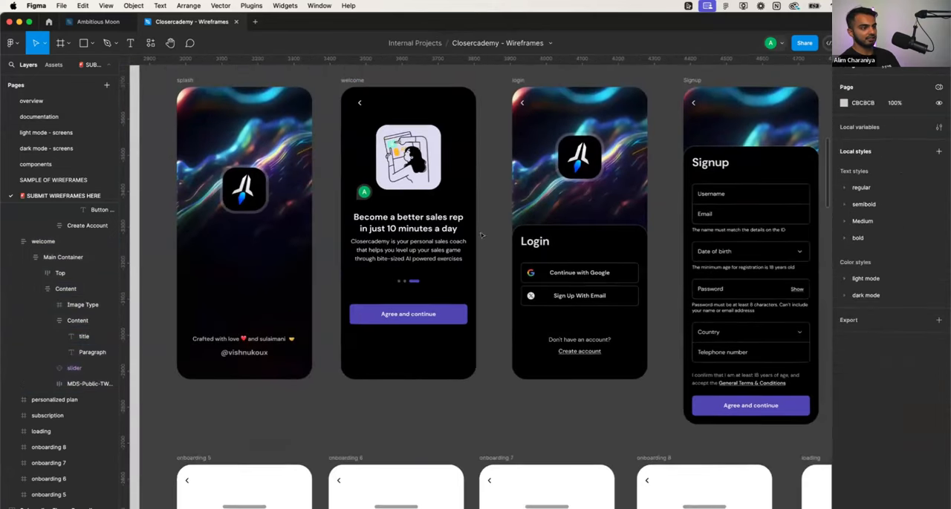
# - Enlarge the welcome screen's content frame to about 730 high, keeping its item spacing at 60
pyautogui.click(433, 292)
pyautogui.click(433, 292)
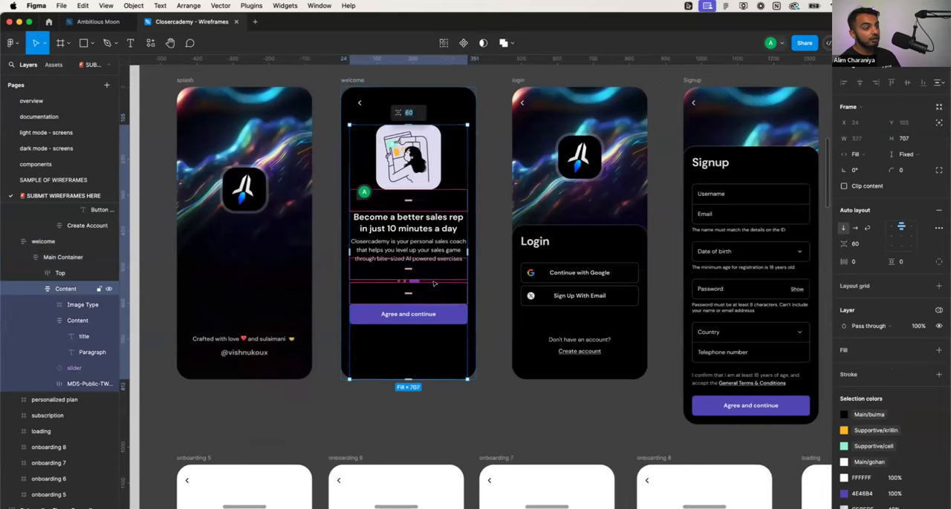
pyautogui.moveTo(420, 375)
pyautogui.mouseDown()
pyautogui.moveTo(422, 350)
pyautogui.moveTo(425, 384)
pyautogui.mouseUp()
pyautogui.press('Escape')
# - Try a larger vertical spacing between the items in the welcome screen's content frame, and undo it
pyautogui.click(426, 301)
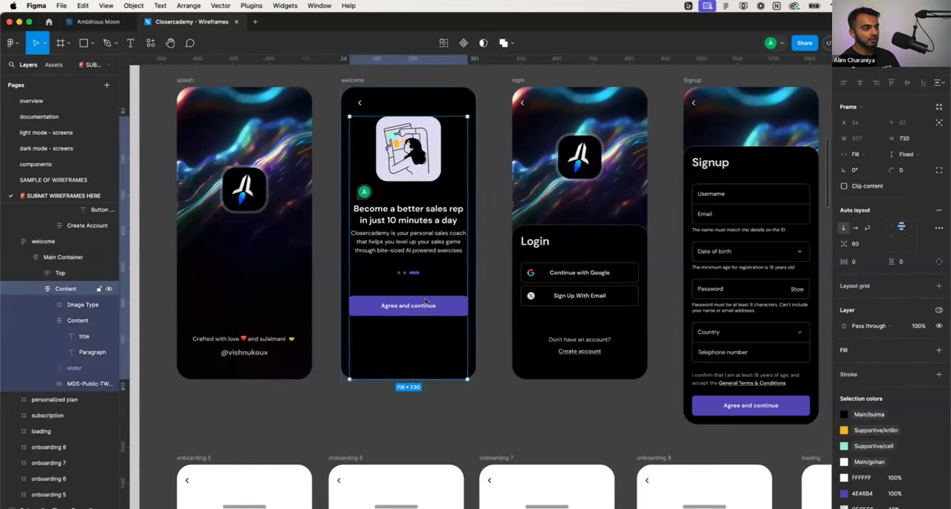
pyautogui.click(425, 303)
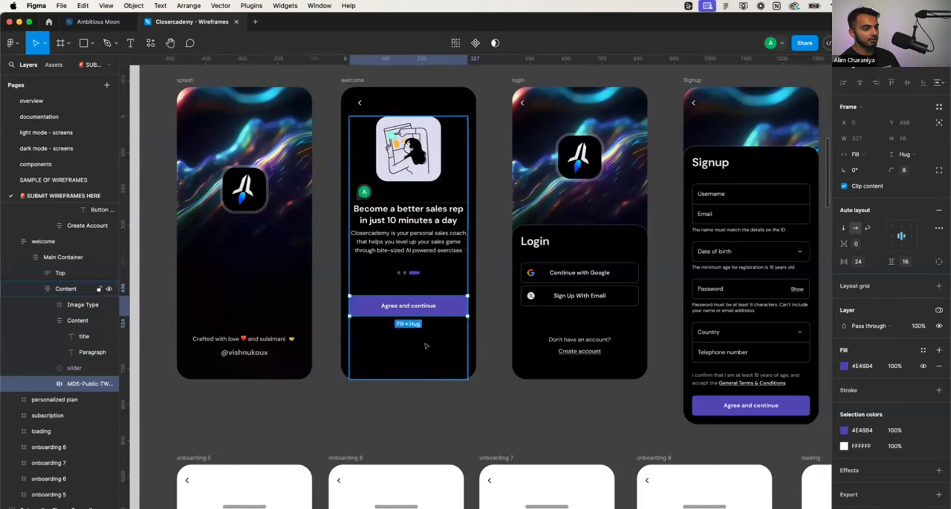
pyautogui.click(438, 274)
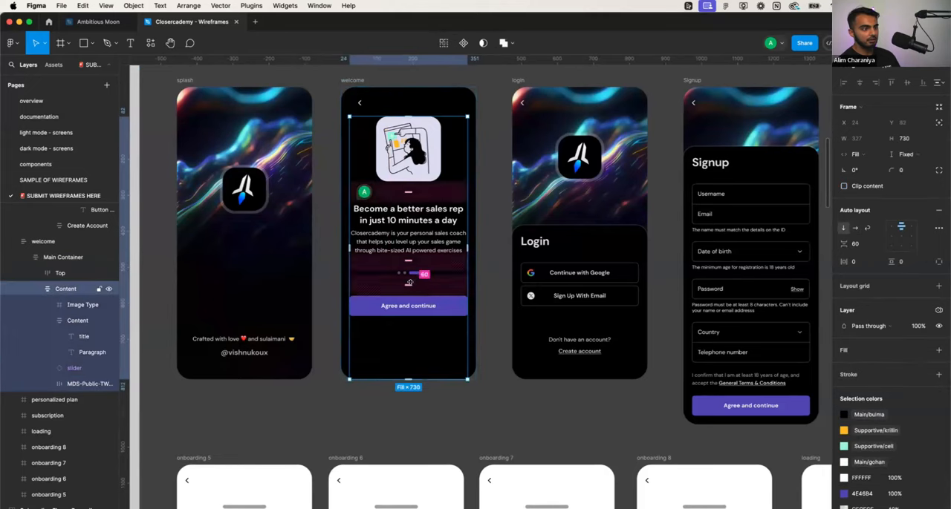
pyautogui.moveTo(409, 282); pyautogui.dragTo(408, 318)
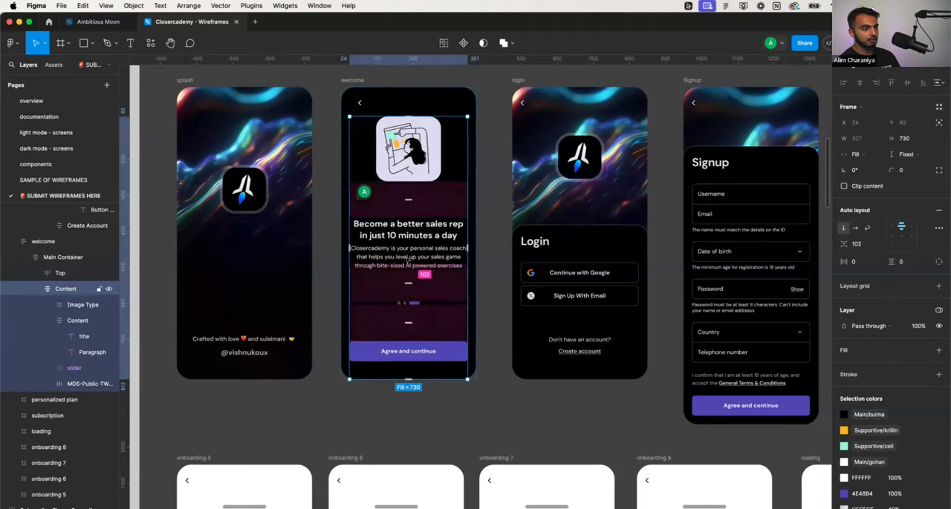
pyautogui.press('super+z')
pyautogui.click(494, 325)
pyautogui.click(446, 307)
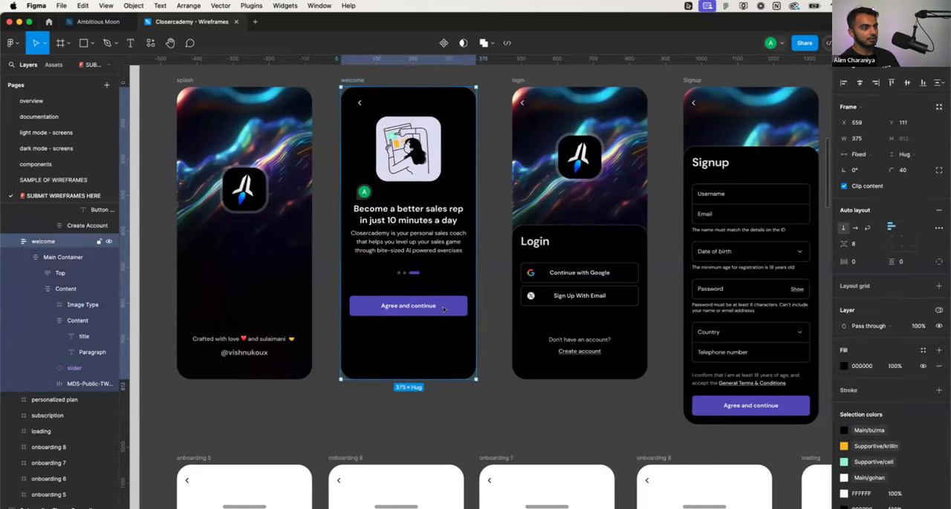
pyautogui.doubleClick(445, 307)
pyautogui.doubleClick(446, 308)
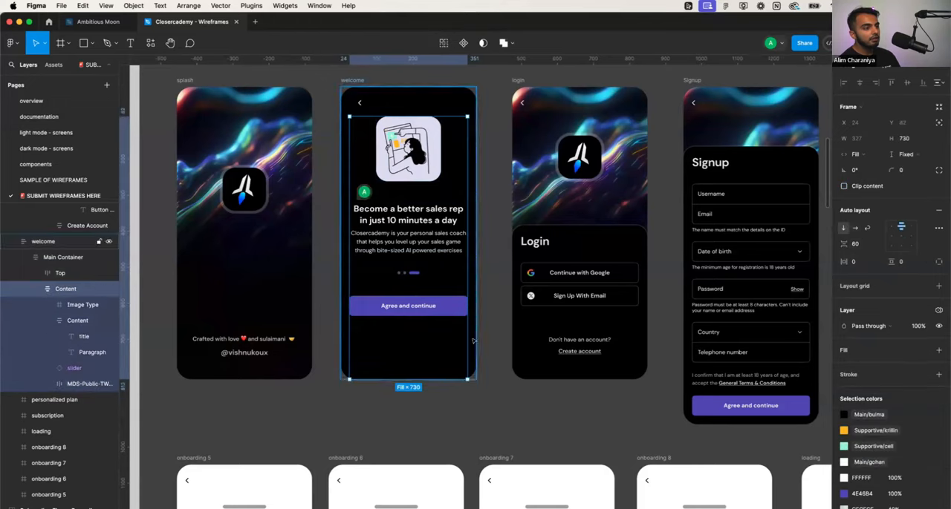
pyautogui.press('Escape')
pyautogui.scroll(-2, 488, 331)
pyautogui.hscroll(3, 488, 331)
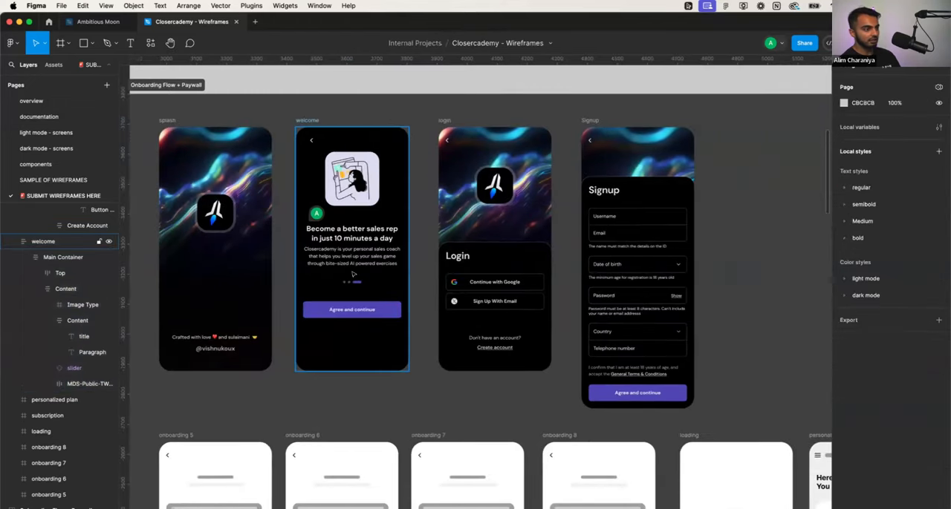
# - Insert an empty spacer frame between the slider dots and the button in the welcome screen's content frame, moving the button lower
pyautogui.scroll(3, 353, 332)
pyautogui.click(353, 331)
pyautogui.doubleClick(353, 332)
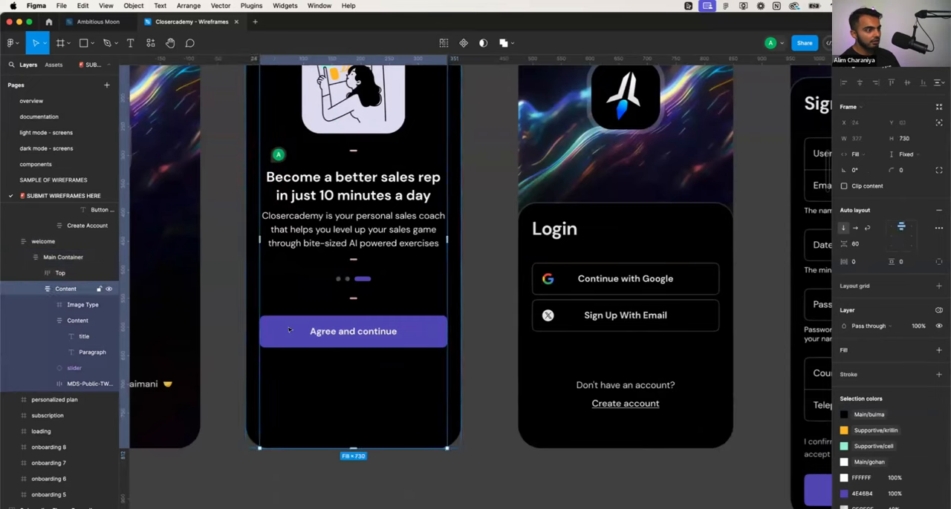
pyautogui.doubleClick(353, 331)
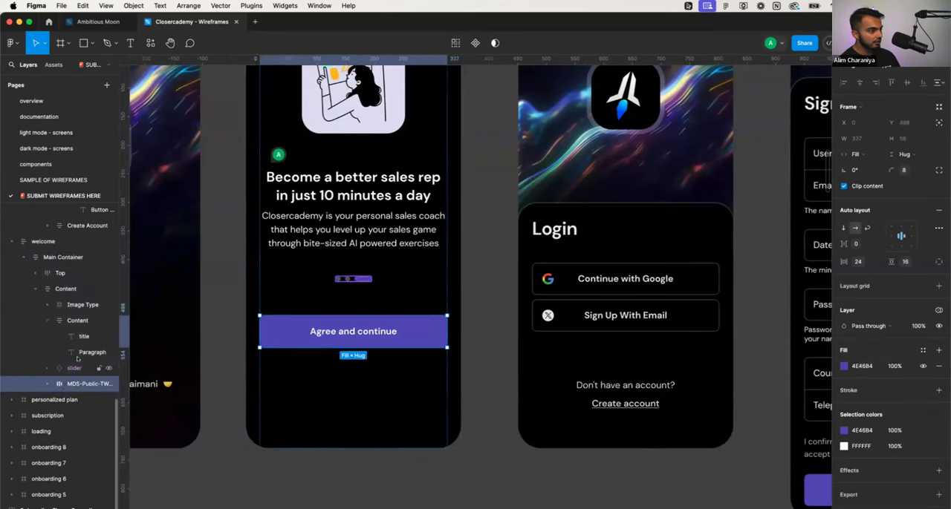
pyautogui.click(47, 318)
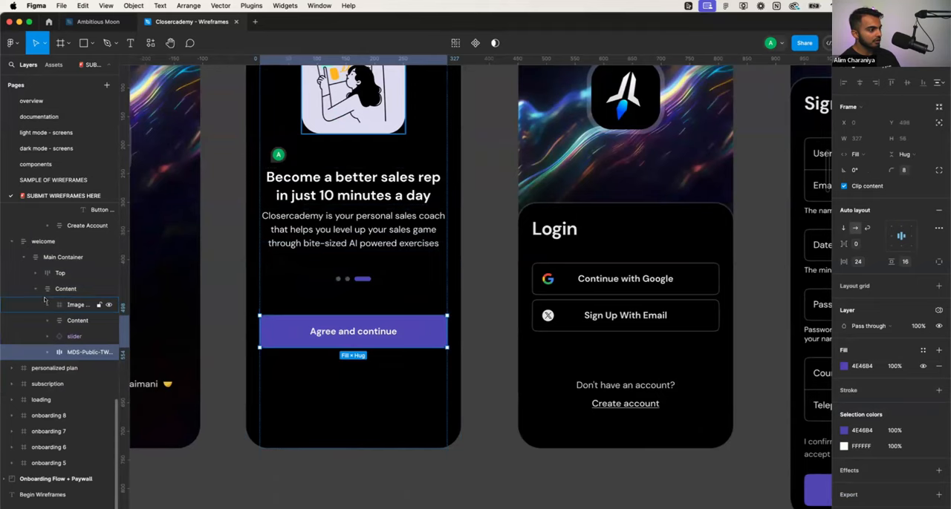
pyautogui.click(36, 289)
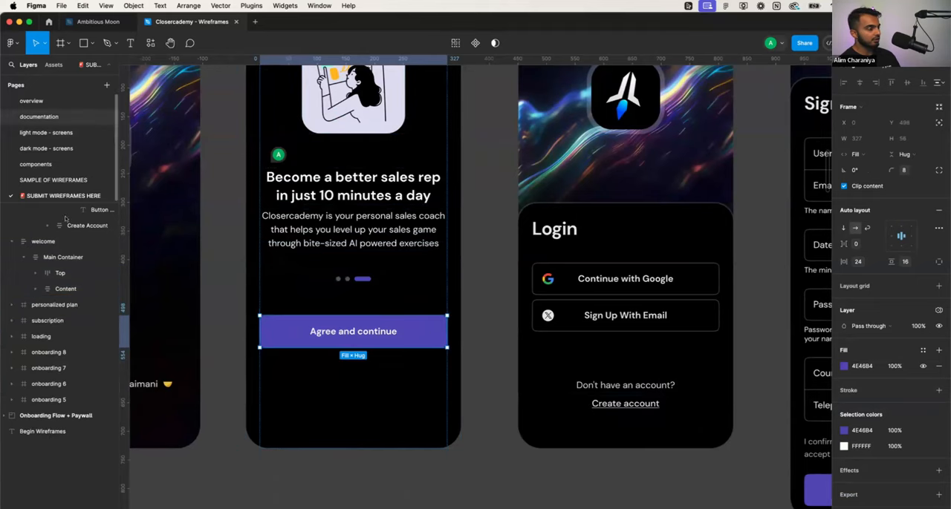
pyautogui.click(60, 44)
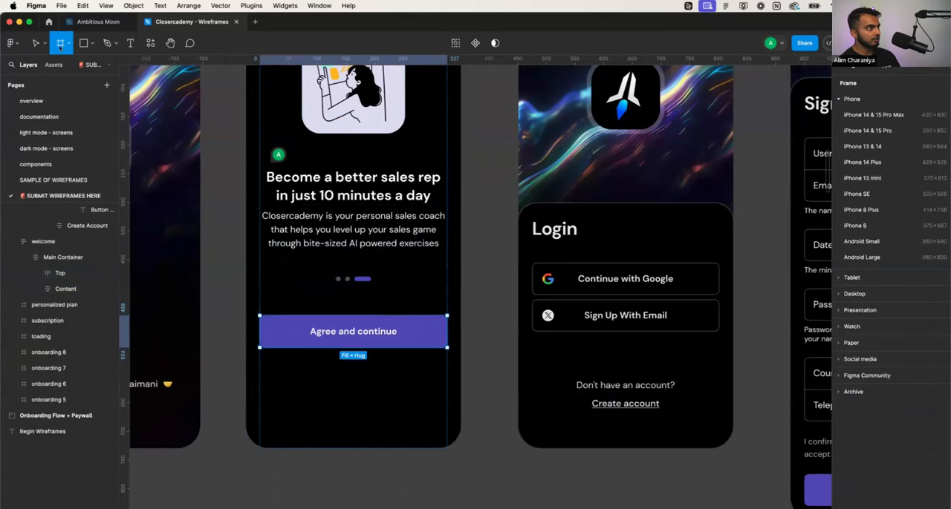
pyautogui.moveTo(345, 390); pyautogui.dragTo(444, 407)
pyautogui.moveTo(298, 332); pyautogui.dragTo(309, 402)
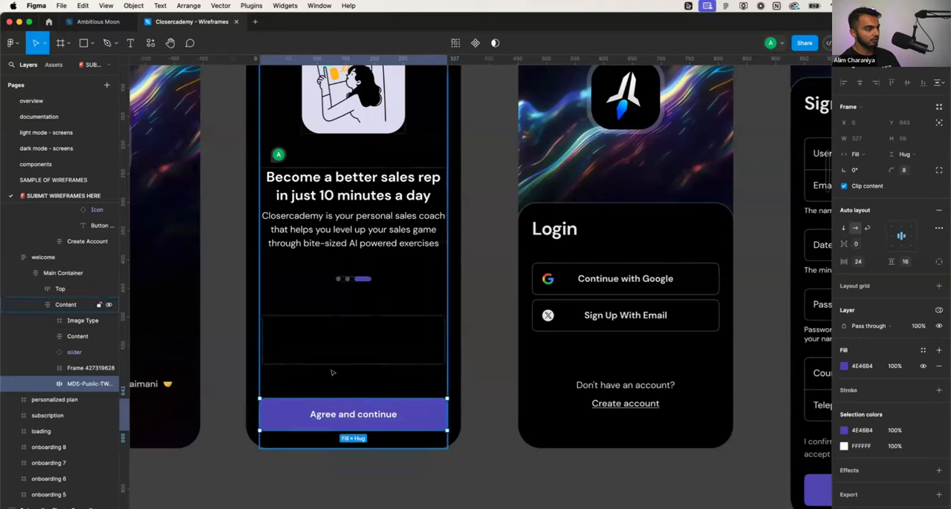
pyautogui.click(333, 374)
pyautogui.click(482, 339)
# - Delete the back arrow icon from the welcome screen's top bar
pyautogui.scroll(-1, 481, 339)
pyautogui.scroll(-2, 482, 339)
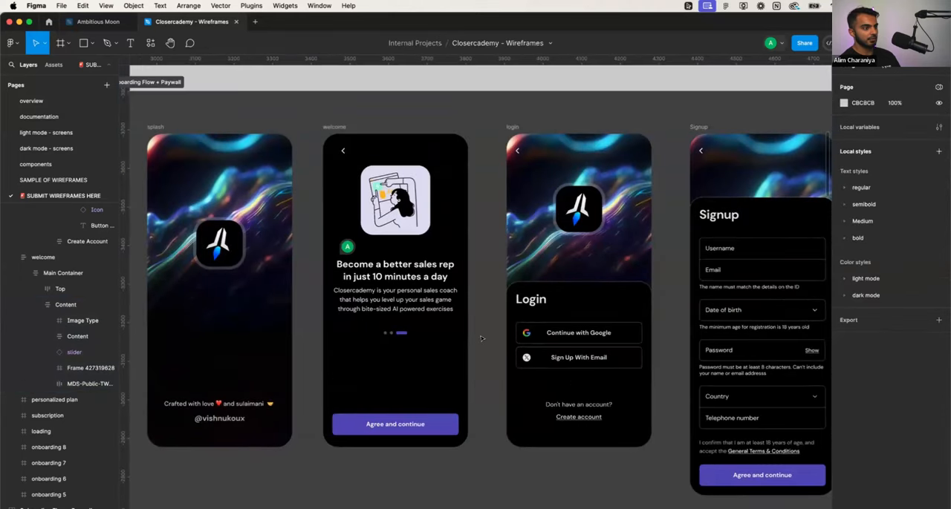
pyautogui.scroll(-1, 481, 338)
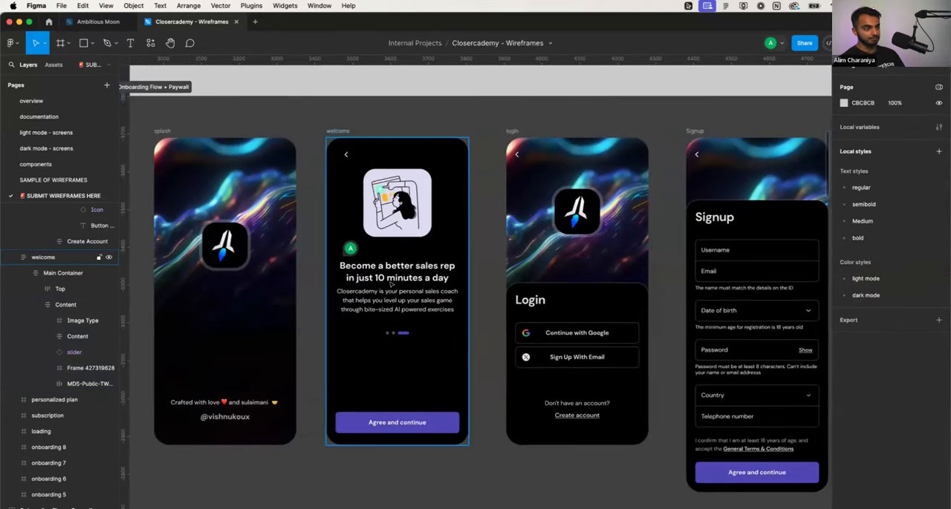
pyautogui.doubleClick(345, 156)
pyautogui.doubleClick(345, 156)
pyautogui.doubleClick(345, 156)
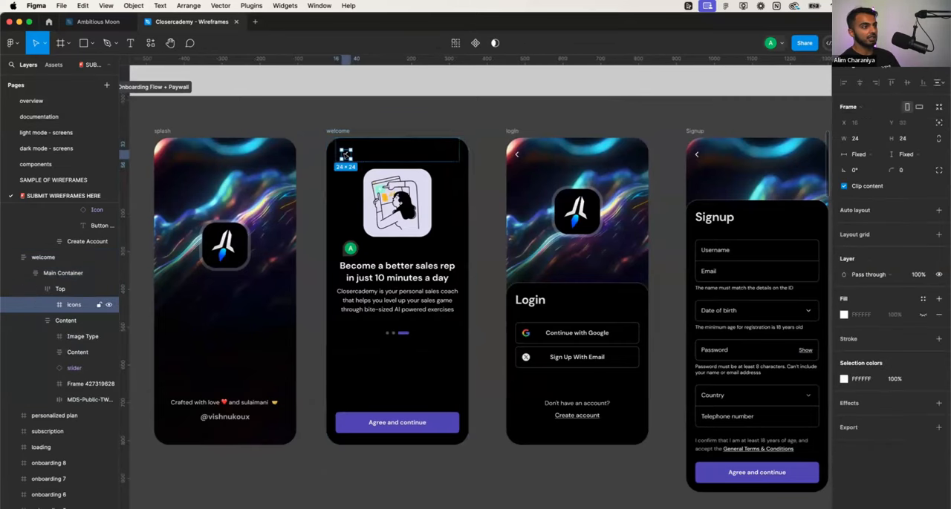
pyautogui.press('Delete')
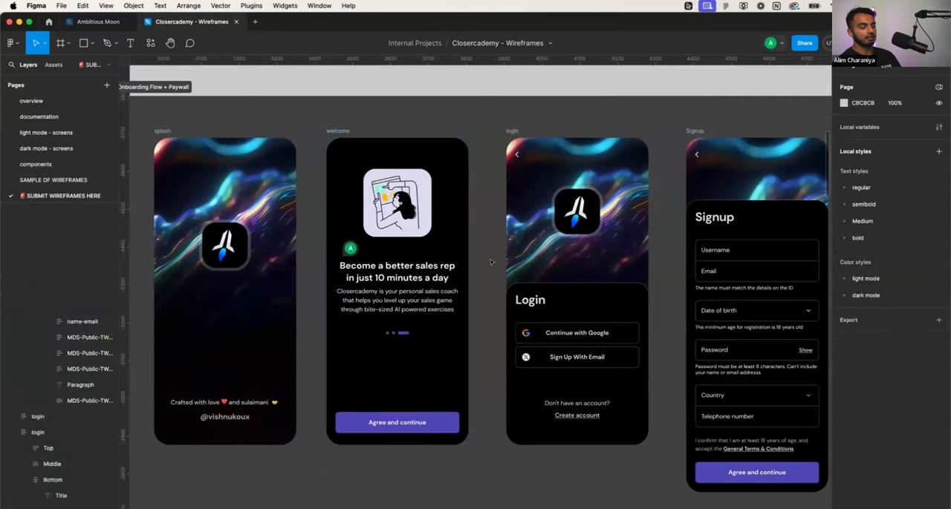
# - Add the comment "replace the icon" to the welcome screen's illustration
pyautogui.click(471, 245)
pyautogui.hscroll(1, 457, 312)
pyautogui.hscroll(1, 450, 350)
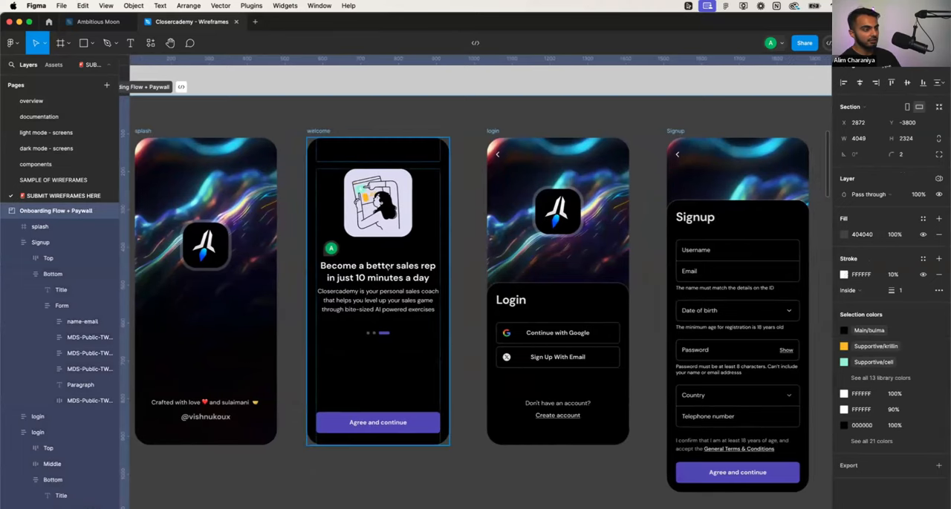
pyautogui.doubleClick(378, 205)
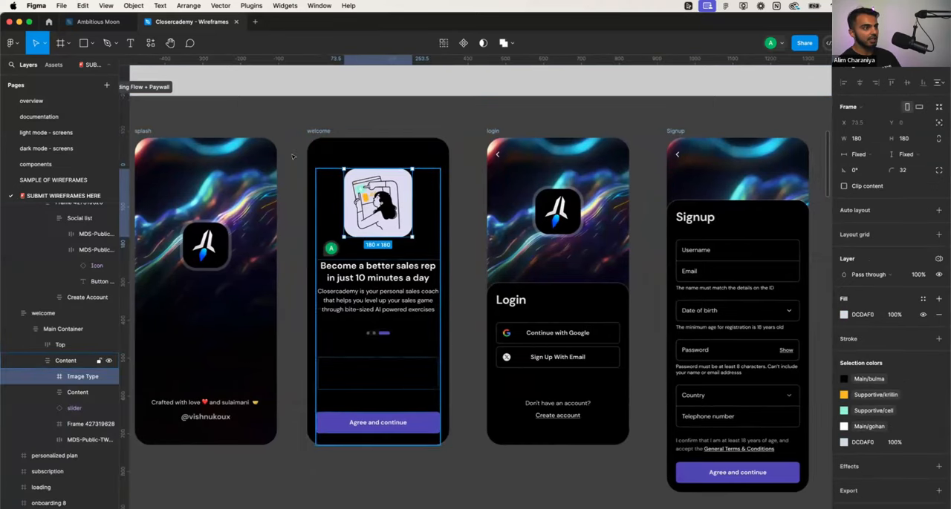
pyautogui.click(189, 42)
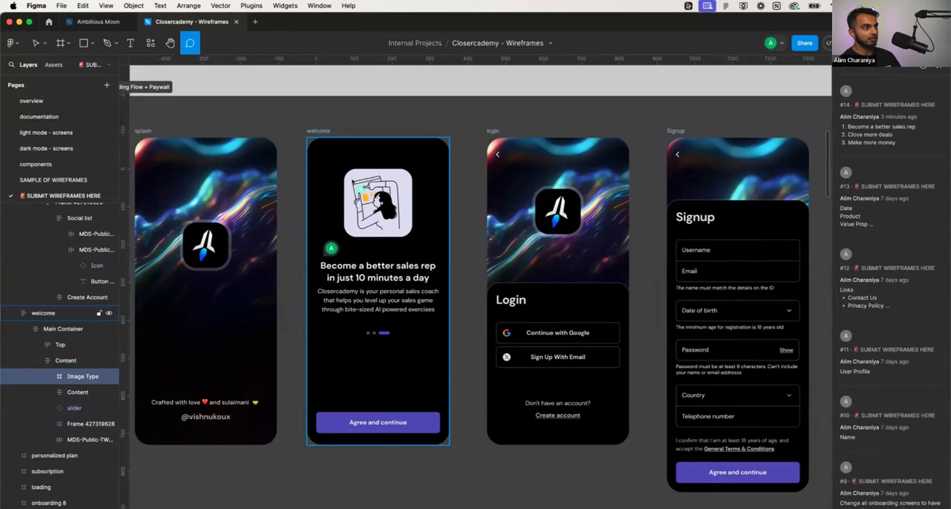
pyautogui.click(353, 181)
pyautogui.write('replace the icon')
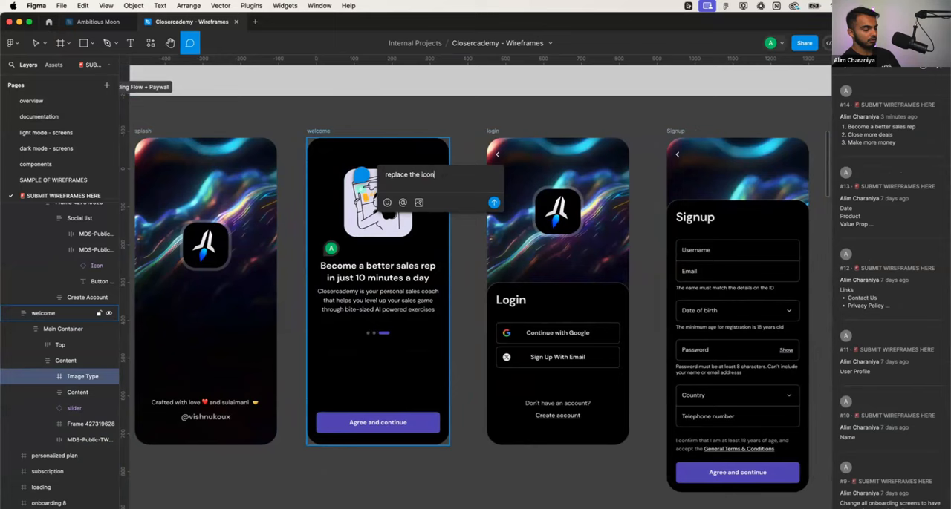
pyautogui.press('Return')
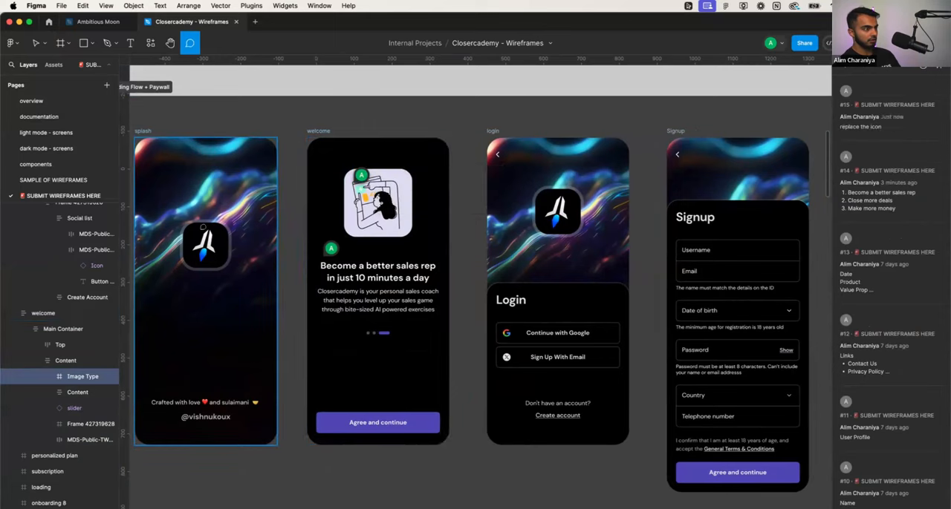
# - Add the comment "replace icon" to the rocket logo on the splash screen
pyautogui.click(193, 236)
pyautogui.write('replace ico')
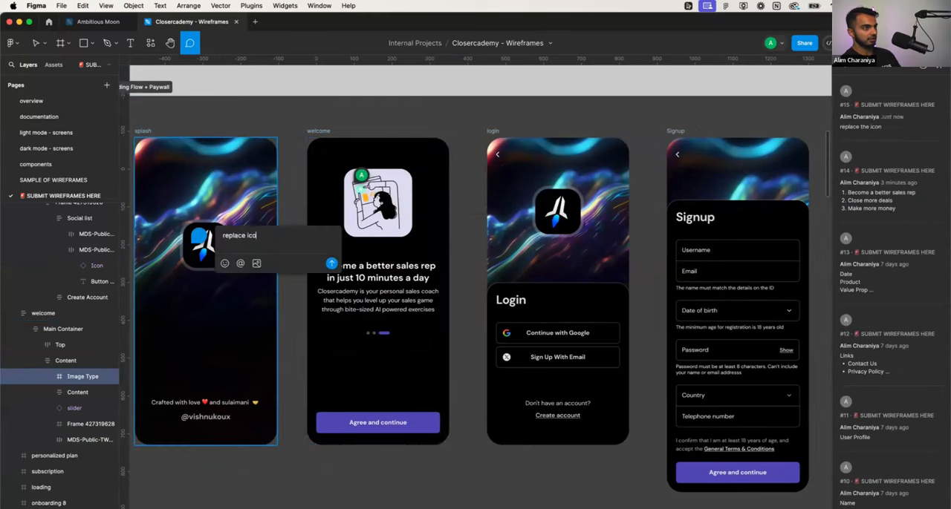
pyautogui.write('n')
pyautogui.press('Return')
pyautogui.scroll(-3, 570, 215)
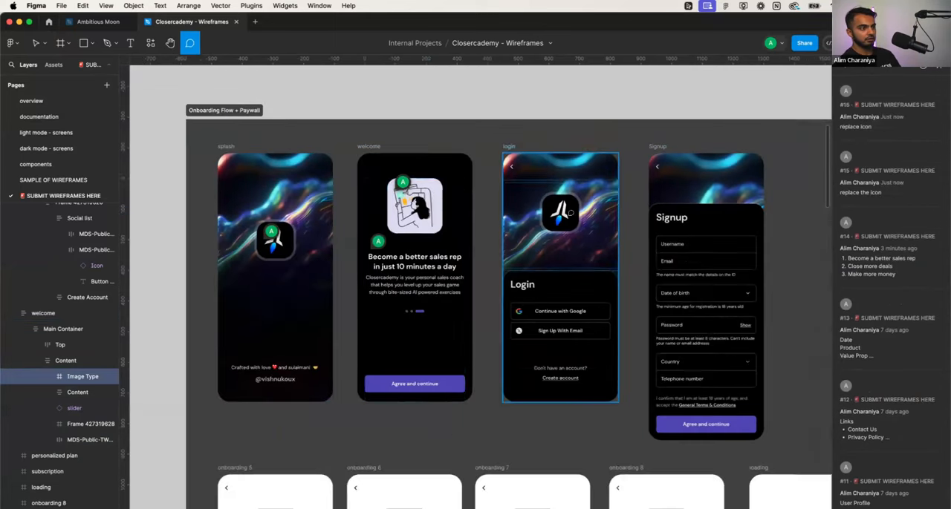
pyautogui.press('v')
# - Change the label of the welcome screen's button to "Continue"
pyautogui.scroll(-3, 568, 226)
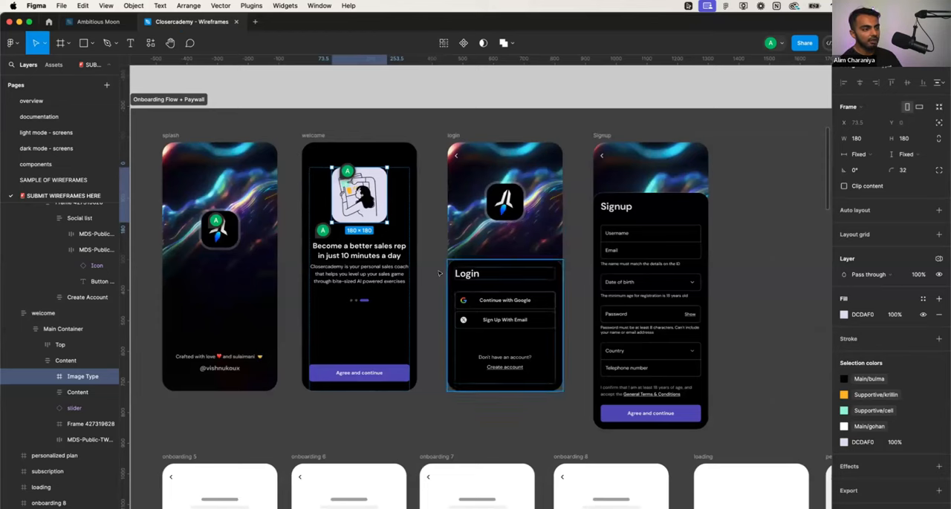
pyautogui.click(375, 373)
pyautogui.doubleClick(375, 372)
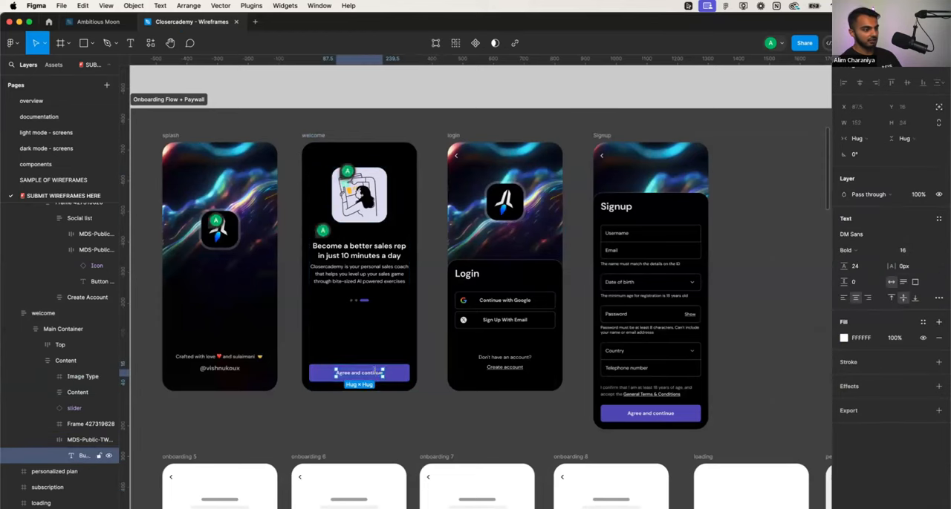
pyautogui.write('Co')
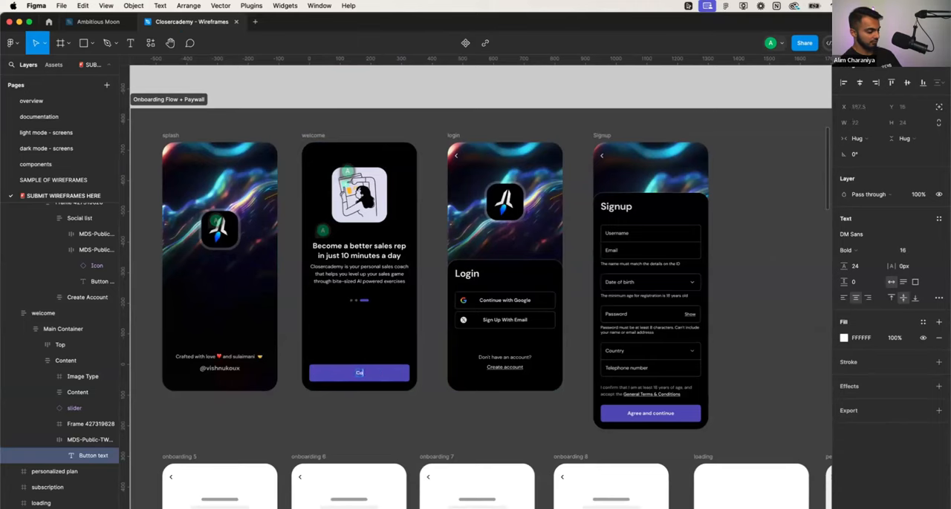
pyautogui.write('ntinue')
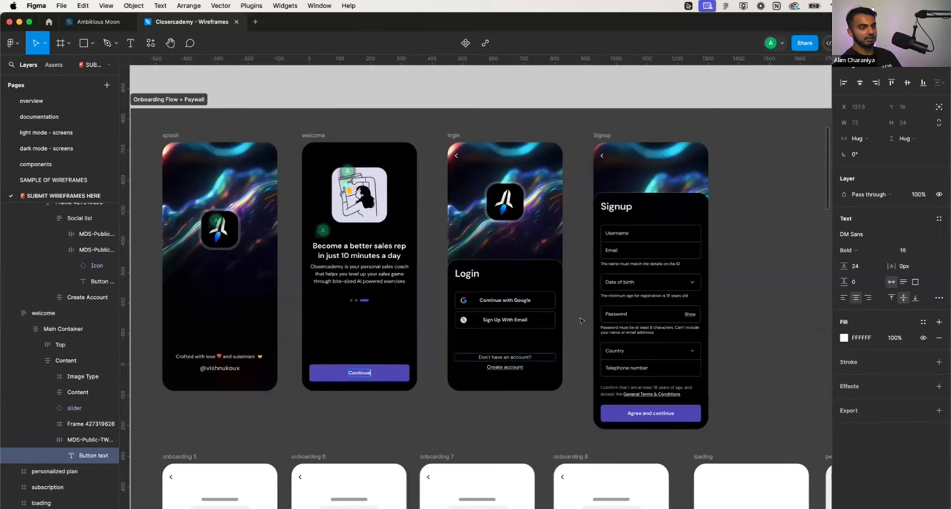
pyautogui.press('Escape')
# - Change the login screen's title to "Login to Closercademy"
pyautogui.scroll(5, 547, 285)
pyautogui.scroll(2, 546, 290)
pyautogui.hscroll(2, 546, 289)
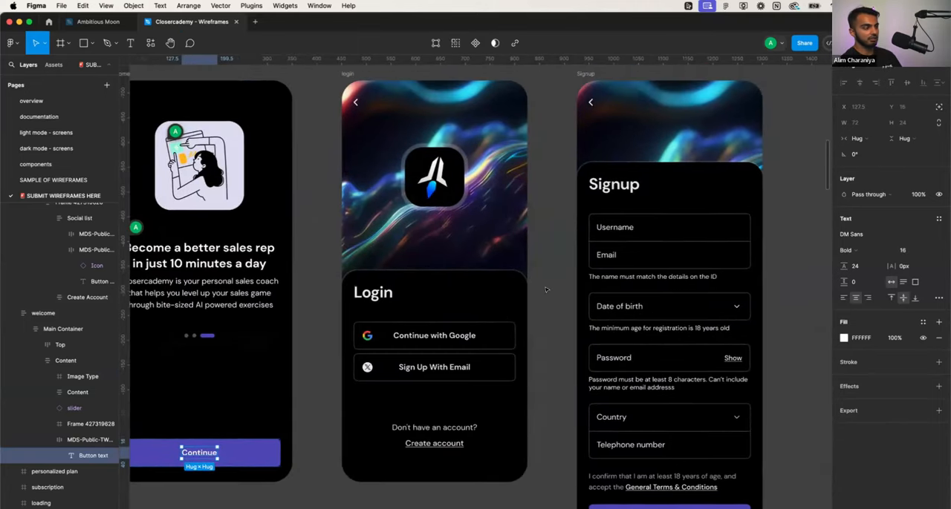
pyautogui.click(546, 289)
pyautogui.doubleClick(466, 334)
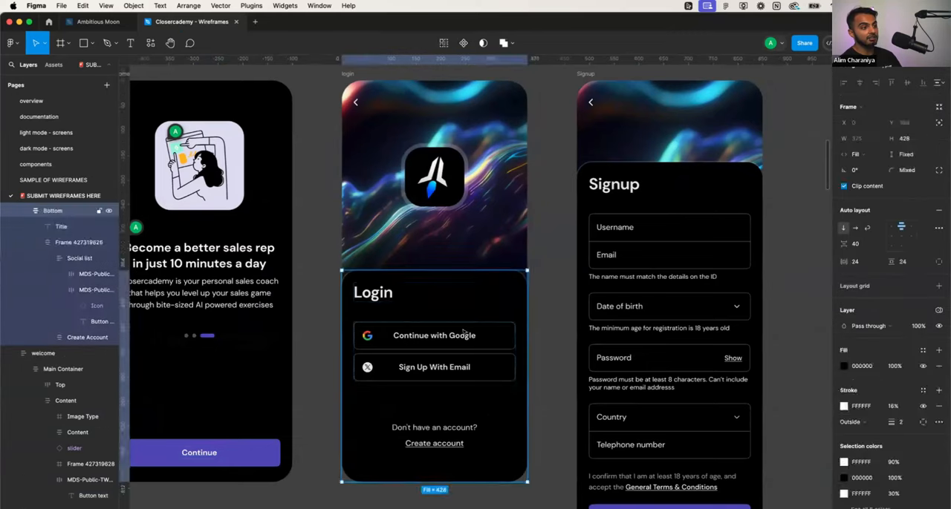
pyautogui.doubleClick(383, 292)
pyautogui.click(383, 293)
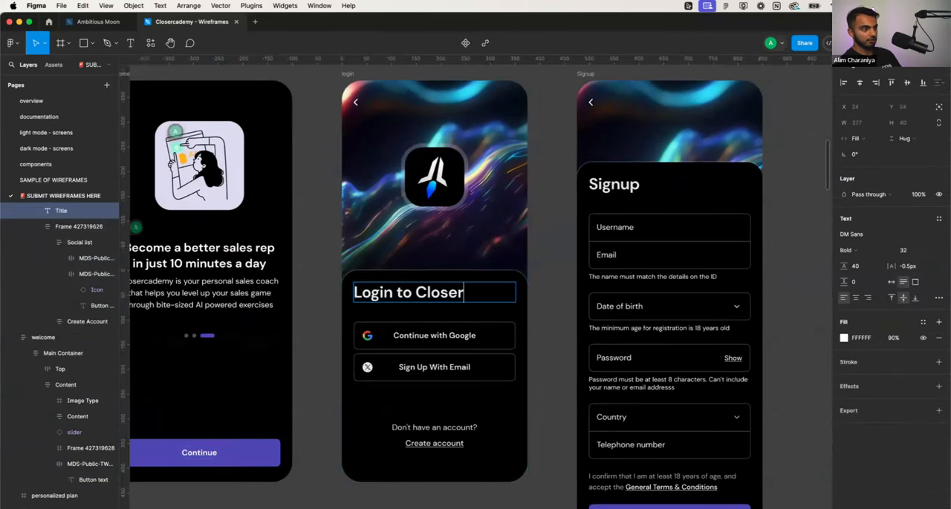
pyautogui.write('demuy')
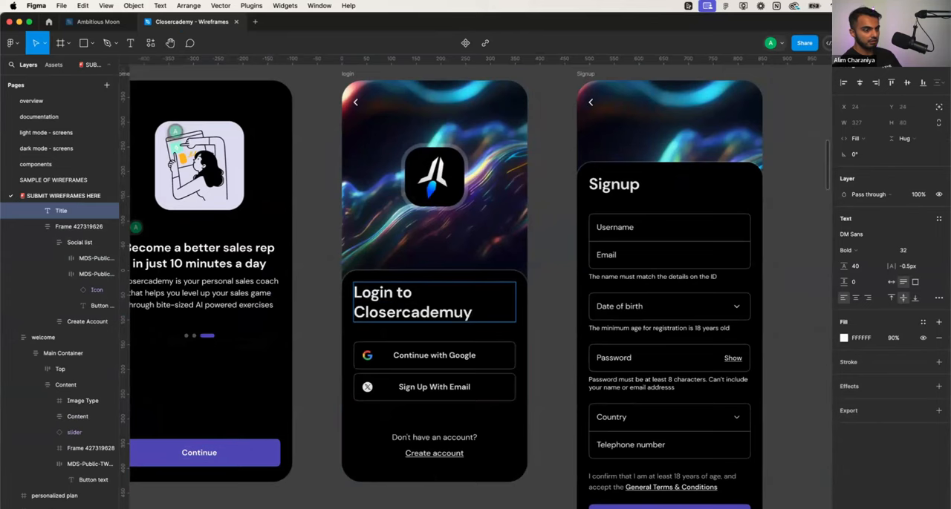
pyautogui.press('BackSpace')
pyautogui.press('BackSpace')
pyautogui.write('y')
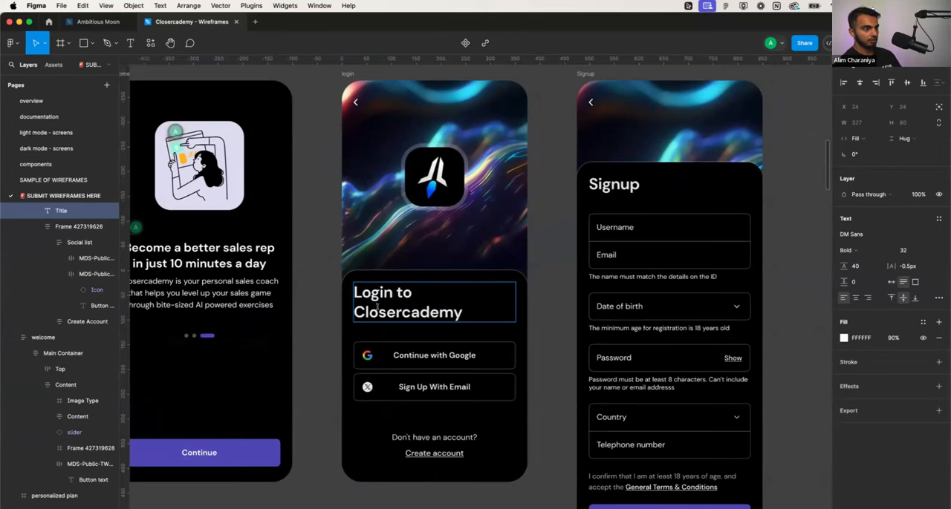
pyautogui.click(569, 300)
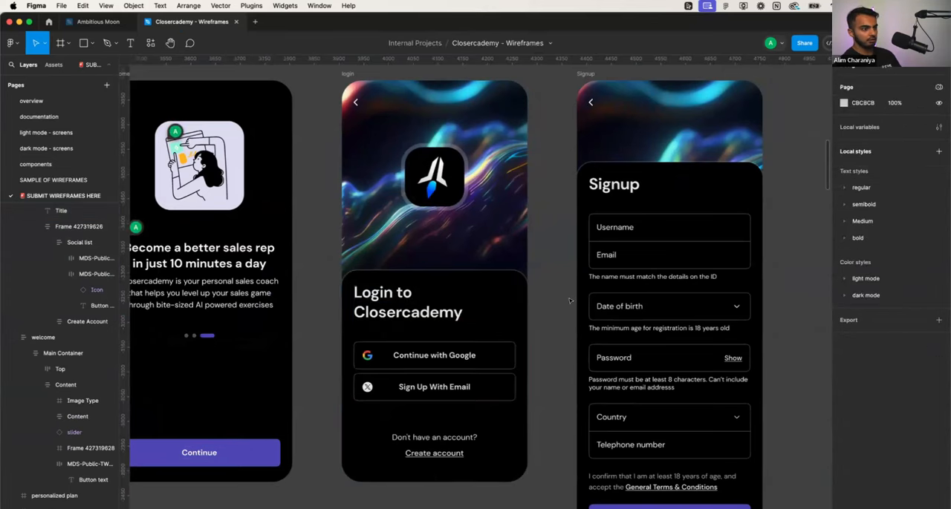
# - Inspect the X icon on the login screen's Sign Up With Email button, and switch to the Ambitious Moon file
pyautogui.click(489, 354)
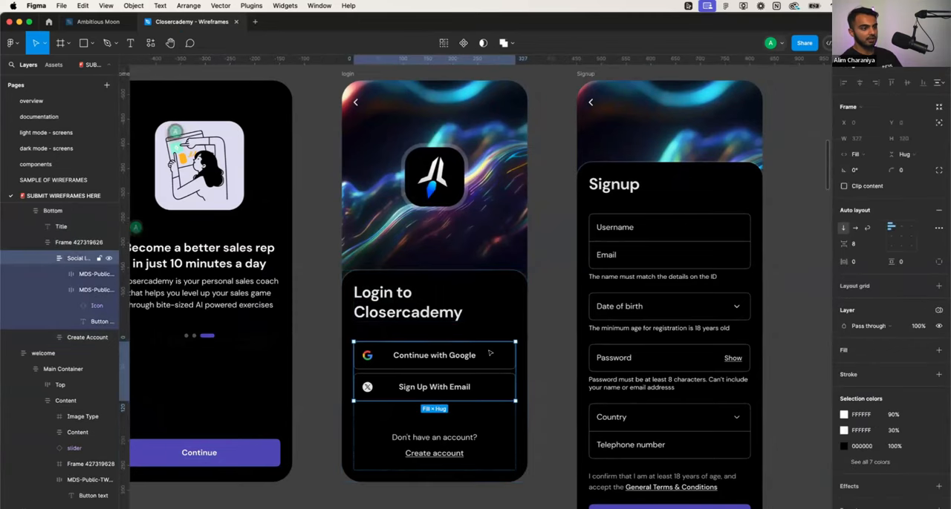
pyautogui.doubleClick(457, 392)
pyautogui.doubleClick(366, 387)
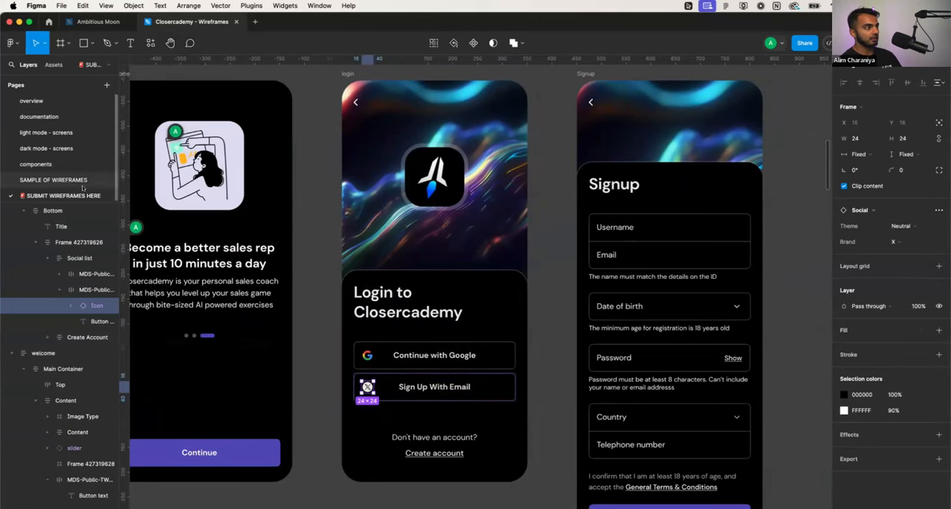
pyautogui.moveTo(75, 202); pyautogui.dragTo(75, 272)
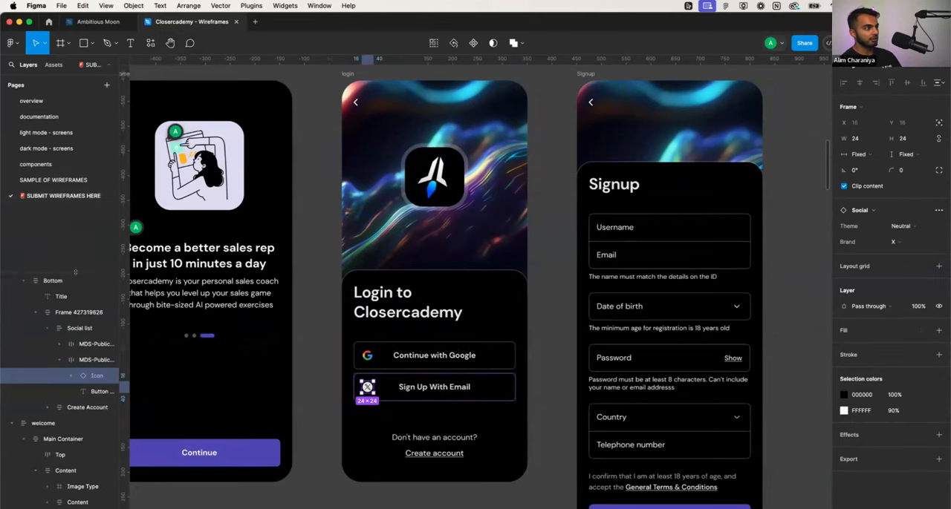
pyautogui.scroll(5, 395, 394)
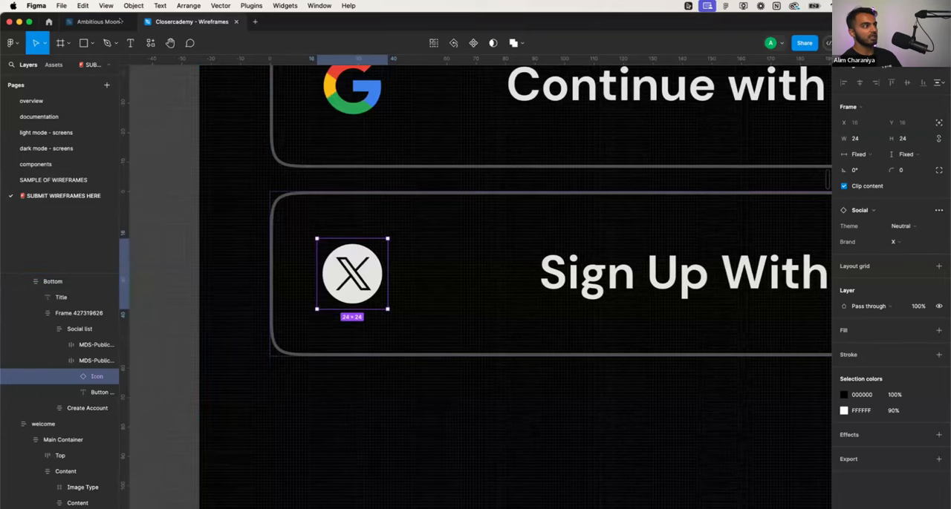
pyautogui.click(93, 22)
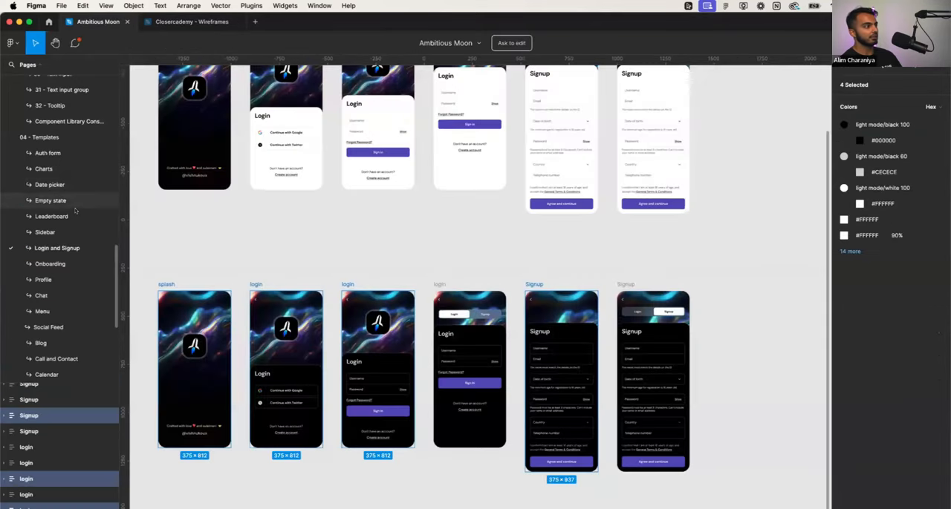
# - Copy the 24px stroke envelope icon from the Mail set on the Ambitious Moon Icons page
pyautogui.scroll(10, 75, 211)
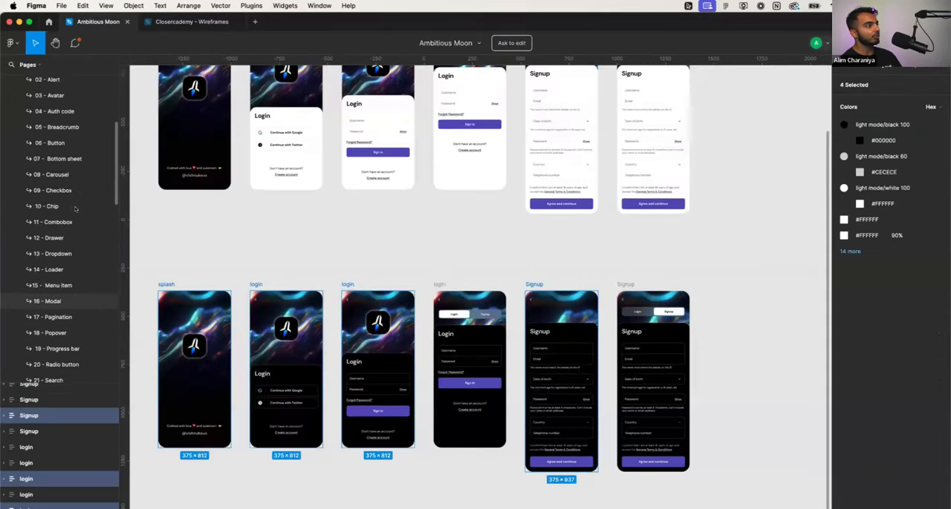
pyautogui.scroll(4, 74, 208)
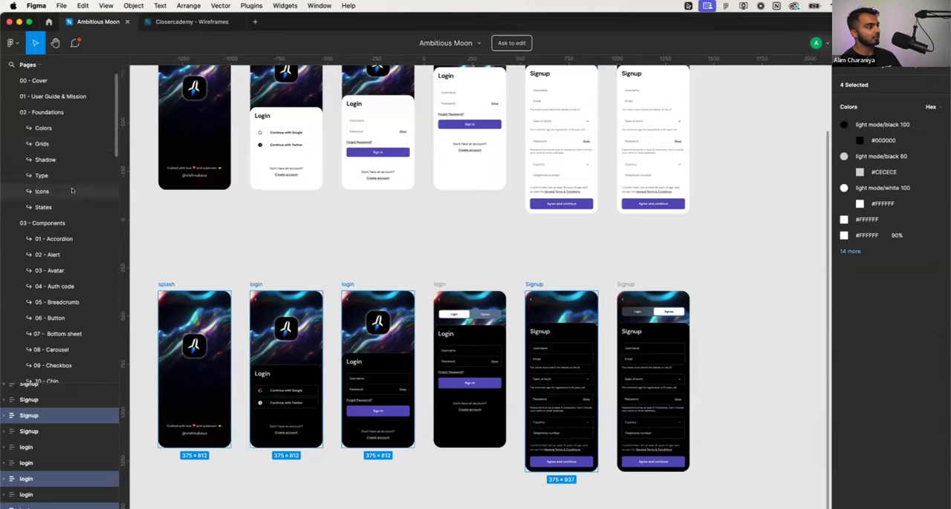
pyautogui.click(42, 189)
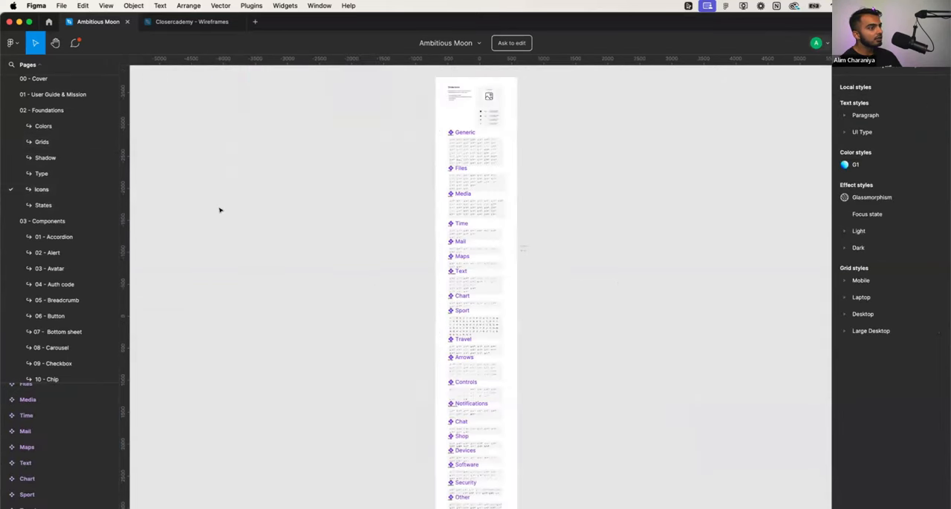
pyautogui.scroll(10, 436, 235)
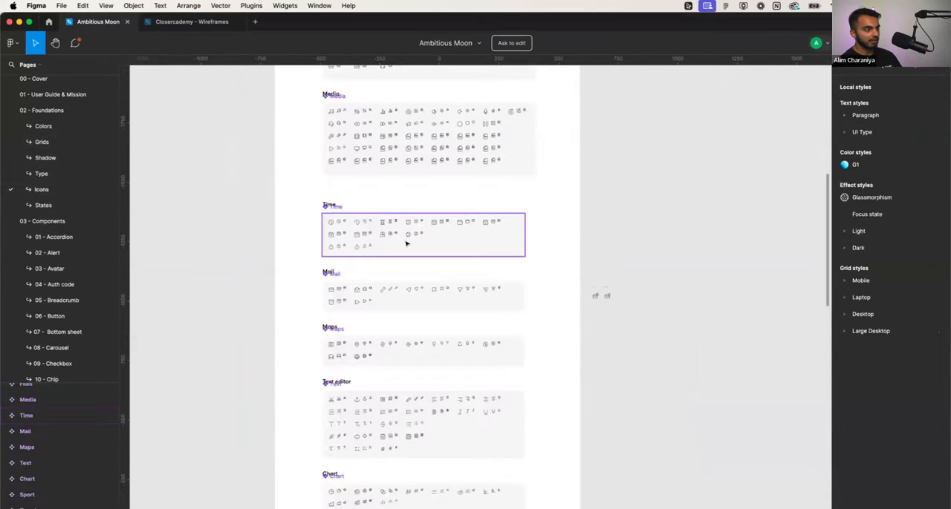
pyautogui.scroll(8, 338, 284)
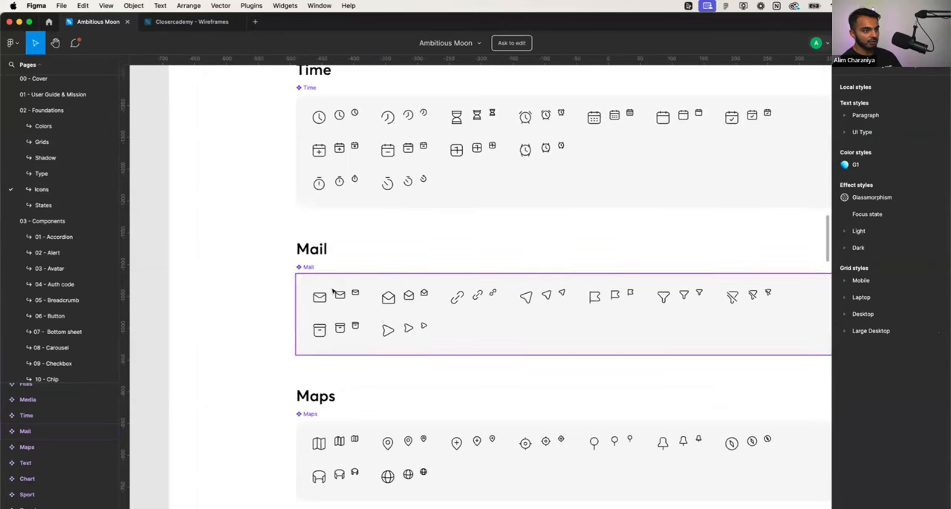
pyautogui.scroll(3, 333, 292)
pyautogui.click(307, 302)
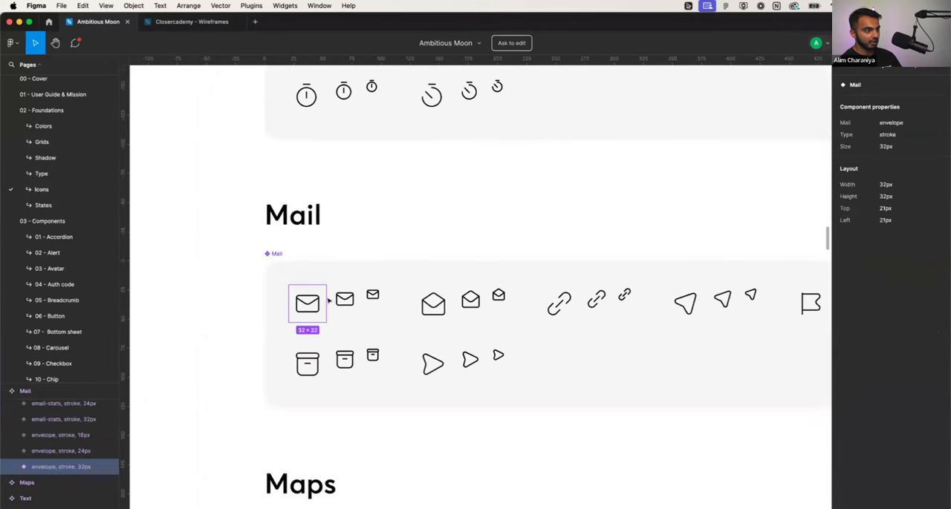
pyautogui.click(339, 300)
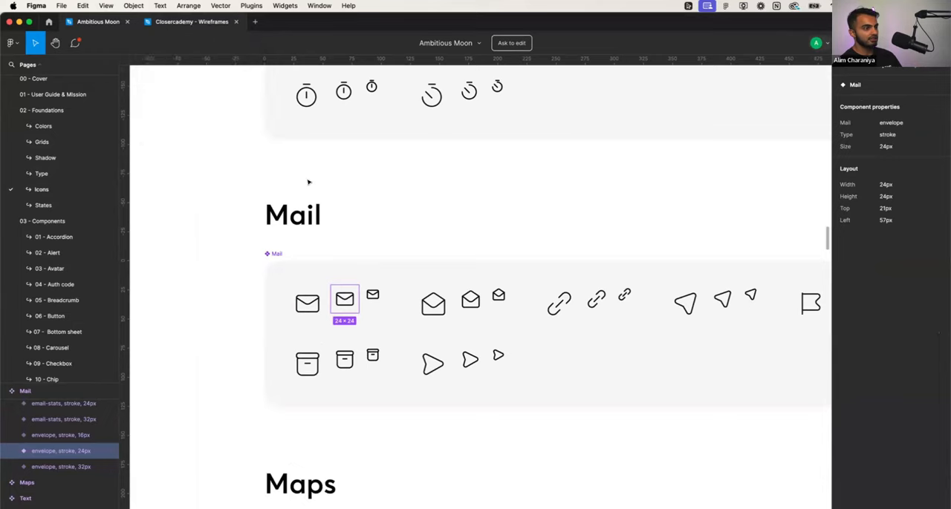
# - Replace the X icon on the Closercademy login screen's Sign Up With Email button with the copied envelope icon, coloured white 100
pyautogui.hotkey('ctrl', 'Tab')
pyautogui.press('super+v')
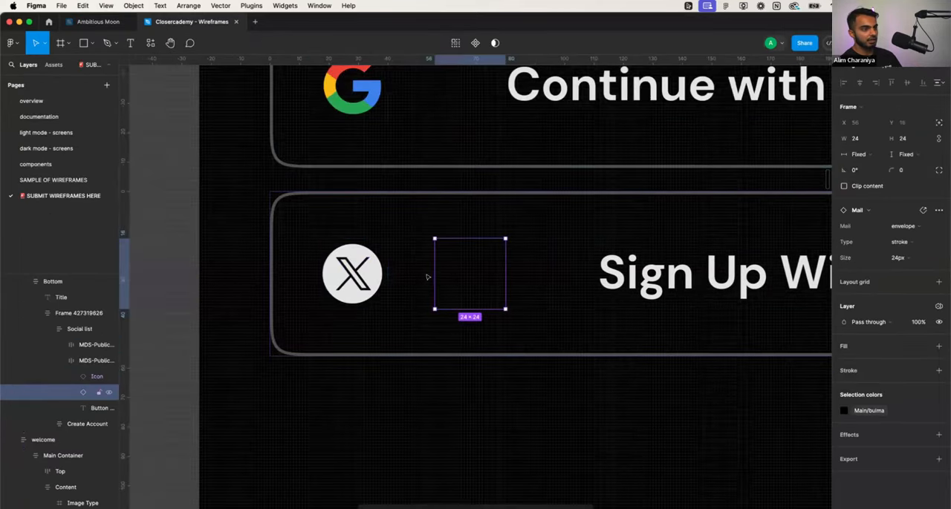
pyautogui.click(844, 411)
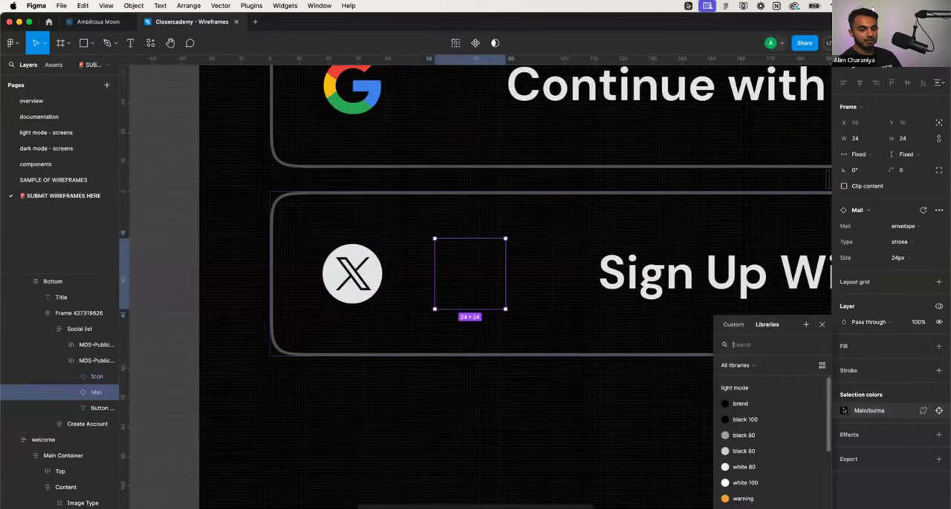
pyautogui.click(762, 479)
pyautogui.click(352, 285)
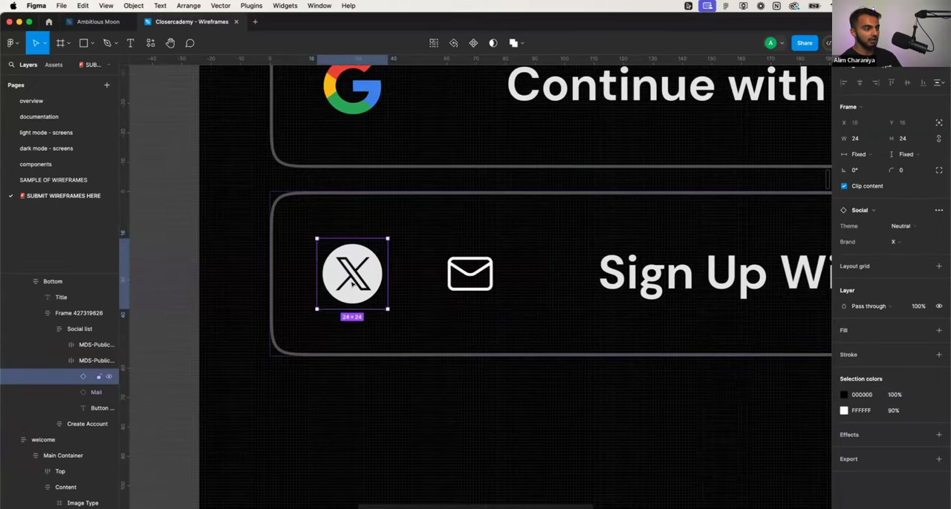
pyautogui.press('Delete')
# - Change the label of the login screen's Google button to "Sign Up with Google"
pyautogui.scroll(-3, 356, 353)
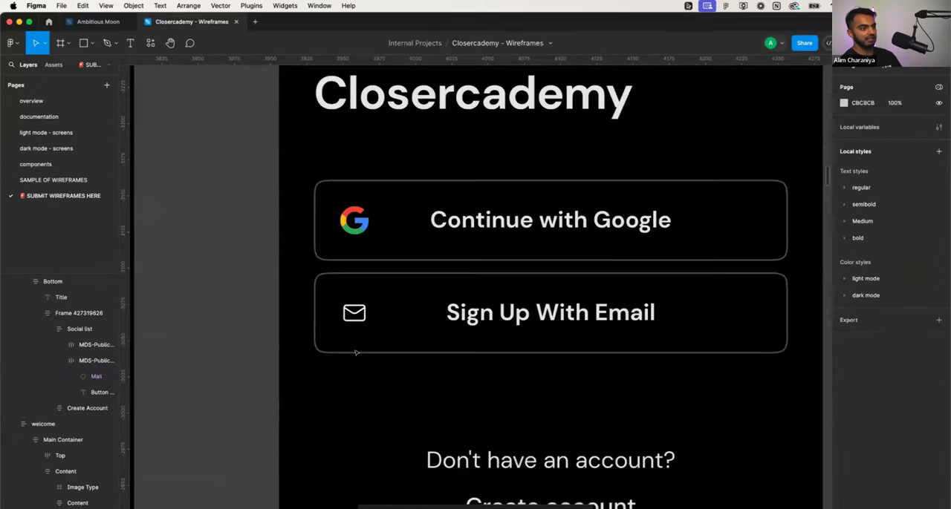
pyautogui.scroll(-3, 237, 325)
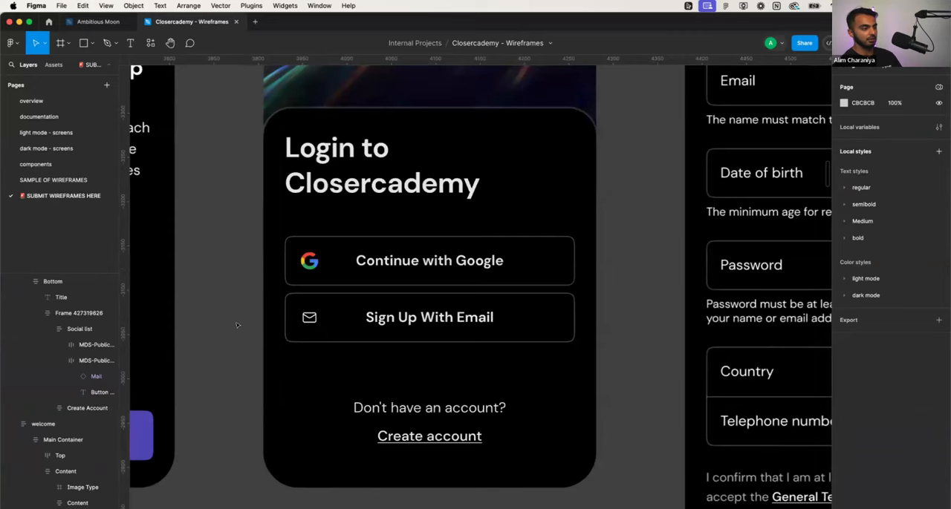
pyautogui.scroll(-3, 237, 325)
pyautogui.scroll(-3, 236, 325)
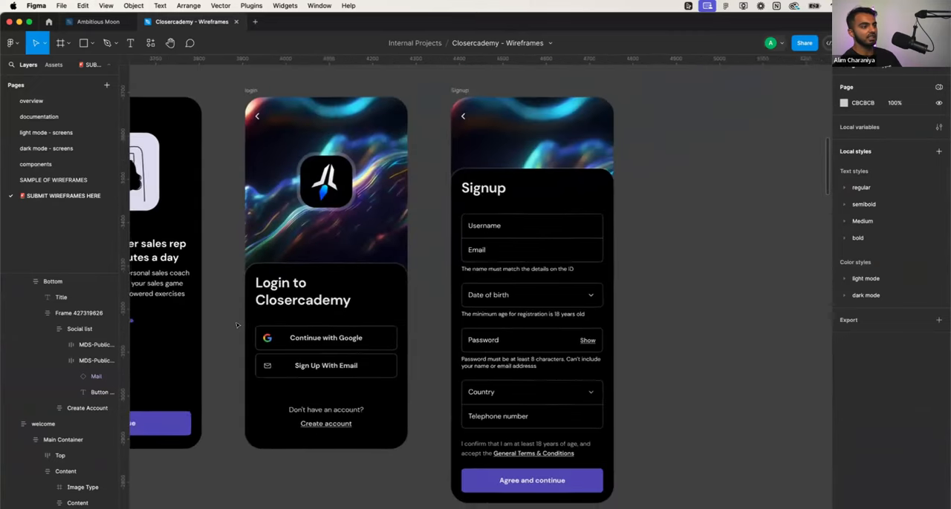
pyautogui.hscroll(-3, 237, 325)
pyautogui.click(473, 368)
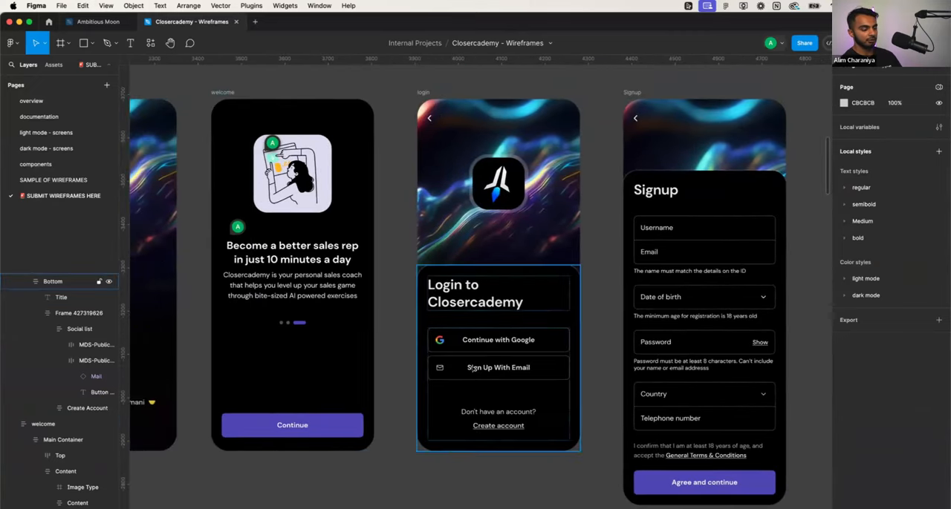
pyautogui.scroll(5, 502, 341)
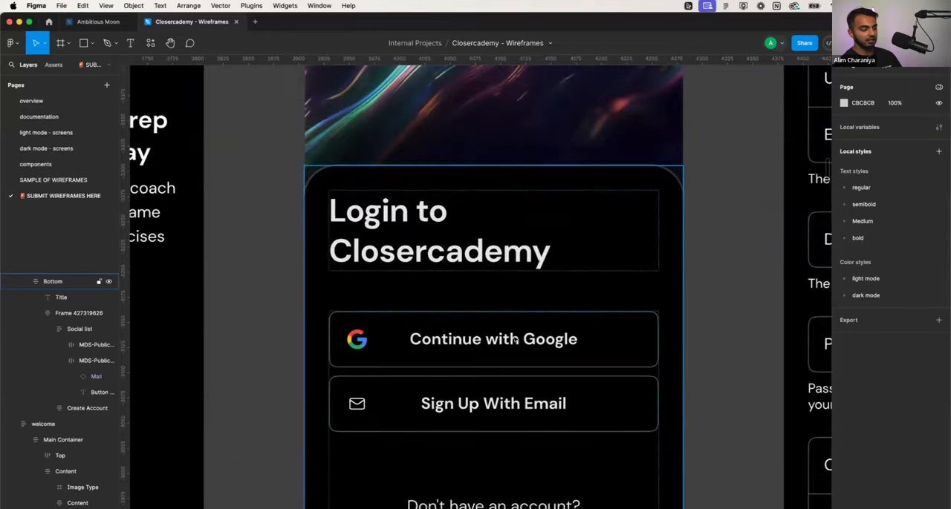
pyautogui.scroll(-5, 514, 339)
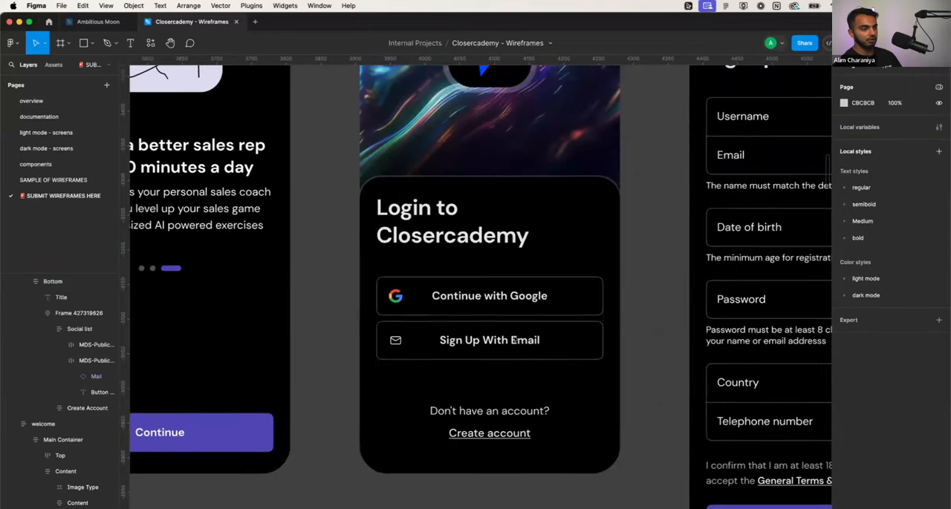
pyautogui.doubleClick(497, 299)
pyautogui.doubleClick(498, 300)
pyautogui.doubleClick(498, 299)
pyautogui.doubleClick(470, 297)
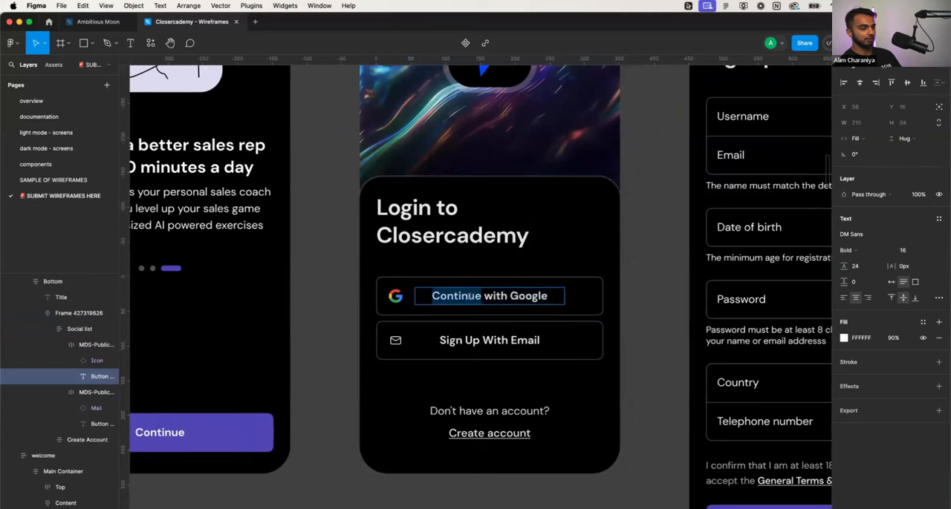
pyautogui.write('Sign u')
pyautogui.press('BackSpace')
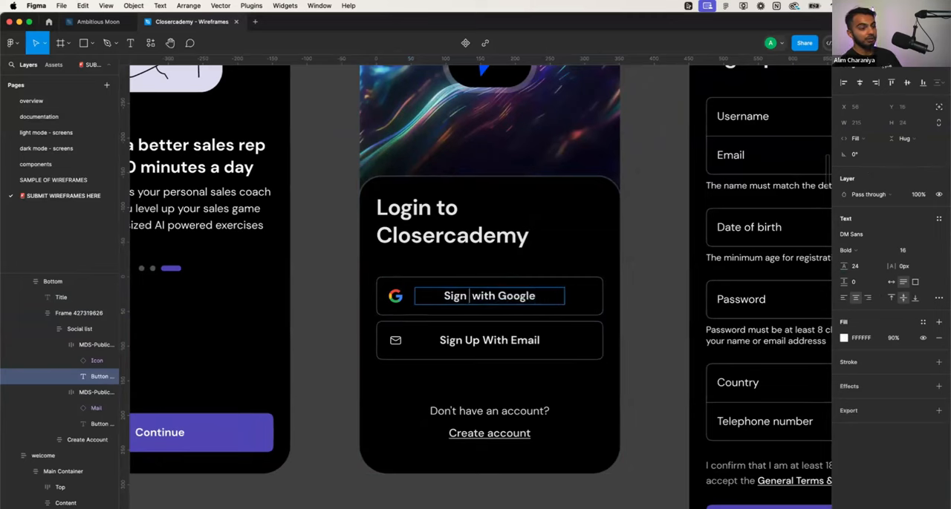
pyautogui.write('Up')
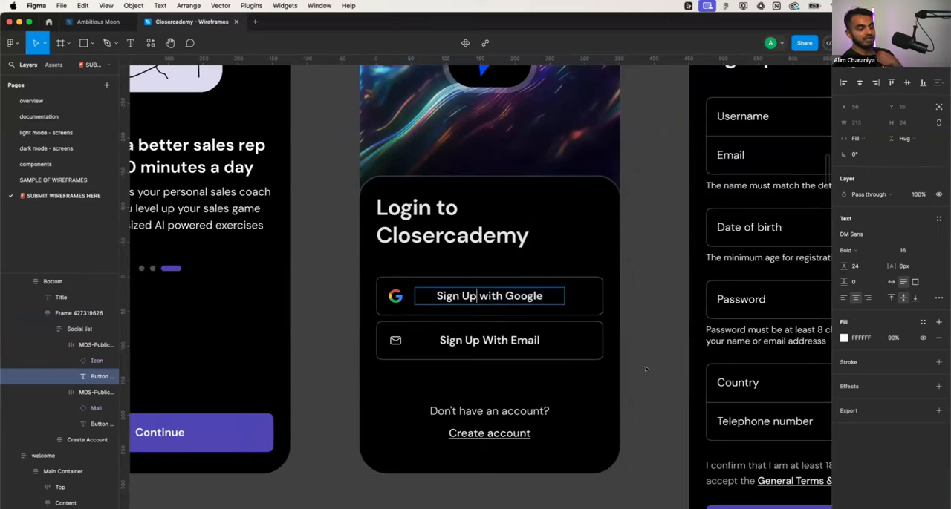
pyautogui.click(633, 370)
# - Replace the account question beneath the login screen's buttons with "Already have an account?"
pyautogui.doubleClick(502, 411)
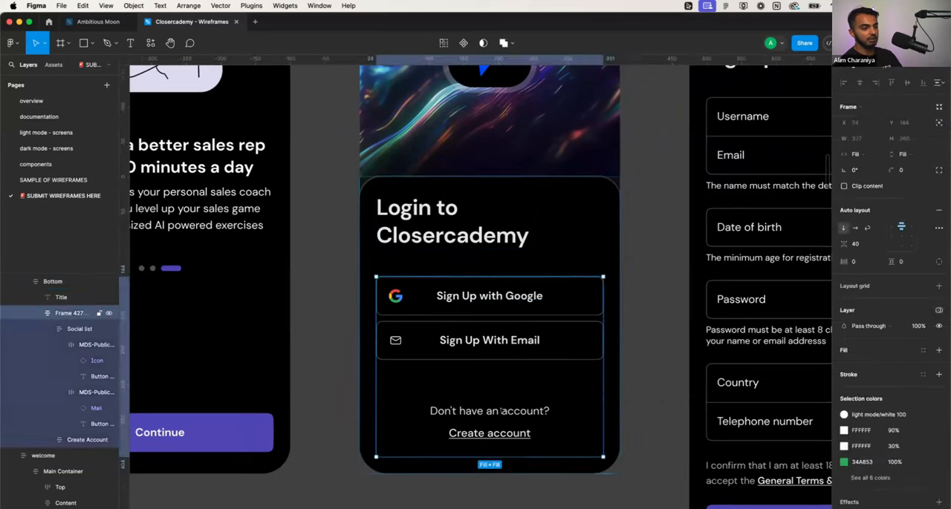
pyautogui.tripleClick(502, 411)
pyautogui.write('A')
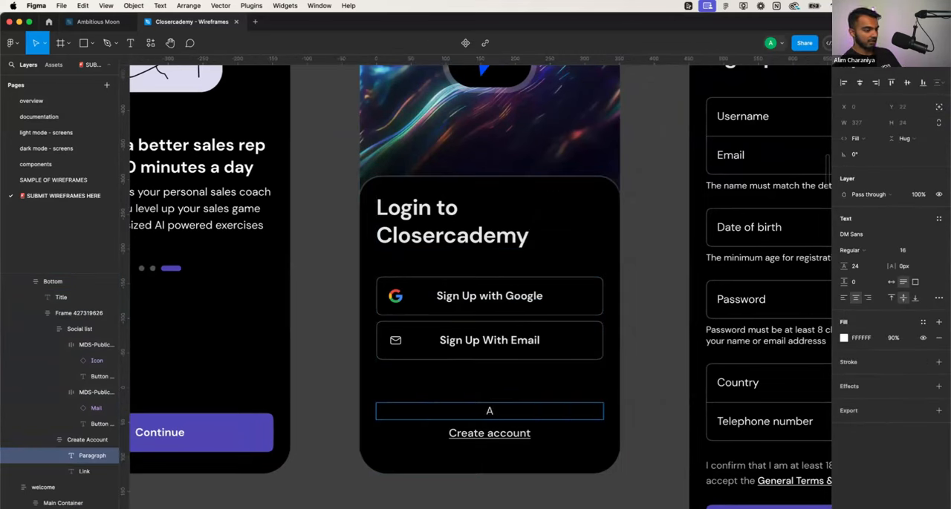
pyautogui.write('lready have an accoun')
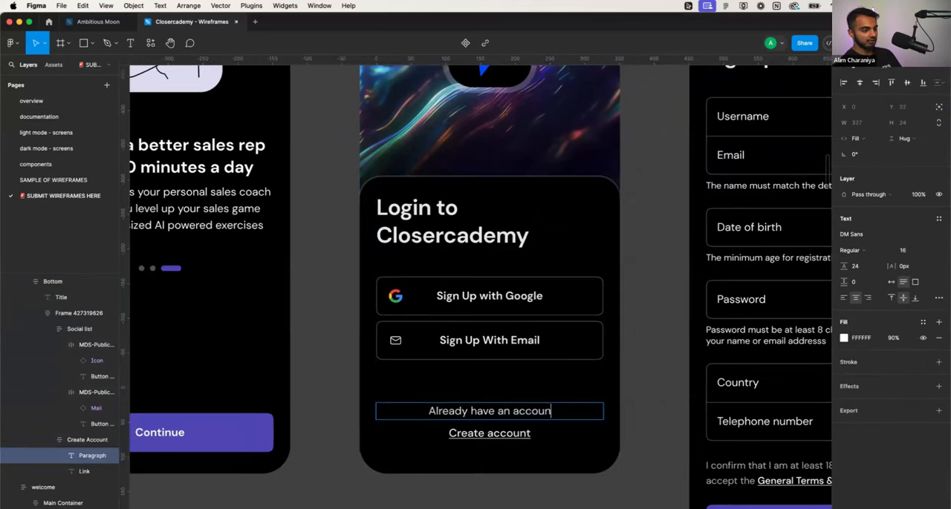
pyautogui.write('t?')
pyautogui.press('Escape')
# - Change the Create account link on the login screen to "Login to Existing Account"
pyautogui.press('Tab')
pyautogui.press('Return')
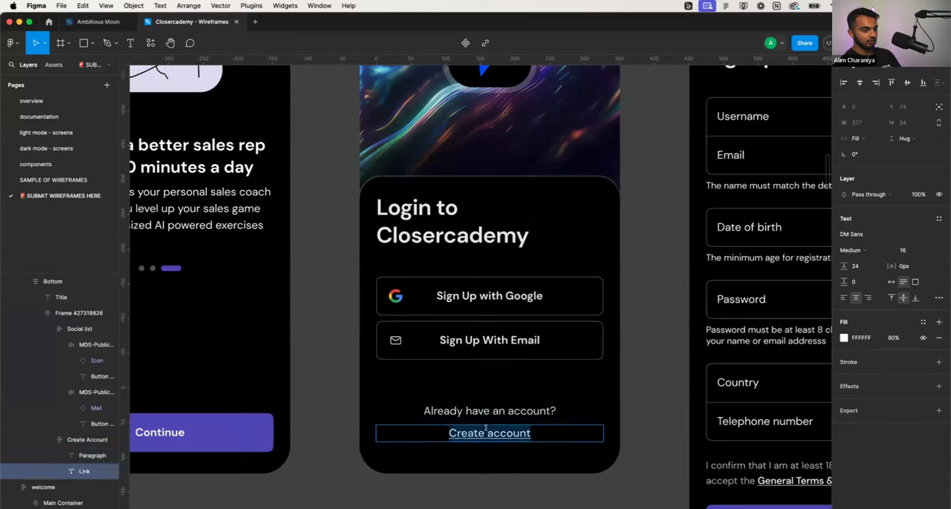
pyautogui.write('Login tExisting')
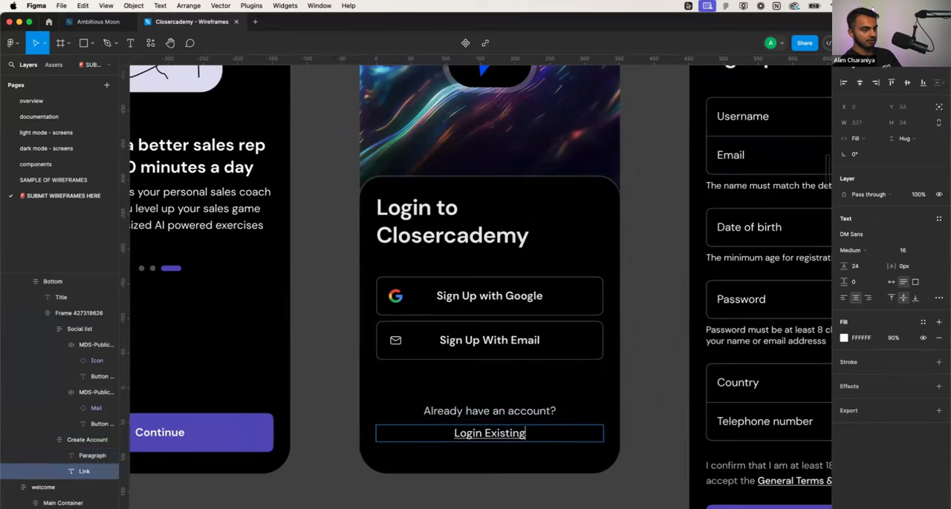
pyautogui.hotkey('alt', 'Left')
pyautogui.write('to Existing Account')
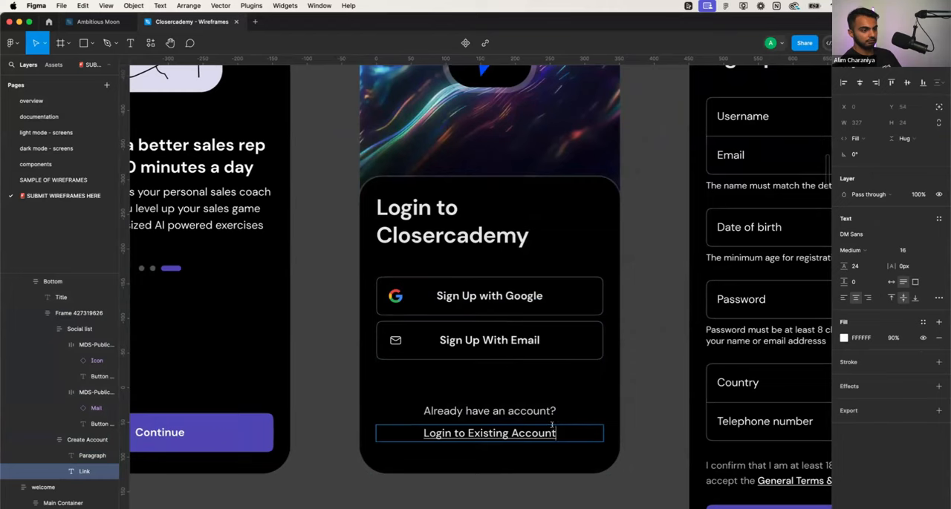
pyautogui.press('Escape')
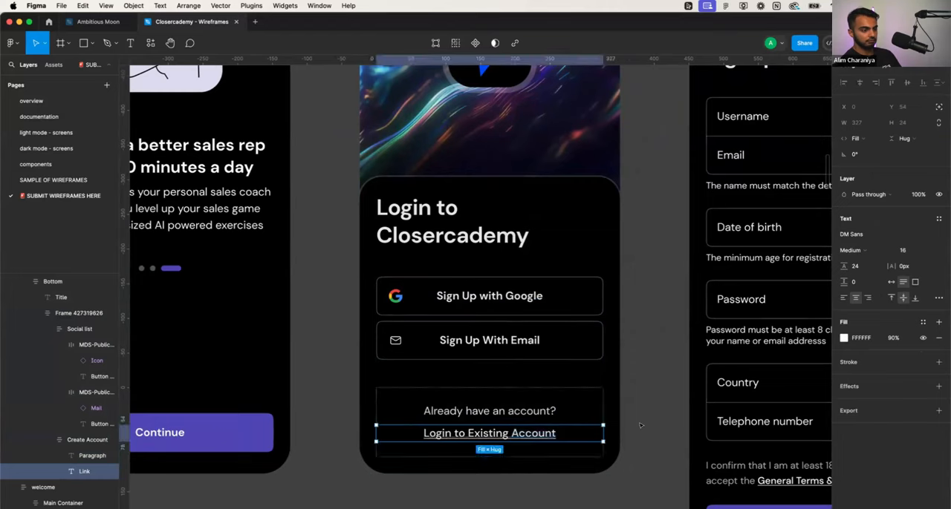
pyautogui.press('Escape')
# - Set the link text under "Already have an account?" to "Login Instead"
pyautogui.click(535, 435)
pyautogui.doubleClick(534, 435)
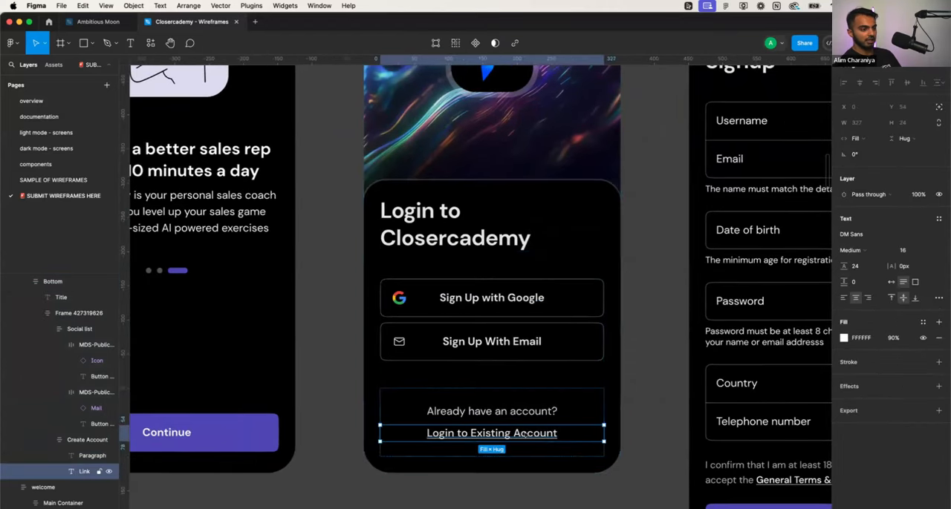
pyautogui.press('Return')
pyautogui.write('Login Instead')
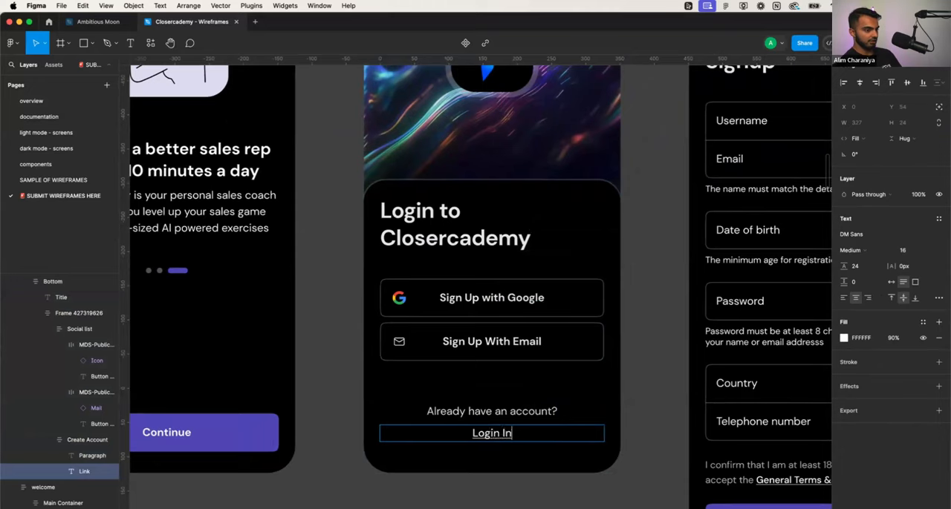
pyautogui.press('Escape')
pyautogui.press('Escape')
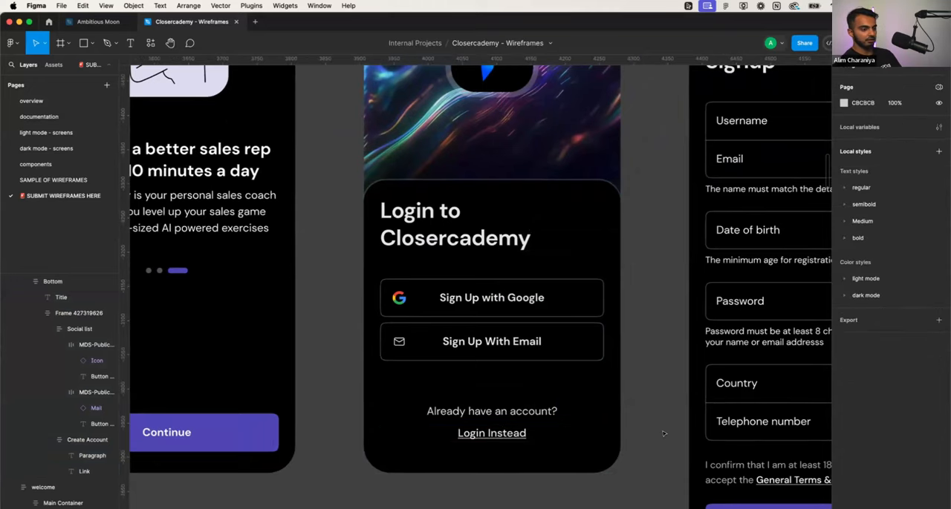
# - Delete the Username field from the signup screen's form
pyautogui.scroll(-5, 663, 434)
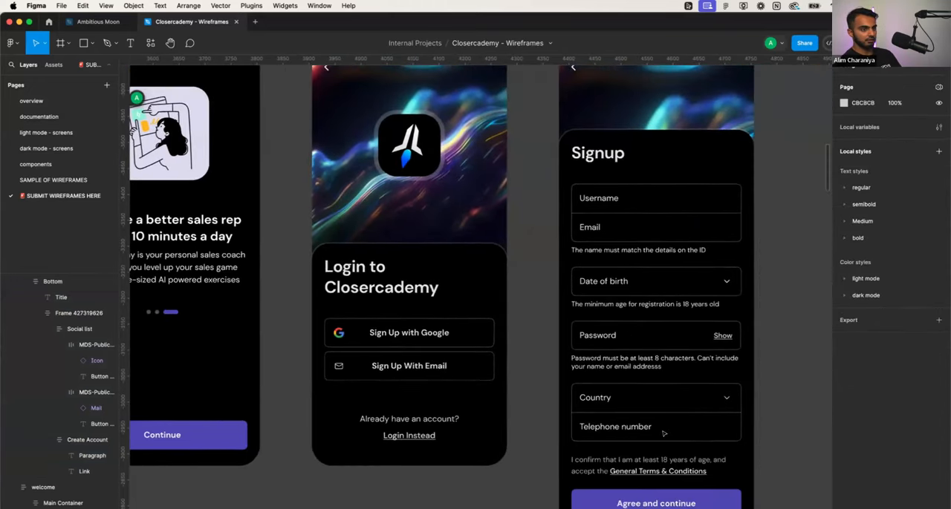
pyautogui.scroll(-4, 664, 433)
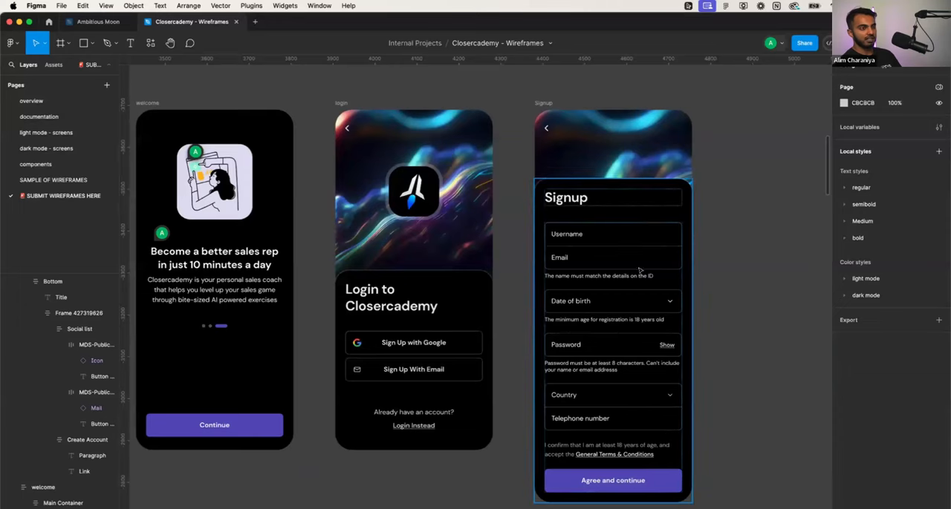
pyautogui.click(599, 242)
pyautogui.hscroll(3, 586, 244)
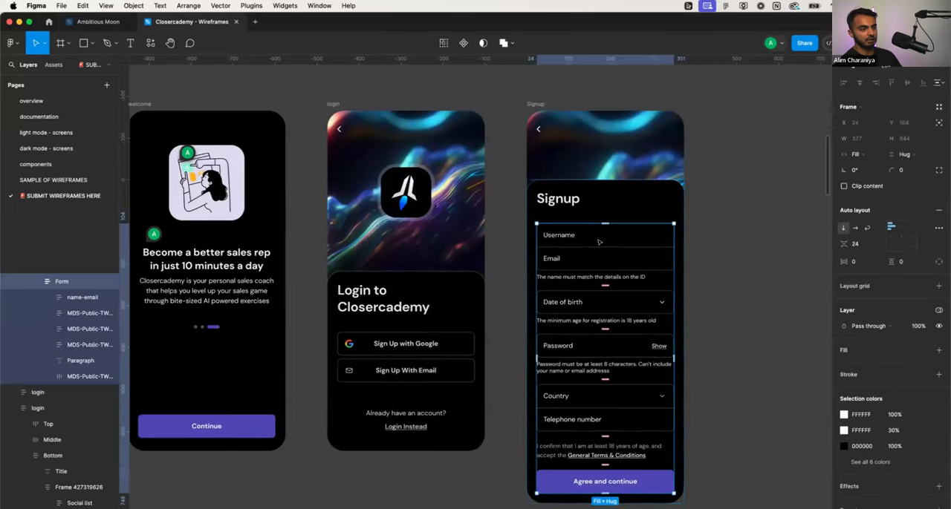
pyautogui.scroll(5, 570, 247)
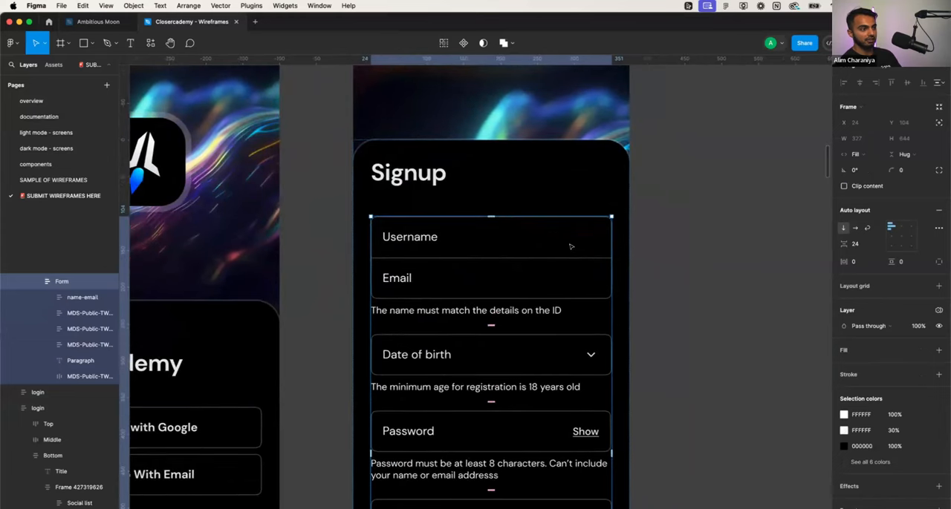
pyautogui.click(570, 247)
pyautogui.click(571, 246)
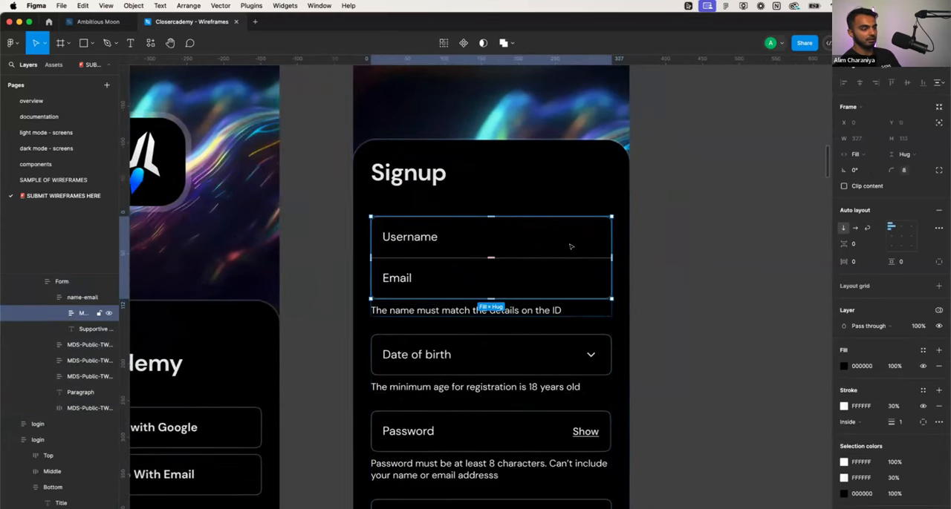
pyautogui.click(571, 247)
pyautogui.press('Delete')
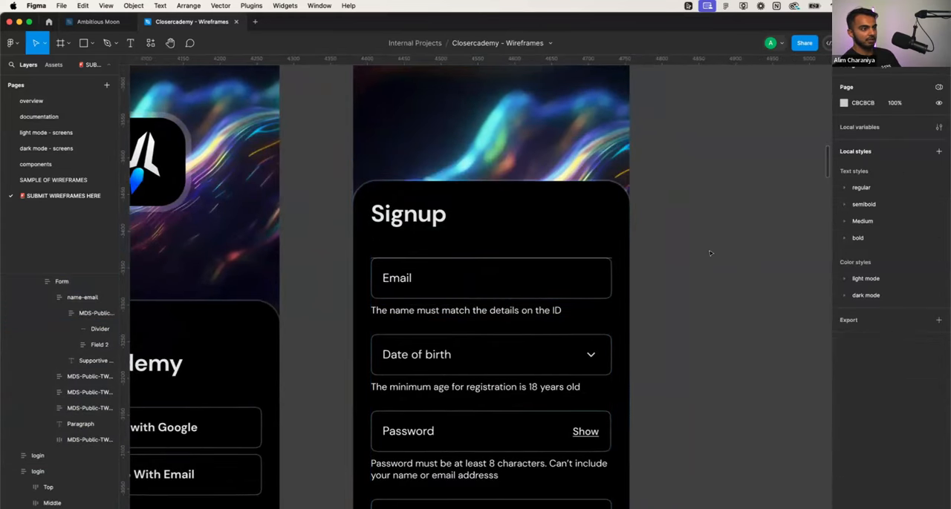
# - Delete the leftover divider line along the upper edge of the Signup screen's Email field
pyautogui.scroll(10, 379, 271)
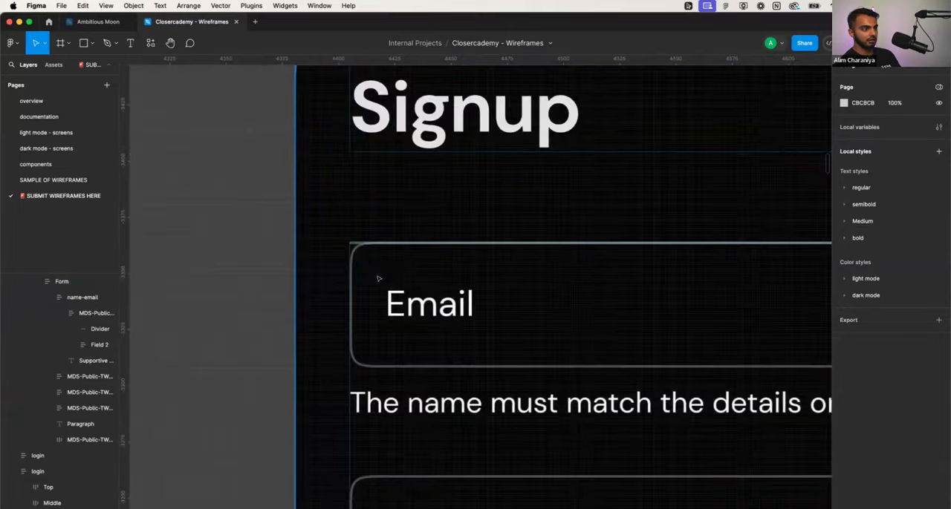
pyautogui.click(337, 227)
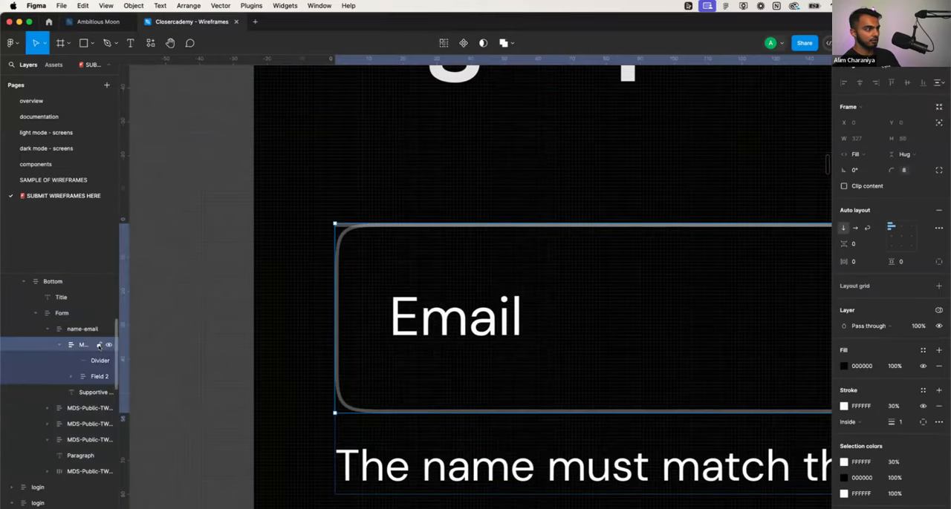
pyautogui.click(78, 362)
pyautogui.press('Delete')
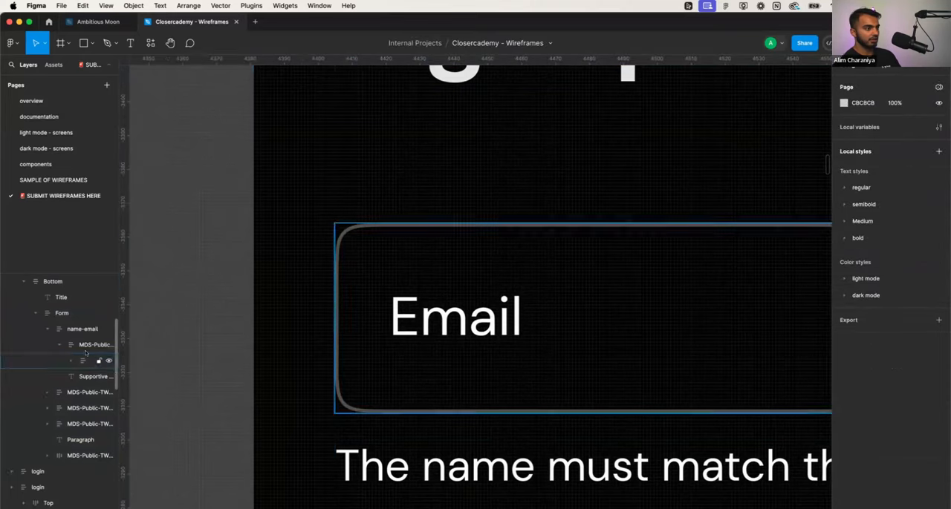
# - Delete the supporting text beneath the Email and Date of birth fields on the Signup screen
pyautogui.scroll(-5, 373, 329)
pyautogui.scroll(-3, 371, 329)
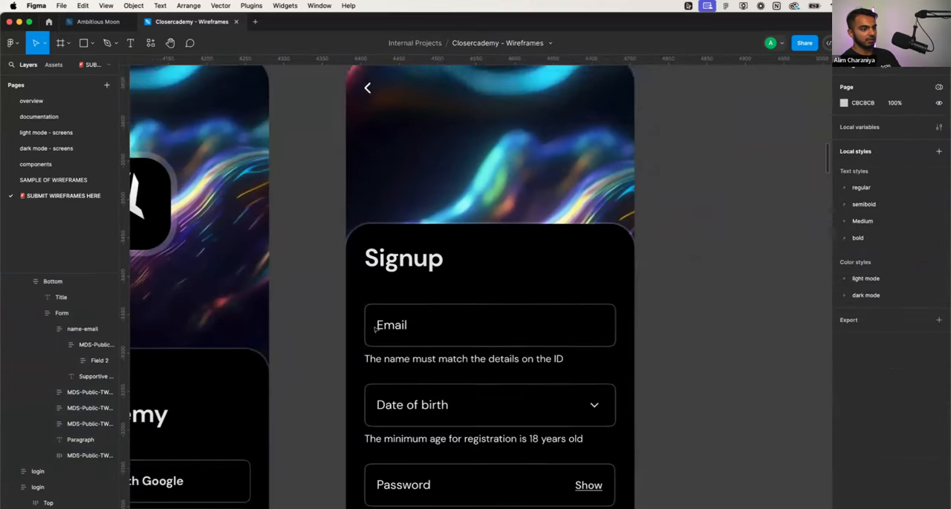
pyautogui.scroll(-3, 456, 284)
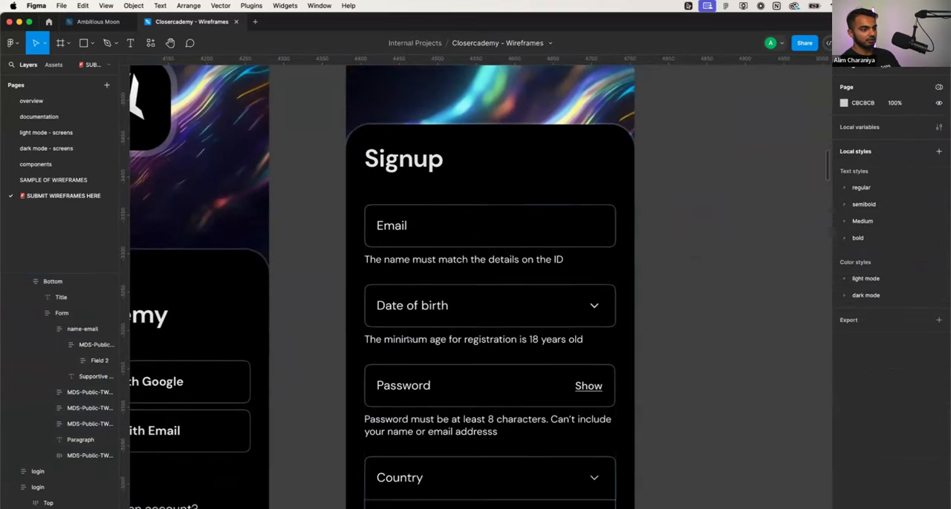
pyautogui.doubleClick(467, 265)
pyautogui.doubleClick(468, 262)
pyautogui.doubleClick(468, 262)
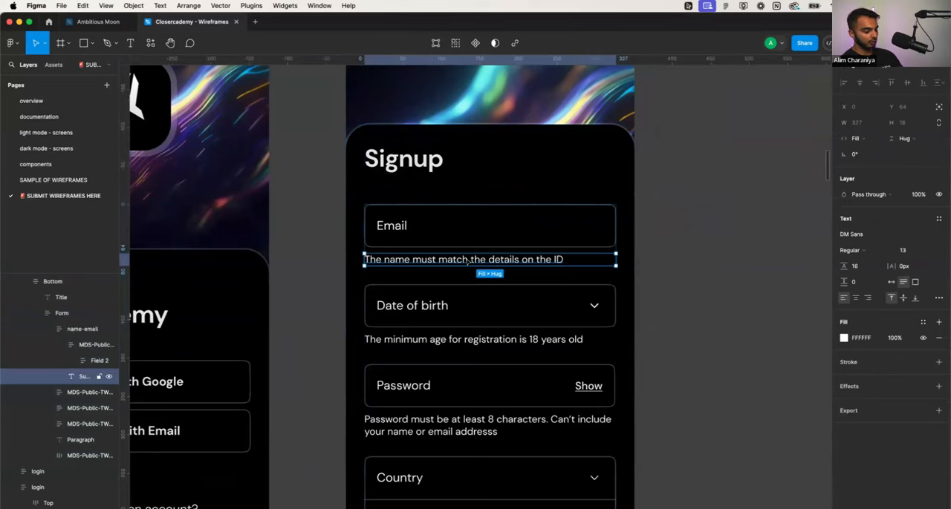
pyautogui.press('Delete')
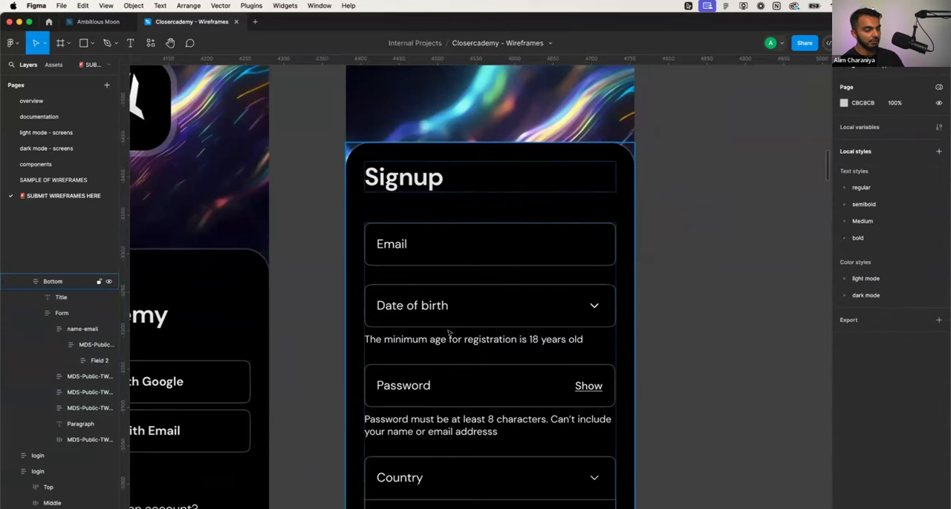
pyautogui.doubleClick(443, 339)
pyautogui.doubleClick(443, 340)
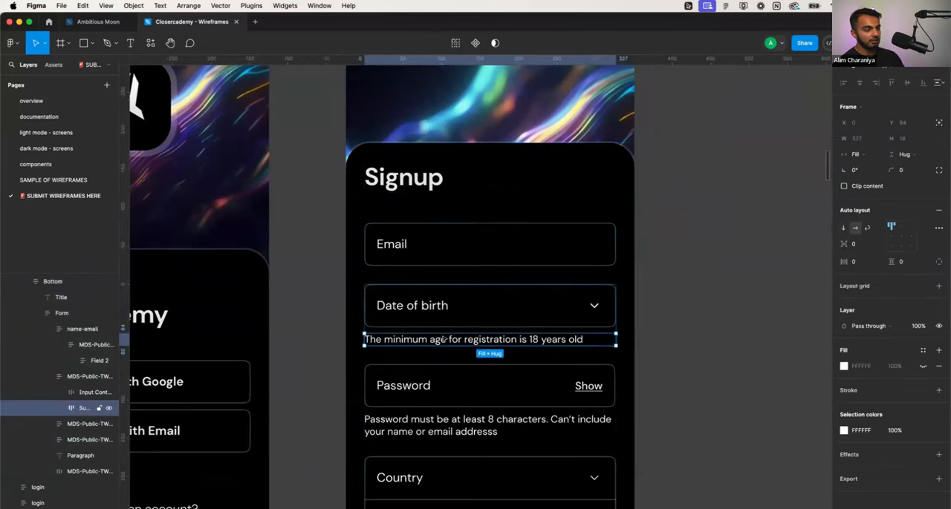
pyautogui.press('Delete')
# - Delete the combined Country and Telephone number field group from the Signup form
pyautogui.doubleClick(453, 312)
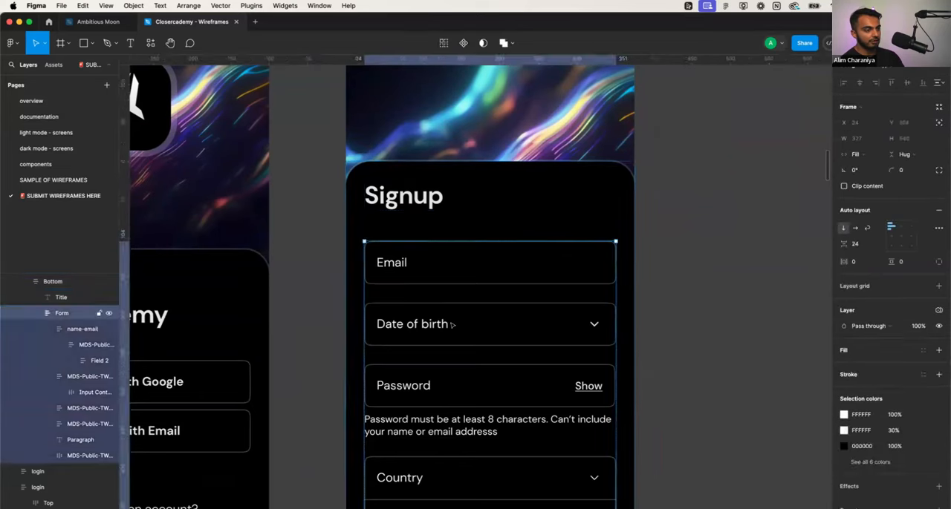
pyautogui.doubleClick(453, 312)
pyautogui.scroll(-1, 455, 308)
pyautogui.scroll(-3, 455, 308)
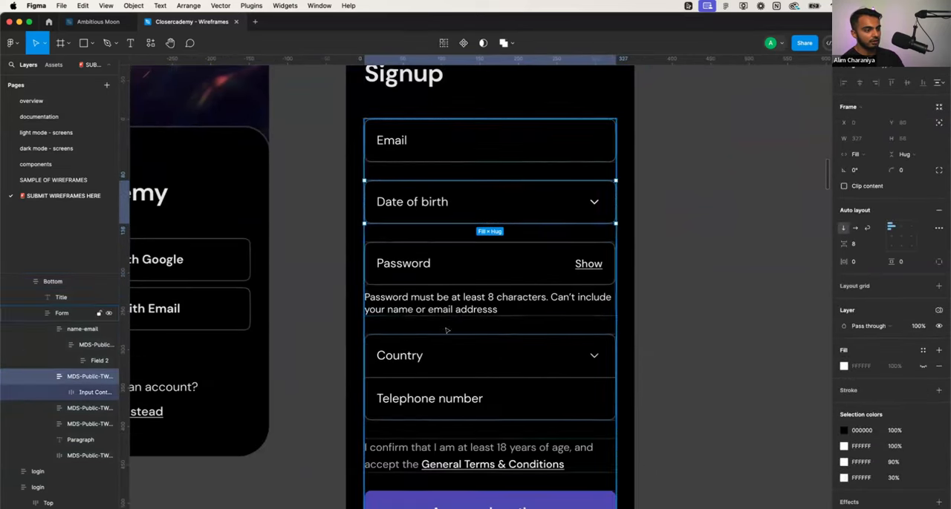
pyautogui.click(440, 341)
pyautogui.press('Delete')
pyautogui.scroll(3, 440, 341)
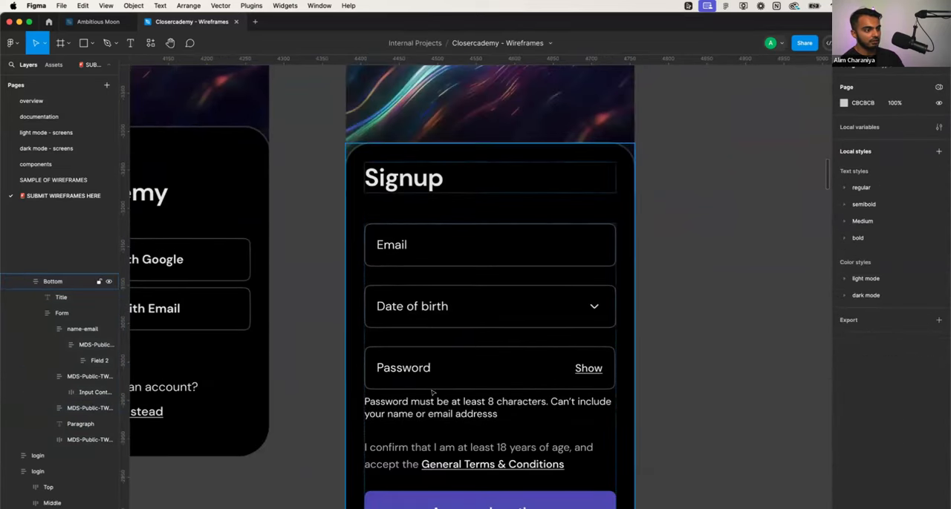
# - Move the Date of birth field beneath the Password field and its helper text
pyautogui.scroll(-1, 441, 343)
pyautogui.doubleClick(439, 263)
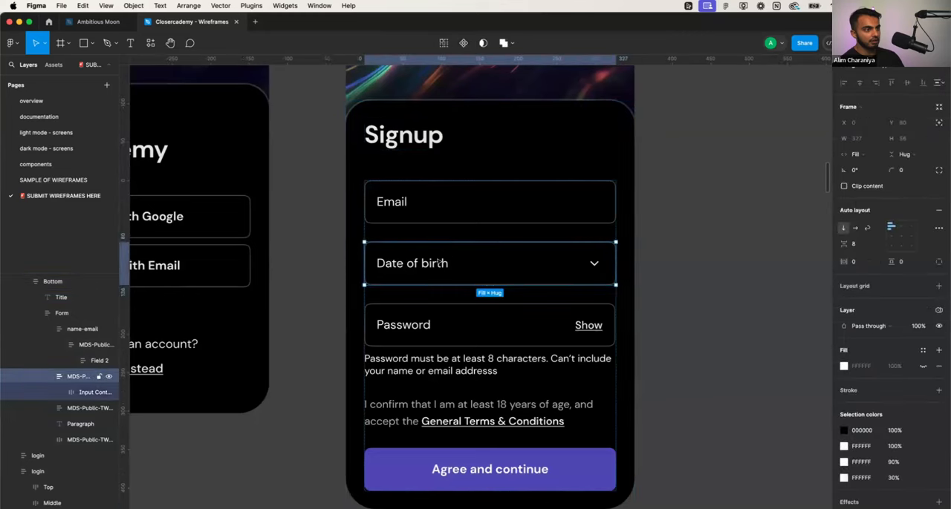
pyautogui.moveTo(448, 258); pyautogui.dragTo(450, 341)
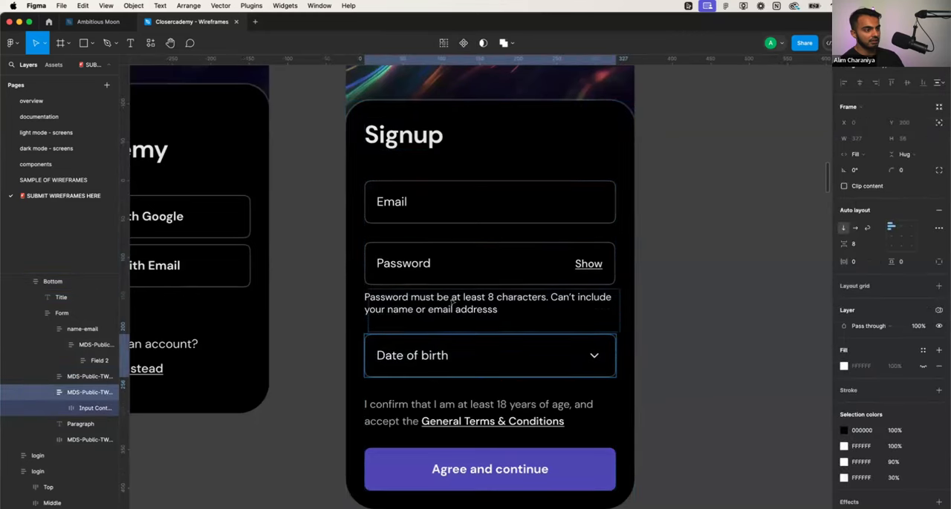
pyautogui.moveTo(450, 294); pyautogui.dragTo(450, 327)
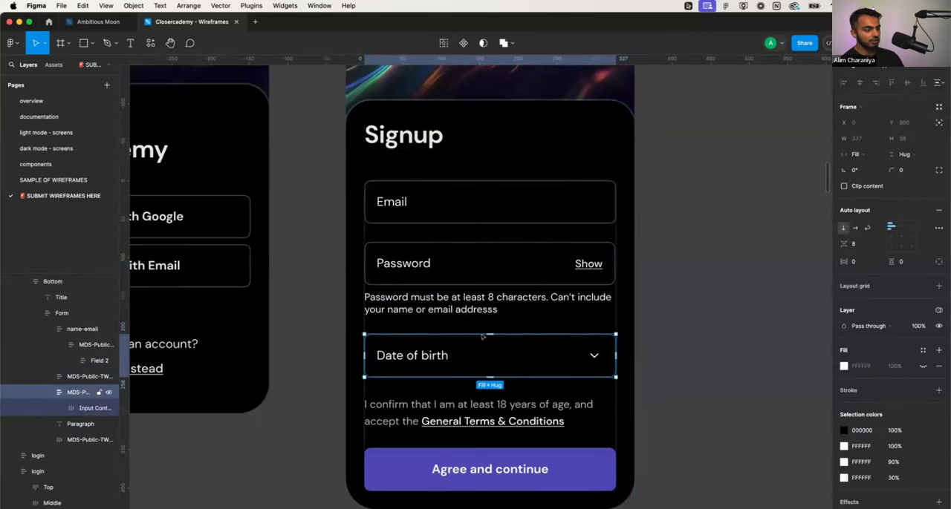
pyautogui.click(664, 310)
# - Delete the Date of birth field from the Signup form
pyautogui.scroll(-2, 573, 356)
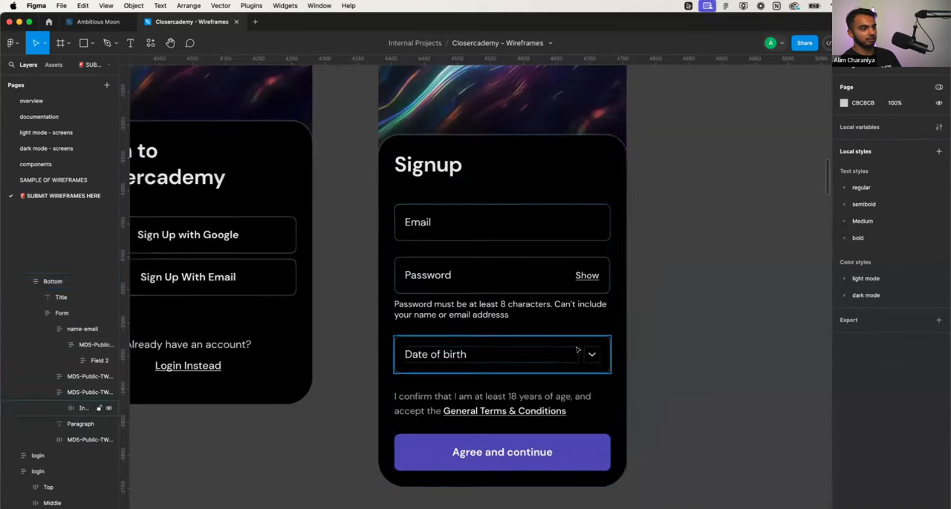
pyautogui.click(532, 347)
pyautogui.click(534, 341)
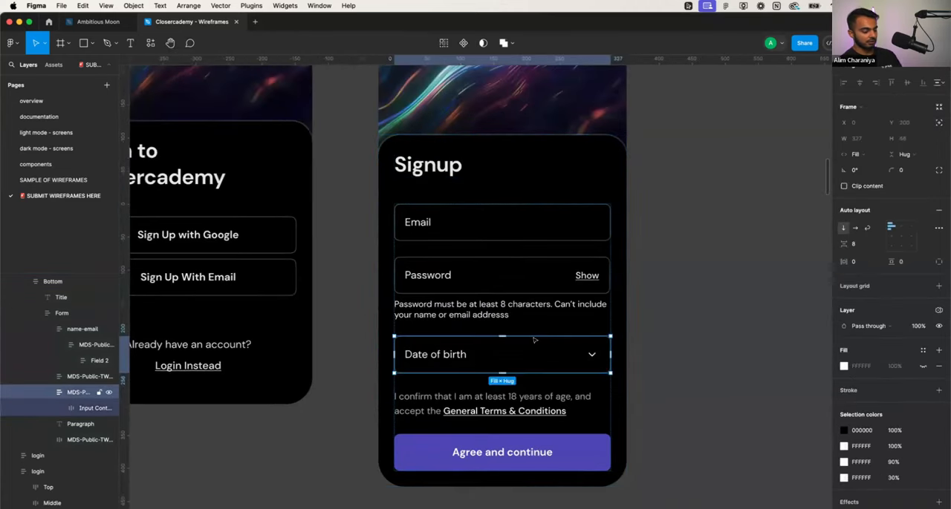
pyautogui.press('BackSpace')
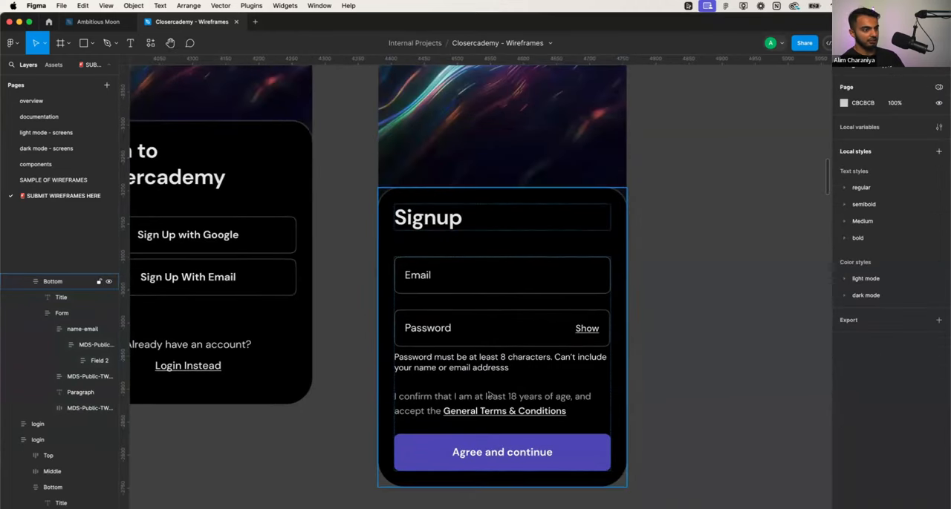
pyautogui.click(488, 395)
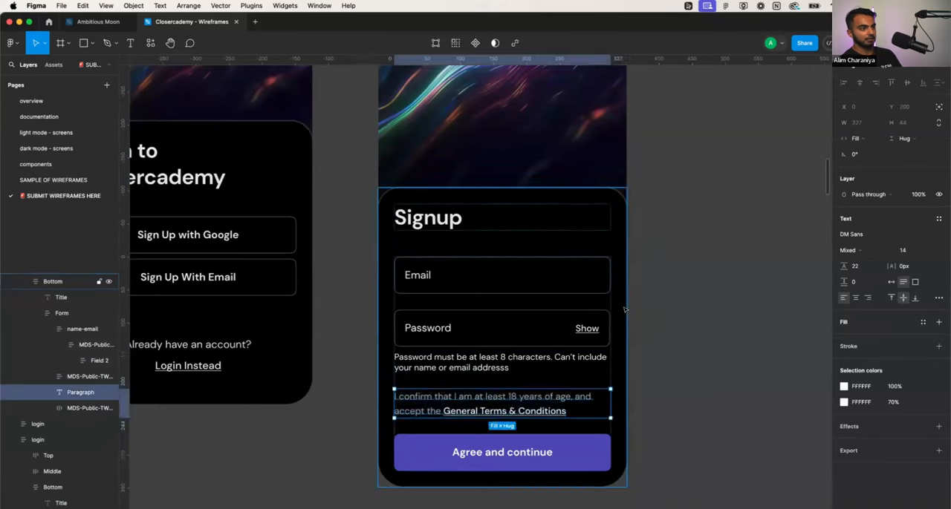
# - Place a copy of the login screen's rocket logo in the Signup screen's Top section
pyautogui.scroll(3, 562, 297)
pyautogui.scroll(-5, 563, 297)
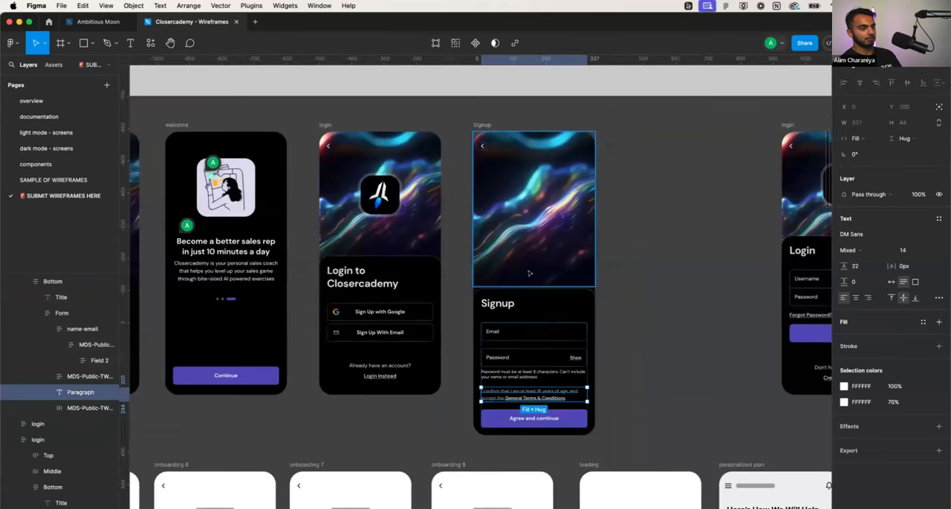
pyautogui.doubleClick(394, 193)
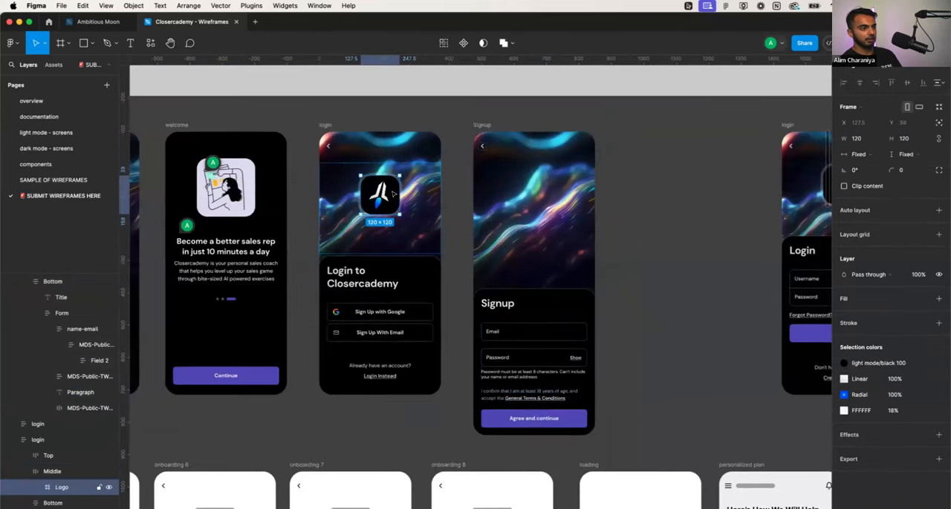
pyautogui.press('super+v')
pyautogui.moveTo(387, 199); pyautogui.dragTo(543, 209)
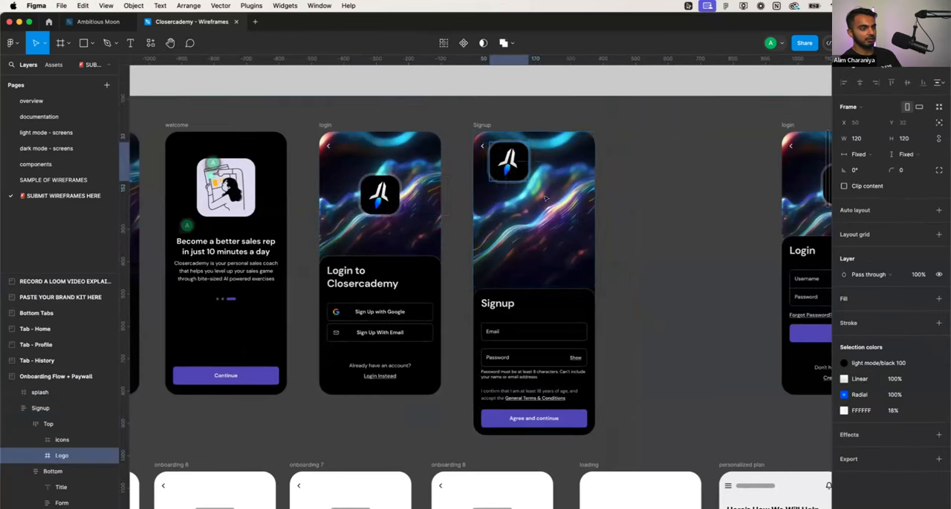
pyautogui.scroll(-5, 565, 220)
pyautogui.hscroll(1, 561, 219)
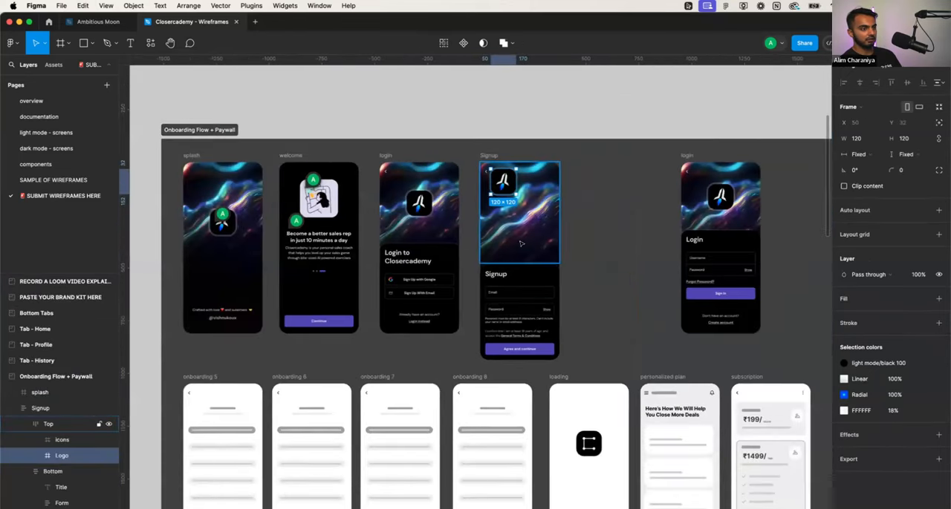
# - Shorten the Signup frame to a height of 812, keeping its 375 width
pyautogui.scroll(2, 518, 250)
pyautogui.scroll(2, 519, 251)
pyautogui.click(474, 114)
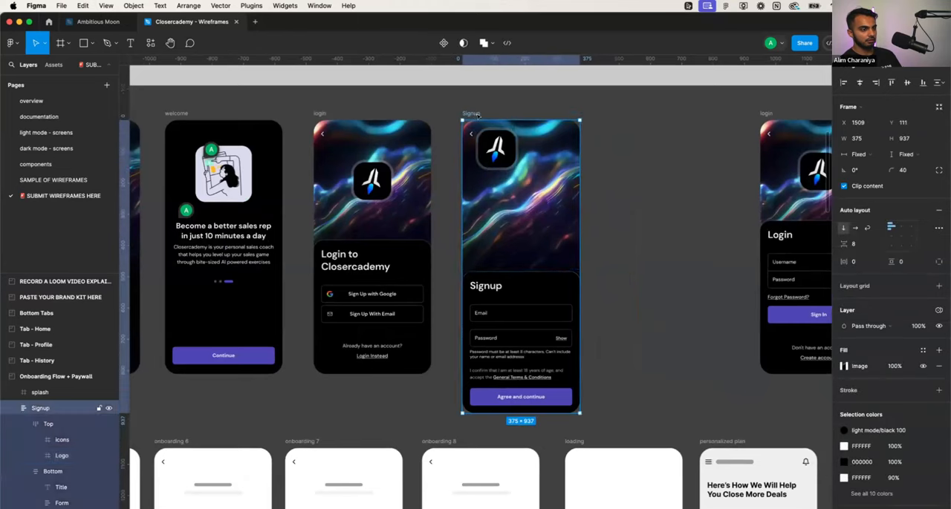
pyautogui.moveTo(530, 410); pyautogui.dragTo(530, 370)
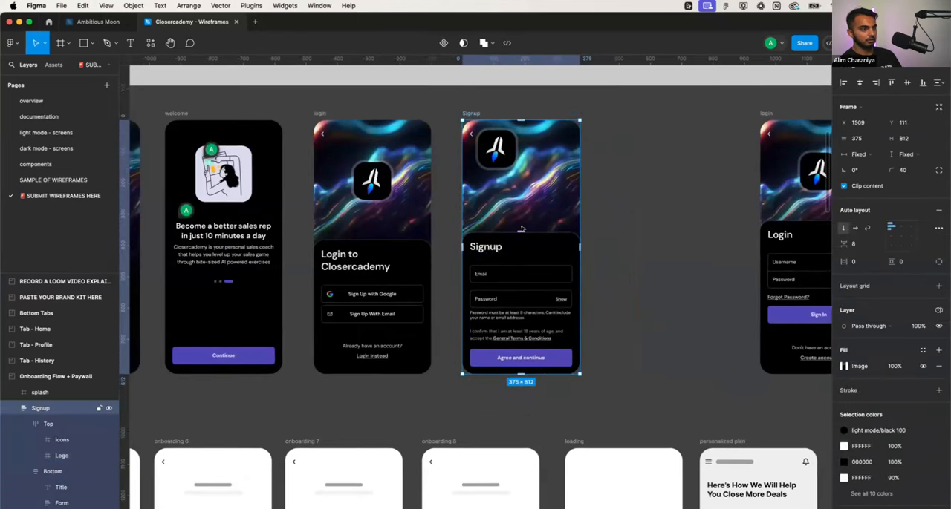
# - Try centre alignment on the auto layout of the Signup screen's Top section, then undo it
pyautogui.scroll(3, 524, 226)
pyautogui.click(530, 182)
pyautogui.hscroll(3, 565, 223)
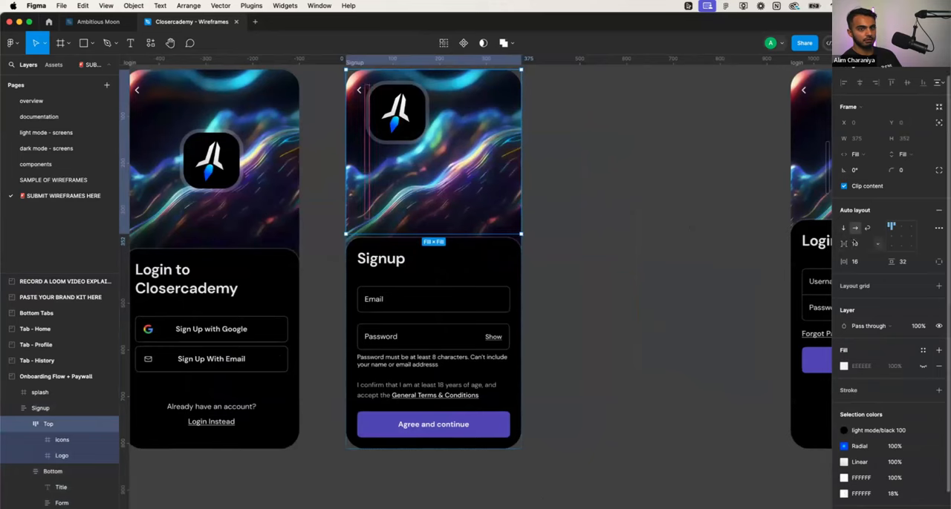
pyautogui.click(900, 235)
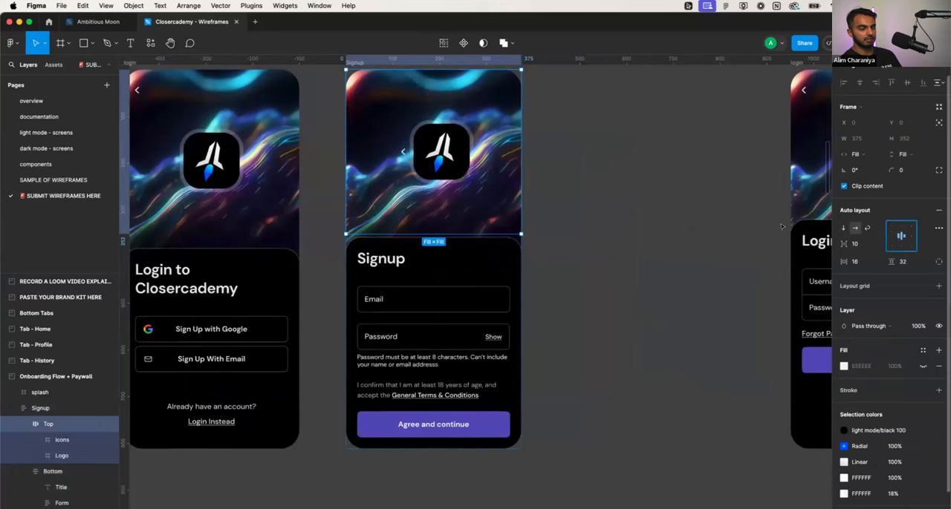
pyautogui.press('cmd+z')
# - Wrap the Signup screen's logo in a frame of its own inside the Top section
pyautogui.click(369, 105)
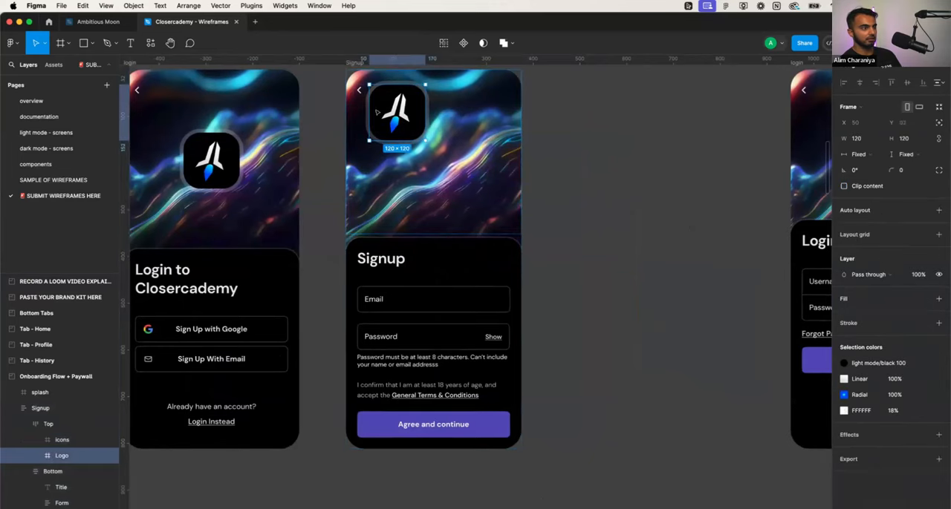
pyautogui.click(362, 121)
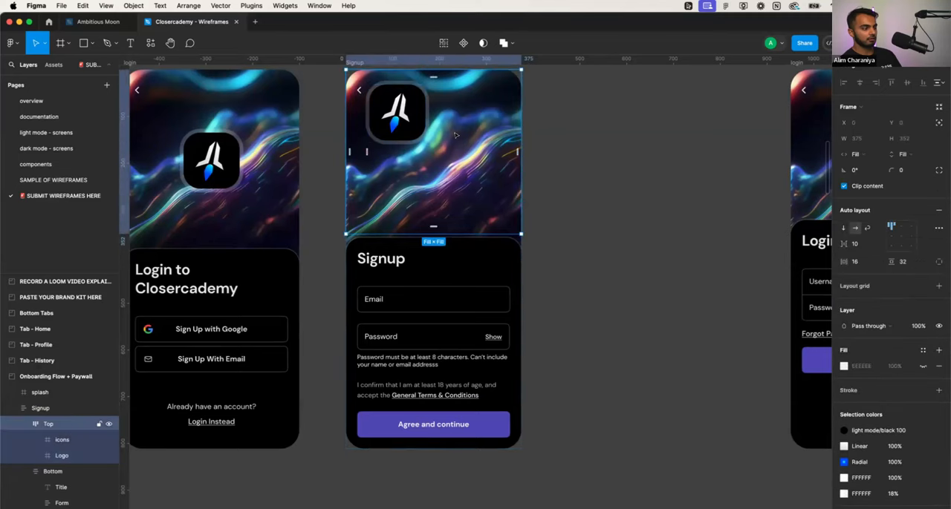
pyautogui.click(401, 117)
pyautogui.rightClick(407, 117)
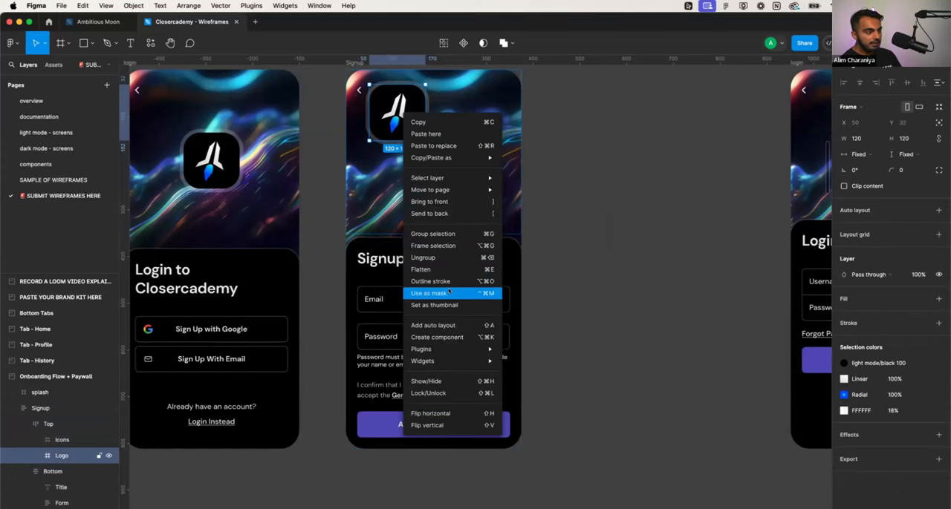
pyautogui.click(456, 245)
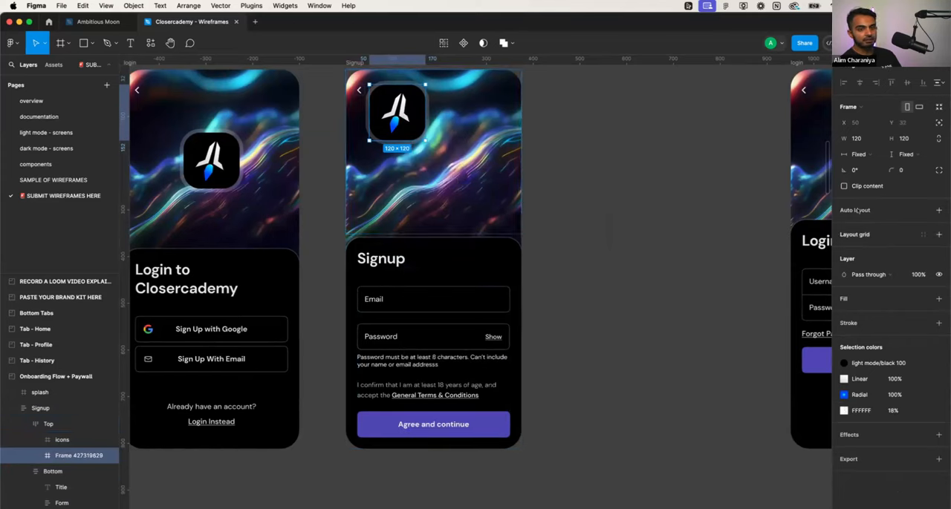
# - Try centring the Top section's back icon and framed logo with auto layout, then undo the alignment
pyautogui.click(443, 172)
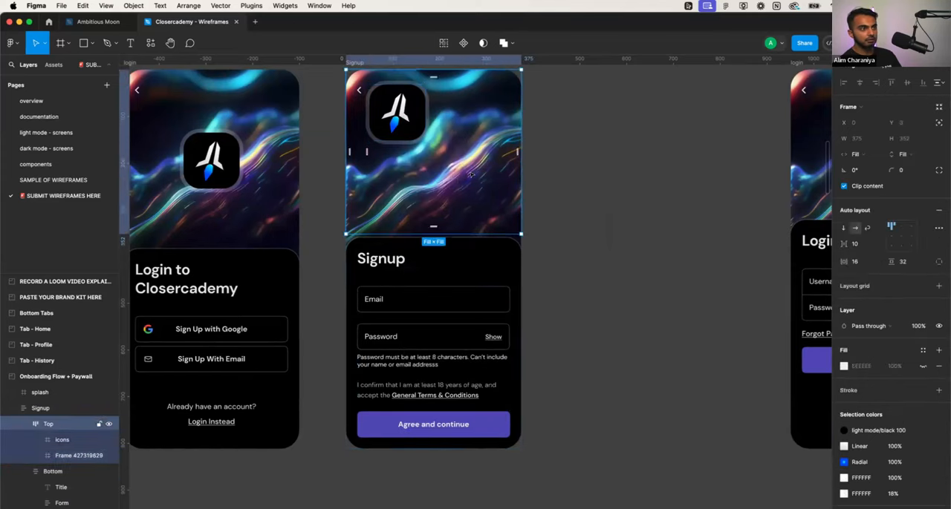
pyautogui.click(899, 236)
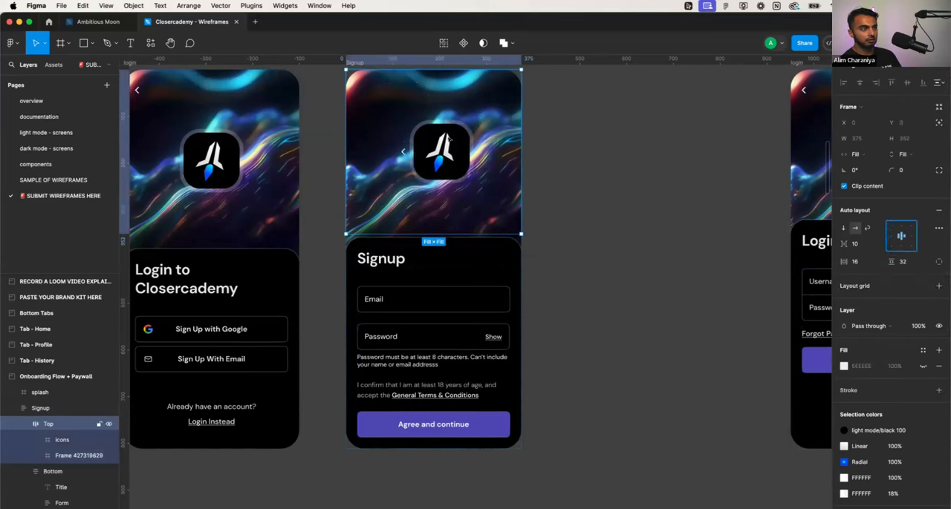
pyautogui.click(403, 151)
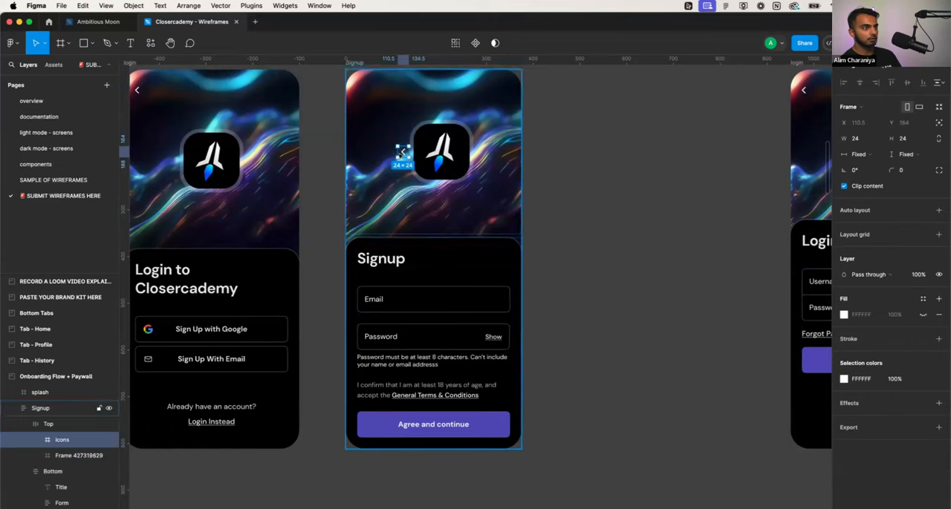
pyautogui.hotkey('shift', 'Return')
pyautogui.press('super+z')
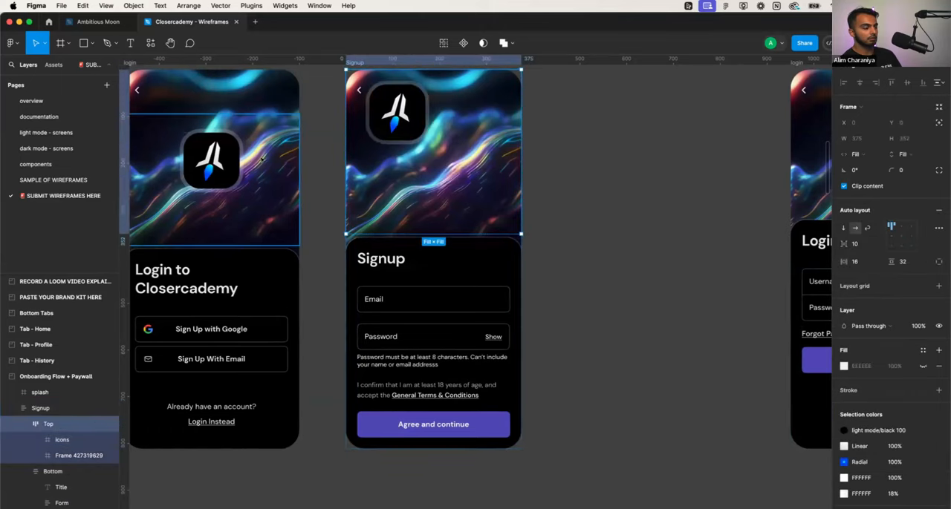
pyautogui.hscroll(-5, 275, 104)
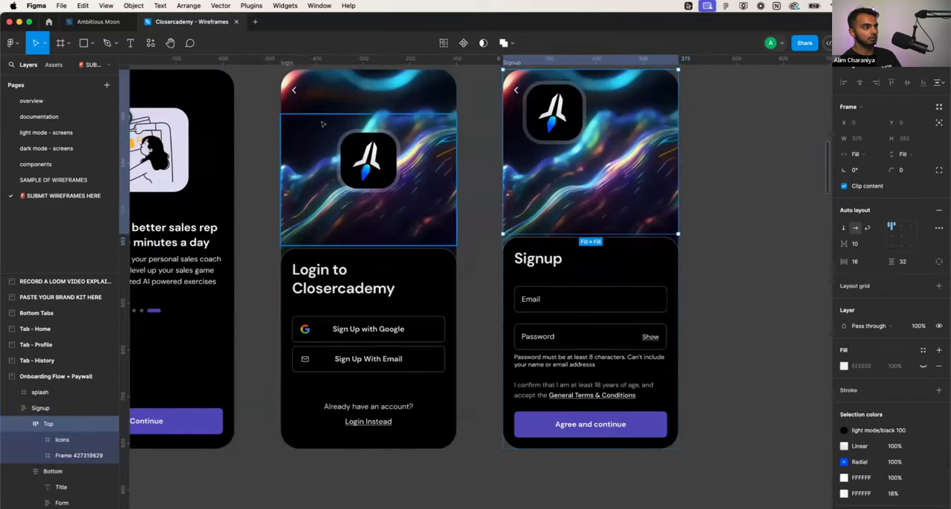
# - Paste a copy of the login screen's Top section, with its back icon, into the Signup screen's Top section
pyautogui.click(322, 107)
pyautogui.click(624, 107)
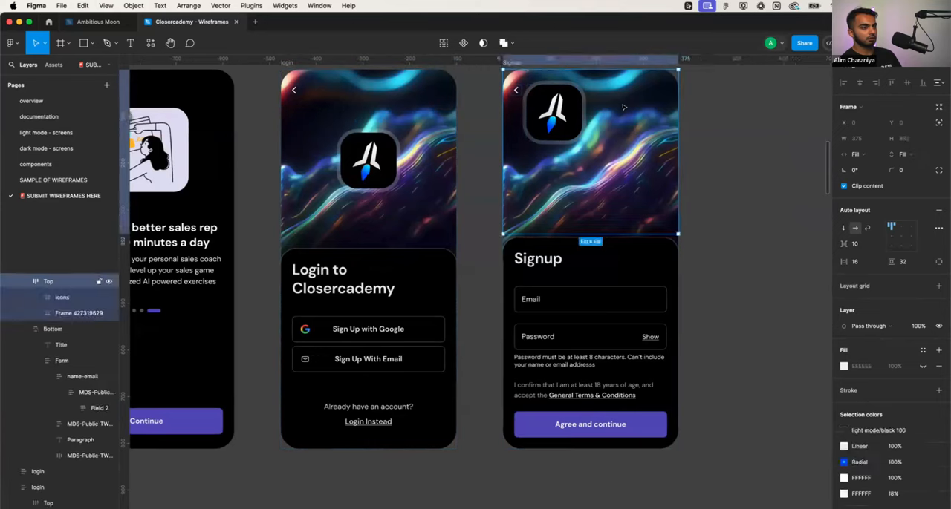
pyautogui.press('super+v')
# - Delete the framed logo and the original back icon from the Signup header, and narrow the pasted Top frame to about 344 wide
pyautogui.click(545, 138)
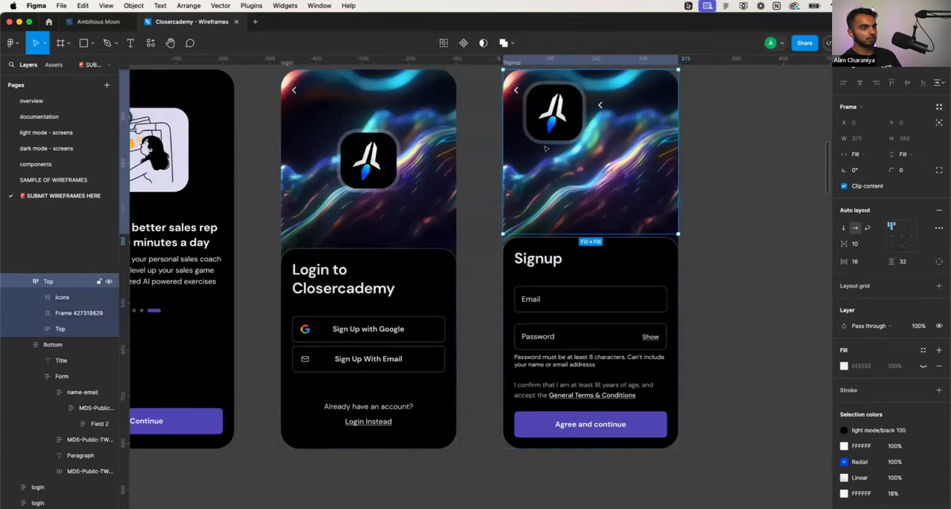
pyautogui.click(545, 138)
pyautogui.press('Delete')
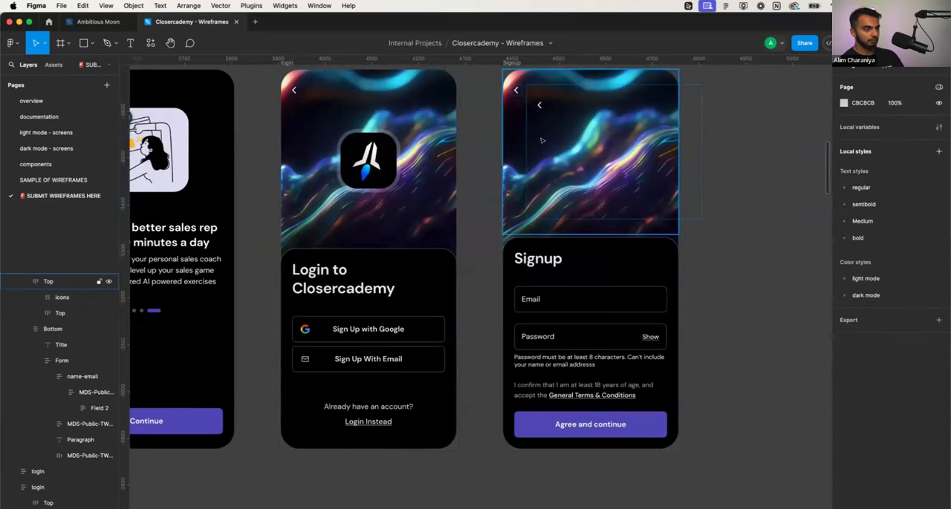
pyautogui.click(520, 91)
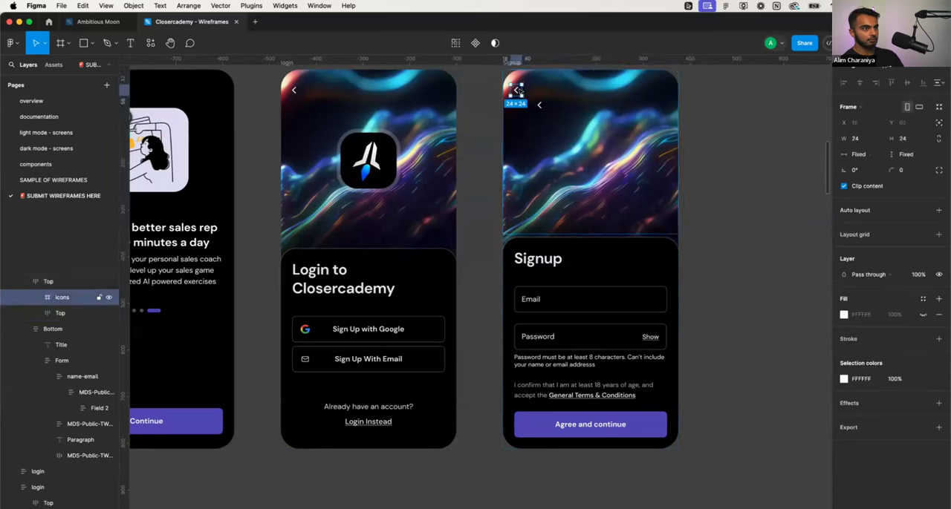
pyautogui.press('Delete')
pyautogui.click(595, 139)
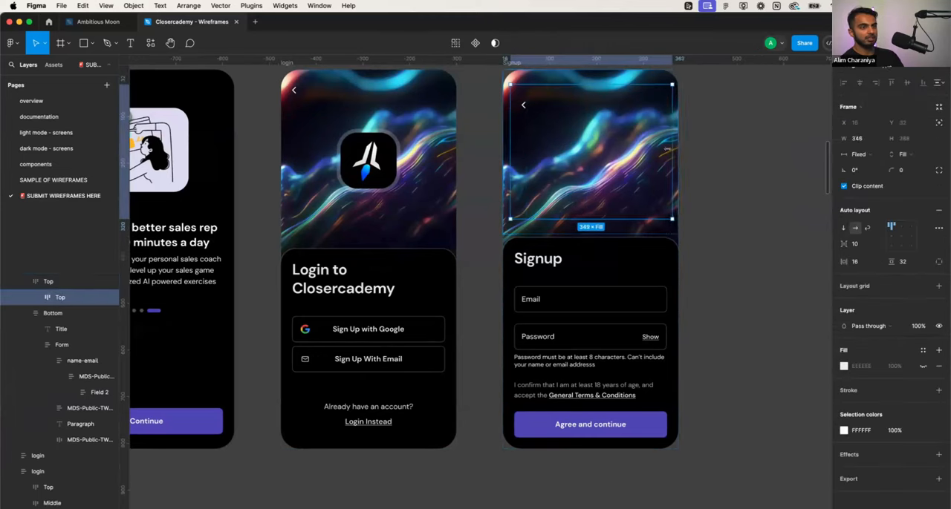
pyautogui.click(714, 159)
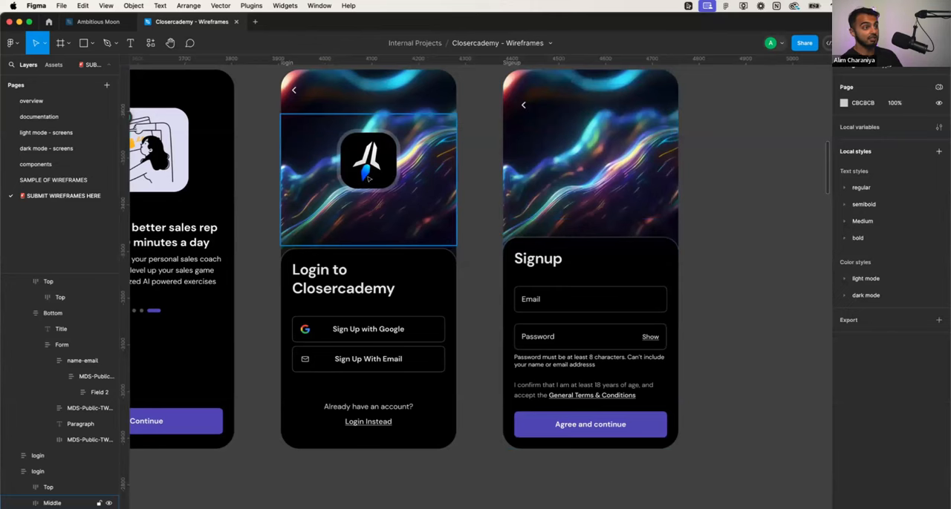
# - Try placing a copy of the login logo beside the Signup screen's back icon and centring both with the nested Top frame's auto layout
pyautogui.click(393, 179)
pyautogui.press('super+d')
pyautogui.moveTo(378, 168); pyautogui.dragTo(554, 145)
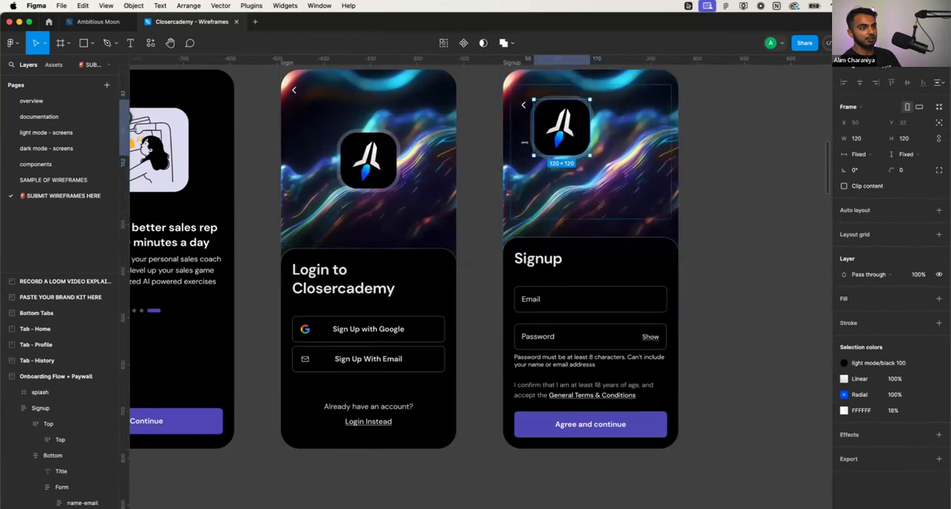
pyautogui.click(522, 148)
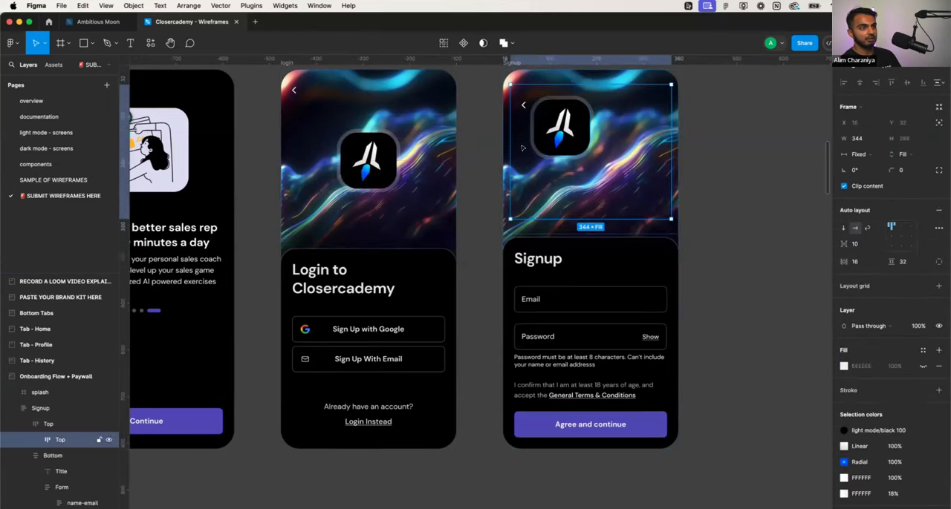
pyautogui.click(901, 236)
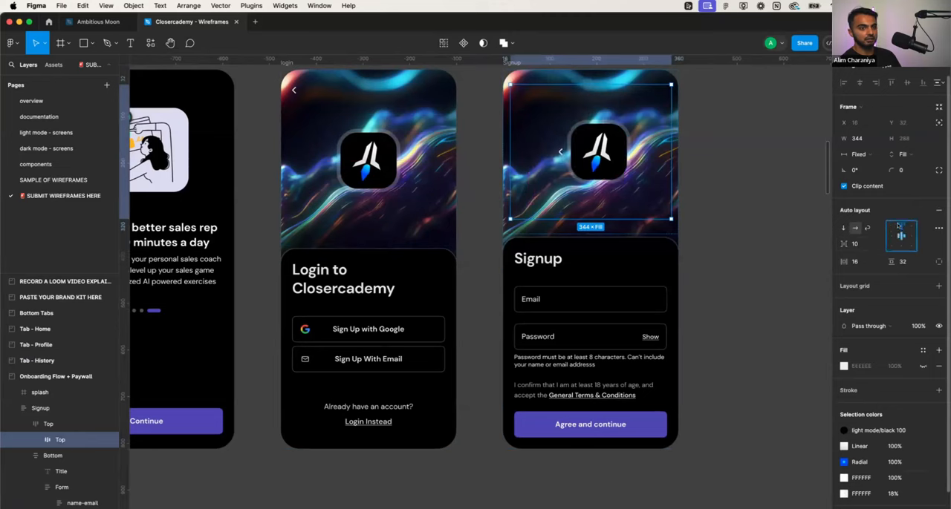
pyautogui.click(891, 226)
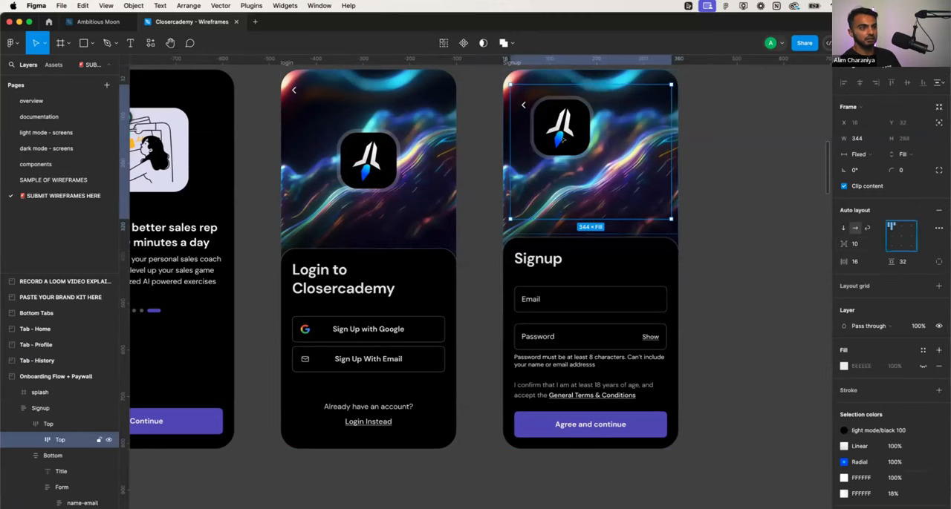
# - Copy the login screen's Middle section, and delete the logo copy from the Signup screen's nested Top frame
pyautogui.click(563, 139)
pyautogui.click(401, 154)
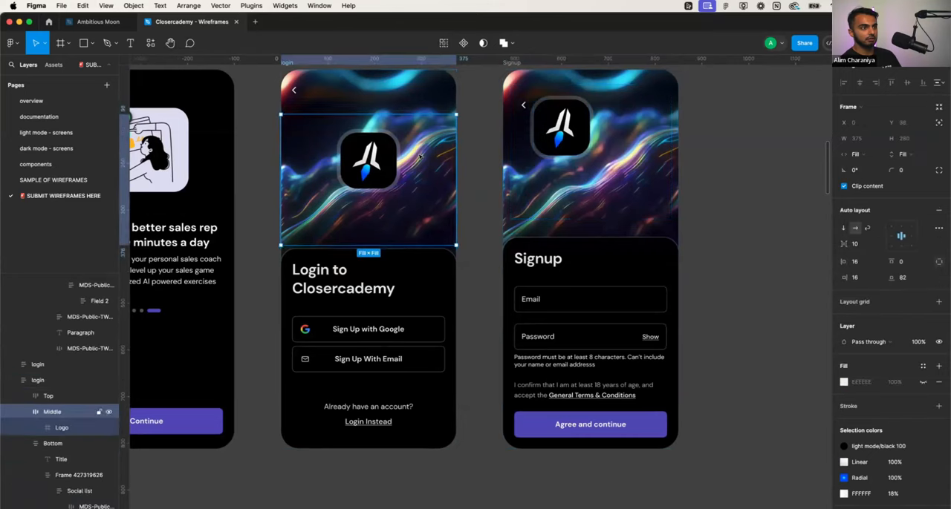
pyautogui.doubleClick(569, 131)
pyautogui.click(569, 131)
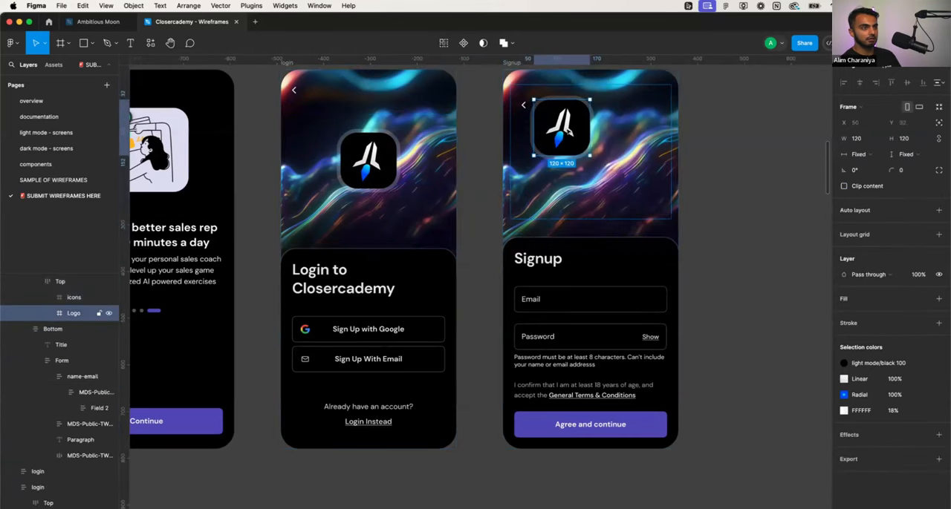
pyautogui.press('Delete')
# - Shorten the Signup screen's nested Top frame to a height of 64
pyautogui.click(609, 154)
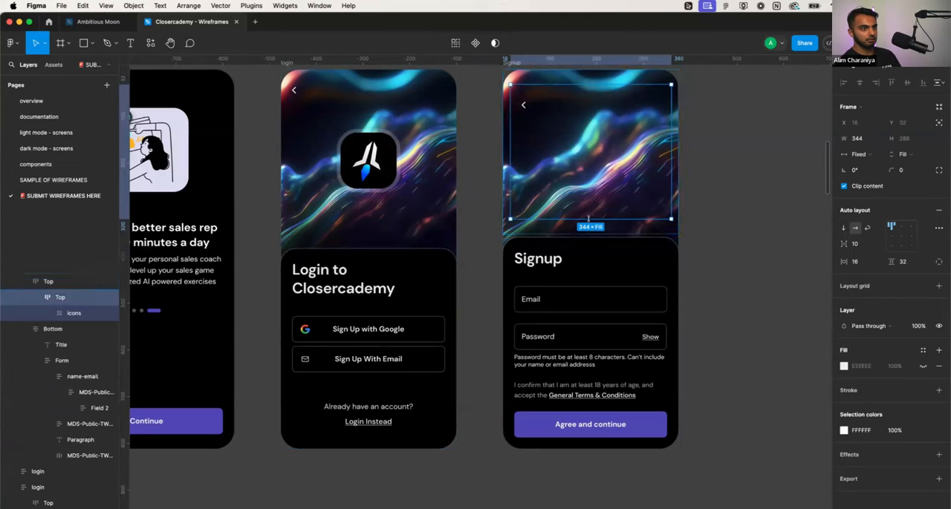
pyautogui.moveTo(589, 219); pyautogui.dragTo(589, 119)
# - Try pasting the Middle section beside the nested Top frame in the Signup header, then undo the paste
pyautogui.click(583, 140)
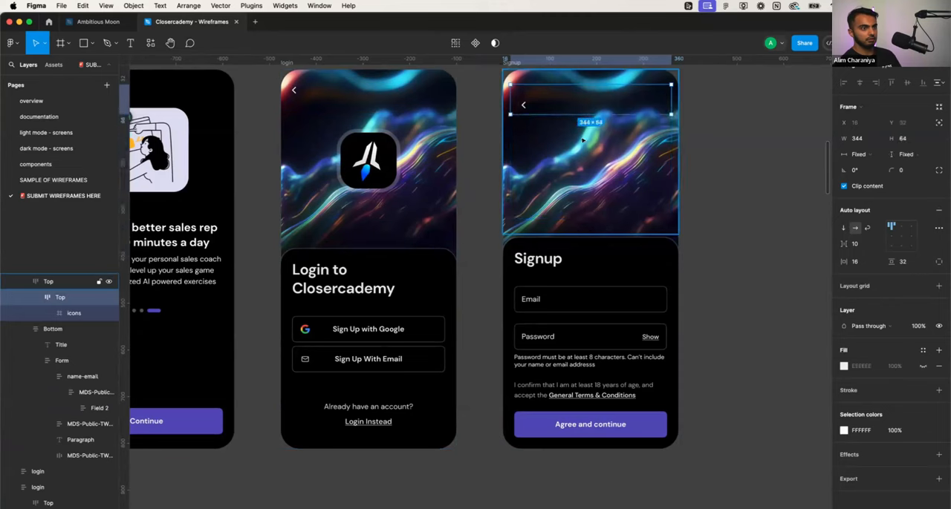
pyautogui.hotkey('ctrl', 'v')
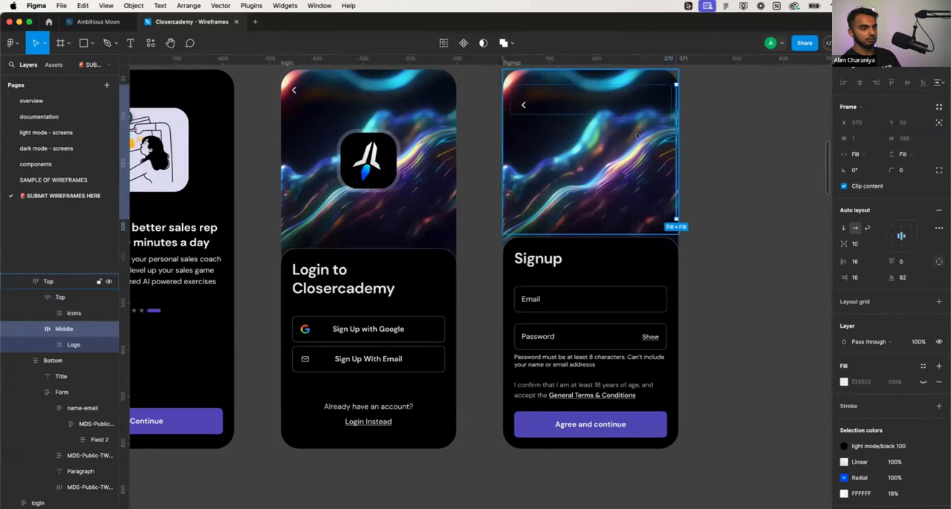
pyautogui.press('super+z')
# - Switch the Signup screen's outer Top section to vertical auto layout and paste the login screen's Middle section with the logo into it
pyautogui.doubleClick(599, 107)
pyautogui.click(594, 126)
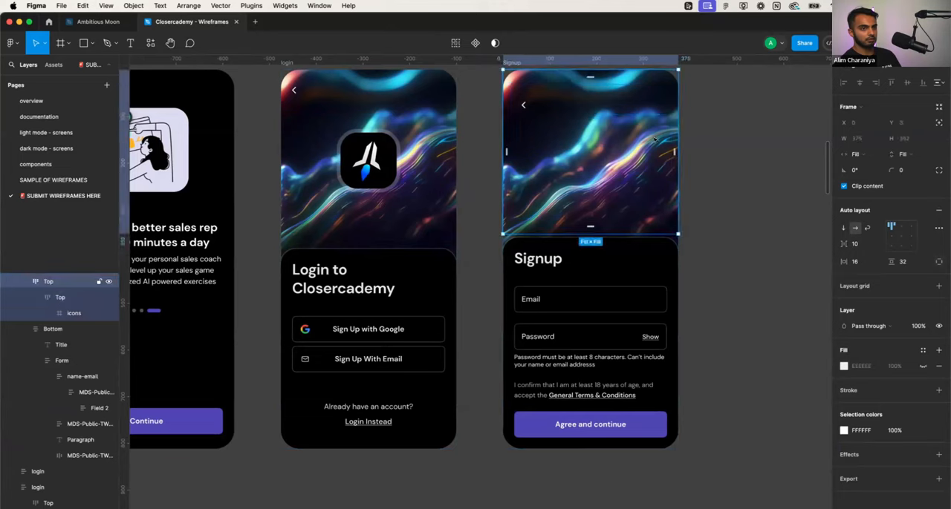
pyautogui.click(842, 228)
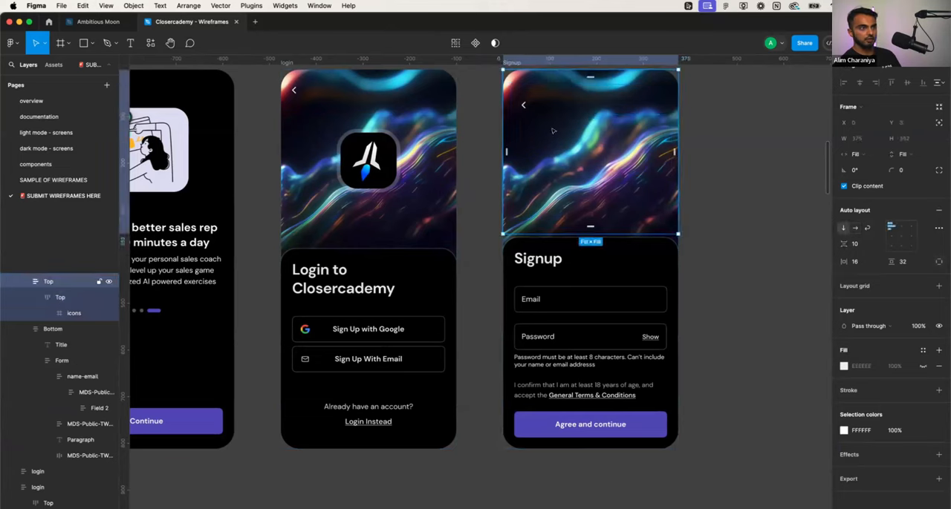
pyautogui.click(702, 118)
pyautogui.click(616, 139)
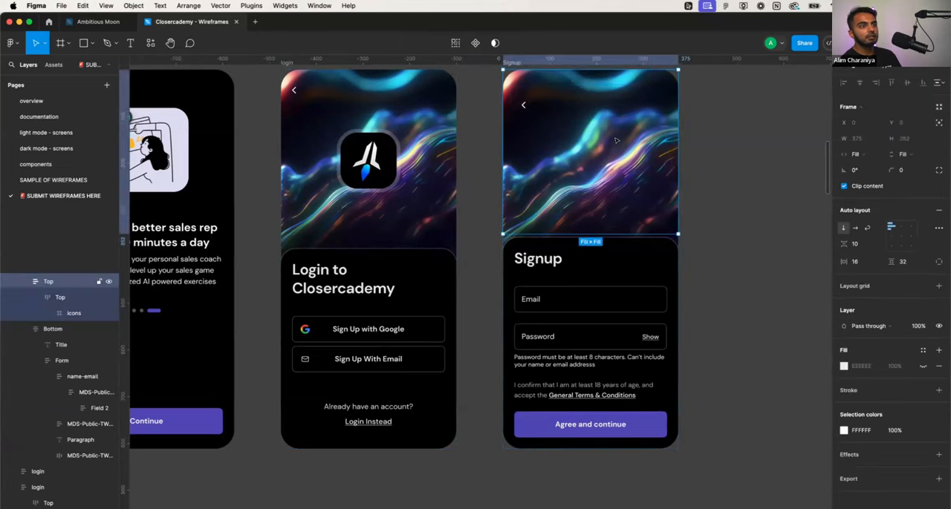
pyautogui.press('super+v')
pyautogui.click(696, 136)
# - Review the splash, welcome, login and Signup screens side by side, checking the login screen's sign-up options
pyautogui.scroll(-3, 696, 136)
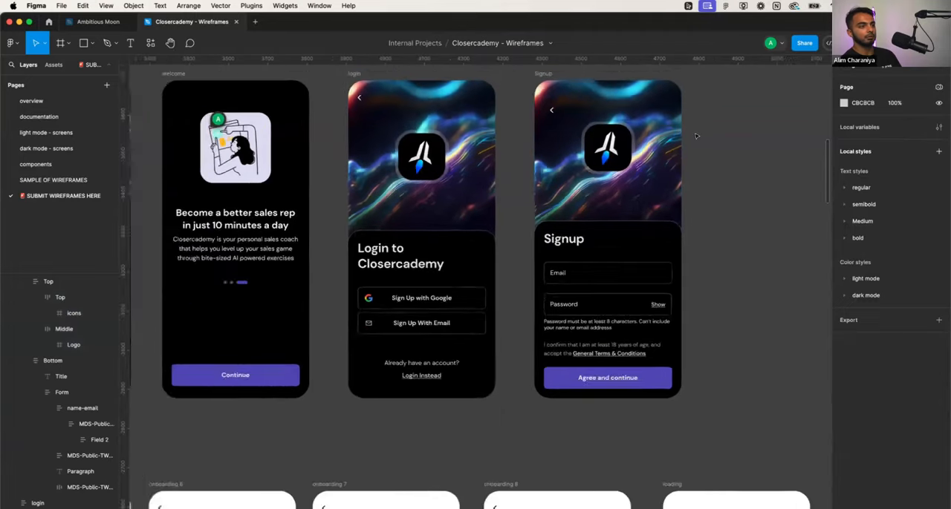
pyautogui.hscroll(-1, 668, 141)
pyautogui.click(638, 149)
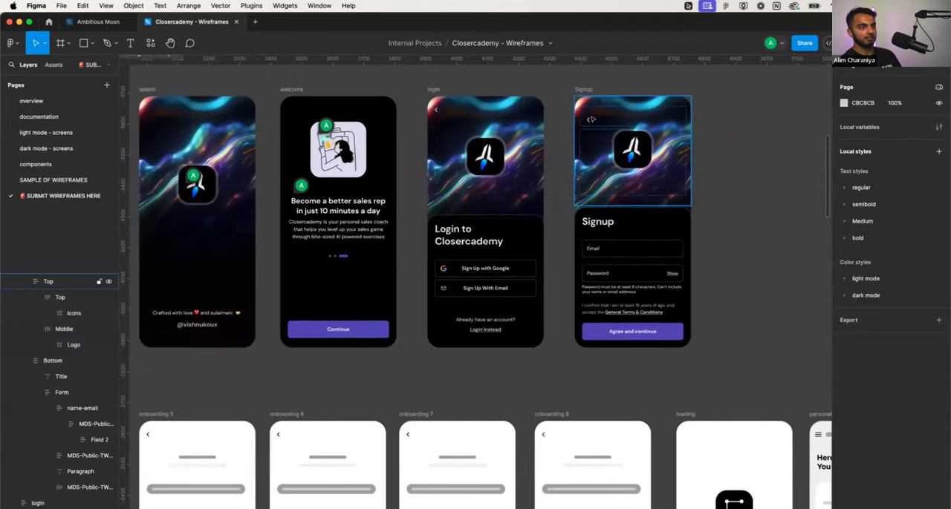
pyautogui.hscroll(-2, 448, 220)
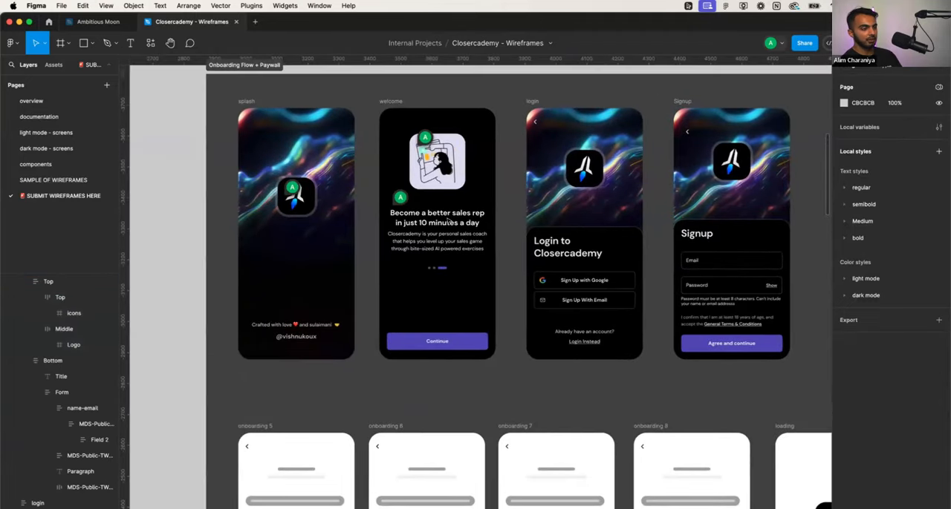
pyautogui.hscroll(1, 434, 229)
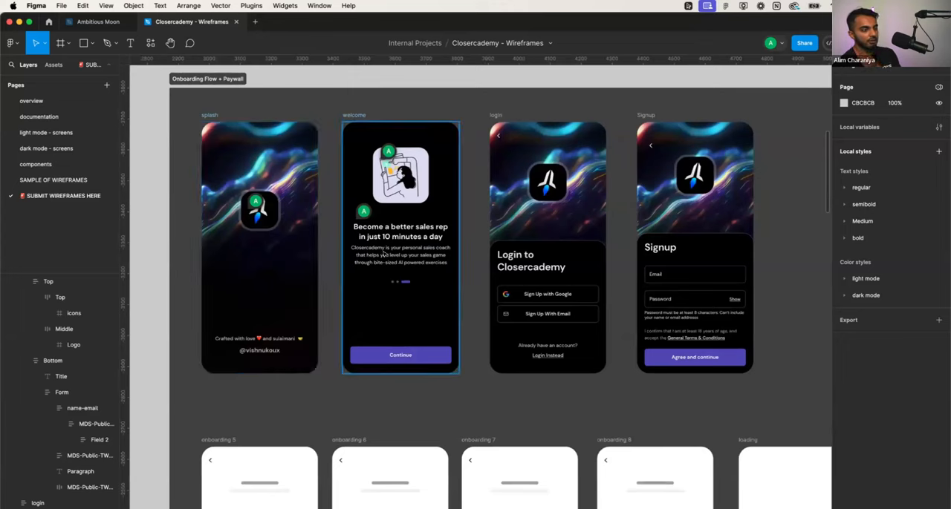
pyautogui.hscroll(3, 396, 314)
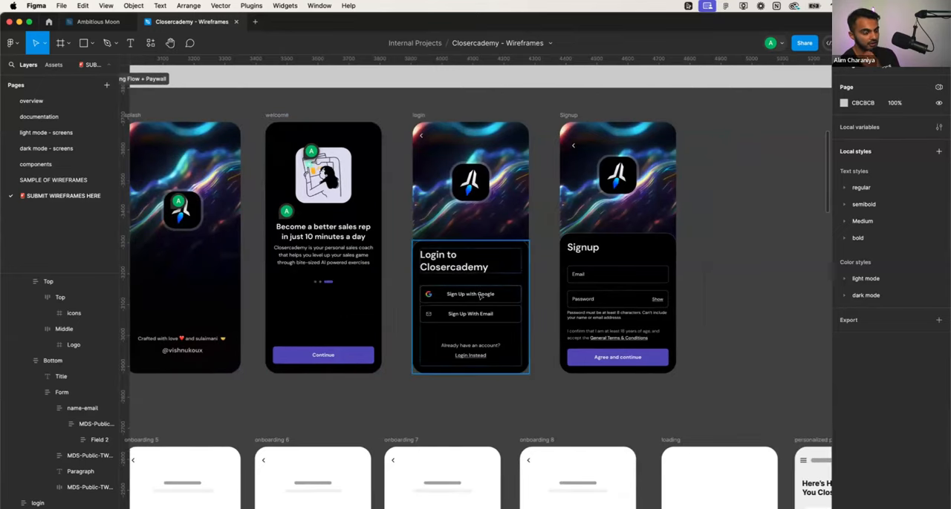
pyautogui.hscroll(3, 481, 296)
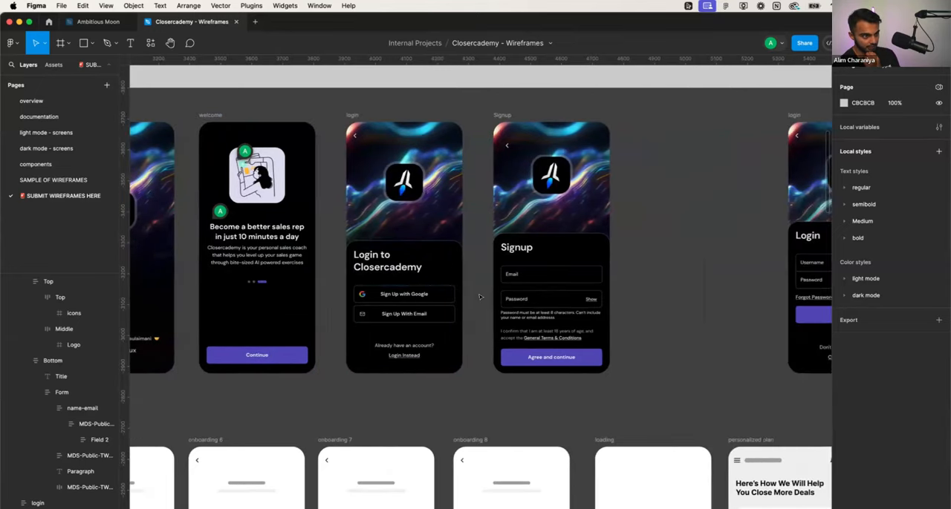
pyautogui.click(435, 297)
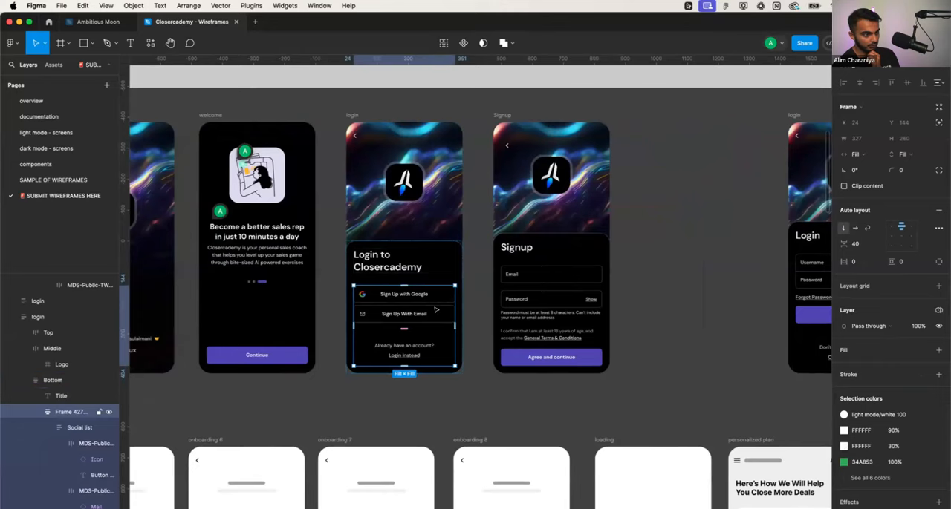
# - Move the Login screen with the username and password fields next to the Signup screen, at about X 1936
pyautogui.hscroll(4, 435, 311)
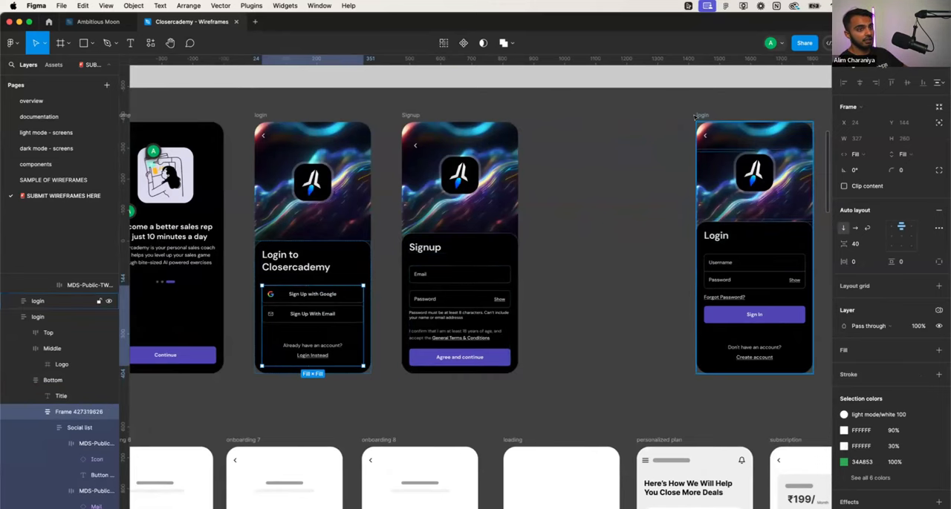
pyautogui.moveTo(696, 115); pyautogui.dragTo(534, 116)
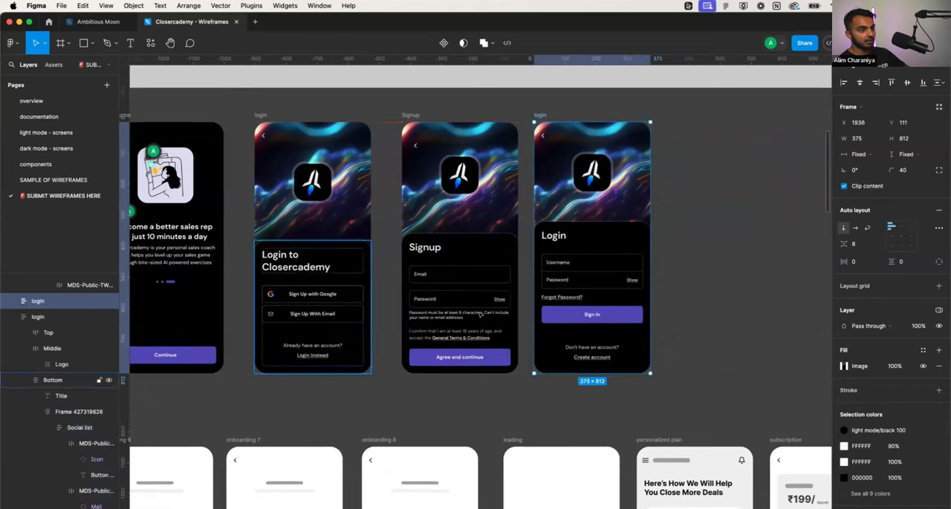
pyautogui.click(615, 266)
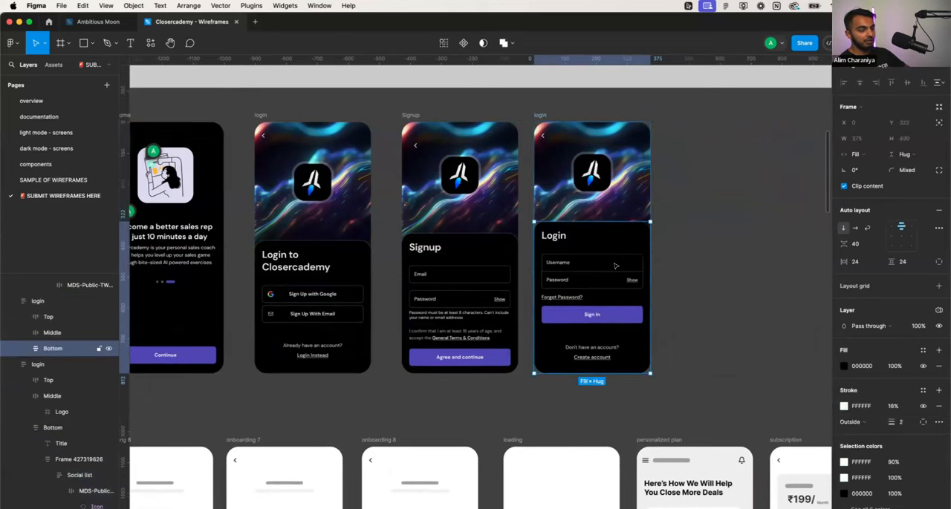
# - Copy the Sign Up with Google button into the username-and-password Login screen, directly below its Sign In button
pyautogui.click(312, 294)
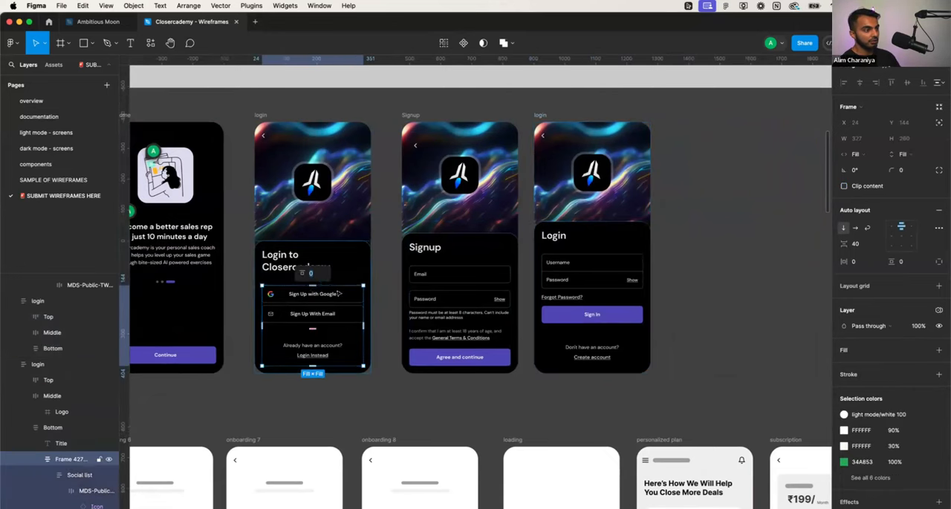
pyautogui.click(338, 294)
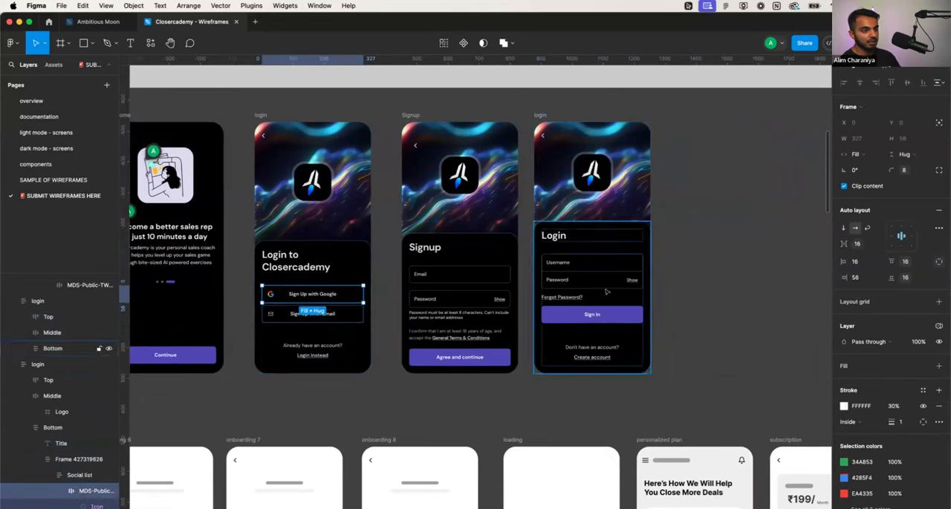
pyautogui.click(611, 320)
pyautogui.click(612, 318)
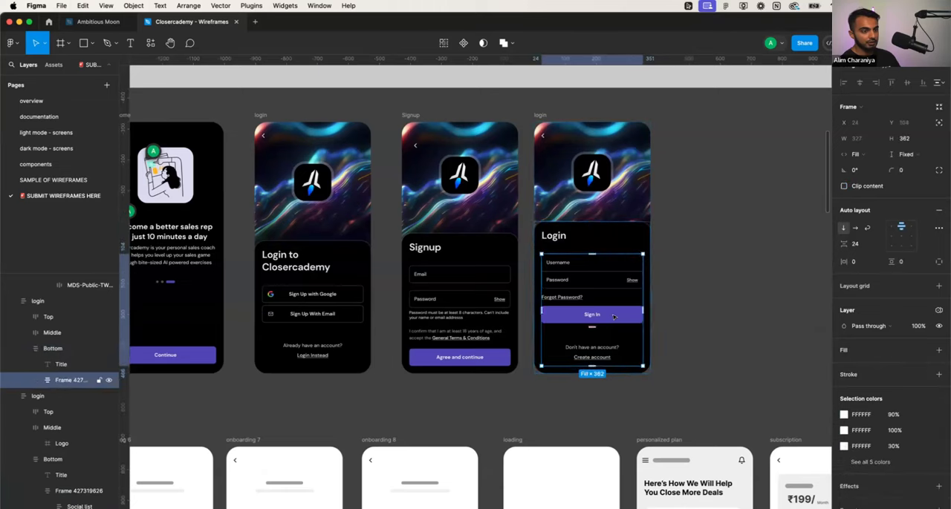
pyautogui.press('cmd+v')
pyautogui.moveTo(609, 391); pyautogui.dragTo(604, 327)
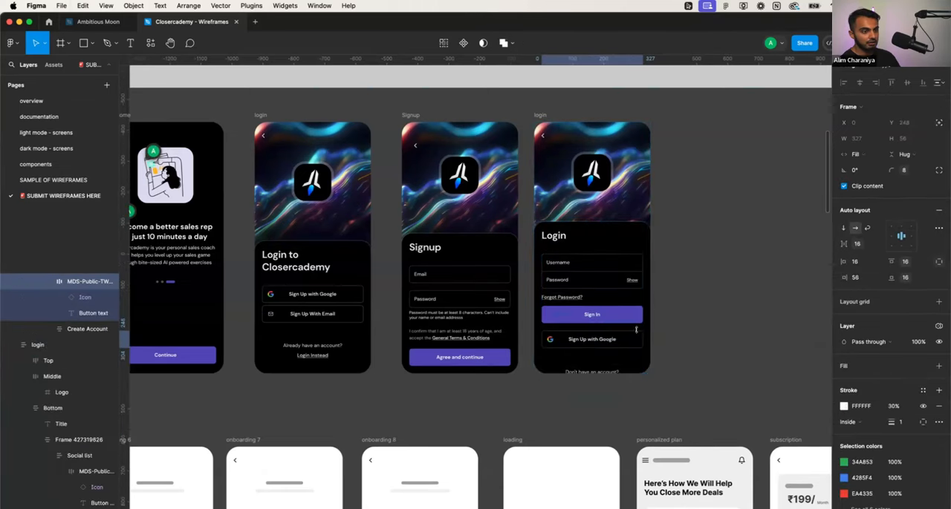
# - Change the copied Google button's label on the Login screen to "Sign In with Google"
pyautogui.scroll(5, 645, 328)
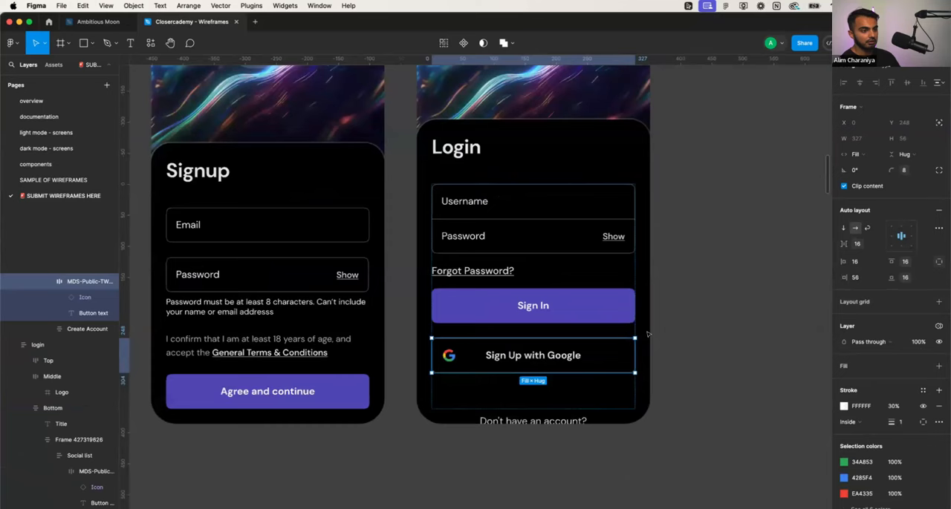
pyautogui.doubleClick(512, 355)
pyautogui.doubleClick(512, 355)
pyautogui.doubleClick(512, 355)
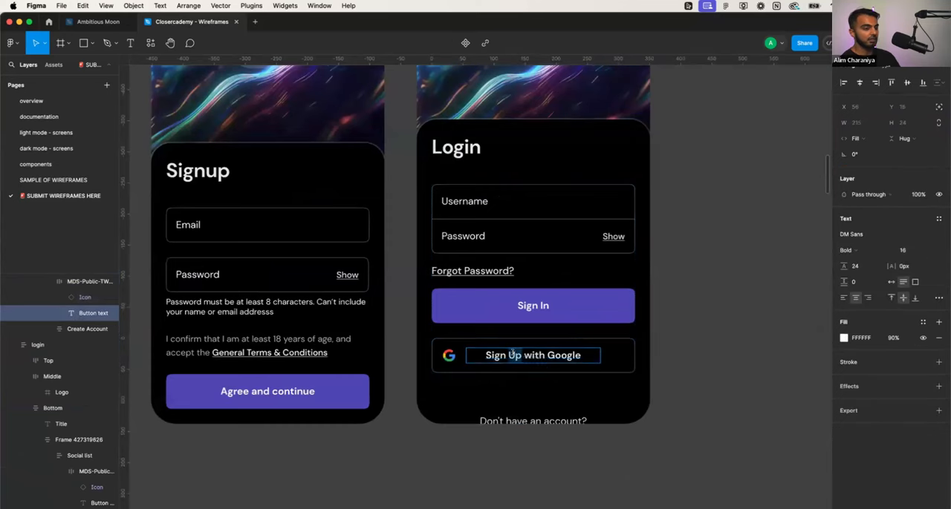
pyautogui.write('In')
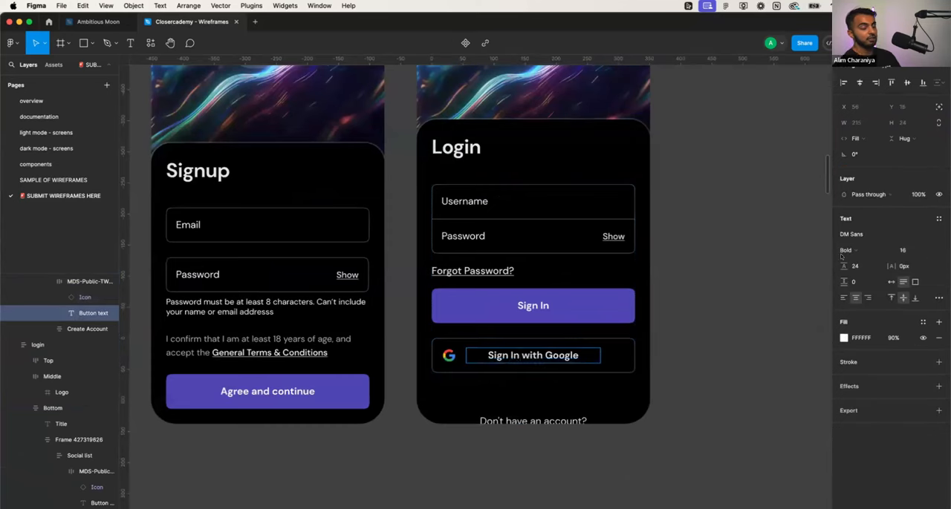
# - Try enlarging the Login screen's lower panel to a height of 572 so the create-account link fits
pyautogui.press('Escape')
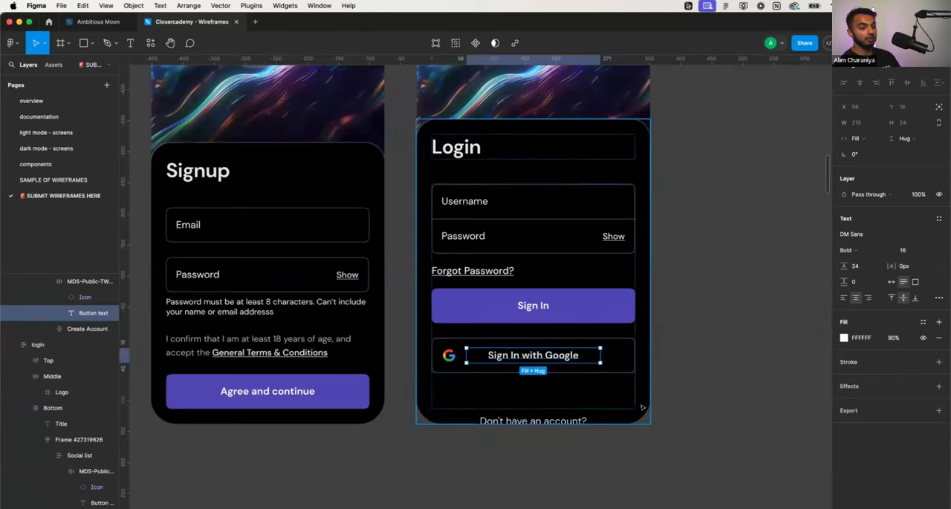
pyautogui.click(632, 419)
pyautogui.moveTo(631, 419); pyautogui.dragTo(615, 473)
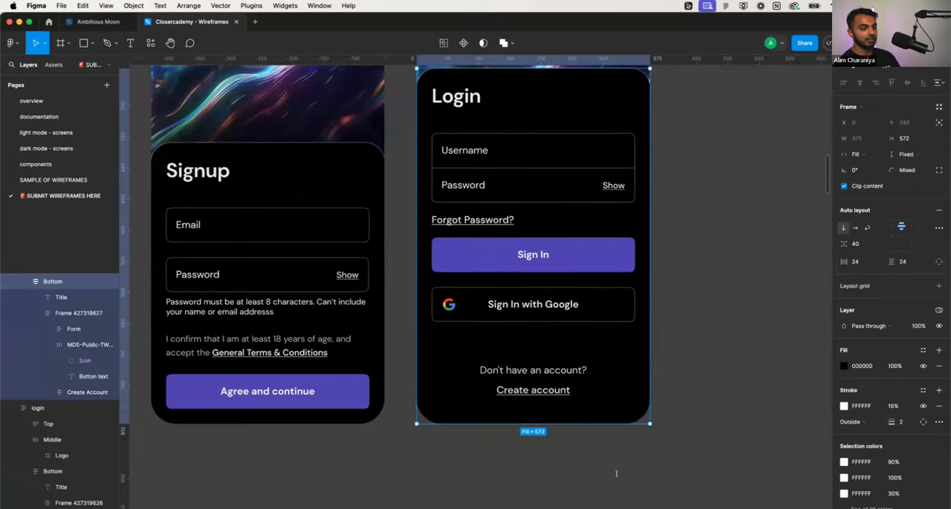
pyautogui.click(688, 394)
pyautogui.scroll(-5, 688, 394)
pyautogui.scroll(1, 687, 394)
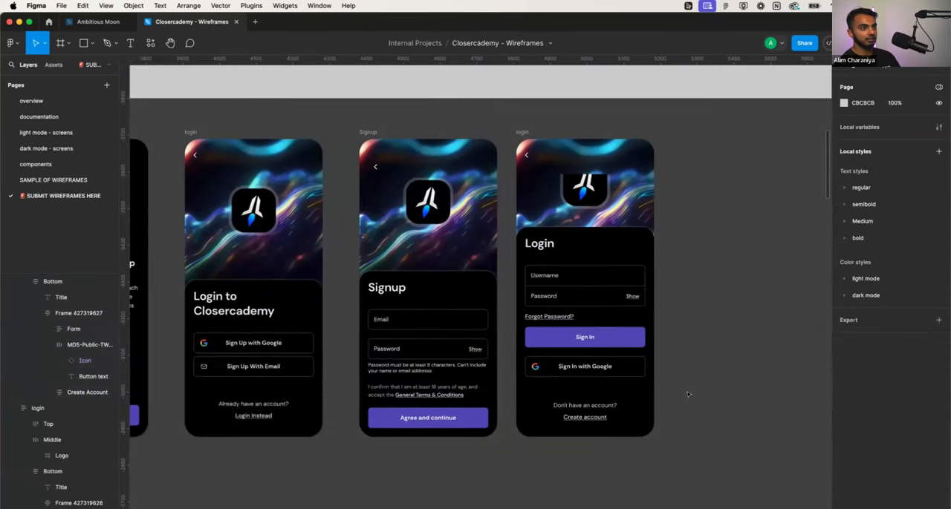
pyautogui.hscroll(2, 687, 394)
# - Extend the whole Login screen frame upward to a height of about 891
pyautogui.click(466, 146)
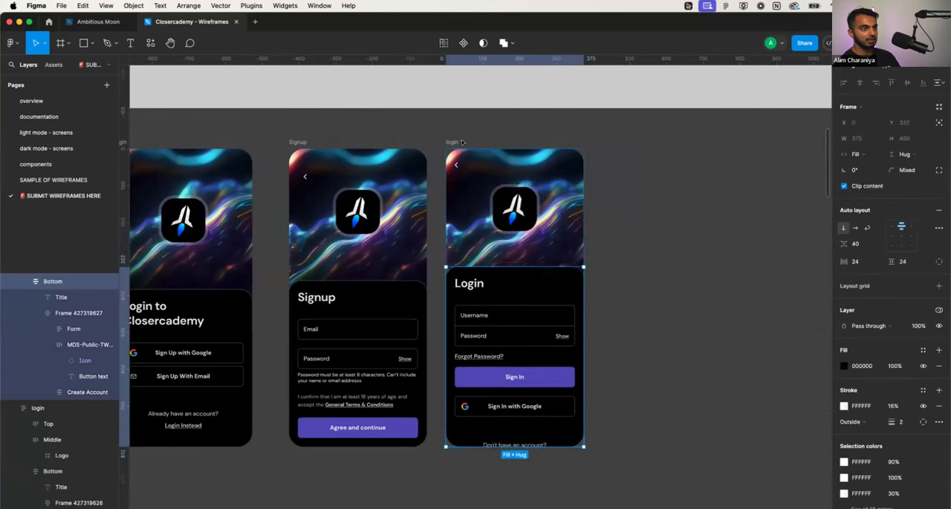
pyautogui.moveTo(460, 147)
pyautogui.mouseDown()
pyautogui.moveTo(452, 116)
pyautogui.moveTo(449, 144)
pyautogui.mouseUp()
pyautogui.press('super+z')
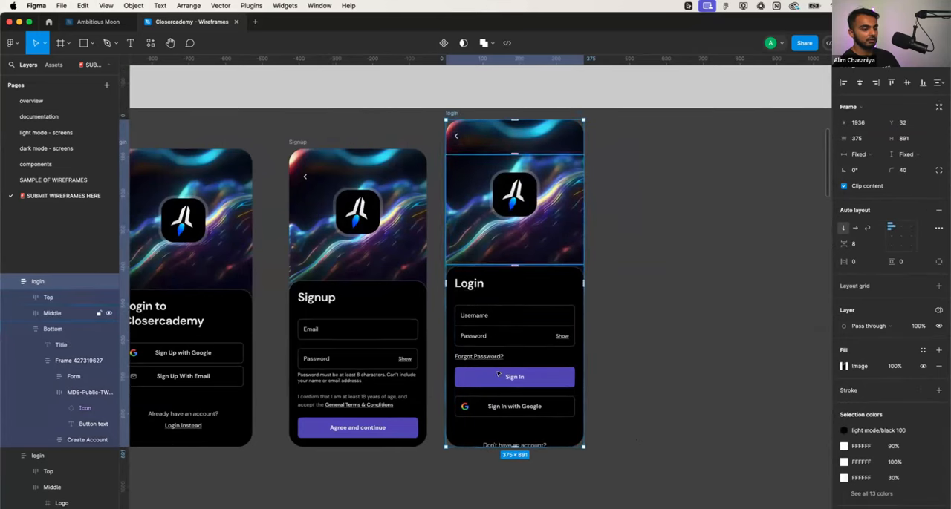
# - Try adjusting the Login screen frame's bottom padding and undo the change
pyautogui.click(514, 444)
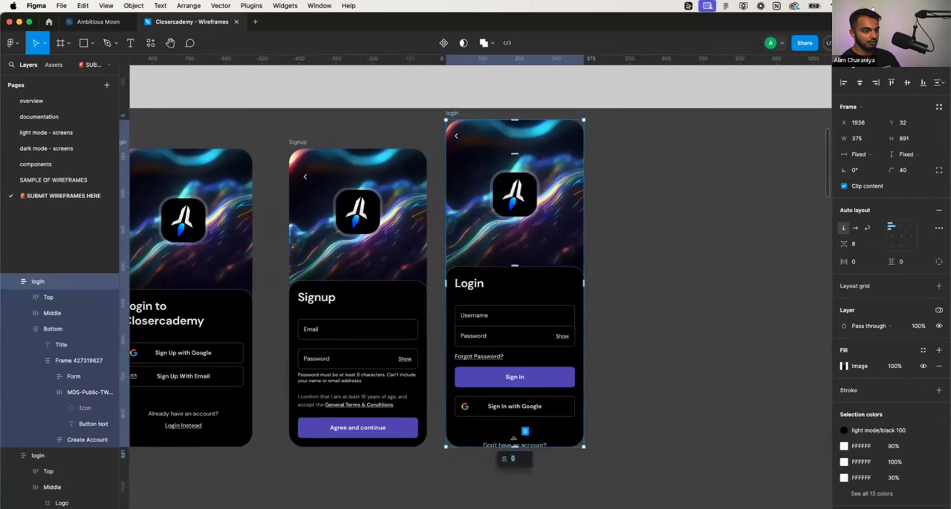
pyautogui.moveTo(513, 445); pyautogui.dragTo(514, 428)
pyautogui.press('super+z')
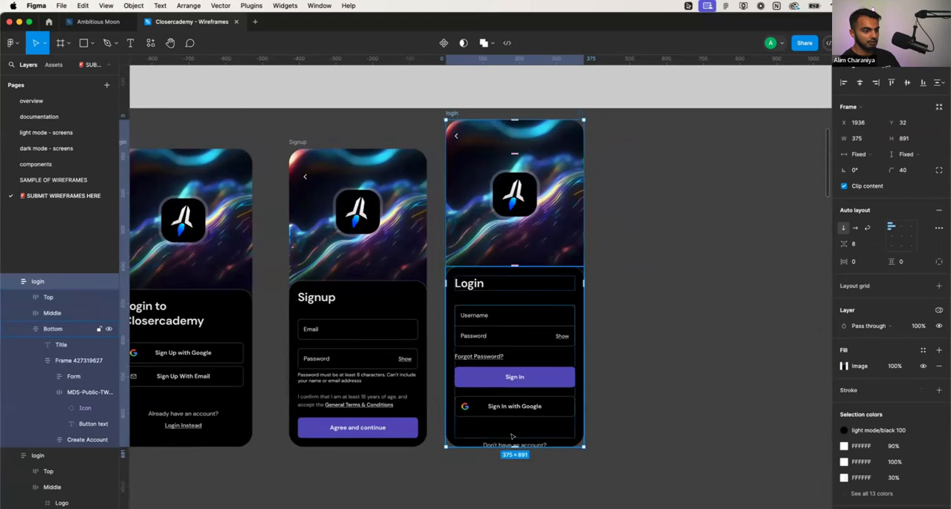
# - Resize the Login screen's form and Google button group to about 328 high, and enlarge the lower panel to about 549 high
pyautogui.click(511, 437)
pyautogui.doubleClick(512, 428)
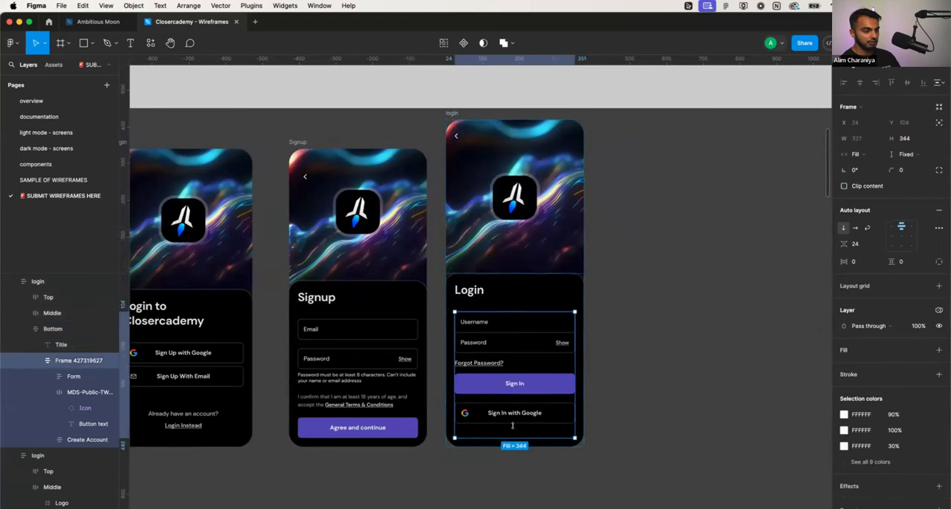
pyautogui.moveTo(512, 425); pyautogui.dragTo(512, 426)
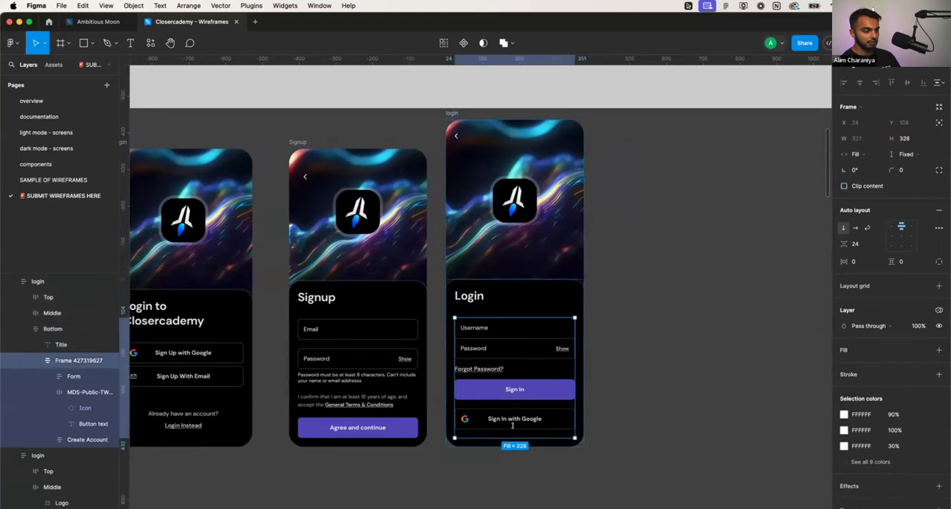
pyautogui.click(503, 281)
pyautogui.moveTo(503, 278); pyautogui.dragTo(507, 241)
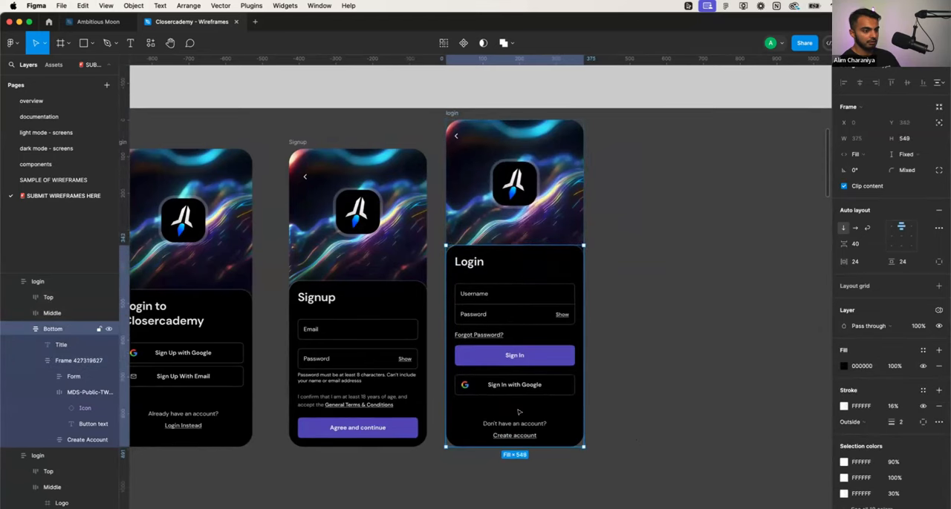
pyautogui.press('Escape')
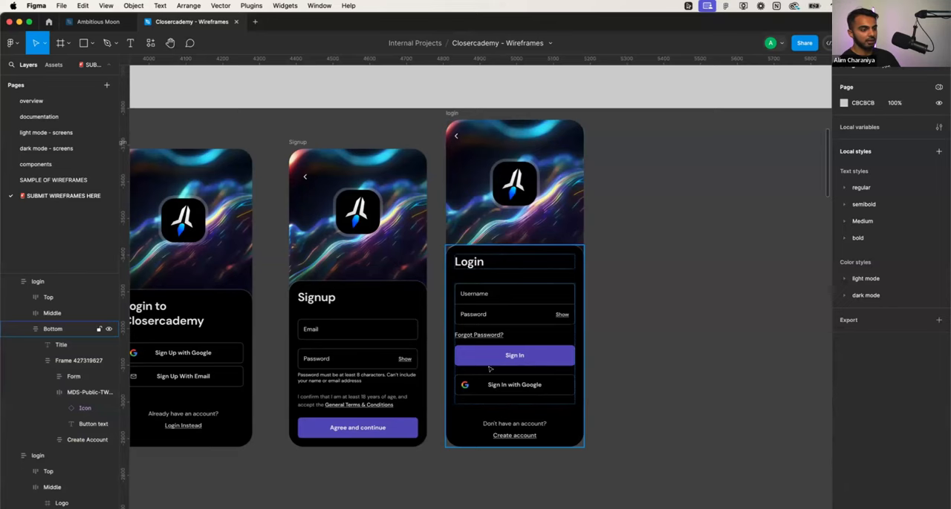
# - Move the enlarged Login screen slightly down beside the Signup screen, to about X 1937, Y 61
pyautogui.click(505, 461)
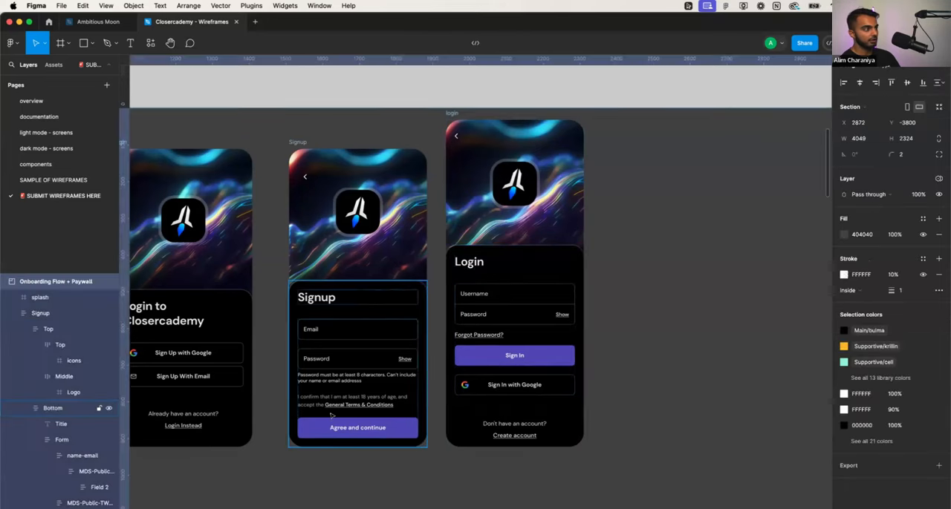
pyautogui.scroll(-3, 625, 387)
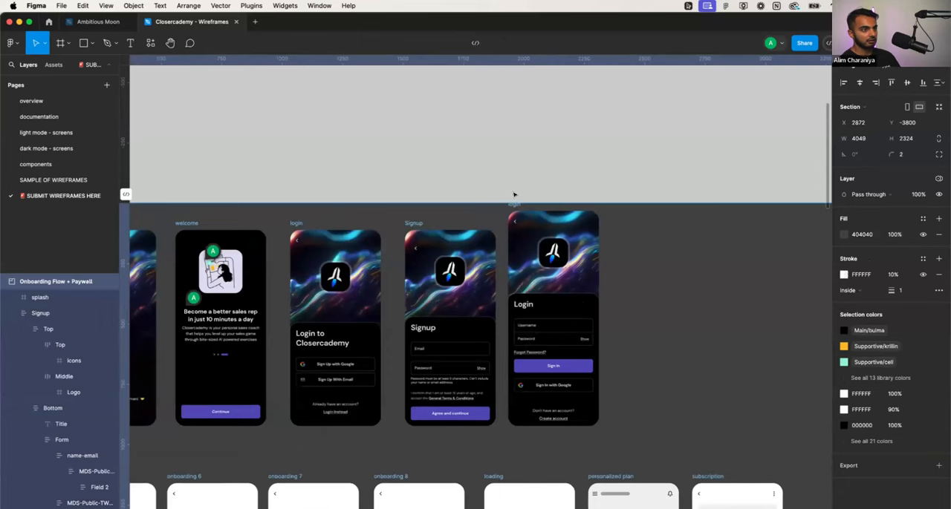
pyautogui.scroll(3, 509, 204)
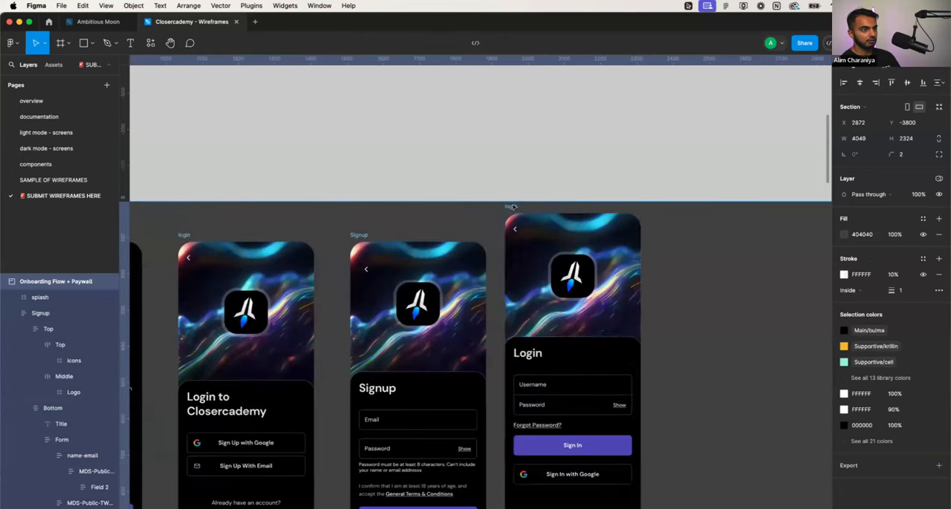
pyautogui.click(511, 217)
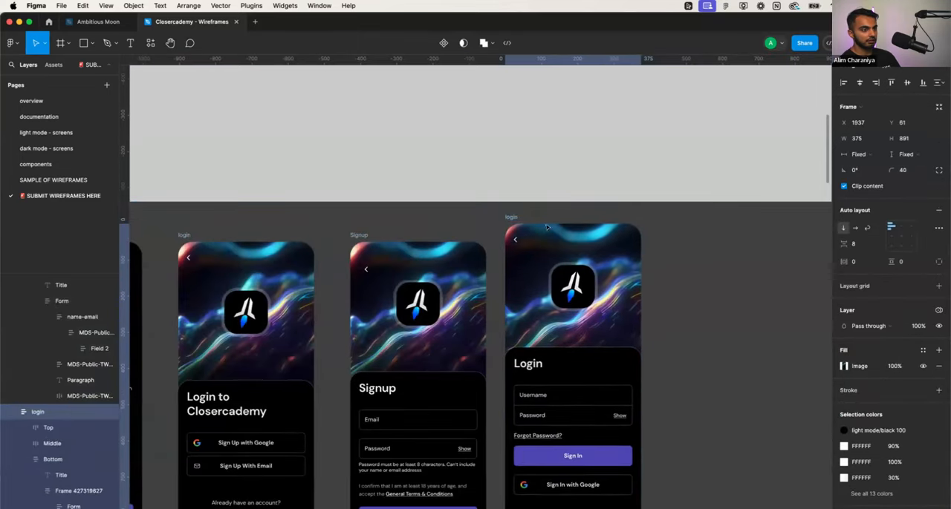
pyautogui.click(661, 325)
pyautogui.scroll(-3, 661, 325)
pyautogui.hscroll(-2, 662, 325)
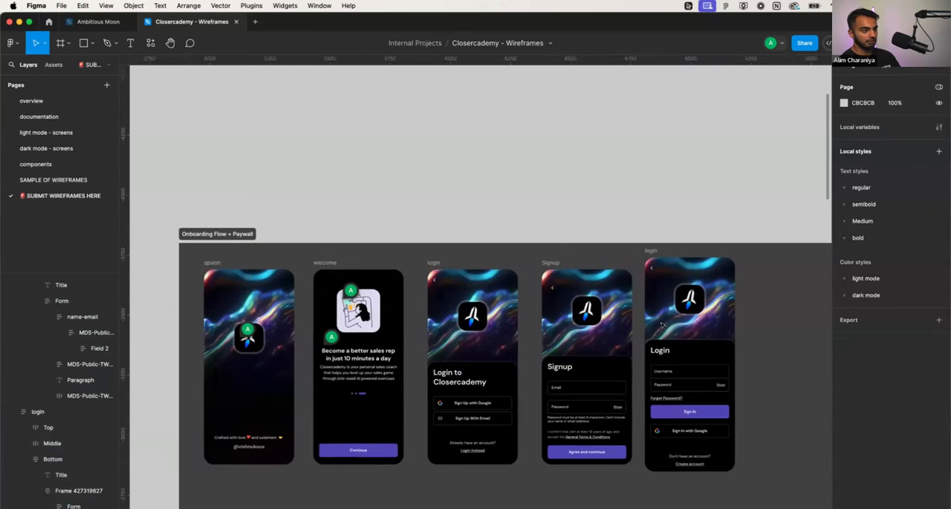
pyautogui.scroll(-2, 660, 325)
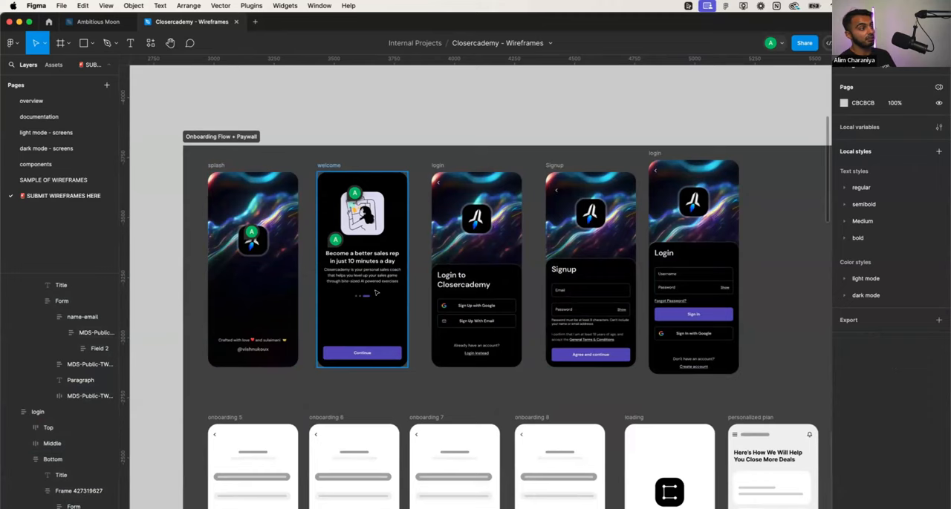
# - Switch to the Ambitious Moon file, look through its page list and view the Shadow page
pyautogui.click(97, 22)
pyautogui.scroll(3, 308, 230)
pyautogui.scroll(-5, 309, 230)
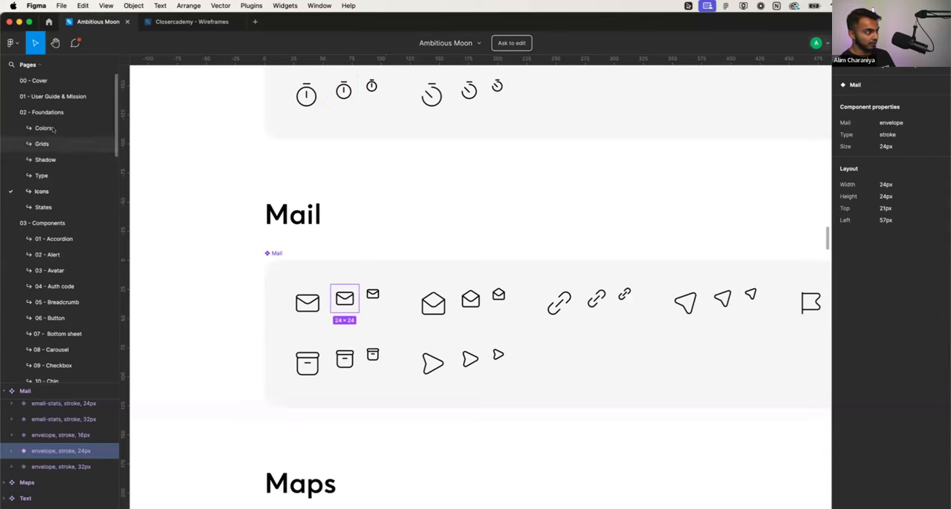
pyautogui.scroll(-3, 61, 211)
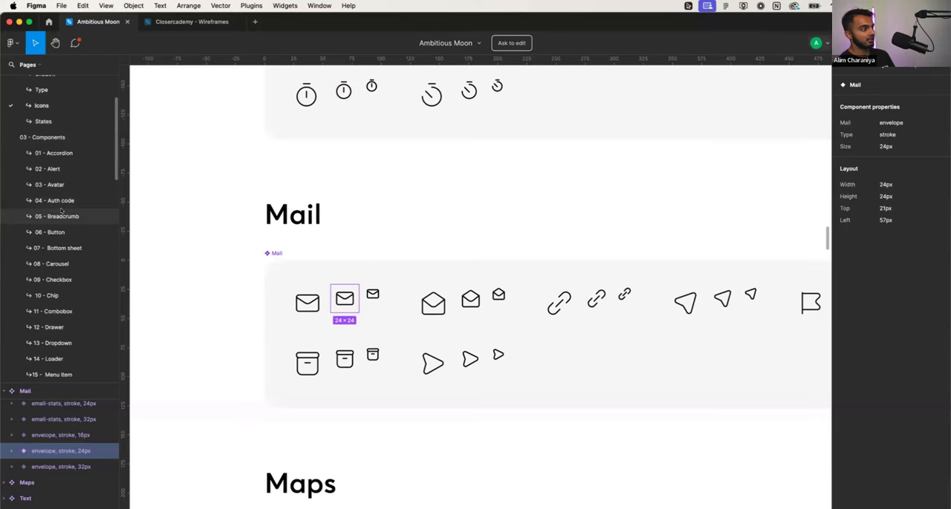
pyautogui.scroll(3, 61, 212)
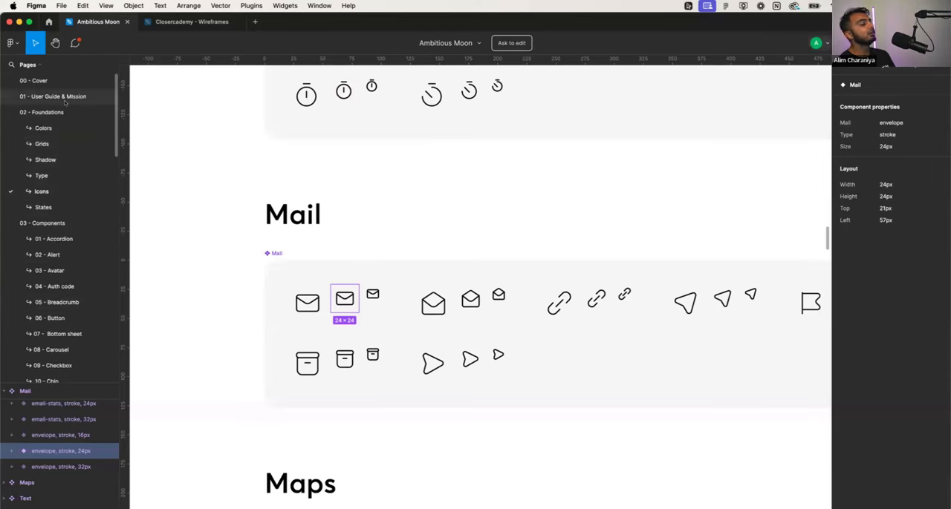
pyautogui.click(54, 160)
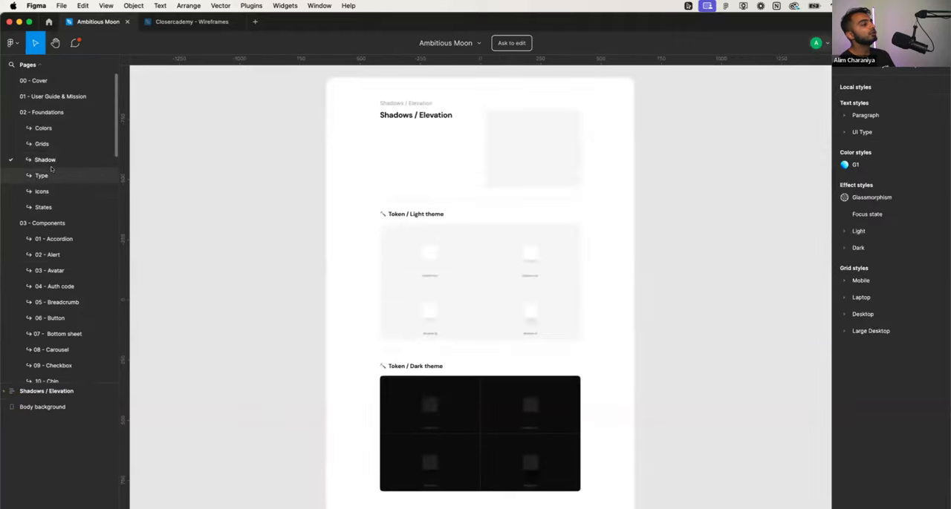
pyautogui.scroll(-5, 52, 189)
pyautogui.scroll(5, 52, 178)
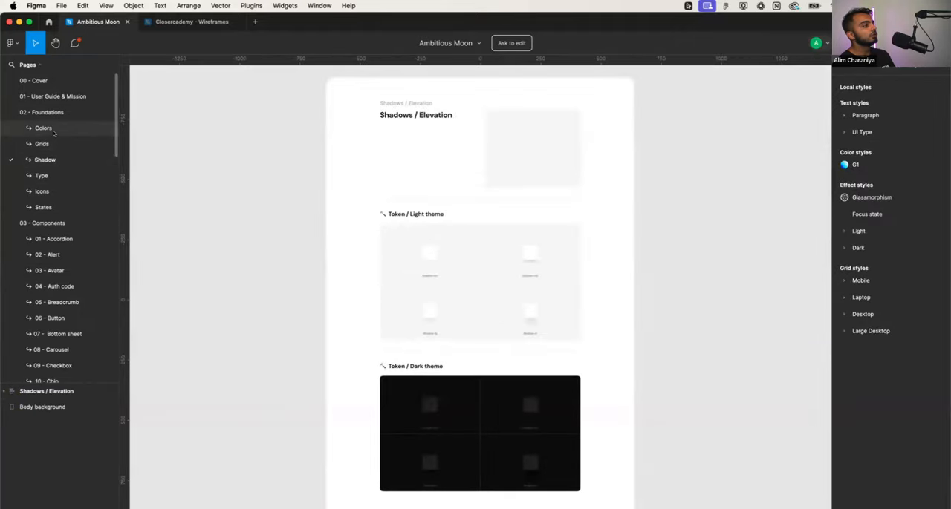
# - Look through the Colors, Grids, Shadow, Type, Icons and States foundation pages, plus the User Guide & Mission and Cover pages
pyautogui.click(54, 132)
pyautogui.click(51, 144)
pyautogui.click(49, 160)
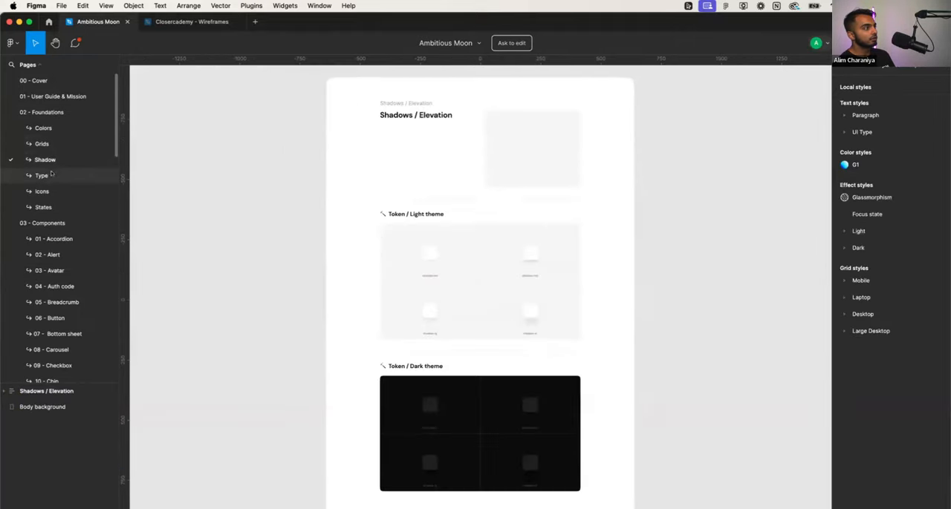
pyautogui.click(51, 175)
pyautogui.click(51, 191)
pyautogui.click(50, 208)
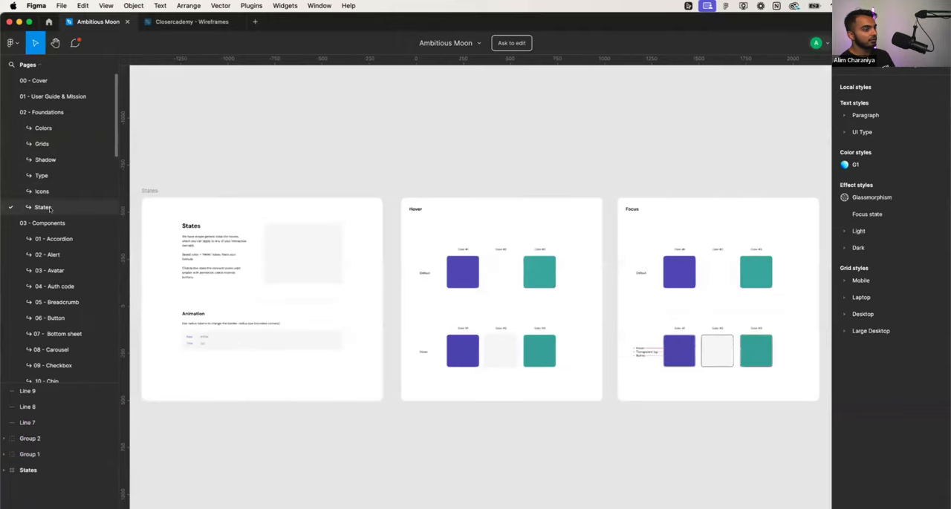
pyautogui.click(64, 97)
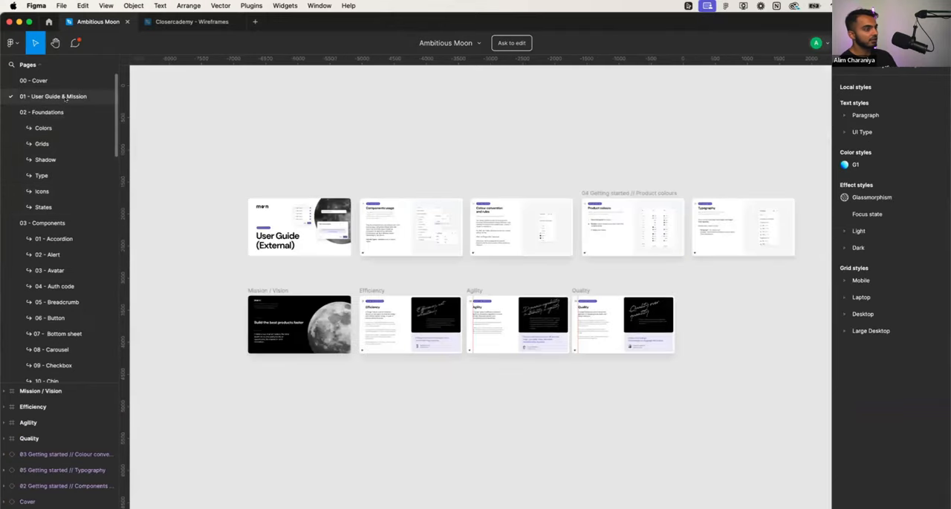
pyautogui.click(64, 81)
pyautogui.click(44, 144)
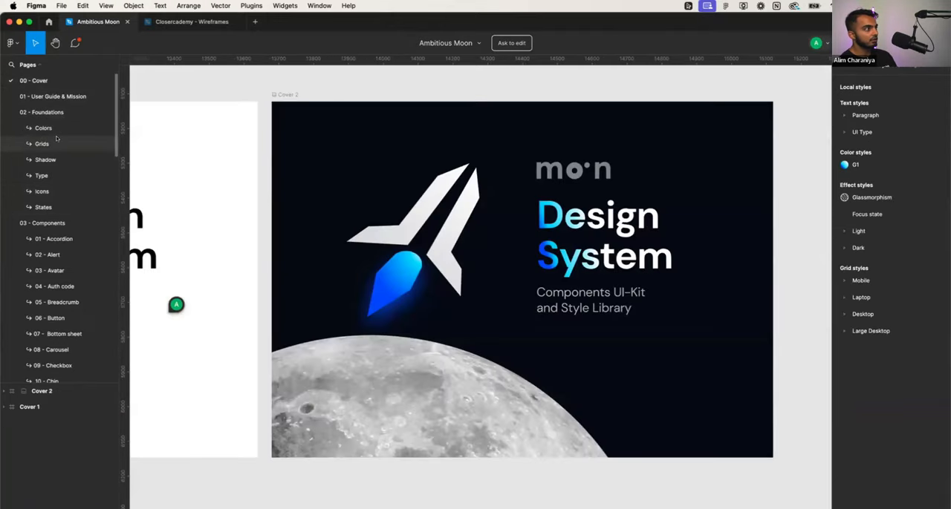
# - Examine the light, dark and supportive palettes on the Colors page, with a glance at the Shadow and Grids pages
pyautogui.click(57, 131)
pyautogui.scroll(-5, 212, 297)
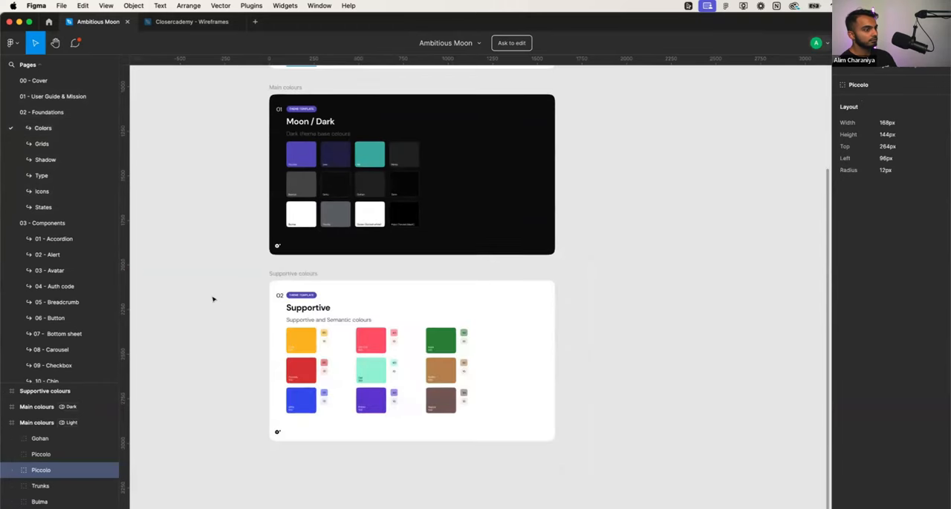
pyautogui.scroll(-5, 212, 299)
pyautogui.scroll(5, 213, 299)
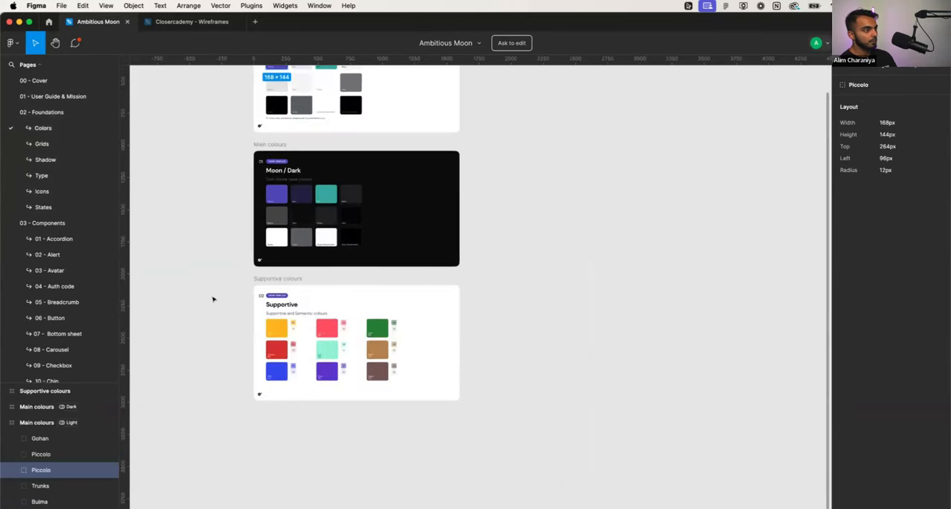
pyautogui.click(58, 158)
pyautogui.click(58, 146)
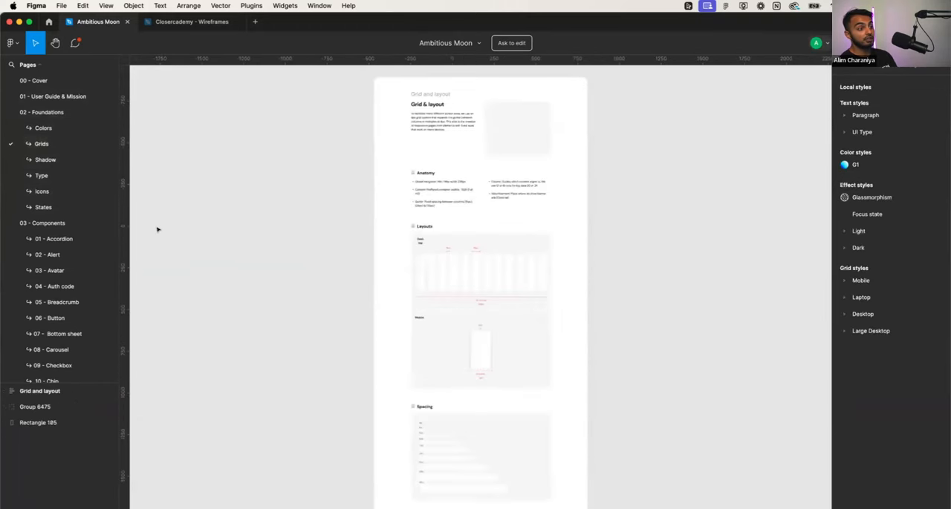
pyautogui.click(53, 128)
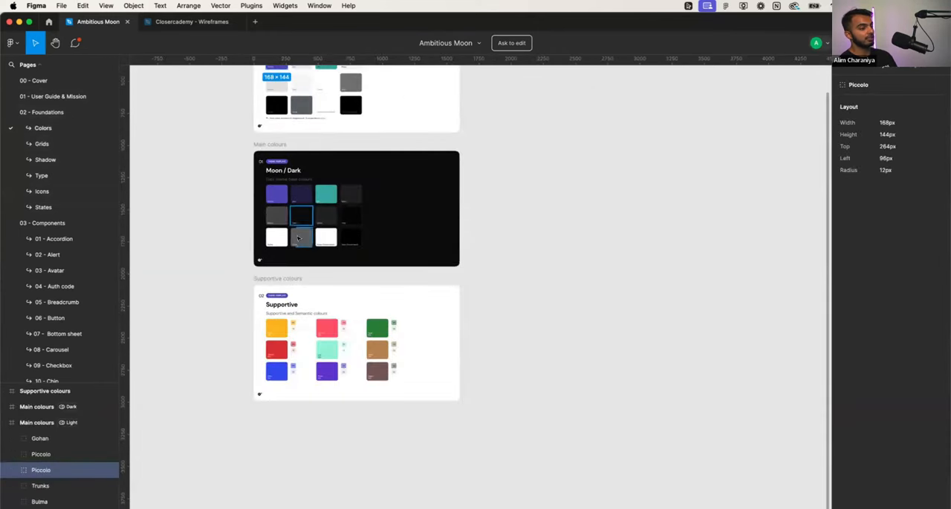
pyautogui.scroll(5, 280, 243)
pyautogui.scroll(-2, 280, 243)
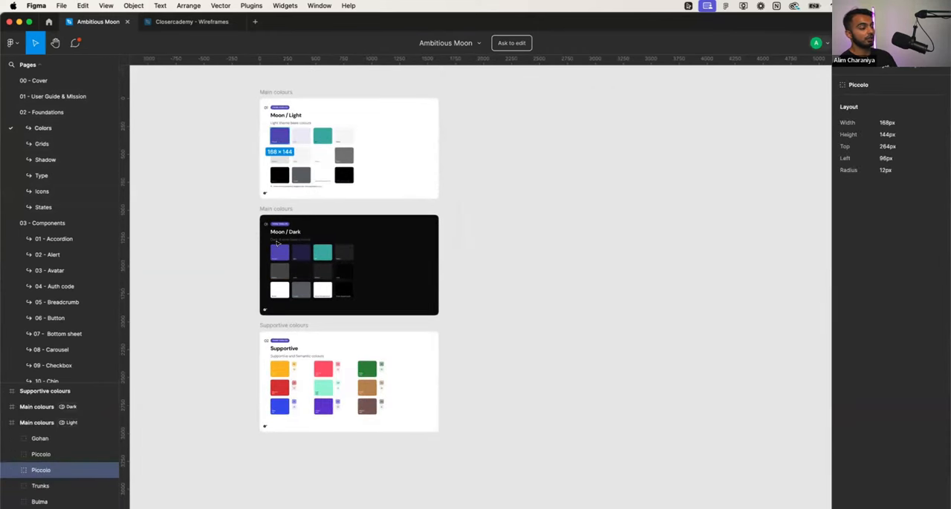
pyautogui.hscroll(-3, 278, 242)
pyautogui.scroll(2, 276, 242)
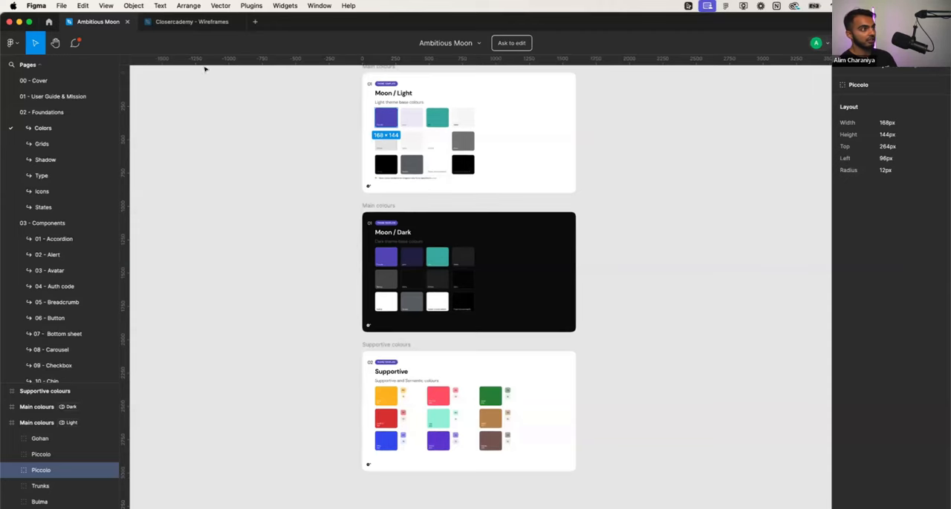
# - Return to the Closercademy - Wireframes file and review the styled screens alongside the onboarding, loading, personalized plan and subscription wireframes
pyautogui.click(192, 23)
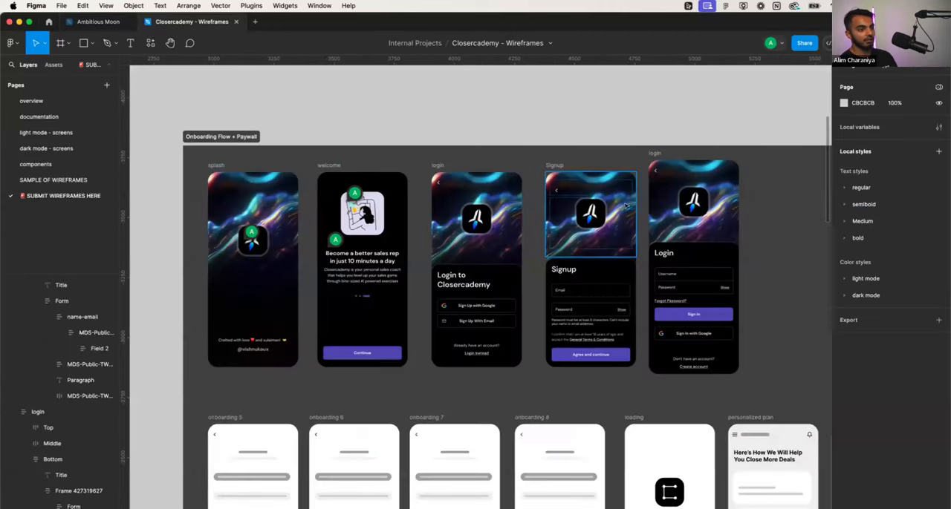
pyautogui.scroll(-3, 538, 369)
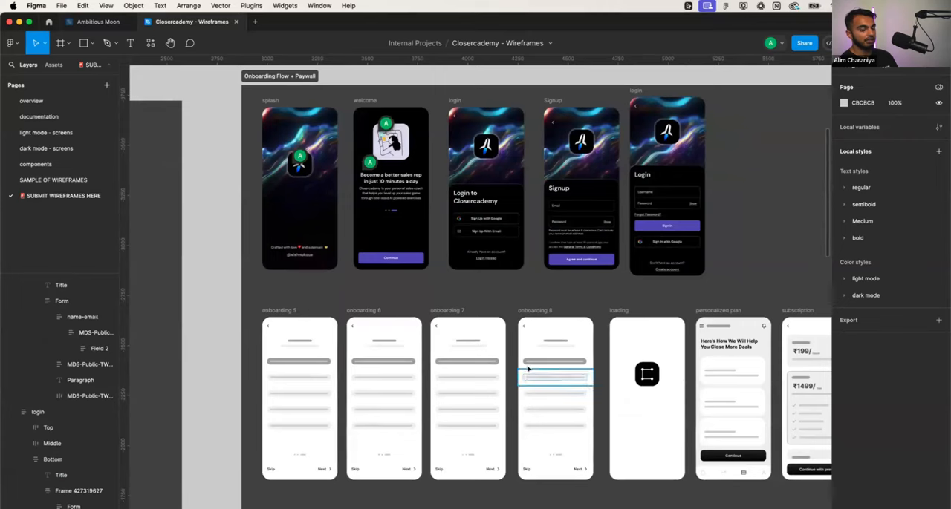
pyautogui.hscroll(3, 528, 364)
pyautogui.hscroll(1, 527, 364)
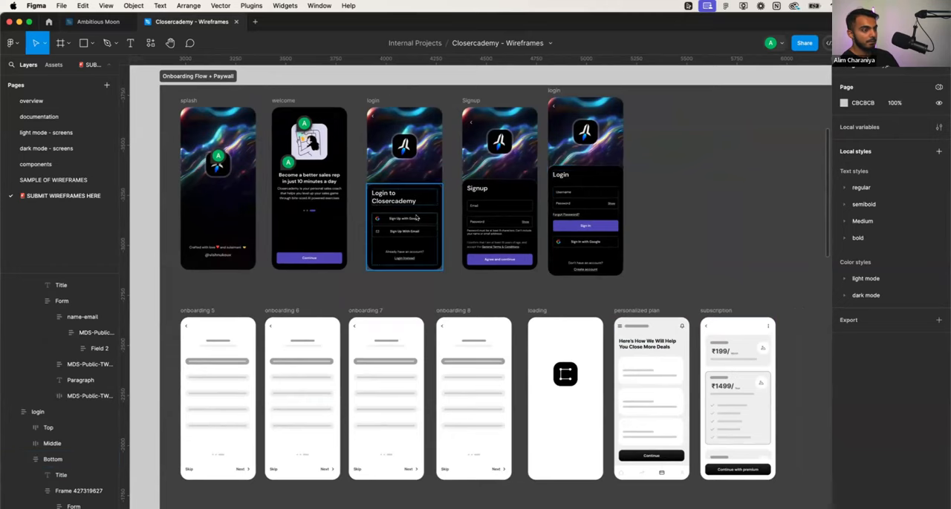
# - Delete the onboarding 5, onboarding 6, onboarding 7 and onboarding 8 wireframes from the Onboarding Flow + Paywall section
pyautogui.scroll(-1, 559, 283)
pyautogui.scroll(-1, 558, 283)
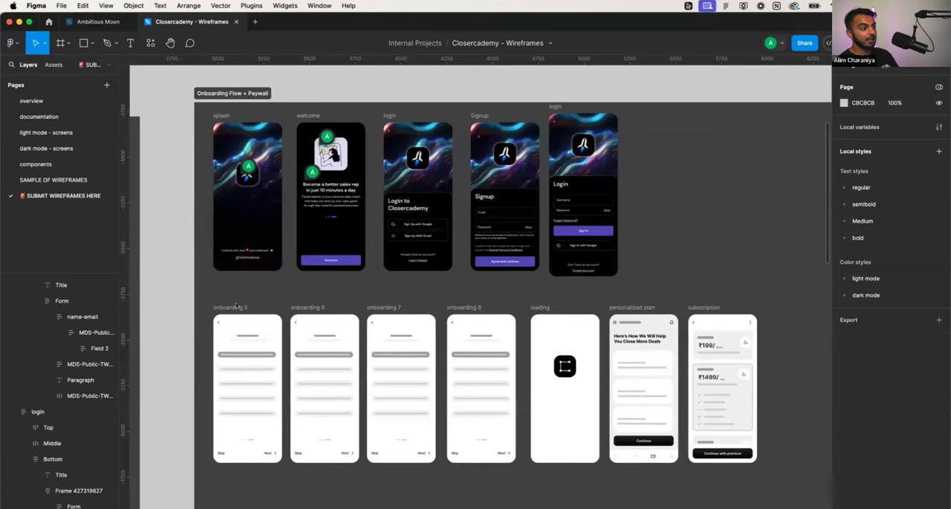
pyautogui.scroll(-3, 236, 306)
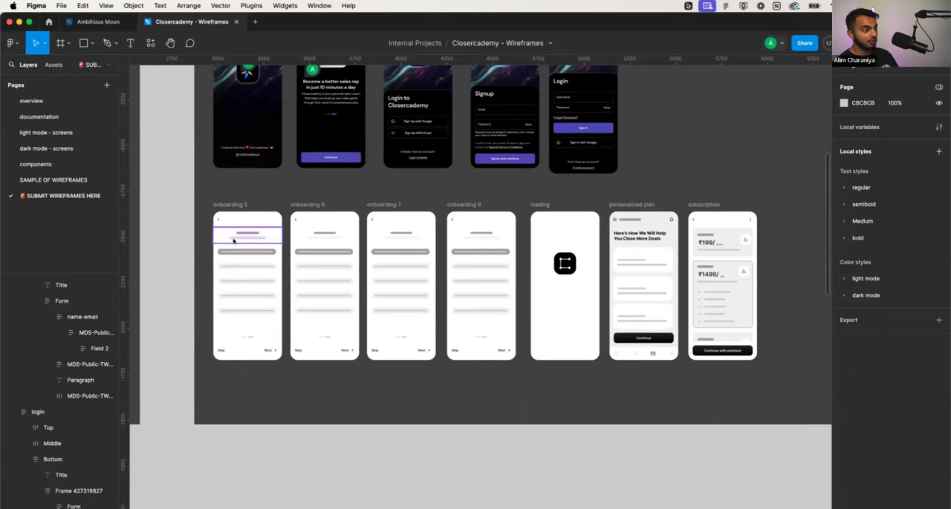
pyautogui.scroll(-3, 236, 239)
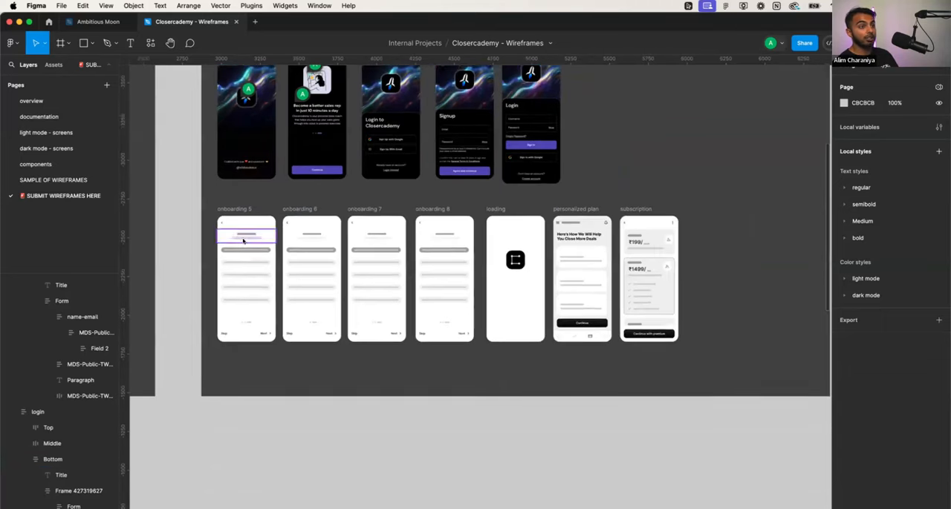
pyautogui.scroll(2, 245, 241)
pyautogui.scroll(1, 245, 244)
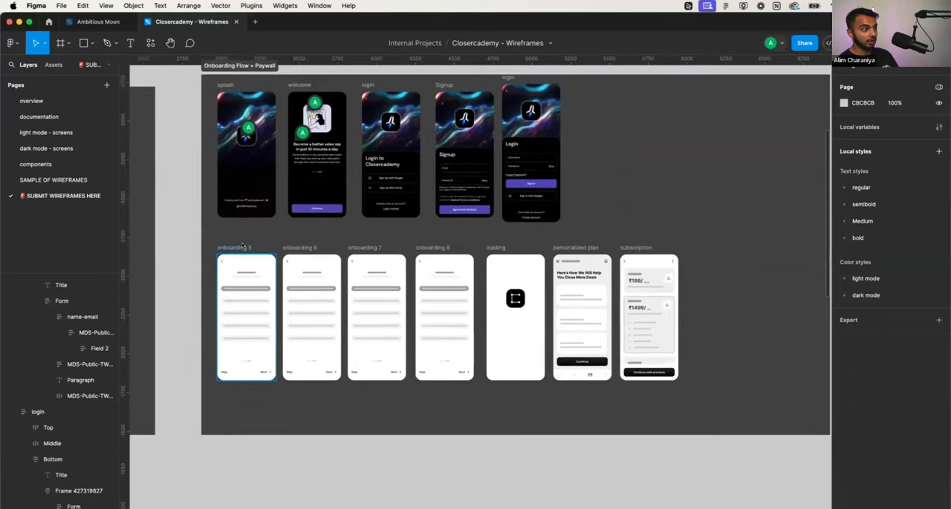
pyautogui.click(242, 247)
pyautogui.keyDown('shift'); pyautogui.click(290, 248); pyautogui.keyUp('shift')
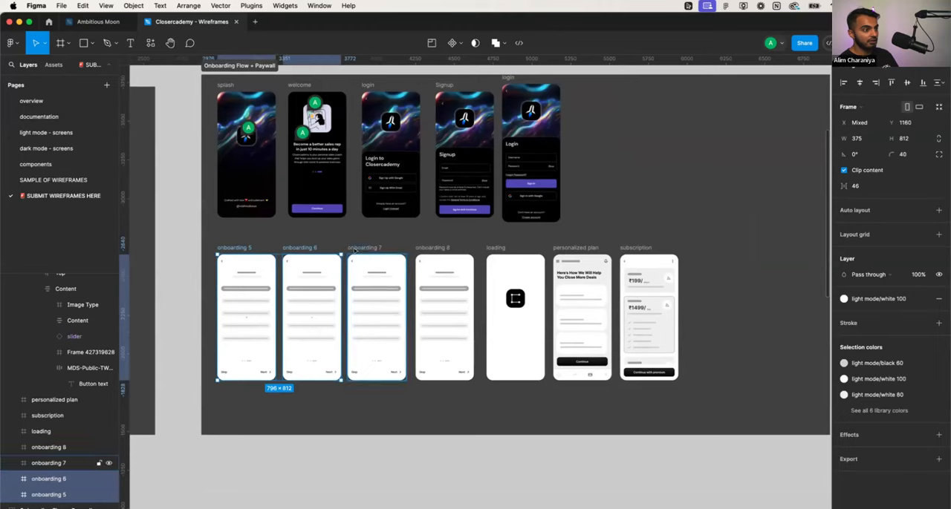
pyautogui.keyDown('shift'); pyautogui.click(356, 248); pyautogui.keyUp('shift')
pyautogui.keyDown('shift'); pyautogui.click(424, 247); pyautogui.keyUp('shift')
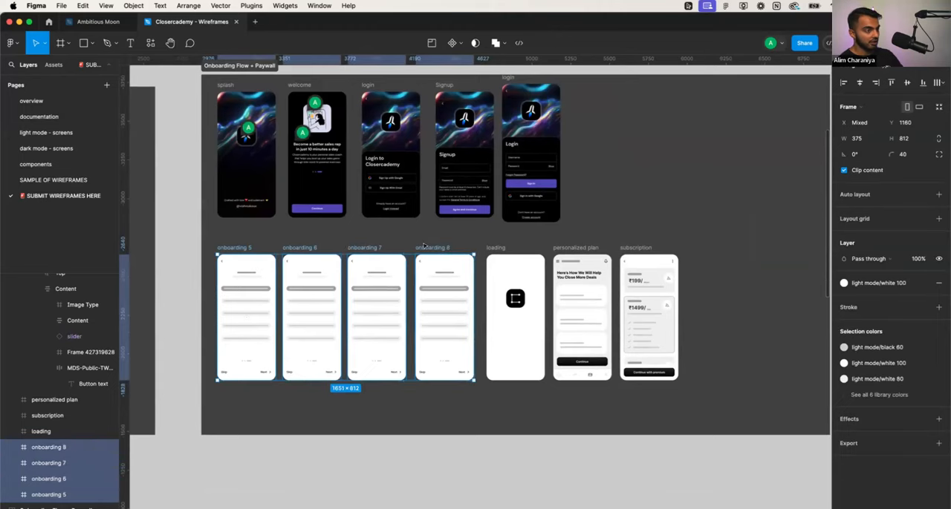
pyautogui.press('Delete')
pyautogui.press('F11')
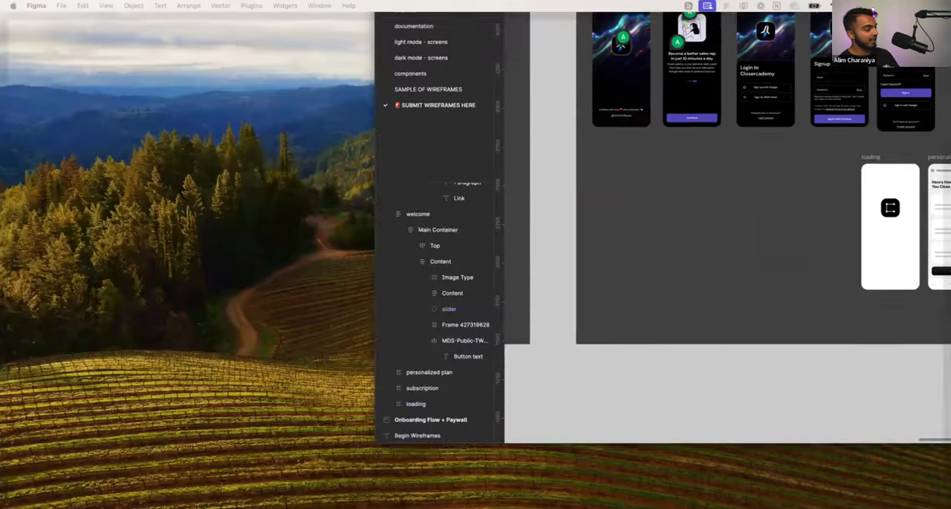
pyautogui.press('F11')
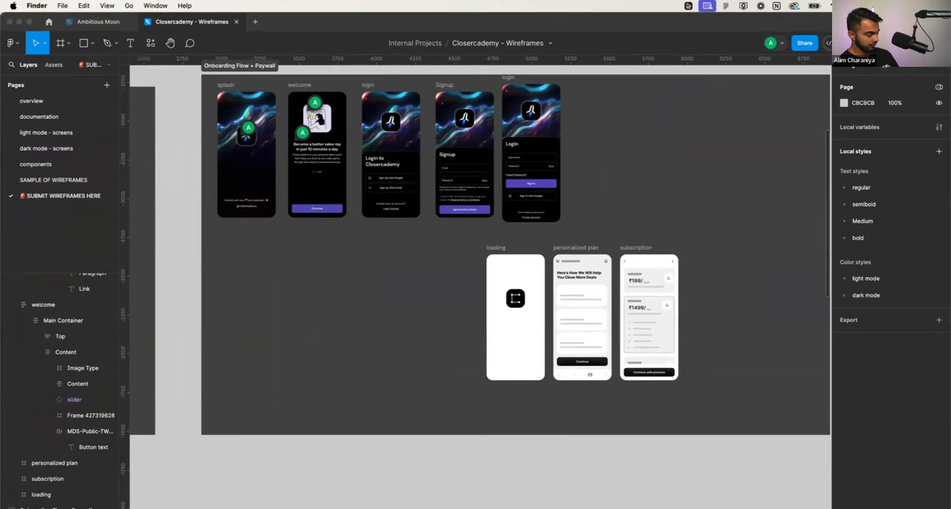
pyautogui.press('super+Tab')
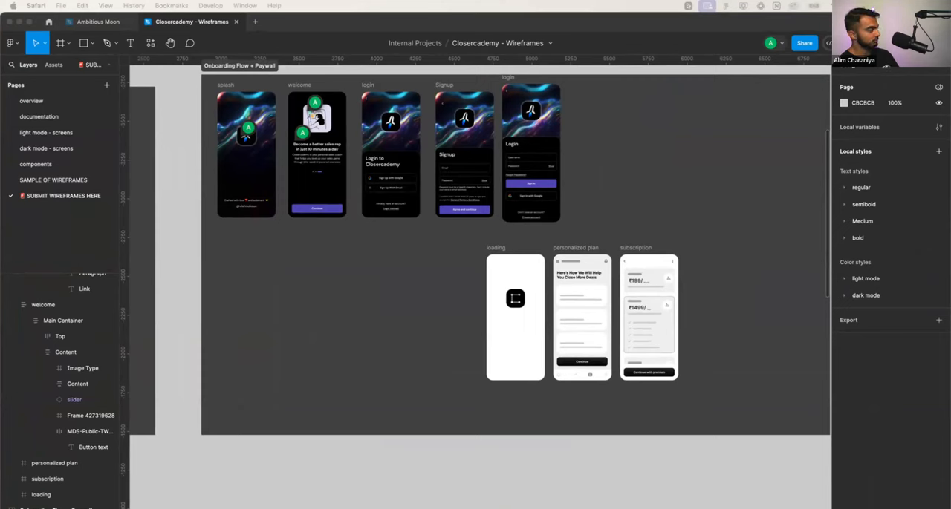
pyautogui.moveTo(0, 476); pyautogui.dragTo(0, 372)
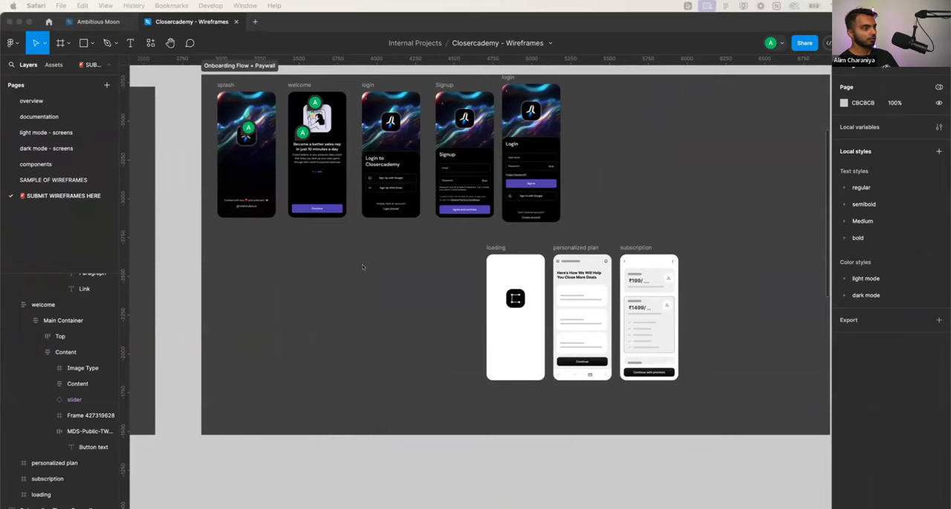
pyautogui.click(367, 314)
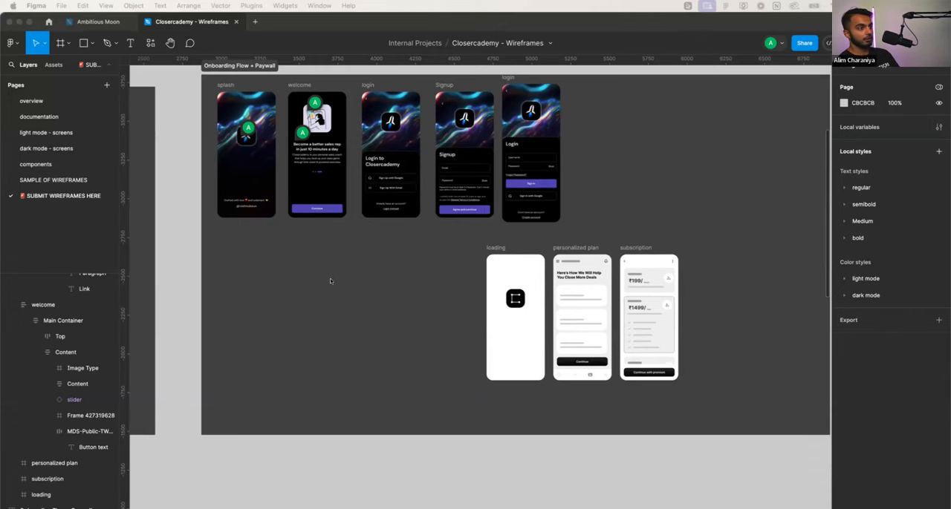
pyautogui.scroll(-5, 331, 281)
pyautogui.scroll(4, 304, 278)
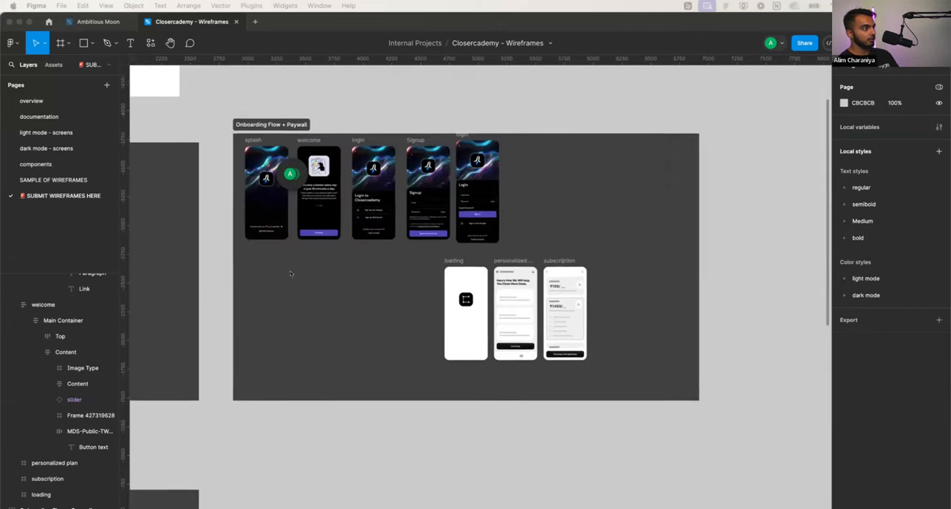
pyautogui.scroll(1, 290, 274)
# - Switch to the Ambitious Moon file and open the Onboarding page among its templates
pyautogui.click(81, 17)
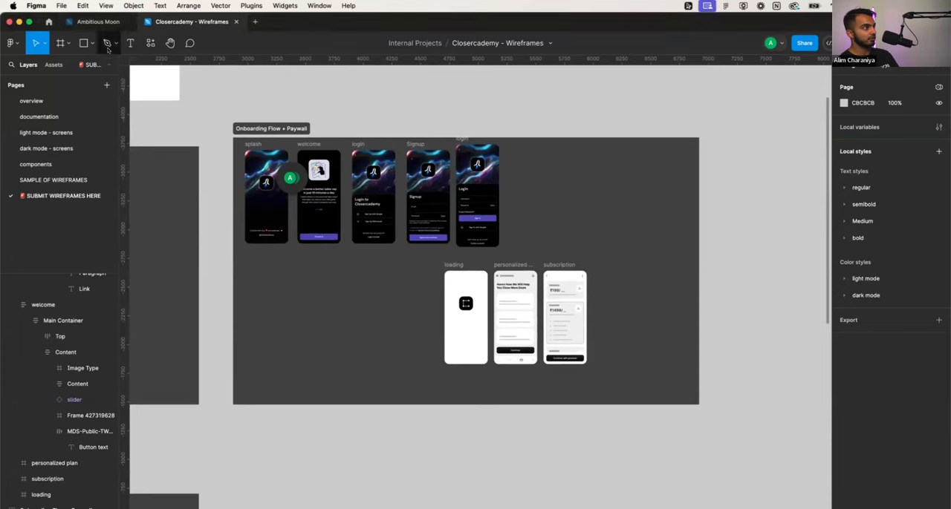
pyautogui.click(104, 23)
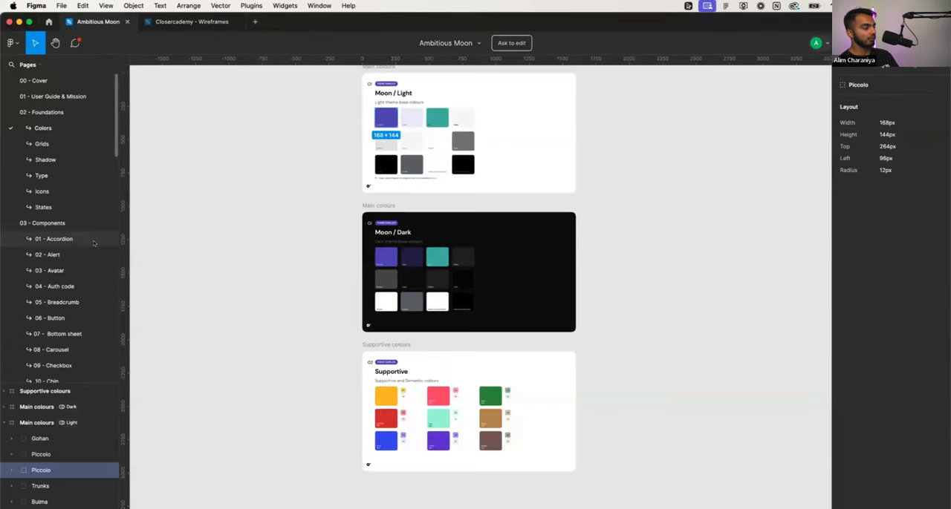
pyautogui.scroll(-10, 73, 244)
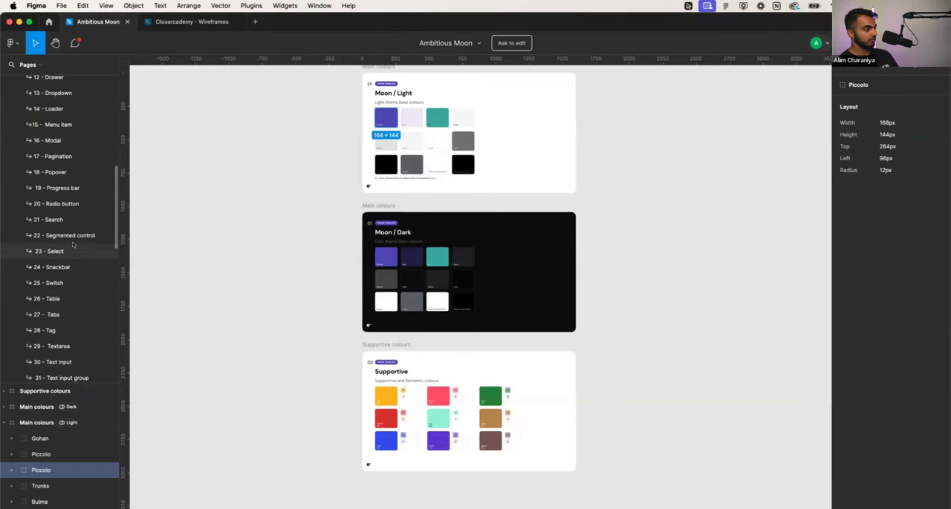
pyautogui.scroll(-10, 73, 245)
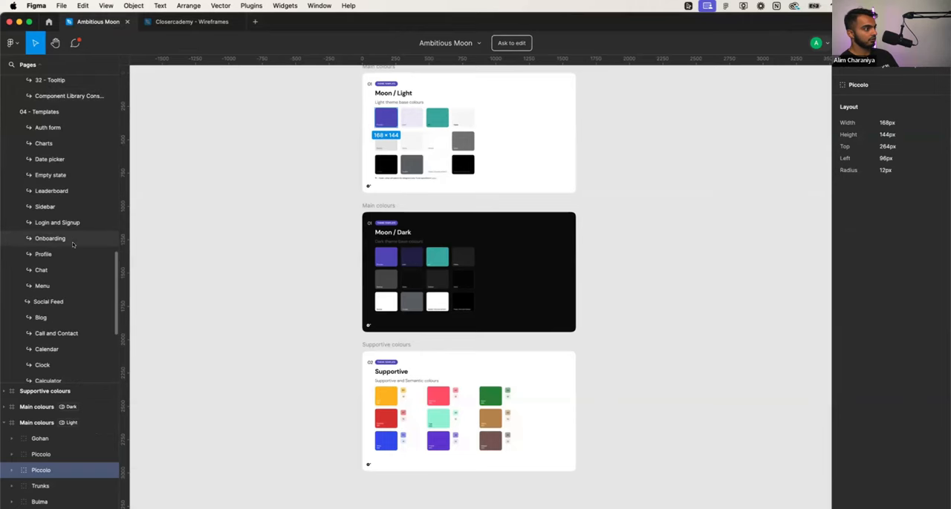
pyautogui.scroll(-4, 72, 245)
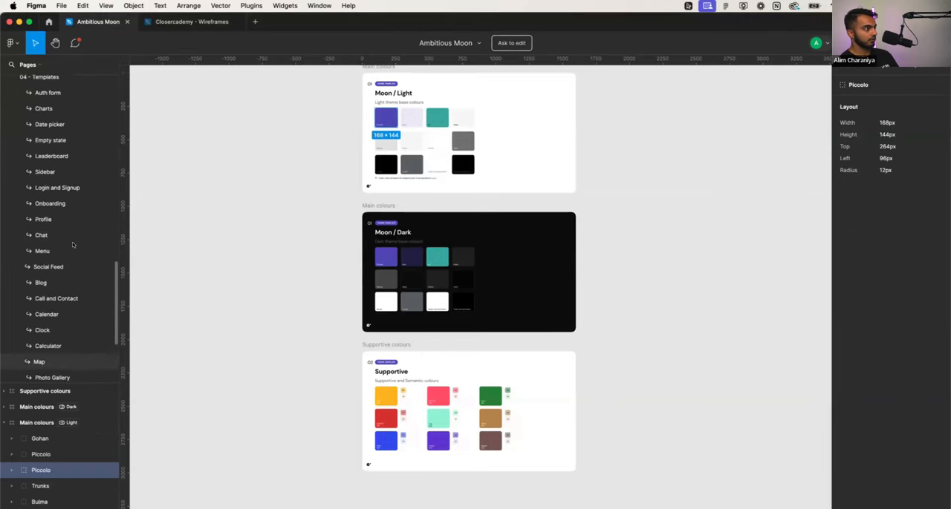
pyautogui.scroll(2, 73, 245)
pyautogui.click(56, 270)
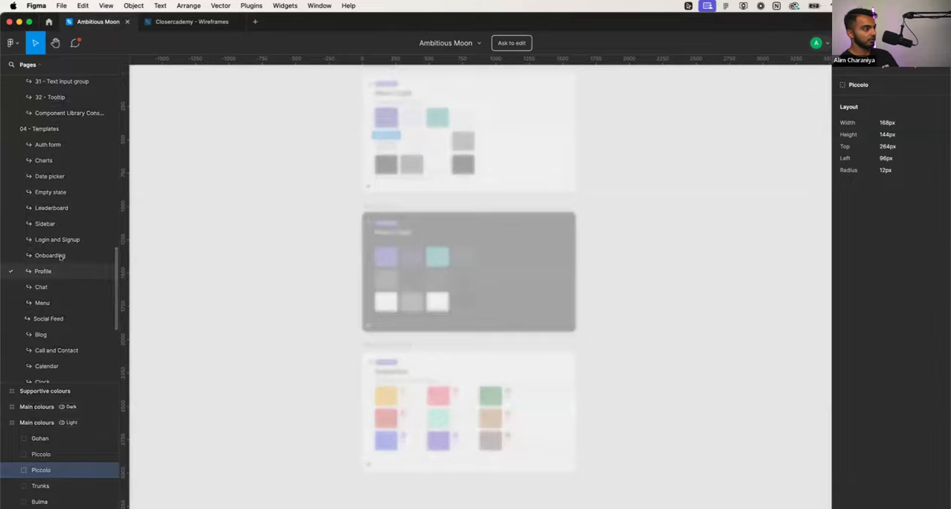
pyautogui.click(56, 255)
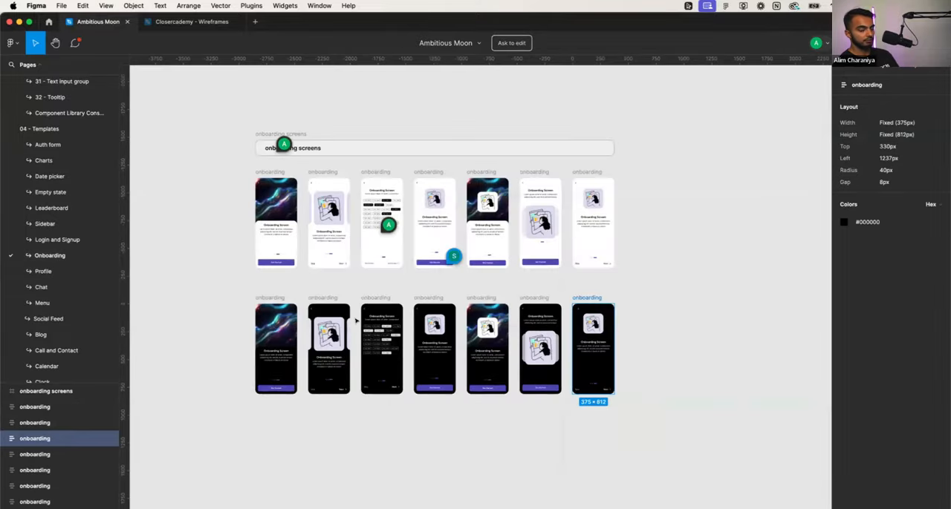
# - Examine the dark onboarding templates, focusing on the screen with selectable label chips and Skip and Next controls
pyautogui.scroll(5, 356, 321)
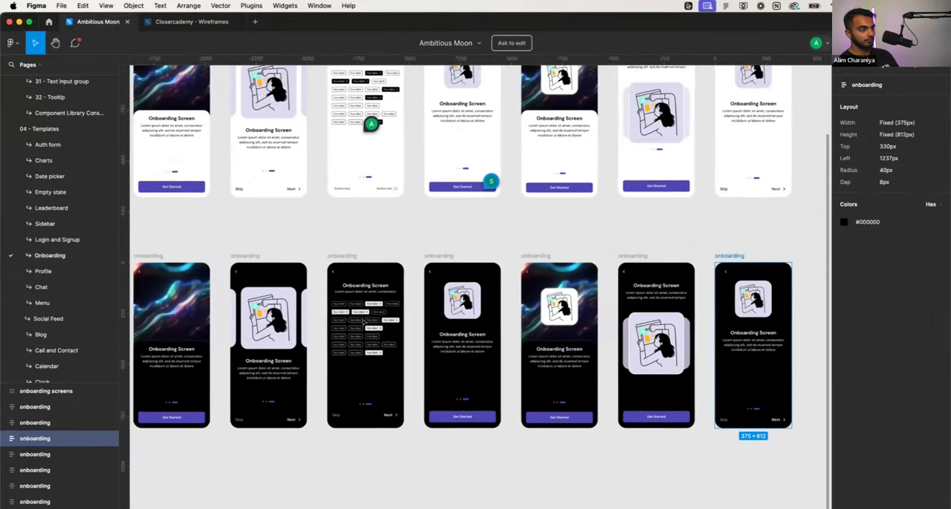
pyautogui.scroll(-2, 364, 322)
pyautogui.hscroll(3, 364, 322)
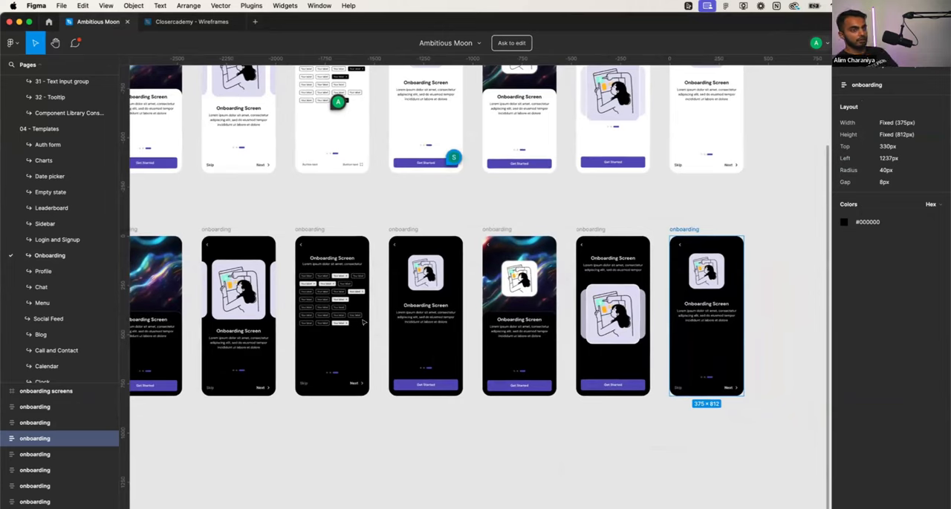
pyautogui.click(312, 230)
pyautogui.scroll(3, 321, 284)
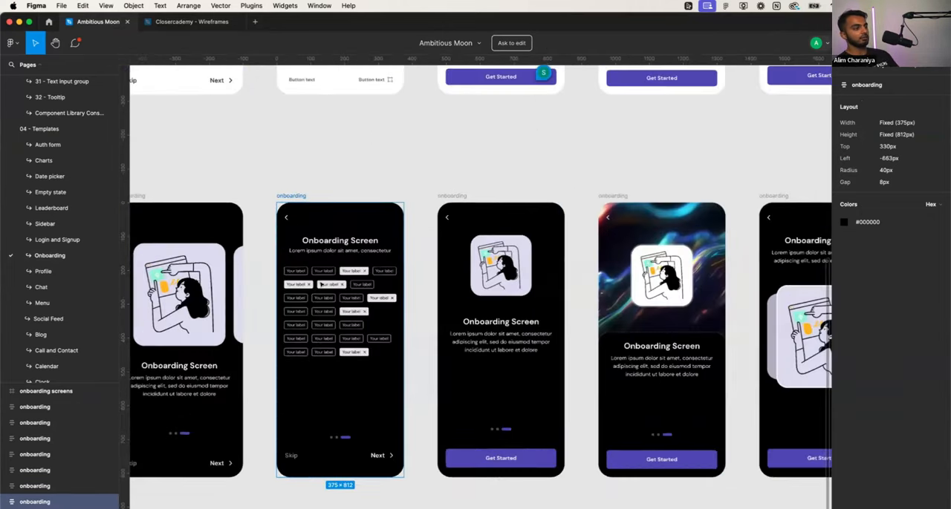
pyautogui.scroll(4, 321, 284)
pyautogui.scroll(-3, 322, 284)
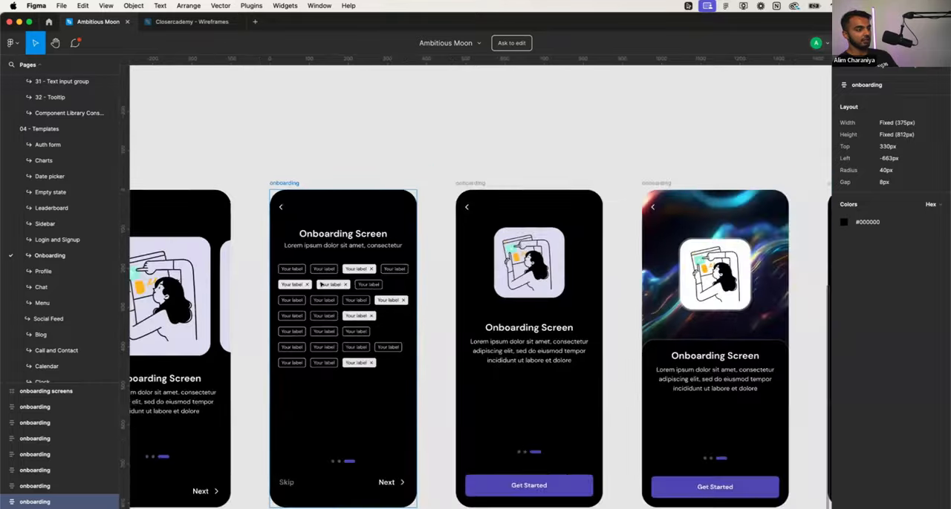
pyautogui.scroll(-5, 322, 284)
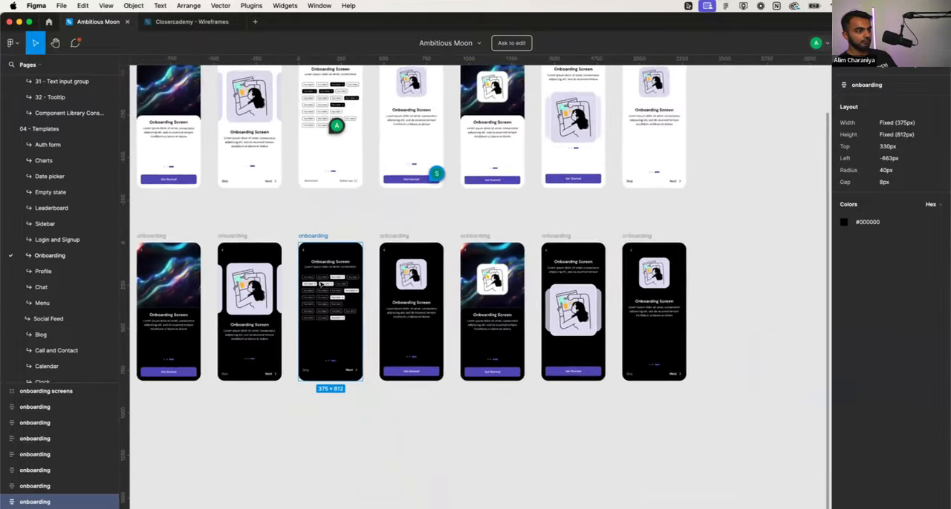
pyautogui.scroll(5, 322, 284)
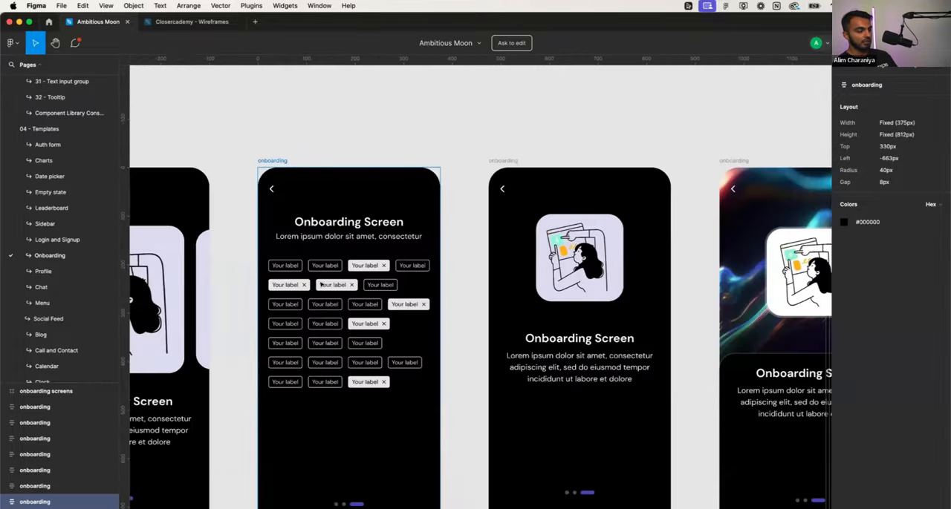
pyautogui.scroll(-5, 321, 284)
pyautogui.scroll(-2, 322, 285)
pyautogui.scroll(2, 322, 285)
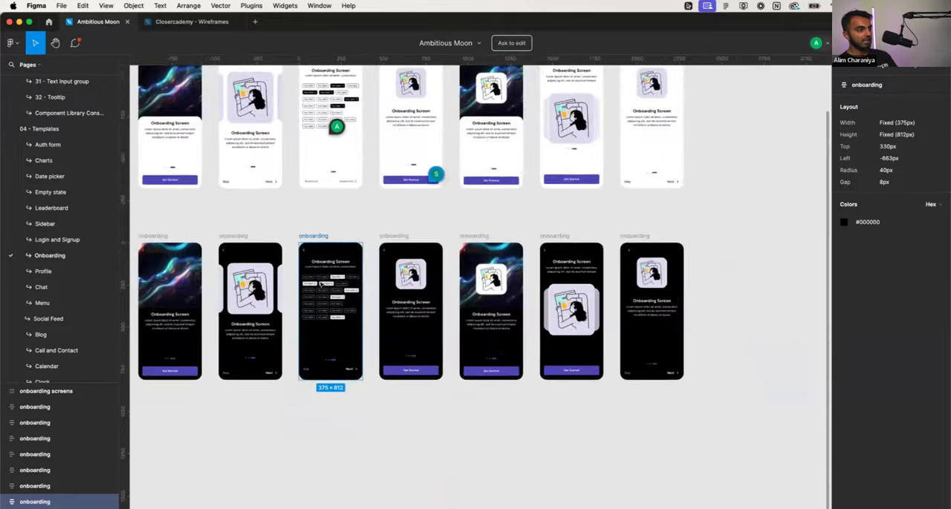
pyautogui.scroll(5, 322, 284)
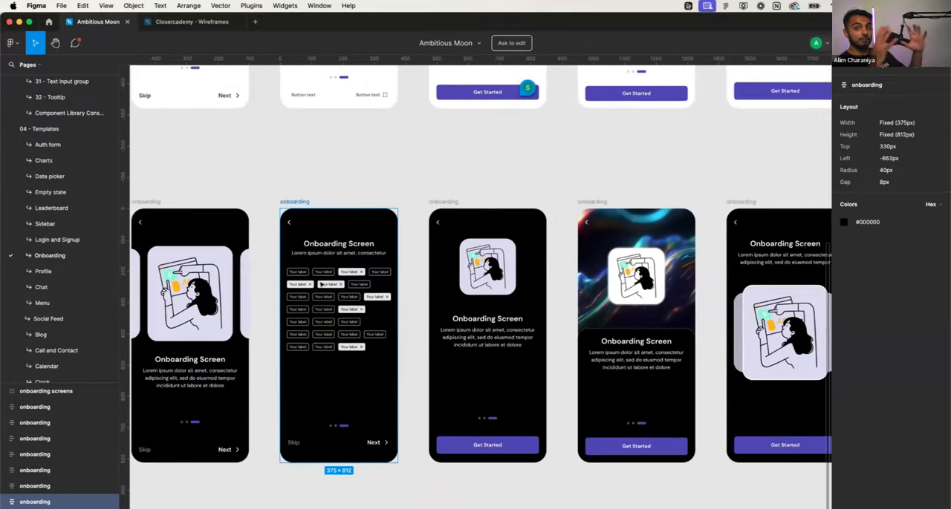
pyautogui.scroll(-2, 321, 284)
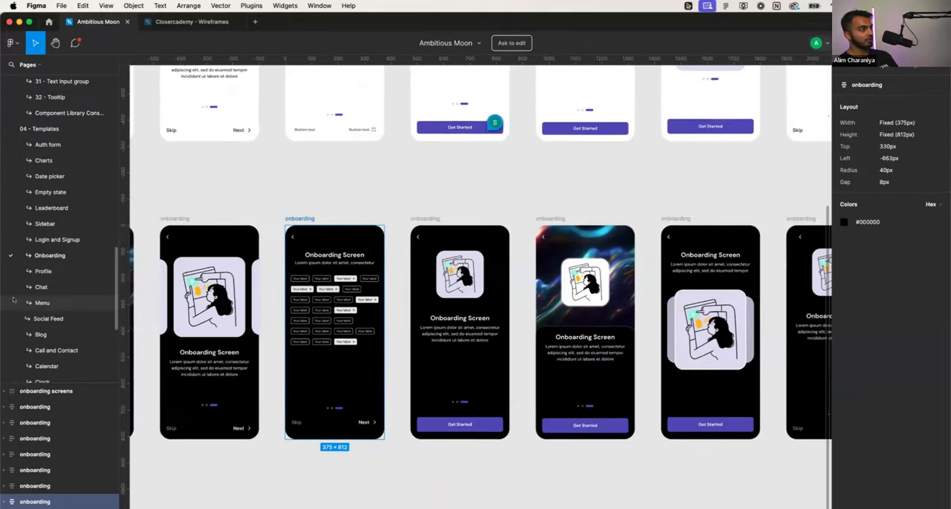
# - View the drawer menu screens on the Menu page and the screens on the E-Commerce page
pyautogui.click(42, 303)
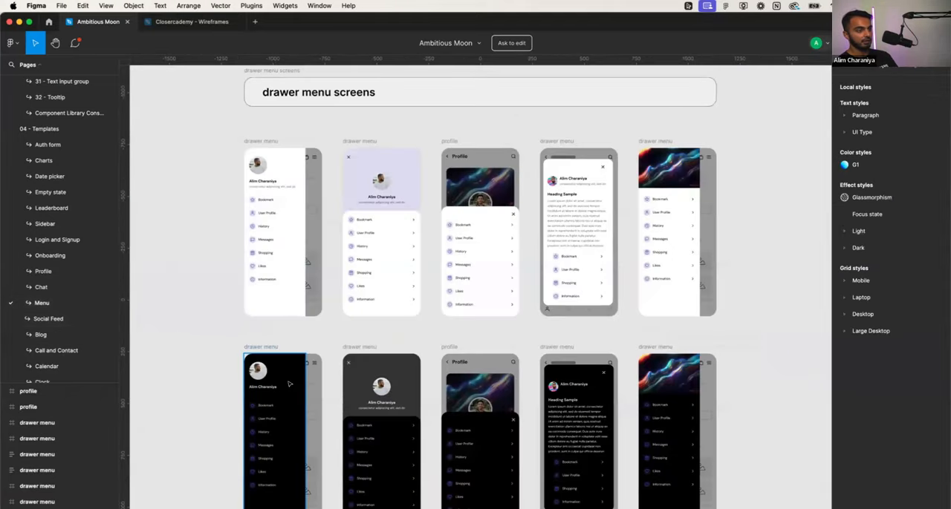
pyautogui.scroll(-3, 69, 323)
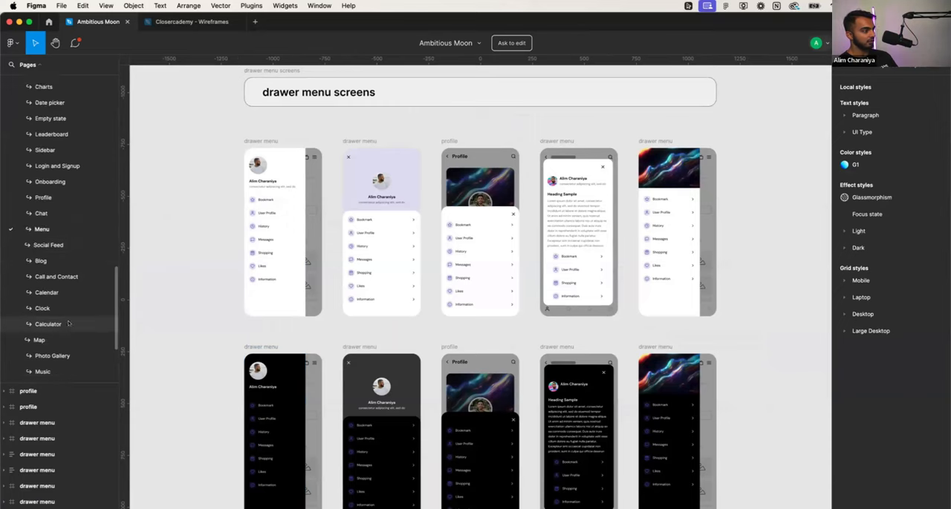
pyautogui.scroll(-5, 68, 324)
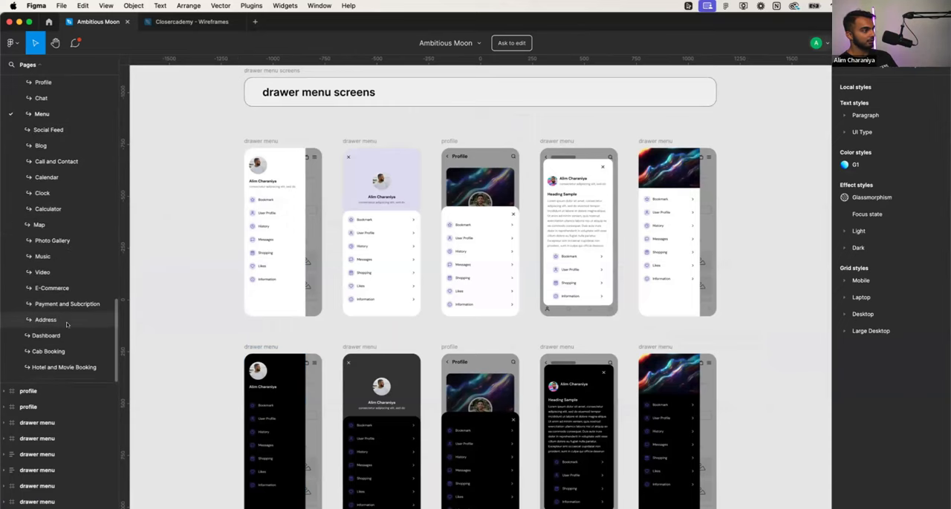
pyautogui.click(69, 290)
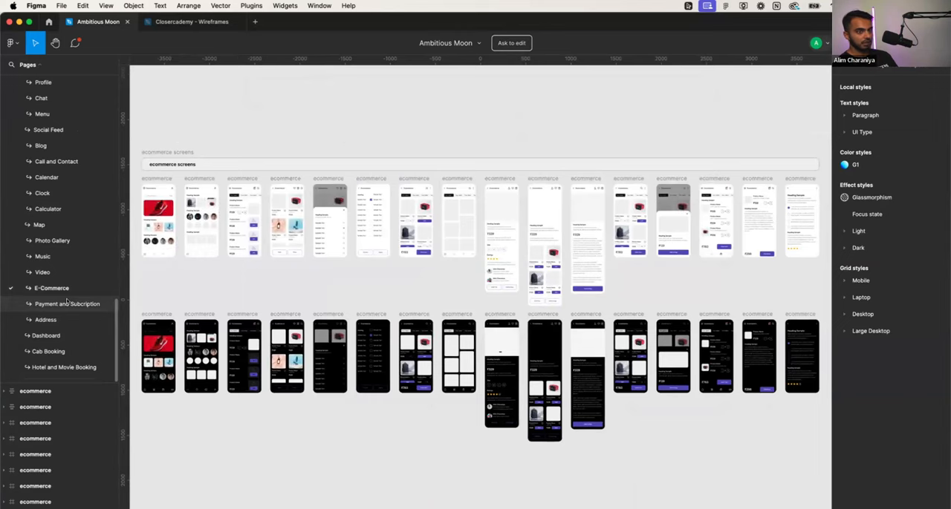
# - Open the Profile templates page and inspect the option lists on its light profile screens
pyautogui.scroll(1, 58, 245)
pyautogui.scroll(4, 58, 244)
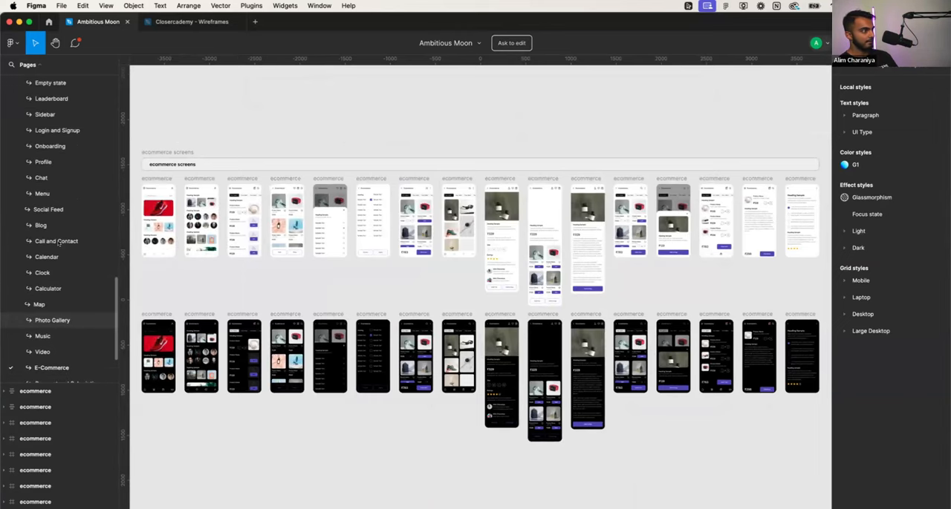
pyautogui.click(45, 166)
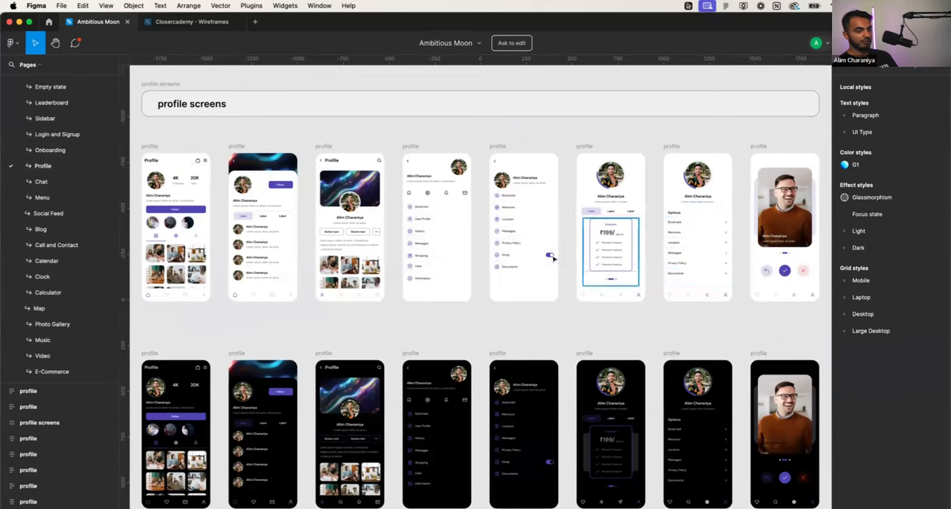
pyautogui.scroll(5, 474, 243)
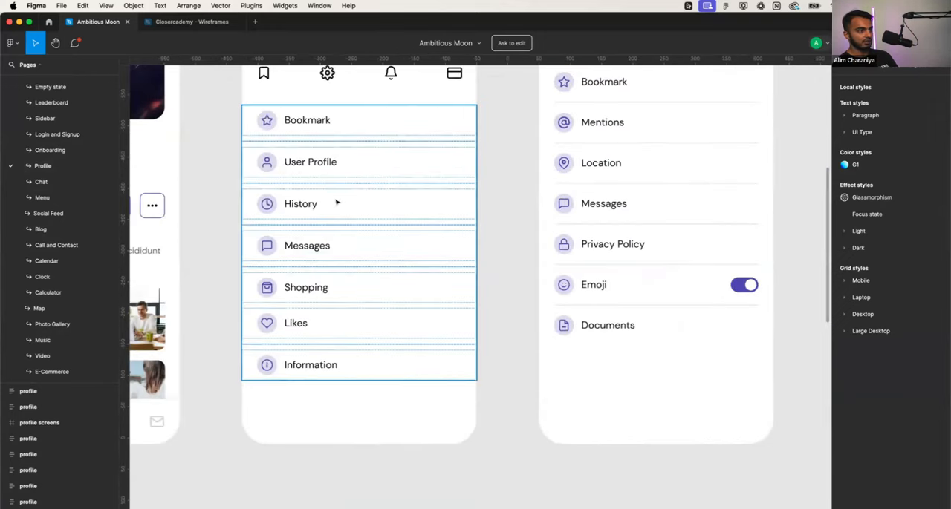
# - Check the profile option lists and browse back through the component pages, opening the Auth code page
pyautogui.scroll(-2, 335, 203)
pyautogui.scroll(6, 17, 233)
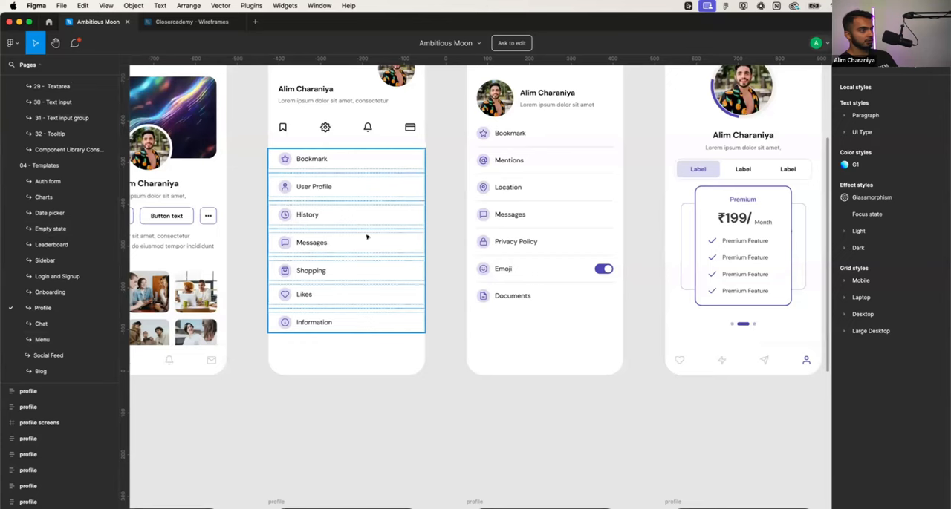
pyautogui.scroll(2, 69, 182)
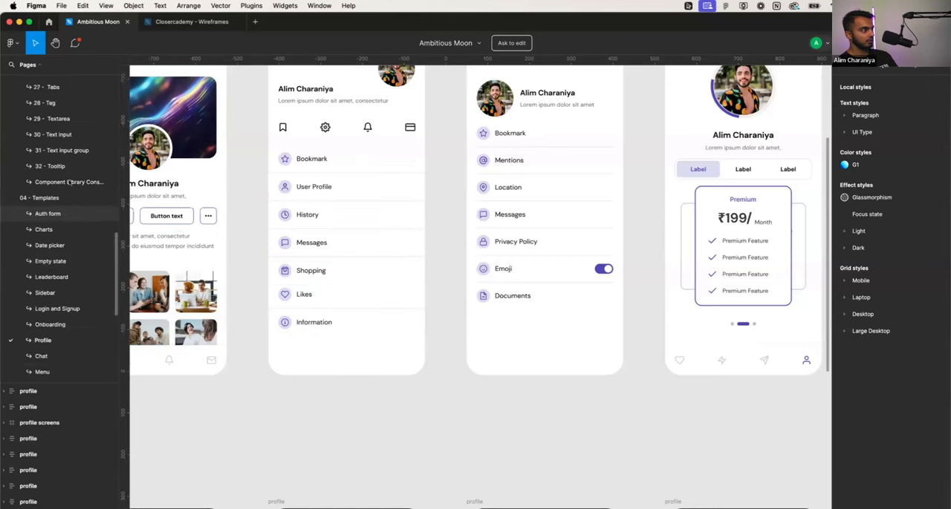
pyautogui.scroll(12, 69, 182)
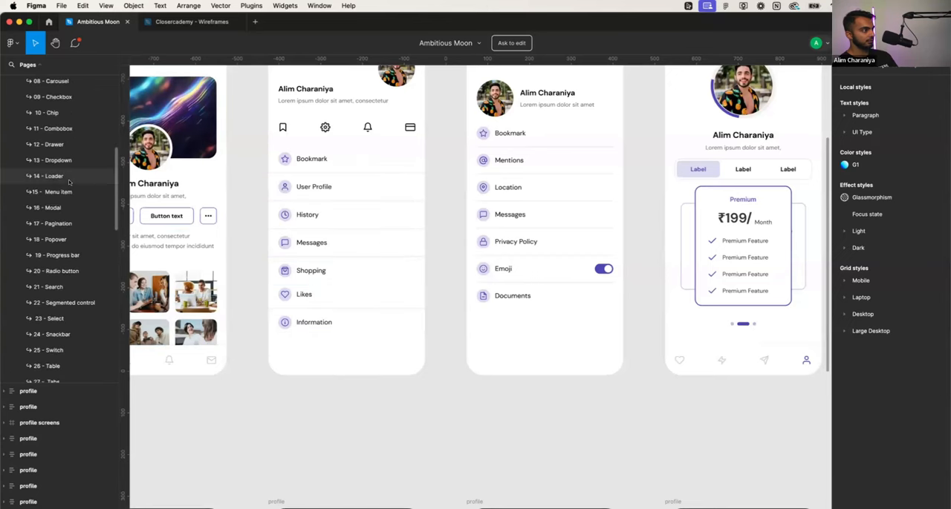
pyautogui.scroll(6, 69, 181)
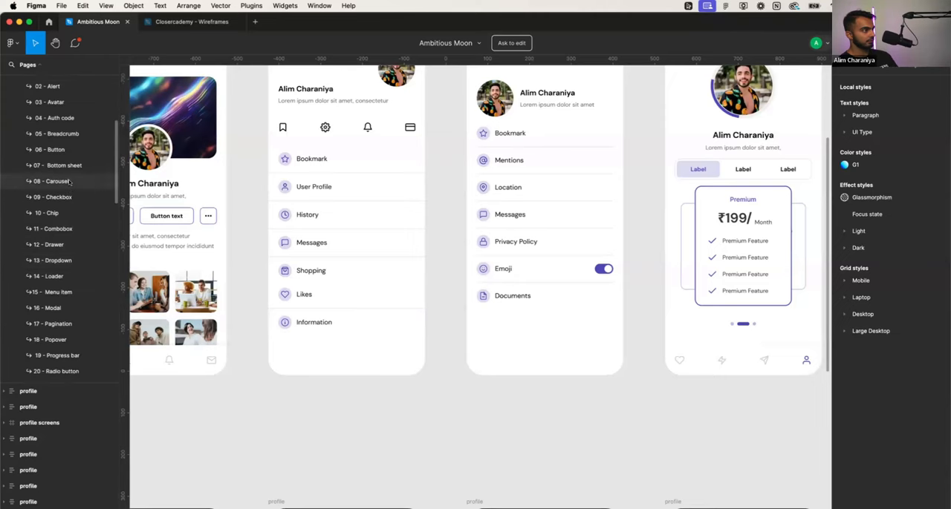
pyautogui.click(69, 183)
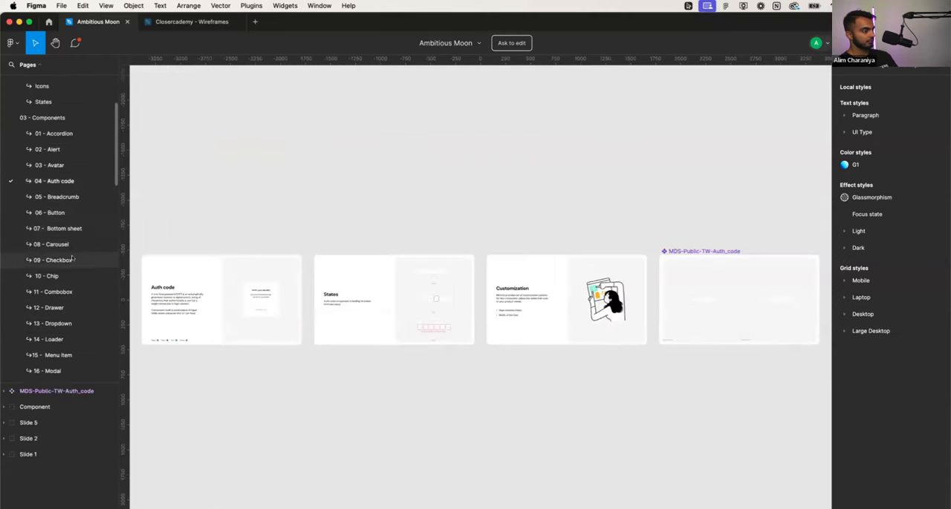
# - Open the Chat page among the templates to view its chat and stories screens
pyautogui.scroll(-8, 72, 256)
pyautogui.scroll(-12, 72, 256)
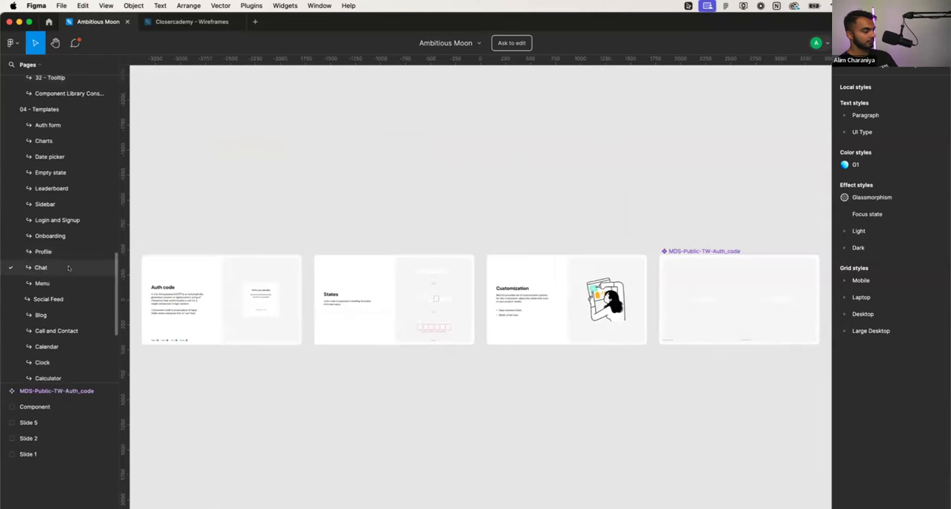
pyautogui.click(68, 267)
# - Inspect the dark screens on the Dashboard templates page and view the Payment and Subscription page
pyautogui.scroll(-5, 66, 297)
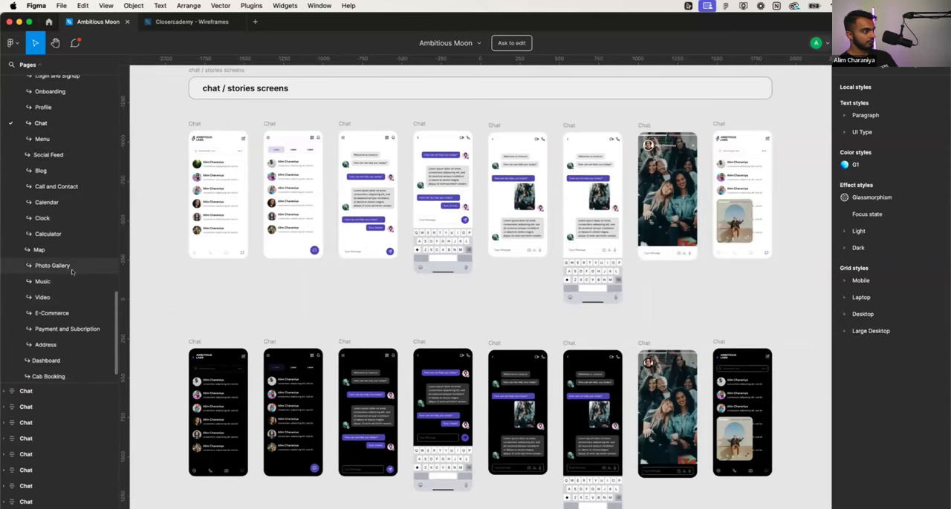
pyautogui.scroll(-1, 72, 272)
pyautogui.click(65, 335)
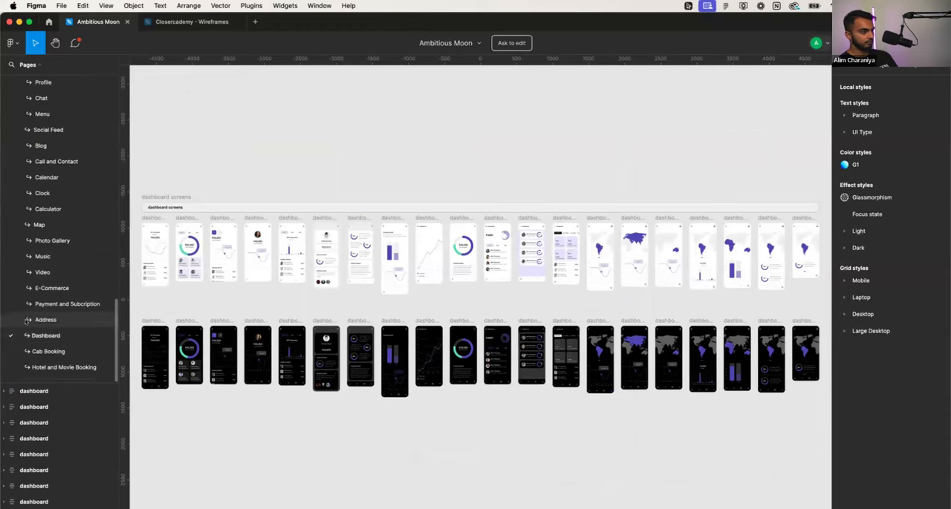
pyautogui.scroll(10, 528, 364)
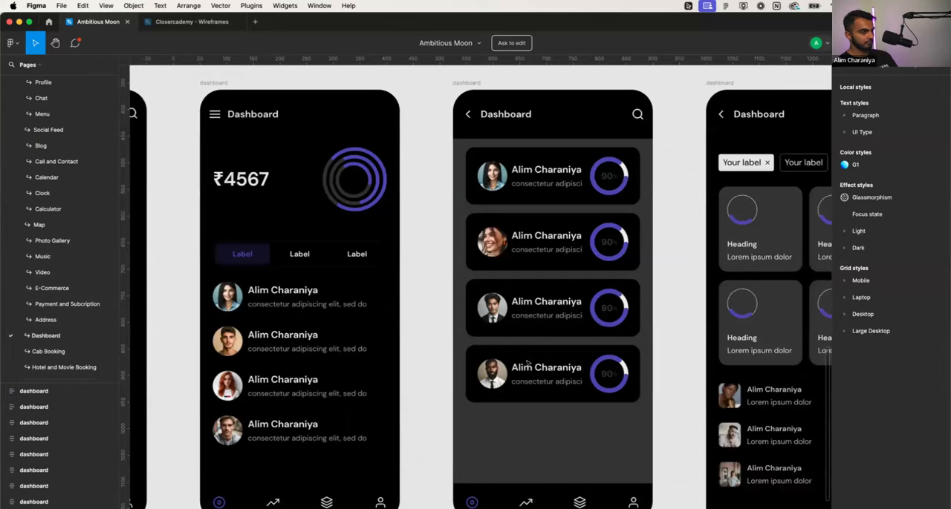
pyautogui.scroll(-10, 527, 364)
pyautogui.click(26, 304)
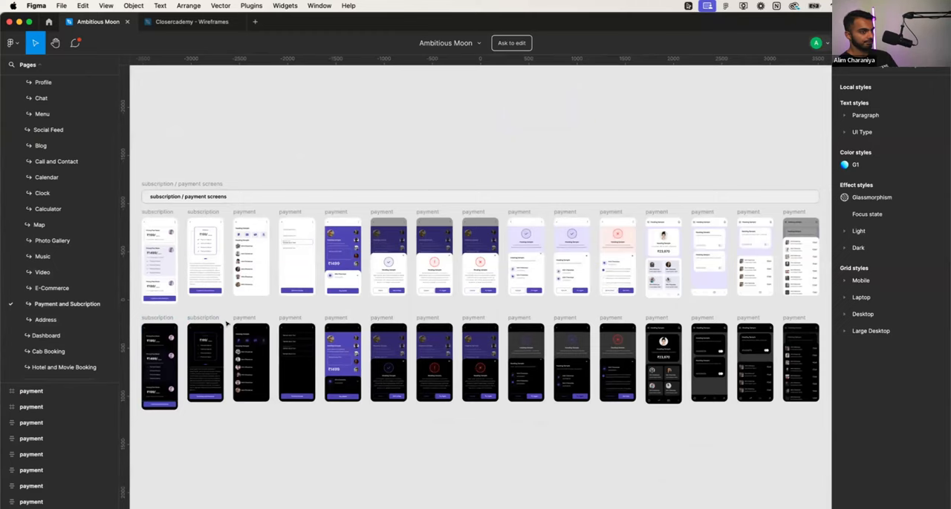
# - Return to the Onboarding templates page and copy the dark onboarding screen with the selectable label chips
pyautogui.scroll(5, 80, 244)
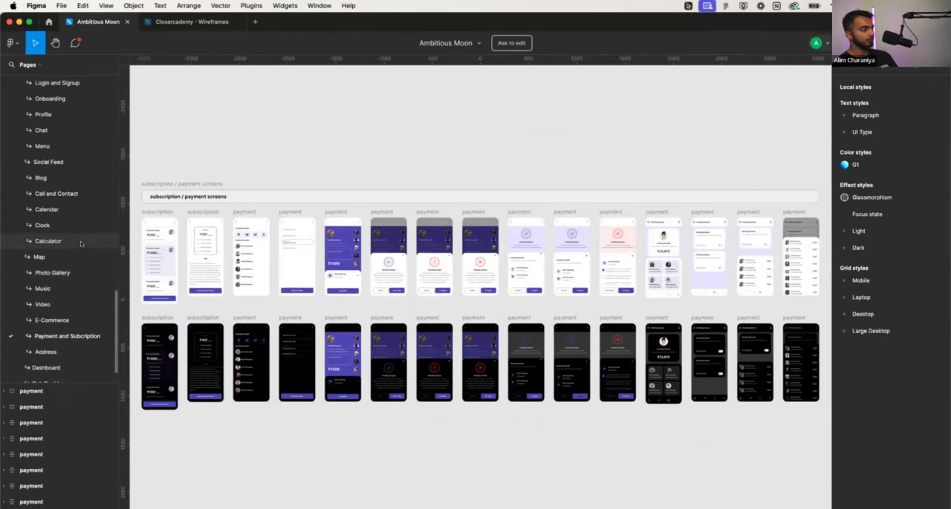
pyautogui.scroll(2, 81, 243)
pyautogui.click(52, 183)
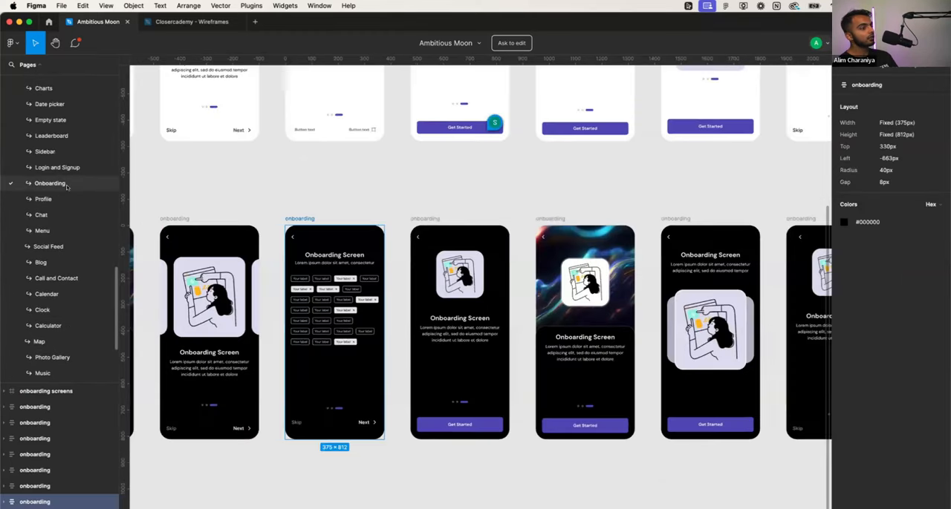
pyautogui.hscroll(-3, 313, 309)
pyautogui.scroll(-3, 313, 307)
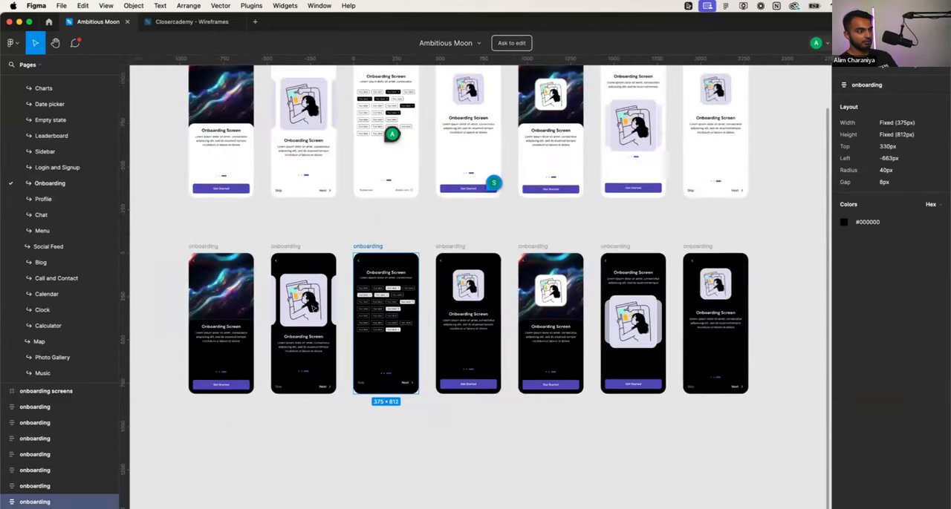
pyautogui.scroll(3, 406, 292)
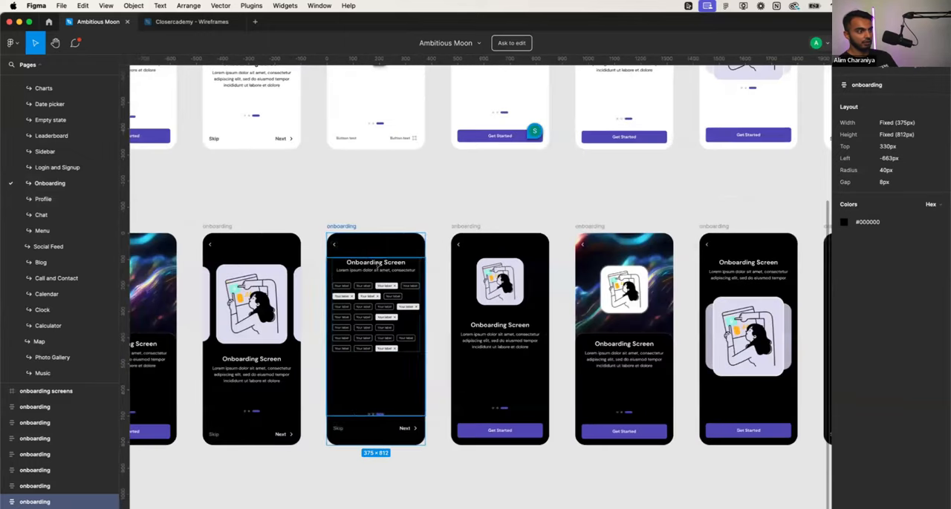
pyautogui.click(353, 206)
pyautogui.click(343, 226)
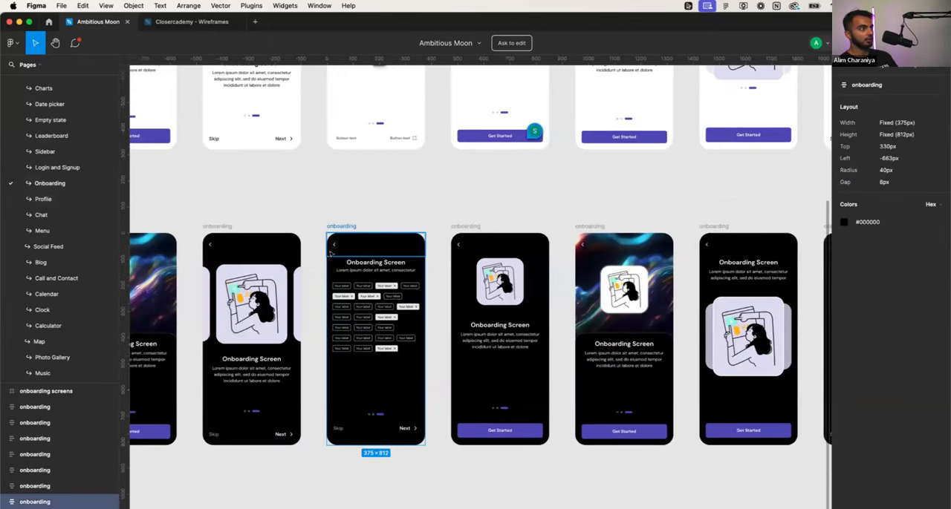
# - Paste the onboarding screen into the Closercademy - Wireframes file and place it directly below the splash screen, at X 104, Y 1160
pyautogui.click(199, 27)
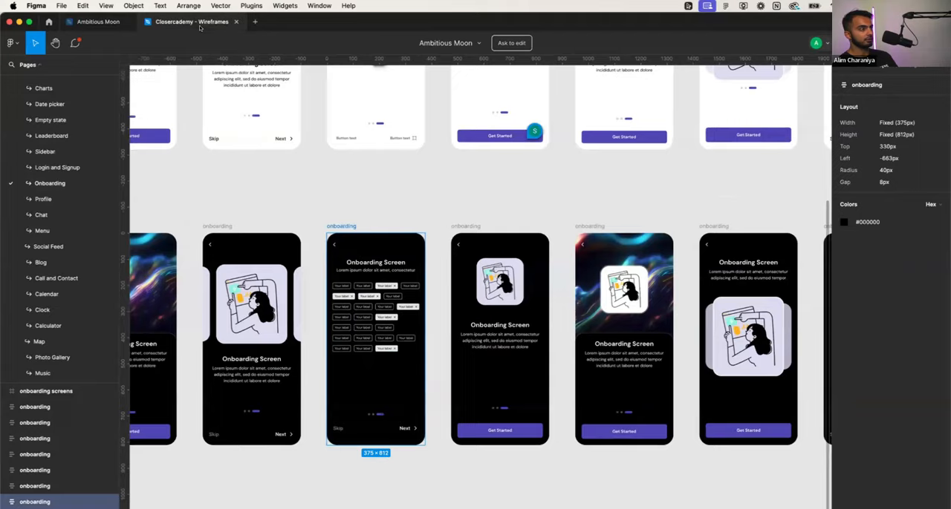
pyautogui.press('cmd+v')
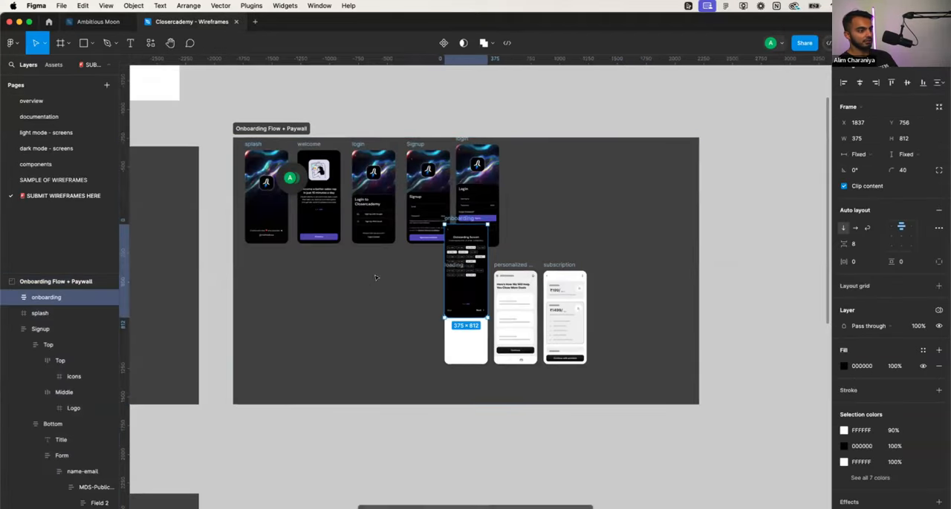
pyautogui.moveTo(448, 219); pyautogui.dragTo(257, 264)
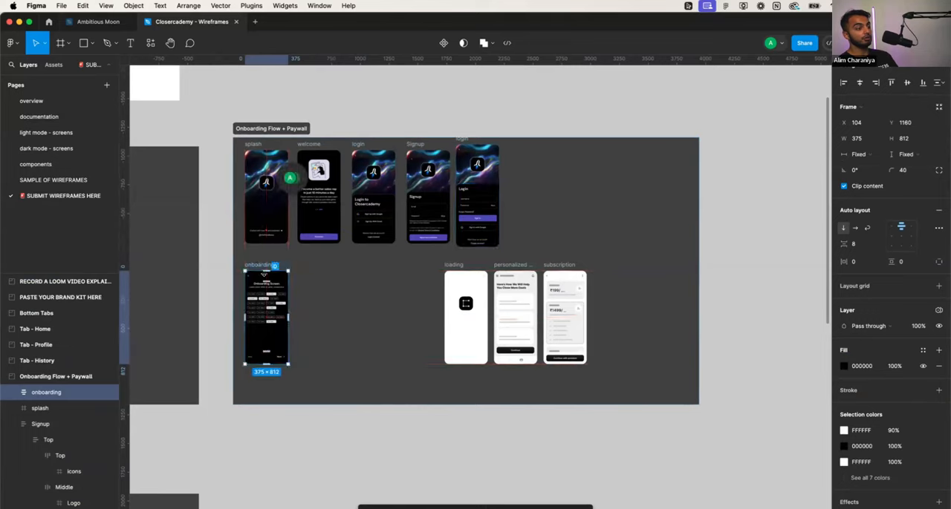
pyautogui.scroll(3, 266, 277)
pyautogui.click(361, 314)
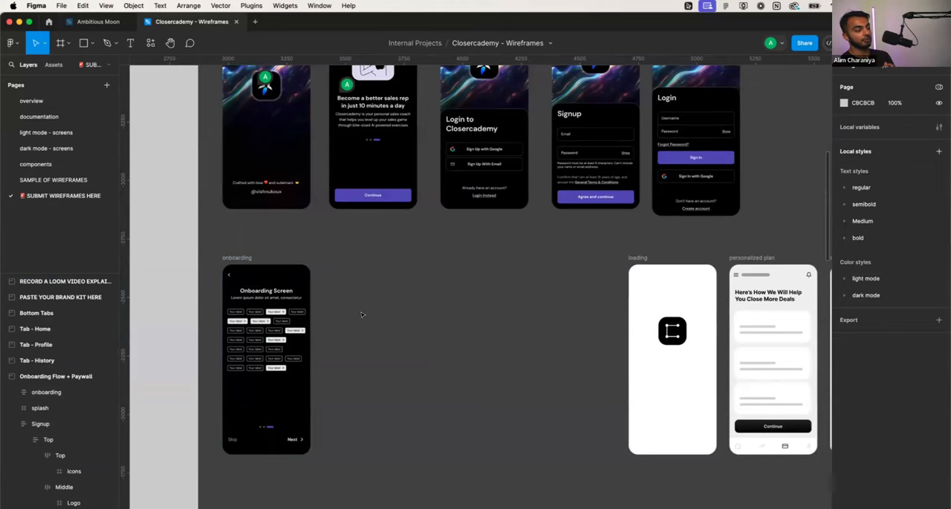
# - Replace the pasted onboarding screen's title with "What are you looking to acheive as a sales rep?"
pyautogui.scroll(5, 291, 315)
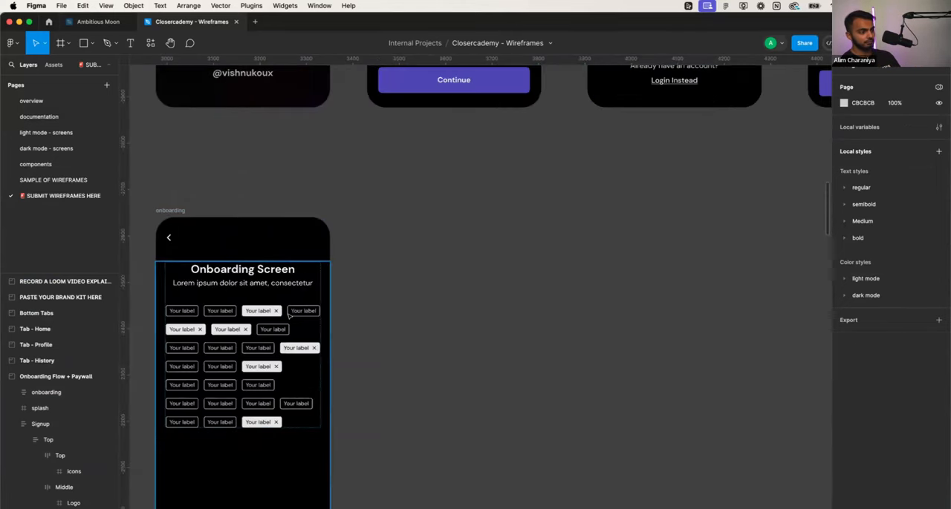
pyautogui.scroll(-5, 289, 315)
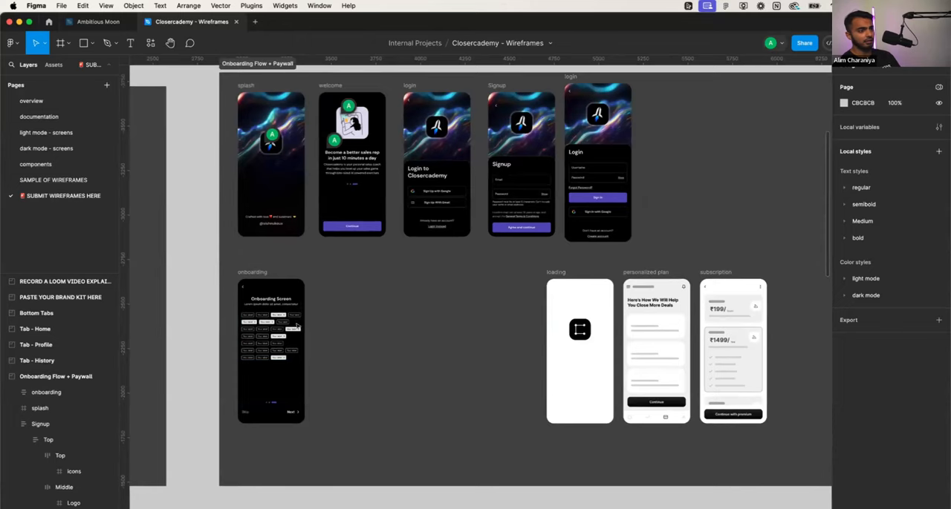
pyautogui.scroll(6, 265, 332)
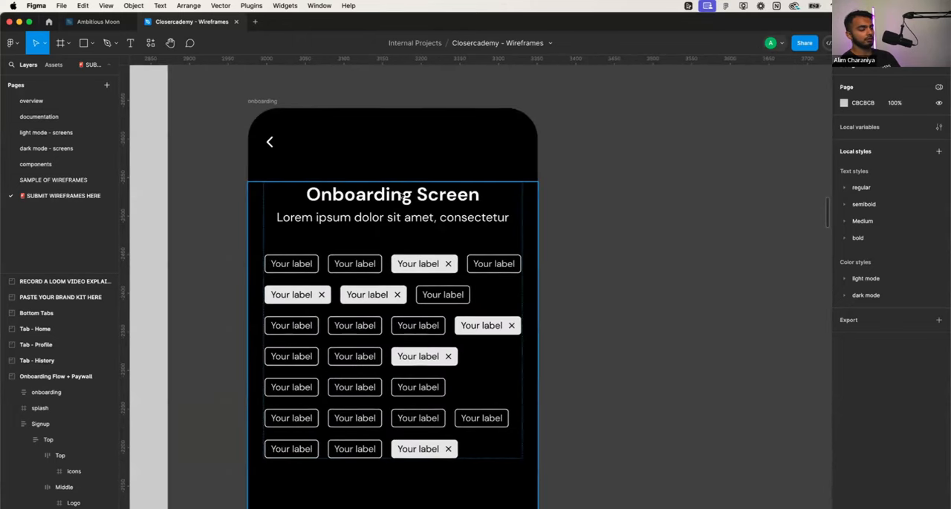
pyautogui.doubleClick(399, 194)
pyautogui.doubleClick(400, 194)
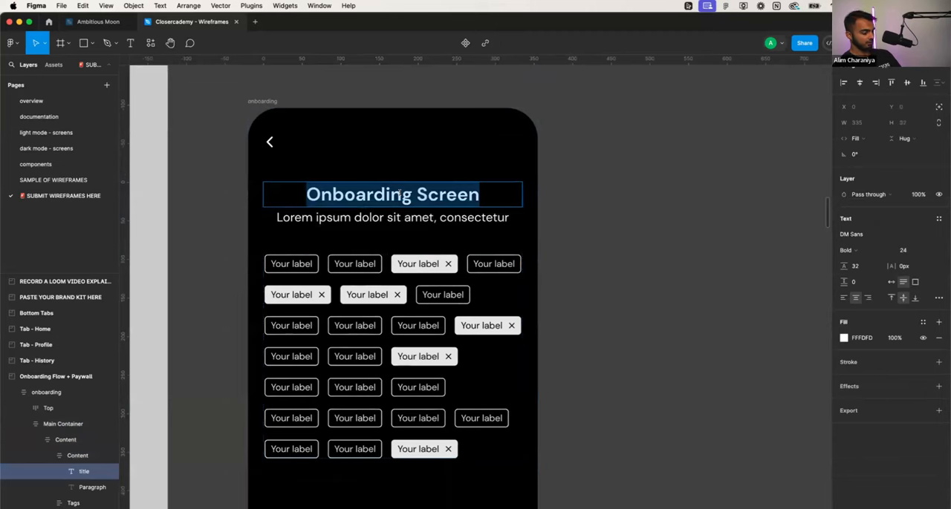
pyautogui.write('What ')
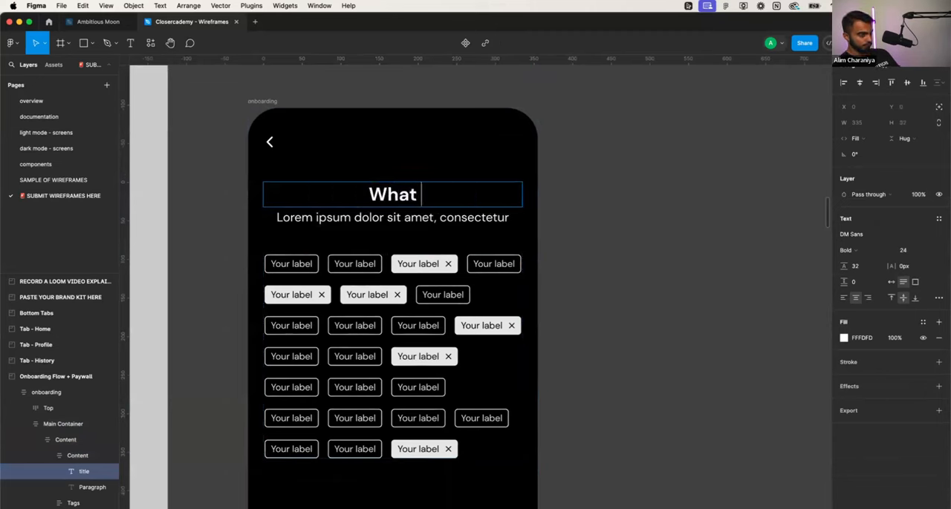
pyautogui.write('are you ')
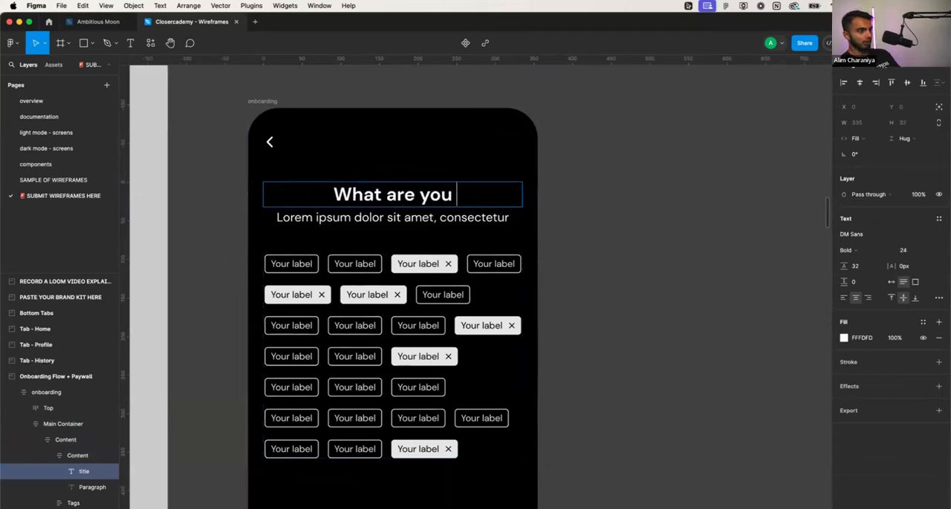
pyautogui.write('looking to cac')
pyautogui.press('BackSpace')
pyautogui.press('BackSpace')
pyautogui.press('BackSpace')
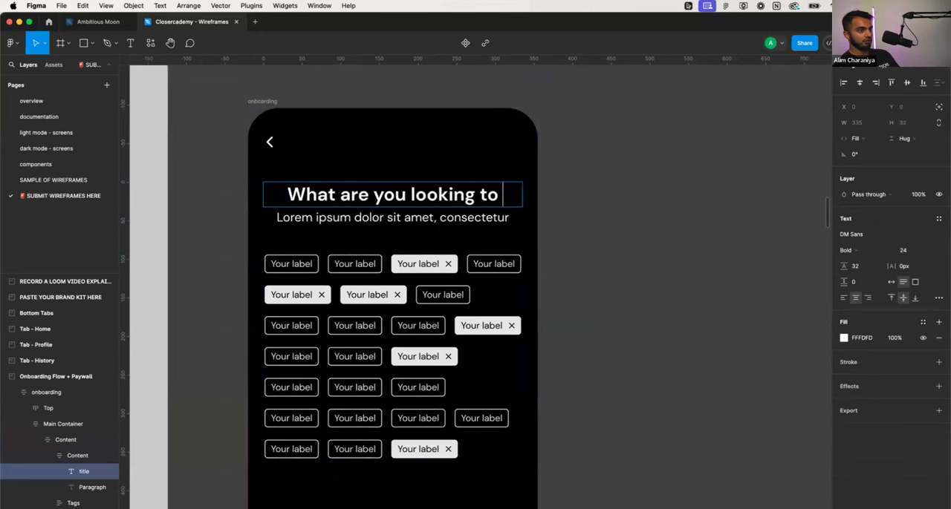
pyautogui.write('acheive as a sal')
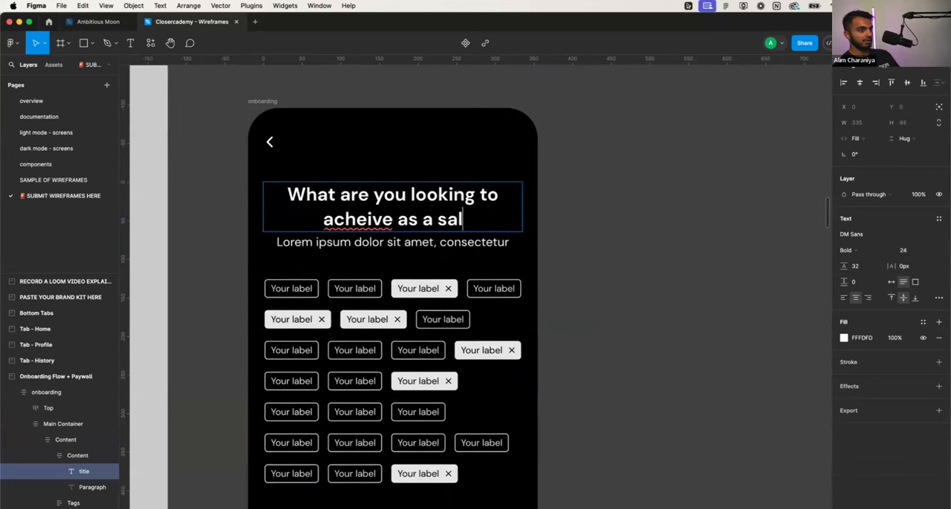
pyautogui.write('es rep?')
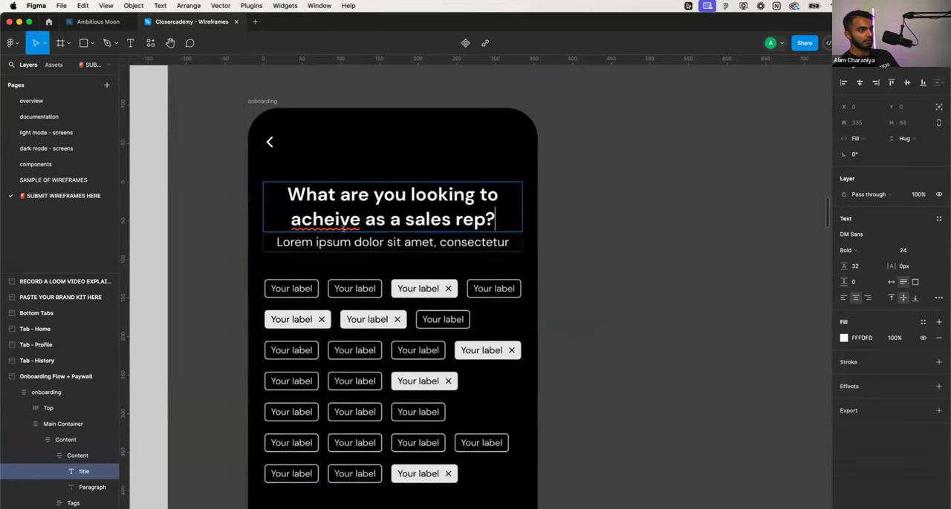
# - Change "rep" to "professional" in the onboarding title and correct the misspelled word to "achieve"
pyautogui.press('Left')
pyautogui.hotkey('shift', 'Left')
pyautogui.hotkey('shift', 'Left')
pyautogui.hotkey('shift', 'Left')
pyautogui.write('profe')
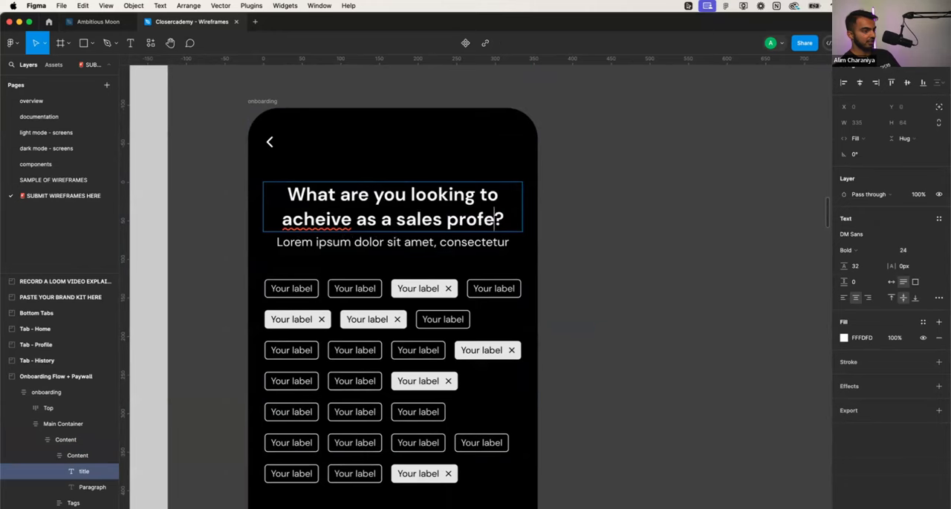
pyautogui.write('ssional')
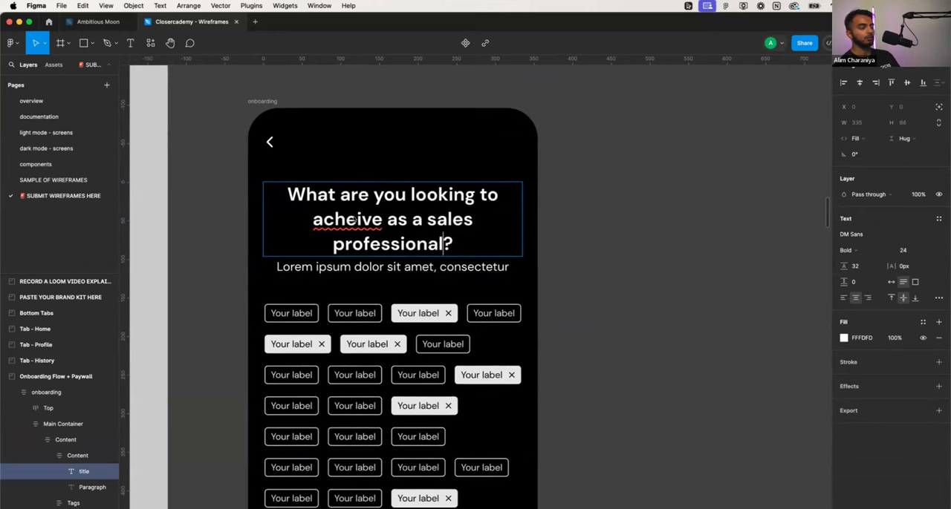
pyautogui.rightClick(354, 220)
pyautogui.click(334, 219)
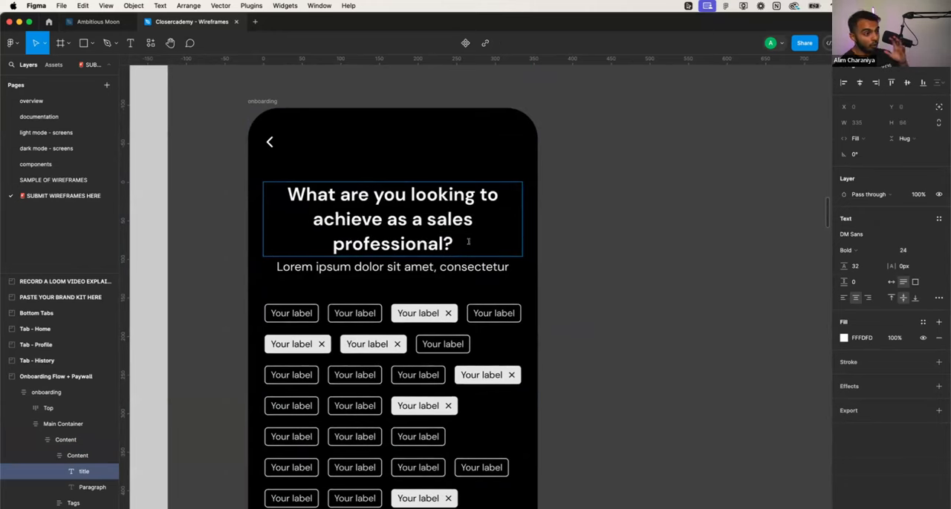
# - Select the entire placeholder paragraph beneath the onboarding title for editing
pyautogui.doubleClick(440, 266)
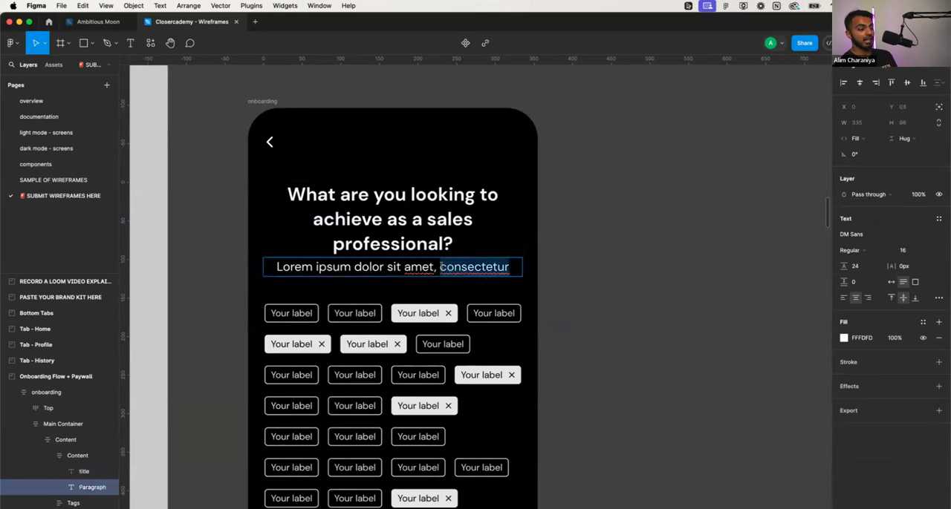
pyautogui.tripleClick(441, 267)
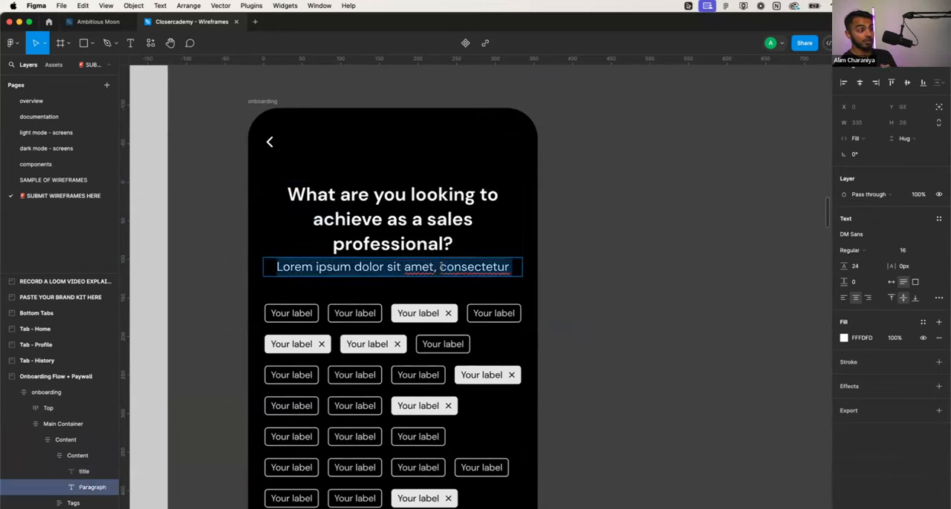
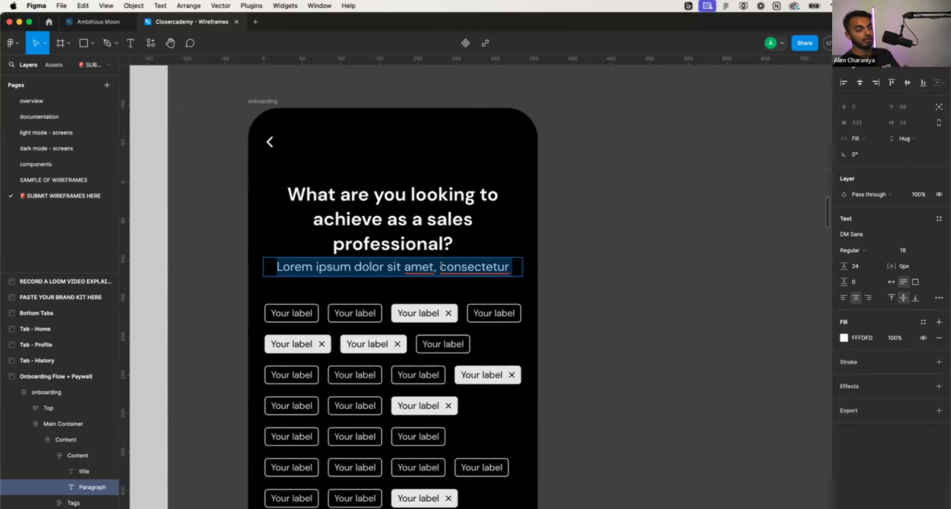
# - Replace the placeholder paragraph beneath the onboarding title with "Select as many goals as you would like"
pyautogui.tripleClick(440, 266)
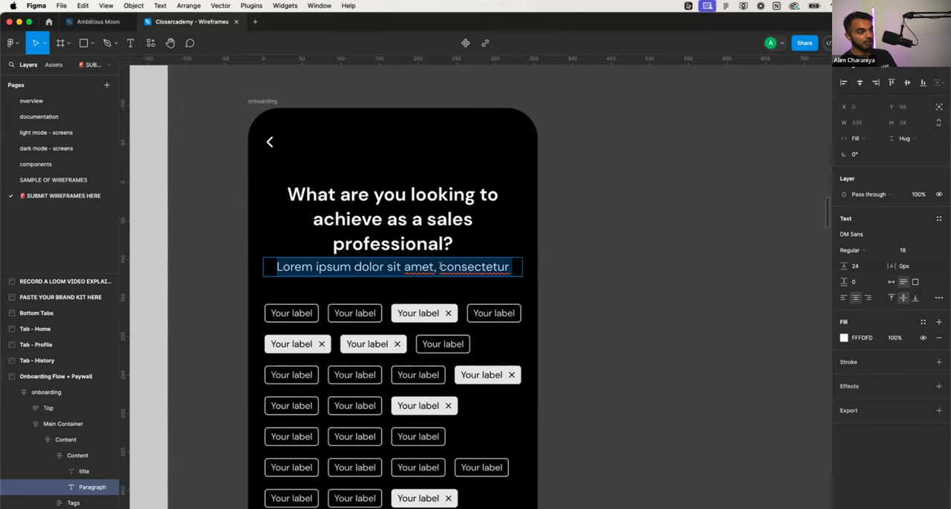
pyautogui.scroll(-1, 438, 228)
pyautogui.scroll(-3, 438, 228)
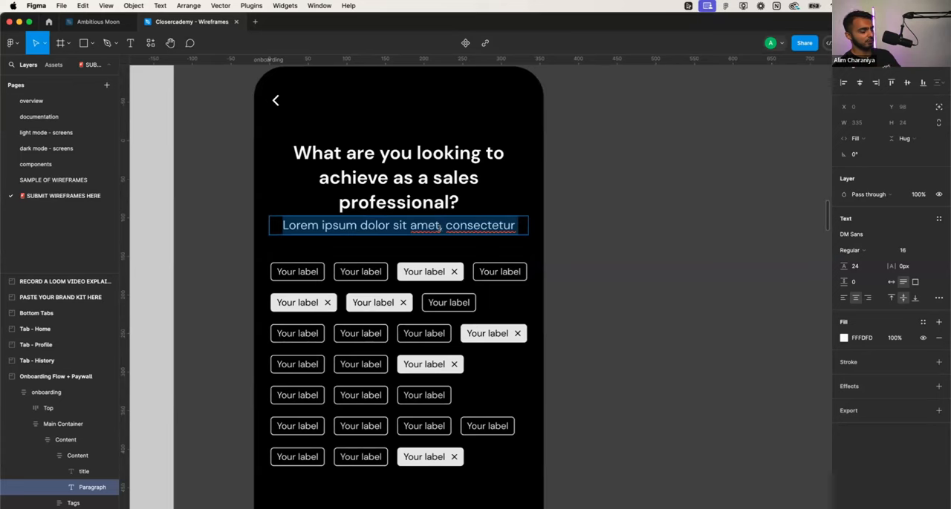
pyautogui.write('Select as ma')
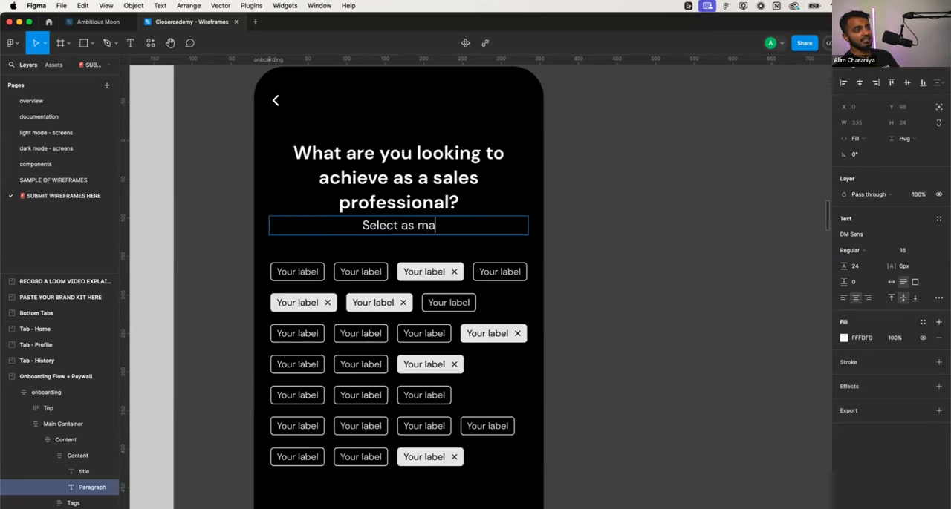
pyautogui.write('ny as you woul')
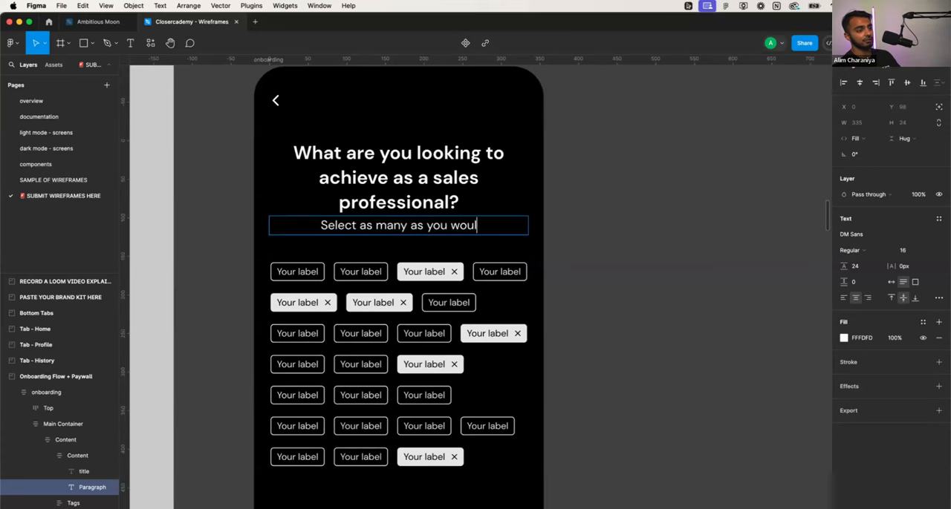
pyautogui.write('d like')
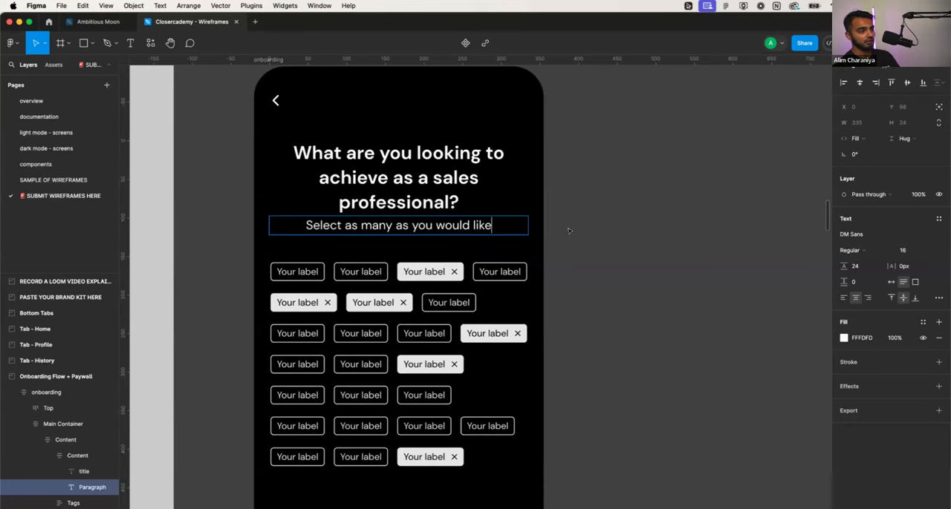
pyautogui.click(389, 225)
pyautogui.write('go')
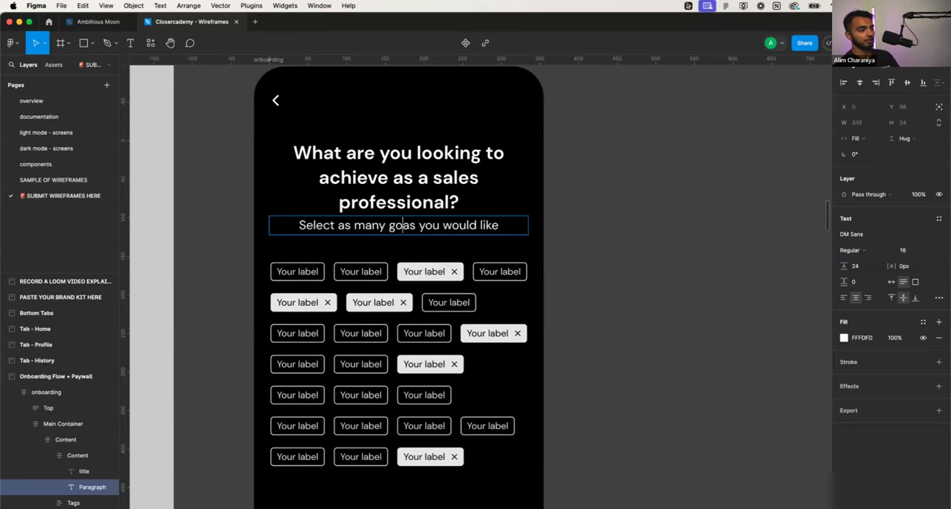
pyautogui.write('als a')
# - Increase the onboarding title's text box height to 115 to add space above the subtitle
pyautogui.click(454, 194)
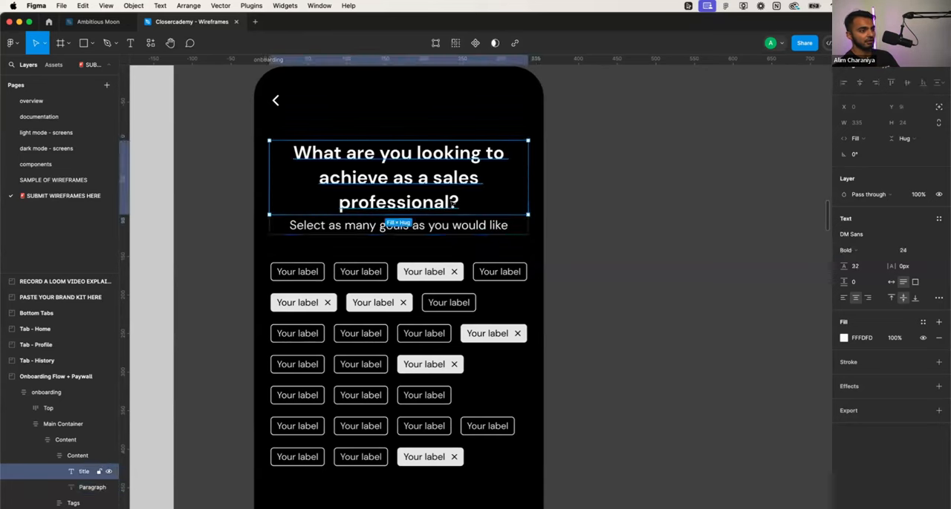
pyautogui.moveTo(444, 214); pyautogui.dragTo(444, 229)
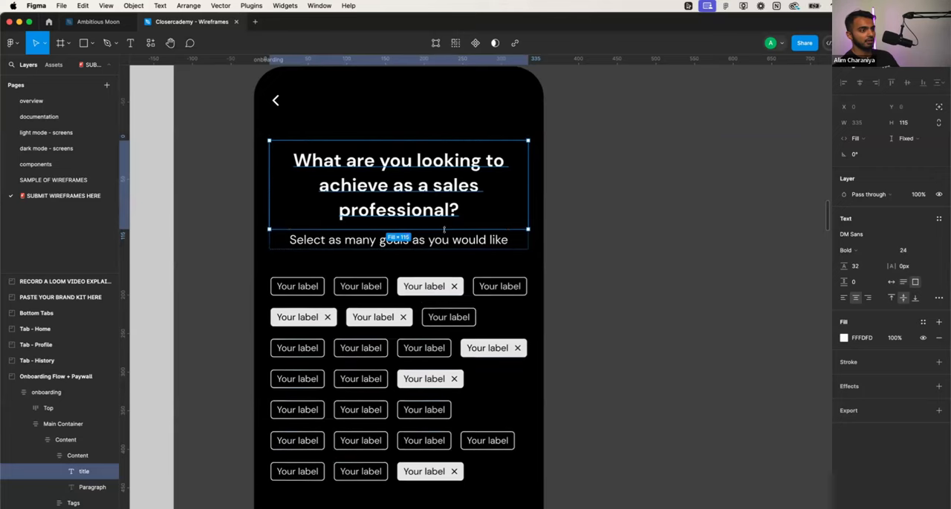
# - Change the first tag's label in the top row to "Increase my close rate"
pyautogui.scroll(-2, 444, 229)
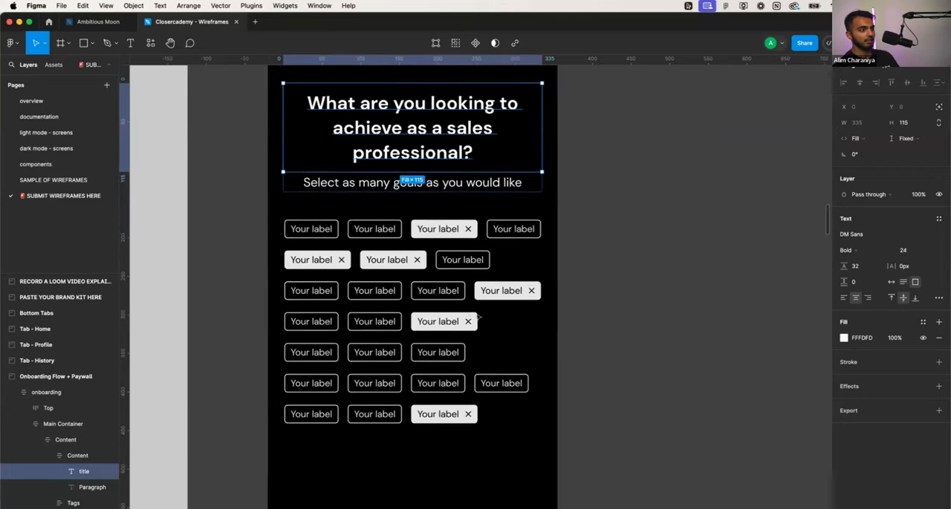
pyautogui.doubleClick(315, 228)
pyautogui.doubleClick(315, 229)
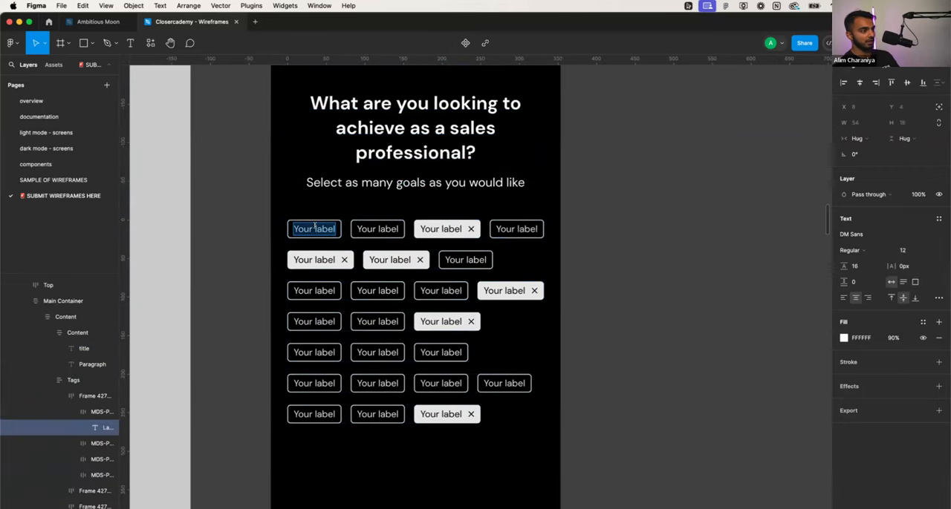
pyautogui.write('Increase my')
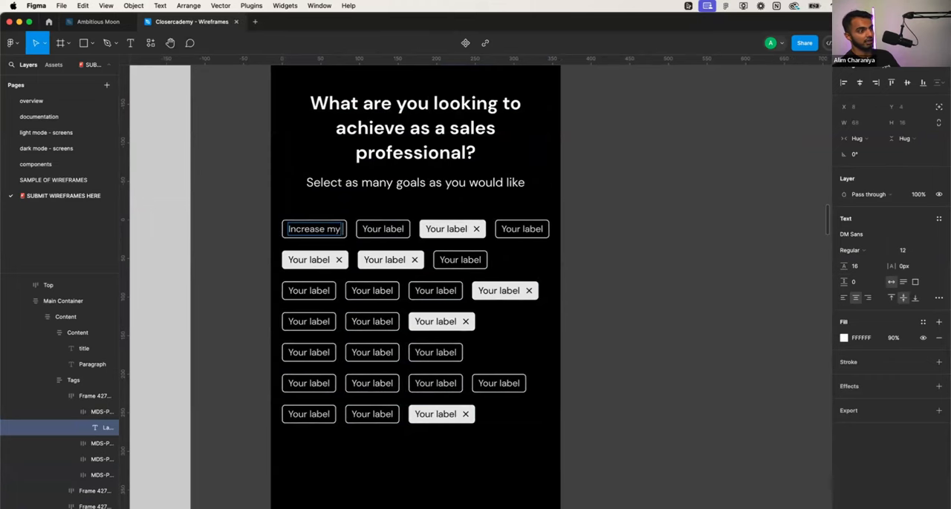
pyautogui.write(' close rate')
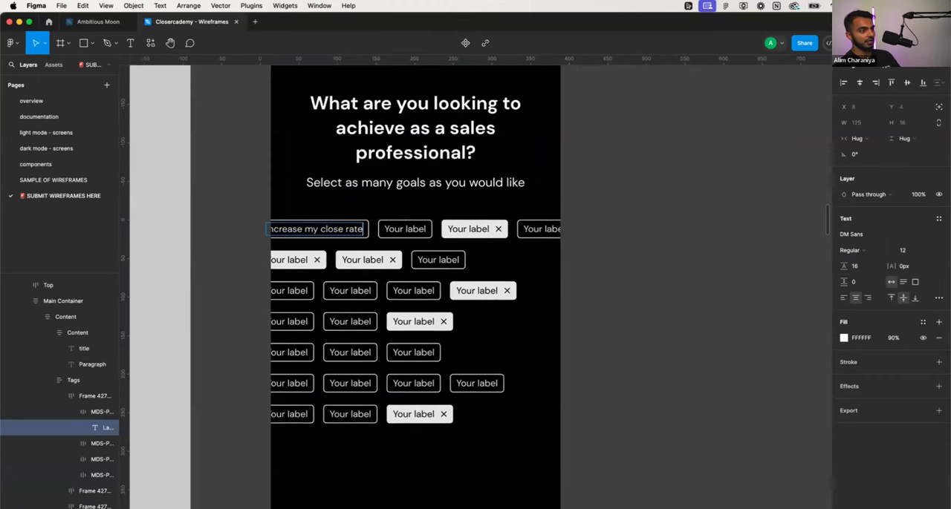
# - Change the second tag's label in the top row to "Land a higher paying job"
pyautogui.doubleClick(406, 229)
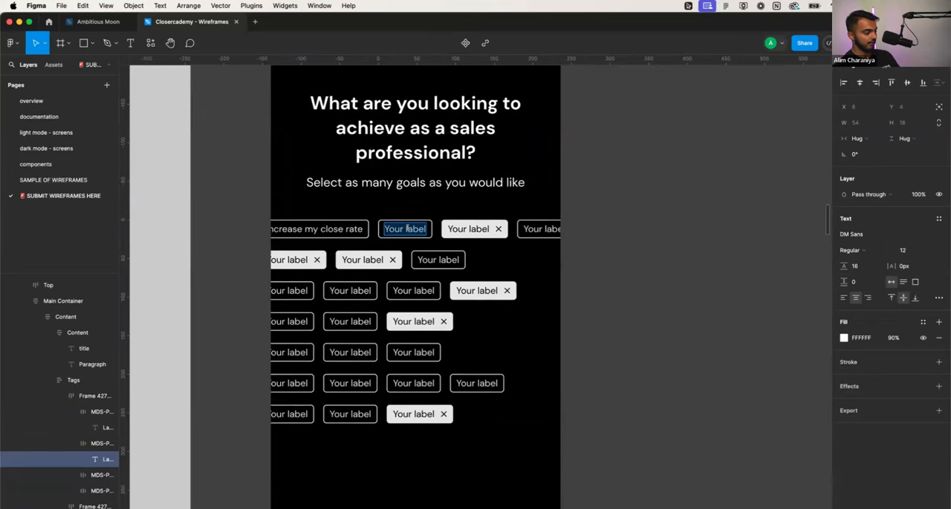
pyautogui.write('Land a higher pa')
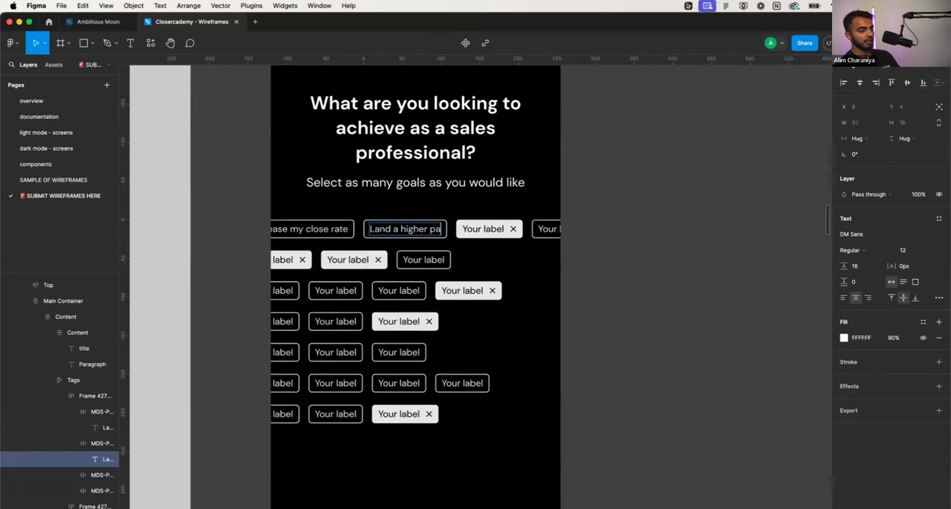
pyautogui.write('ying job')
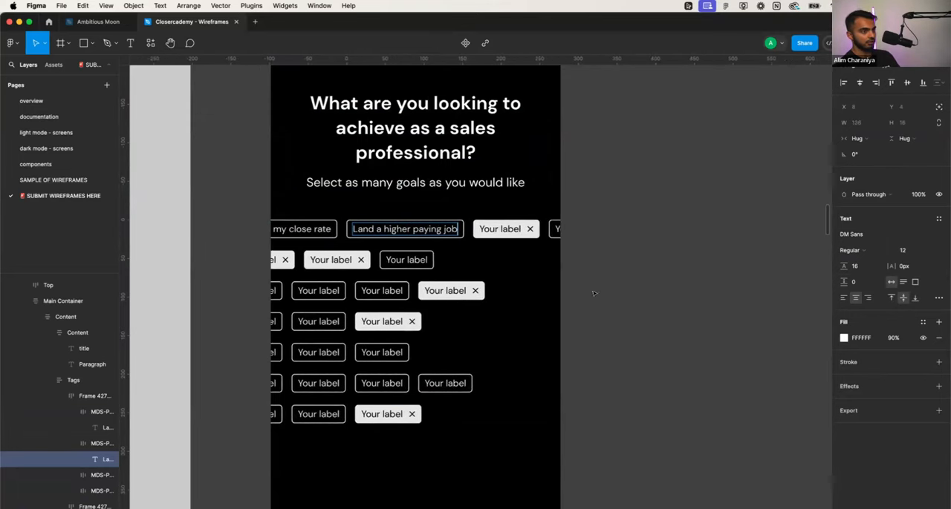
pyautogui.press('Escape')
# - Try to fit the tags within the screen by setting their container's width to 335 and narrowing the first row
pyautogui.click(512, 277)
pyautogui.moveTo(602, 298); pyautogui.dragTo(540, 299)
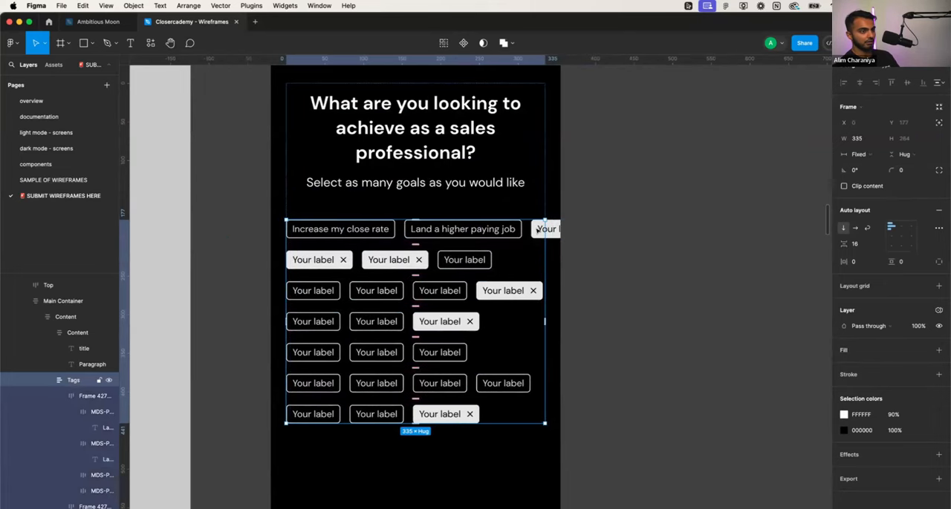
pyautogui.click(537, 229)
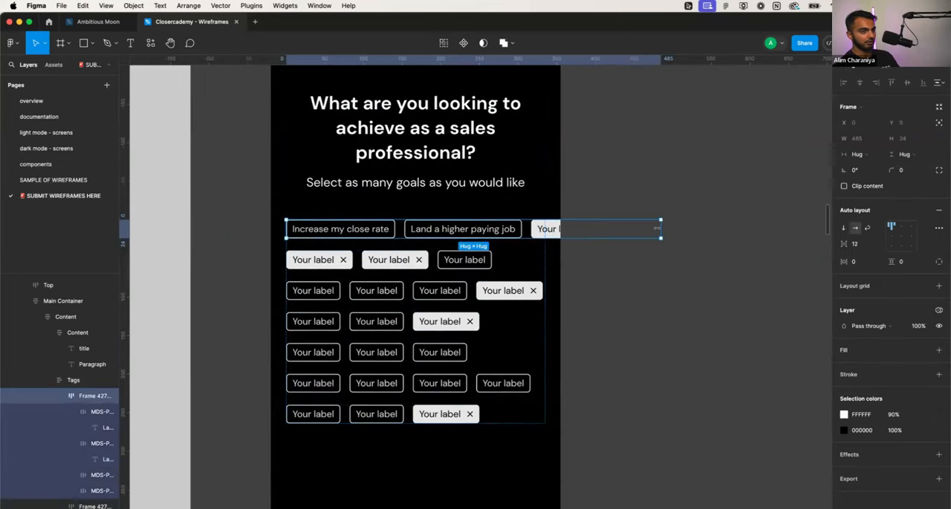
pyautogui.moveTo(661, 229); pyautogui.dragTo(574, 228)
pyautogui.press('super+z')
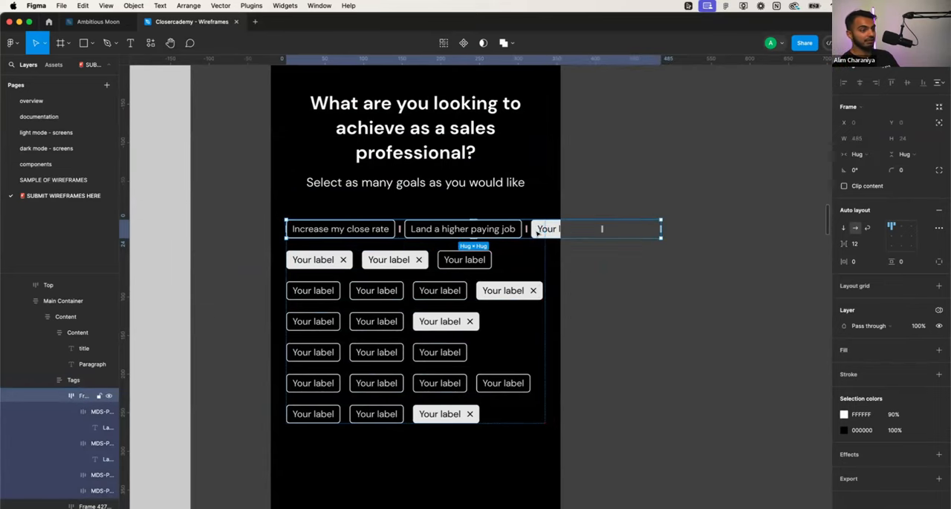
pyautogui.click(528, 251)
pyautogui.press('super+z')
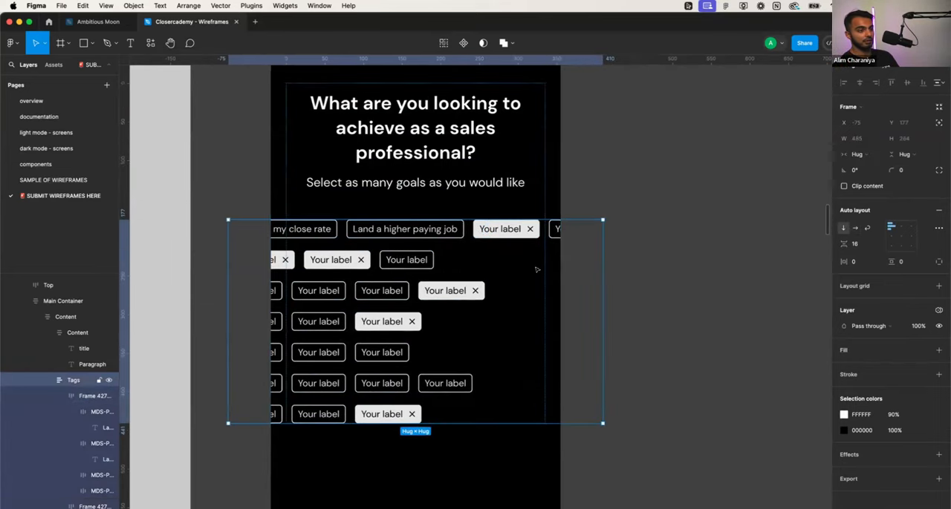
# - Delete every tag in the first row except "Increase my close rate"
pyautogui.click(552, 233)
pyautogui.click(552, 232)
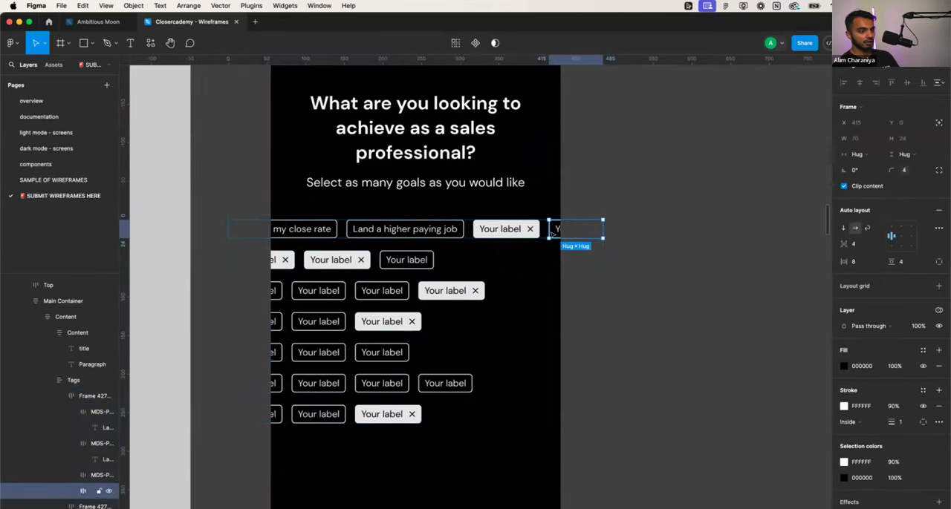
pyautogui.press('BackSpace')
pyautogui.click(535, 233)
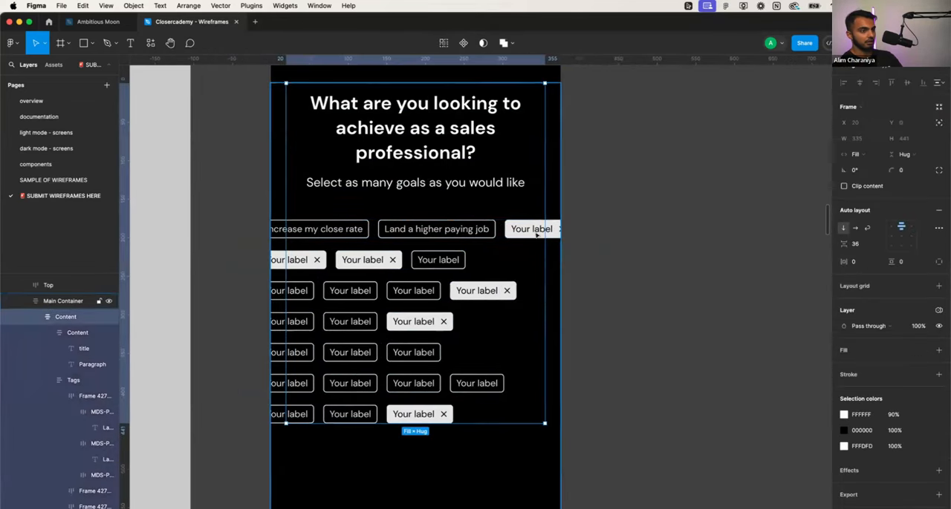
pyautogui.click(472, 233)
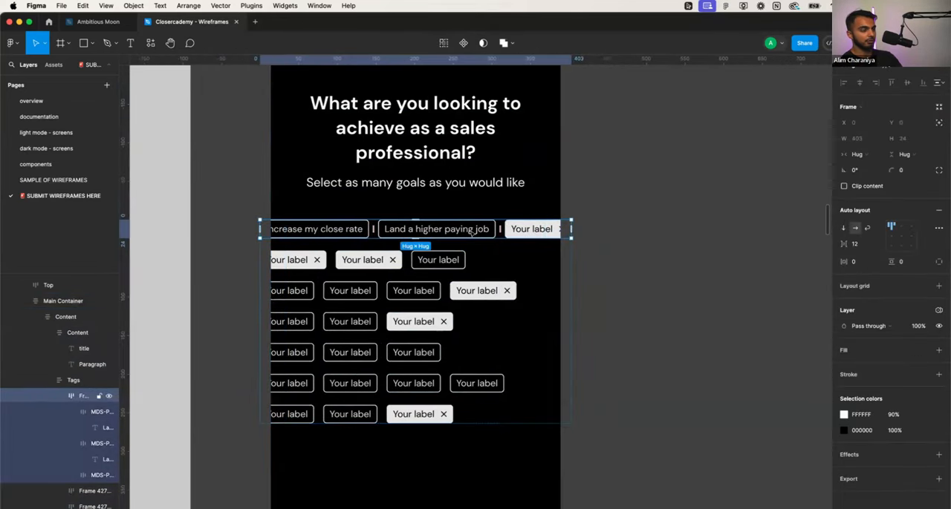
pyautogui.click(472, 232)
pyautogui.press('BackSpace')
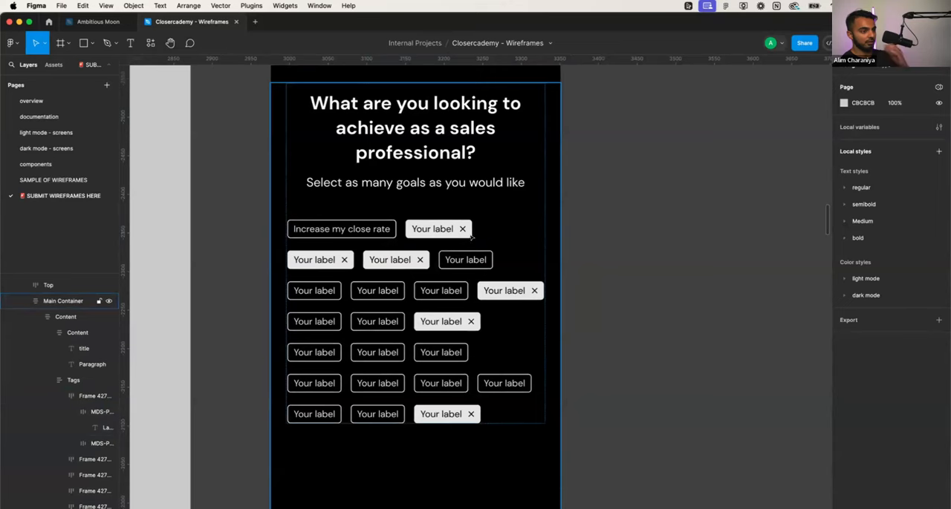
pyautogui.click(409, 232)
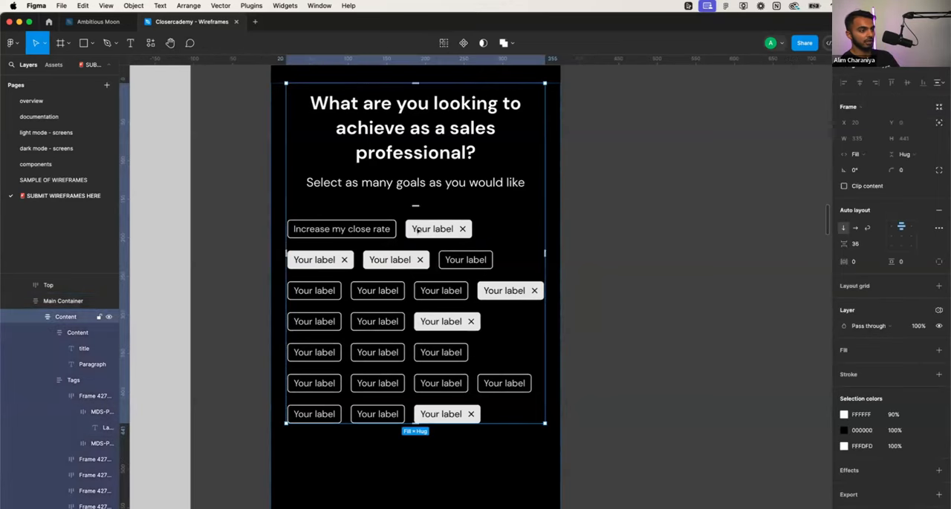
pyautogui.click(414, 232)
pyautogui.click(416, 230)
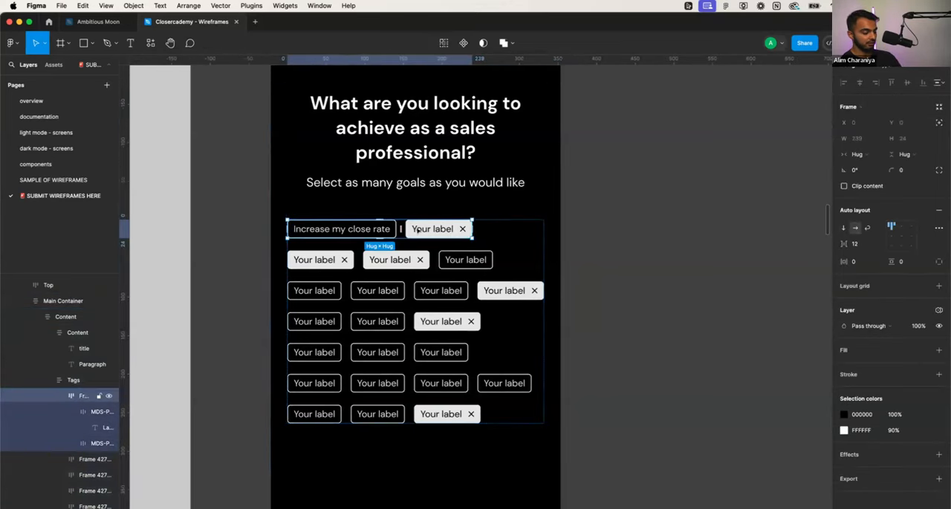
pyautogui.click(417, 230)
pyautogui.press('BackSpace')
# - Delete the middle tag of the second row and the rest of that row
pyautogui.click(417, 254)
pyautogui.click(417, 254)
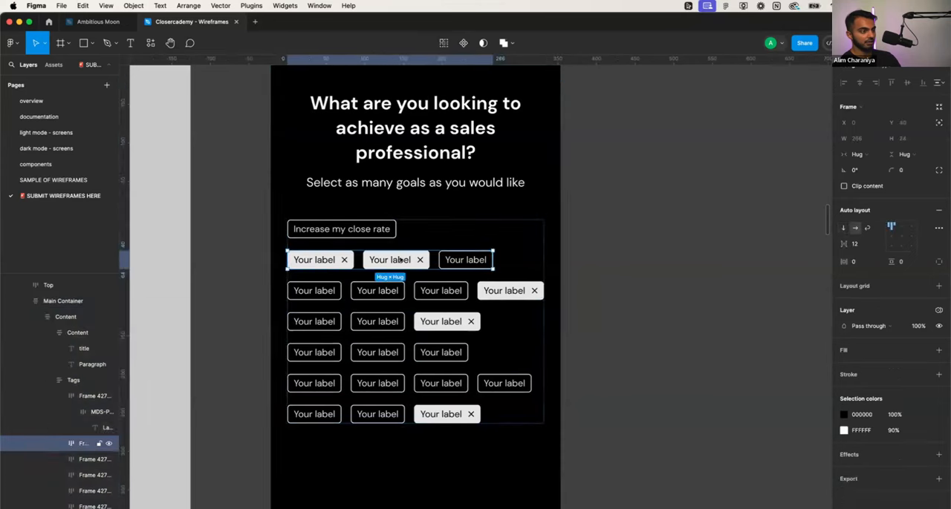
pyautogui.press('BackSpace')
pyautogui.click(413, 260)
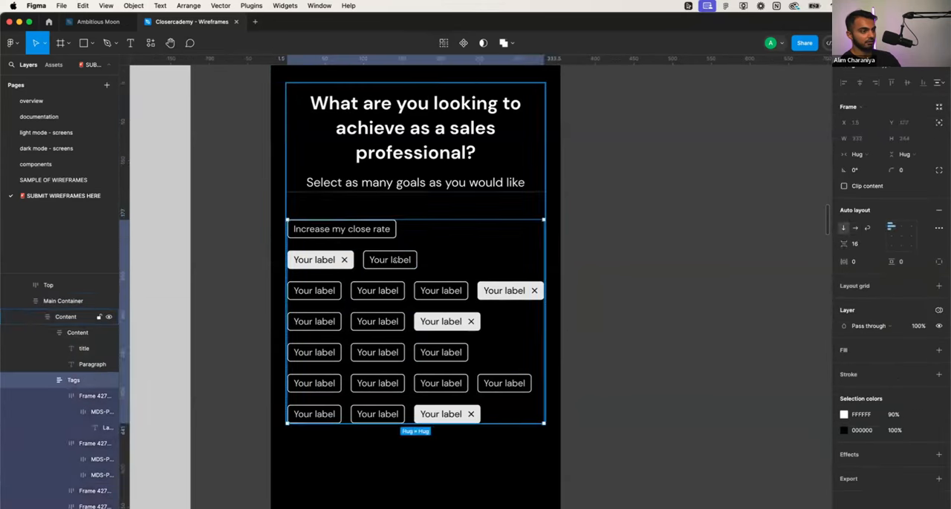
pyautogui.click(413, 260)
pyautogui.press('BackSpace')
# - Delete the entire Tags group below the onboarding subtitle
pyautogui.click(462, 231)
pyautogui.click(462, 231)
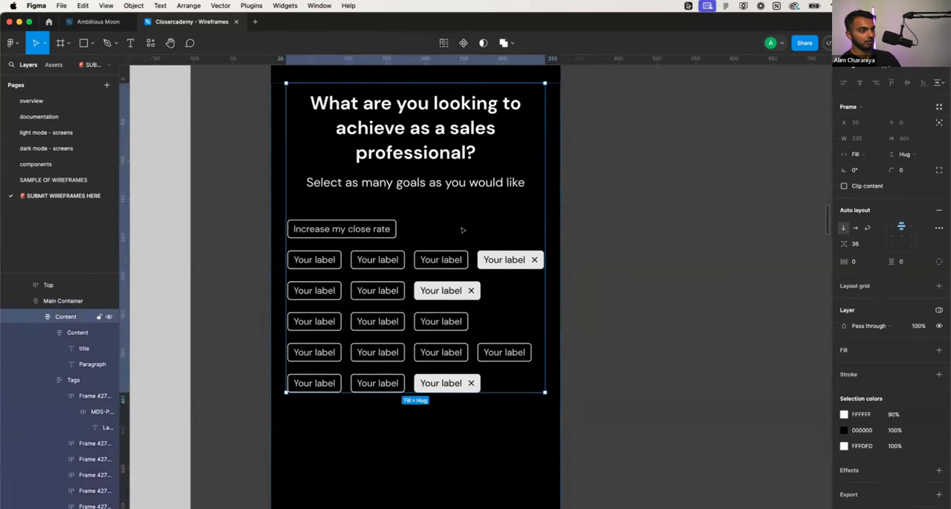
pyautogui.click(462, 230)
pyautogui.press('BackSpace')
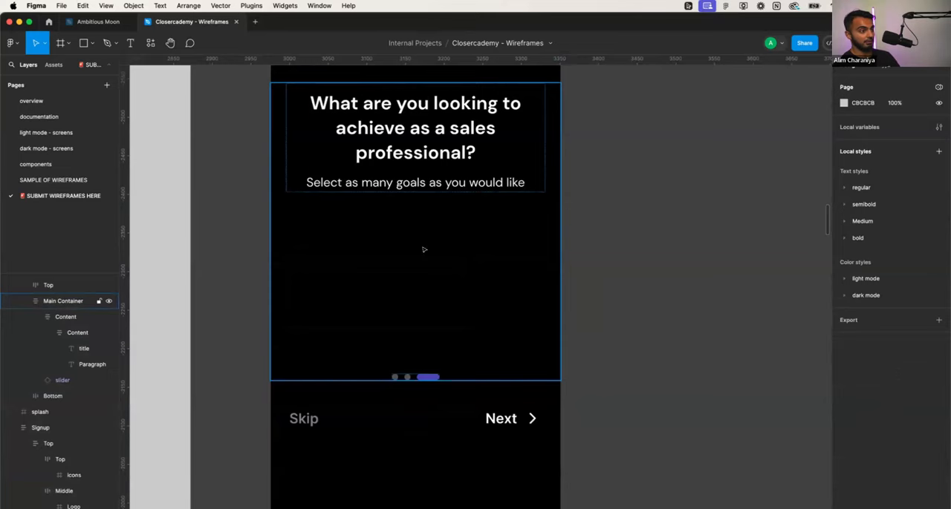
# - Browse the Login and Signup, Social Feed and Menu pages of the Ambitious Moon file for a list layout for the onboarding options
pyautogui.scroll(-3, 433, 248)
pyautogui.click(93, 21)
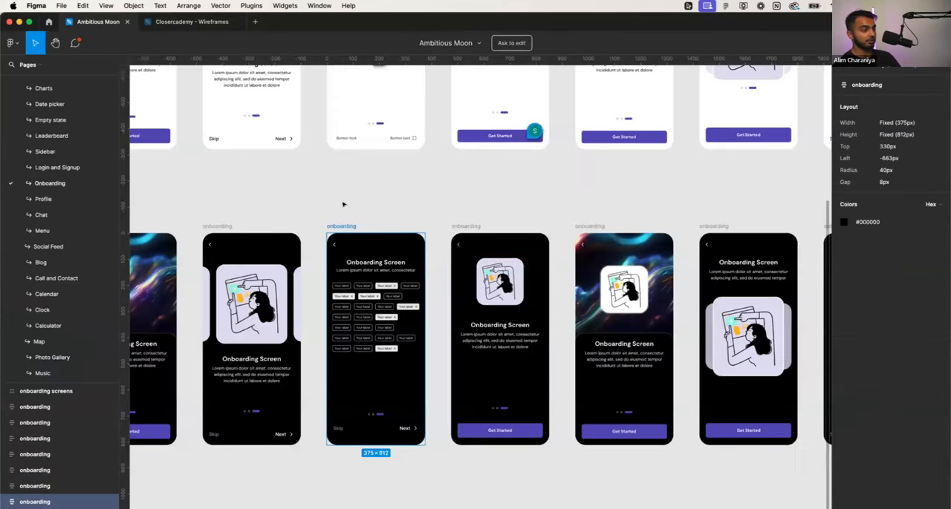
pyautogui.scroll(-3, 512, 340)
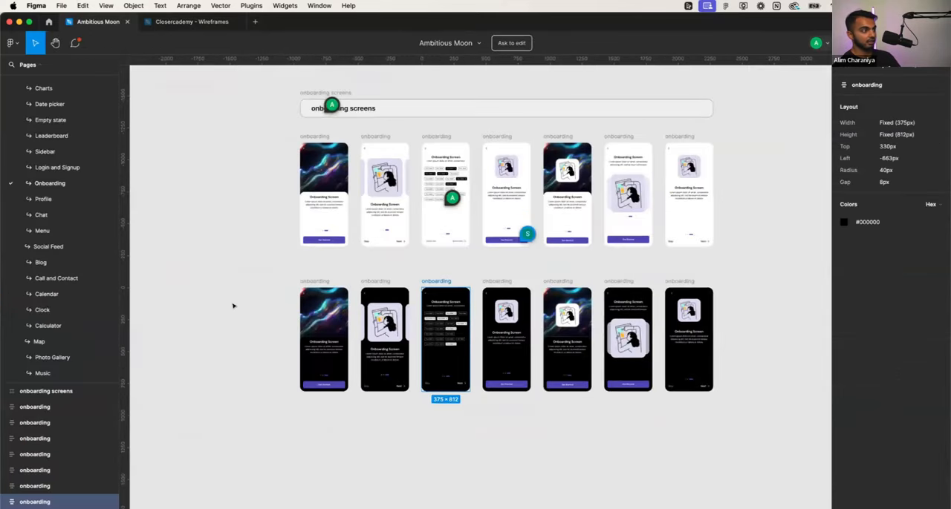
pyautogui.click(53, 167)
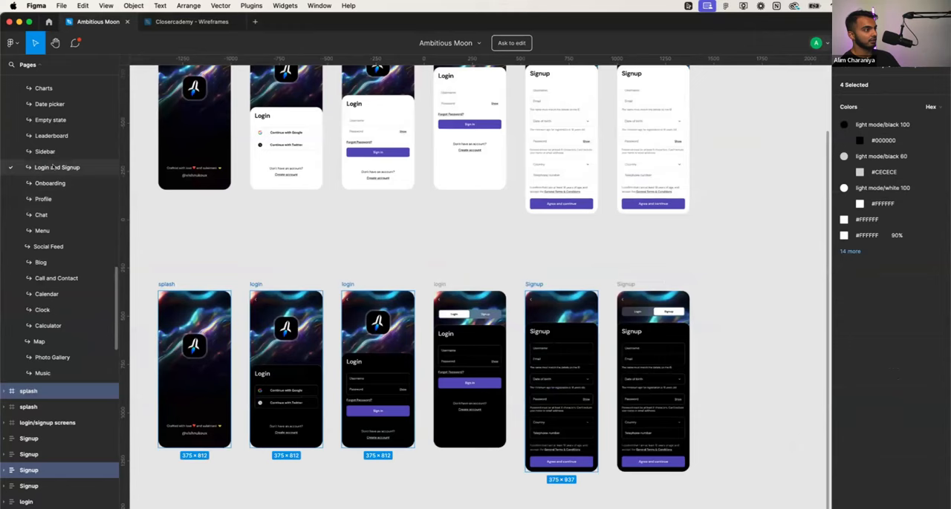
pyautogui.click(50, 245)
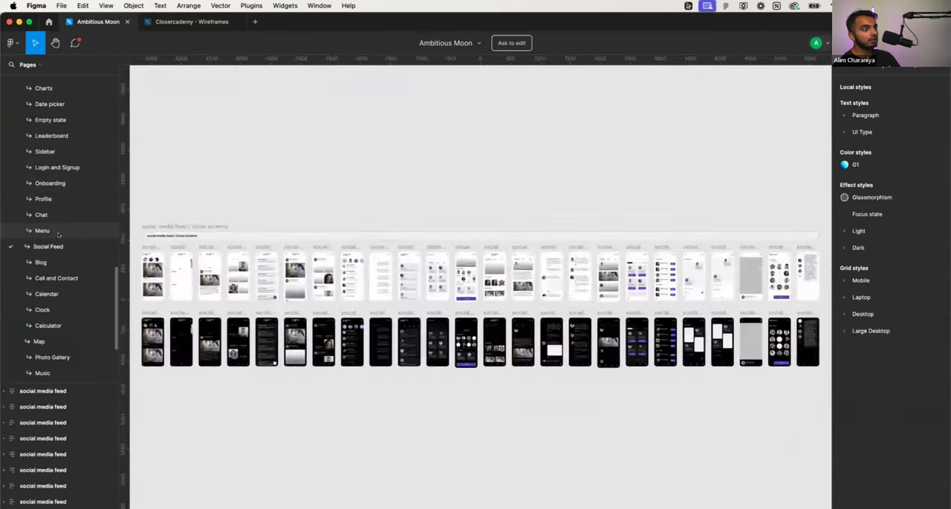
pyautogui.click(57, 233)
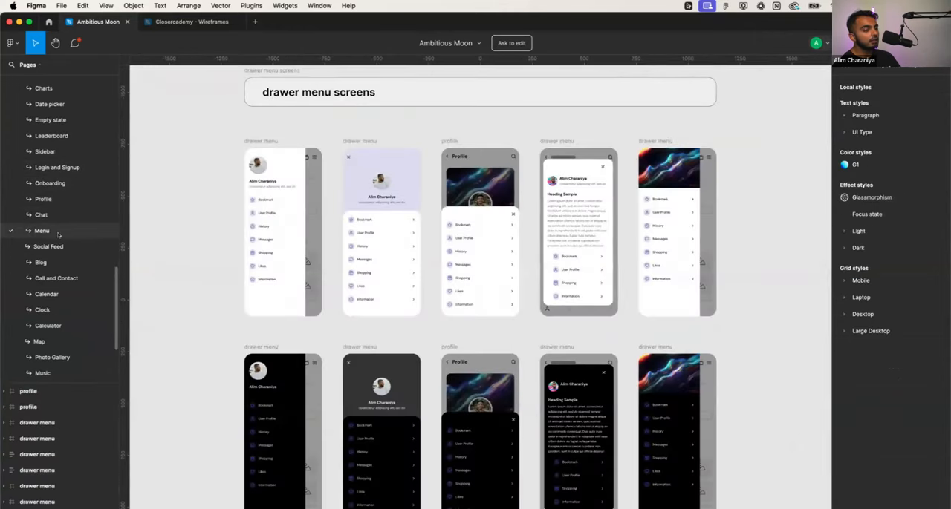
pyautogui.click(59, 248)
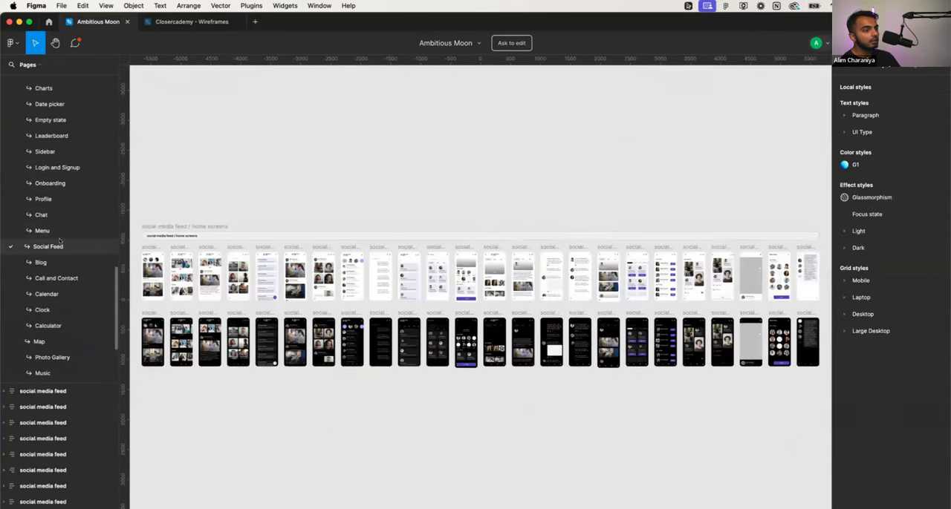
pyautogui.click(62, 235)
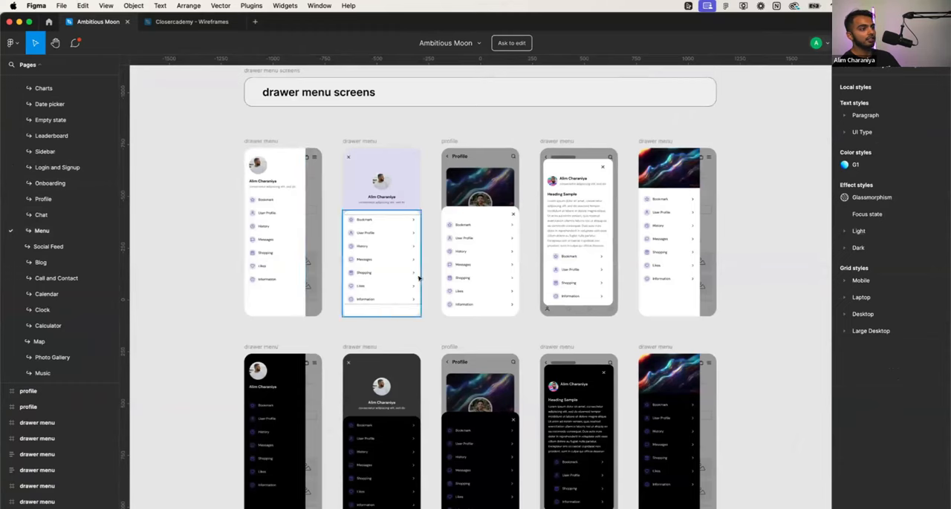
# - Copy the list of menu items, from Bookmark to Information, out of the second dark drawer menu screen
pyautogui.scroll(3, 501, 267)
pyautogui.scroll(-4, 501, 266)
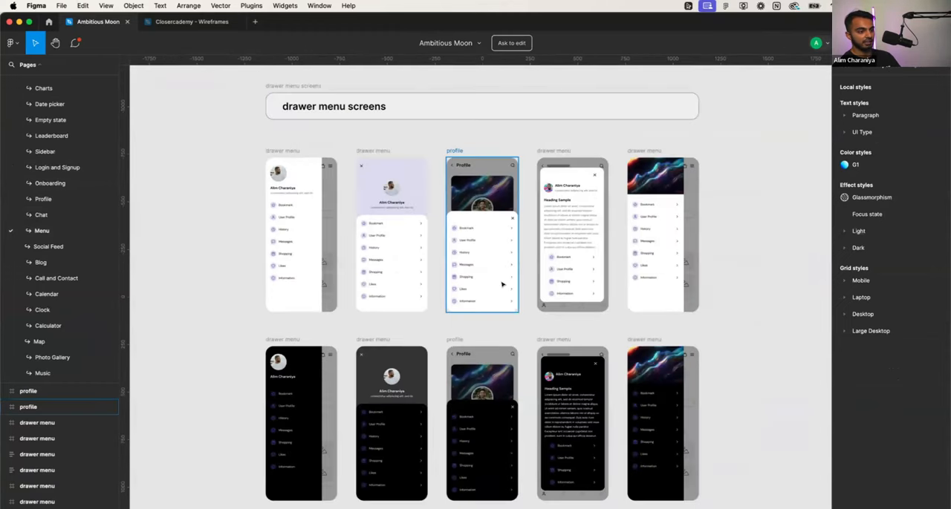
pyautogui.scroll(-3, 502, 283)
pyautogui.scroll(-1, 403, 364)
pyautogui.scroll(5, 416, 334)
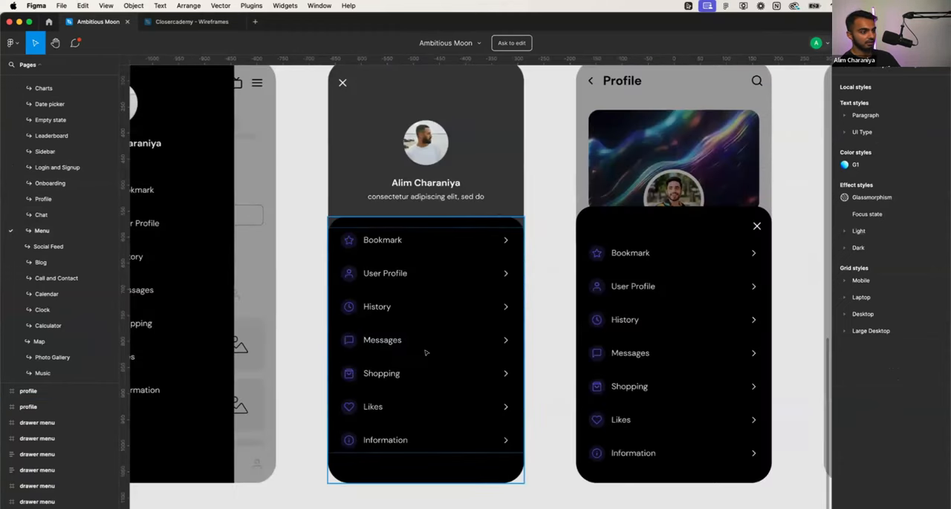
pyautogui.click(429, 316)
pyautogui.doubleClick(429, 317)
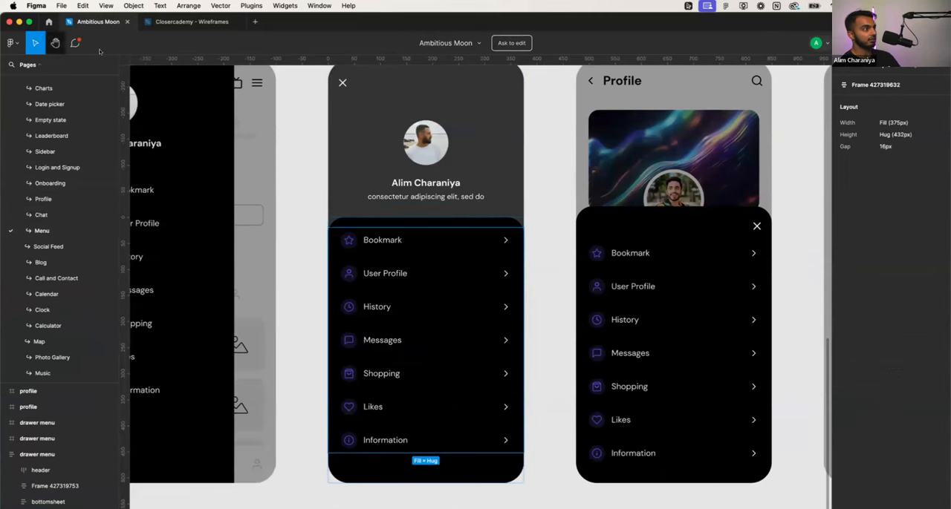
# - Return to the Closercademy wireframes and paste the copied menu list into the onboarding screen's Main Container
pyautogui.click(180, 27)
pyautogui.click(401, 259)
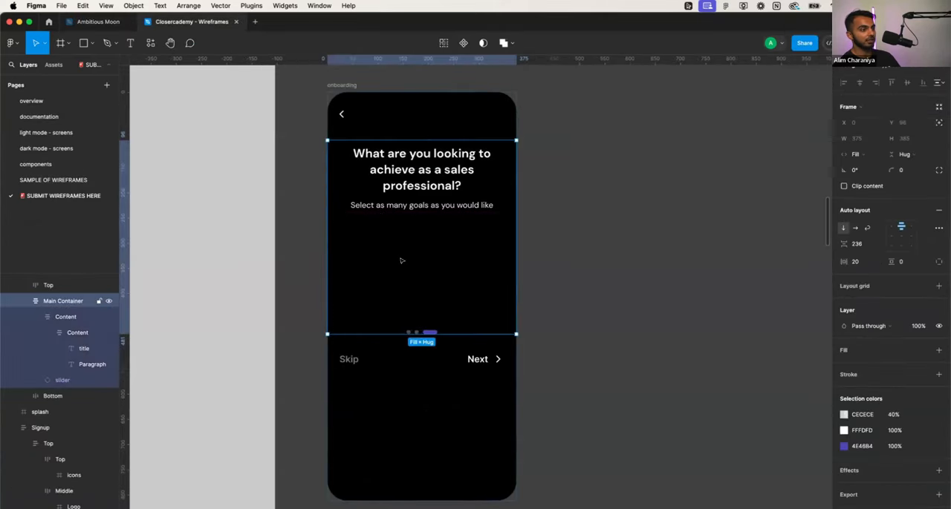
pyautogui.press('super+v')
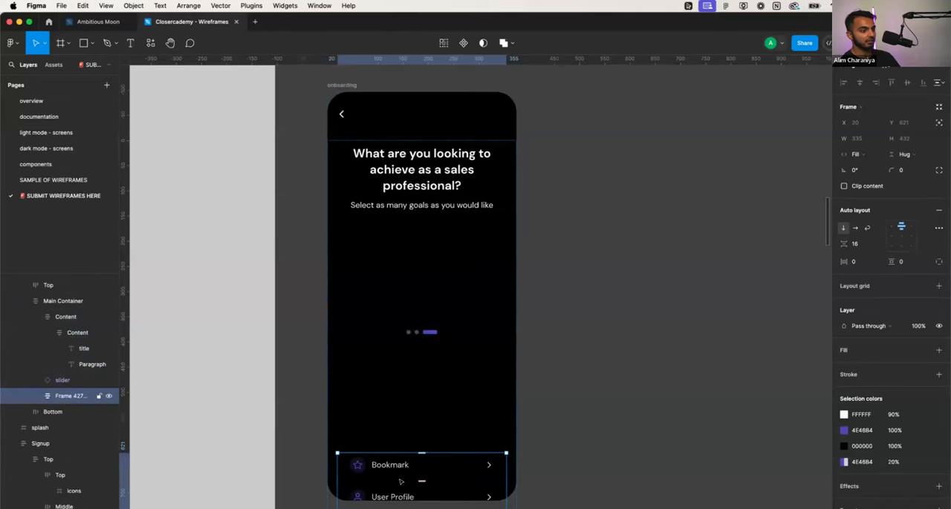
# - Try to move the pasted menu list up on the canvas so it sits beneath the onboarding subtitle
pyautogui.moveTo(393, 483); pyautogui.dragTo(407, 297)
pyautogui.press('Up')
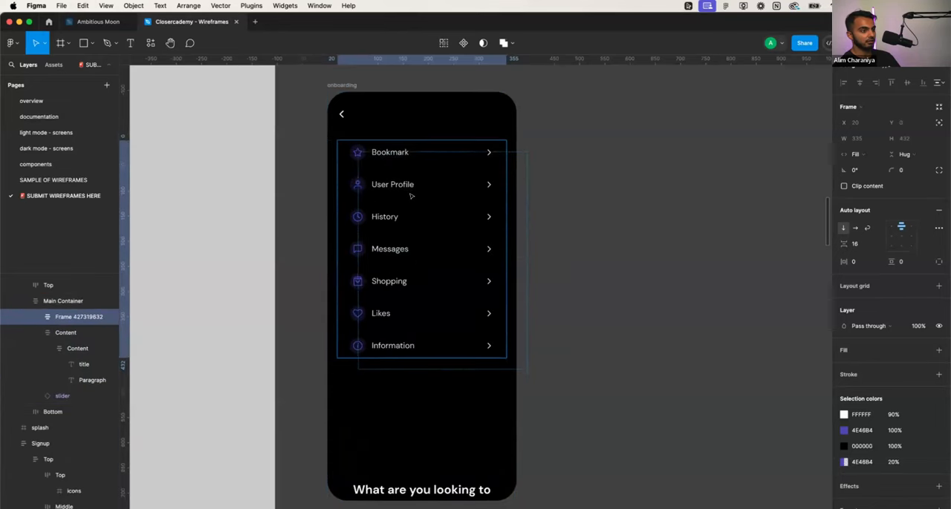
pyautogui.press('Down')
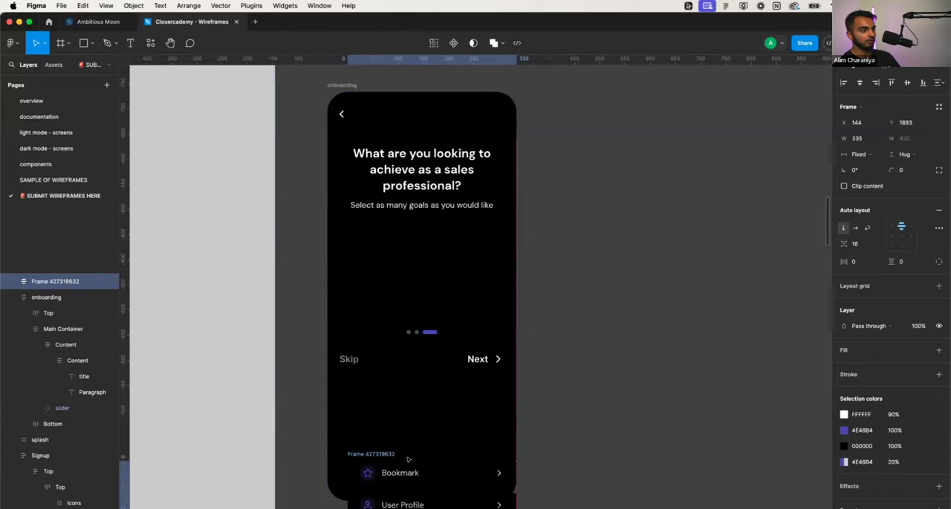
pyautogui.press('Up')
pyautogui.moveTo(418, 483); pyautogui.dragTo(419, 321)
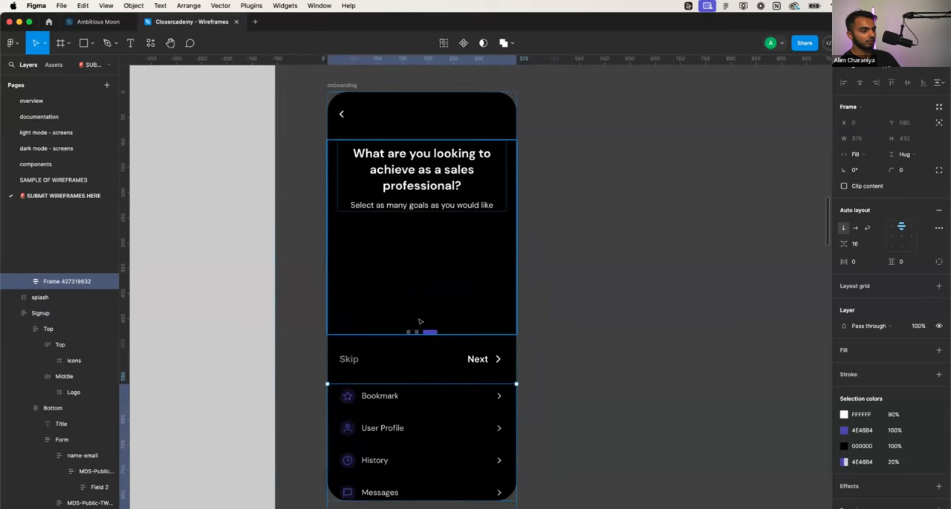
pyautogui.moveTo(410, 199); pyautogui.dragTo(383, 429)
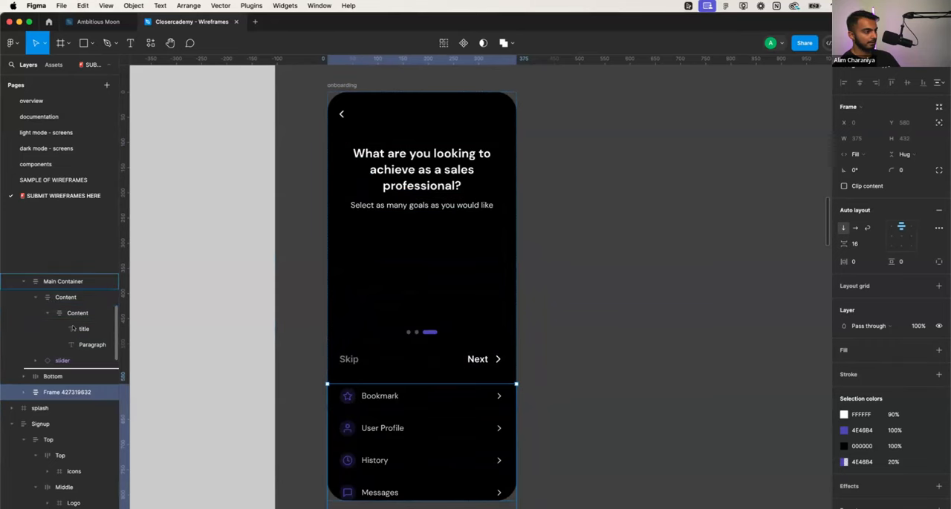
# - Nest the menu list in the outer Content frame below the title and subtitle, and postpone the Figma update until the next launch
pyautogui.moveTo(88, 297)
pyautogui.mouseDown()
pyautogui.moveTo(75, 327)
pyautogui.moveTo(76, 304)
pyautogui.mouseUp()
pyautogui.click(47, 329)
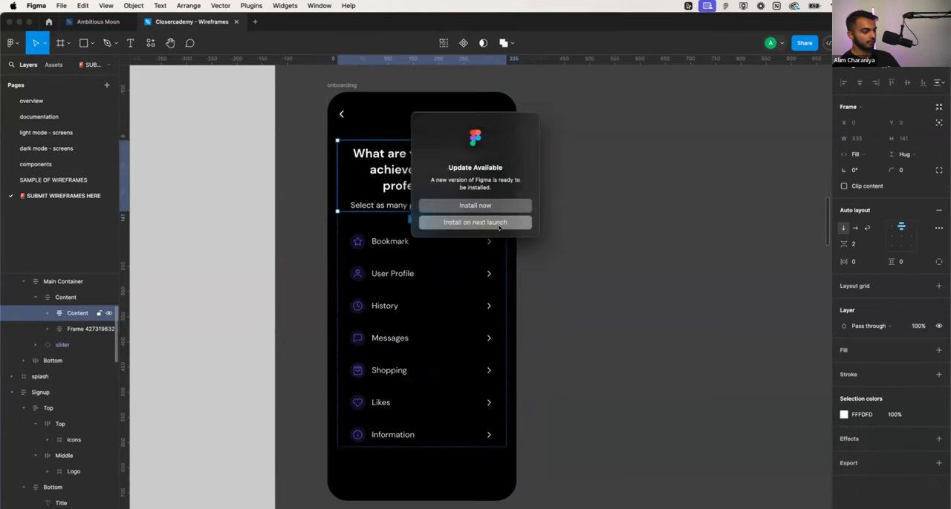
pyautogui.click(499, 222)
pyautogui.press('Escape')
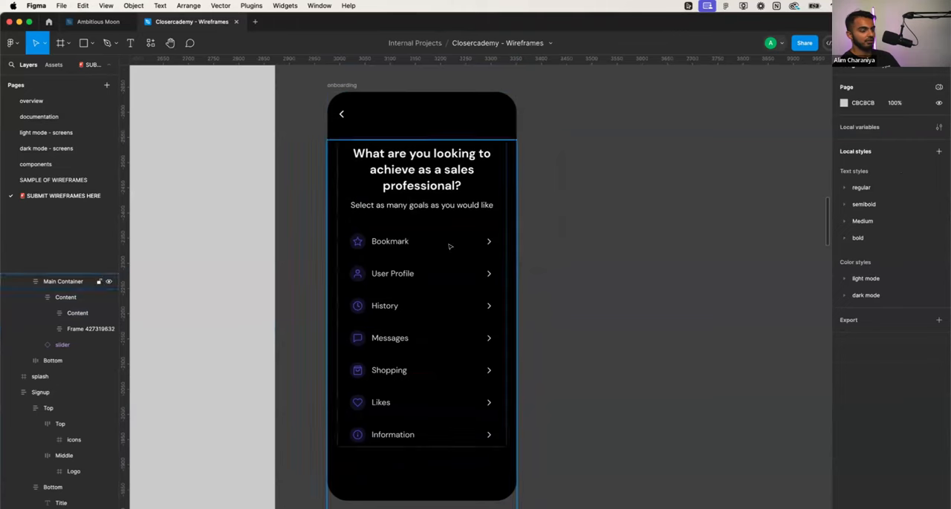
# - Examine the onboarding screen's layout with the menu list under the title and subtitle
pyautogui.scroll(2, 449, 246)
pyautogui.click(436, 157)
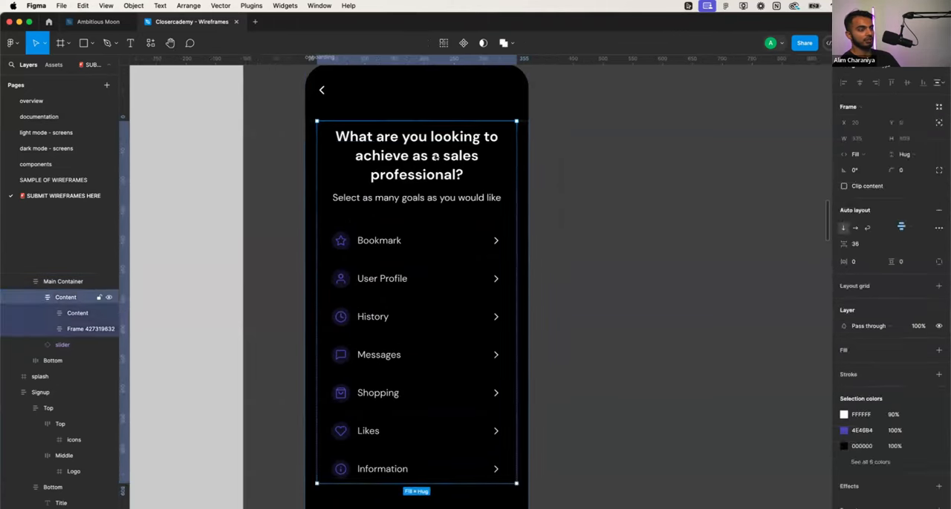
pyautogui.doubleClick(436, 157)
pyautogui.click(541, 201)
pyautogui.scroll(-1, 543, 243)
pyautogui.scroll(-2, 536, 252)
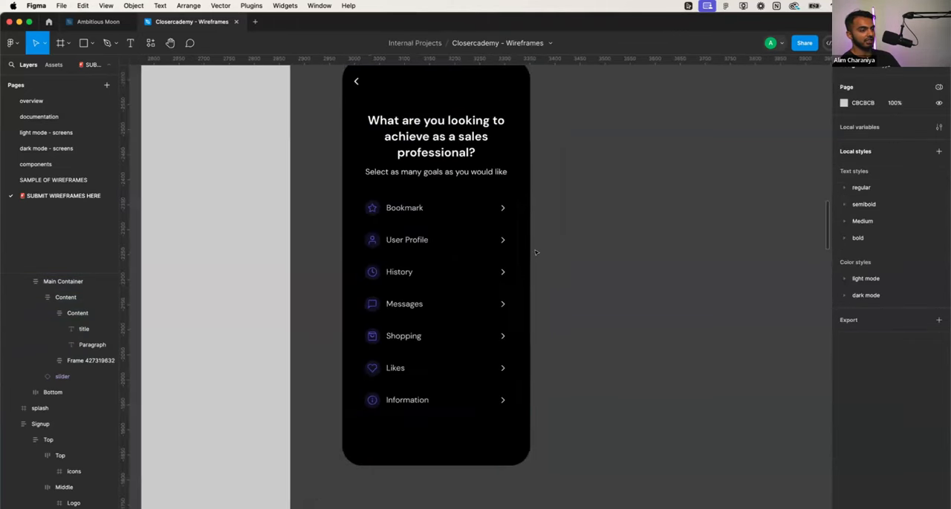
pyautogui.scroll(1, 473, 238)
pyautogui.scroll(3, 474, 231)
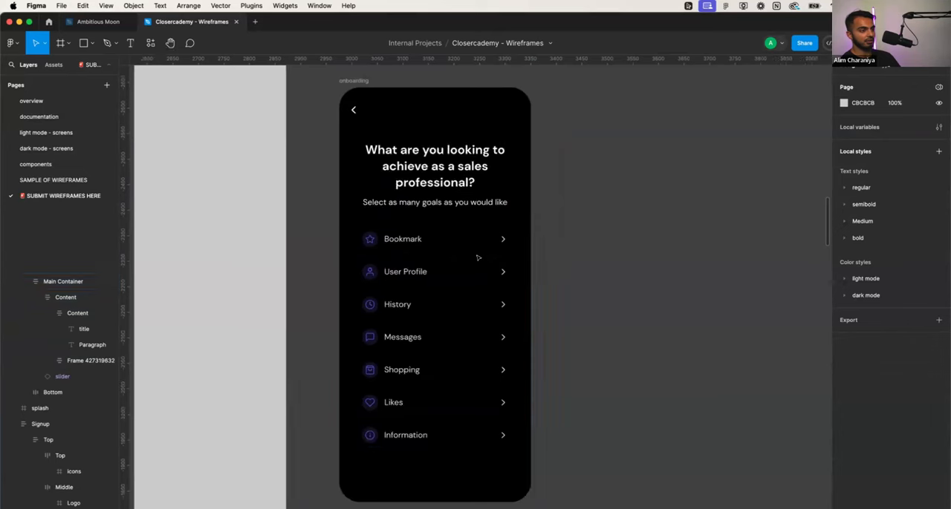
# - Add a white FFFFFF stroke to the Bookmark row of the menu list
pyautogui.click(480, 235)
pyautogui.doubleClick(480, 236)
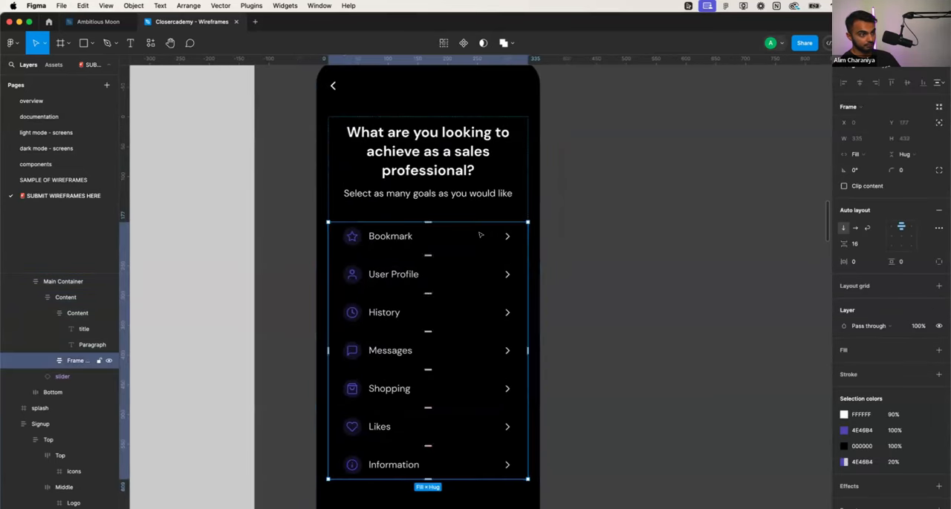
pyautogui.doubleClick(480, 235)
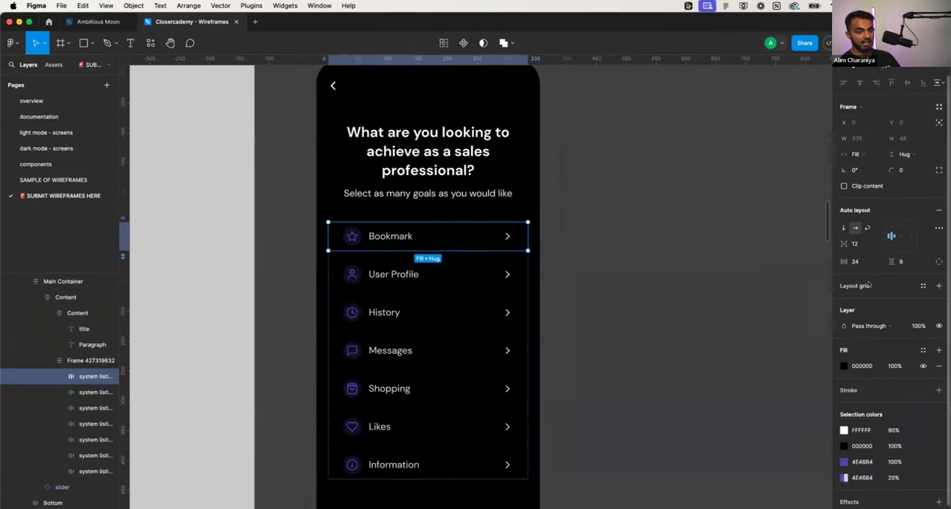
pyautogui.scroll(-1, 867, 284)
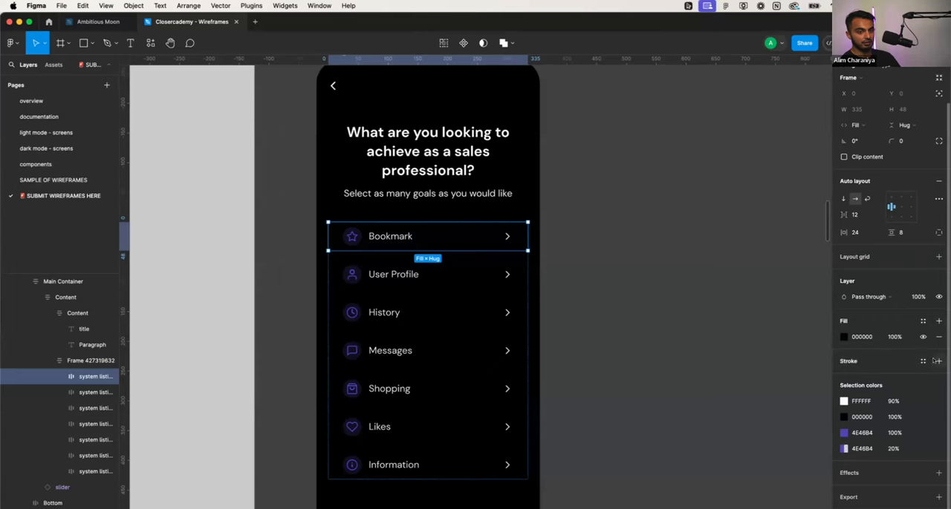
pyautogui.click(938, 360)
pyautogui.click(843, 378)
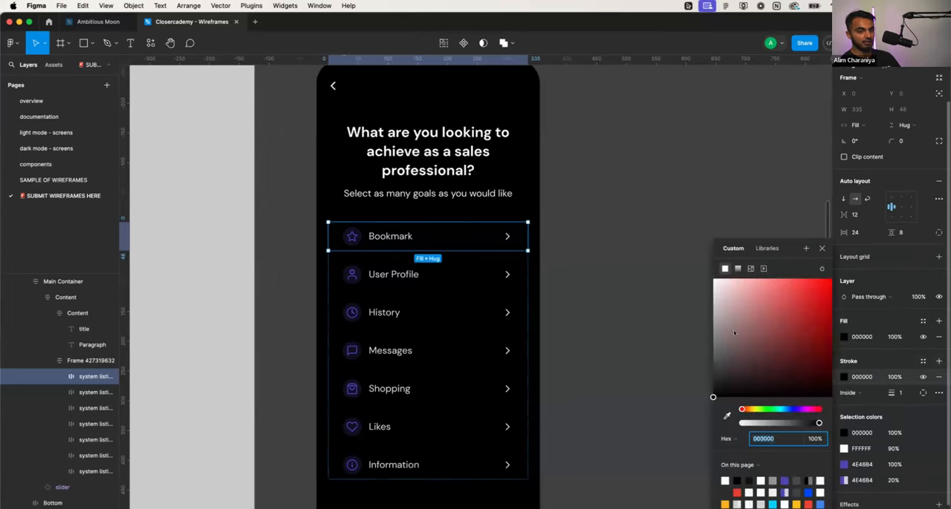
pyautogui.moveTo(736, 334); pyautogui.dragTo(680, 206)
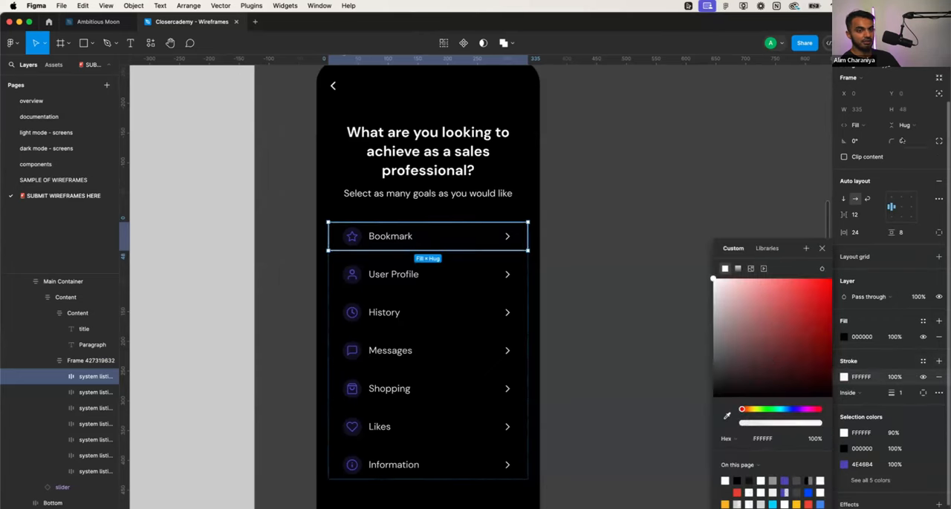
# - Round the corners of the Bookmark row with a radius of 10
pyautogui.click(902, 141)
pyautogui.write('10')
pyautogui.press('Return')
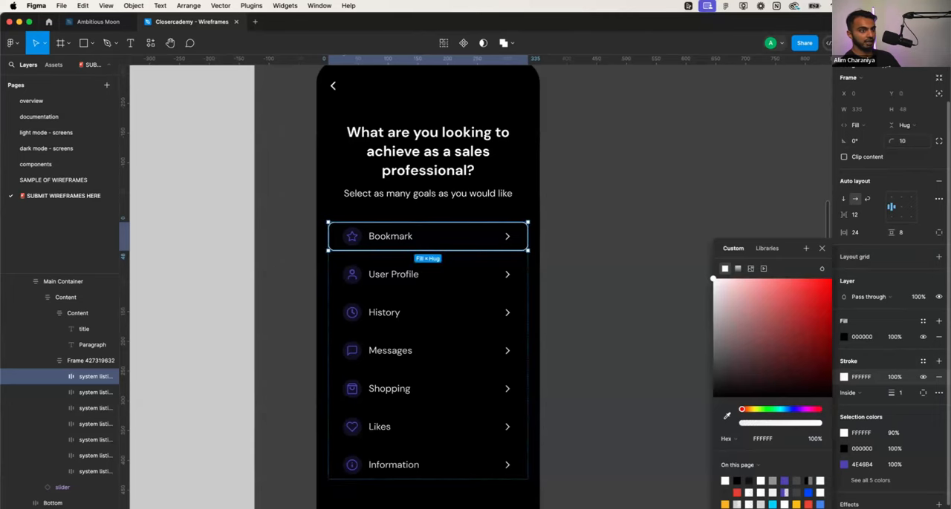
pyautogui.click(700, 190)
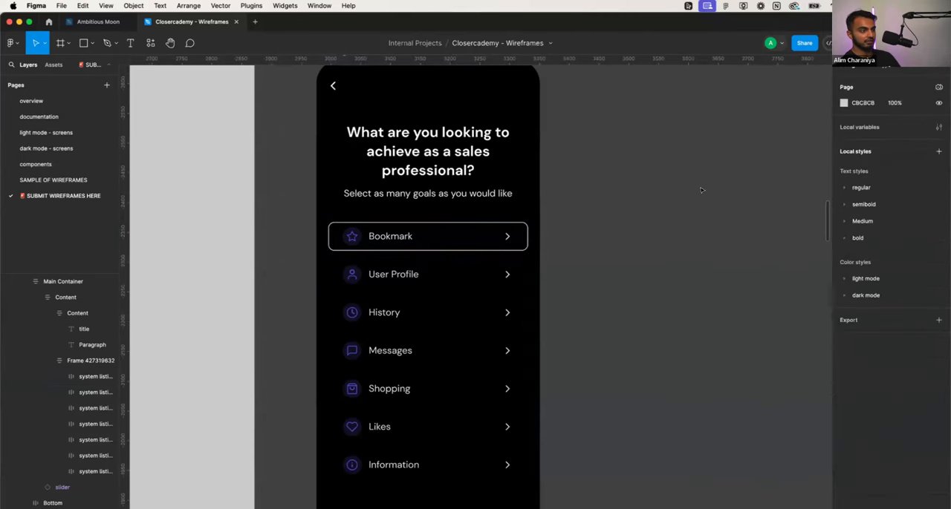
# - Increase the Bookmark row's height to 56
pyautogui.click(505, 243)
pyautogui.click(490, 251)
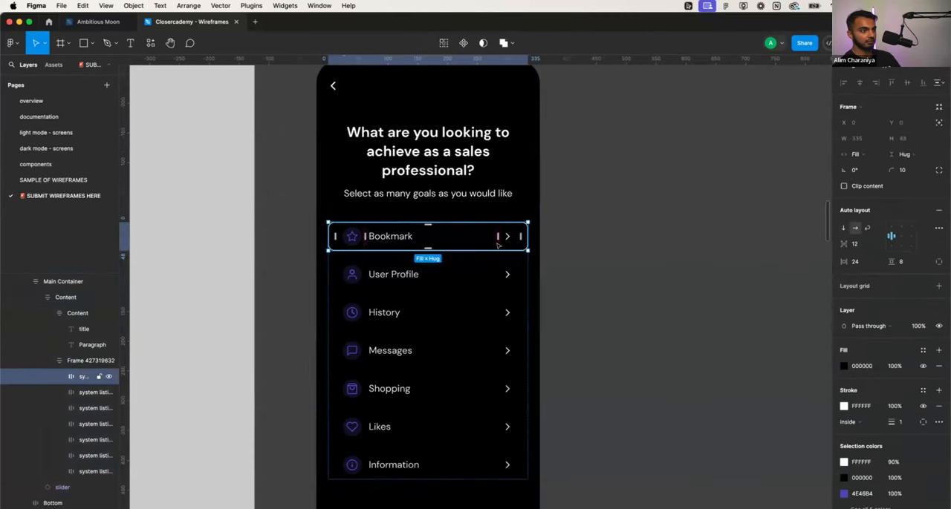
pyautogui.moveTo(492, 245); pyautogui.dragTo(492, 253)
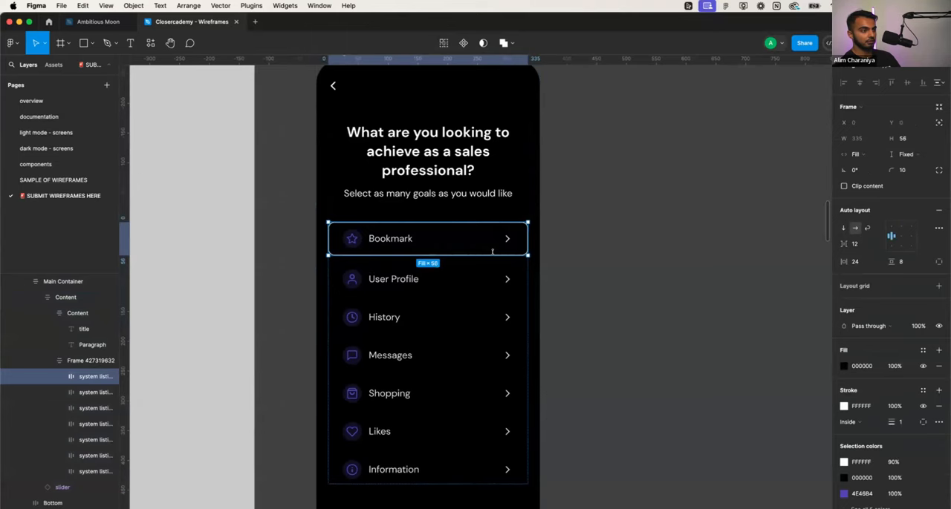
# - Delete the User Profile, History and Messages rows from the menu list
pyautogui.click(493, 277)
pyautogui.press('Delete')
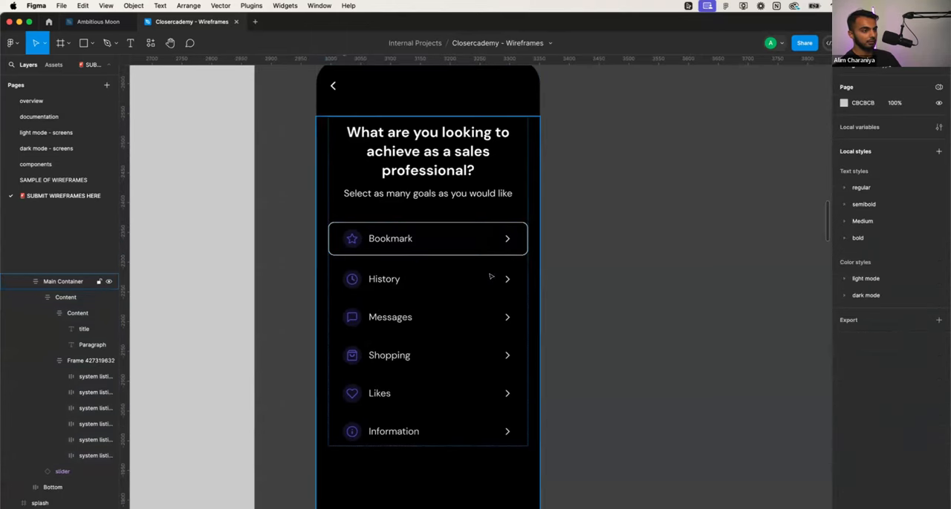
pyautogui.click(490, 277)
pyautogui.click(490, 277)
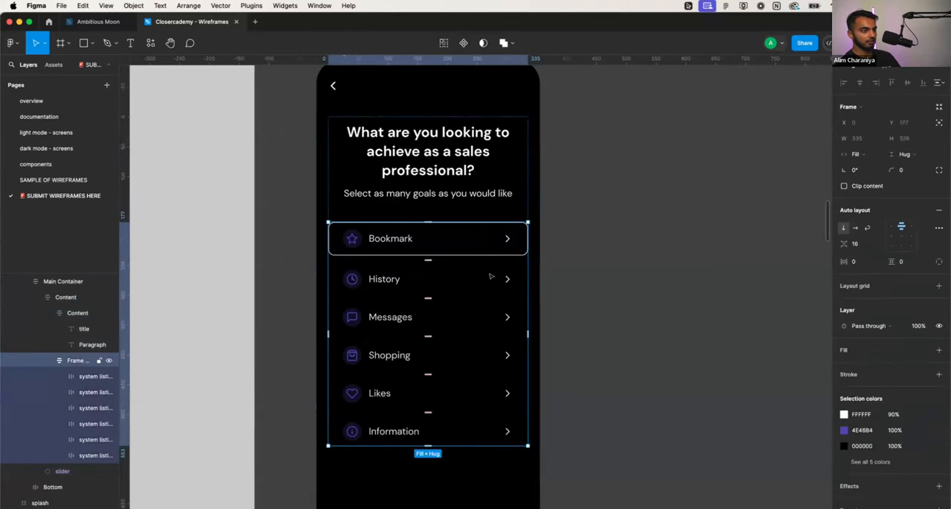
pyautogui.click(490, 277)
pyautogui.press('Delete')
pyautogui.click(490, 277)
pyautogui.click(490, 277)
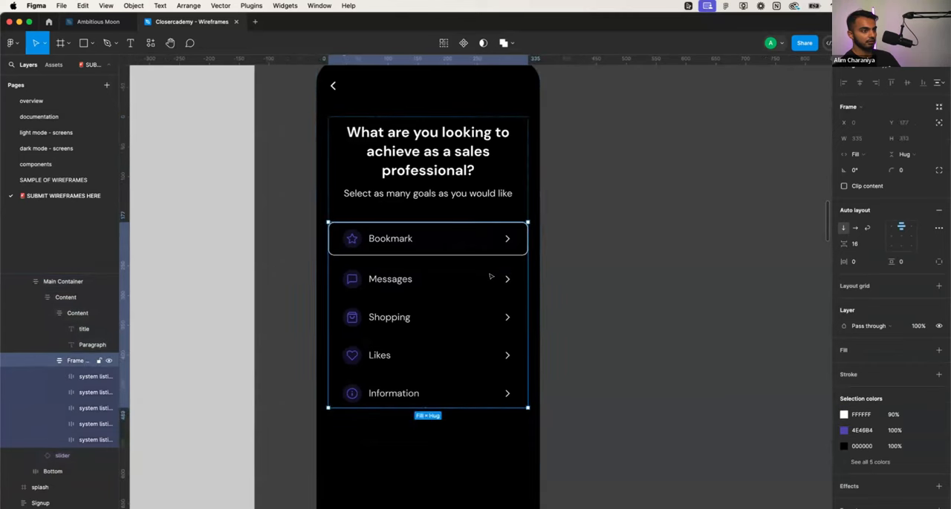
pyautogui.click(490, 277)
pyautogui.press('Delete')
# - Delete the Messages, Shopping, Likes and Information rows below Bookmark from the menu list
pyautogui.click(490, 277)
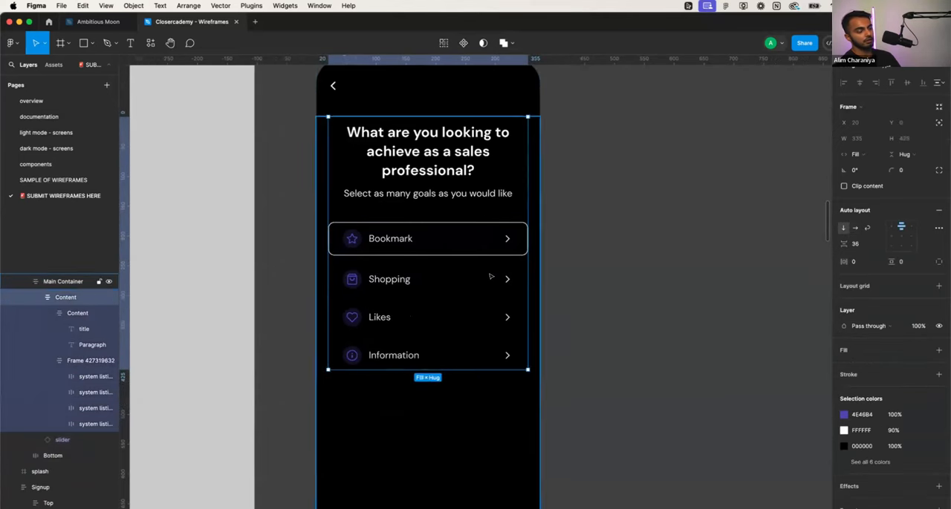
pyautogui.click(490, 277)
pyautogui.click(491, 277)
pyautogui.press('Delete')
pyautogui.click(490, 277)
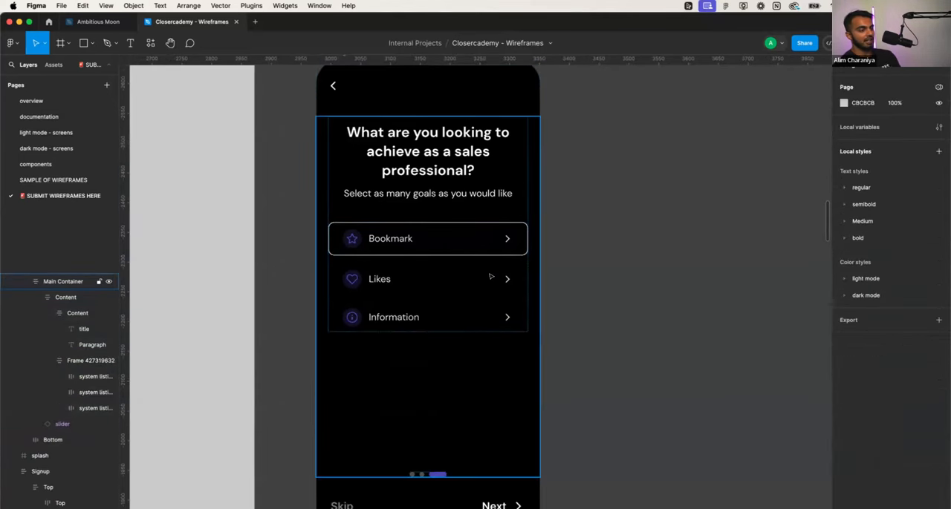
pyautogui.click(490, 277)
pyautogui.click(490, 277)
pyautogui.click(490, 277)
pyautogui.press('Delete')
pyautogui.click(490, 277)
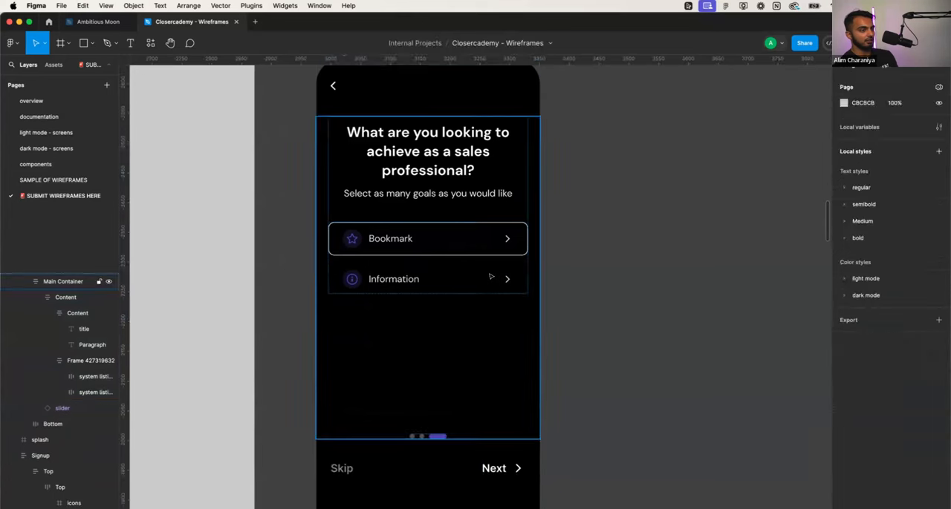
pyautogui.click(490, 277)
pyautogui.click(490, 277)
pyautogui.click(490, 277)
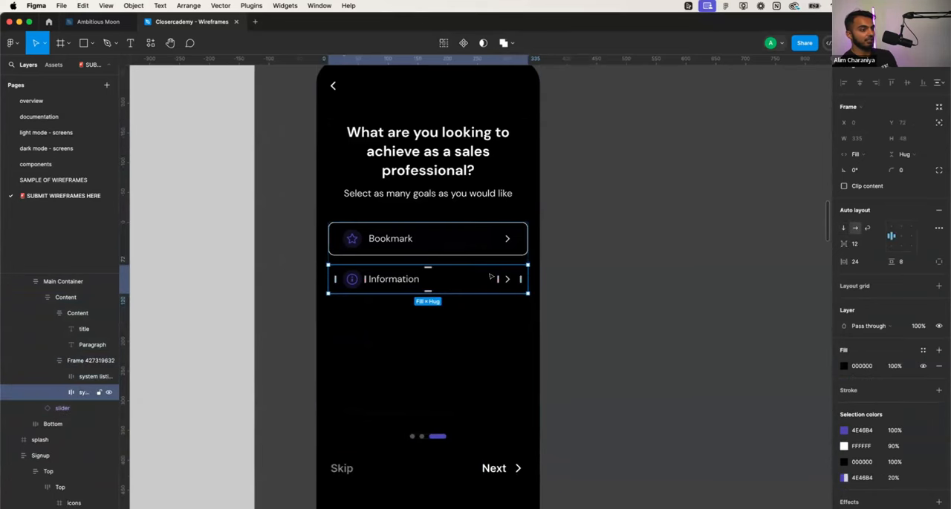
pyautogui.press('Delete')
# - Duplicate the frame holding the Bookmark row so a copy sits below it
pyautogui.click(497, 244)
pyautogui.click(497, 242)
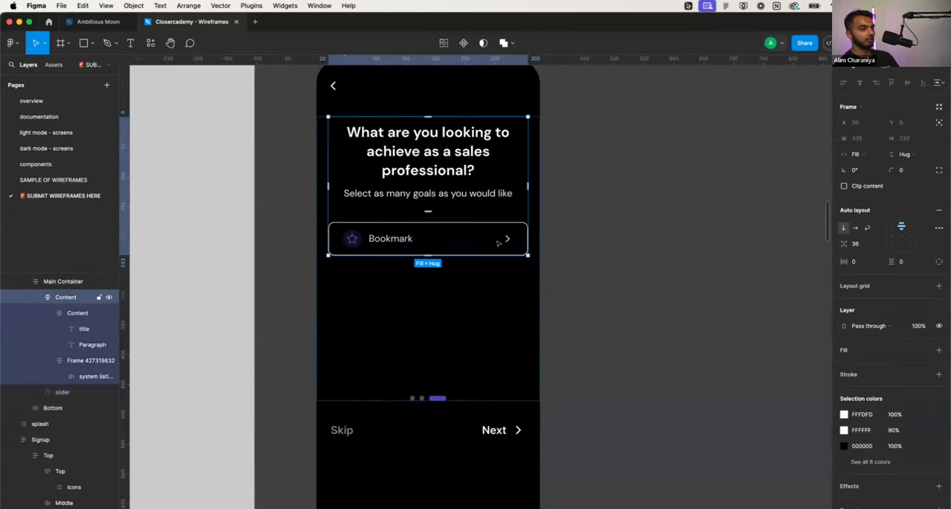
pyautogui.click(485, 247)
pyautogui.press('super+d')
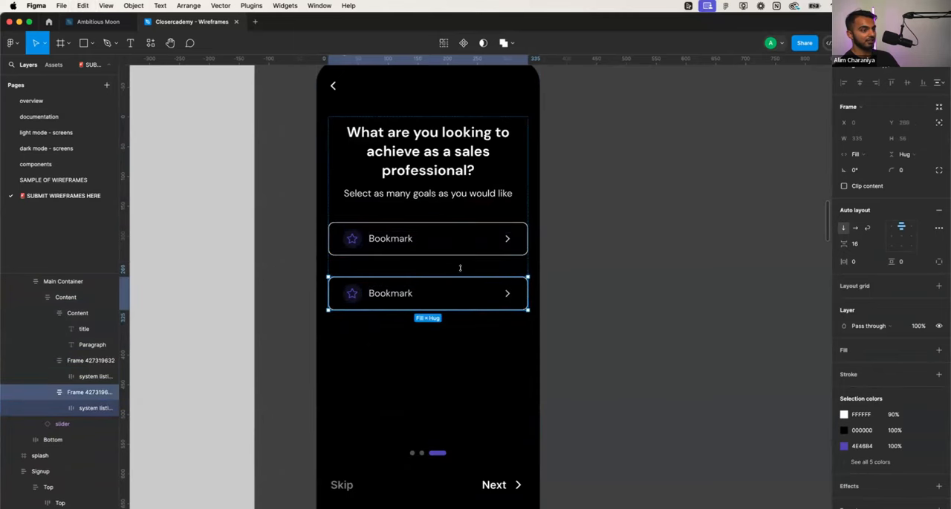
pyautogui.doubleClick(455, 252)
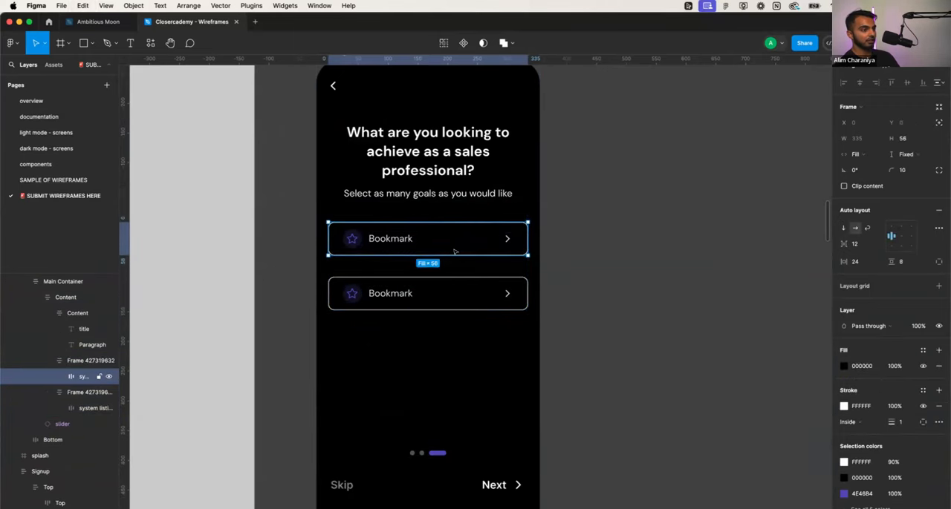
pyautogui.click(418, 286)
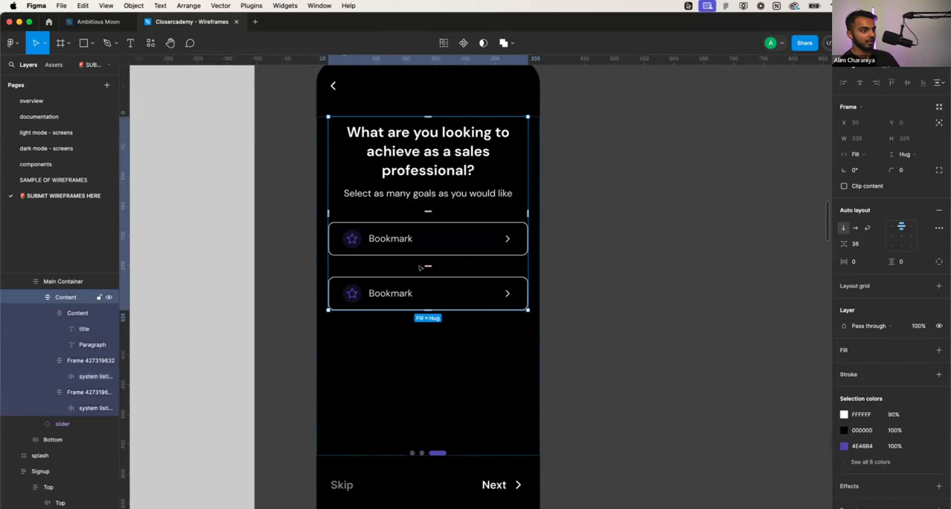
pyautogui.click(472, 269)
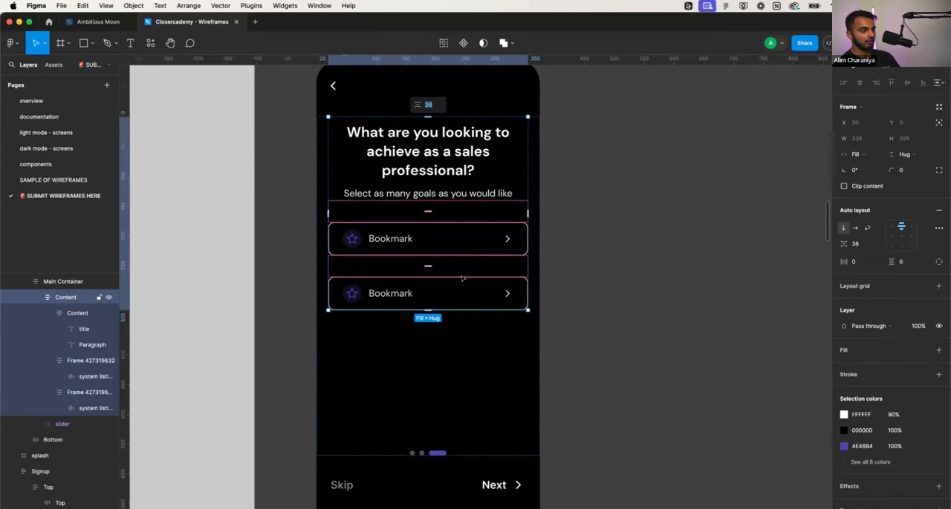
# - Wrap the first Bookmark row's frame in a new frame and reorder it below the other Bookmark row
pyautogui.click(456, 230)
pyautogui.rightClick(456, 230)
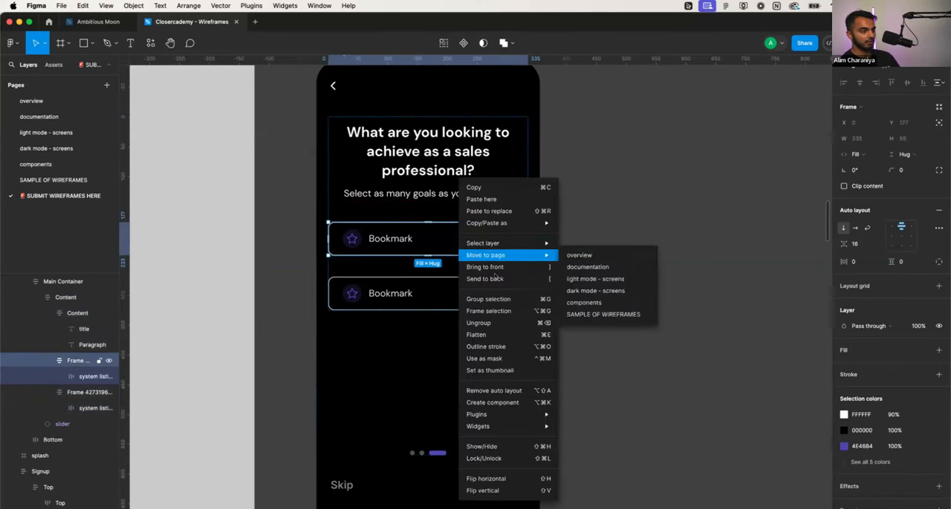
pyautogui.click(491, 311)
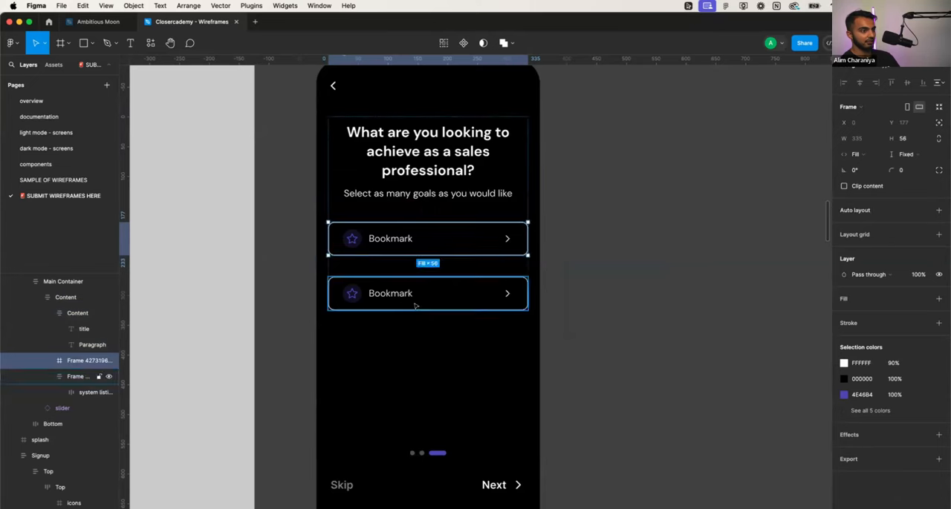
pyautogui.click(430, 298)
pyautogui.moveTo(432, 292); pyautogui.dragTo(434, 259)
pyautogui.click(432, 250)
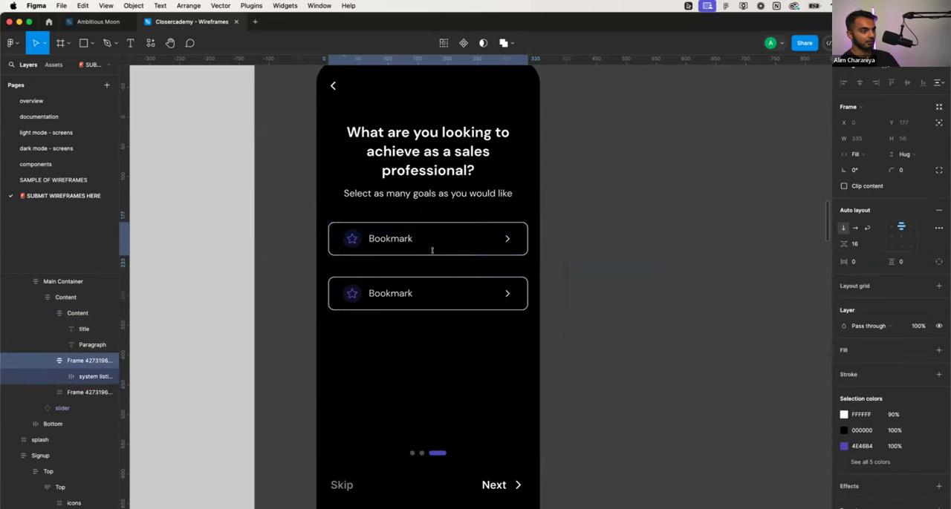
# - Move the Bookmark frame out of its wrapper into the list frame above, and delete the empty wrapper
pyautogui.click(54, 392)
pyautogui.click(48, 393)
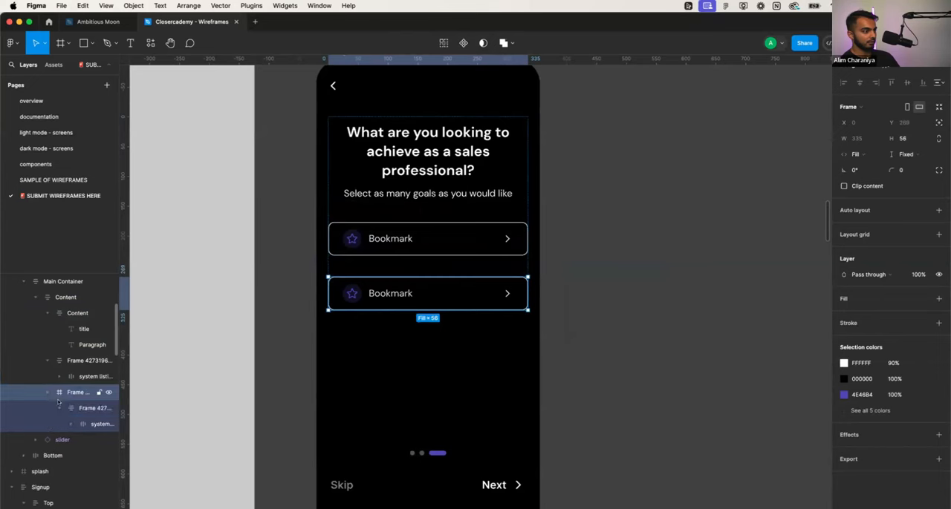
pyautogui.click(60, 408)
pyautogui.moveTo(74, 409); pyautogui.dragTo(90, 385)
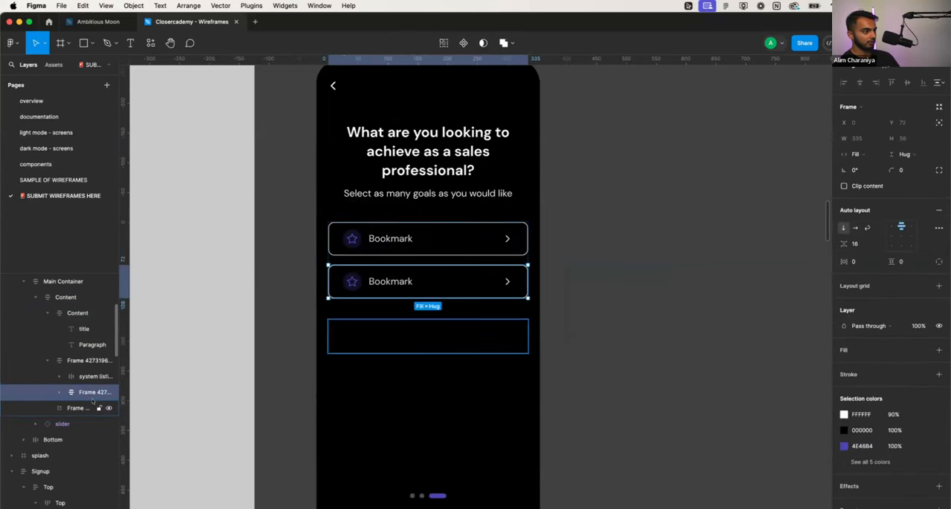
pyautogui.click(84, 406)
pyautogui.press('Delete')
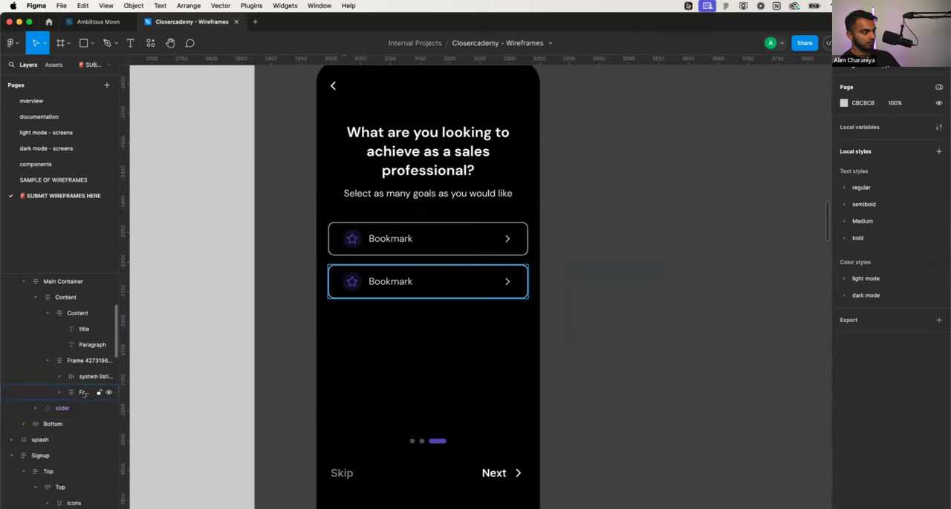
# - Delete the first Bookmark listing from the list frame, keeping the nested Bookmark frame
pyautogui.click(75, 392)
pyautogui.click(78, 377)
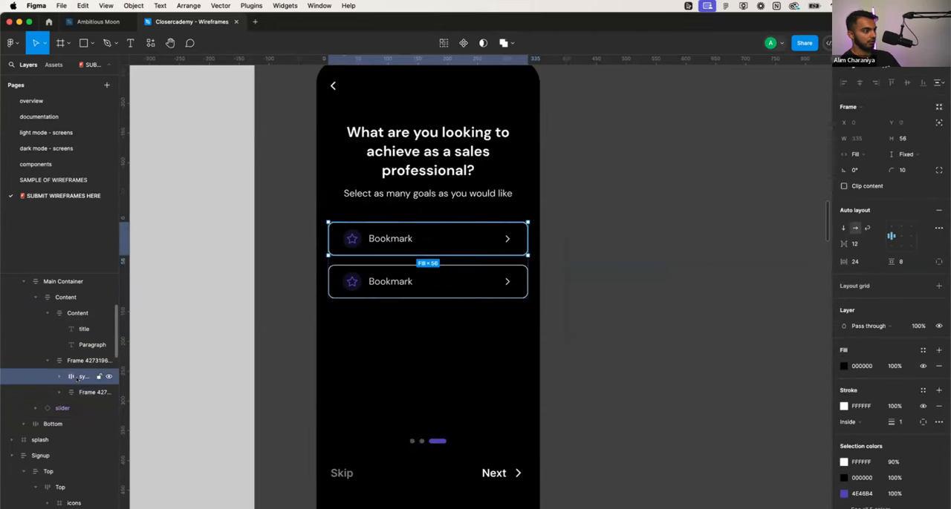
pyautogui.press('Delete')
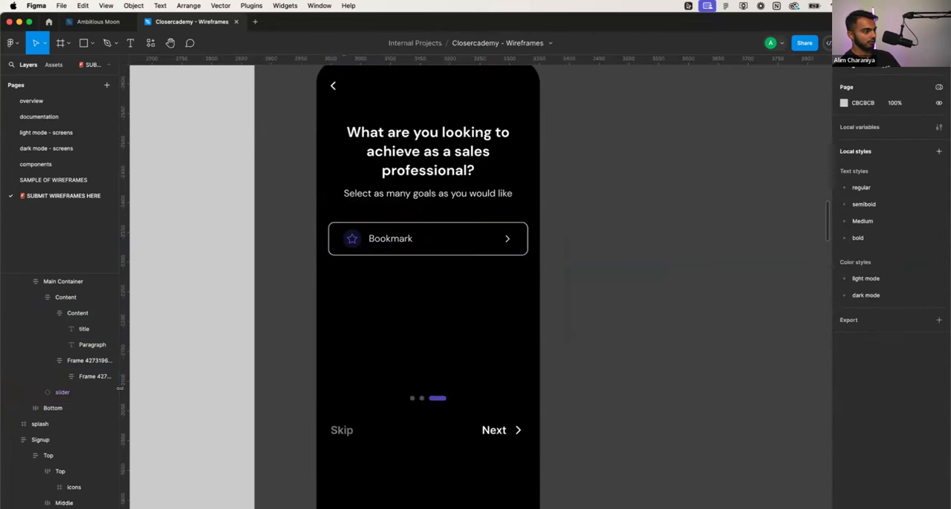
# - Widen the layer list and duplicate the remaining Bookmark frame twice to make three rows
pyautogui.moveTo(120, 389); pyautogui.dragTo(219, 389)
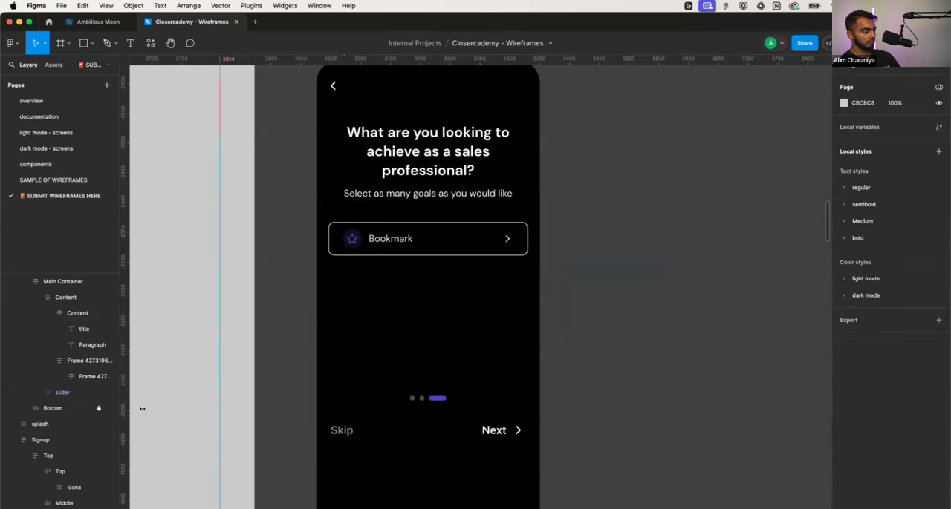
pyautogui.moveTo(142, 409); pyautogui.dragTo(248, 408)
pyautogui.click(144, 377)
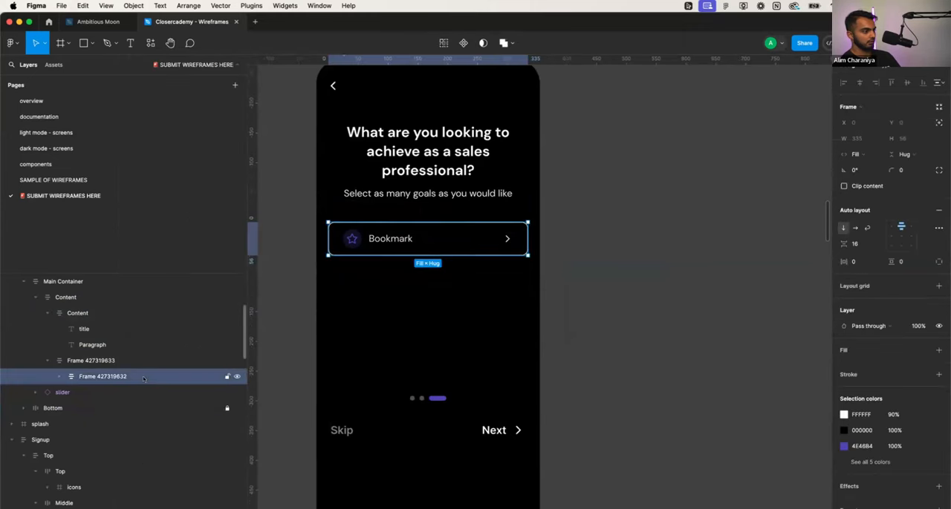
pyautogui.hotkey('ctrl', 'd')
pyautogui.hotkey('ctrl', 'd')
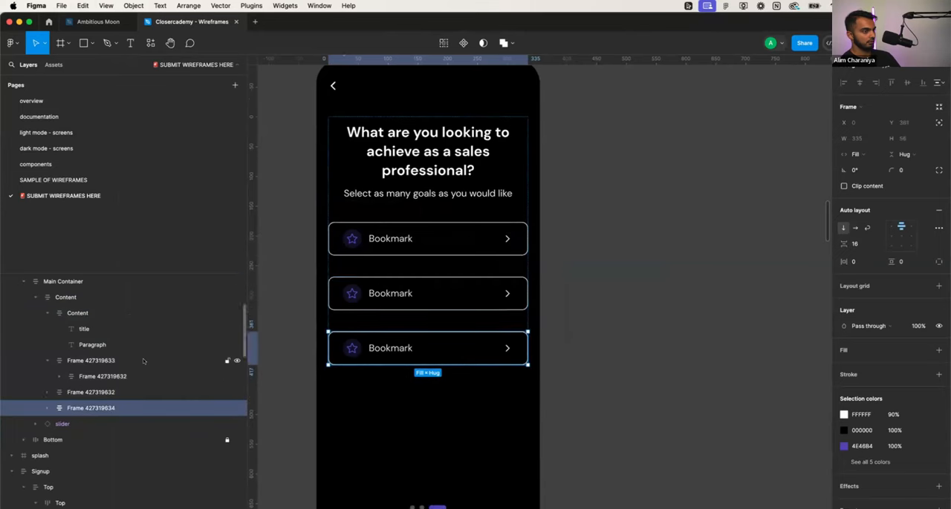
# - Set the vertical spacing between items in the outer Content frame to 10
pyautogui.click(74, 297)
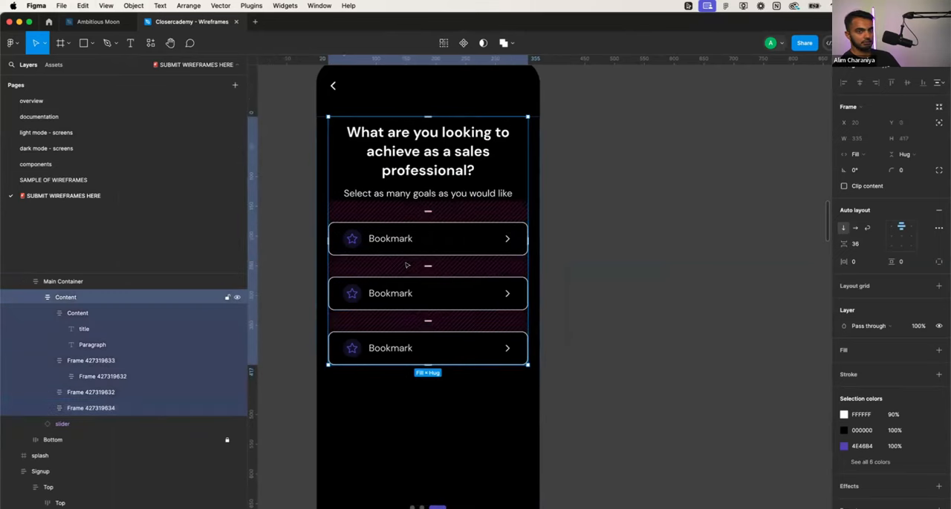
pyautogui.click(854, 244)
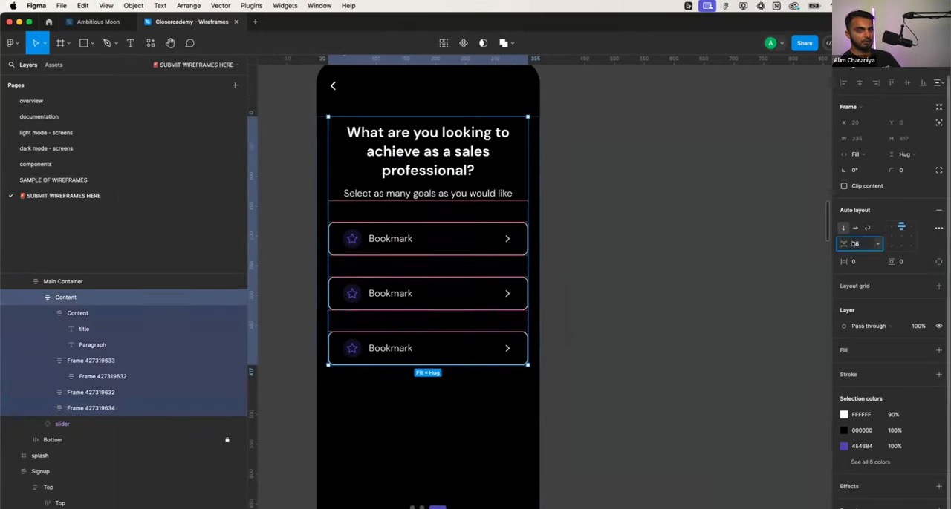
pyautogui.write('10')
pyautogui.press('Return')
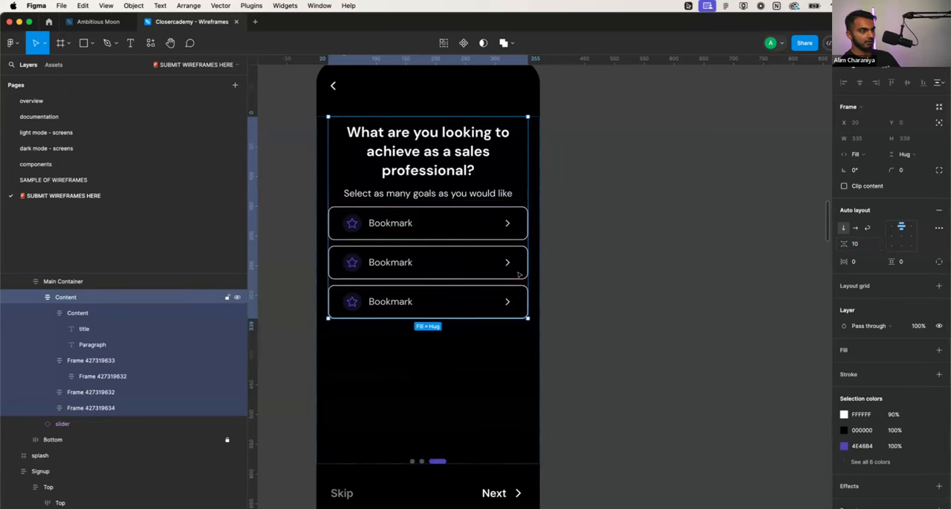
# - Duplicate the last Bookmark row three times to make six option rows
pyautogui.click(498, 299)
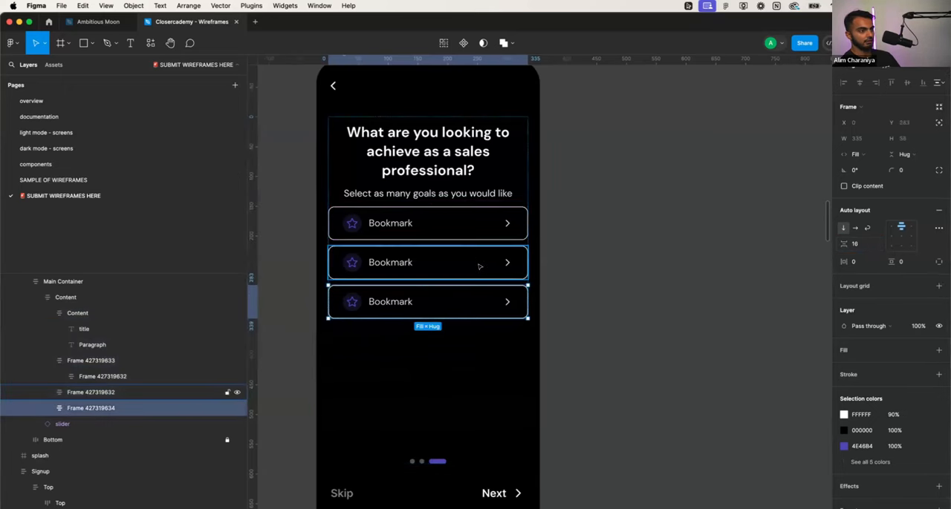
pyautogui.hotkey('ctrl', 'd')
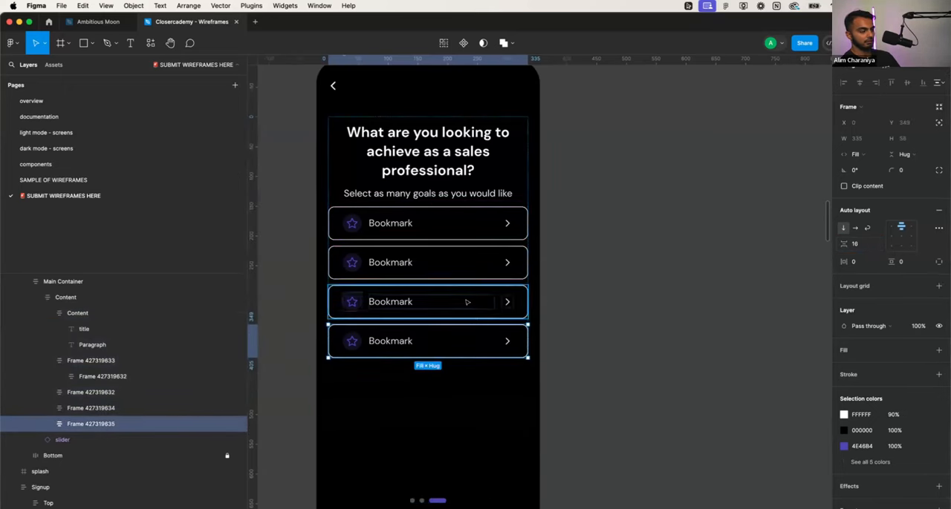
pyautogui.hotkey('ctrl', 'd')
pyautogui.hotkey('ctrl', 'd')
pyautogui.scroll(-3, 480, 386)
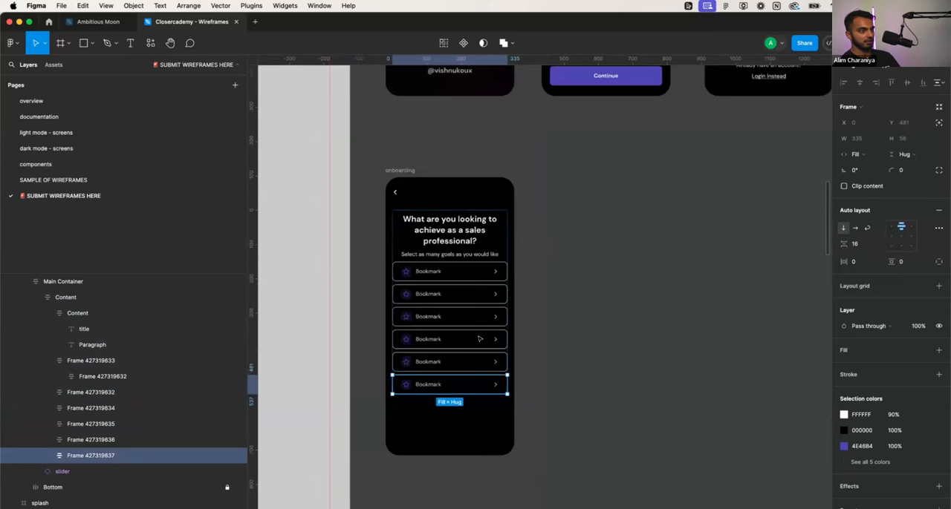
# - Shorten the Main Container to a height of 597 so the Skip and Next footer fits on the screen
pyautogui.click(464, 441)
pyautogui.moveTo(463, 479); pyautogui.dragTo(458, 408)
pyautogui.scroll(3, 499, 290)
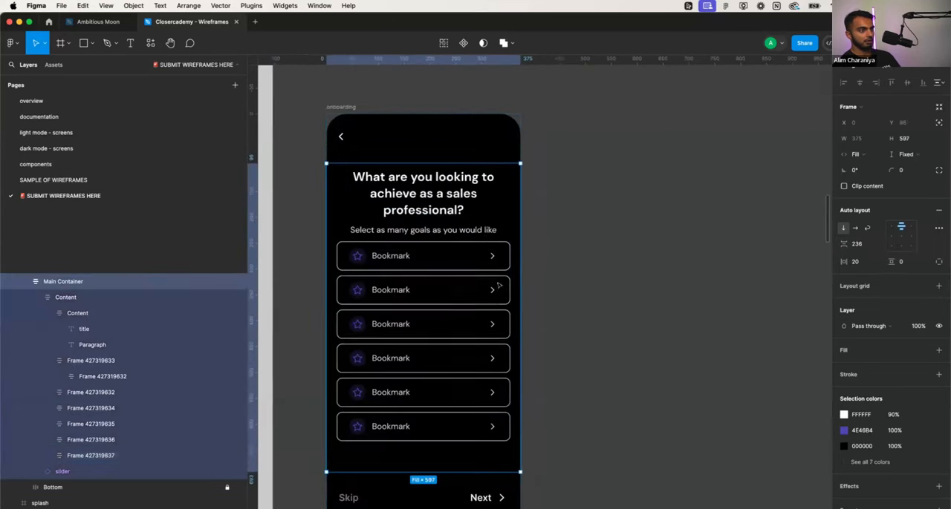
# - Increase the height of the "Select as many goals as you would like" text box to 42
pyautogui.click(467, 234)
pyautogui.click(468, 234)
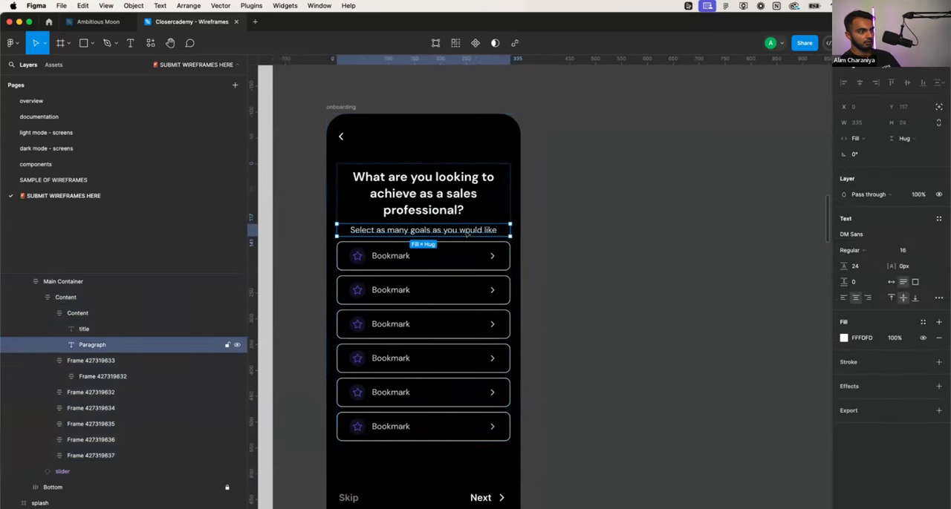
pyautogui.moveTo(461, 235); pyautogui.dragTo(460, 246)
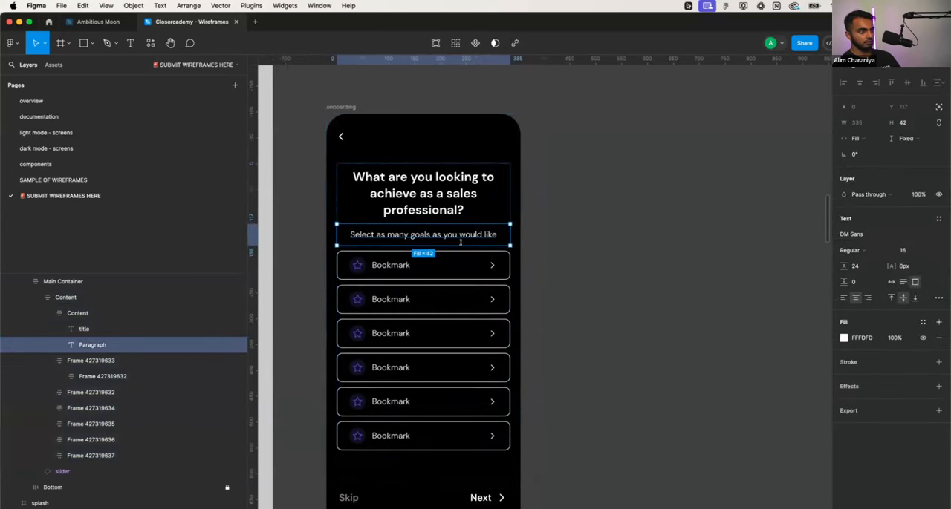
pyautogui.click(562, 276)
# - Change the first option row's label to "Close more deals"
pyautogui.scroll(2, 490, 284)
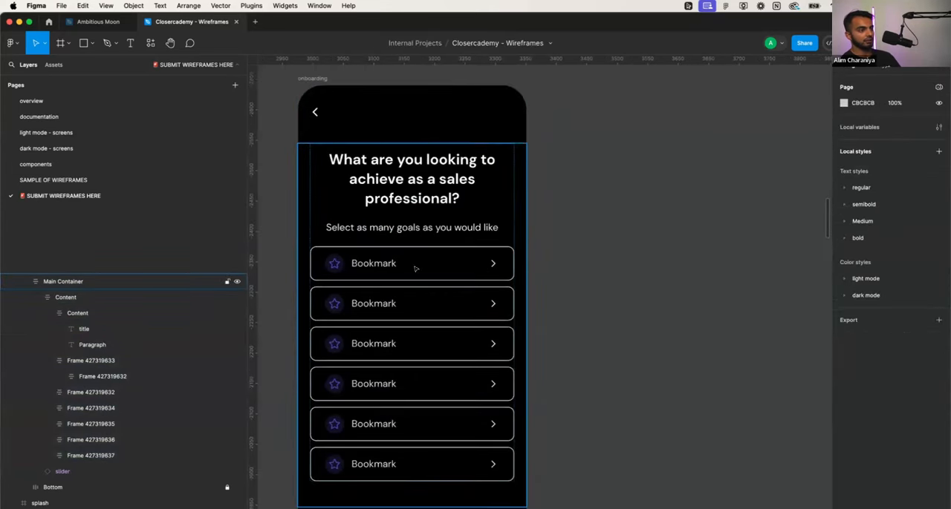
pyautogui.doubleClick(384, 265)
pyautogui.doubleClick(384, 266)
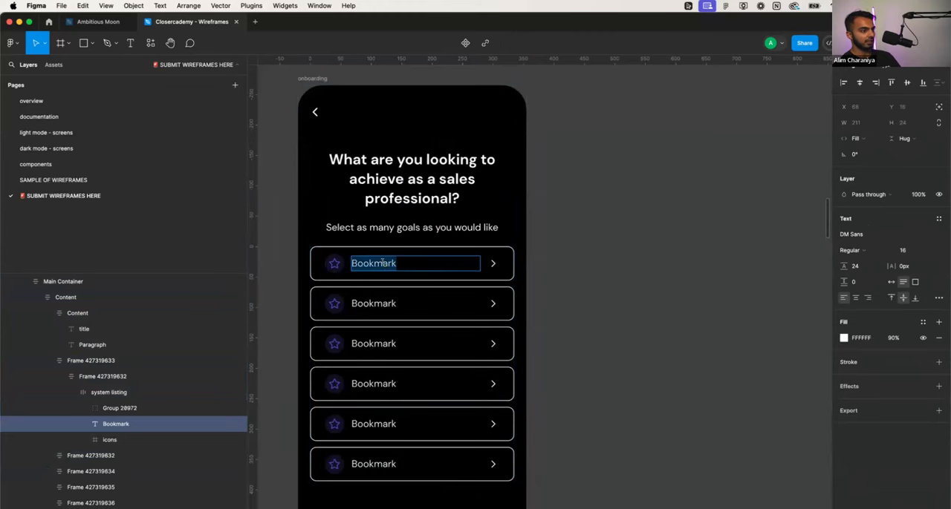
pyautogui.write('Close more deals')
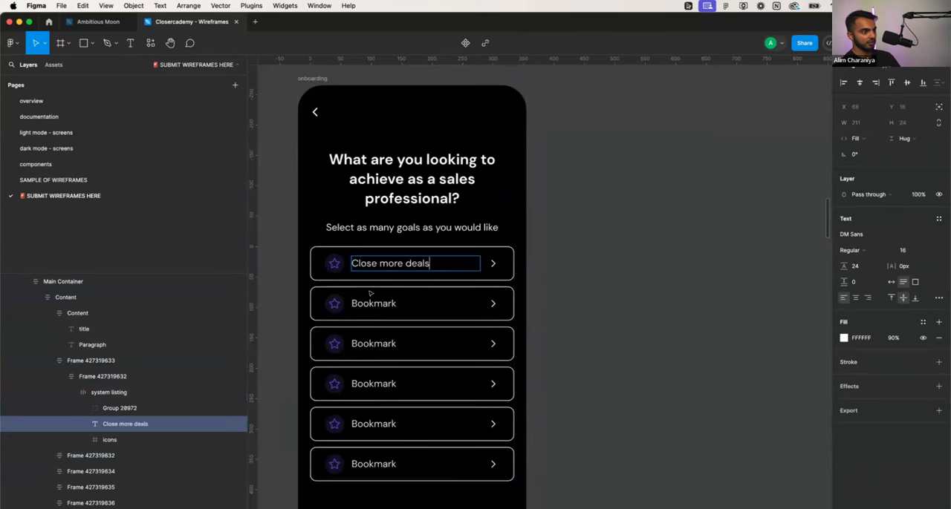
# - Change the second option row's label to "Improve my tonality"
pyautogui.click(362, 304)
pyautogui.doubleClick(362, 304)
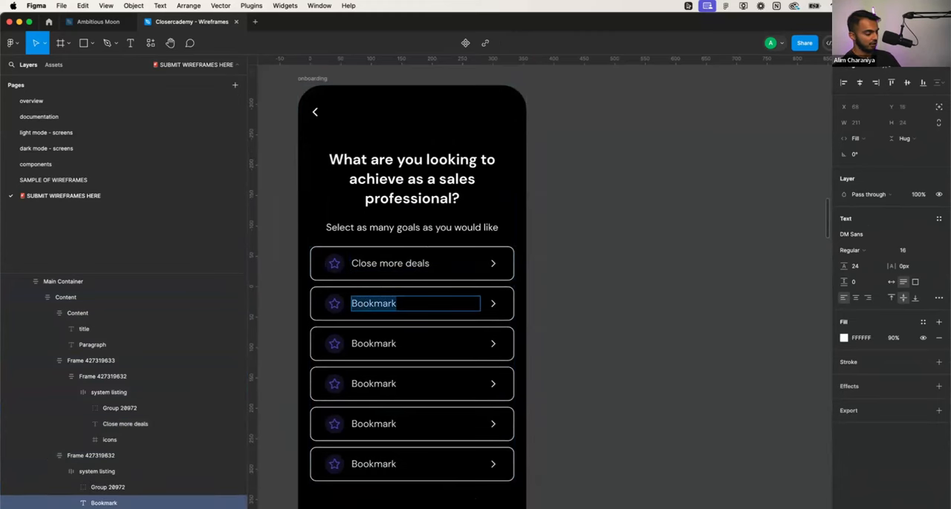
pyautogui.write('Tonality')
pyautogui.press('super+a')
pyautogui.write('I')
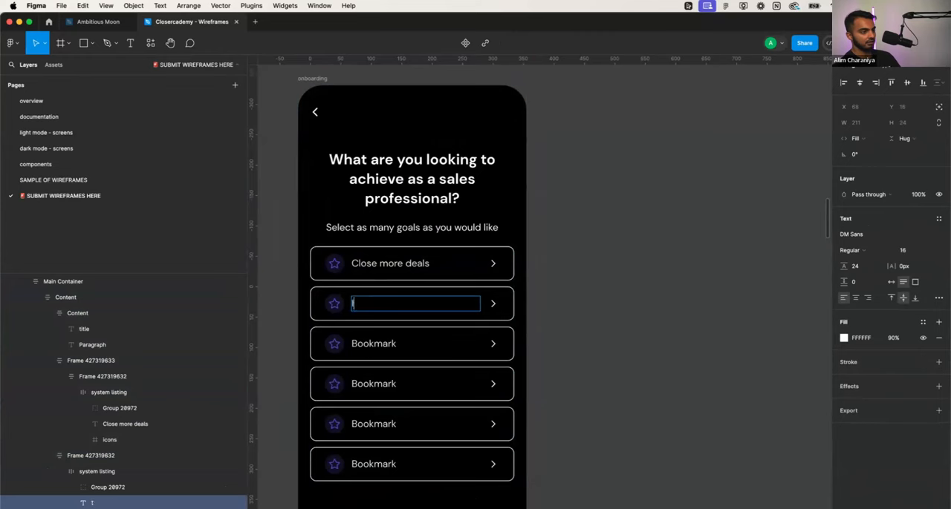
pyautogui.write('mprove my tonality')
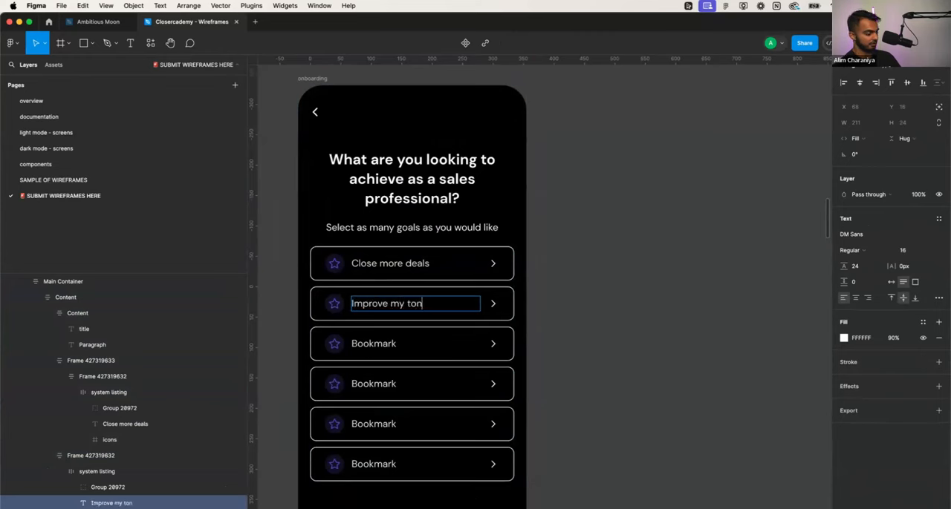
# - Change the third option row's label to "Practice selling other offers"
pyautogui.doubleClick(366, 344)
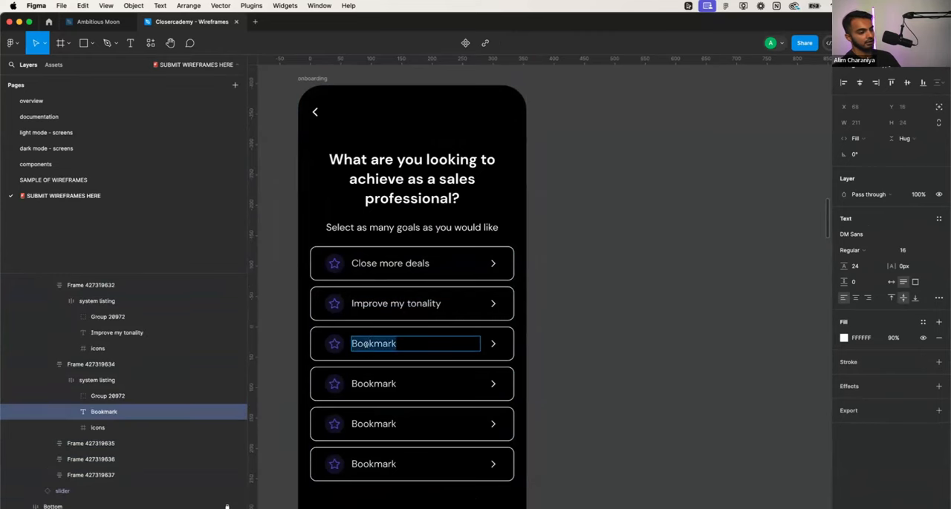
pyautogui.write('Pr')
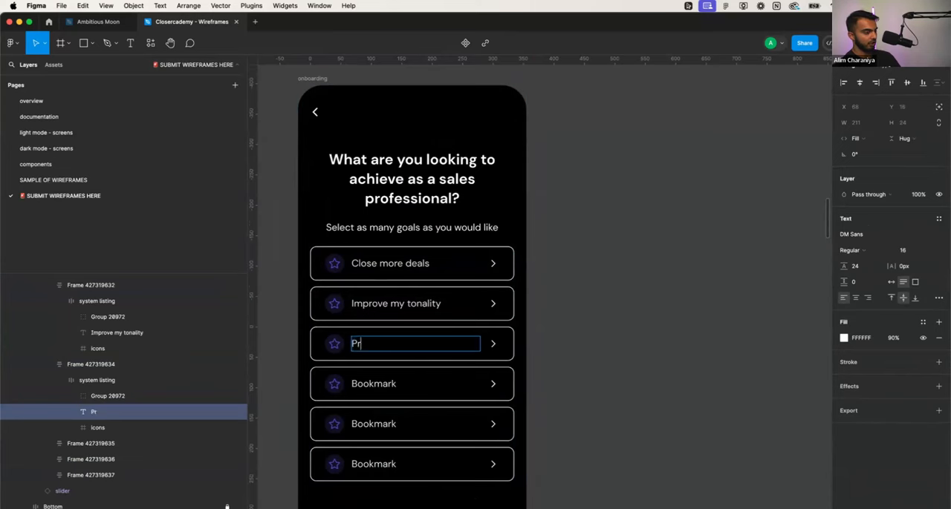
pyautogui.write('actice selling other items')
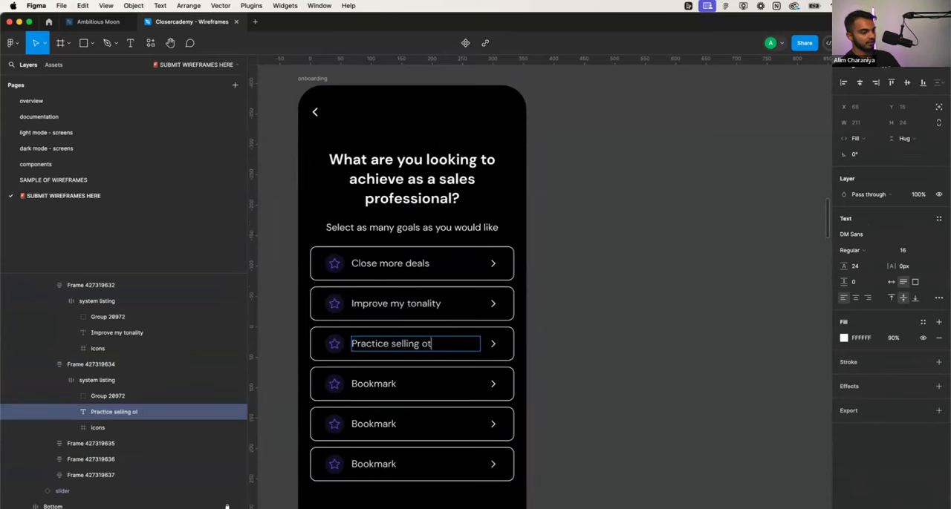
pyautogui.press('BackSpace')
pyautogui.press('BackSpace')
pyautogui.press('BackSpace')
pyautogui.press('BackSpace')
pyautogui.press('BackSpace')
pyautogui.write('offers')
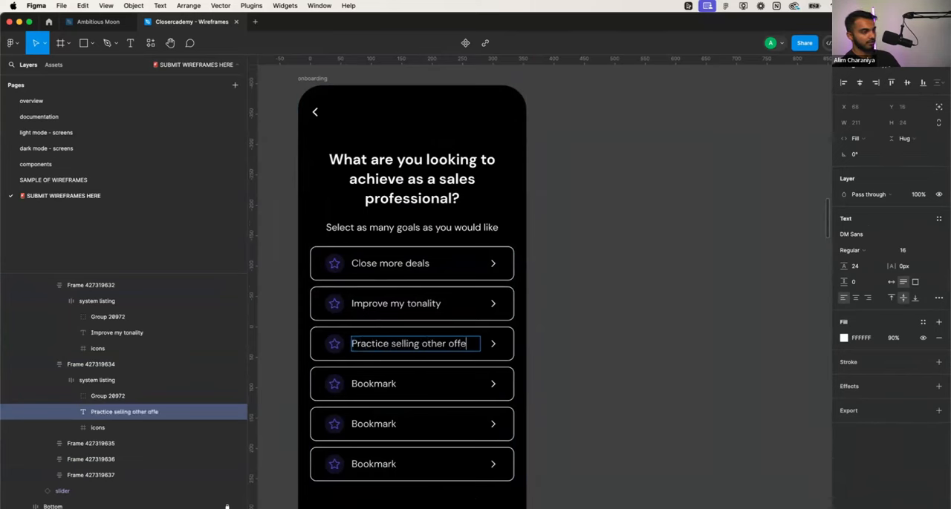
# - Change the fourth option row's label to "Handle objections better"
pyautogui.doubleClick(362, 383)
pyautogui.write('Ha')
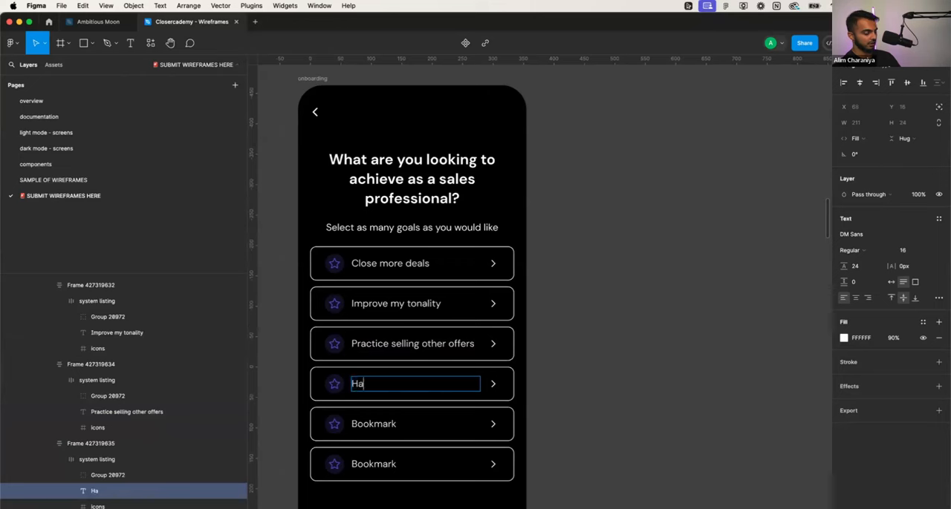
pyautogui.write('ndle objections')
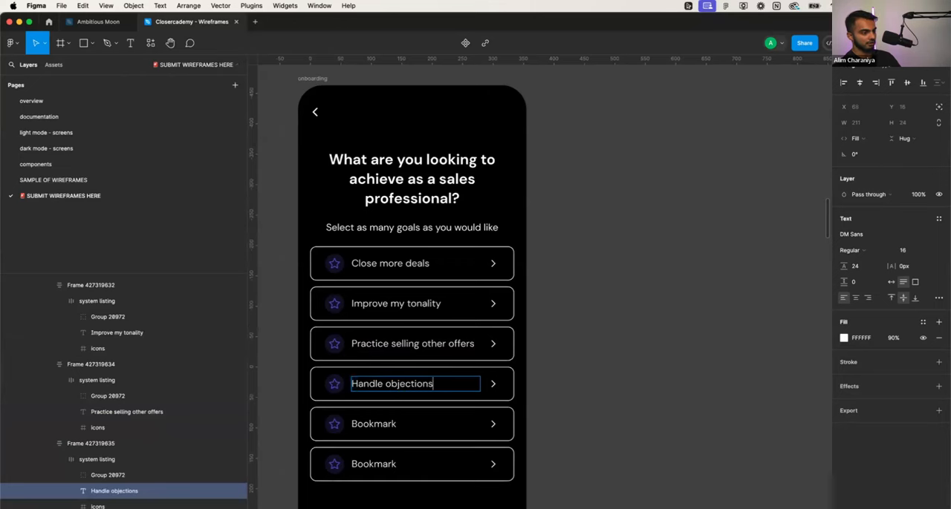
pyautogui.write(' better')
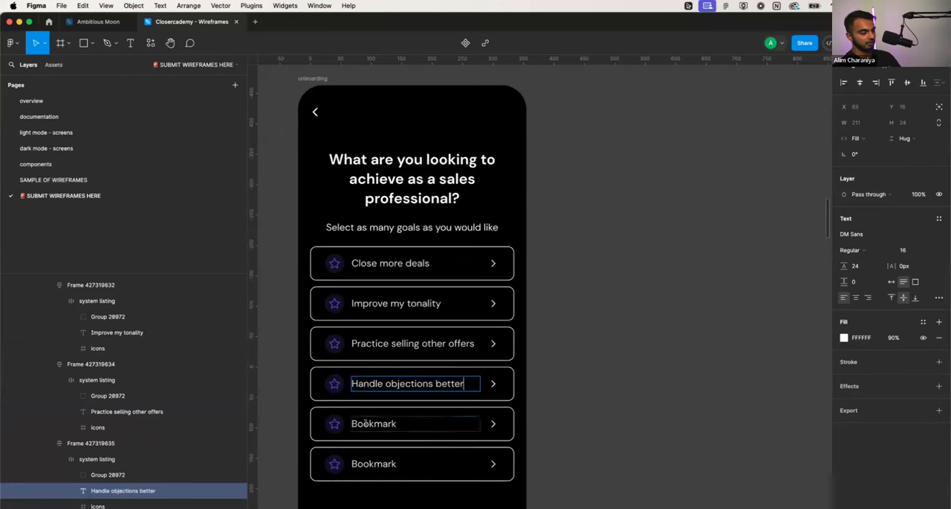
# - Change the fifth option row's label to "Land a new role"
pyautogui.doubleClick(355, 427)
pyautogui.write('Land a new ')
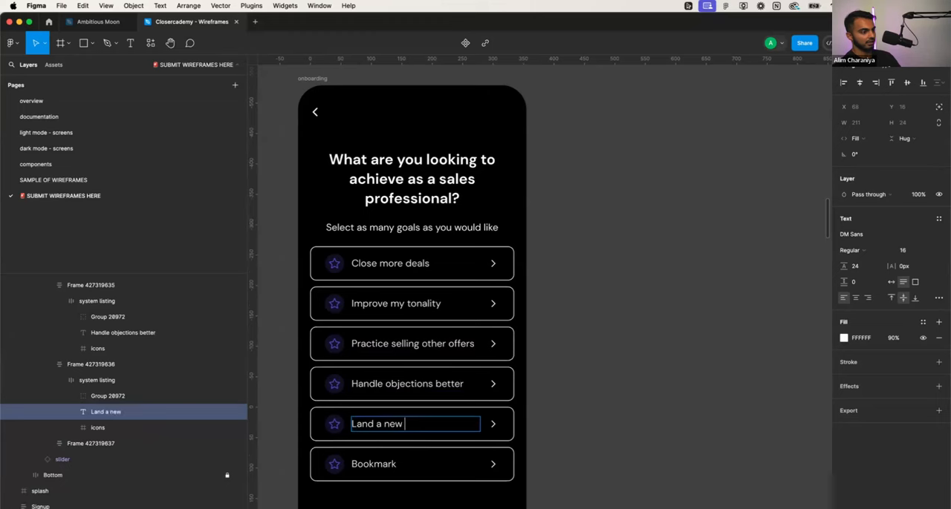
pyautogui.write('role')
# - Change the sixth option row's label to "Improve my EQ"
pyautogui.doubleClick(360, 464)
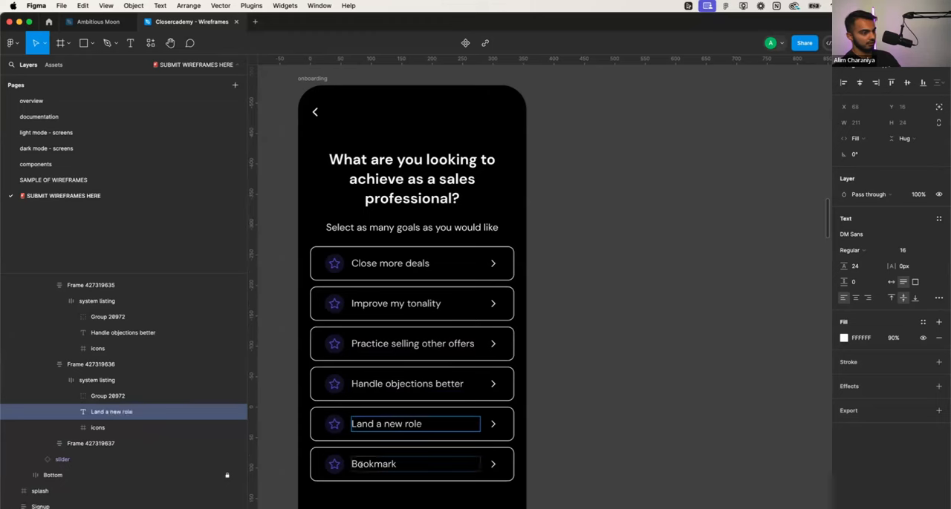
pyautogui.press('BackSpace')
pyautogui.write('T')
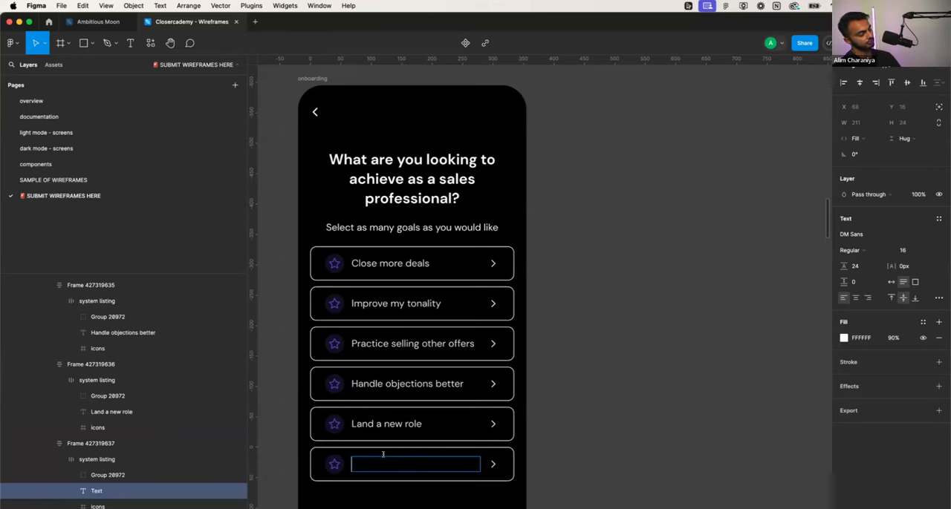
pyautogui.write('Improve my')
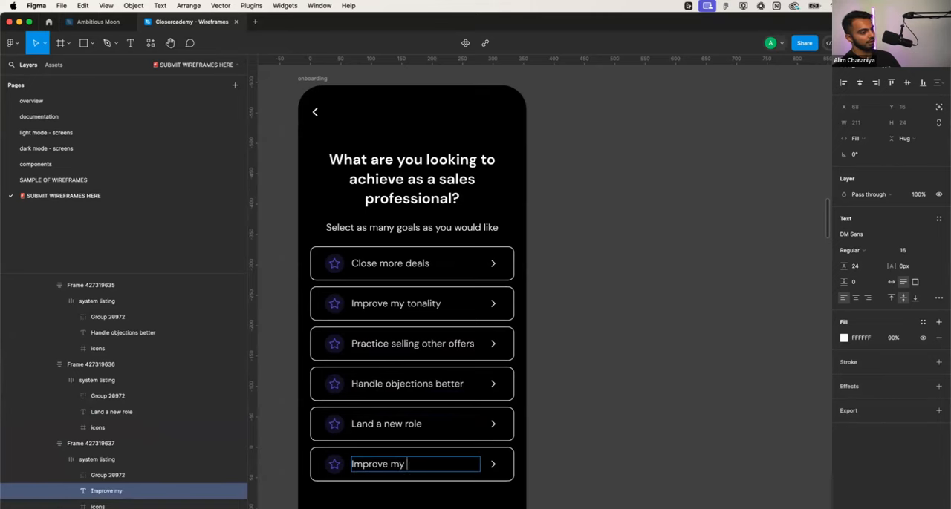
pyautogui.write(' EQ')
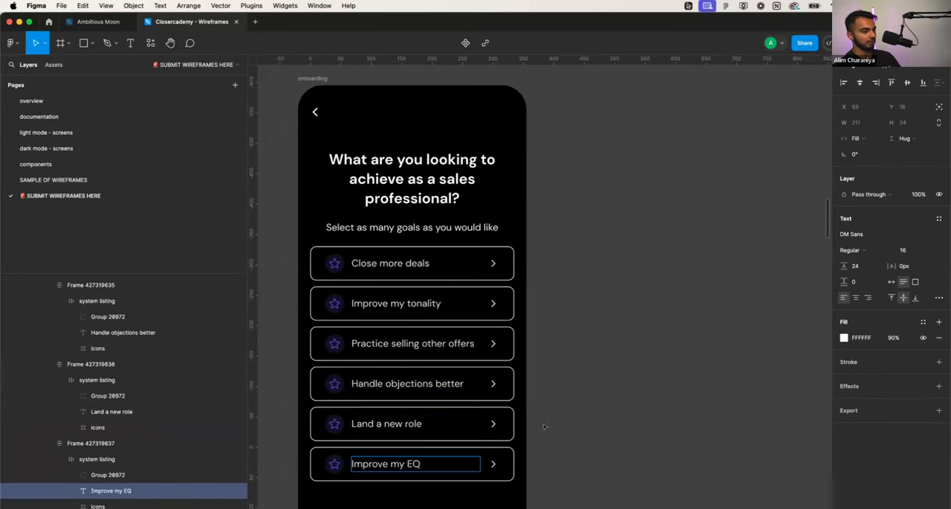
pyautogui.click(556, 424)
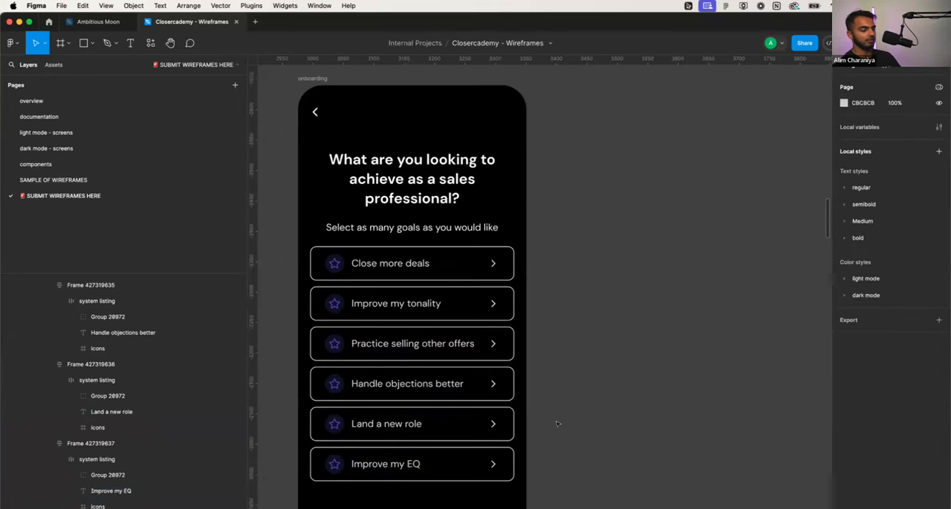
pyautogui.scroll(-3, 556, 424)
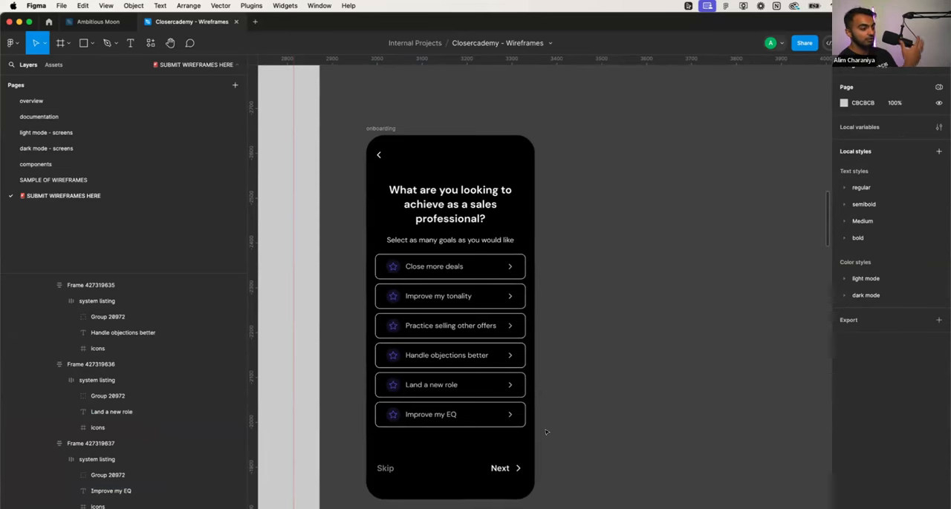
pyautogui.click(456, 183)
pyautogui.click(572, 223)
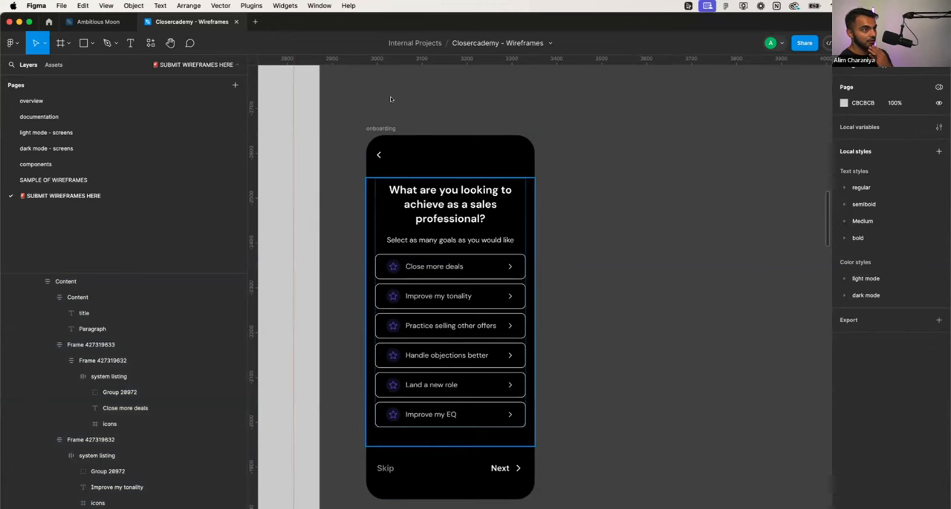
pyautogui.click(573, 111)
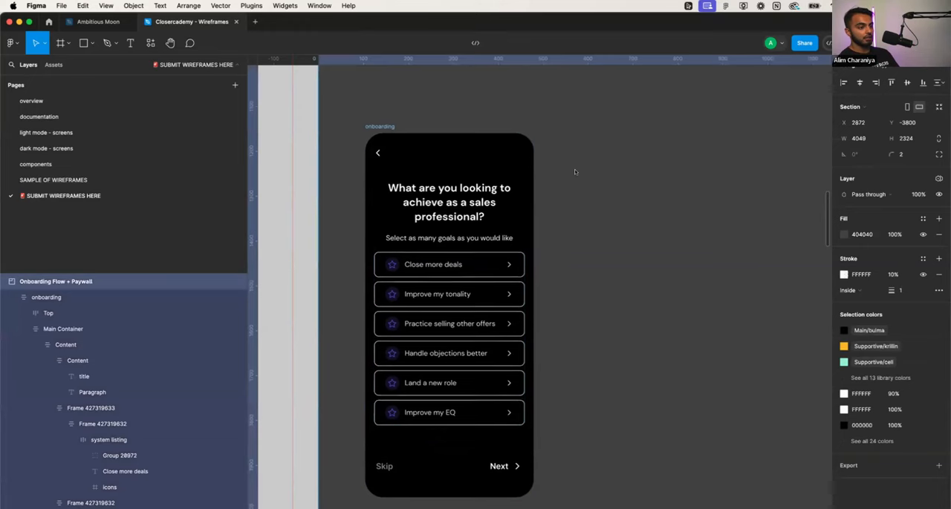
pyautogui.scroll(-2, 574, 172)
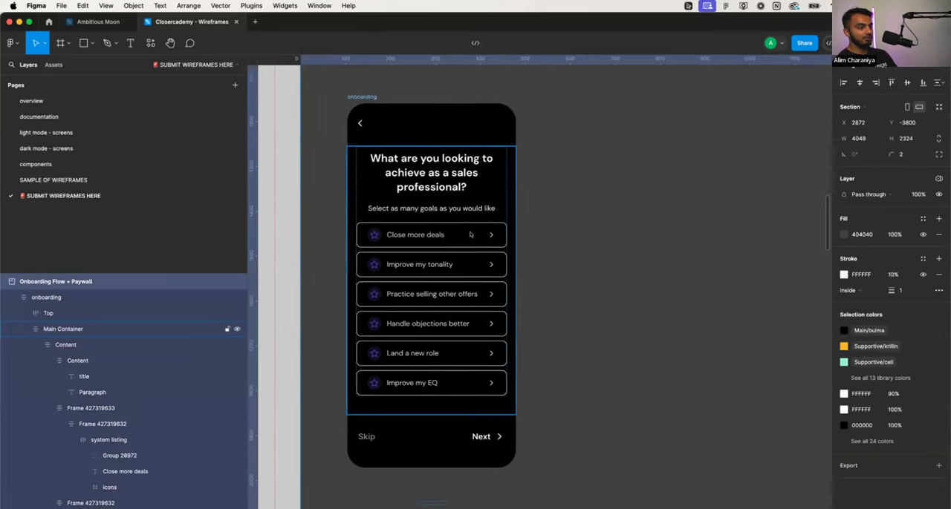
pyautogui.press('Escape')
pyautogui.scroll(-3, 544, 293)
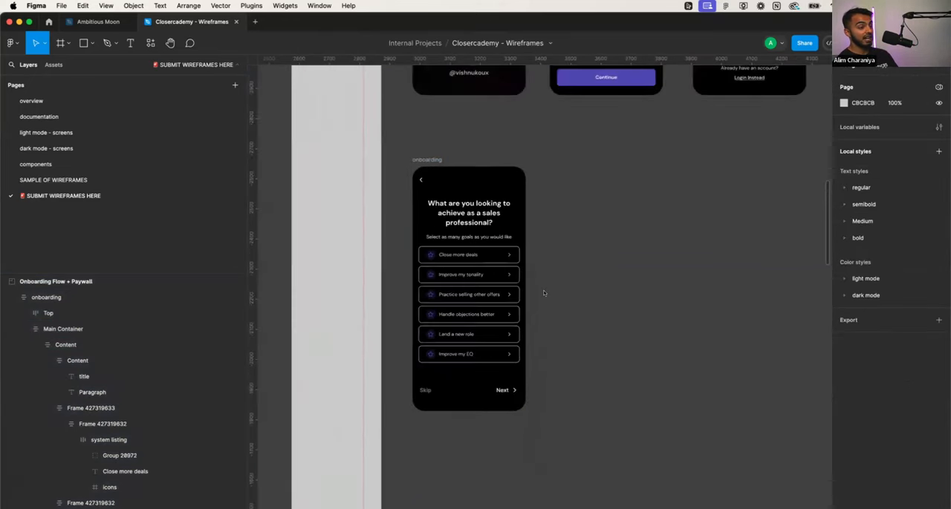
# - Place a new comment pin at the lower edge of the "Close more deals" option row
pyautogui.hscroll(1, 543, 293)
pyautogui.scroll(3, 461, 296)
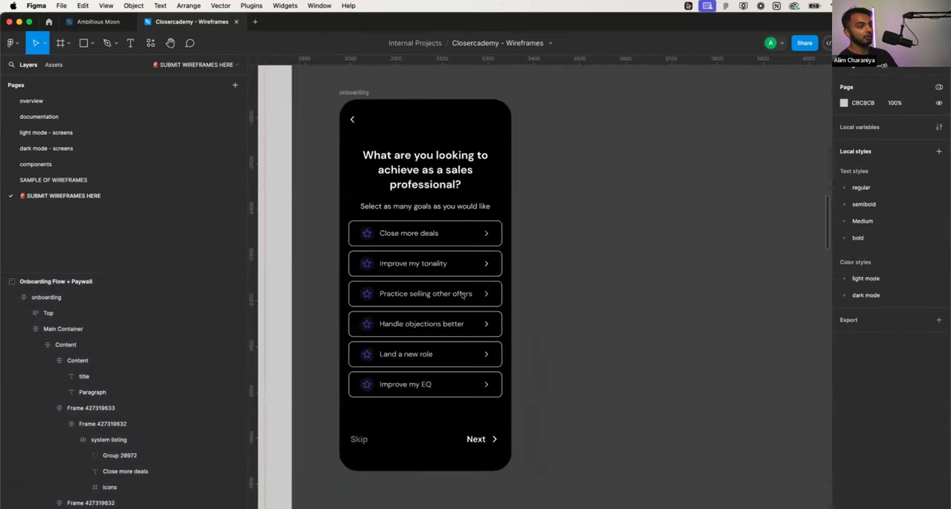
pyautogui.click(190, 43)
pyautogui.click(362, 245)
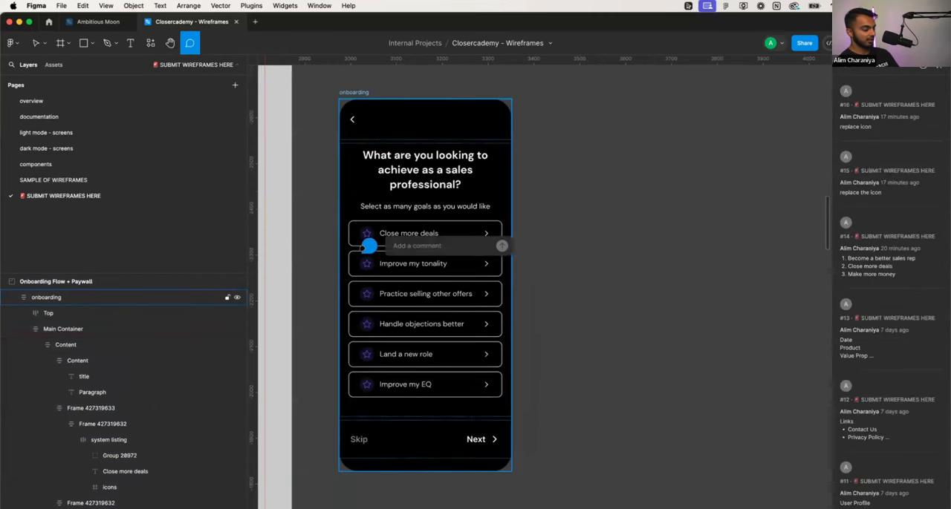
pyautogui.write('selected')
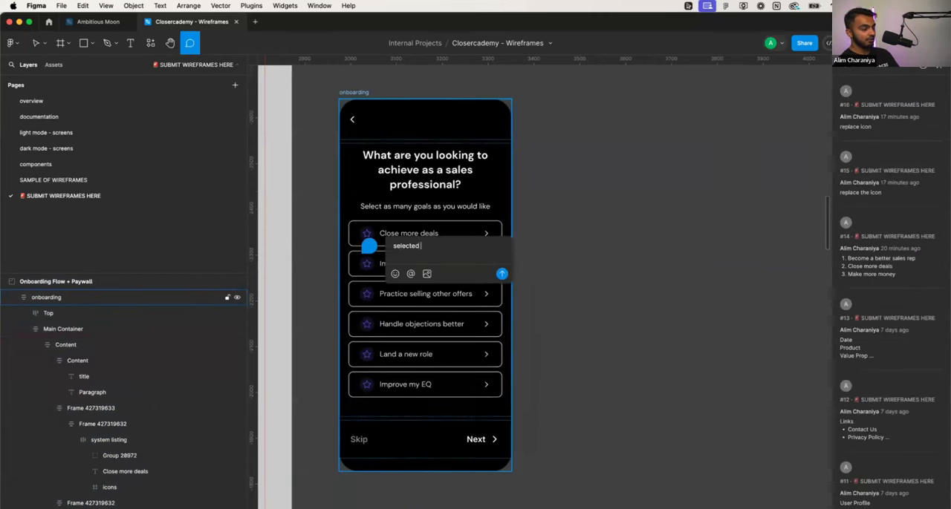
pyautogui.write(' state')
pyautogui.press('super+BackSpace')
pyautogui.write('ad')
pyautogui.press('super+BackSpace')
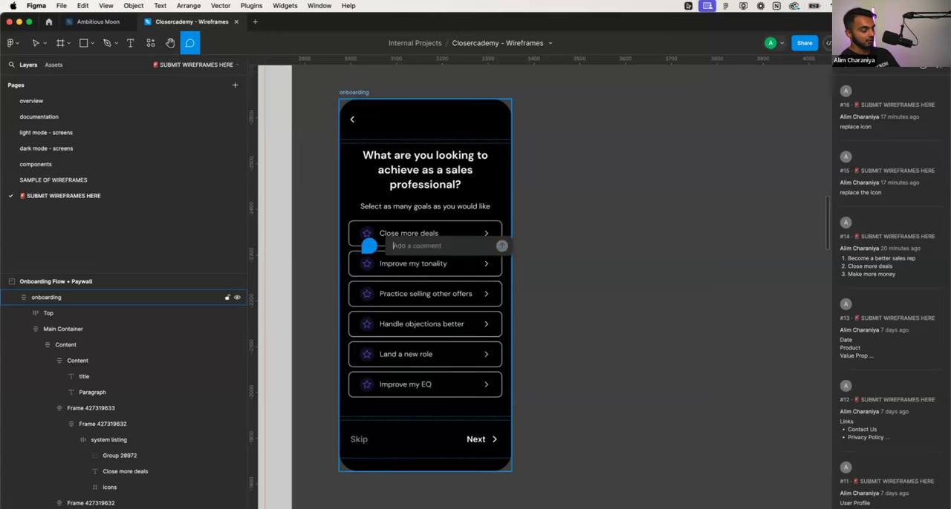
# - Post the comment "design a state for when a user selects this item.. include in ambitious moon" and leave comment mode
pyautogui.write('design a state')
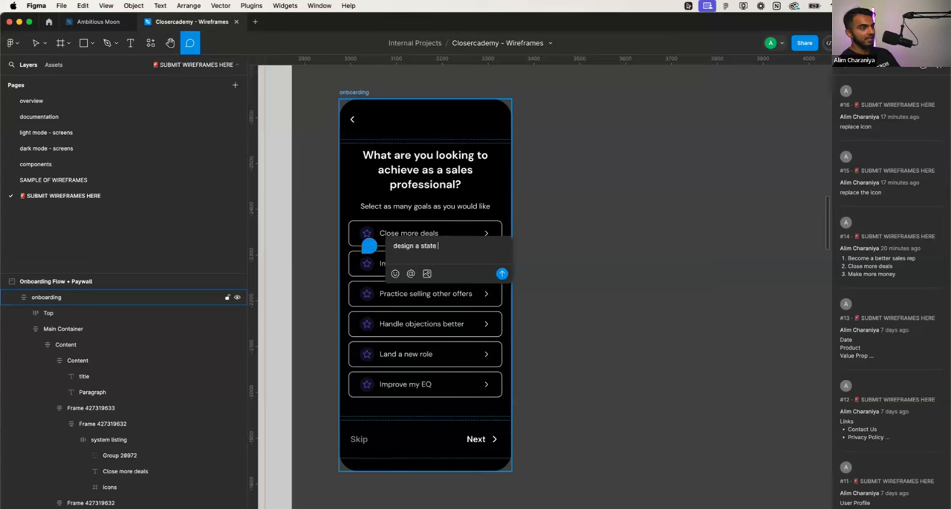
pyautogui.write(' for when a user sel')
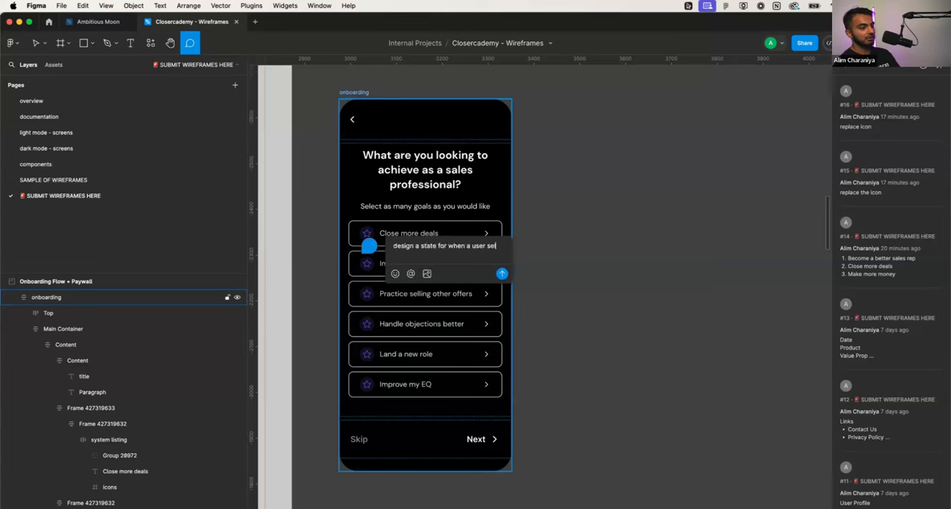
pyautogui.write('ects this modal')
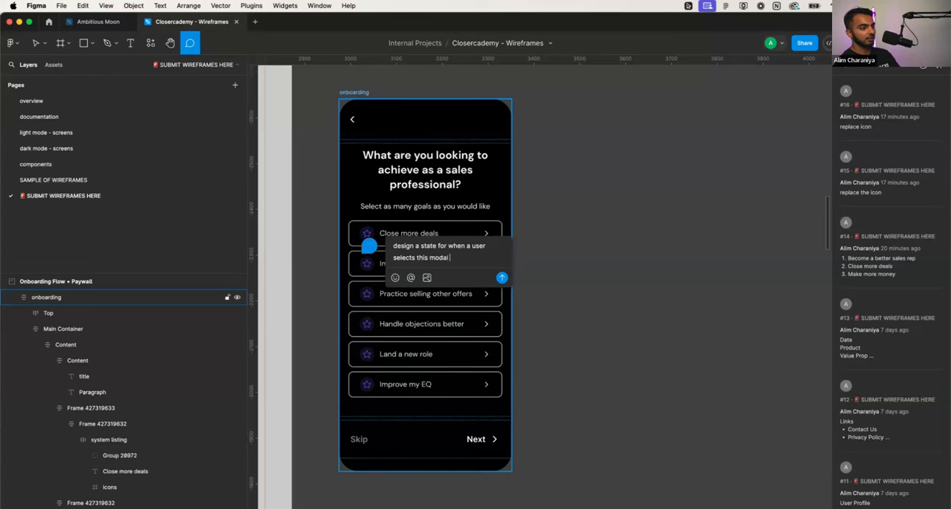
pyautogui.press('BackSpace')
pyautogui.write('item')
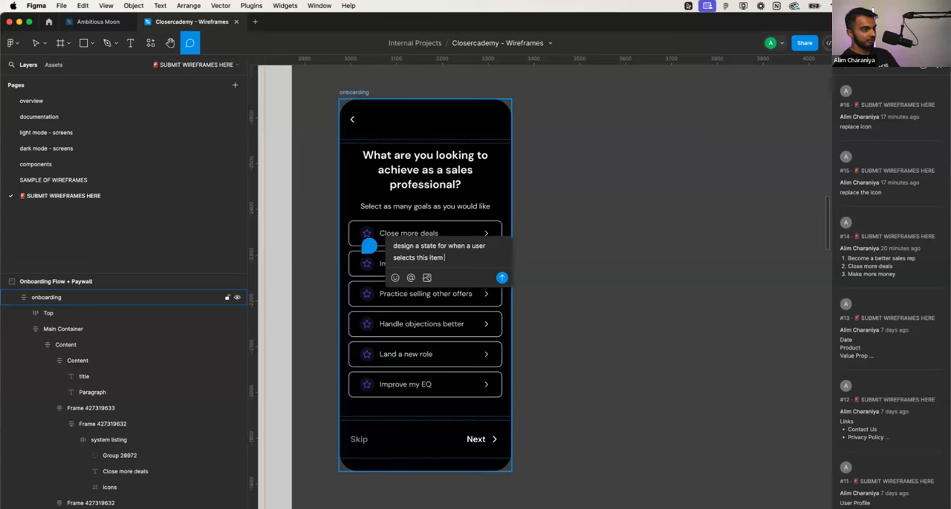
pyautogui.write('.. include')
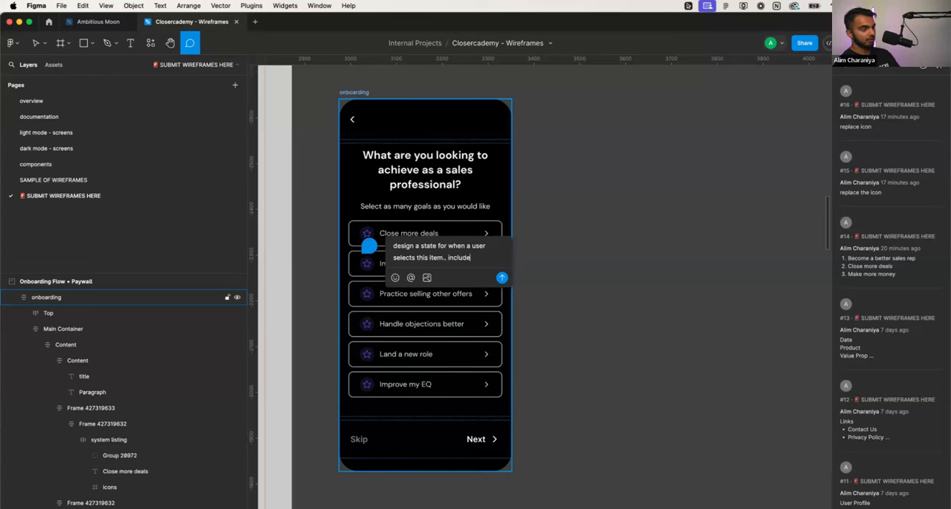
pyautogui.write(' in ambitious mo')
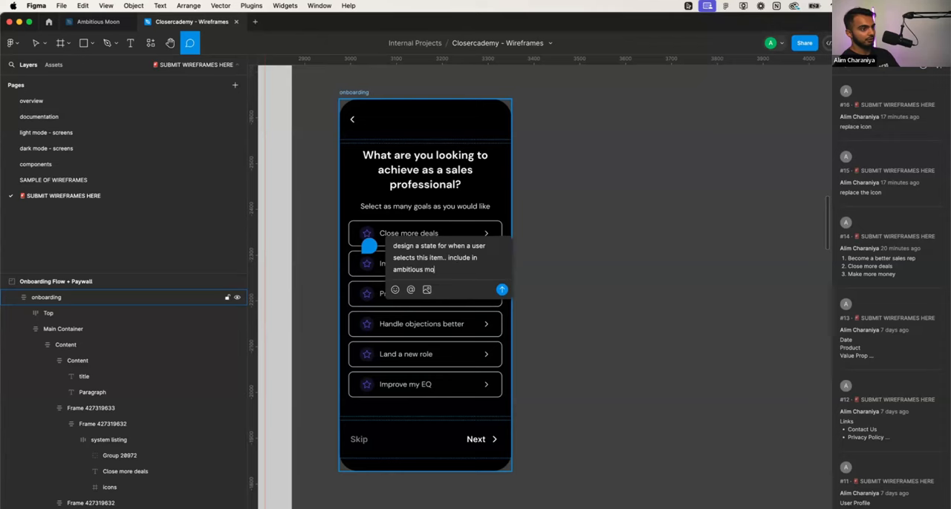
pyautogui.write('on')
pyautogui.press('Return')
pyautogui.press('Escape')
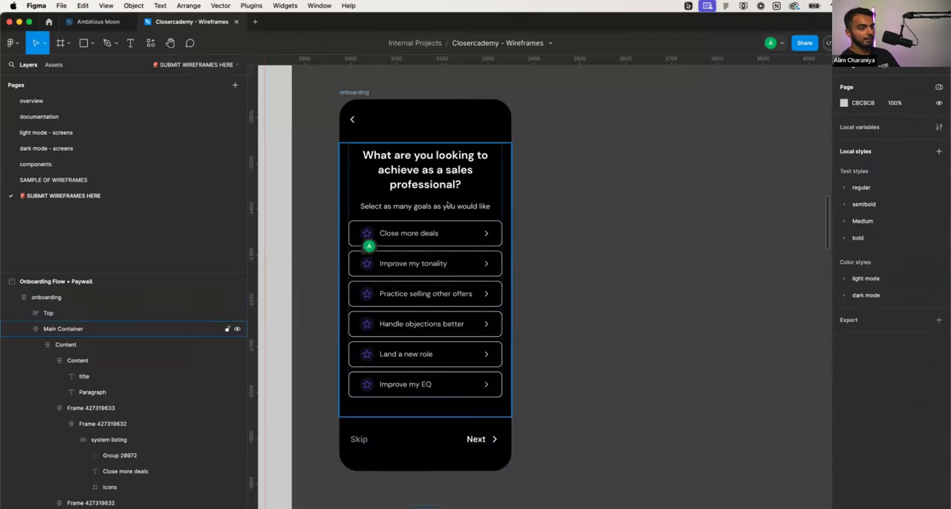
pyautogui.click(449, 243)
pyautogui.press('Escape')
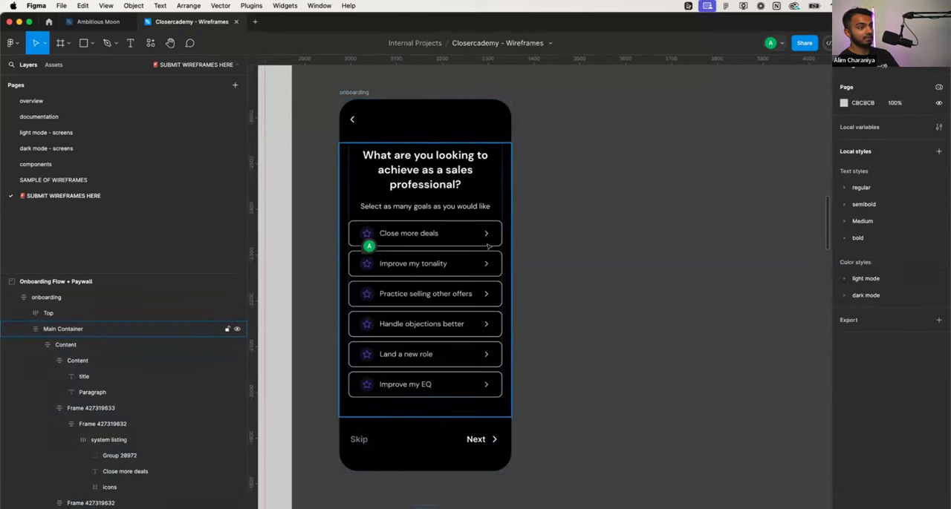
pyautogui.click(534, 246)
# - Rename the sales goals question frame from the onboarding flow to "onboarding 1"
pyautogui.scroll(-2, 534, 245)
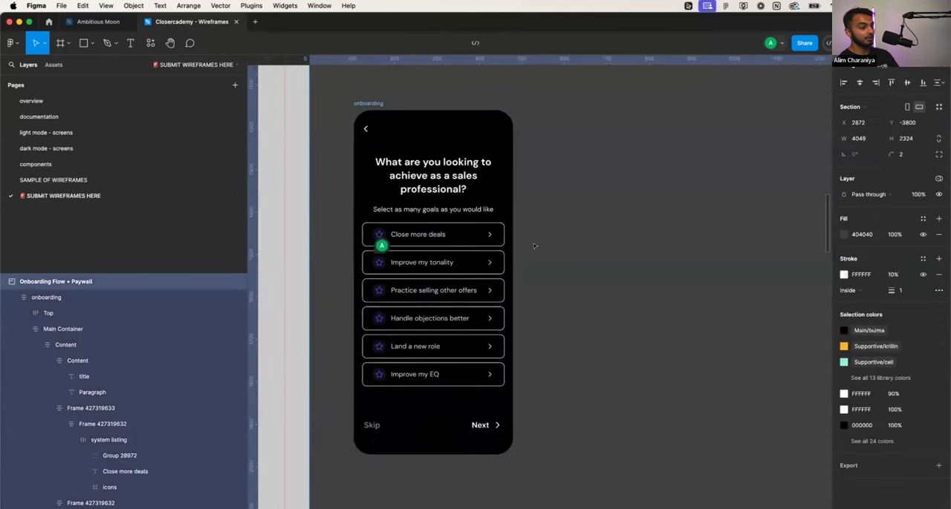
pyautogui.hscroll(3, 533, 245)
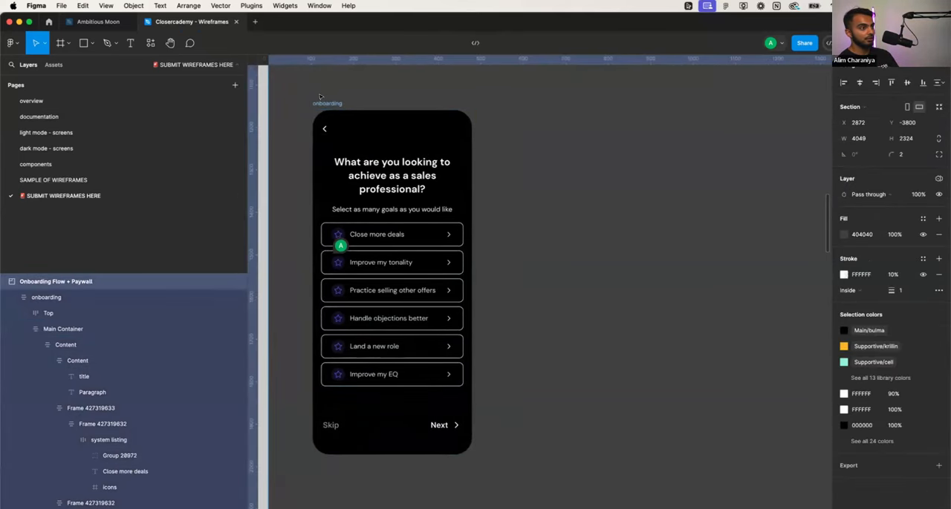
pyautogui.scroll(-3, 320, 97)
pyautogui.scroll(5, 320, 118)
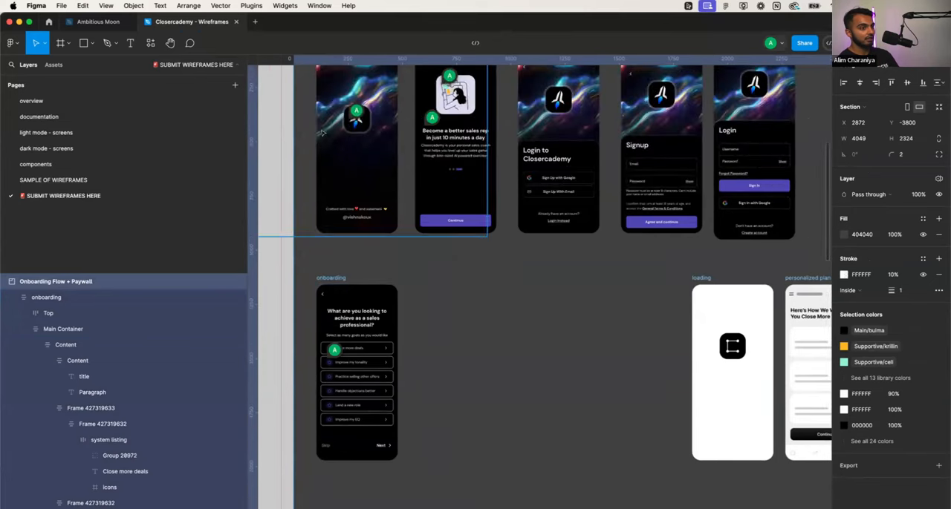
pyautogui.scroll(3, 329, 279)
pyautogui.click(329, 279)
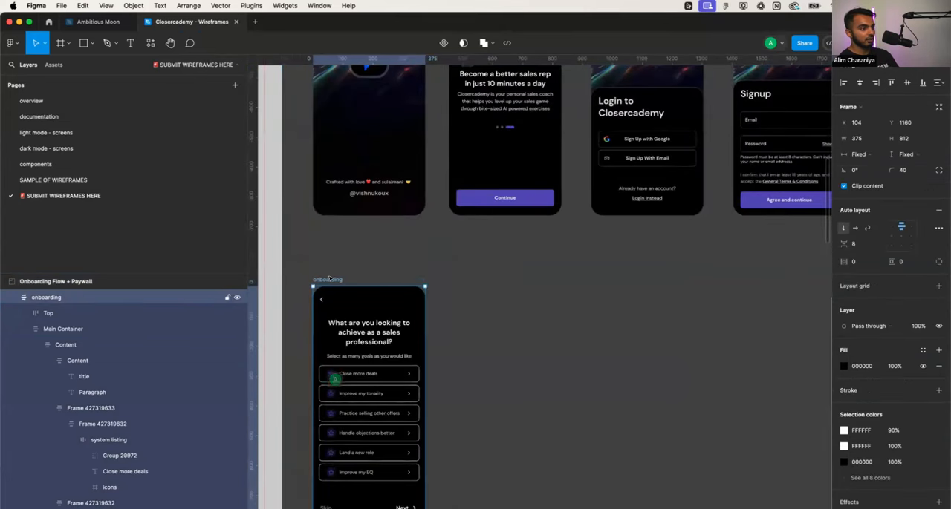
pyautogui.doubleClick(329, 279)
pyautogui.press('End')
pyautogui.write('1')
pyautogui.press('Return')
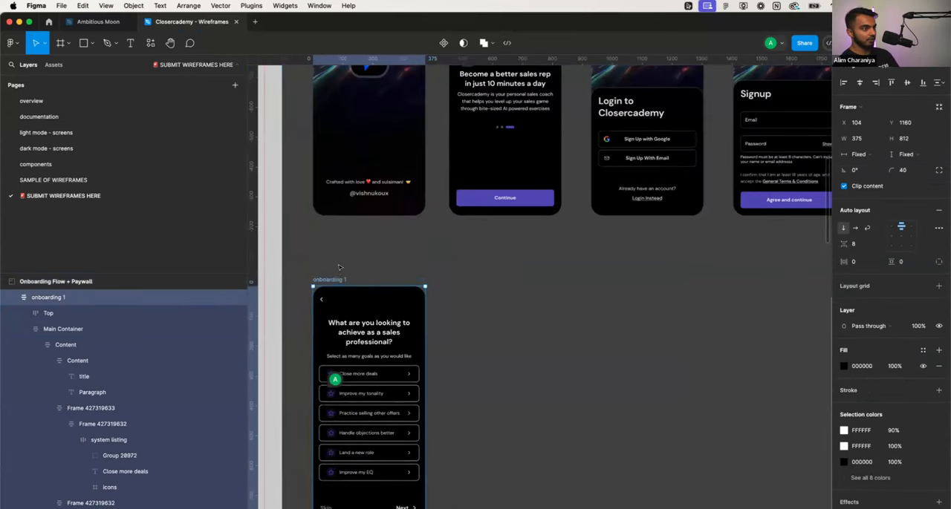
# - Duplicate the onboarding 1 frame twice, lining the two copies up in a row beside the original
pyautogui.moveTo(329, 279); pyautogui.dragTo(589, 279)
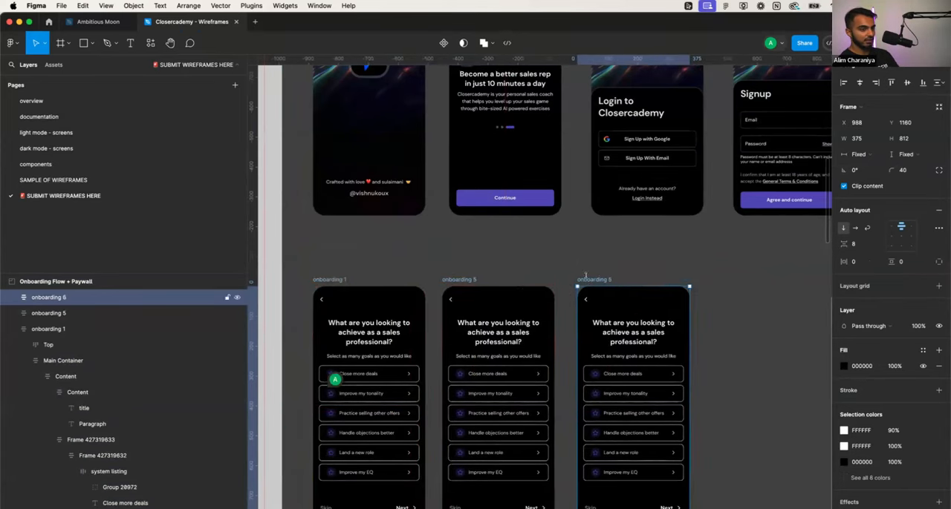
pyautogui.hscroll(2, 588, 280)
pyautogui.scroll(-2, 411, 316)
pyautogui.scroll(3, 470, 258)
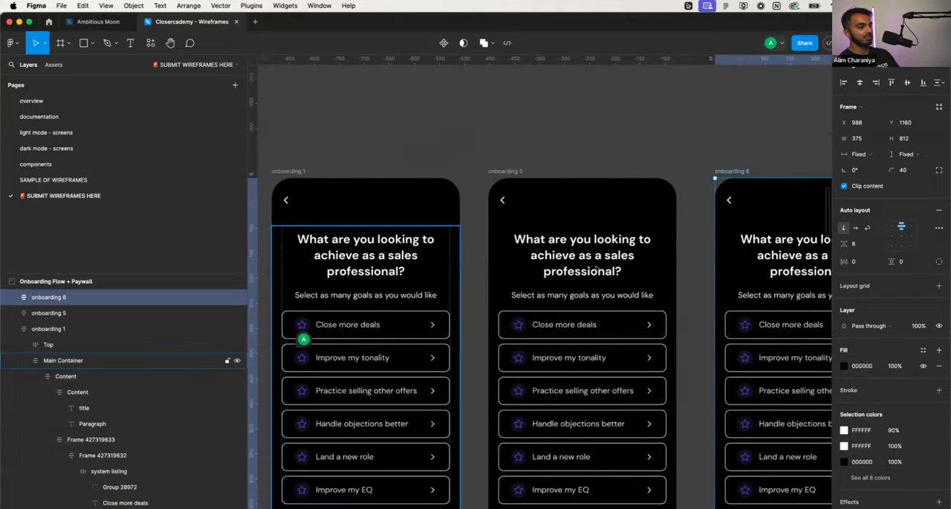
pyautogui.scroll(5, 597, 271)
pyautogui.scroll(-2, 534, 252)
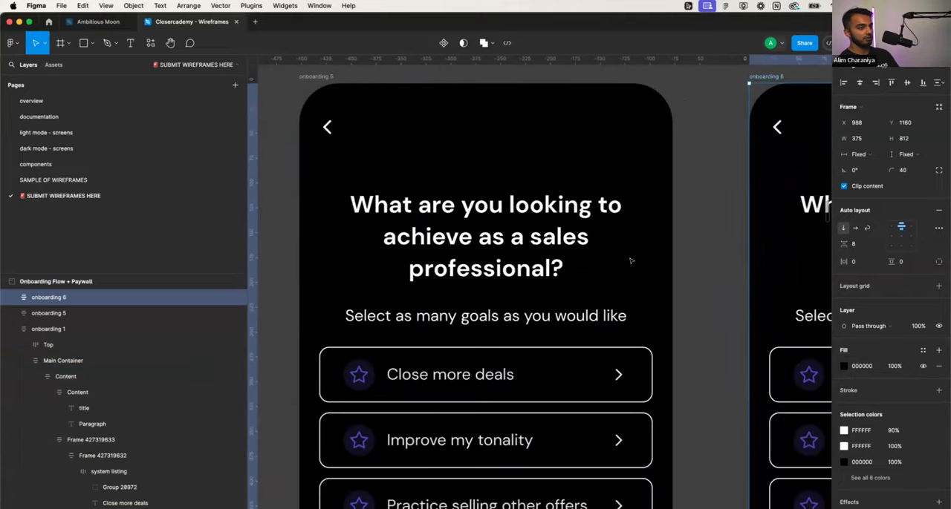
pyautogui.keyDown('super'); pyautogui.click(522, 248); pyautogui.keyUp('super')
pyautogui.press('Return')
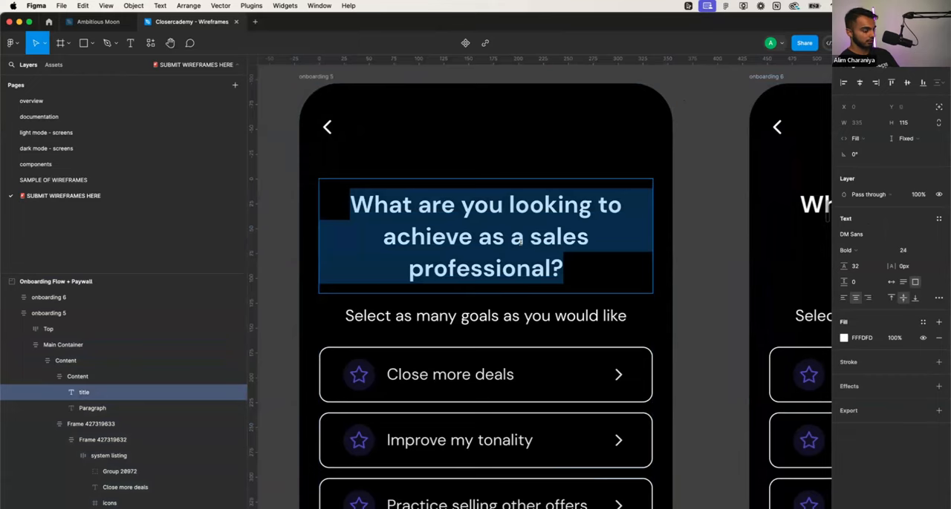
pyautogui.scroll(-2, 520, 241)
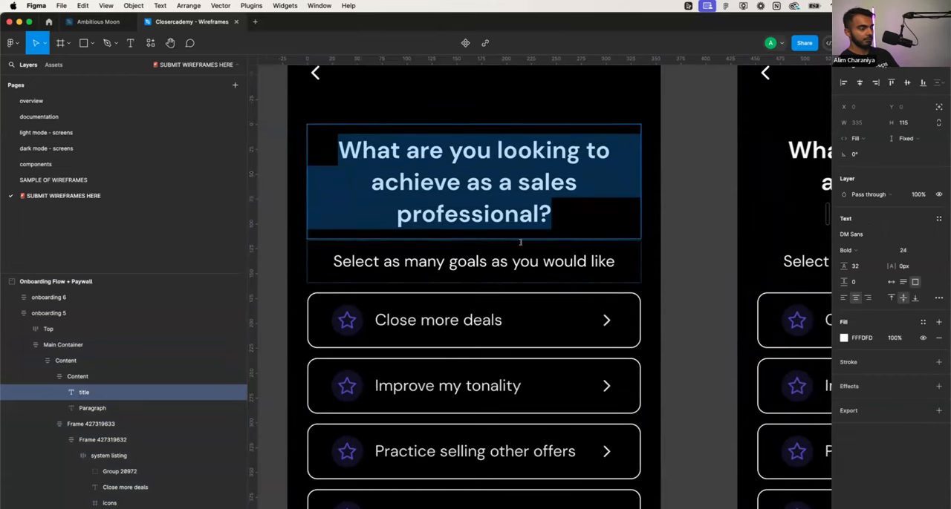
pyautogui.scroll(-3, 520, 242)
pyautogui.hscroll(-2, 520, 242)
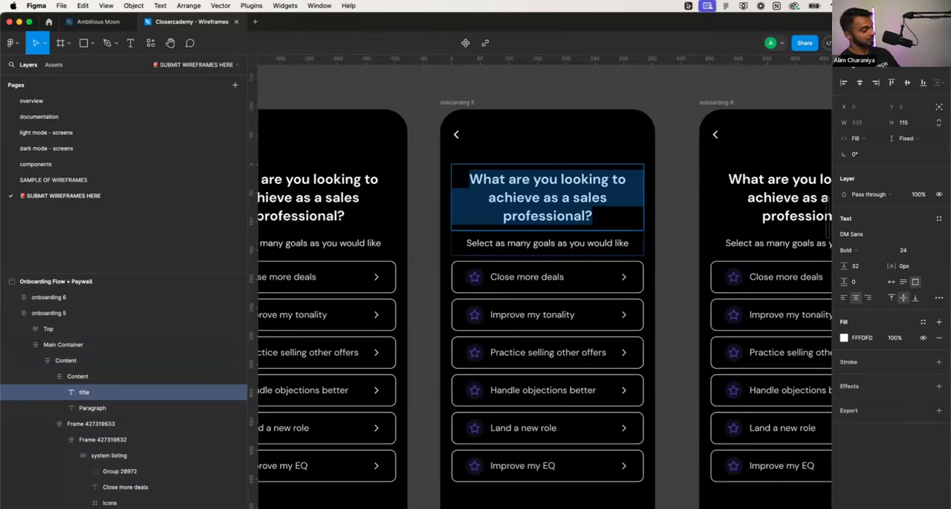
pyautogui.write('What are y')
pyautogui.press('BackSpace')
pyautogui.press('BackSpace')
pyautogui.press('BackSpace')
pyautogui.press('BackSpace')
pyautogui.press('BackSpace')
pyautogui.press('BackSpace')
pyautogui.press('BackSpace')
pyautogui.press('BackSpace')
pyautogui.press('BackSpace')
pyautogui.press('BackSpace')
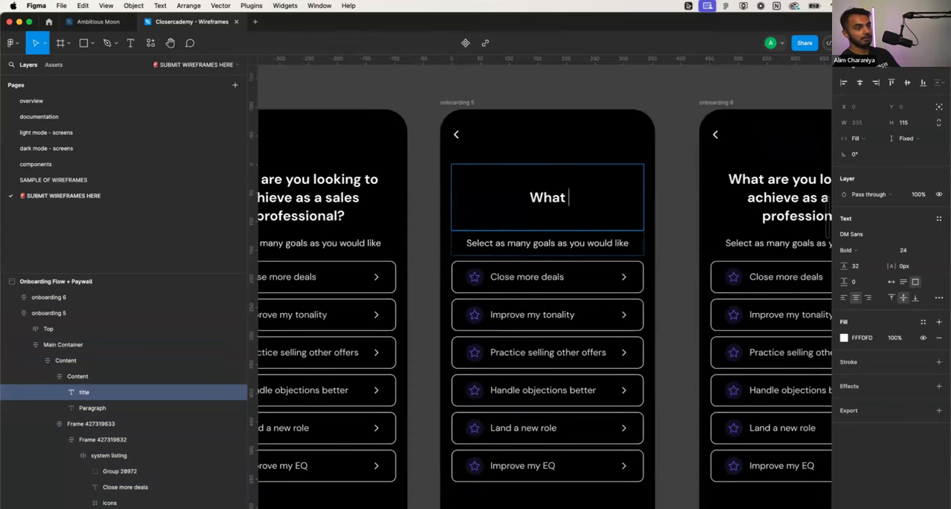
pyautogui.hscroll(-3, 544, 297)
pyautogui.scroll(-1, 544, 297)
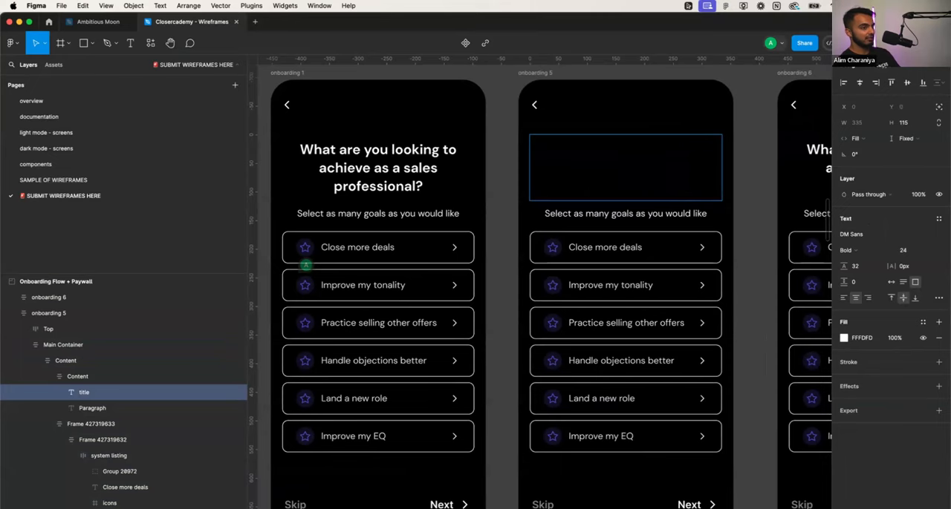
pyautogui.click(343, 177)
pyautogui.doubleClick(349, 214)
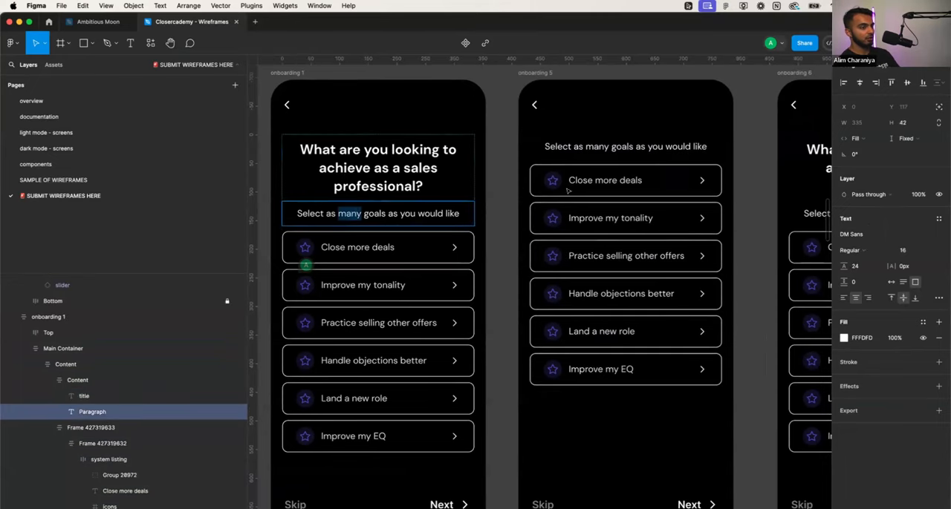
pyautogui.press('Escape')
pyautogui.press('Escape')
pyautogui.click(638, 126)
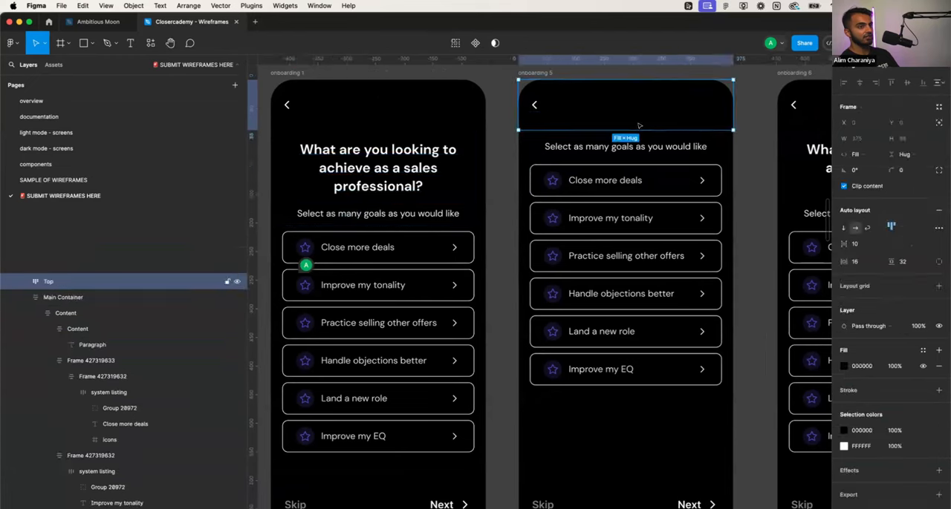
pyautogui.press('super+z')
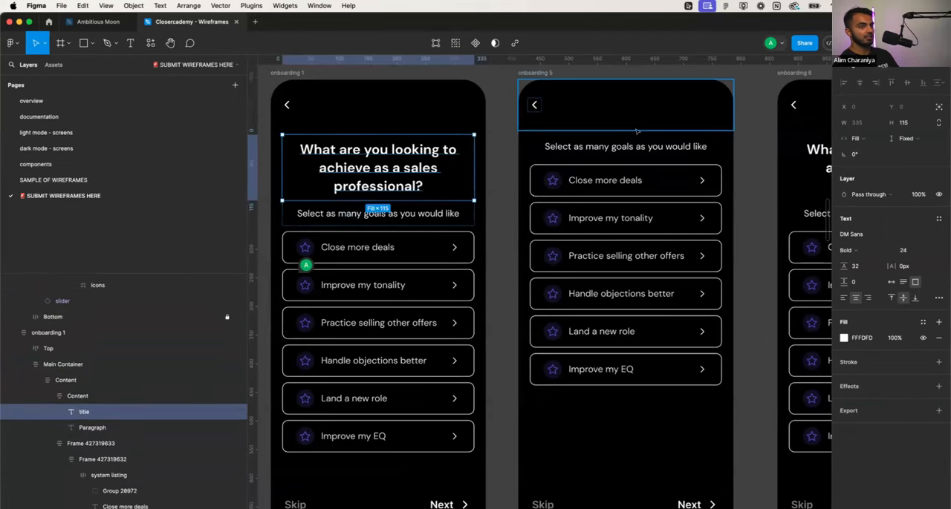
# - Delete the middle screen that lost its title and replace it with a fresh duplicate of the onboarding 1 frame
pyautogui.click(544, 73)
pyautogui.press('Delete')
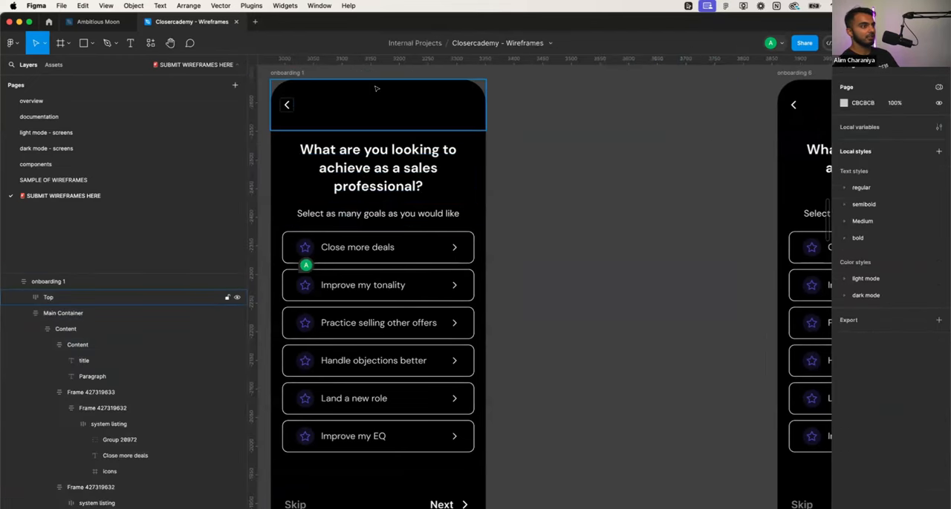
pyautogui.click(297, 73)
pyautogui.moveTo(291, 73); pyautogui.dragTo(538, 98)
# - Change the title of the second onboarding screen to "What do you need help with?"
pyautogui.doubleClick(600, 172)
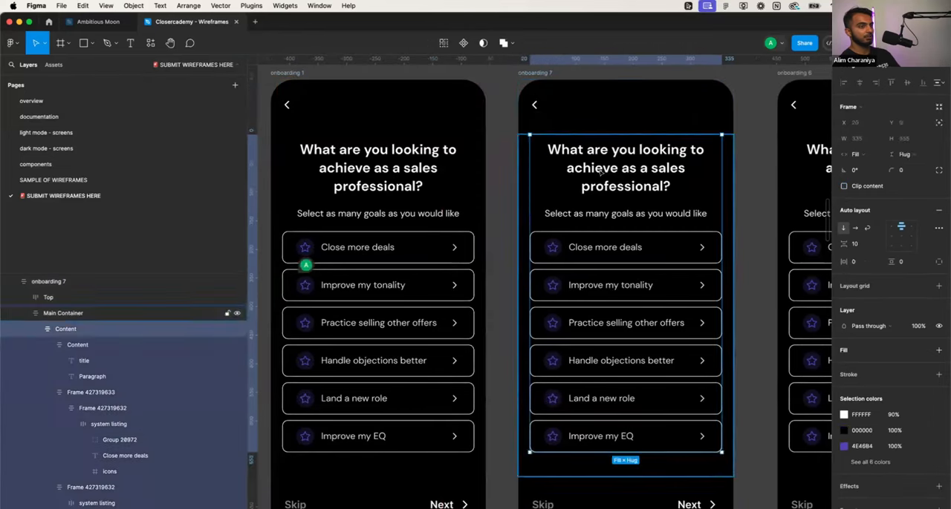
pyautogui.doubleClick(600, 171)
pyautogui.write('What do y')
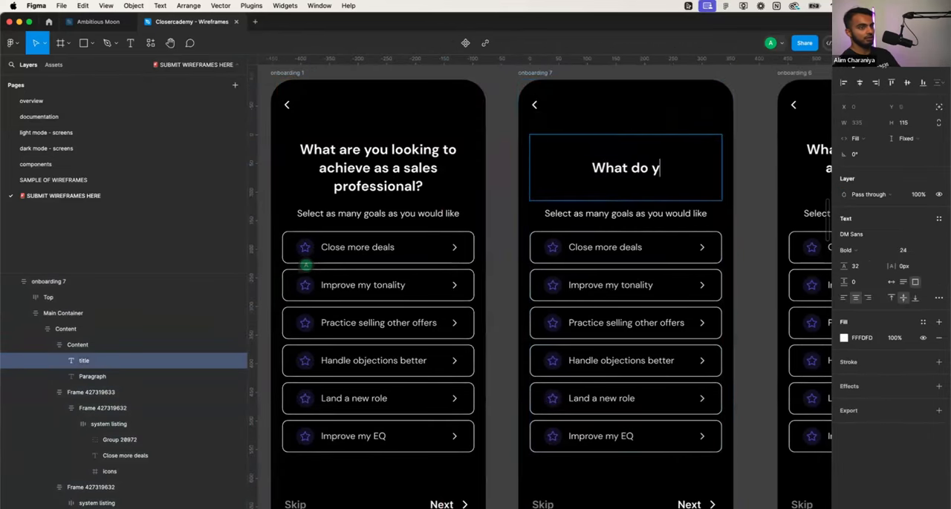
pyautogui.write('ou need help with?')
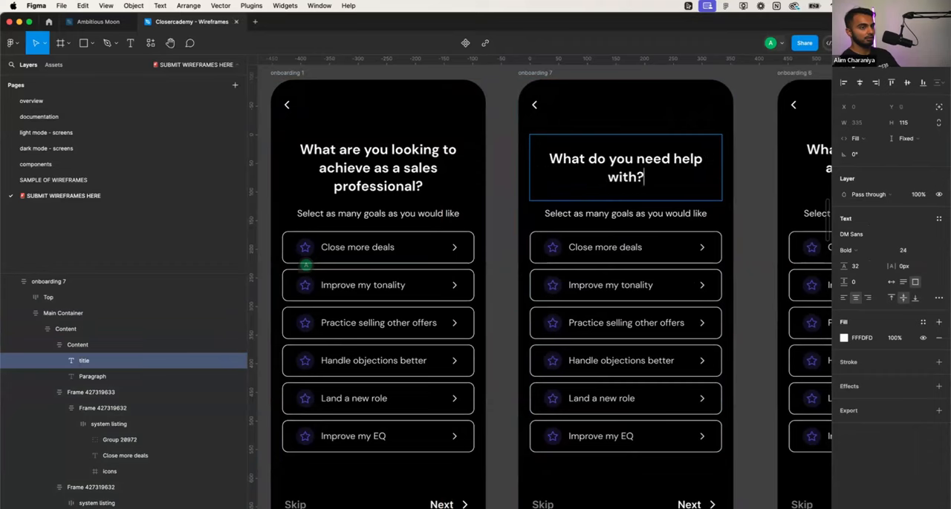
# - Change the first option row's label on the onboarding 1 screen to "Close More Deals"
pyautogui.doubleClick(359, 245)
pyautogui.hscroll(-2, 359, 244)
pyautogui.scroll(4, 360, 244)
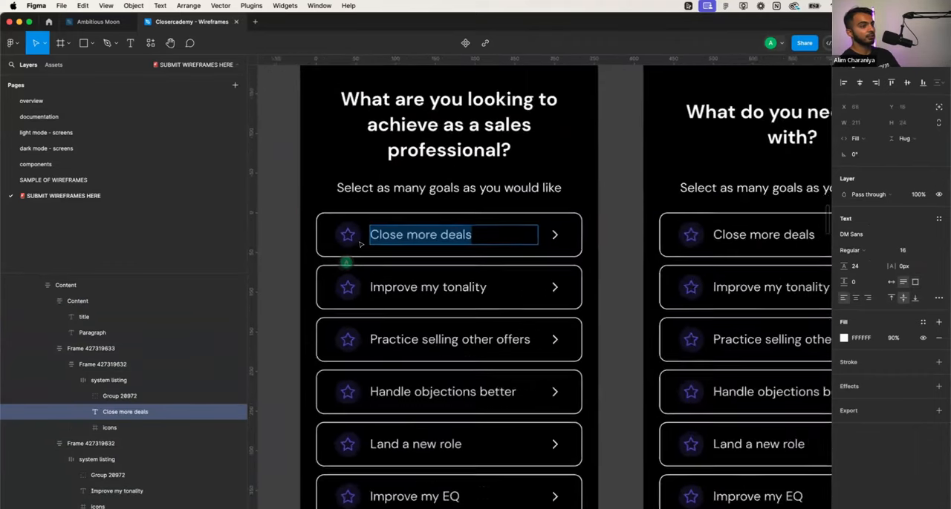
pyautogui.scroll(1, 360, 244)
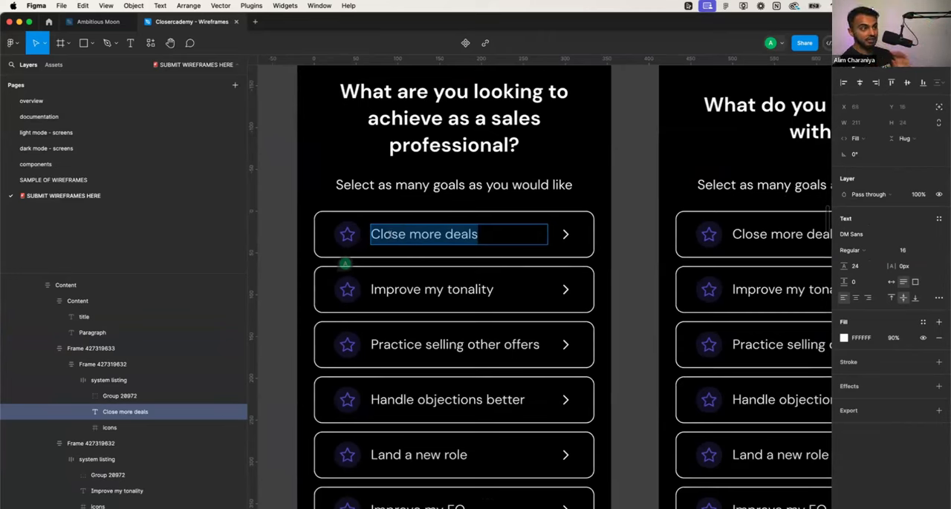
pyautogui.write('Close Mor')
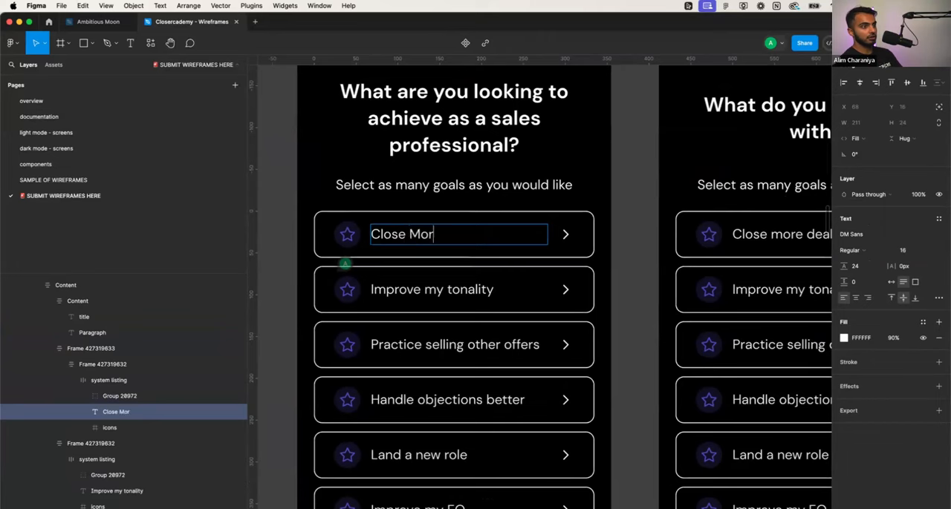
pyautogui.write('e Deals')
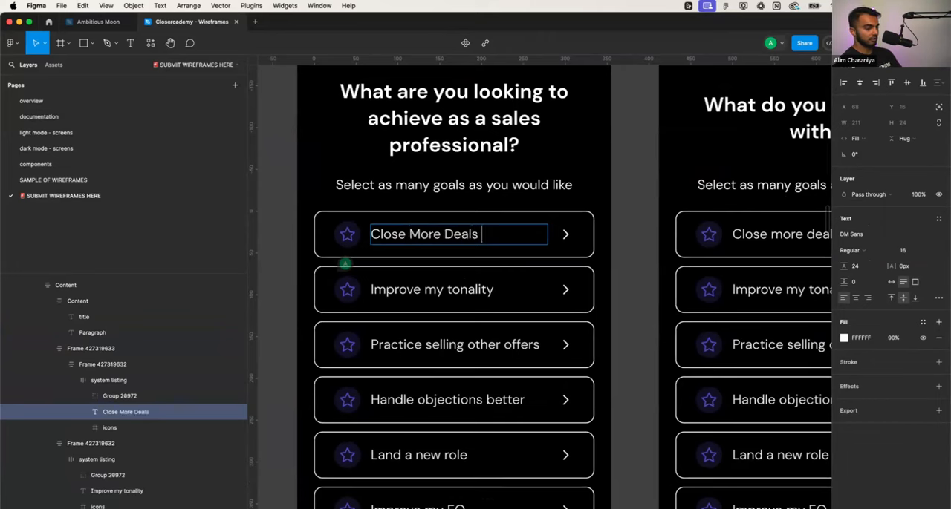
pyautogui.doubleClick(415, 290)
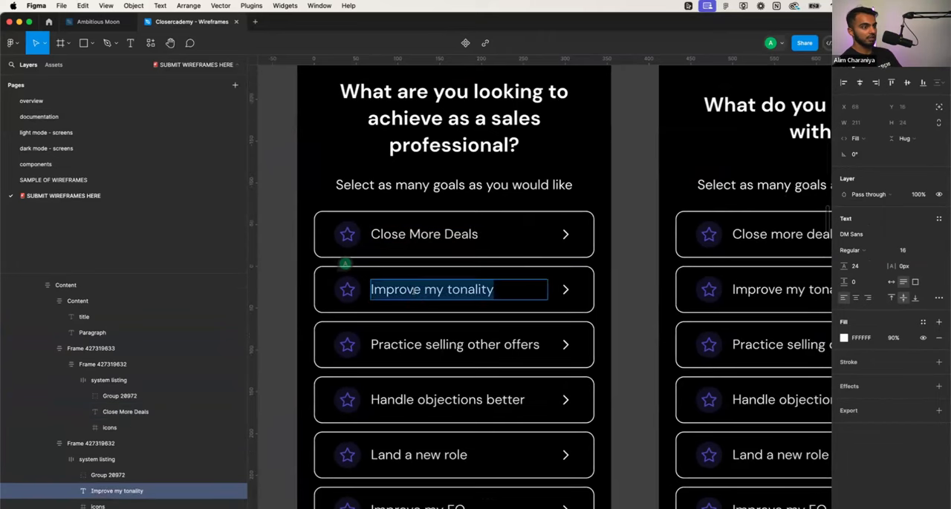
pyautogui.write('Doubl')
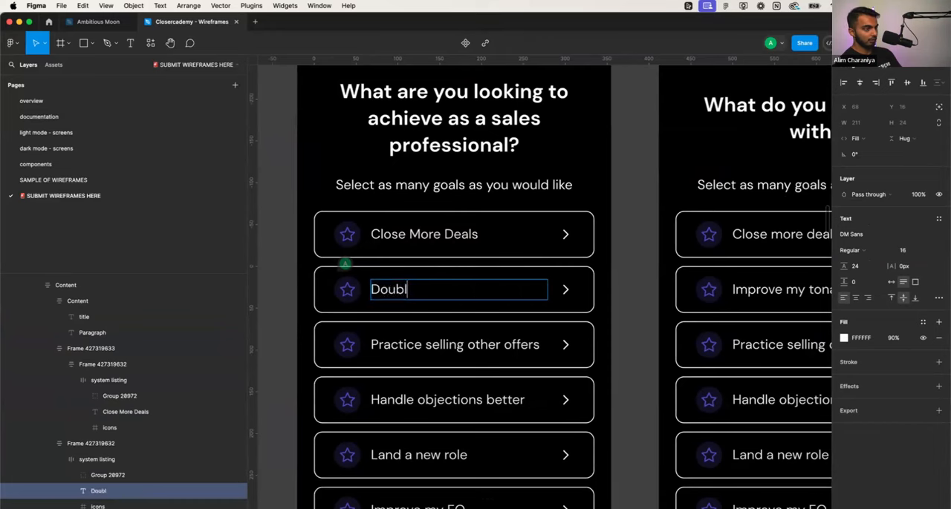
pyautogui.hotkey('alt', 'BackSpace')
pyautogui.click(447, 226)
pyautogui.doubleClick(448, 226)
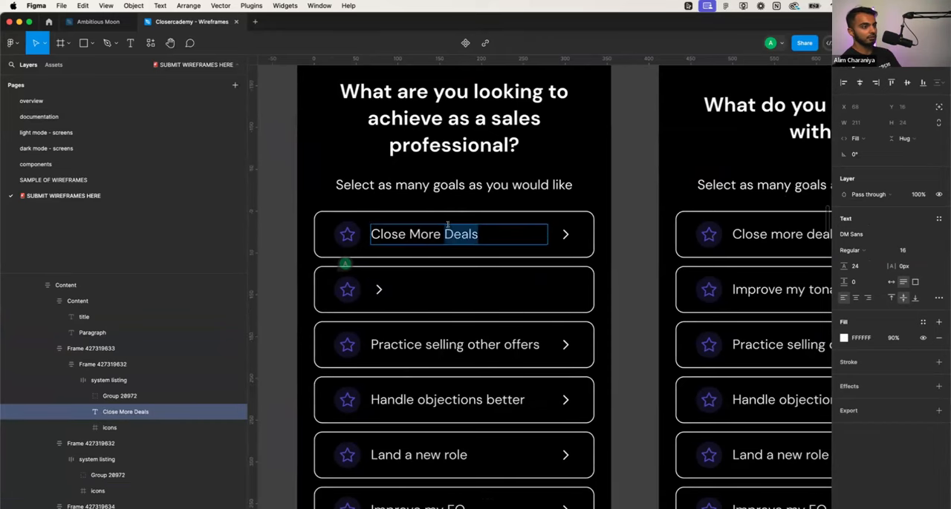
pyautogui.press('super+z')
pyautogui.press('super+z')
pyautogui.press('super+z')
# - Change the first option row's label on the onboarding 1 screen to "Double My Close Rate"
pyautogui.click(447, 227)
pyautogui.press('super+a')
pyautogui.write('D')
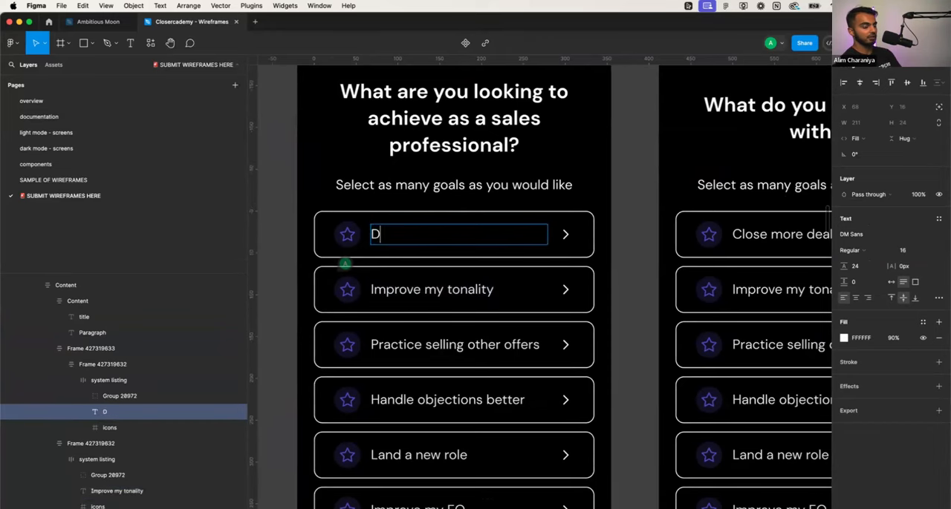
pyautogui.write('ouble My Close Rate')
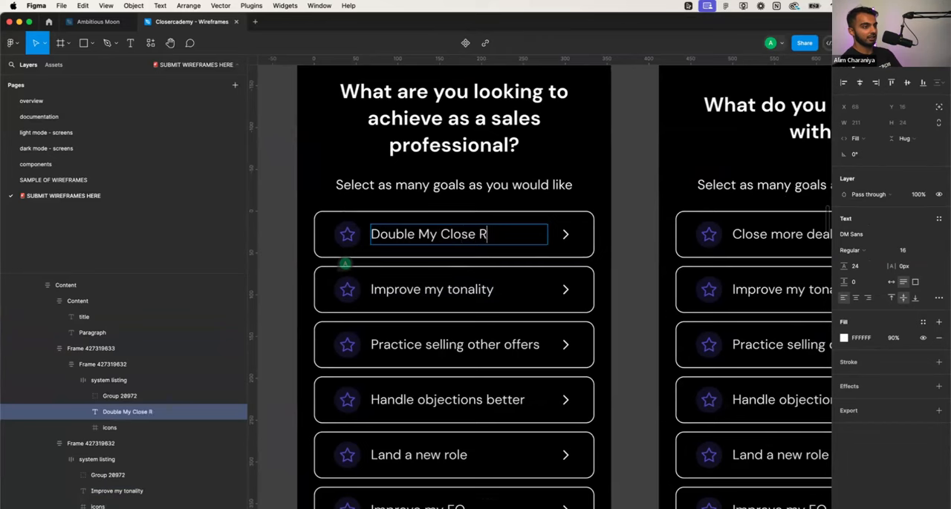
# - Change the second option row's label on the onboarding 1 screen to "Secure a Sales Job"
pyautogui.doubleClick(414, 289)
pyautogui.press('super+a')
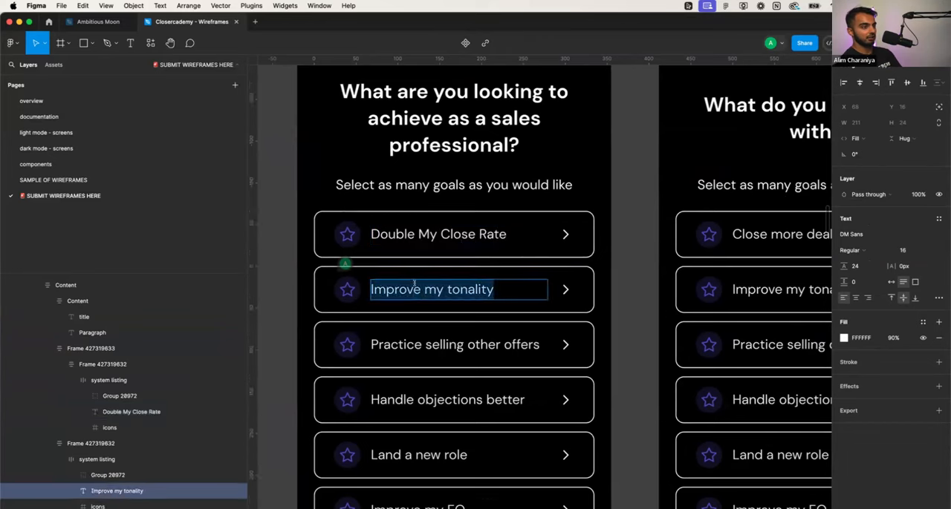
pyautogui.write('Land')
pyautogui.press('BackSpace')
pyautogui.press('BackSpace')
pyautogui.press('BackSpace')
pyautogui.press('BackSpace')
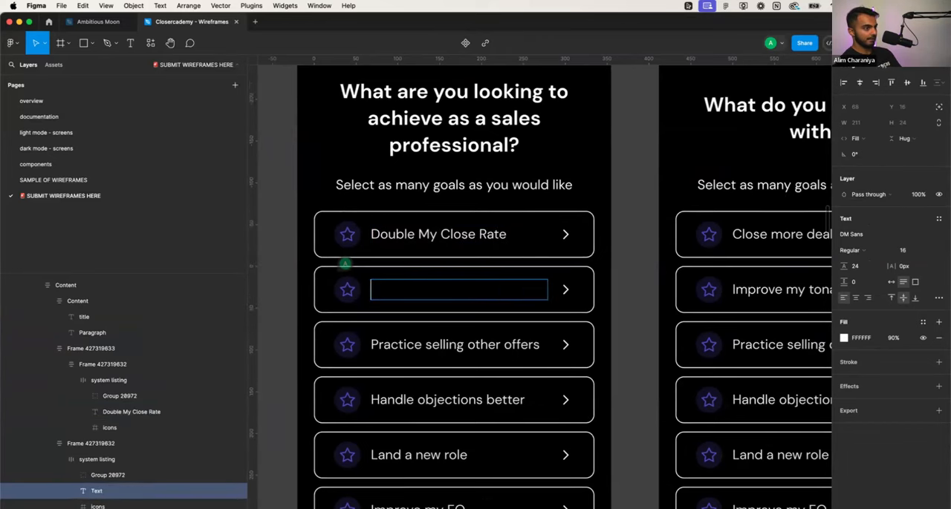
pyautogui.write('Secure ')
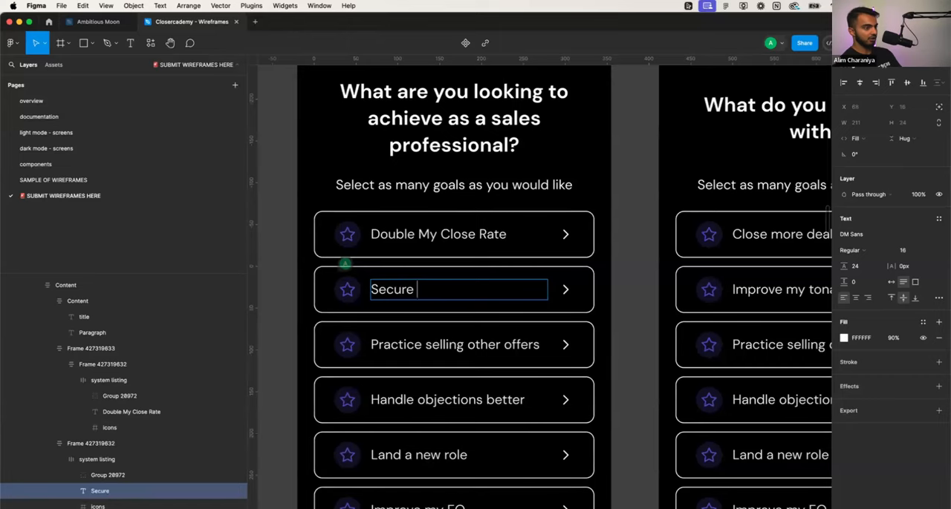
pyautogui.write('a Sales Job')
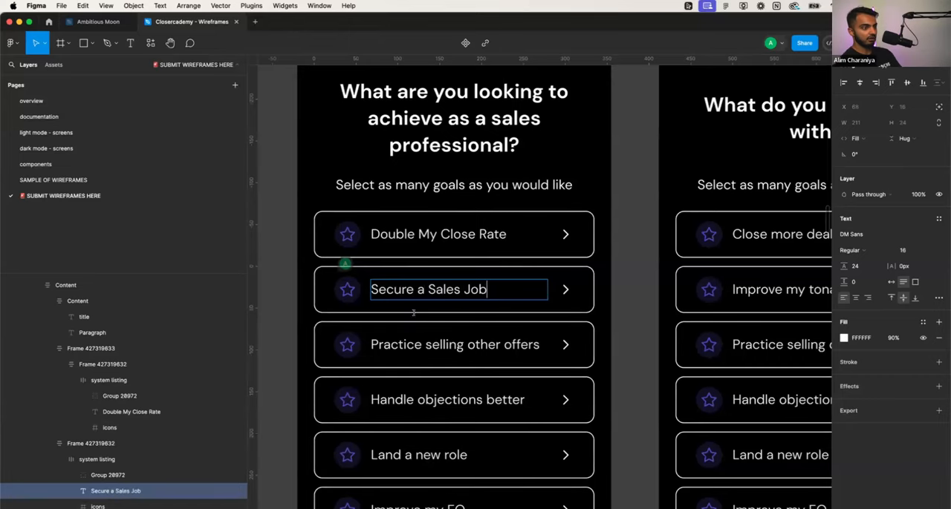
pyautogui.doubleClick(408, 345)
pyautogui.press('super+a')
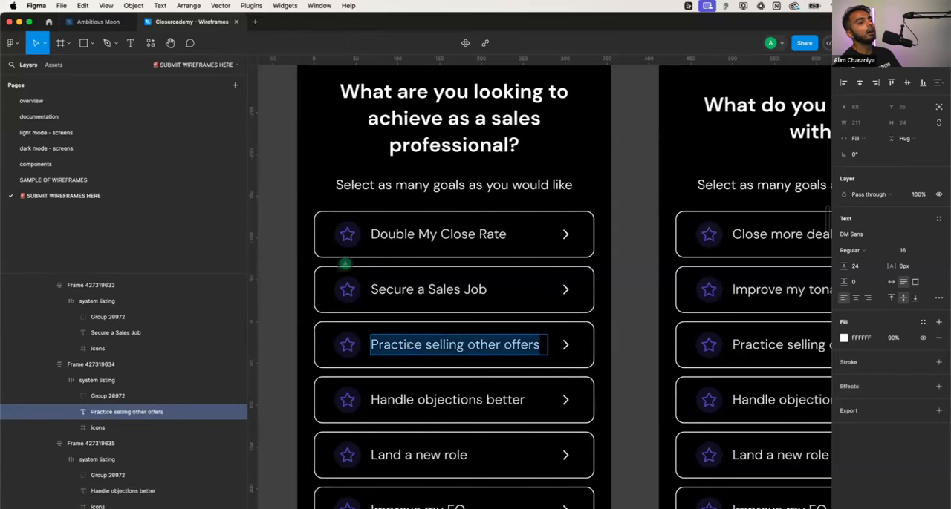
pyautogui.scroll(1, 409, 344)
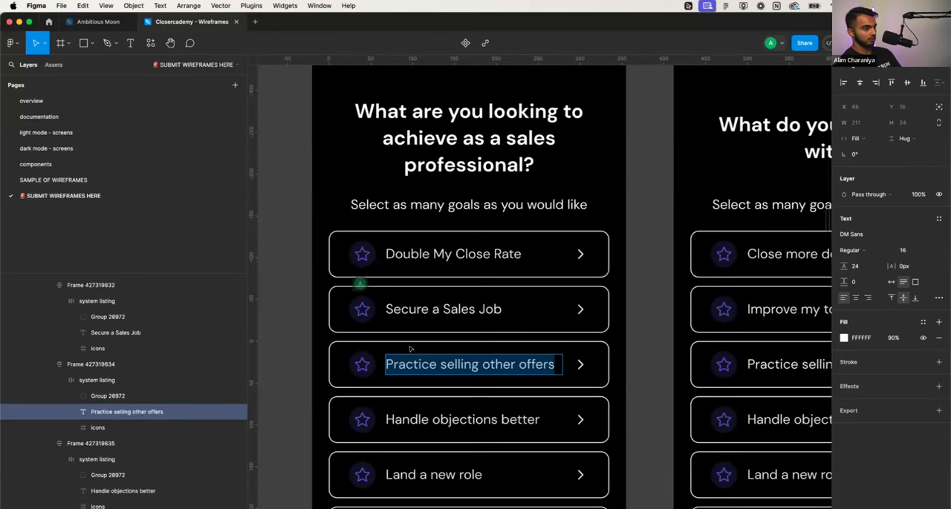
pyautogui.hscroll(-1, 409, 347)
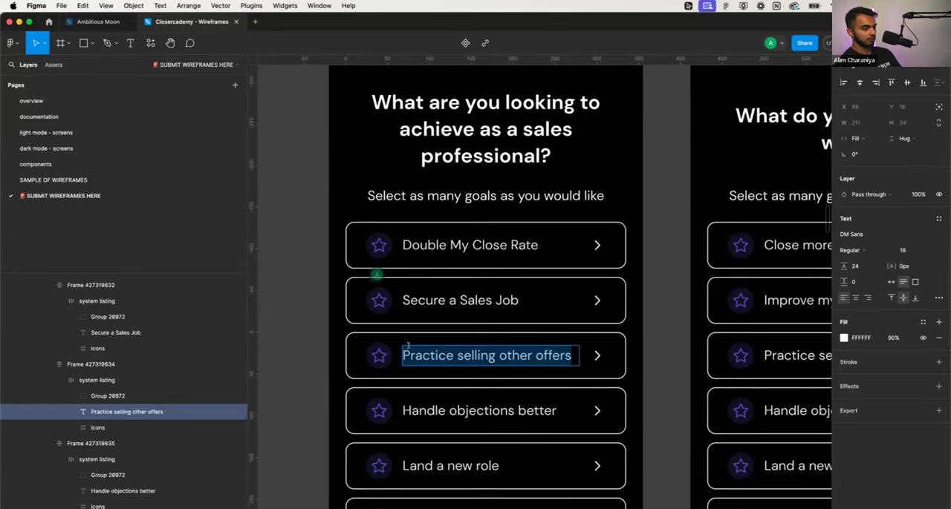
pyautogui.scroll(-1, 408, 345)
pyautogui.scroll(1, 410, 348)
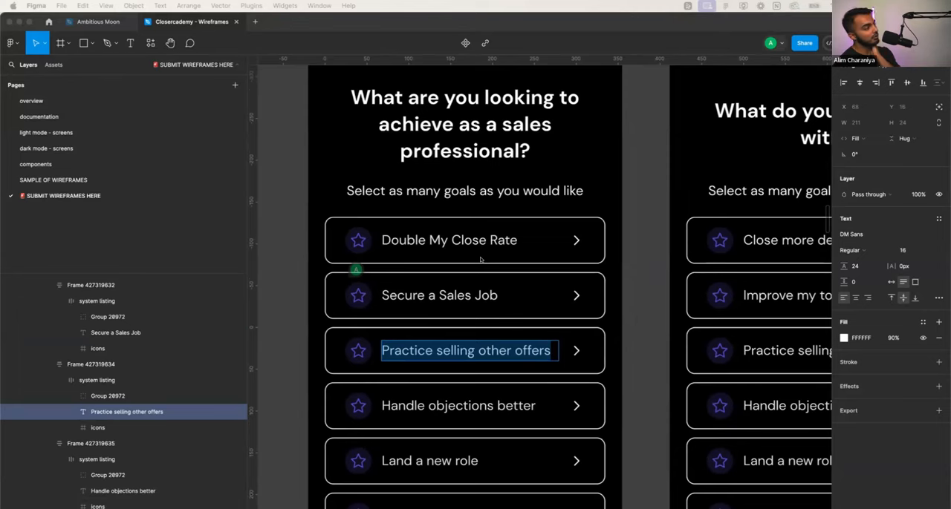
pyautogui.scroll(-3, 480, 259)
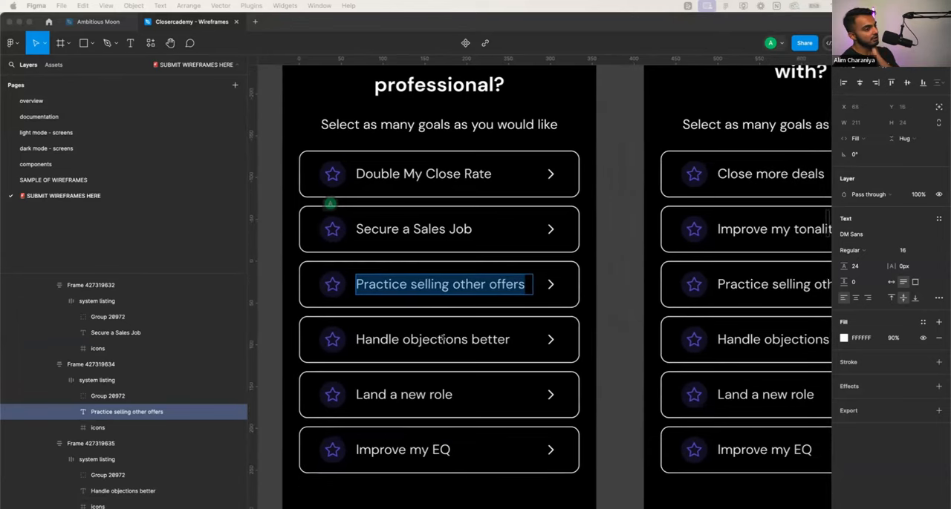
pyautogui.tripleClick(461, 285)
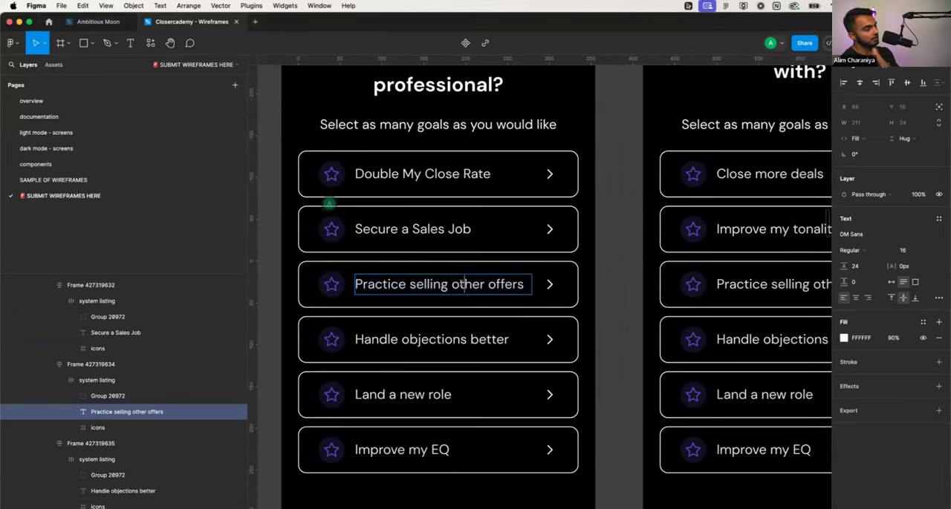
pyautogui.tripleClick(461, 284)
pyautogui.scroll(1, 461, 285)
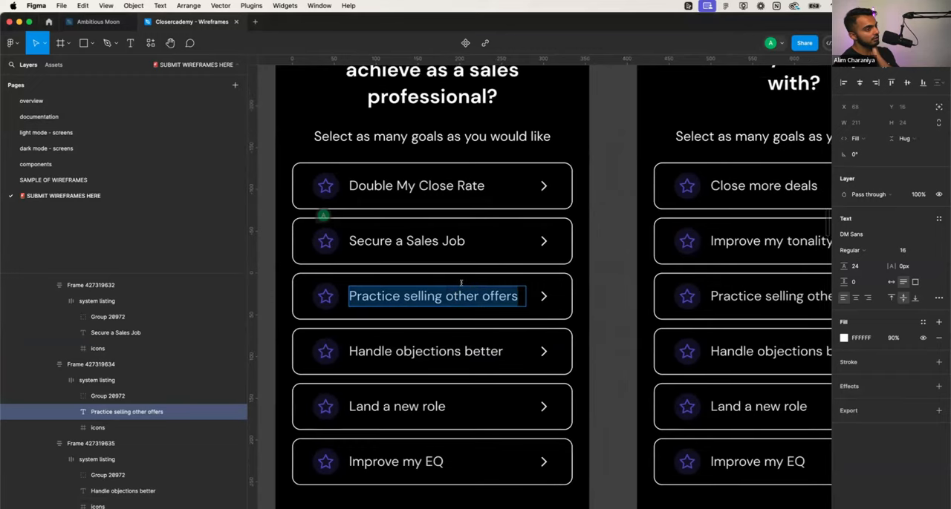
pyautogui.scroll(3, 462, 287)
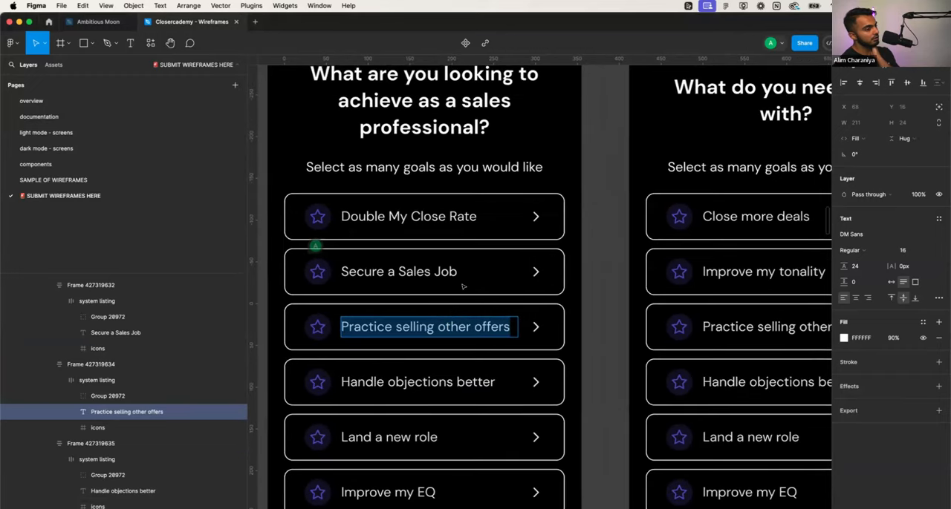
pyautogui.scroll(-1, 462, 287)
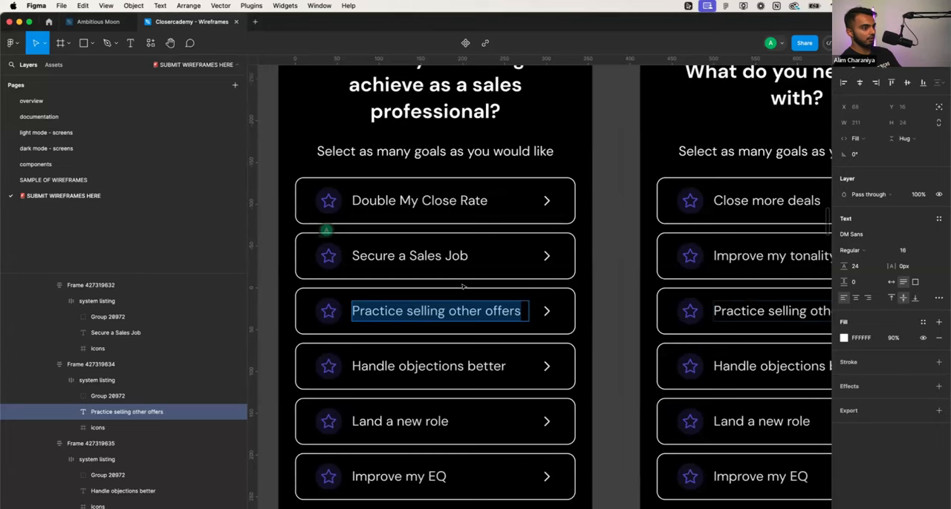
pyautogui.press('Escape')
# - Delete the "Practice selling other offers" option row from the onboarding 1 screen
pyautogui.hscroll(2, 478, 355)
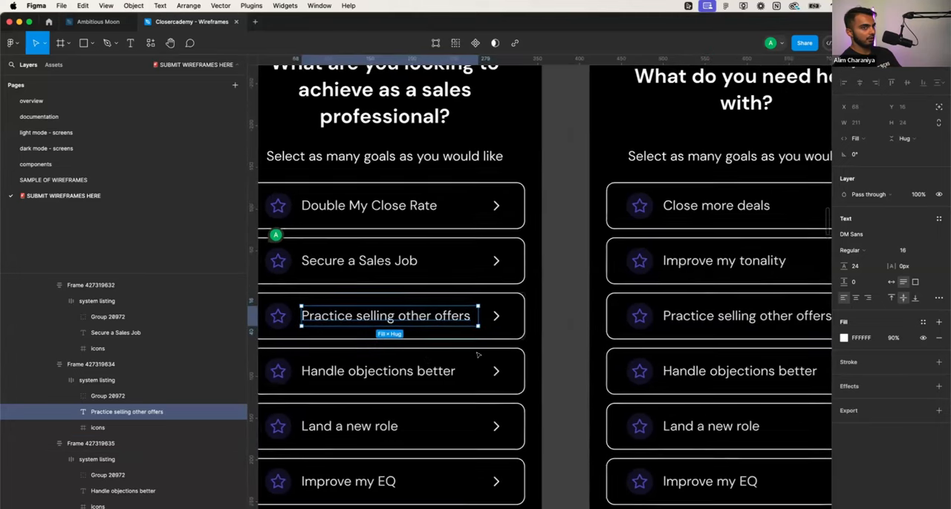
pyautogui.hscroll(-2, 475, 351)
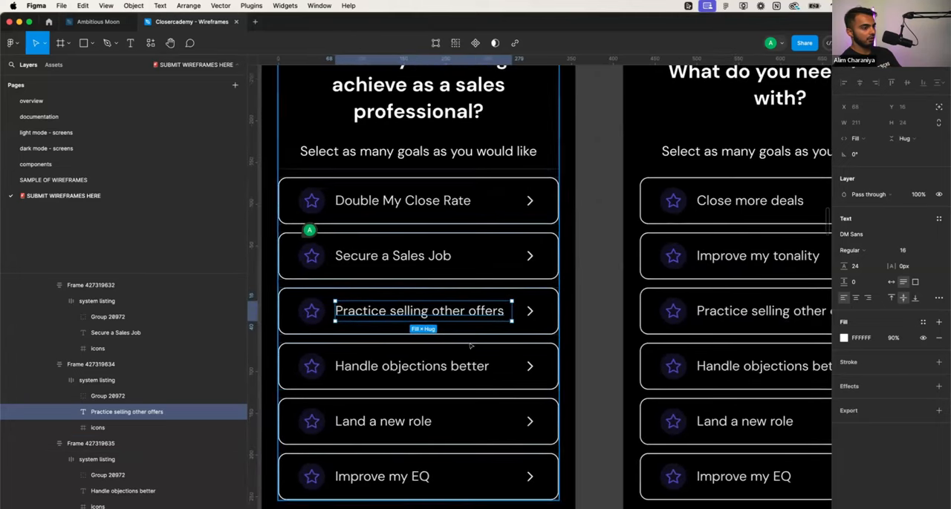
pyautogui.click(471, 340)
pyautogui.doubleClick(471, 313)
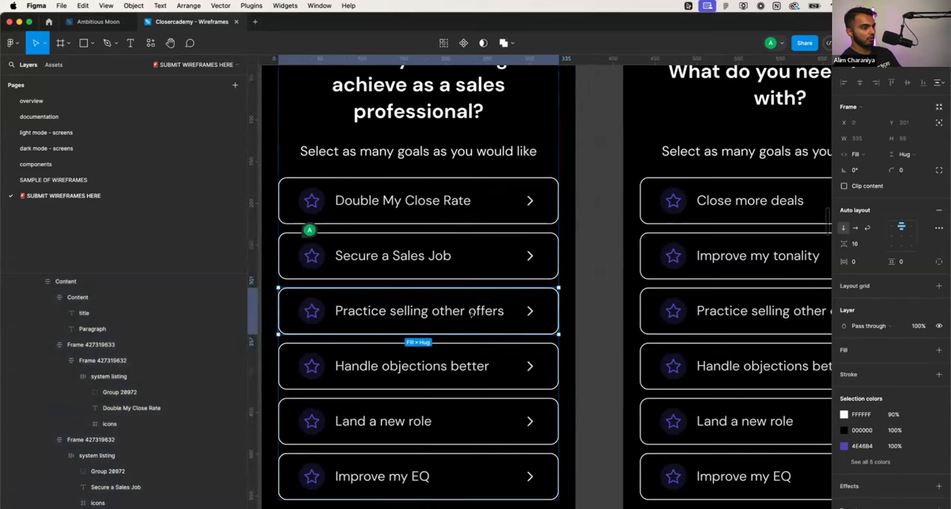
pyautogui.press('Delete')
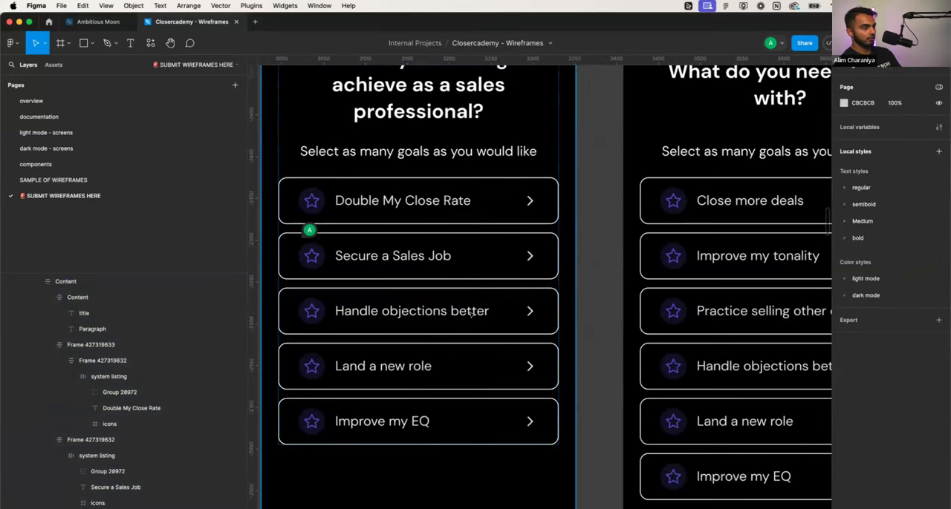
# - Delete the "Handle objections better" option row from the onboarding 1 screen
pyautogui.click(464, 325)
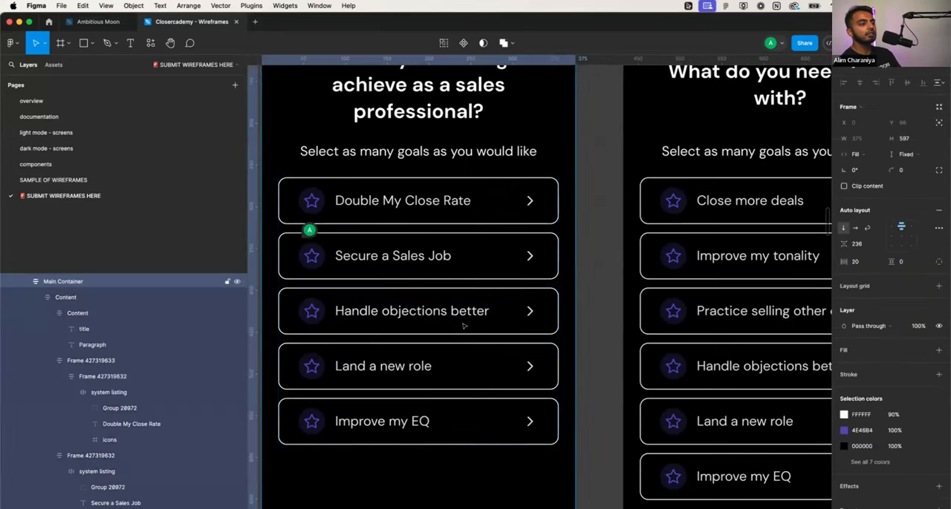
pyautogui.doubleClick(463, 325)
pyautogui.click(455, 349)
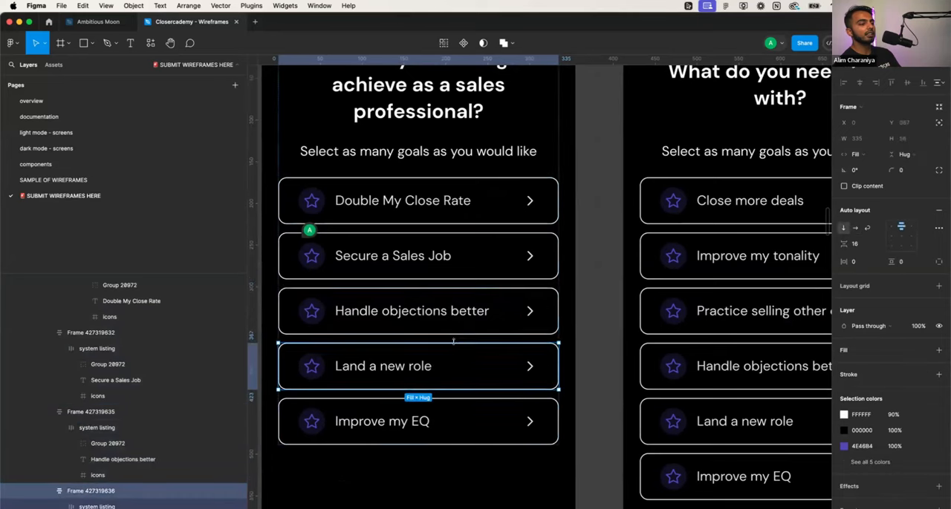
pyautogui.click(463, 317)
pyautogui.press('BackSpace')
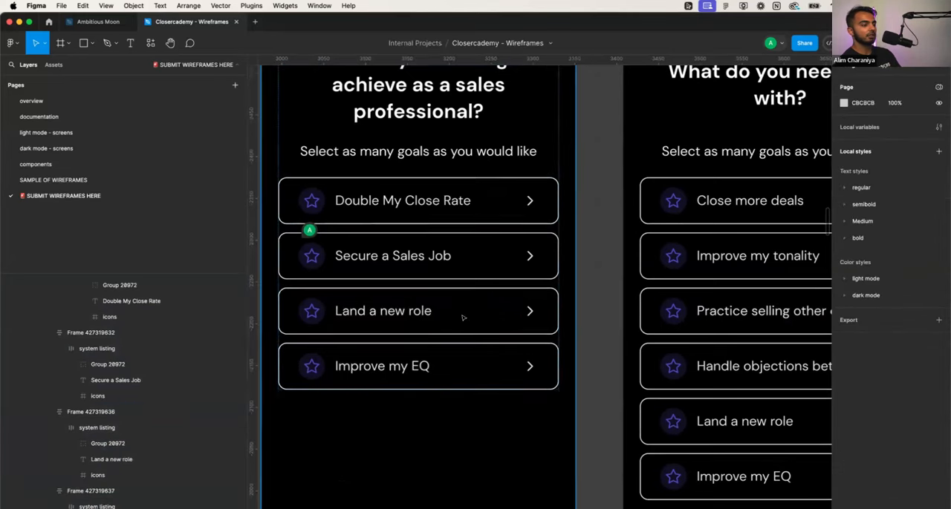
# - Change the third option row's label on the onboarding 1 screen to "Set More Meetings"
pyautogui.click(409, 314)
pyautogui.doubleClick(407, 315)
pyautogui.press('Return')
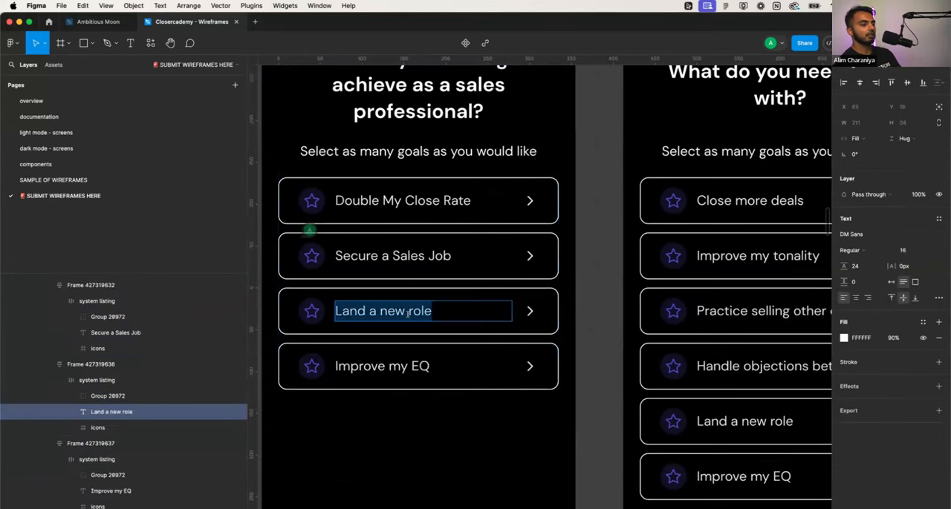
pyautogui.write('Set More Meetings')
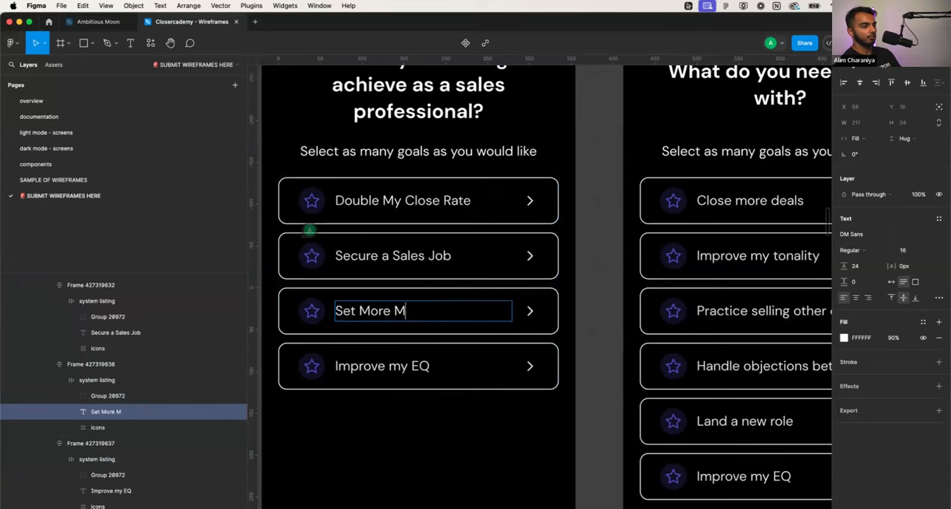
pyautogui.doubleClick(384, 364)
pyautogui.press('super+a')
pyautogui.press('BackSpace')
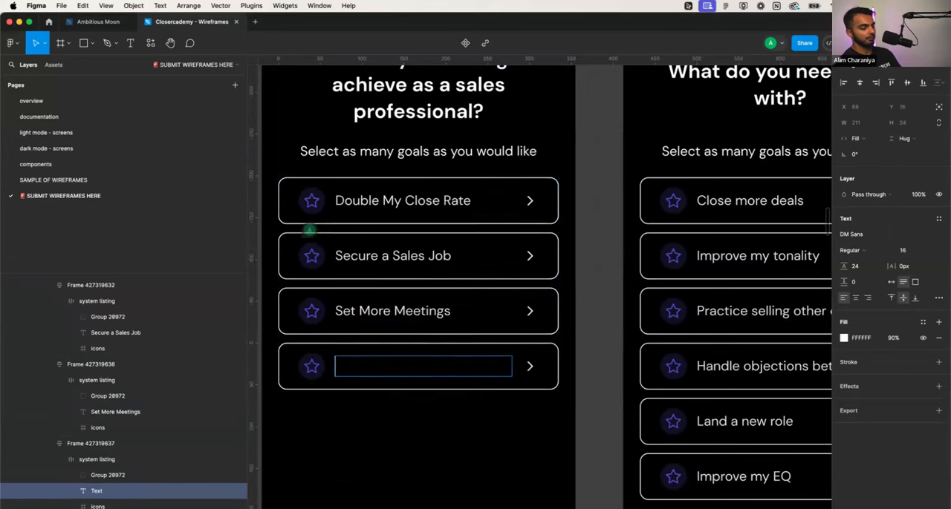
pyautogui.press('super+z')
# - Insert "Qualified" into the third option's label on the onboarding 1 screen so it reads "Set More Qualified Meetings"
pyautogui.doubleClick(393, 311)
pyautogui.write('Qualif')
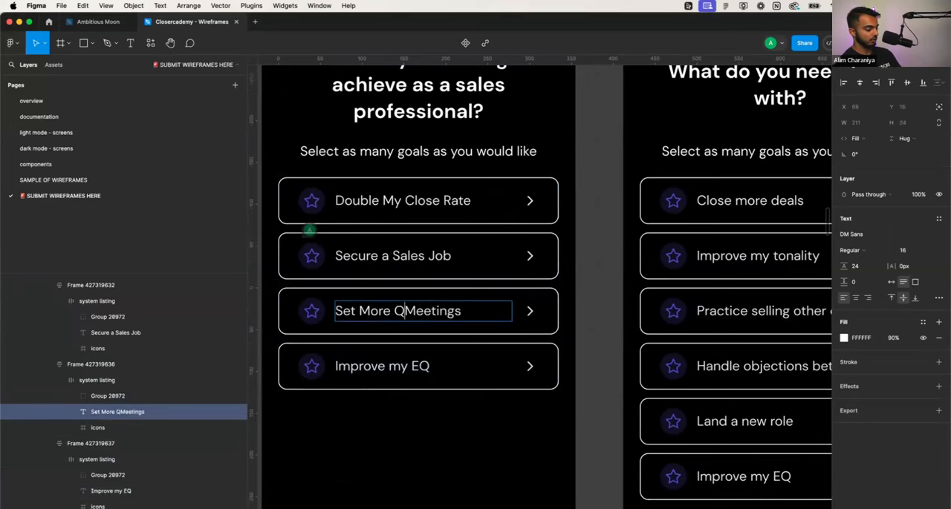
pyautogui.write('ied')
# - Change the fourth option row's label on the onboarding 1 screen to "Try Sales as A Career"
pyautogui.doubleClick(389, 366)
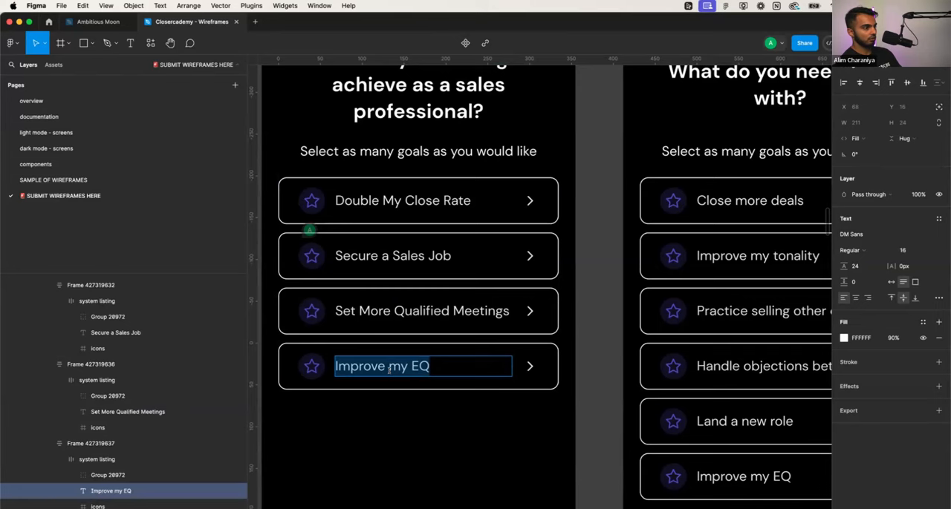
pyautogui.write('Try')
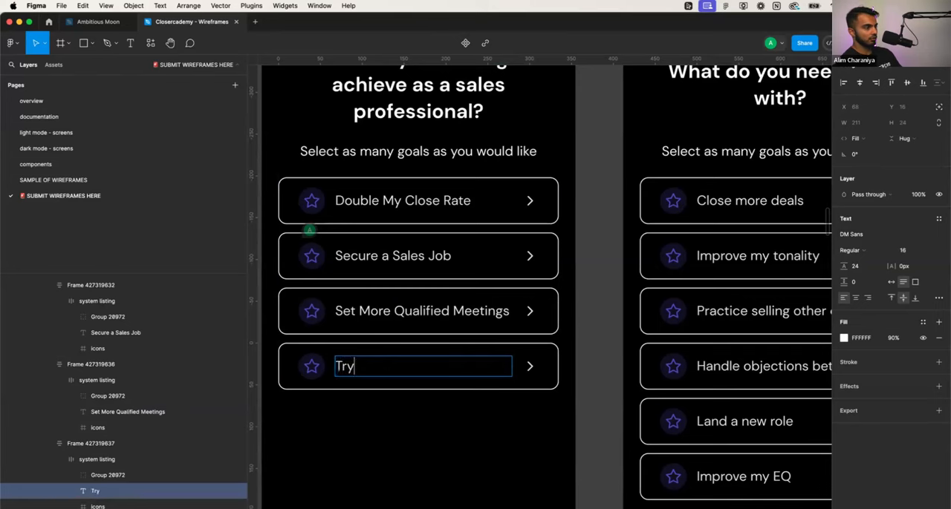
pyautogui.write(' Sal')
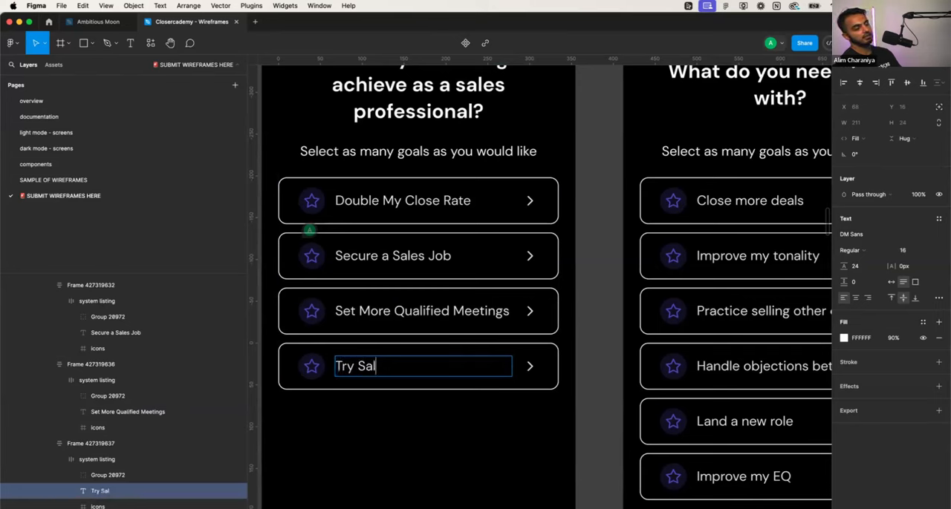
pyautogui.write('es as A Career')
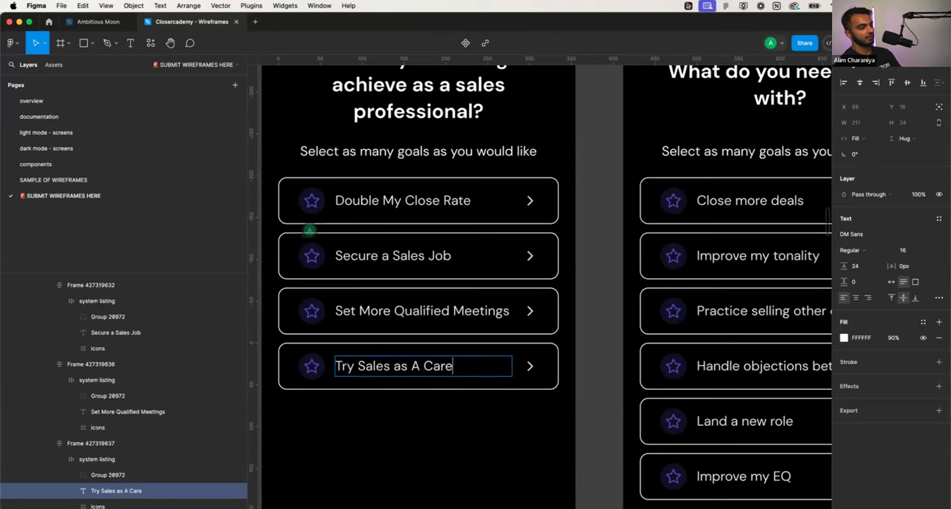
pyautogui.click(396, 421)
pyautogui.click(397, 421)
pyautogui.scroll(-3, 396, 421)
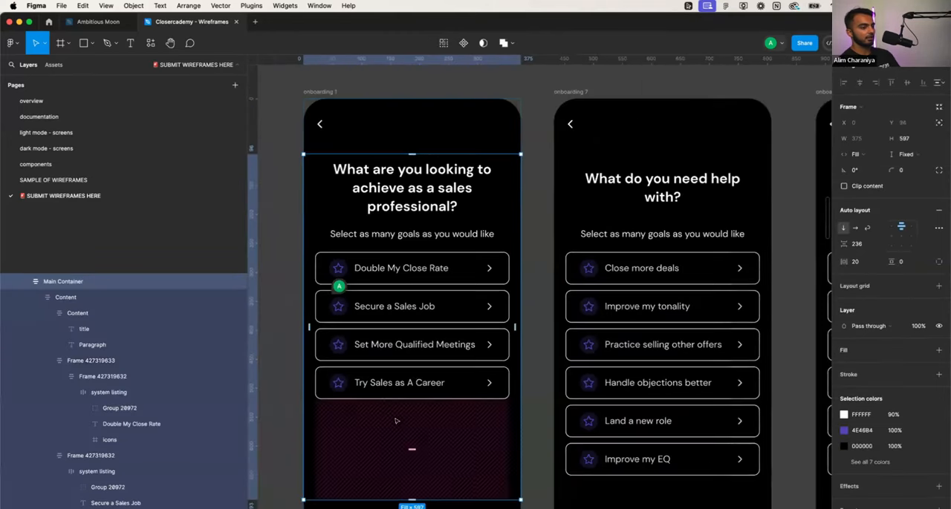
# - Make the "A" in the fourth option's label lowercase so it reads "Try Sales as a Career"
pyautogui.click(408, 383)
pyautogui.doubleClick(409, 382)
pyautogui.click(409, 380)
pyautogui.press('BackSpace')
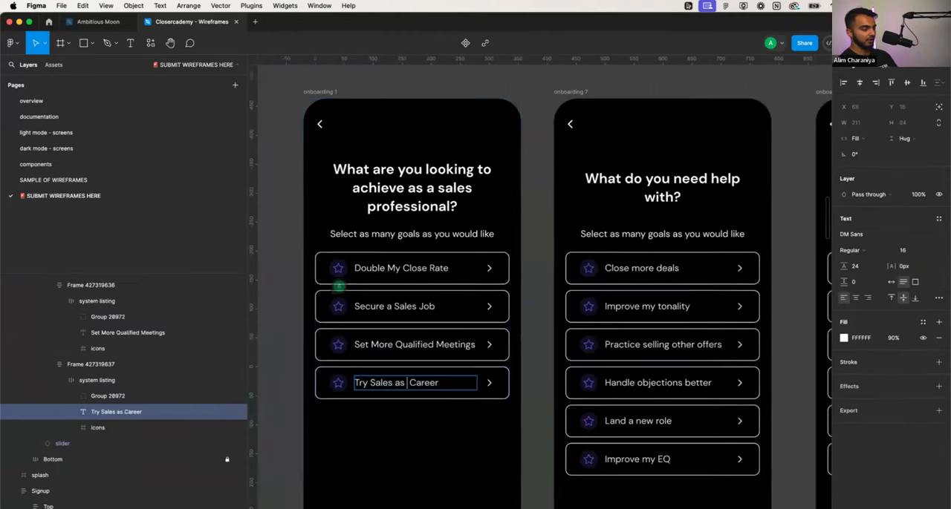
pyautogui.write('a')
pyautogui.press('Escape')
pyautogui.click(498, 417)
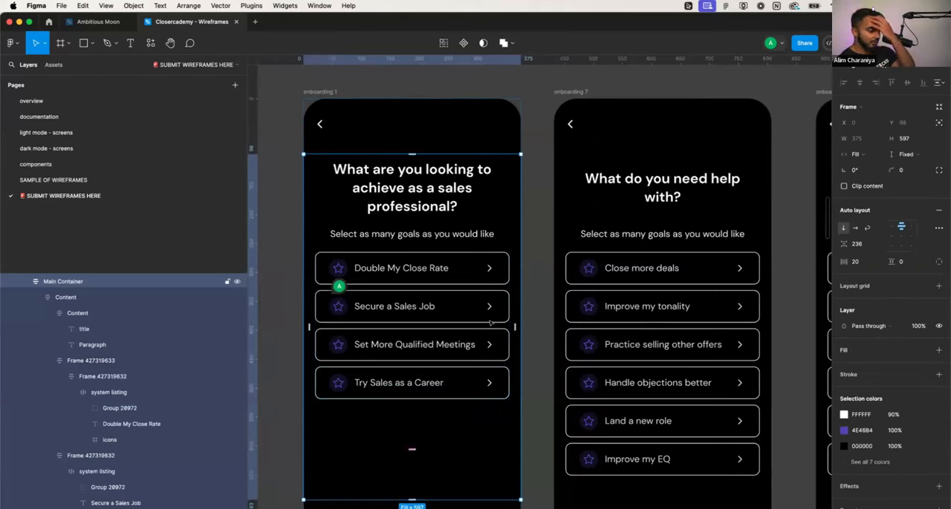
# - Remove "as a sales professional" from the onboarding 1 title so it reads "What are you looking to achieve?"
pyautogui.click(427, 202)
pyautogui.doubleClick(428, 202)
pyautogui.press('Right')
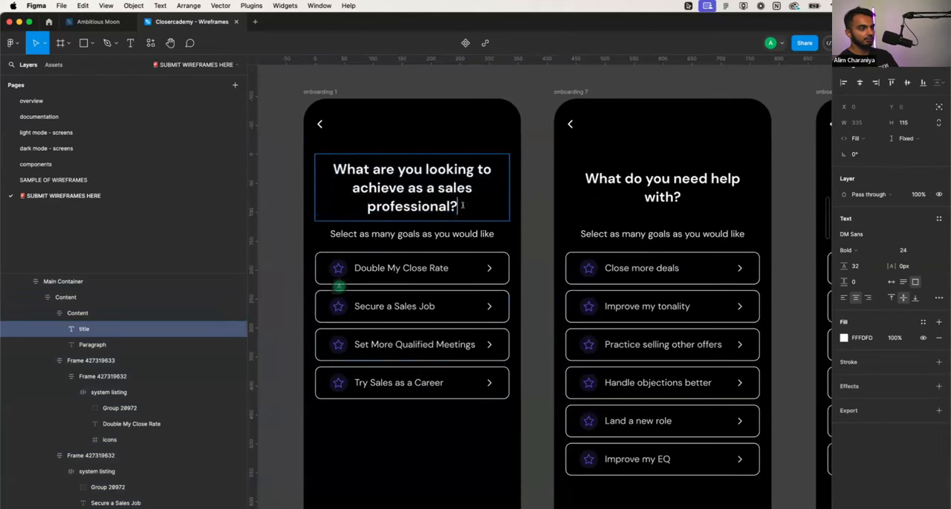
pyautogui.press('Left')
pyautogui.press('Left')
pyautogui.keyDown('shift'); pyautogui.click(407, 188); pyautogui.keyUp('shift')
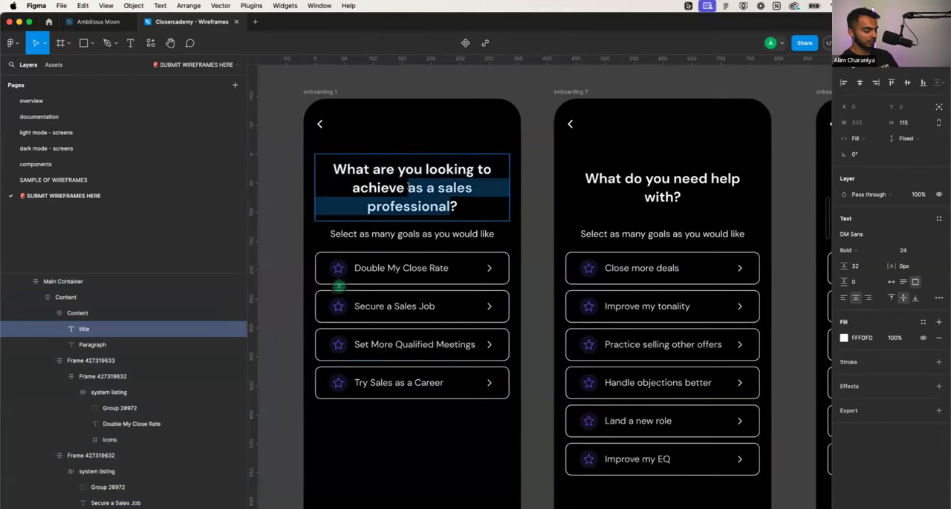
pyautogui.press('BackSpace')
pyautogui.press('BackSpace')
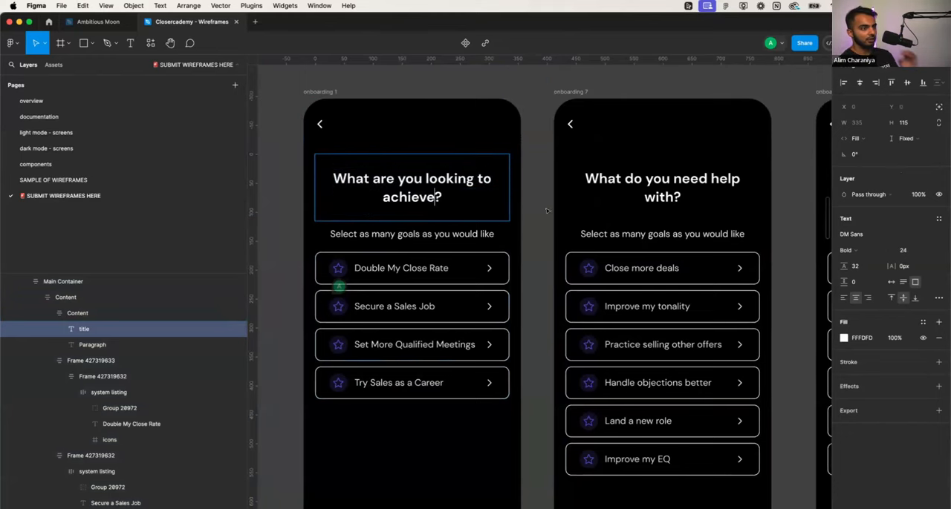
pyautogui.press('Escape')
pyautogui.press('Escape')
# - Change the first option's label on the onboarding 7 screen to "Staying in the “pocket”"
pyautogui.hscroll(5, 561, 202)
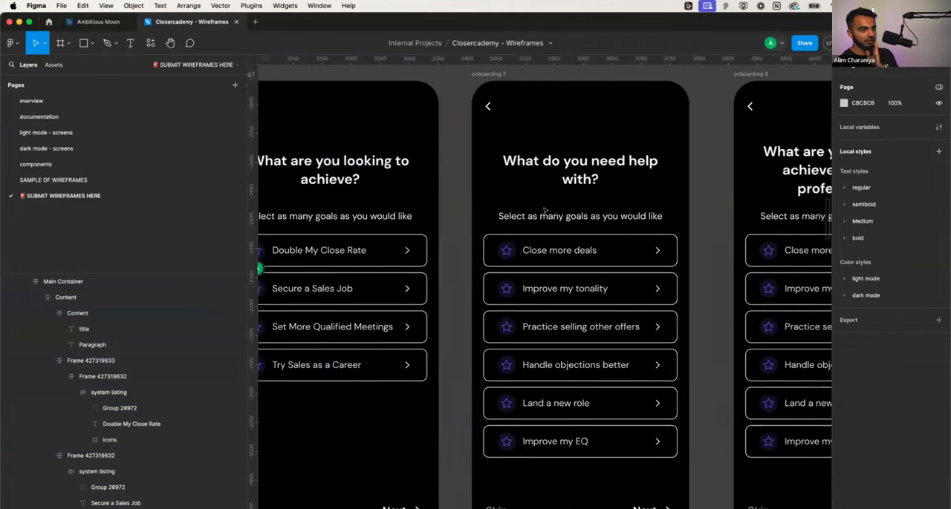
pyautogui.doubleClick(529, 250)
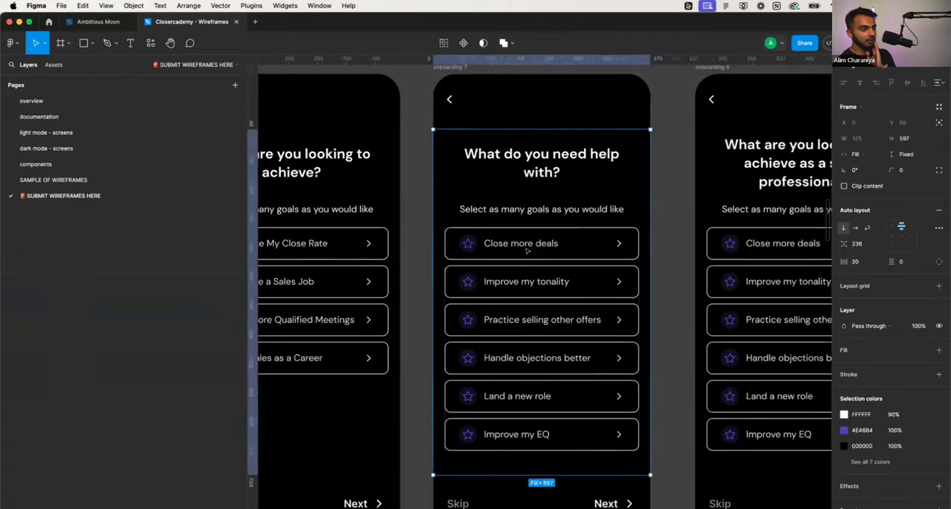
pyautogui.doubleClick(529, 248)
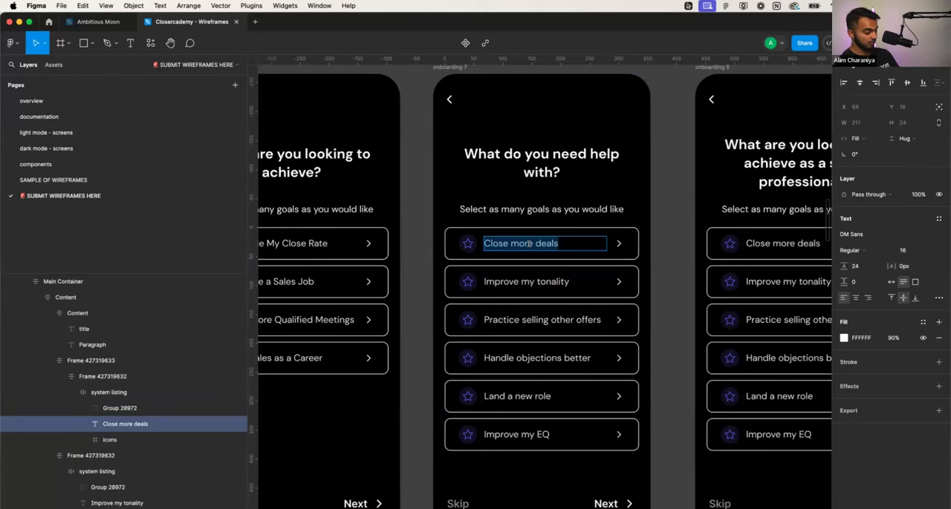
pyautogui.write('Keeping Prospects')
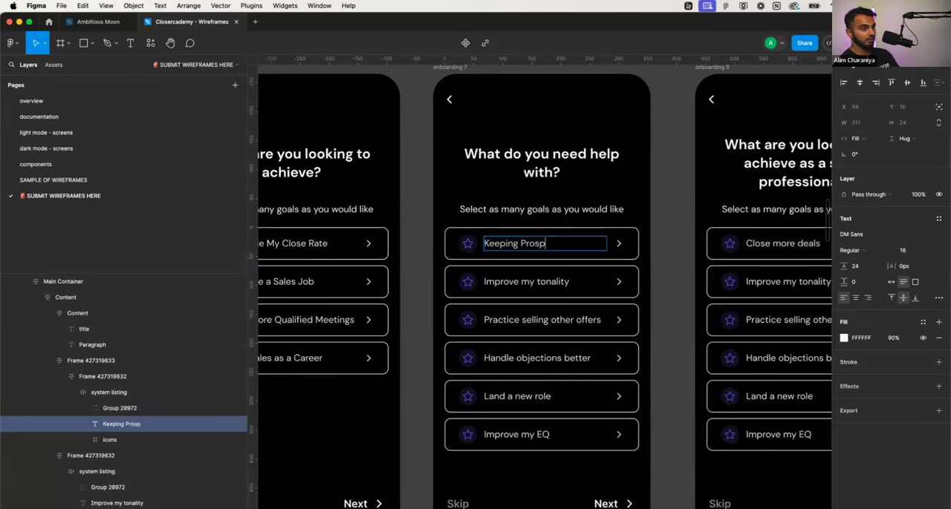
pyautogui.hotkey('alt', 'BackSpace')
pyautogui.hotkey('alt', 'BackSpace')
pyautogui.write('Stayi')
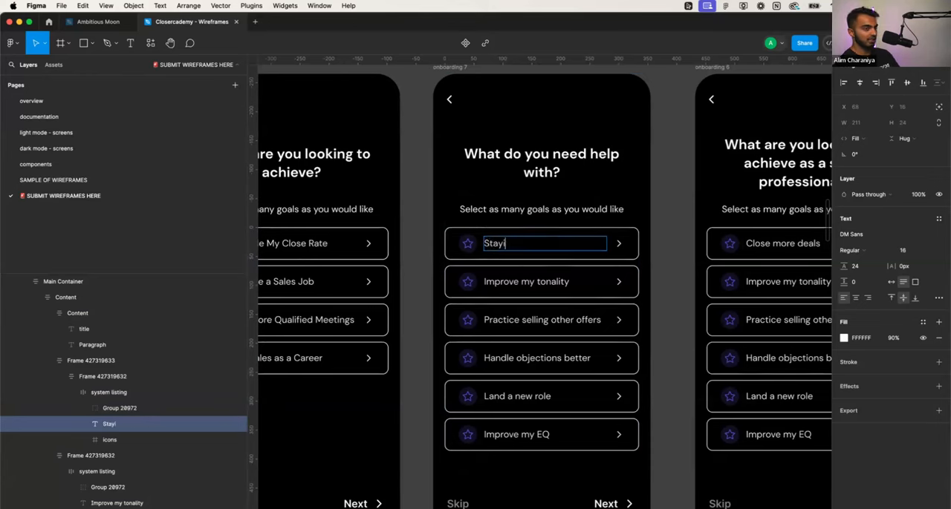
pyautogui.write('ng in the Sa')
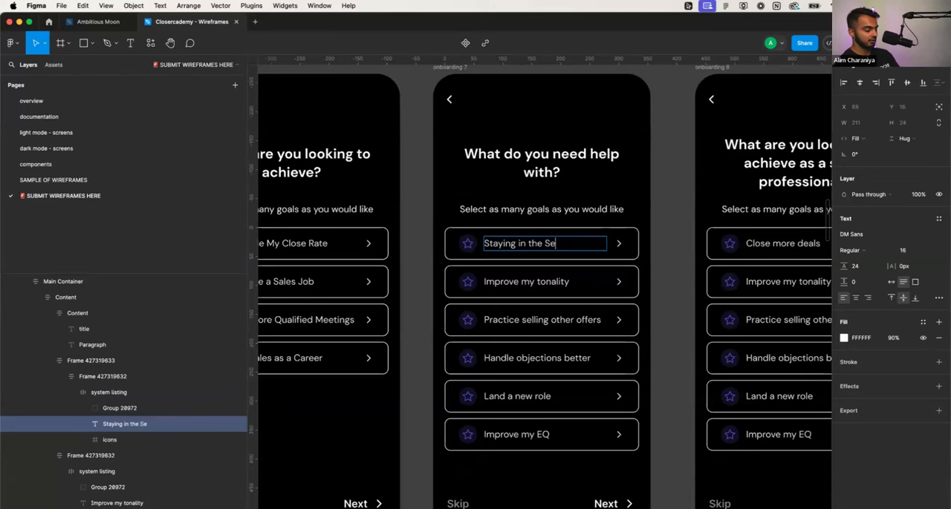
pyautogui.press('BackSpace')
pyautogui.press('BackSpace')
pyautogui.write('pocker')
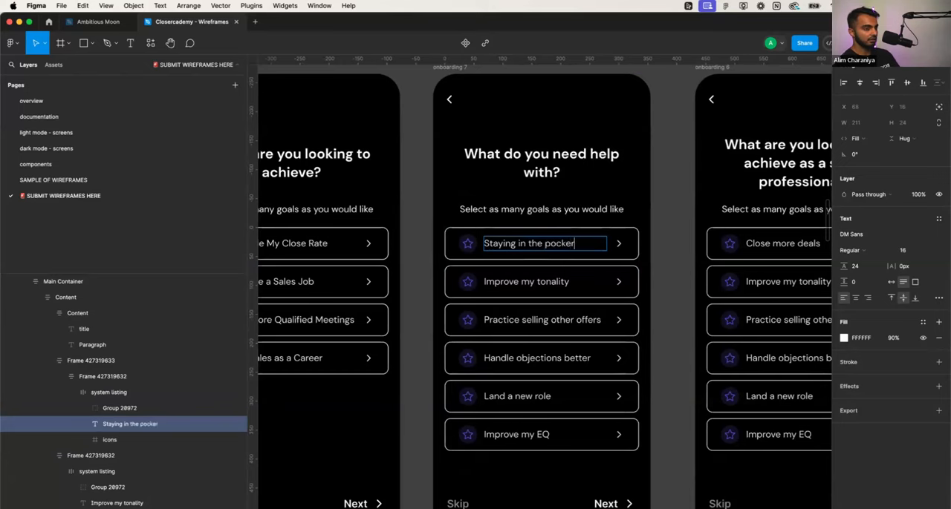
pyautogui.hotkey('alt', 'Left')
pyautogui.write('“')
pyautogui.hotkey('alt', 'Right')
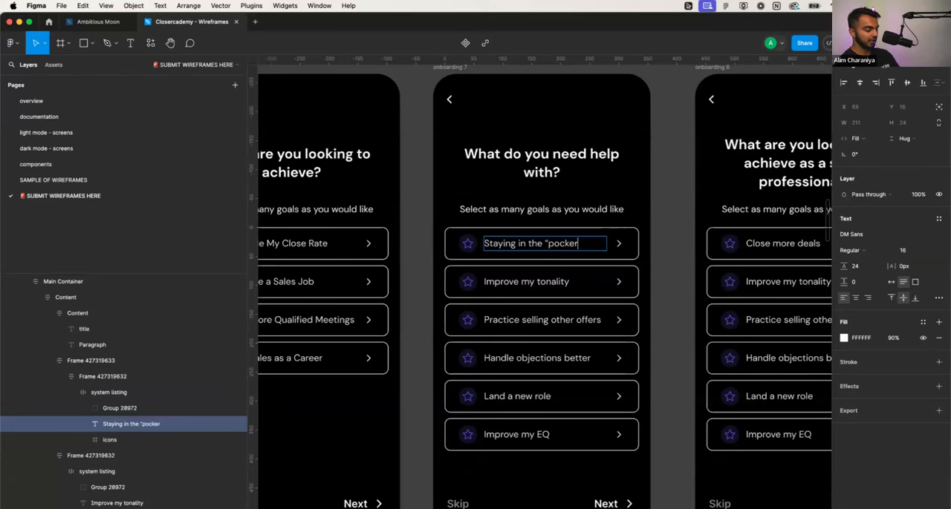
pyautogui.press('BackSpace')
pyautogui.write('t”')
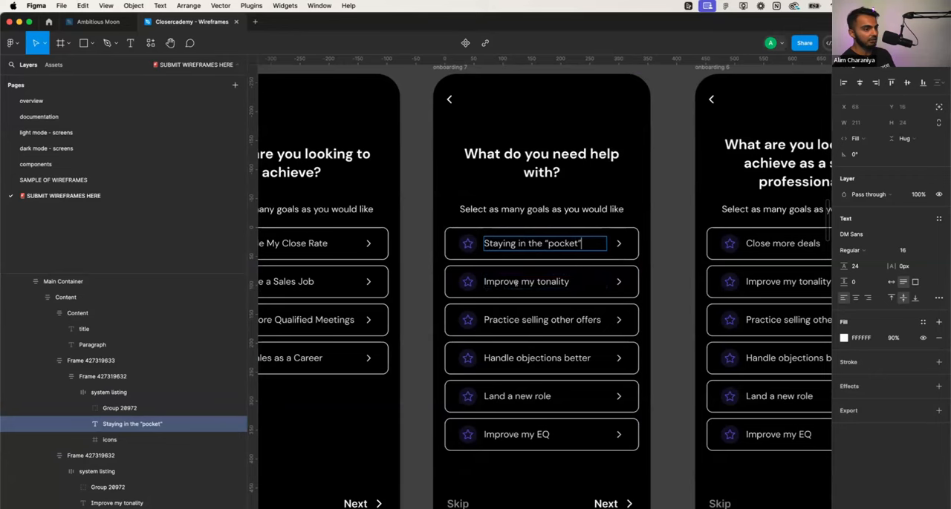
pyautogui.click(513, 286)
pyautogui.doubleClick(515, 283)
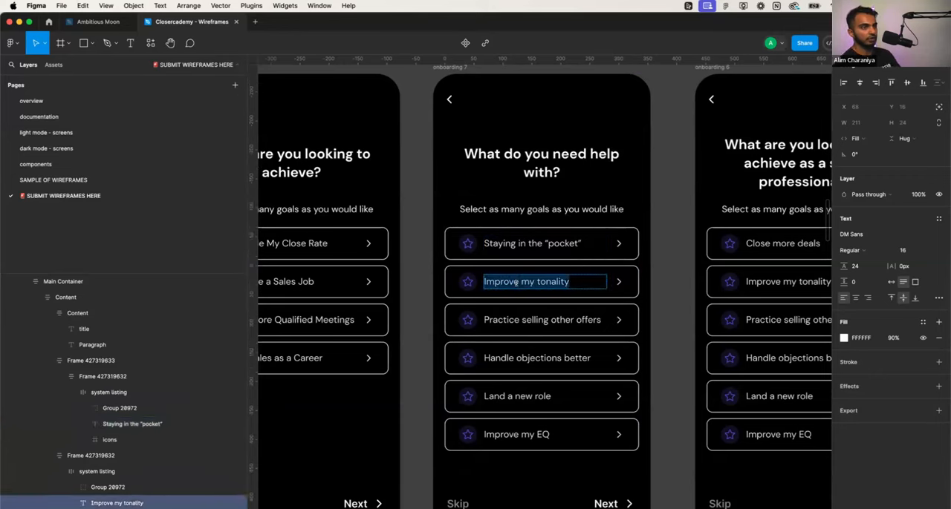
pyautogui.press('Escape')
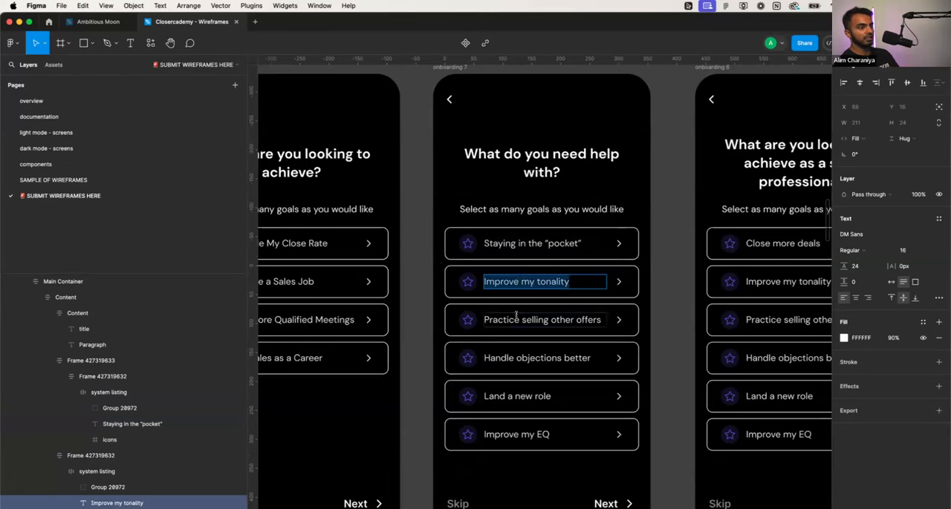
pyautogui.click(515, 320)
pyautogui.doubleClick(515, 319)
pyautogui.doubleClick(518, 358)
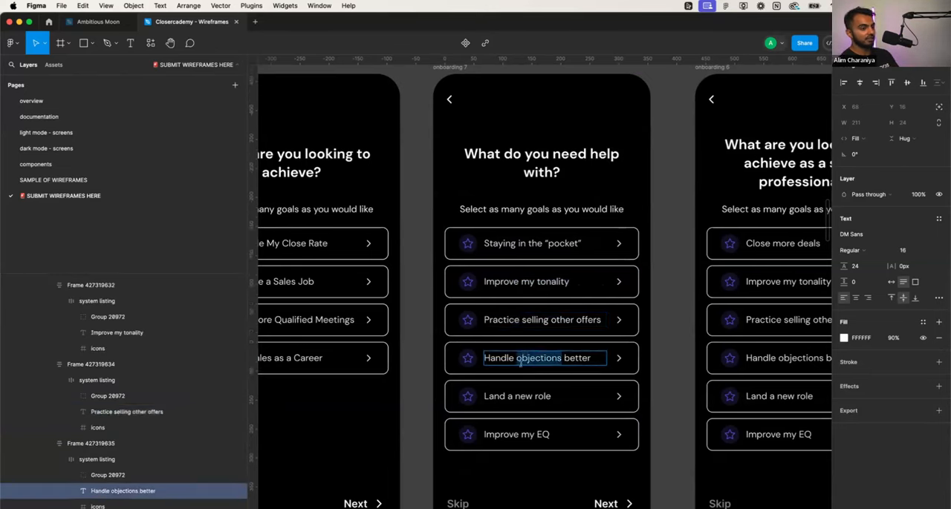
# - Delete the "Land a new role" option row from the onboarding 7 screen
pyautogui.doubleClick(510, 395)
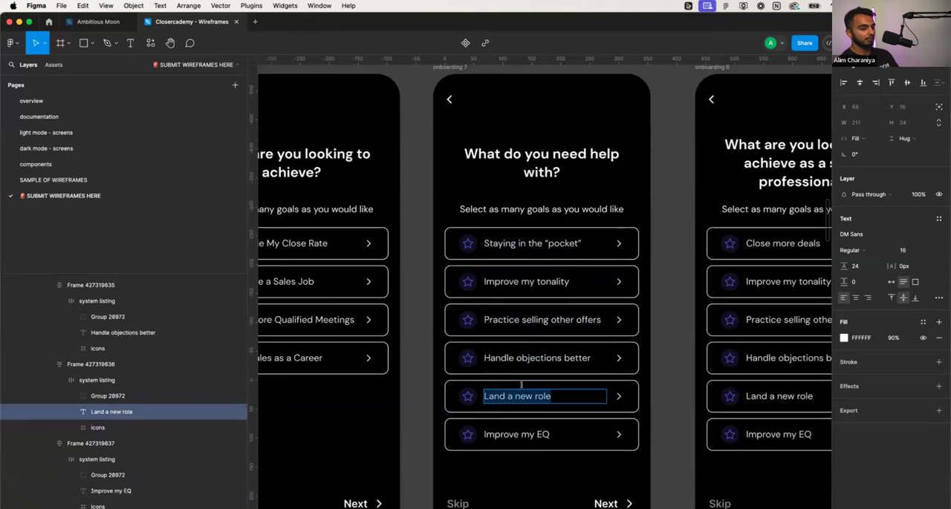
pyautogui.press('Escape')
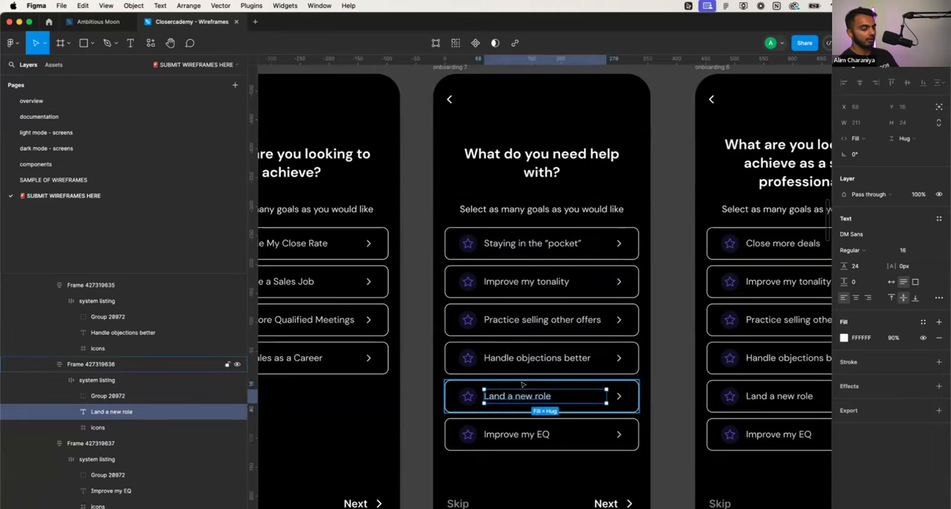
pyautogui.press('Escape')
pyautogui.press('Delete')
pyautogui.click(520, 410)
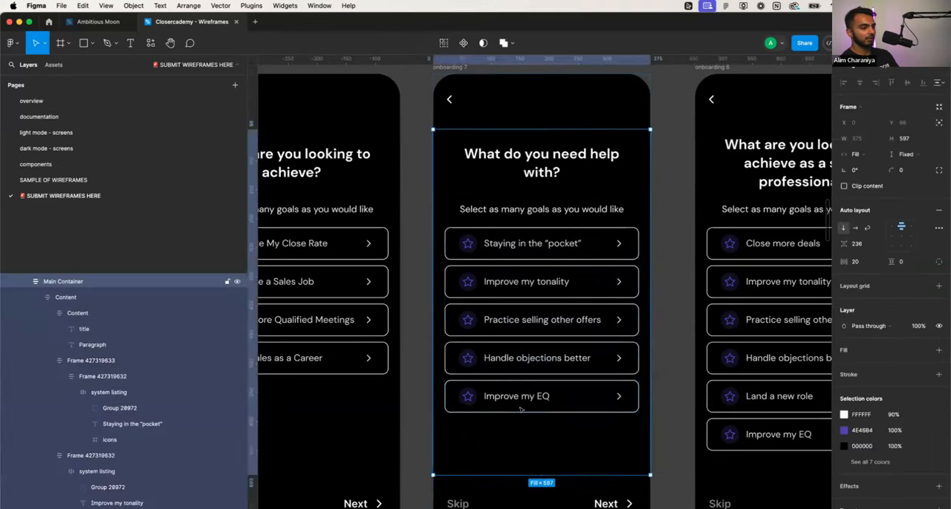
# - Reduce the height of the title and subtitle block on the onboarding 7 screen to 151
pyautogui.scroll(-5, 520, 409)
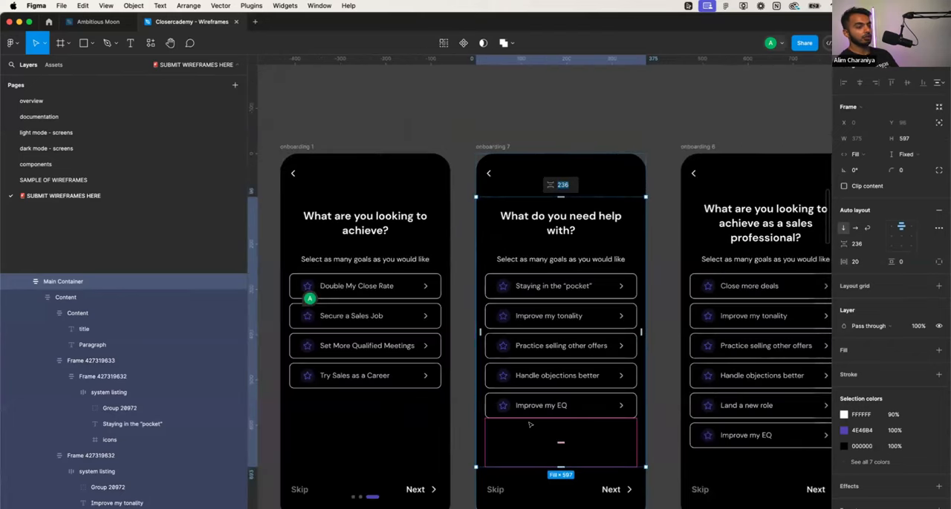
pyautogui.scroll(5, 530, 424)
pyautogui.scroll(-3, 596, 192)
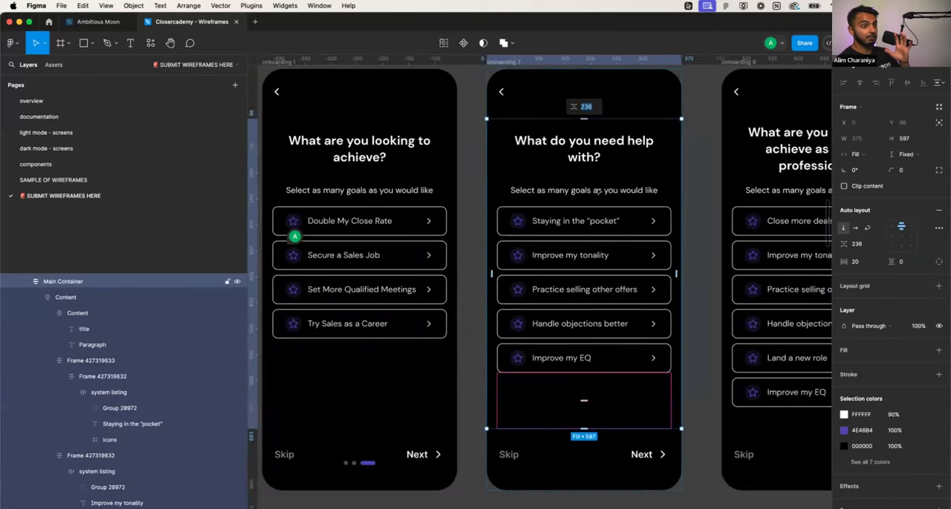
pyautogui.click(594, 181)
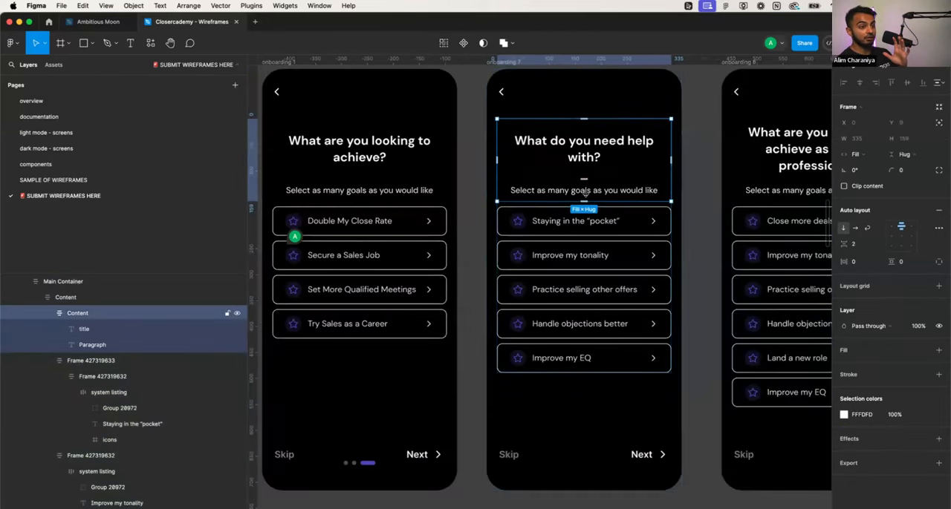
pyautogui.moveTo(584, 201); pyautogui.dragTo(584, 197)
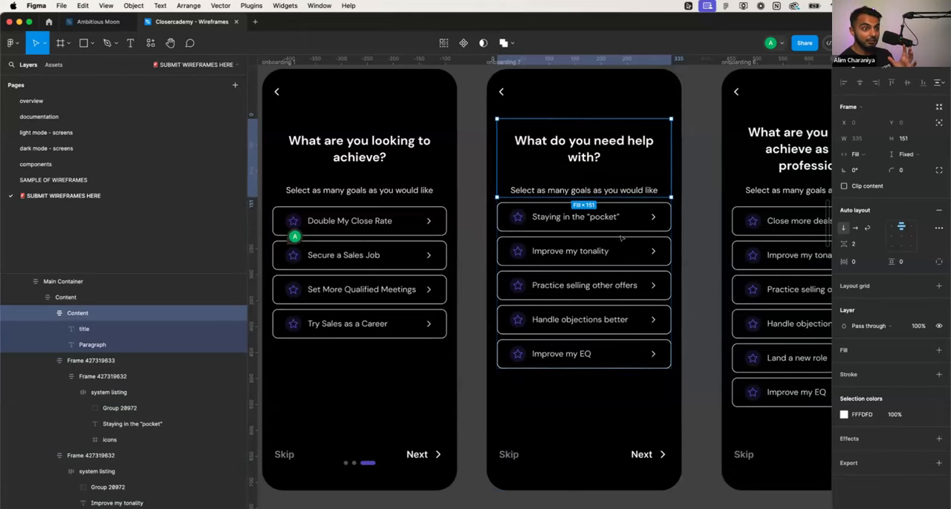
# - Review each option row on the onboarding 7 screen, from the first option down to "Improve my EQ"
pyautogui.click(613, 224)
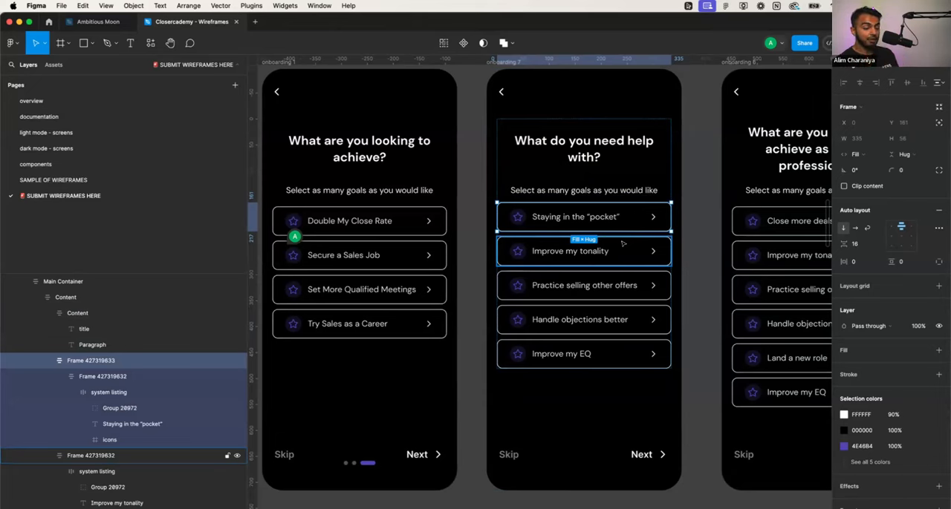
pyautogui.click(617, 217)
pyautogui.click(617, 217)
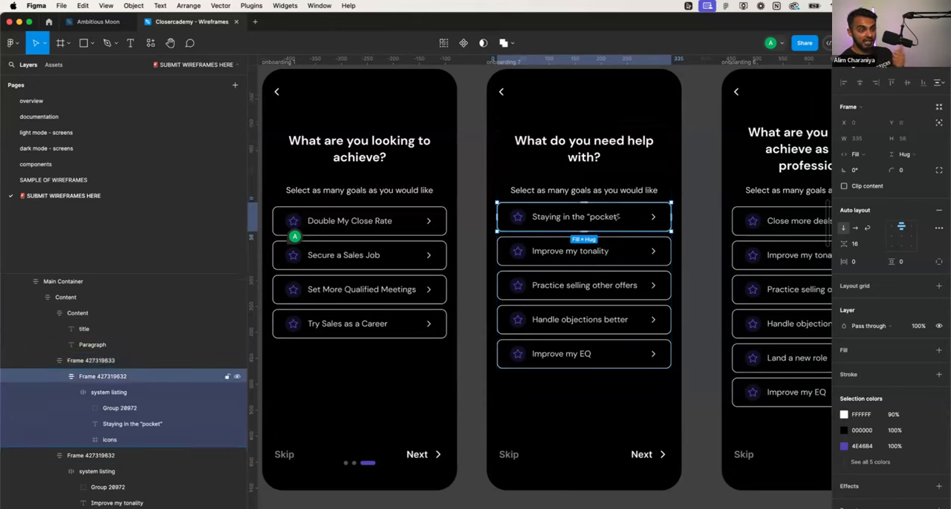
pyautogui.click(598, 251)
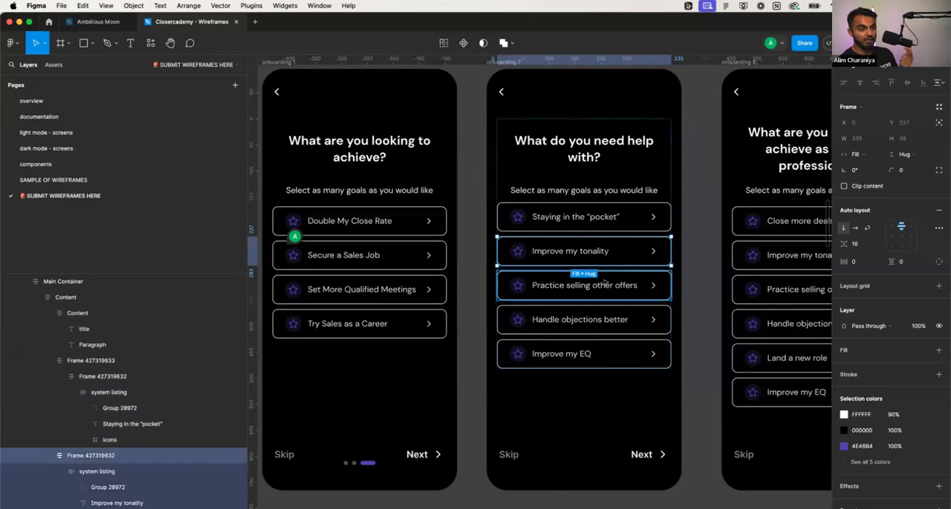
pyautogui.click(605, 284)
pyautogui.click(607, 317)
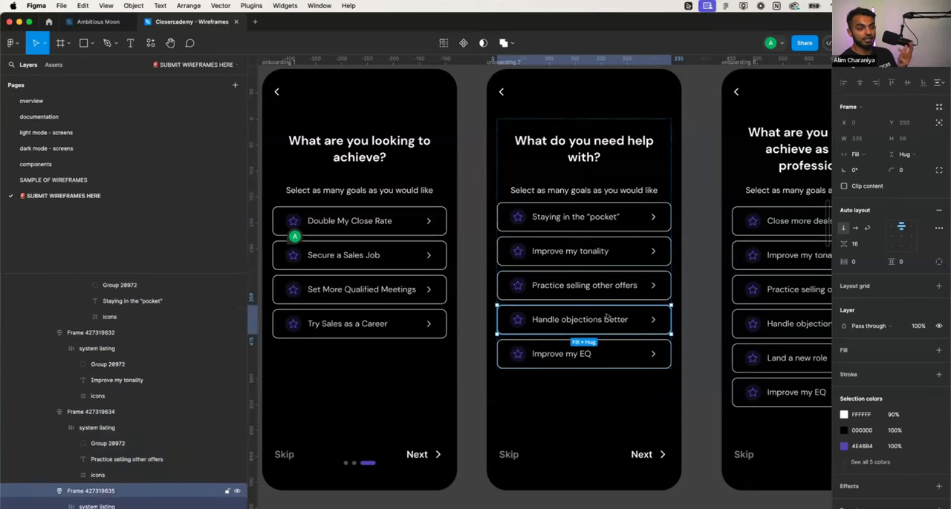
pyautogui.click(602, 348)
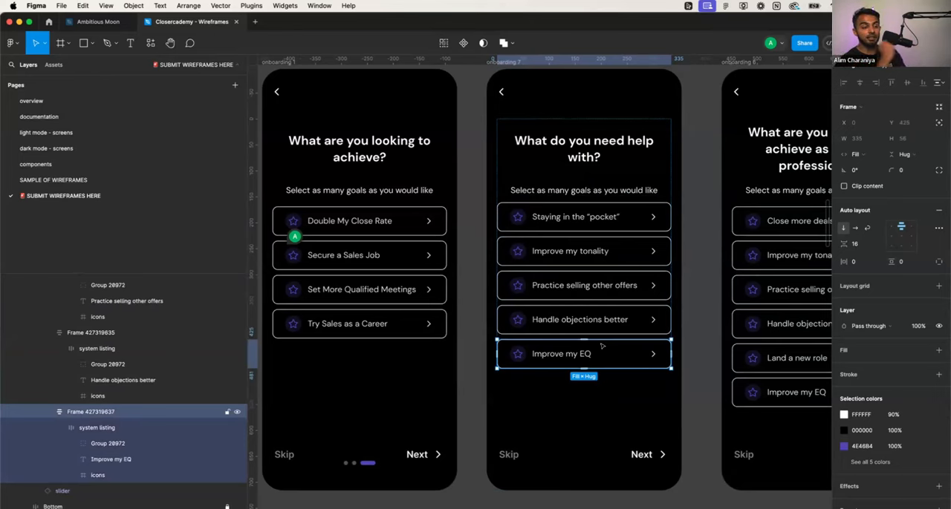
pyautogui.doubleClick(600, 250)
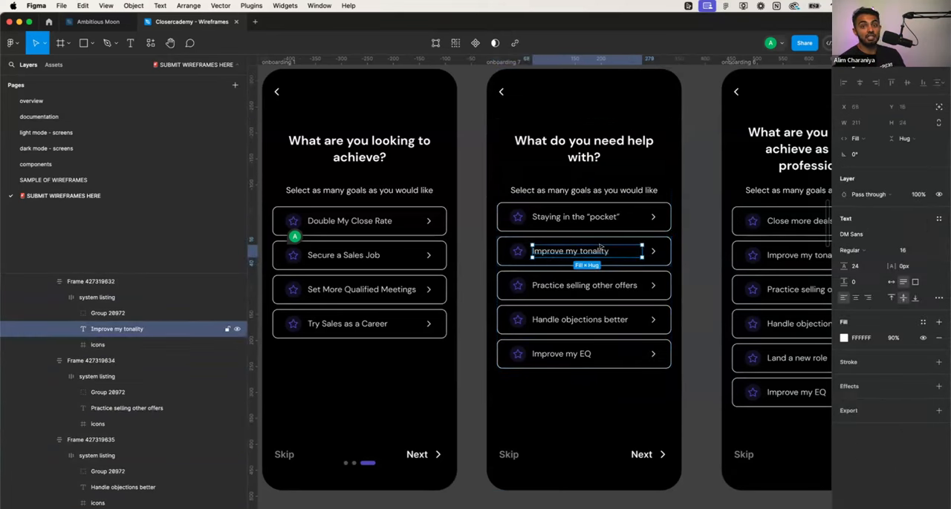
pyautogui.click(590, 290)
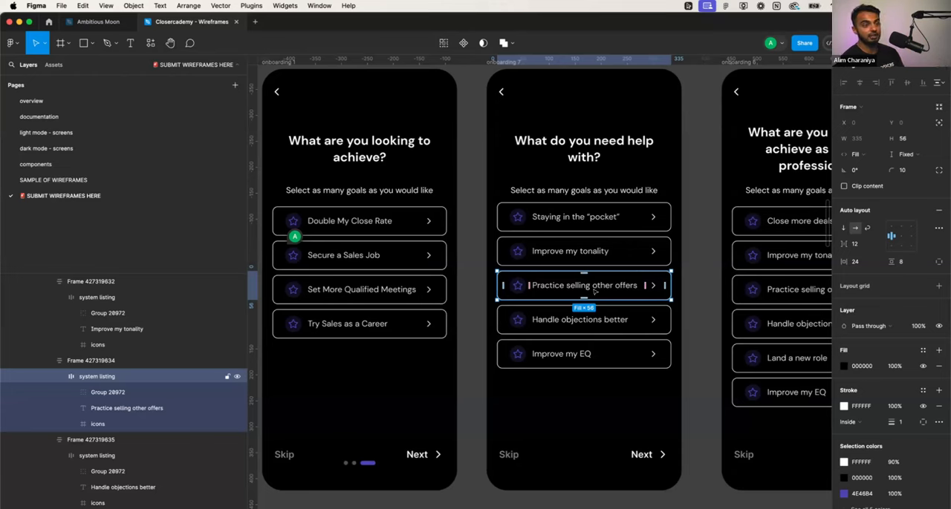
pyautogui.click(704, 300)
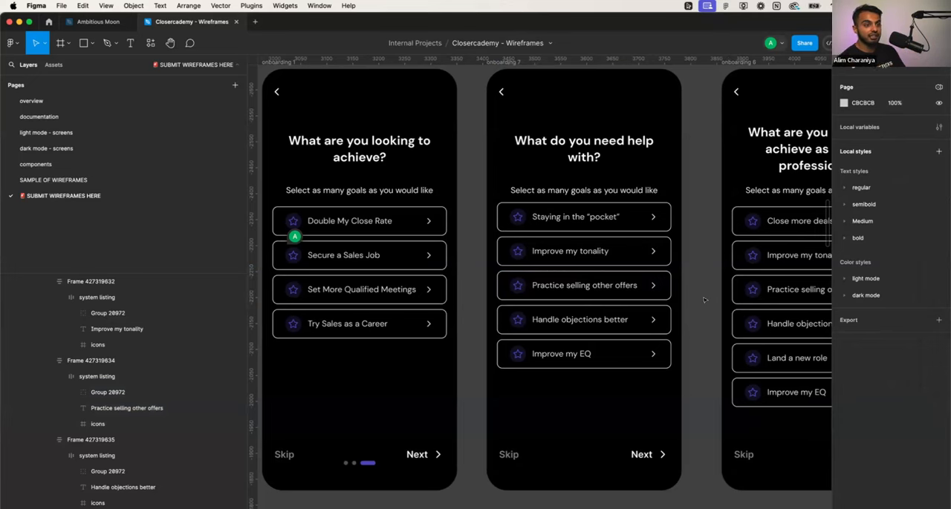
# - Open the onboarding 6 title text and compare that screen's content with the other two onboarding question screens
pyautogui.hscroll(5, 702, 300)
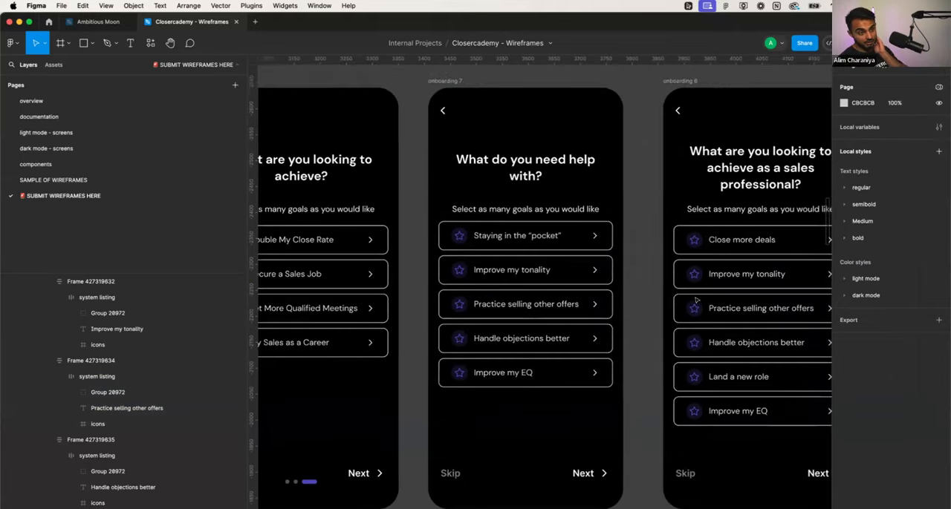
pyautogui.scroll(-5, 697, 299)
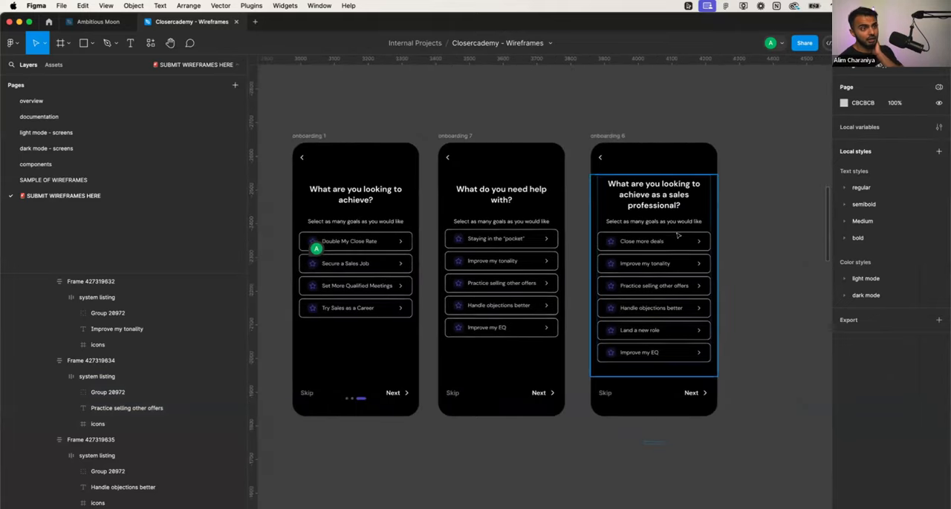
pyautogui.click(669, 199)
pyautogui.click(668, 198)
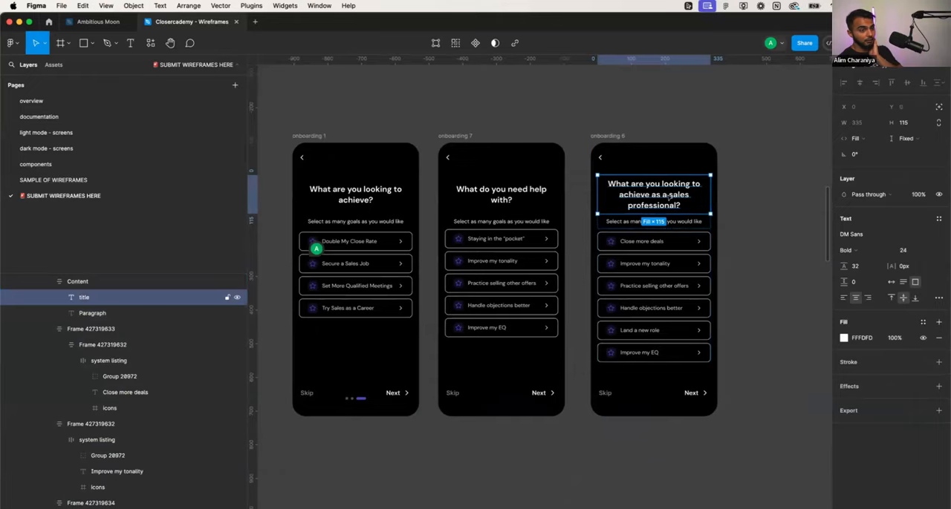
pyautogui.scroll(-5, 668, 196)
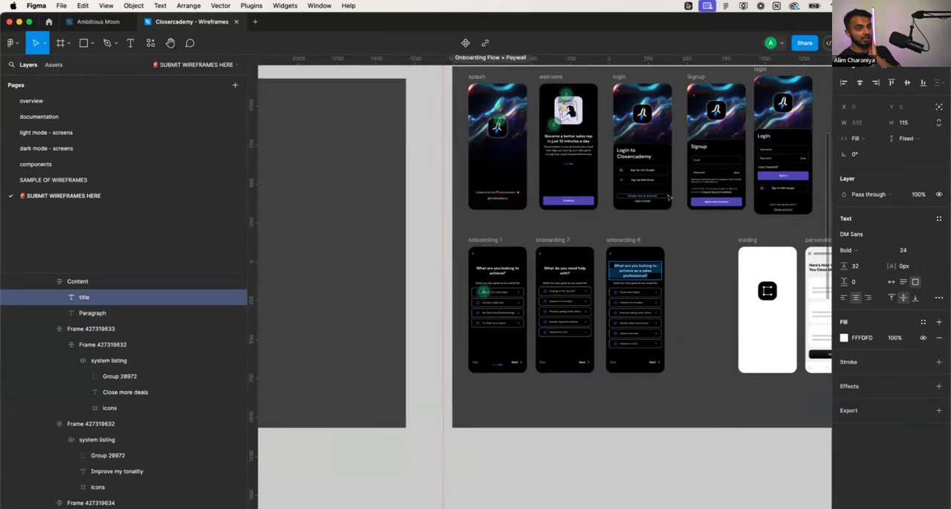
pyautogui.scroll(6, 616, 264)
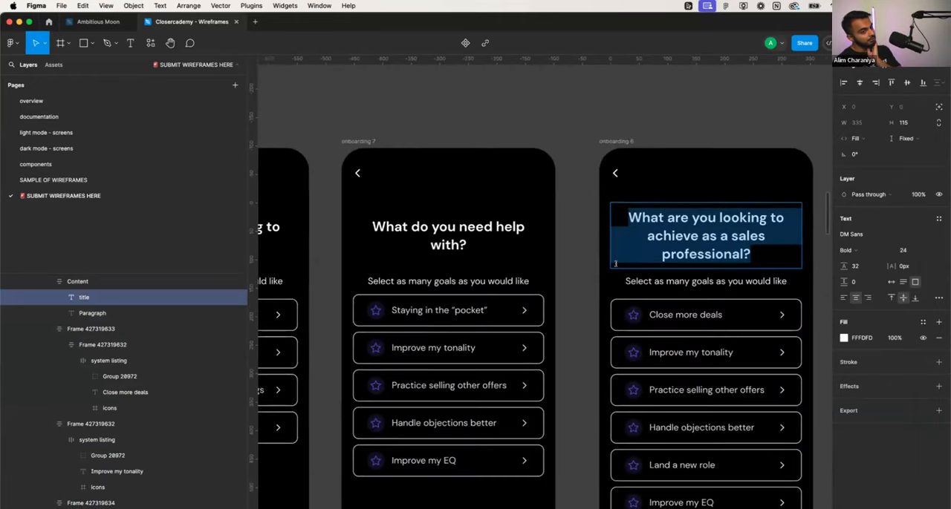
pyautogui.scroll(-3, 615, 264)
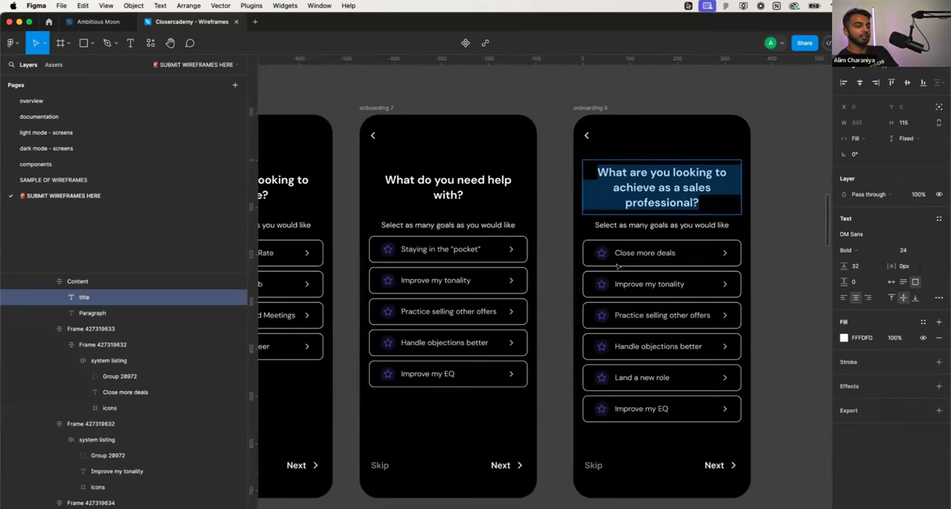
pyautogui.scroll(-3, 616, 265)
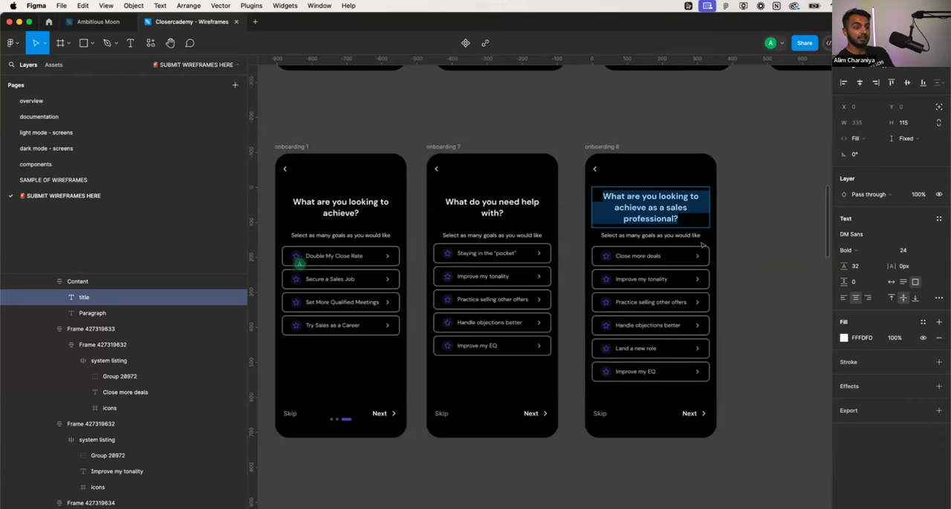
pyautogui.click(691, 238)
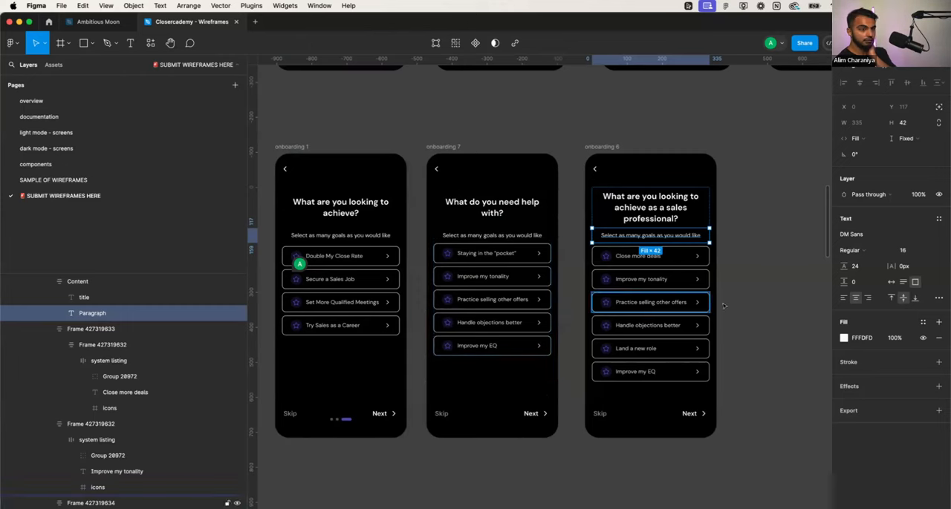
# - Examine the titles, subtitles and option lists of the onboarding 1, 7 and 6 screens side by side
pyautogui.click(768, 299)
pyautogui.hscroll(3, 750, 315)
pyautogui.hscroll(-4, 746, 323)
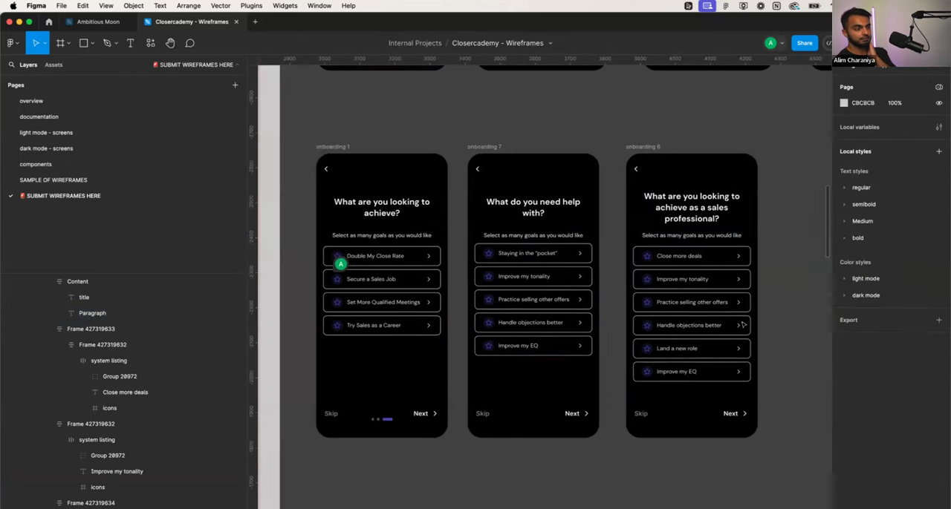
pyautogui.scroll(2, 743, 326)
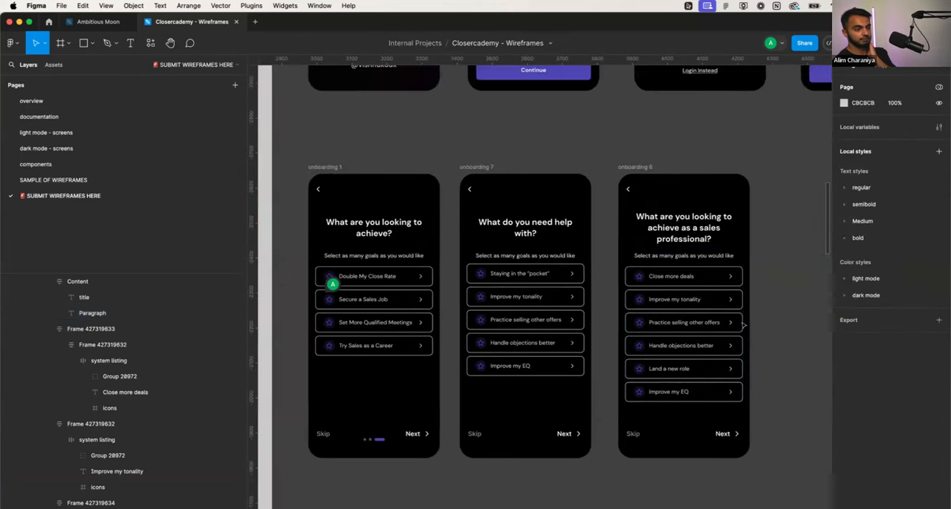
pyautogui.hscroll(3, 743, 325)
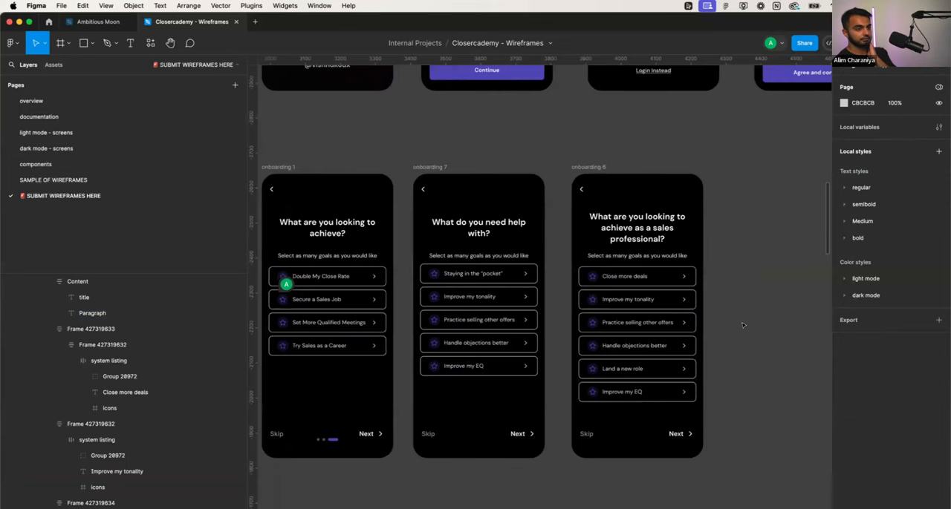
pyautogui.hscroll(1, 741, 325)
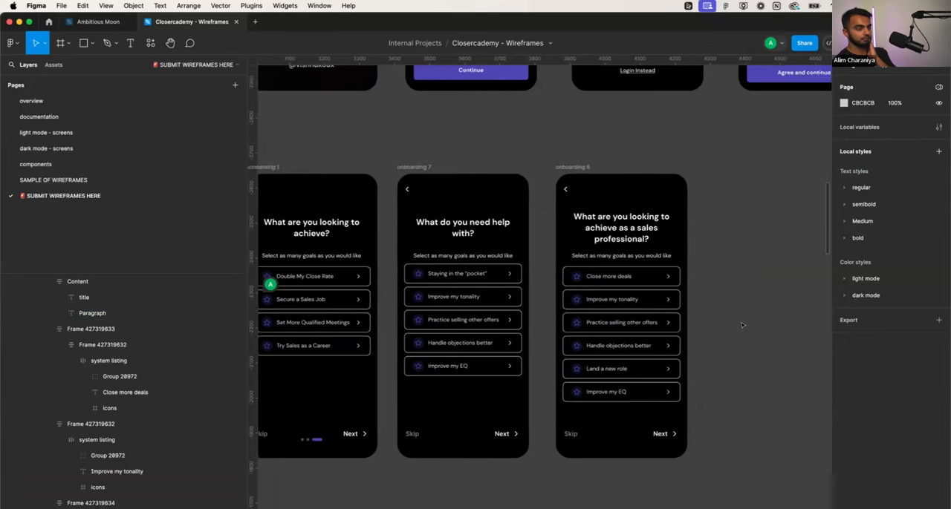
pyautogui.hscroll(-1, 741, 325)
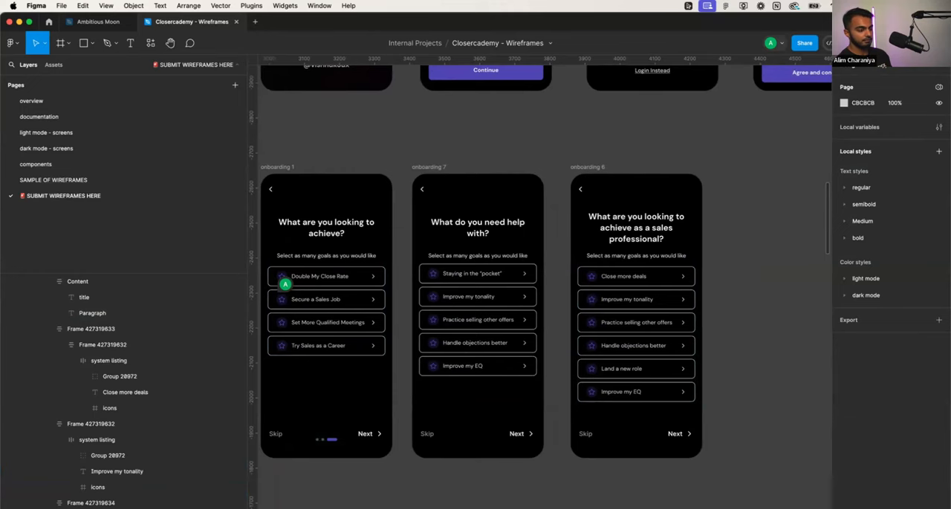
pyautogui.hscroll(-3, 776, 326)
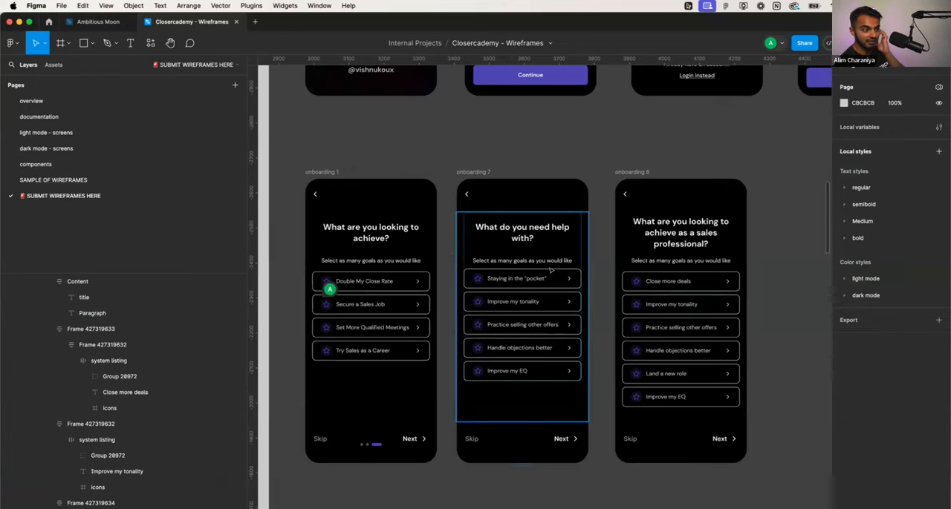
# - Change the onboarding 1 screen's subtitle to "Select the most important goal"
pyautogui.scroll(5, 416, 258)
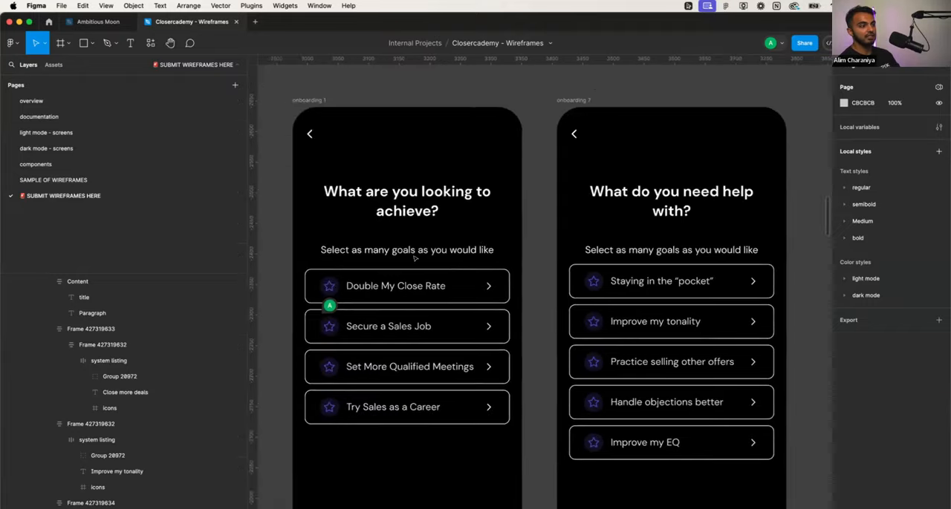
pyautogui.click(453, 243)
pyautogui.doubleClick(454, 243)
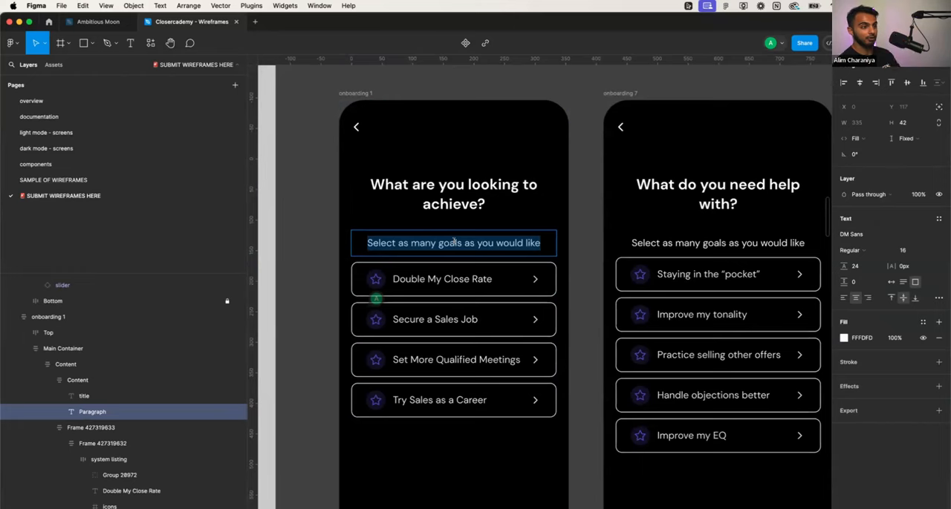
pyautogui.write('Select the mo')
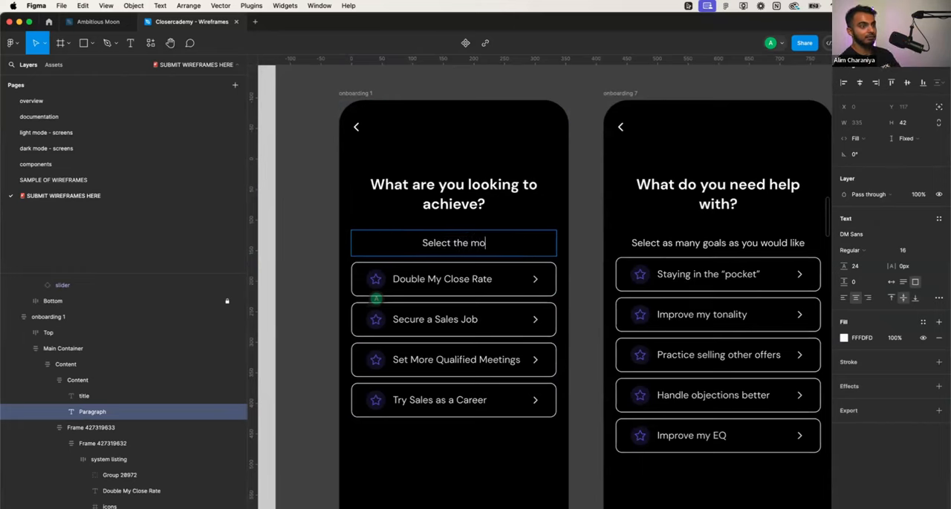
pyautogui.write('st important goal')
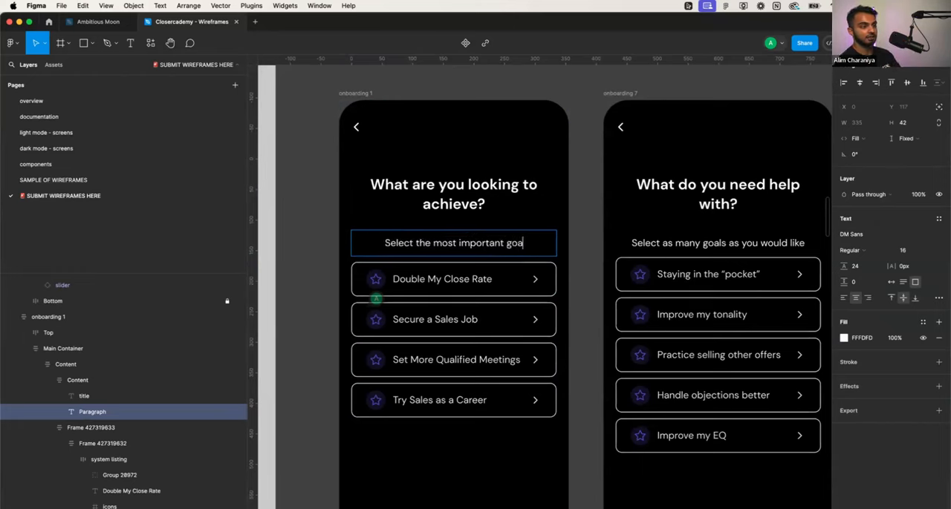
# - Change the onboarding 7 screen's subtitle to "Select your biggest struggle"
pyautogui.doubleClick(707, 234)
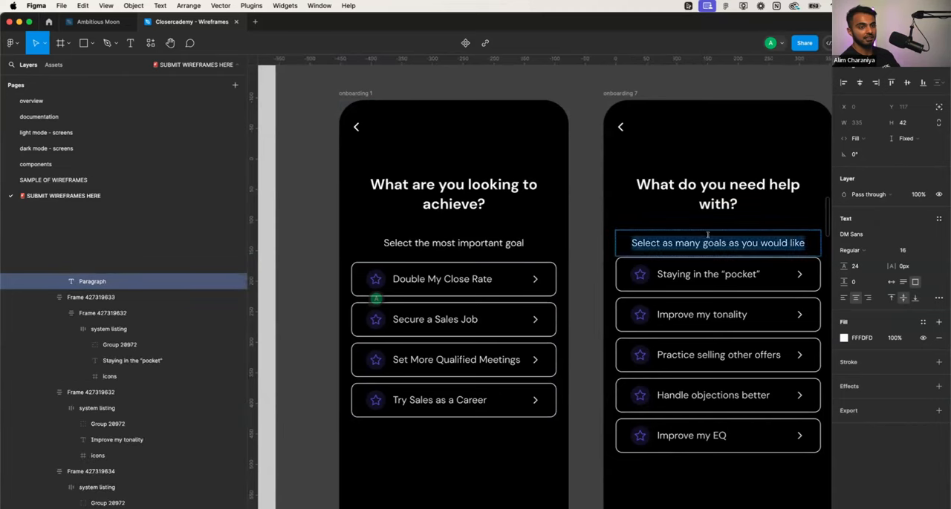
pyautogui.write('Select your b')
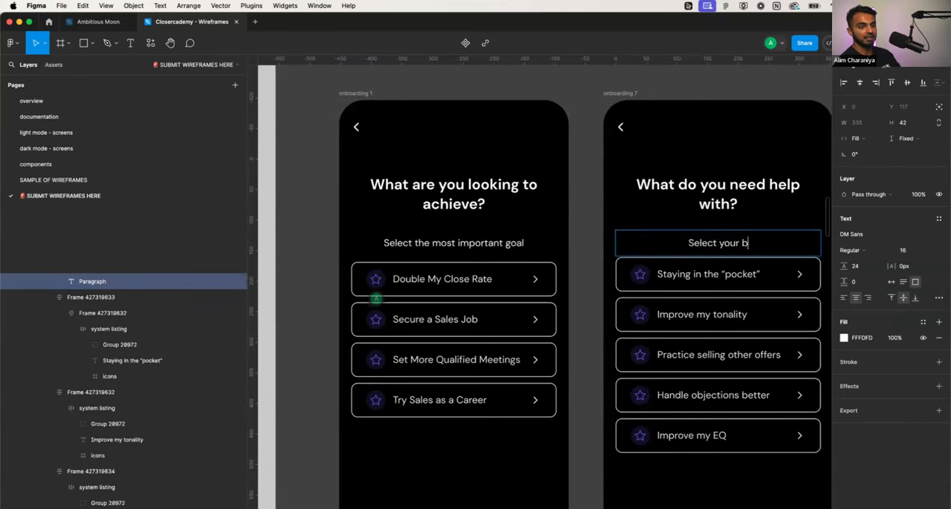
pyautogui.write('iggest stuggle')
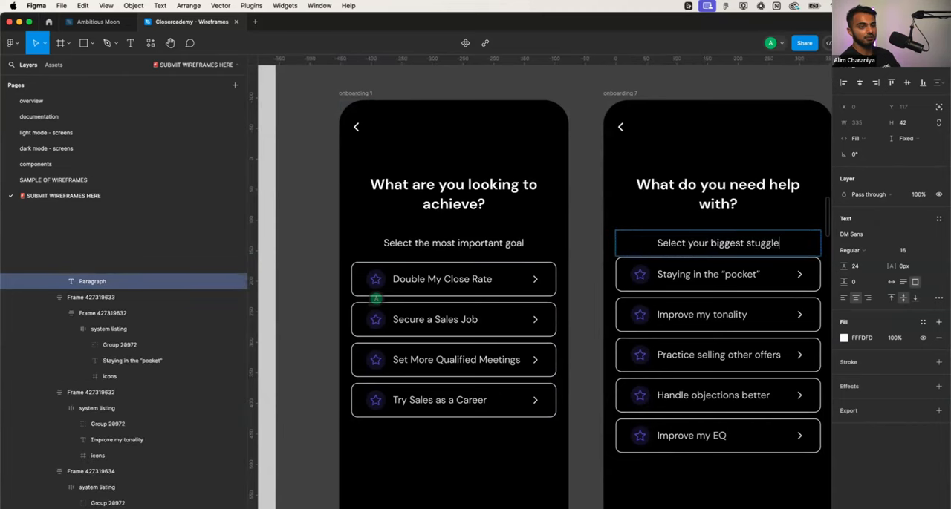
pyautogui.press('BackSpace')
pyautogui.press('BackSpace')
pyautogui.press('BackSpace')
pyautogui.press('BackSpace')
pyautogui.press('BackSpace')
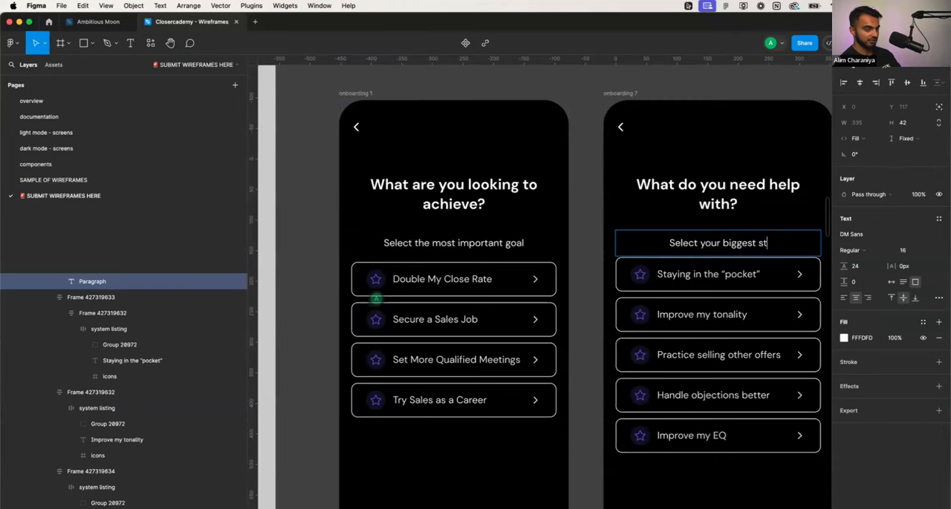
pyautogui.write('ruggle')
pyautogui.hscroll(10, 544, 289)
pyautogui.scroll(-3, 545, 289)
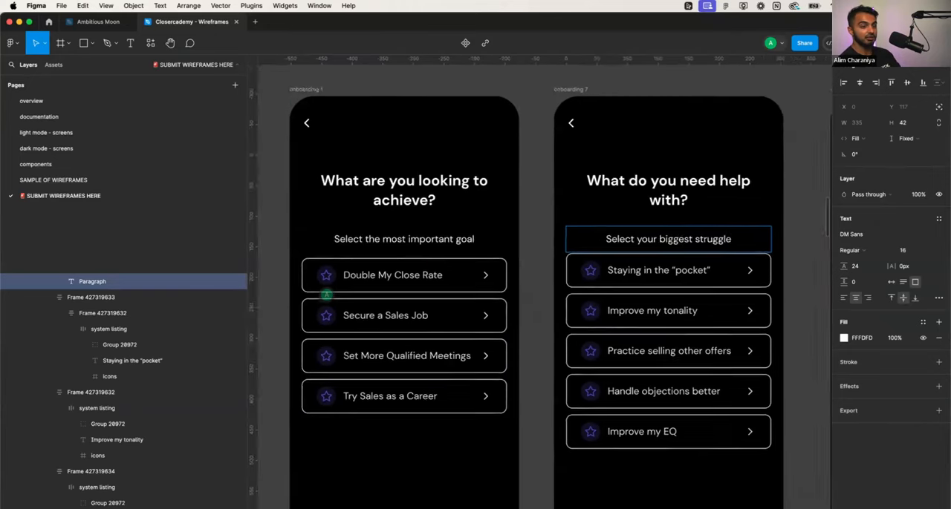
pyautogui.press('Escape')
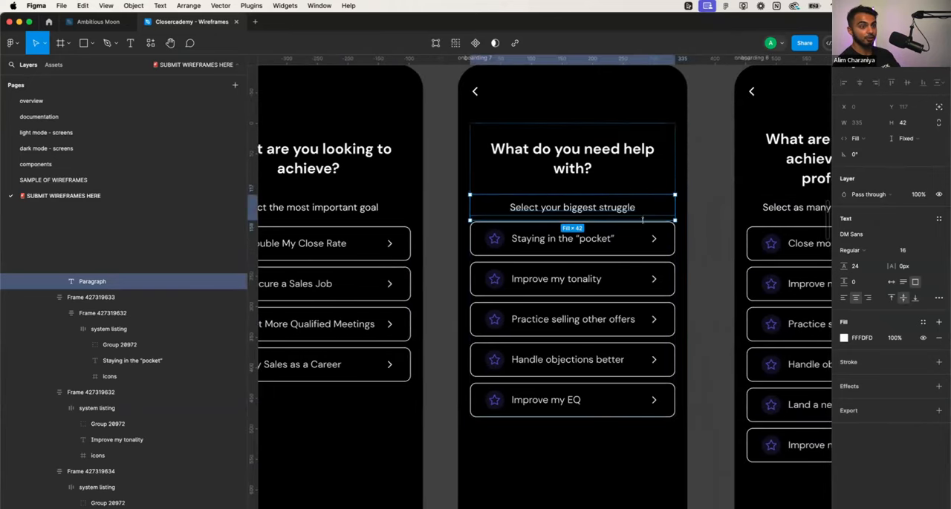
# - Increase the height of the title and subtitle block on the onboarding 7 screen to move its option list lower
pyautogui.click(667, 236)
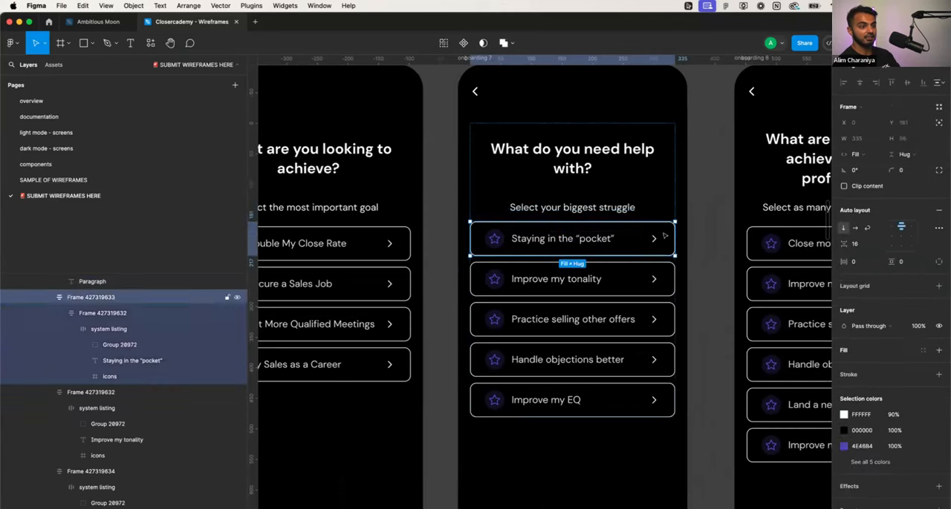
pyautogui.click(635, 214)
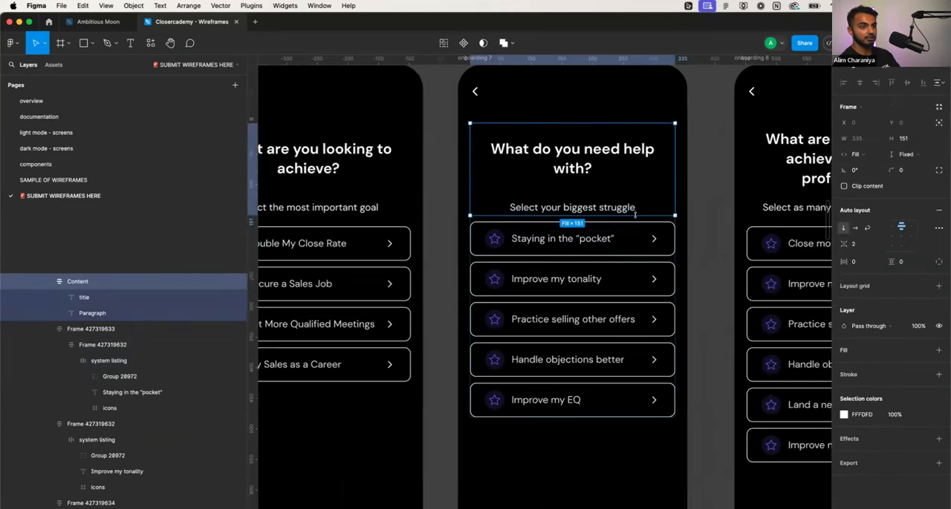
pyautogui.moveTo(635, 218); pyautogui.dragTo(635, 239)
pyautogui.click(709, 251)
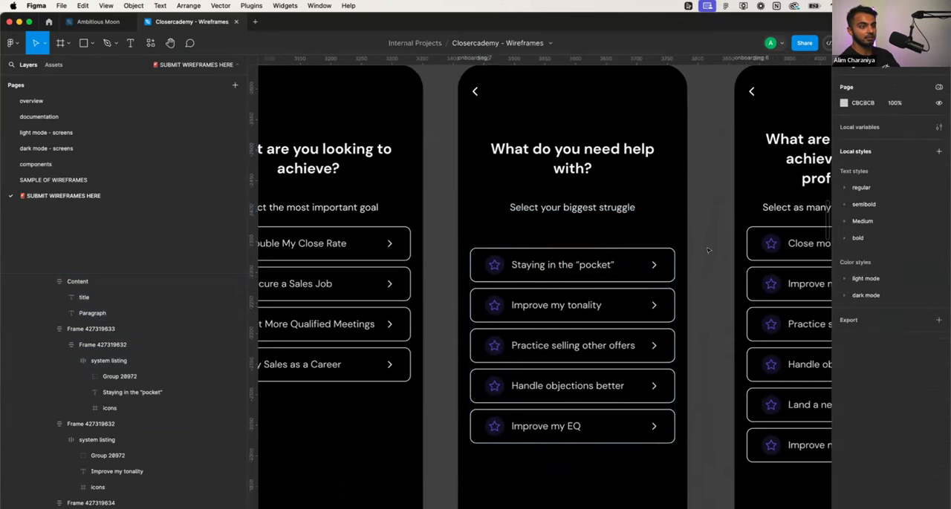
pyautogui.scroll(-3, 709, 250)
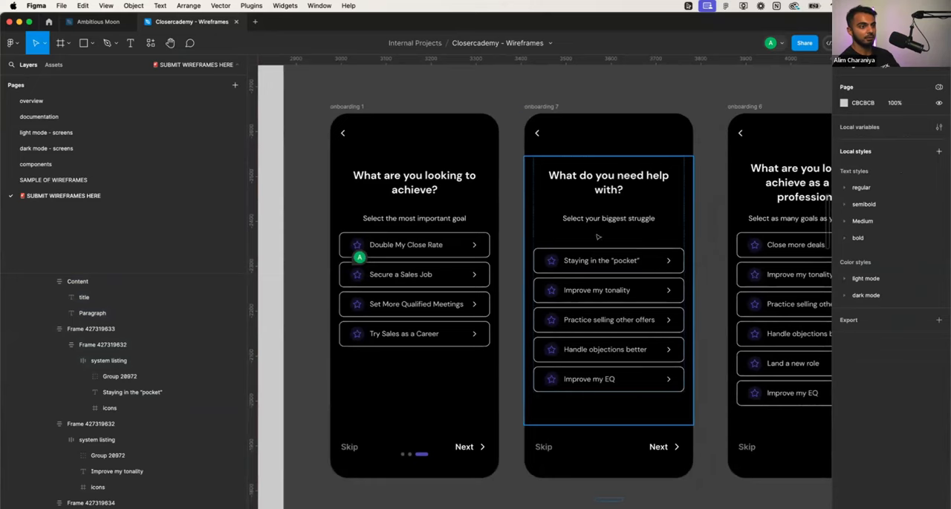
# - Replace the onboarding 6 screen's title with "Awesome," followed by the sample user's first name and an exclamation mark
pyautogui.hscroll(2, 719, 241)
pyautogui.hscroll(2, 719, 241)
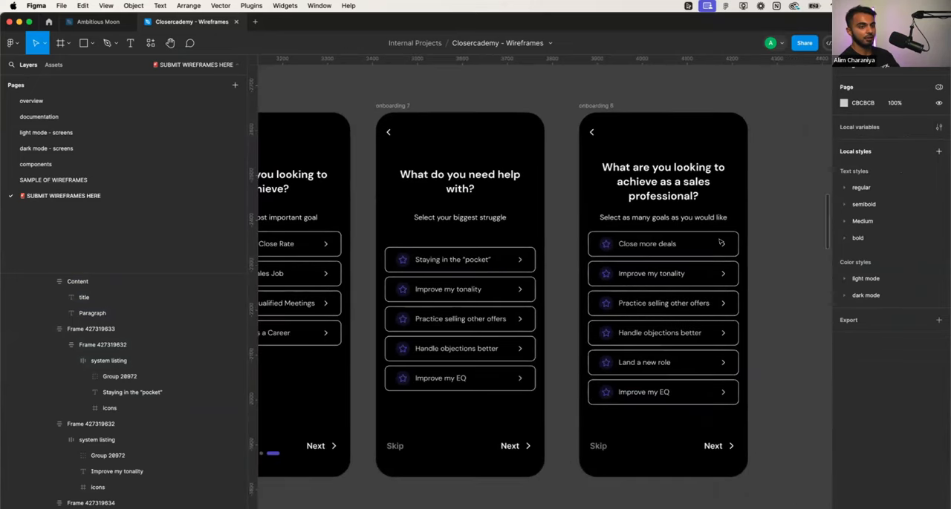
pyautogui.scroll(-2, 719, 241)
pyautogui.click(486, 229)
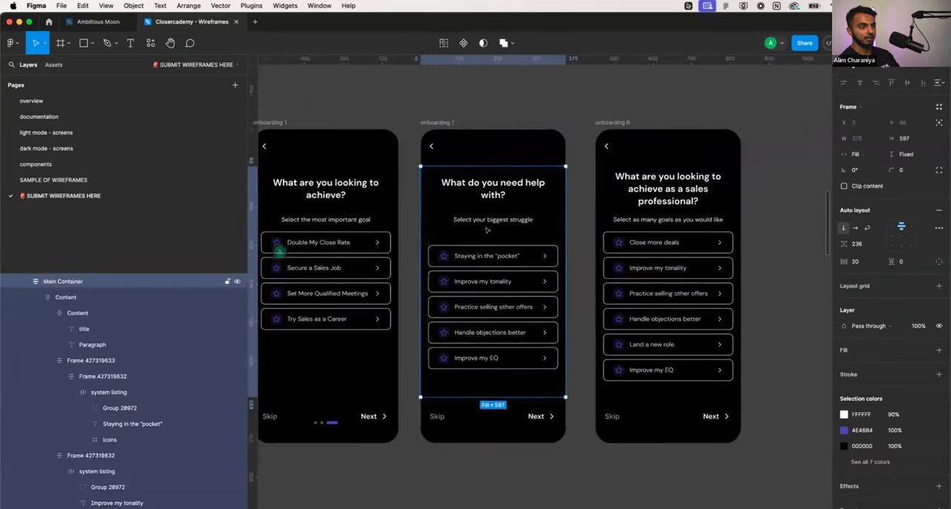
pyautogui.click(680, 190)
pyautogui.doubleClick(680, 190)
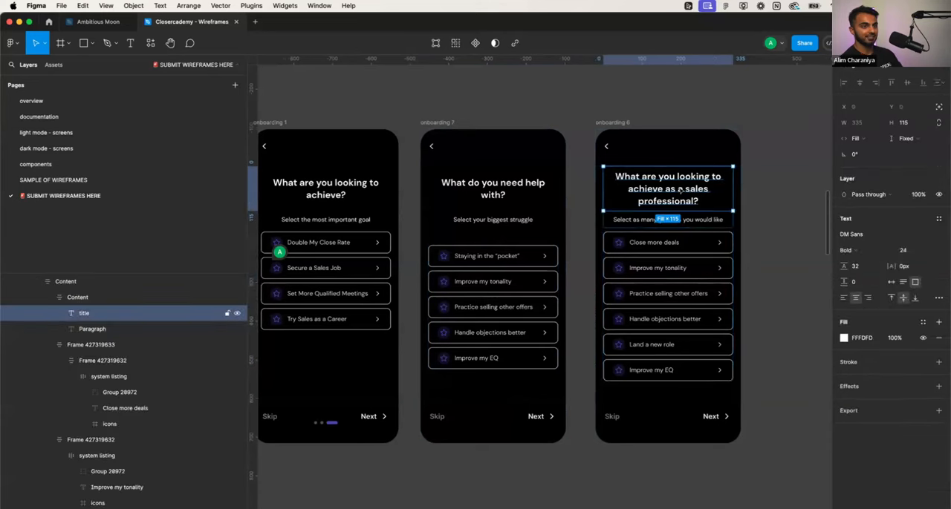
pyautogui.doubleClick(679, 189)
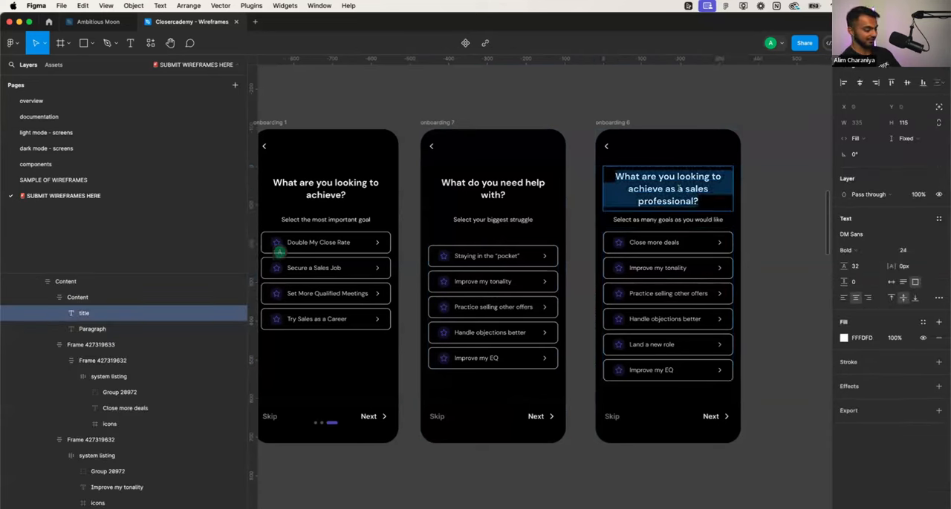
pyautogui.write('Awesome,')
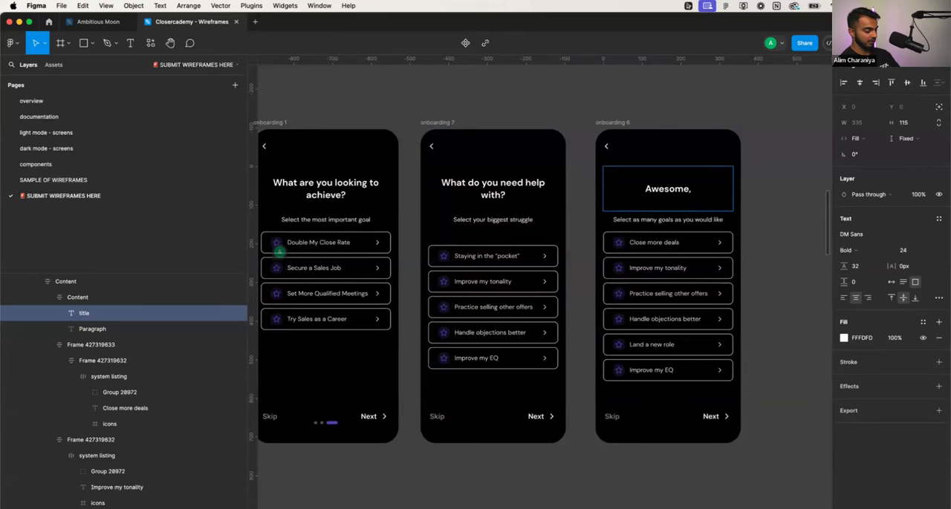
pyautogui.write(' Sandro!')
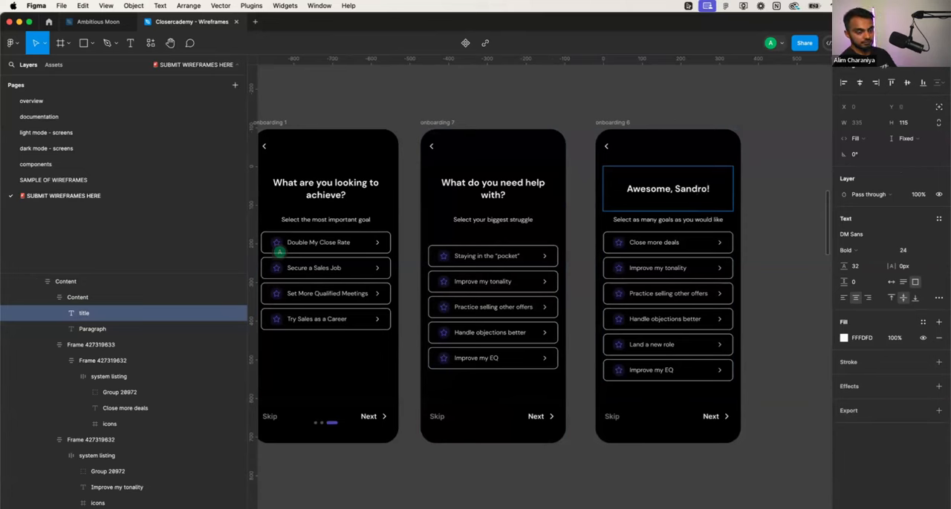
pyautogui.press('Return')
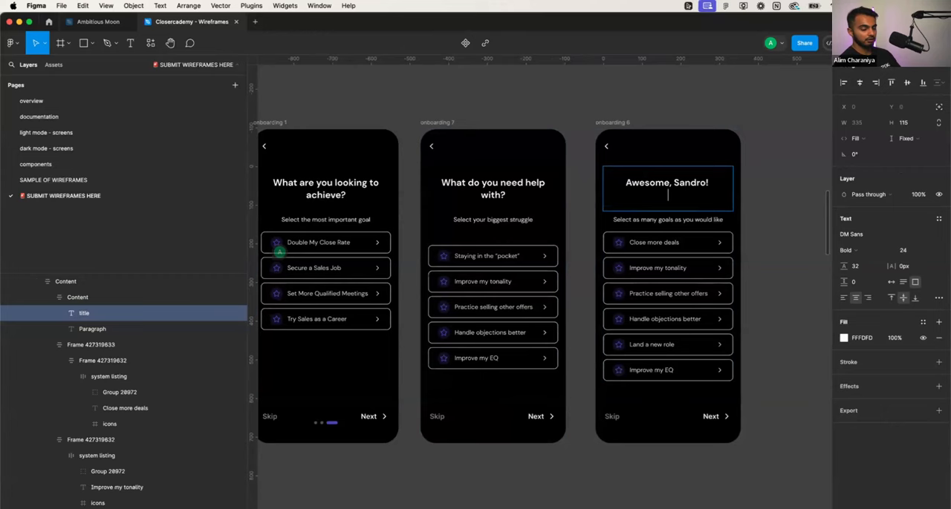
pyautogui.press('BackSpace')
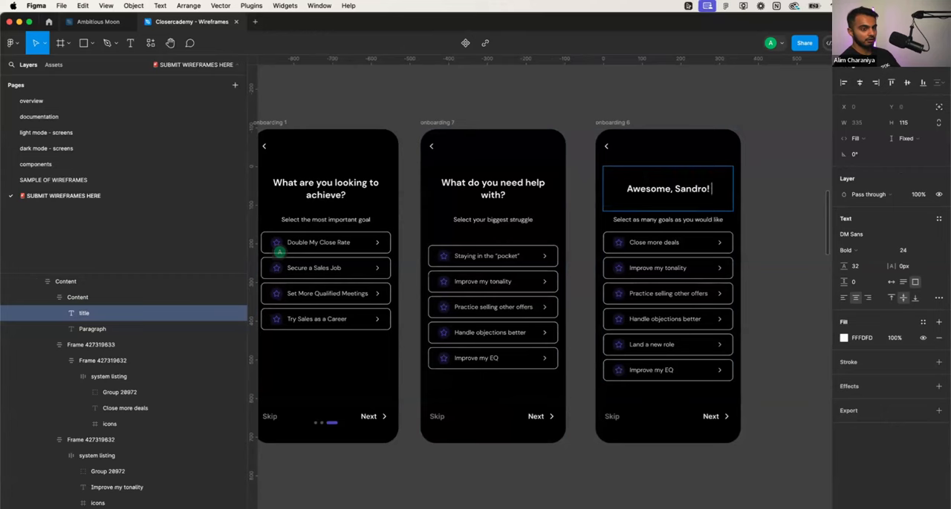
pyautogui.press('Return')
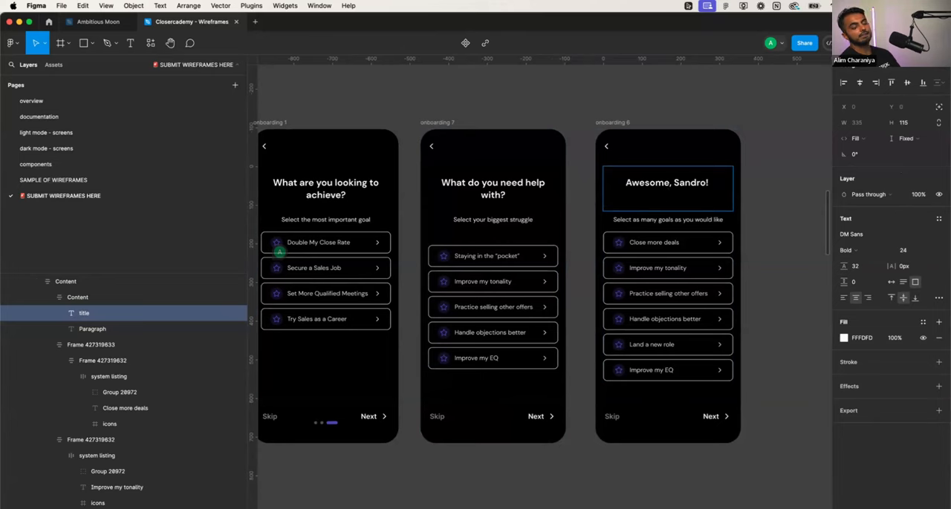
pyautogui.press('BackSpace')
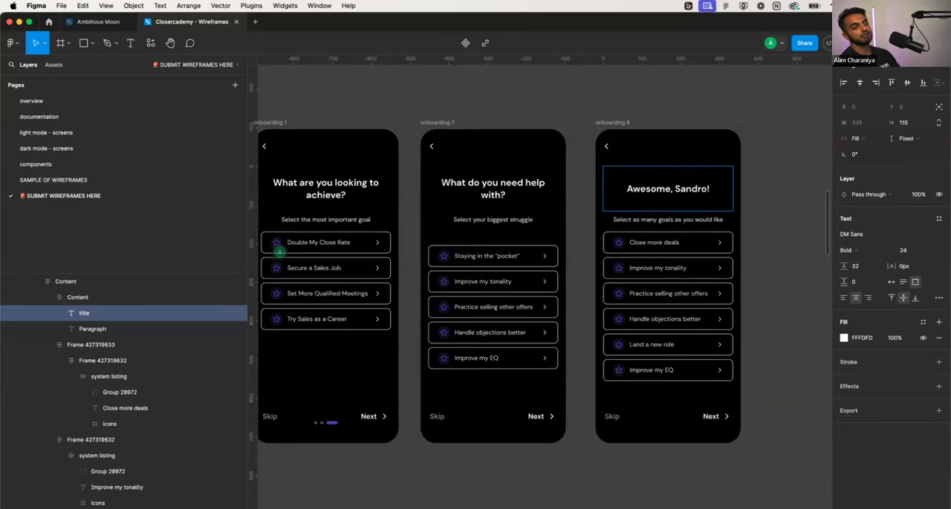
pyautogui.press('Return')
pyautogui.press('BackSpace')
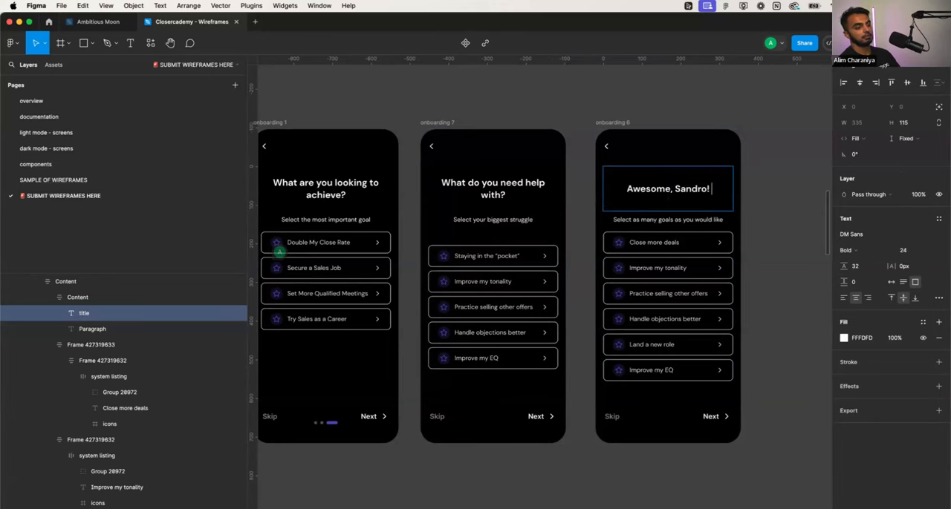
pyautogui.press('Escape')
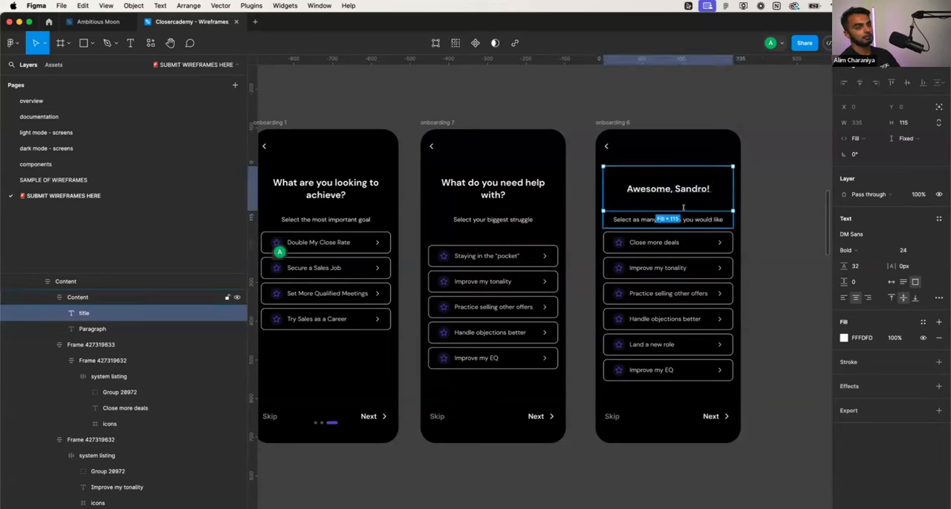
# - Increase the onboarding 6 title box's height to 143 and start a second line below the greeting
pyautogui.moveTo(685, 203)
pyautogui.mouseDown()
pyautogui.moveTo(686, 189)
pyautogui.moveTo(686, 221)
pyautogui.mouseUp()
pyautogui.doubleClick(698, 194)
pyautogui.press('Right')
pyautogui.write('Le')
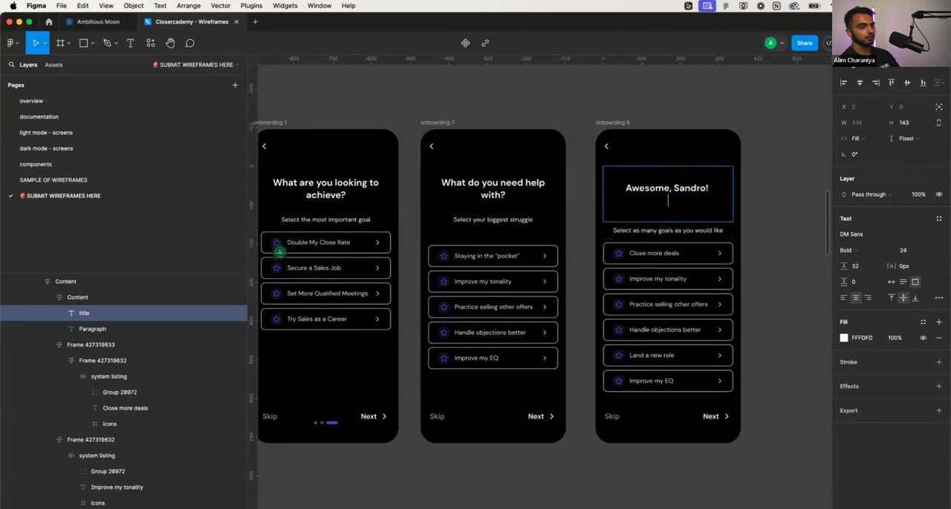
pyautogui.write('t')
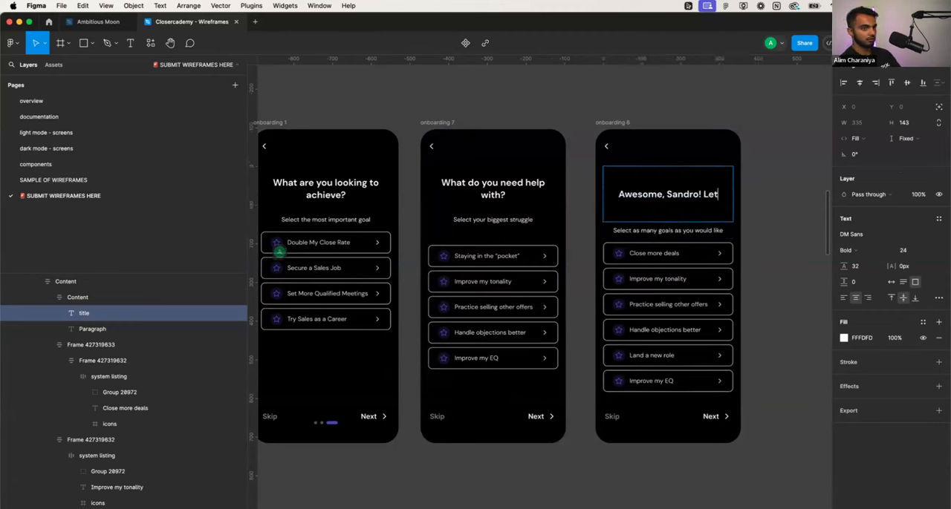
pyautogui.write("'s Pra")
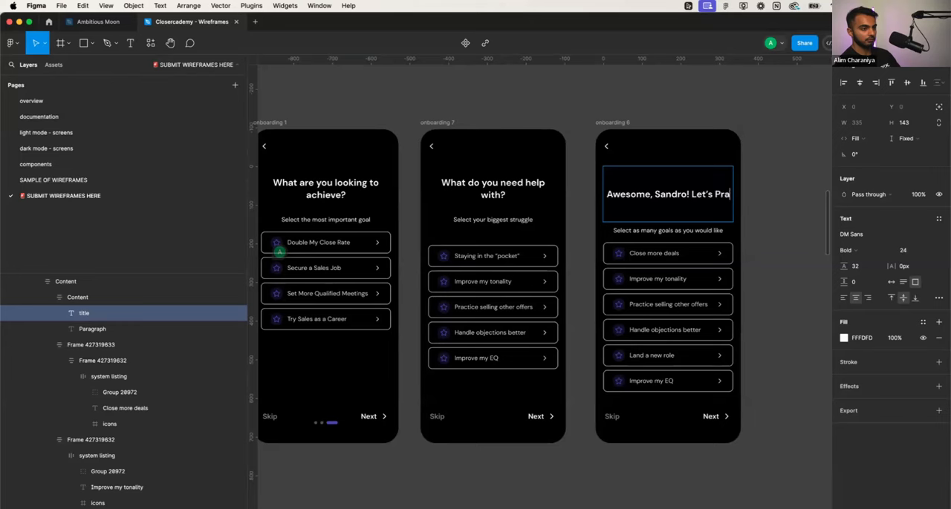
pyautogui.press('BackSpace')
pyautogui.press('BackSpace')
pyautogui.press('BackSpace')
pyautogui.press('BackSpace')
pyautogui.press('BackSpace')
pyautogui.press('BackSpace')
pyautogui.press('BackSpace')
pyautogui.press('BackSpace')
pyautogui.press('BackSpace')
pyautogui.press('BackSpace')
pyautogui.press('Return')
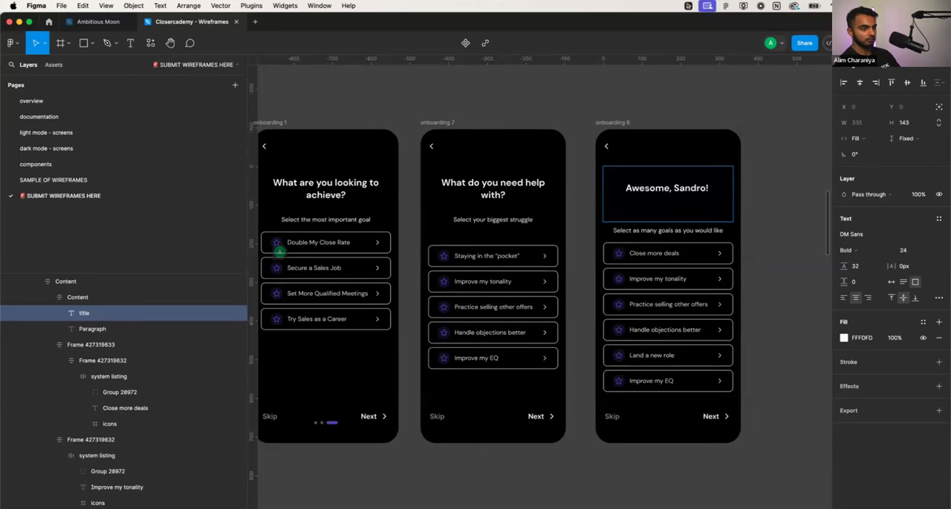
# - Try "Let's quickly practice" as the second line of the onboarding 6 title
pyautogui.write("Let's quickly practice")
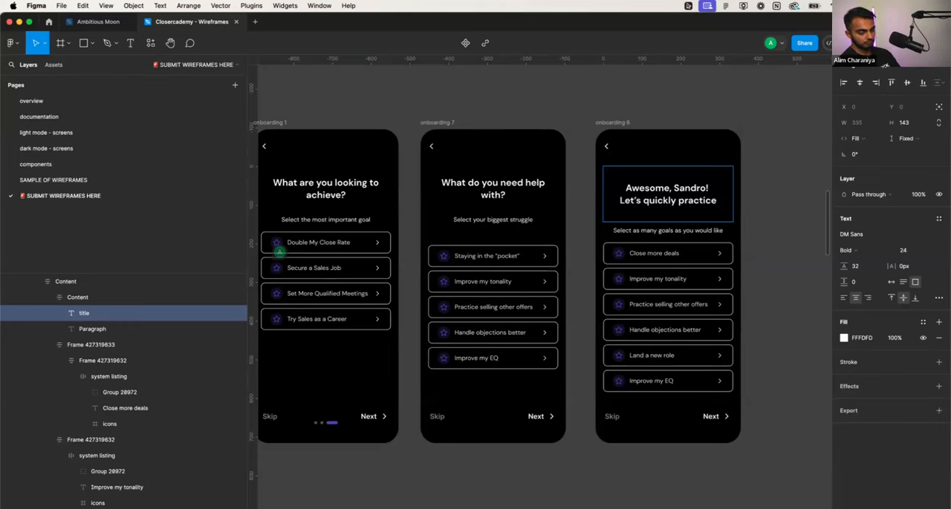
pyautogui.write('you')
pyautogui.press('BackSpace')
pyautogui.press('BackSpace')
pyautogui.press('BackSpace')
pyautogui.hotkey('alt', 'BackSpace')
pyautogui.hotkey('alt', 'BackSpace')
# - Try "Let's get a sense of where you are" as the title's second line, and remove that wording again
pyautogui.write('get a')
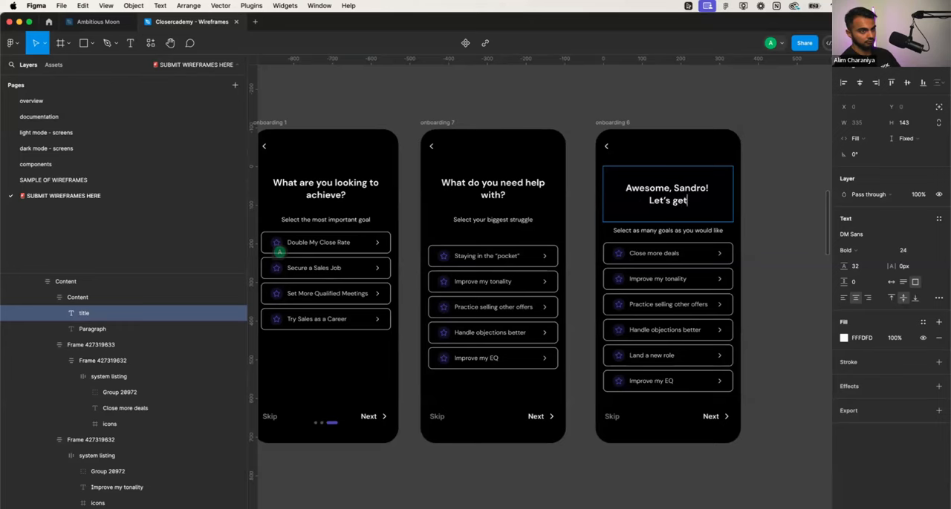
pyautogui.hotkey('alt', 'BackSpace')
pyautogui.hotkey('alt', 'BackSpace')
pyautogui.write('go!')
pyautogui.press('BackSpace')
pyautogui.press('BackSpace')
pyautogui.press('BackSpace')
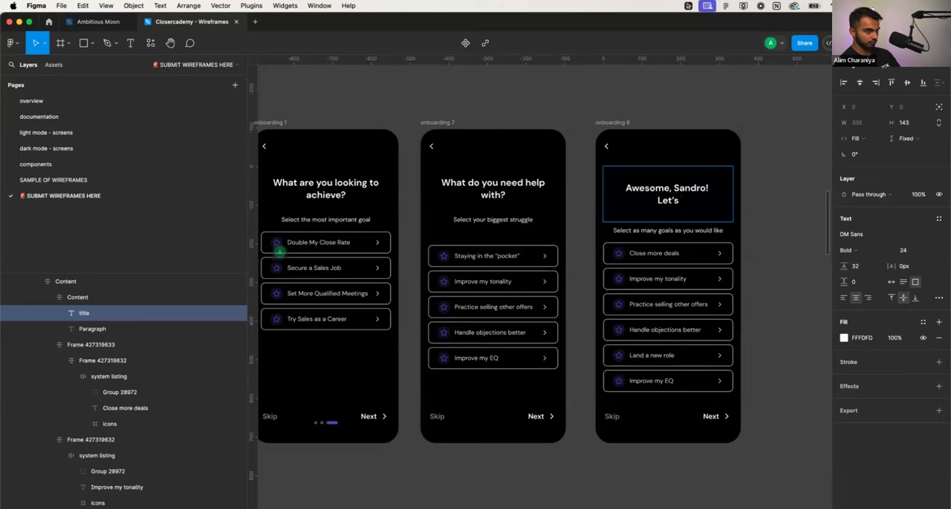
pyautogui.write('get a sense of w')
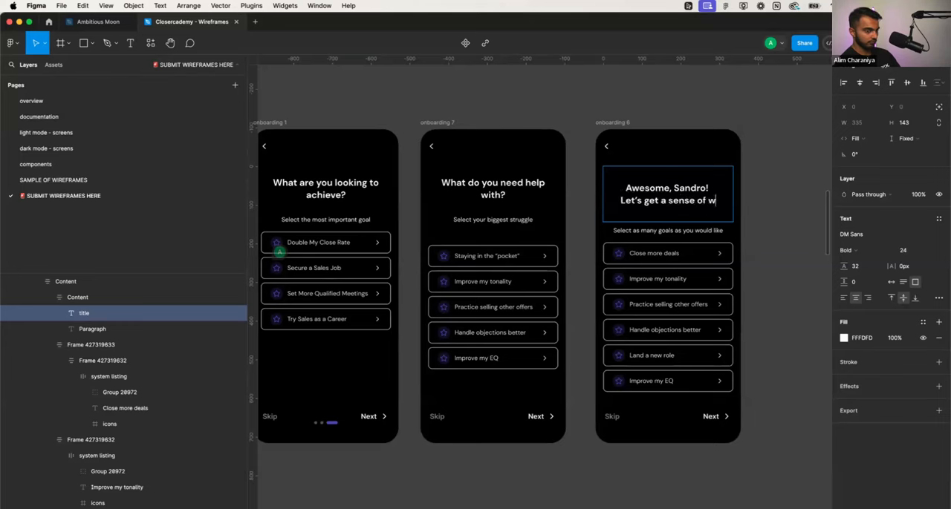
pyautogui.write('here you are')
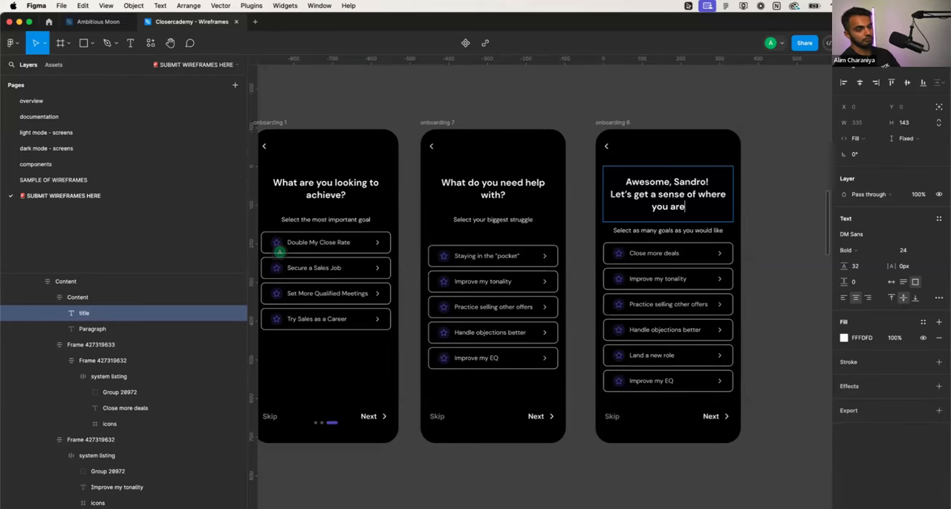
pyautogui.hotkey('alt', 'BackSpace')
pyautogui.hotkey('alt', 'BackSpace')
pyautogui.hotkey('alt', 'BackSpace')
pyautogui.hotkey('alt', 'BackSpace')
pyautogui.hotkey('alt', 'BackSpace')
pyautogui.hotkey('alt', 'BackSpace')
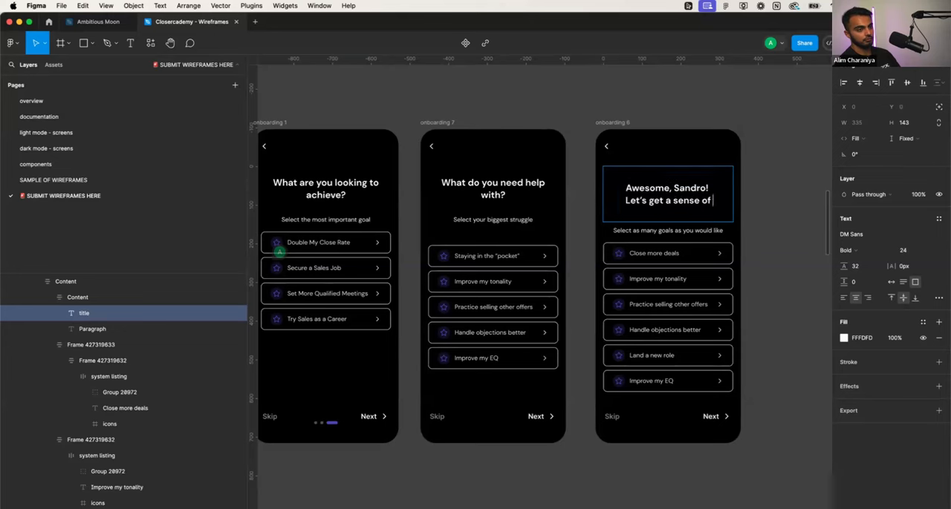
pyautogui.press('BackSpace')
pyautogui.press('BackSpace')
pyautogui.press('BackSpace')
pyautogui.press('BackSpace')
pyautogui.press('BackSpace')
pyautogui.press('BackSpace')
pyautogui.press('BackSpace')
pyautogui.press('BackSpace')
pyautogui.press('BackSpace')
pyautogui.press('BackSpace')
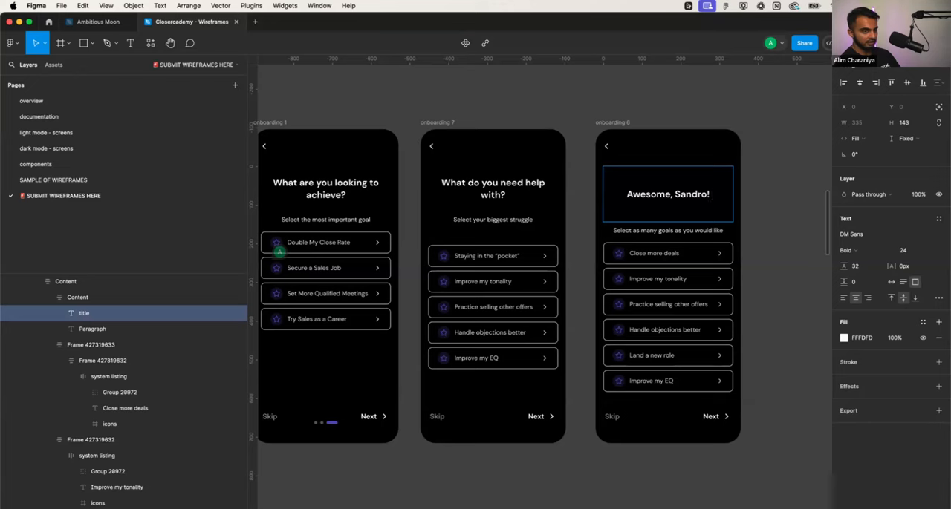
# - Add "Let's try a quick exercise." on its own line below the greeting in the onboarding 6 title
pyautogui.write("Let's ")
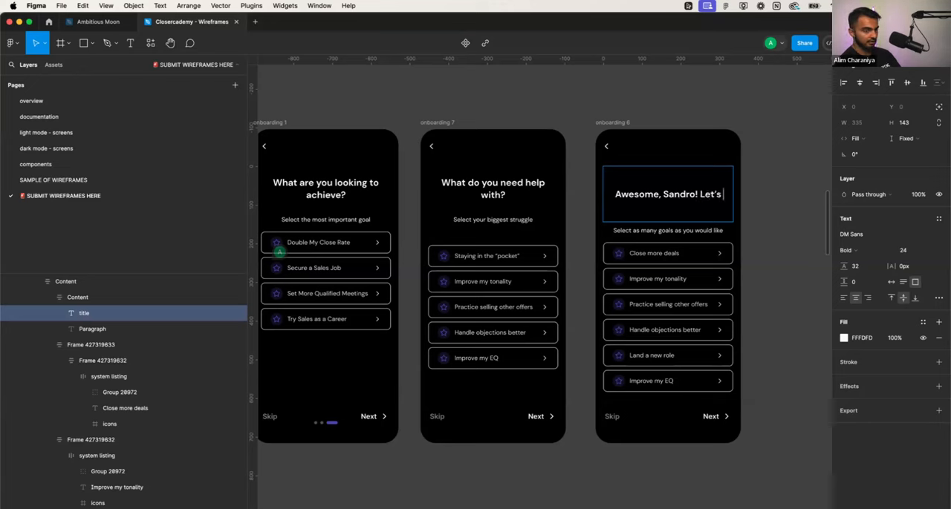
pyautogui.write('try a quick ')
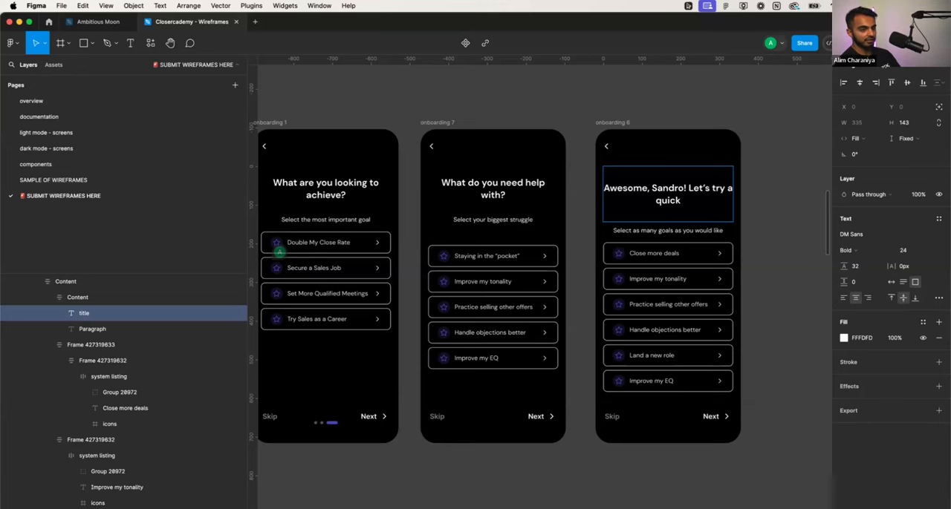
pyautogui.write('exercise')
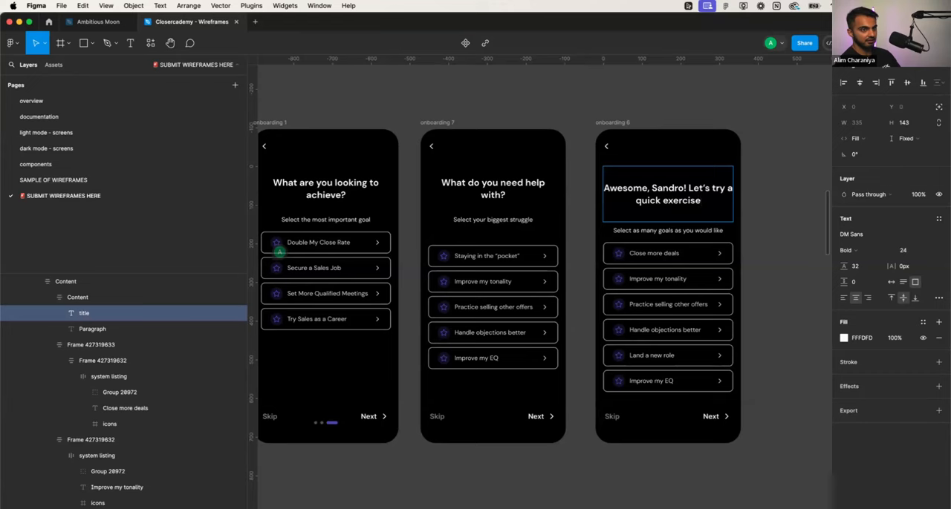
pyautogui.click(687, 187)
pyautogui.press('Return')
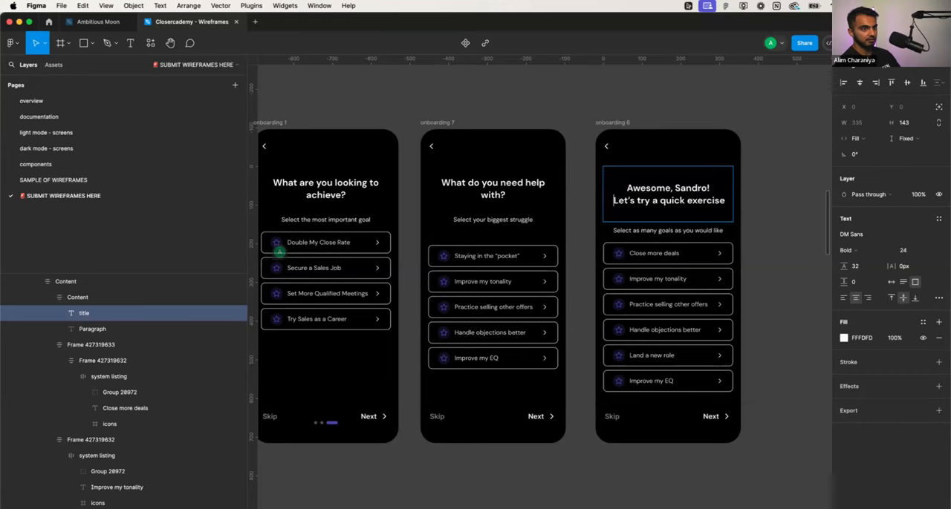
pyautogui.press('BackSpace')
pyautogui.click(724, 200)
pyautogui.write('.')
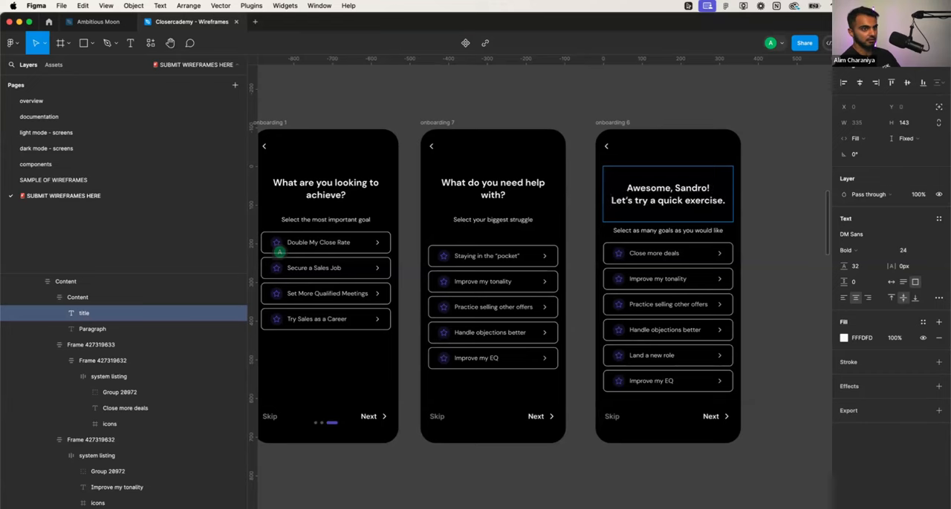
pyautogui.press('Return')
pyautogui.write('Are you')
pyautogui.press('BackSpace')
pyautogui.press('BackSpace')
pyautogui.press('BackSpace')
pyautogui.press('BackSpace')
pyautogui.press('BackSpace')
pyautogui.press('BackSpace')
pyautogui.press('BackSpace')
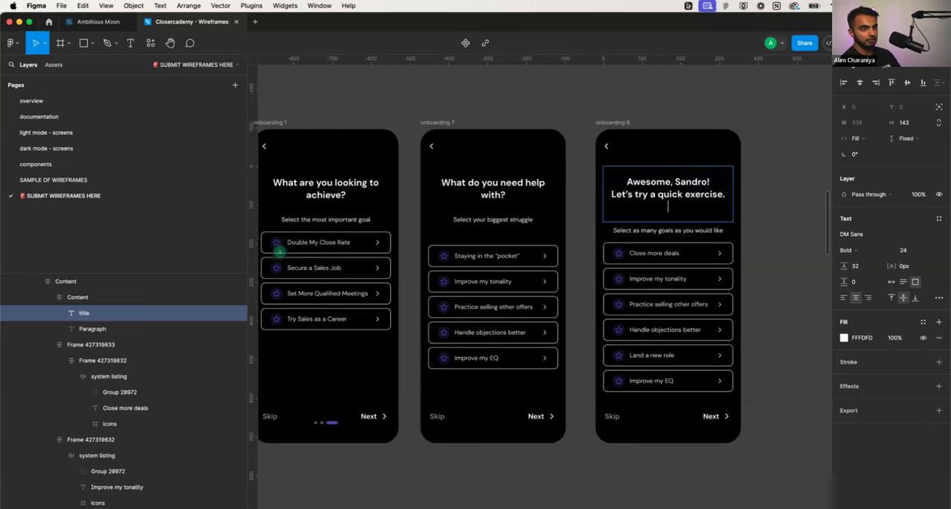
pyautogui.press('BackSpace')
pyautogui.press('Escape')
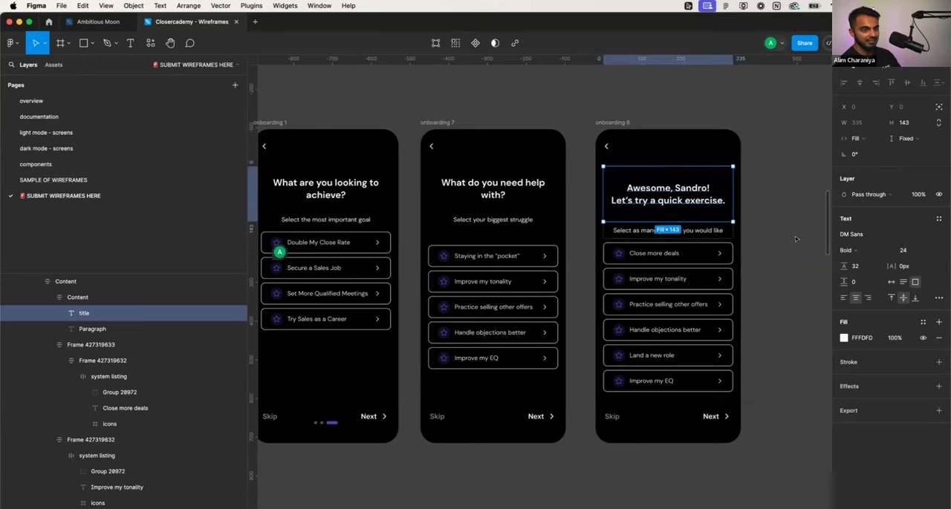
# - Delete the options "Close more deals", "Improve my tonality" and "Practice selling other offers" from the onboarding 6 screen
pyautogui.click(706, 253)
pyautogui.press('Delete')
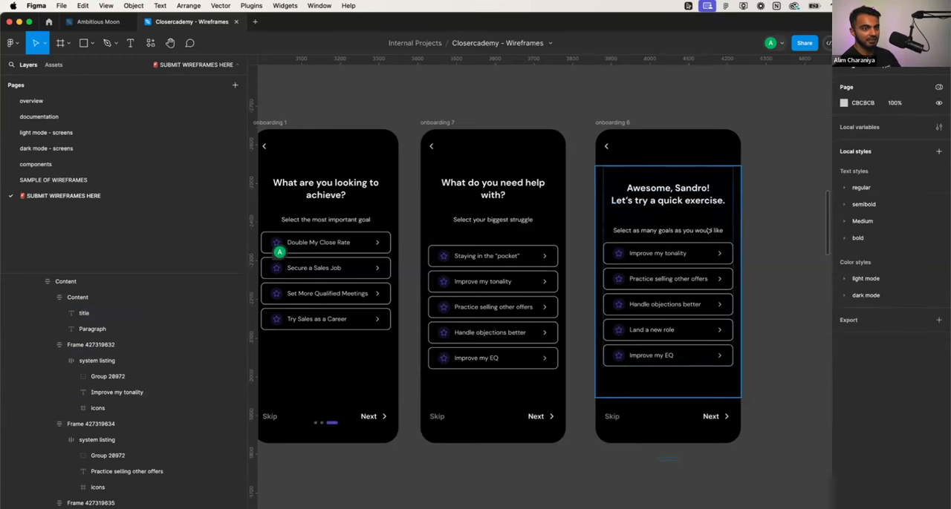
pyautogui.doubleClick(702, 250)
pyautogui.doubleClick(703, 250)
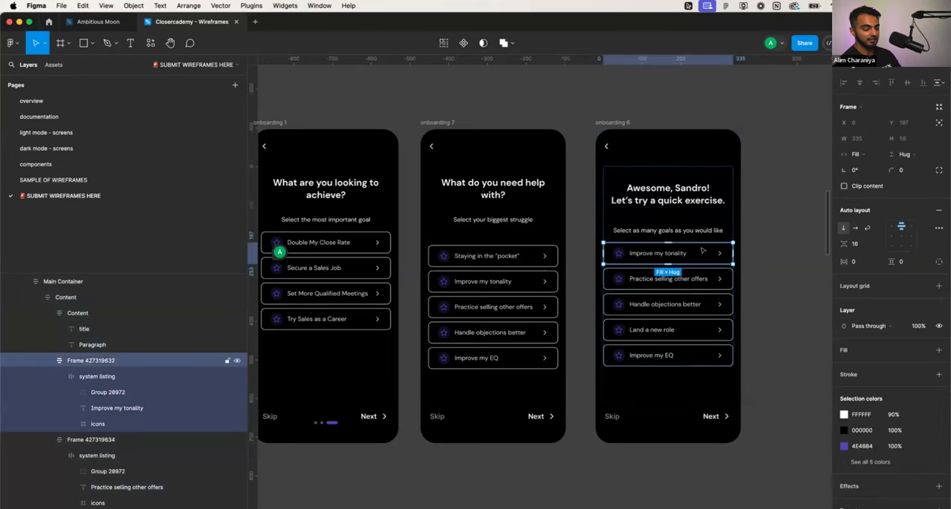
pyautogui.press('Delete')
pyautogui.click(702, 253)
pyautogui.press('Delete')
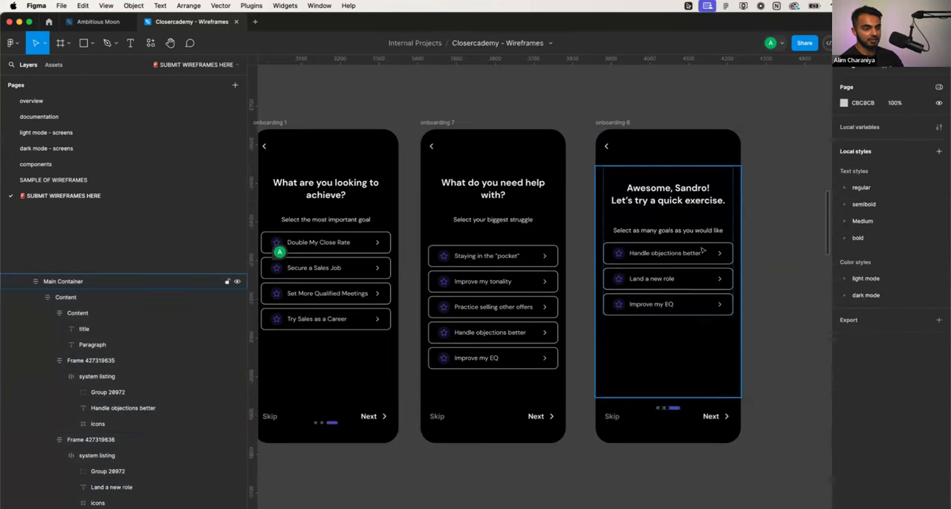
# - Delete the remaining onboarding 6 options "Handle objections better", "Land a new role" and "Improve my EQ"
pyautogui.doubleClick(703, 252)
pyautogui.click(703, 252)
pyautogui.press('Delete')
pyautogui.doubleClick(702, 251)
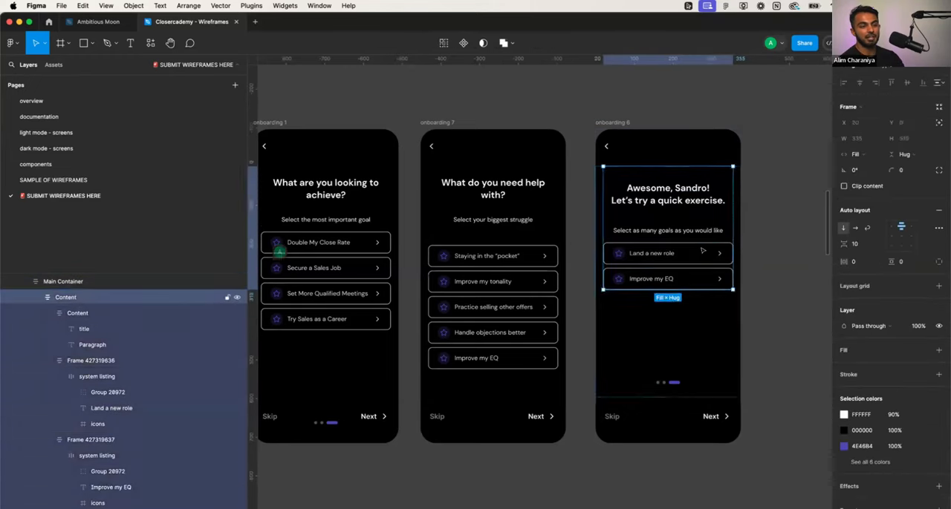
pyautogui.click(703, 252)
pyautogui.press('Delete')
pyautogui.click(699, 253)
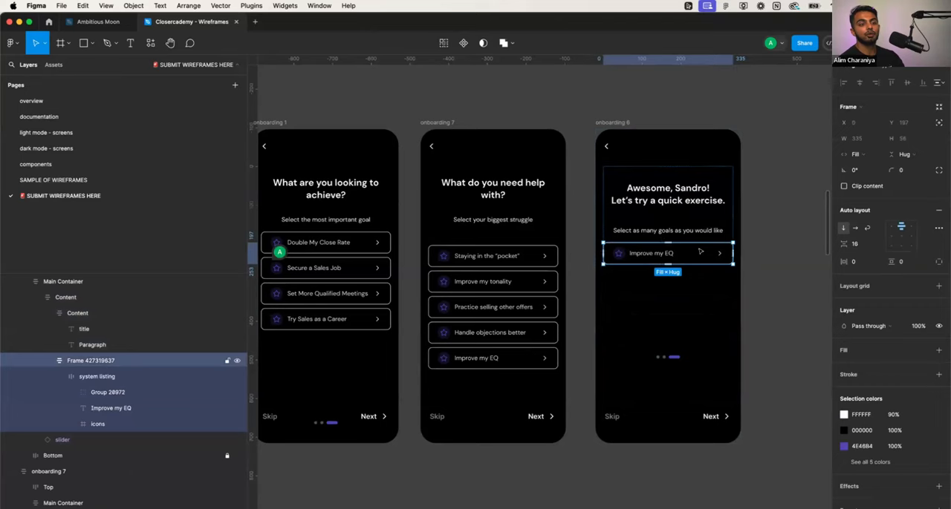
pyautogui.press('Delete')
# - Delete the subtitle and the slider dots from the onboarding 6 screen
pyautogui.doubleClick(700, 234)
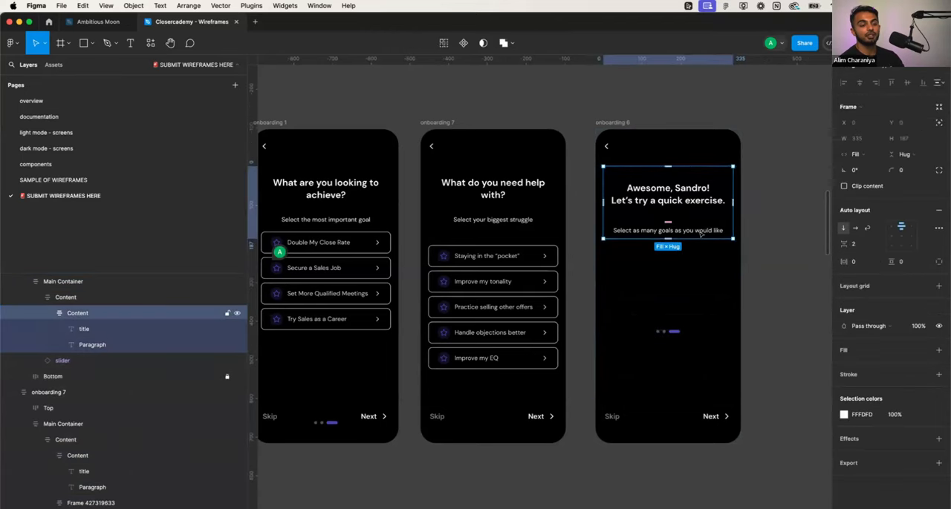
pyautogui.doubleClick(701, 235)
pyautogui.press('Delete')
pyautogui.doubleClick(688, 205)
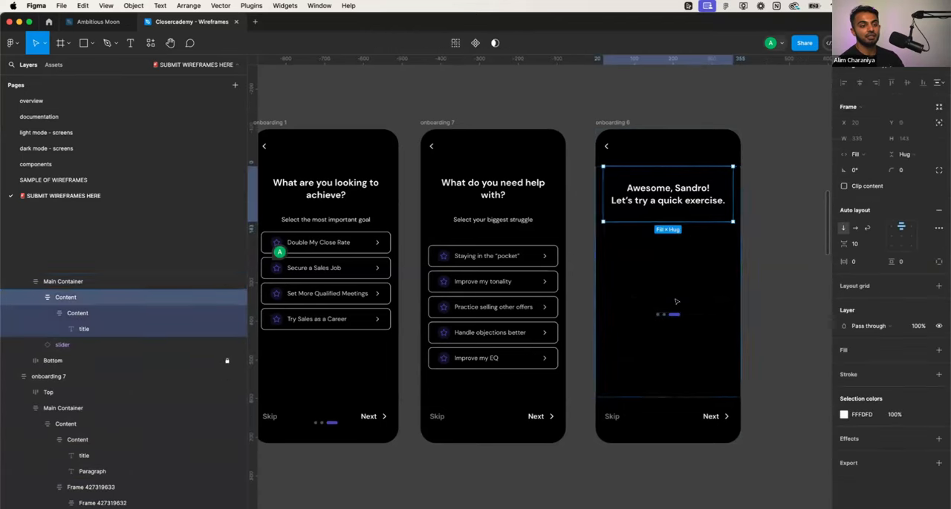
pyautogui.click(673, 315)
pyautogui.press('Delete')
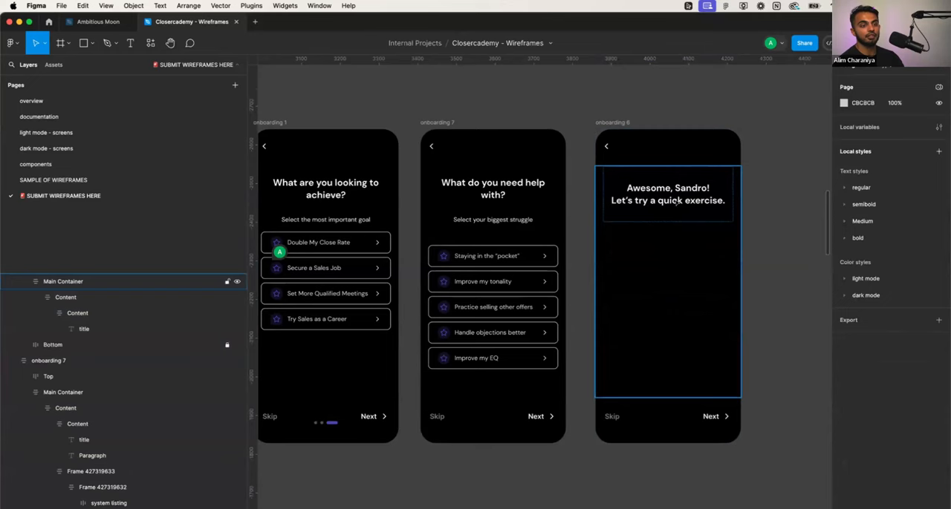
# - Raise the title text on the onboarding 6 screen closer to the back arrow
pyautogui.click(678, 202)
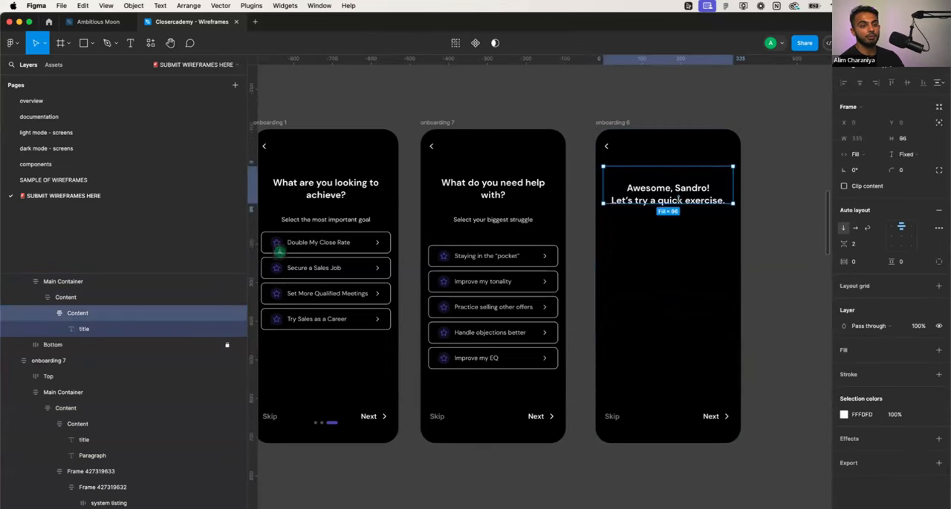
pyautogui.click(678, 197)
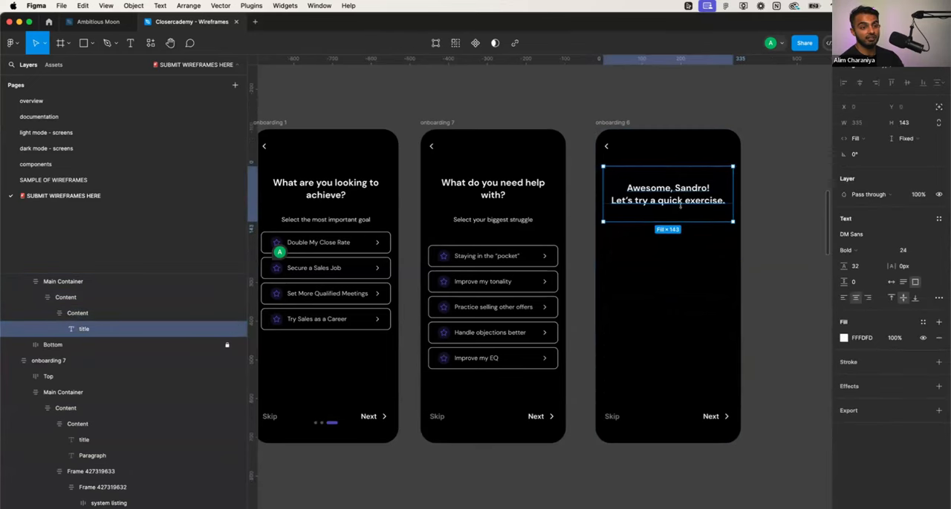
pyautogui.moveTo(680, 206); pyautogui.dragTo(680, 189)
pyautogui.click(759, 190)
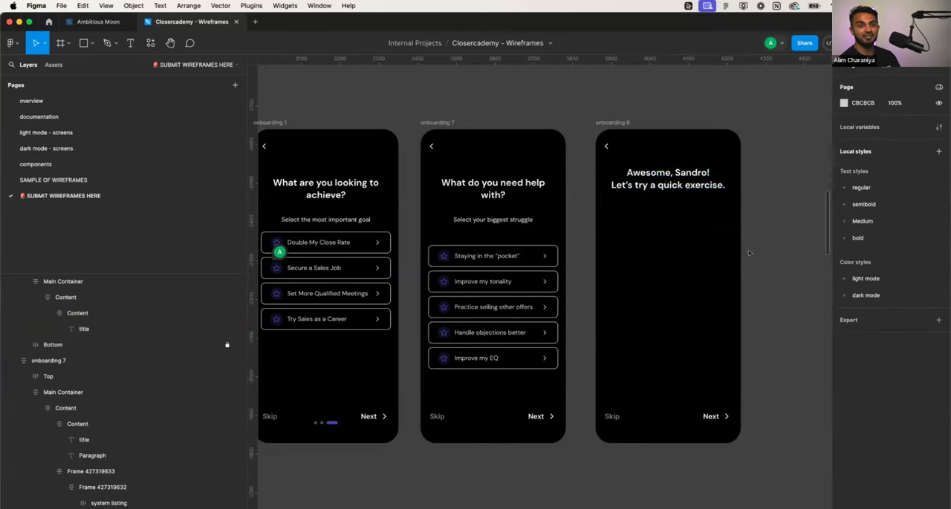
pyautogui.scroll(-2, 749, 253)
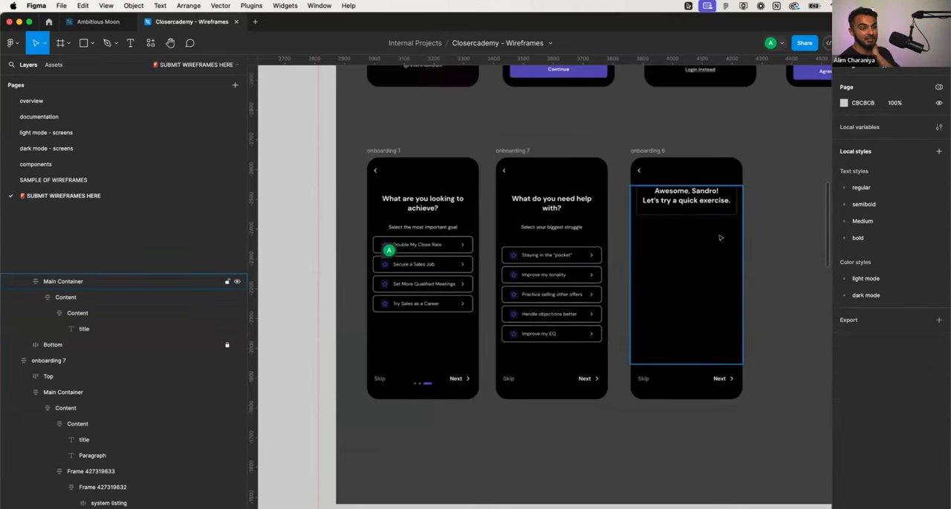
pyautogui.hscroll(3, 720, 238)
pyautogui.scroll(1, 719, 238)
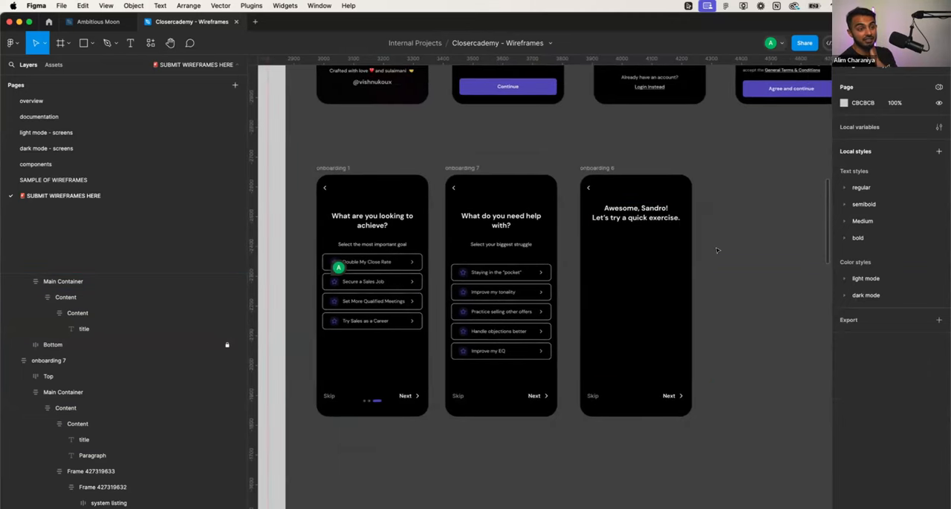
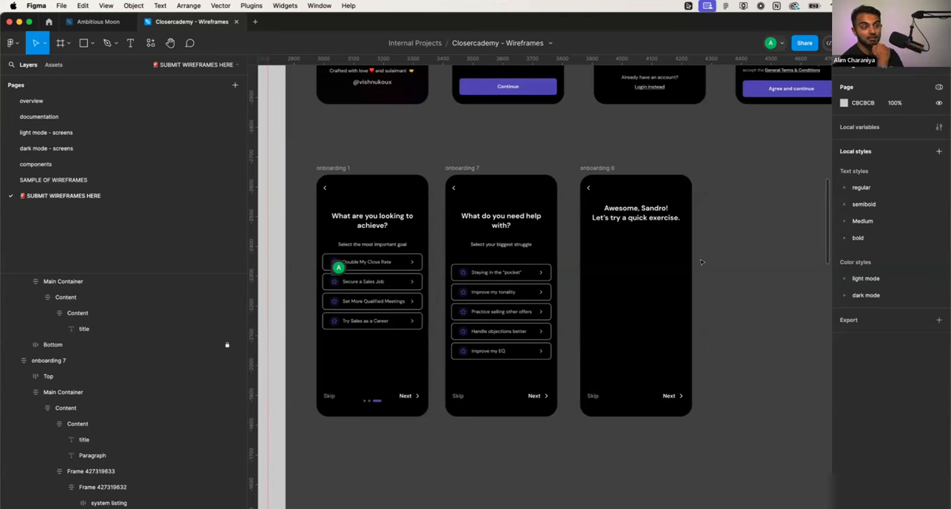
# - Look through the light mode screens and SAMPLE OF WIREFRAMES pages and return to the onboarding screens on SUBMIT WIREFRAMES HERE
pyautogui.click(639, 248)
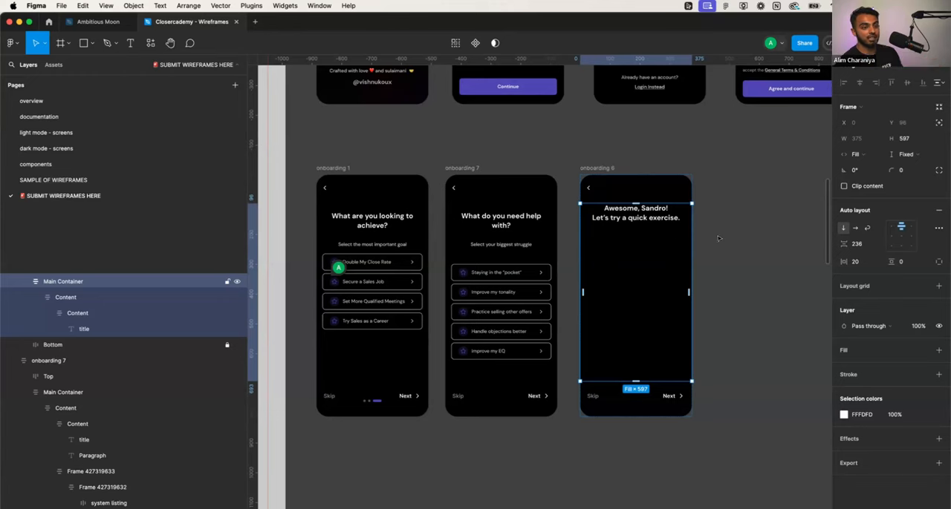
pyautogui.click(759, 241)
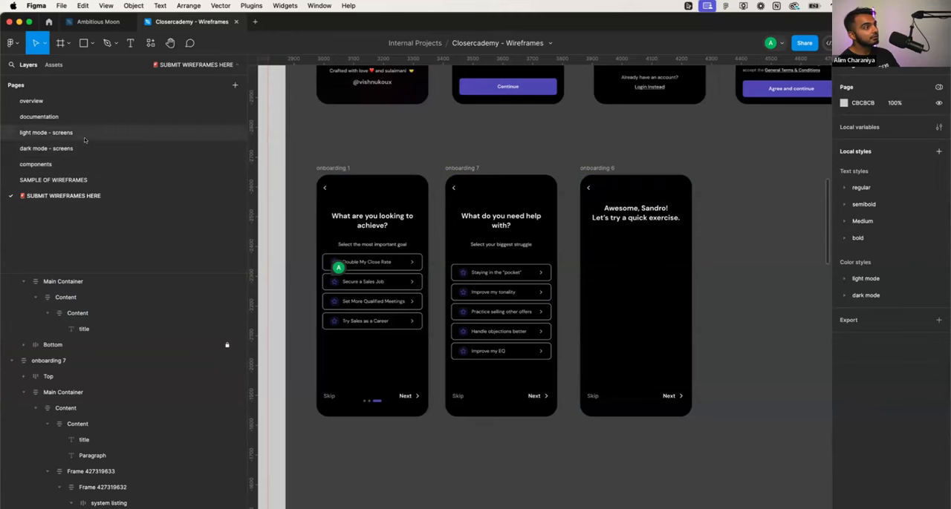
pyautogui.click(75, 133)
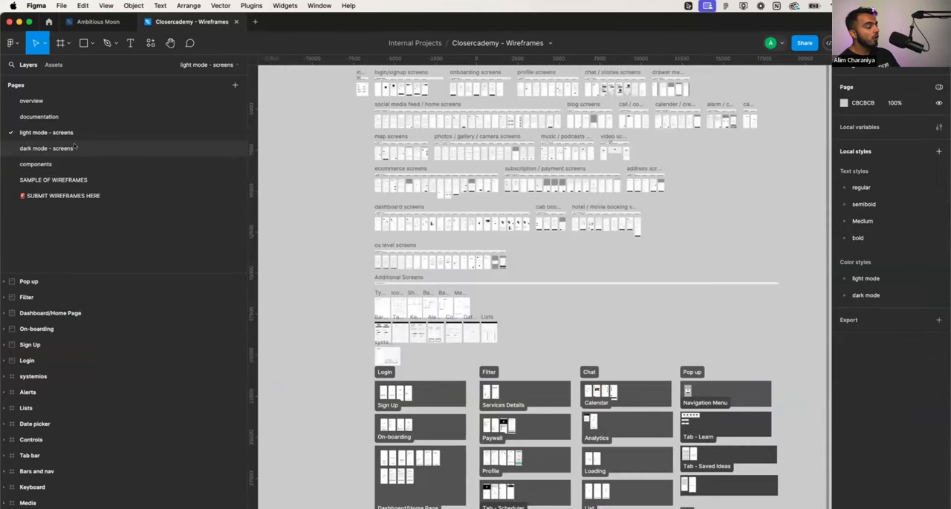
pyautogui.click(75, 177)
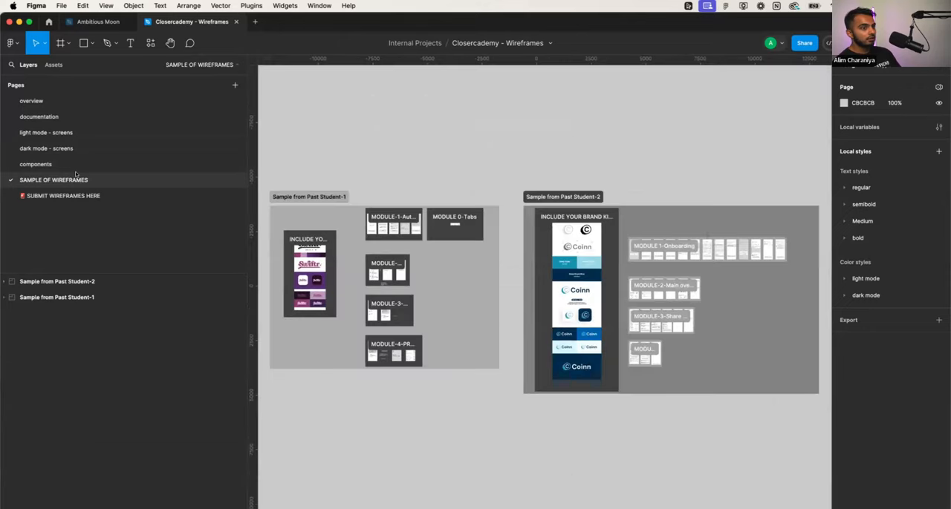
pyautogui.click(80, 195)
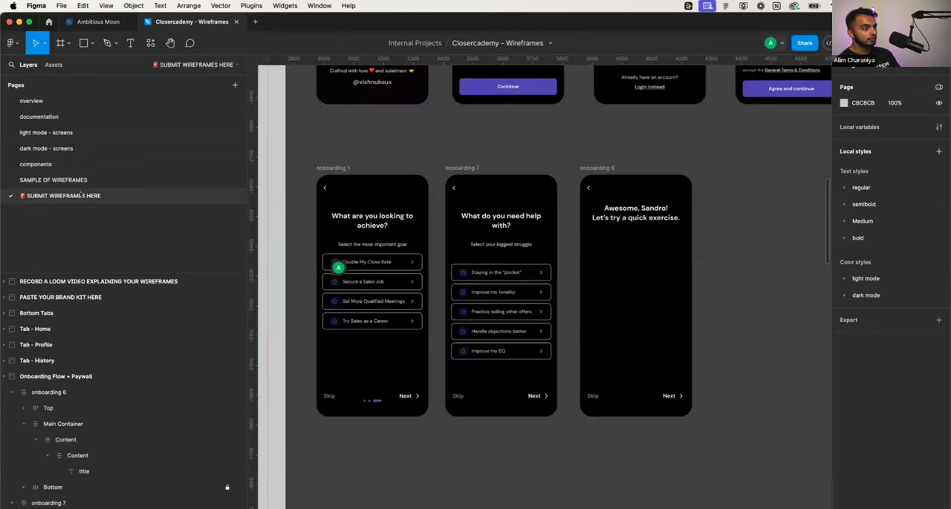
pyautogui.scroll(3, 625, 311)
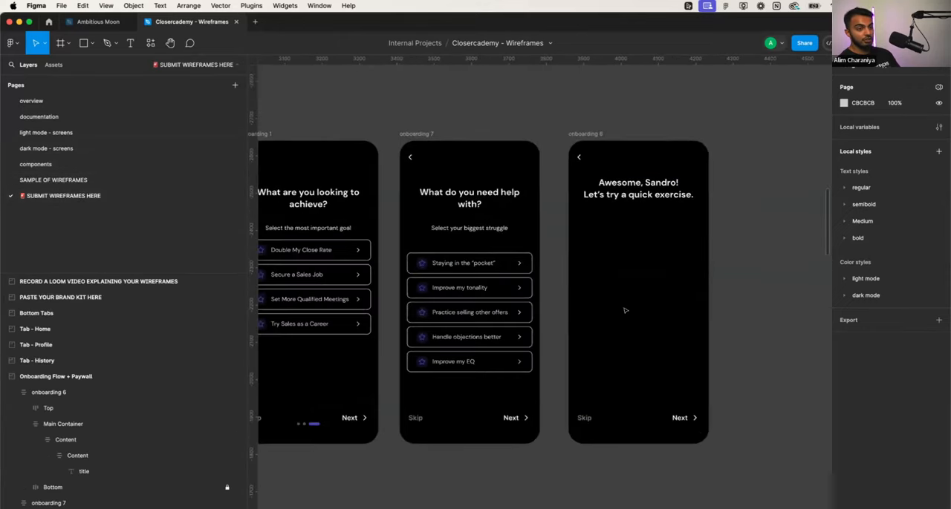
pyautogui.scroll(-2, 624, 310)
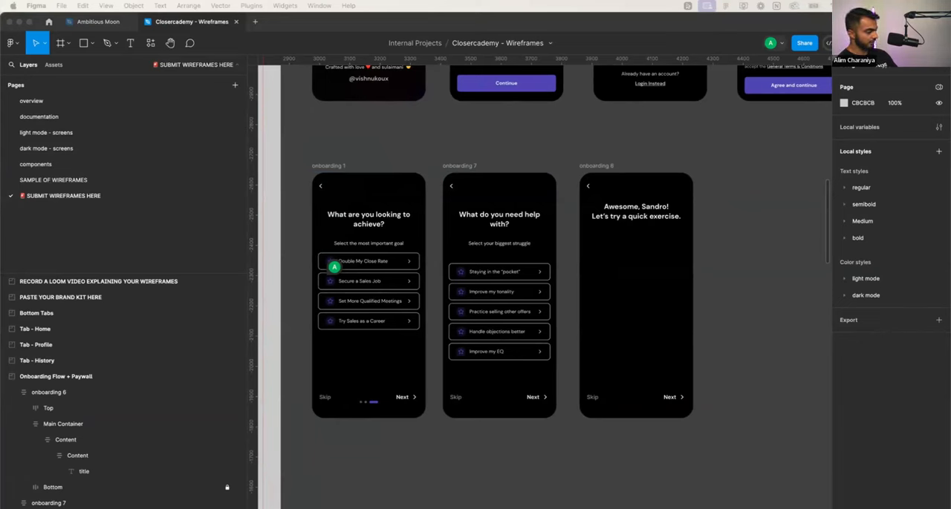
# - Switch to Magic Patterns in the browser and log in with a Google account
pyautogui.press('super+Tab')
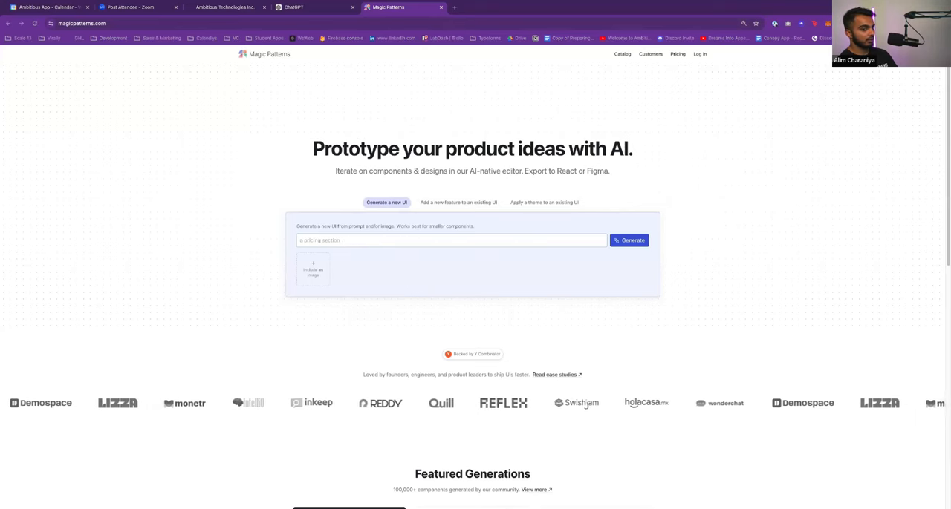
pyautogui.click(505, 242)
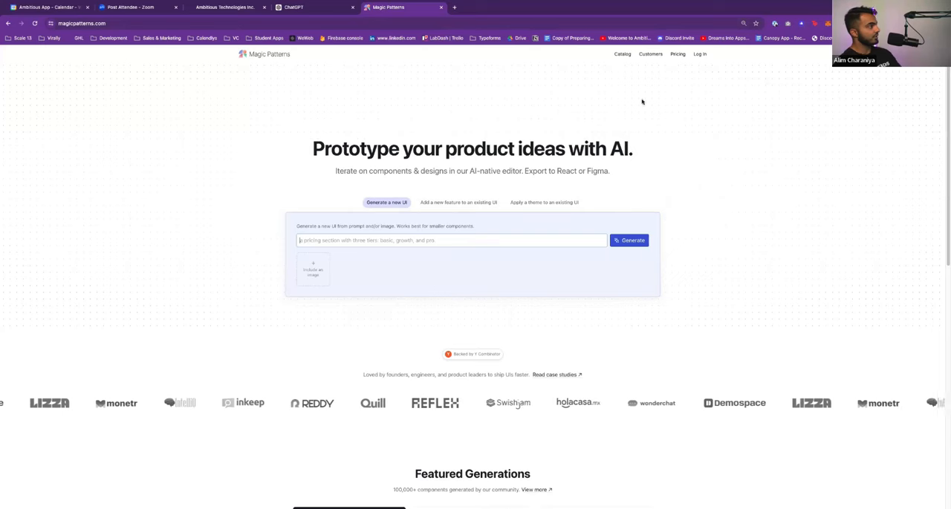
pyautogui.click(700, 54)
pyautogui.click(534, 272)
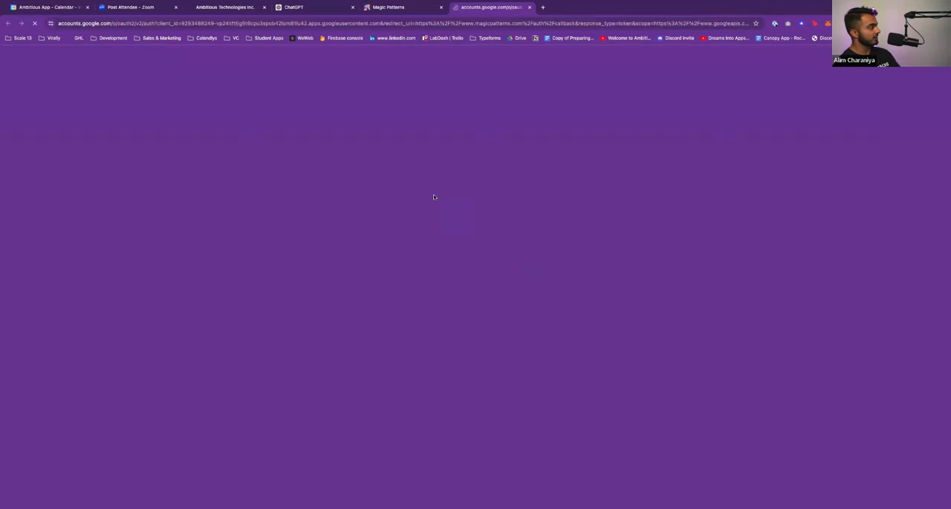
pyautogui.click(536, 184)
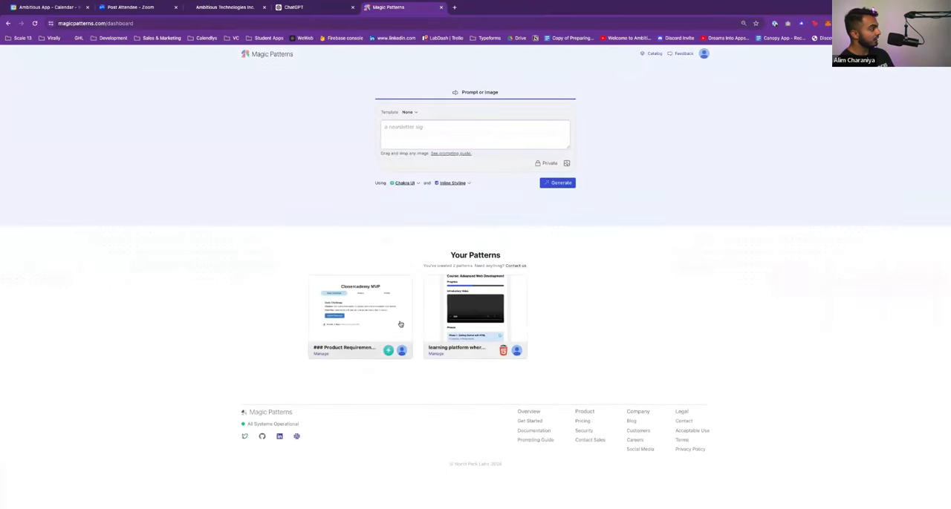
# - Review the saved Closercademy MVP pattern for its daily challenge layout
pyautogui.click(357, 324)
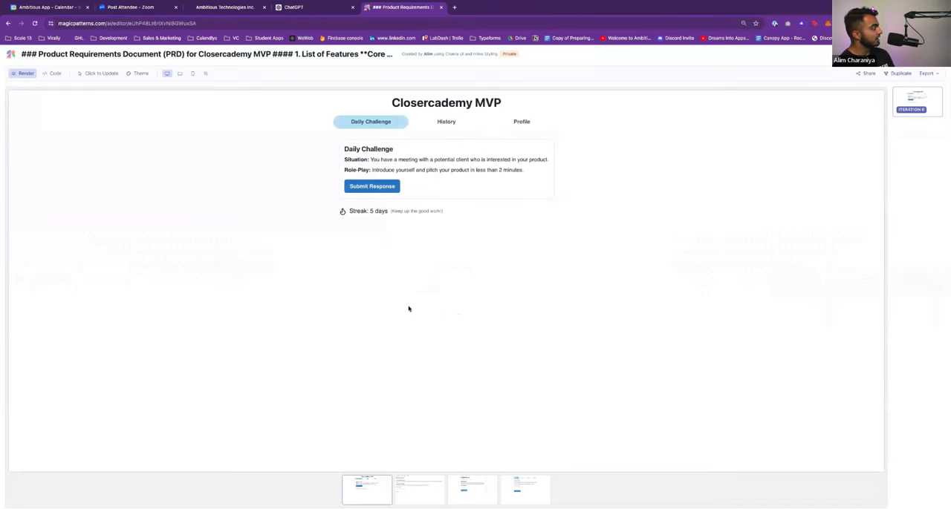
pyautogui.hscroll(-5, 407, 309)
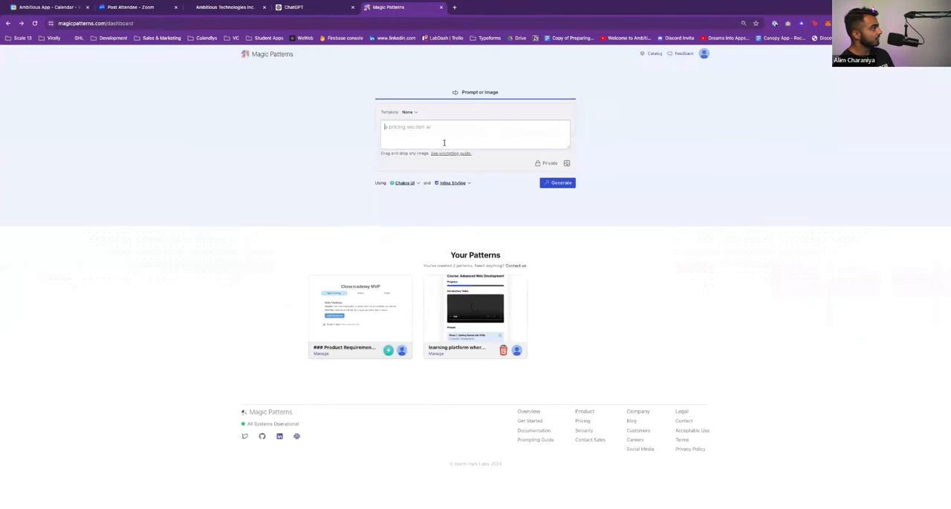
pyautogui.click(379, 314)
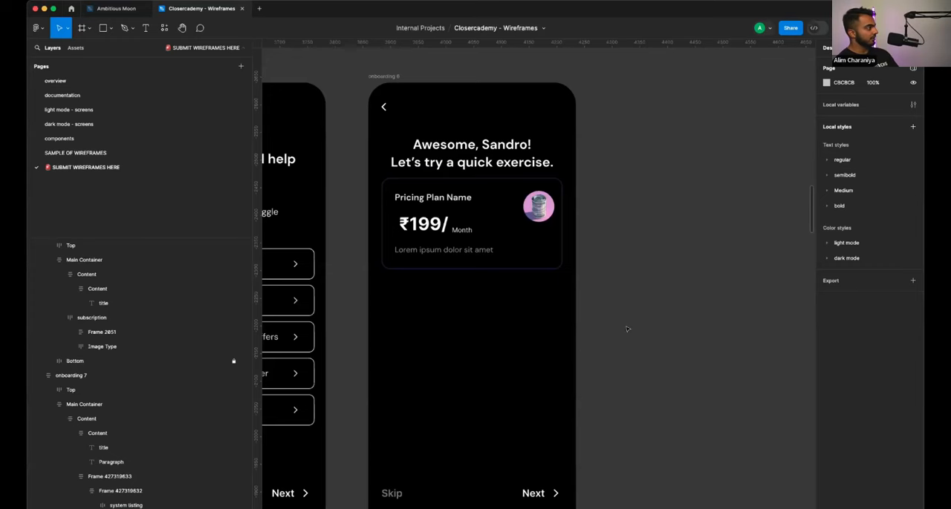
# - Examine the pricing card on the onboarding 6 screen and compare it with the neighbouring onboarding screens in Figma
pyautogui.hscroll(-5, 627, 329)
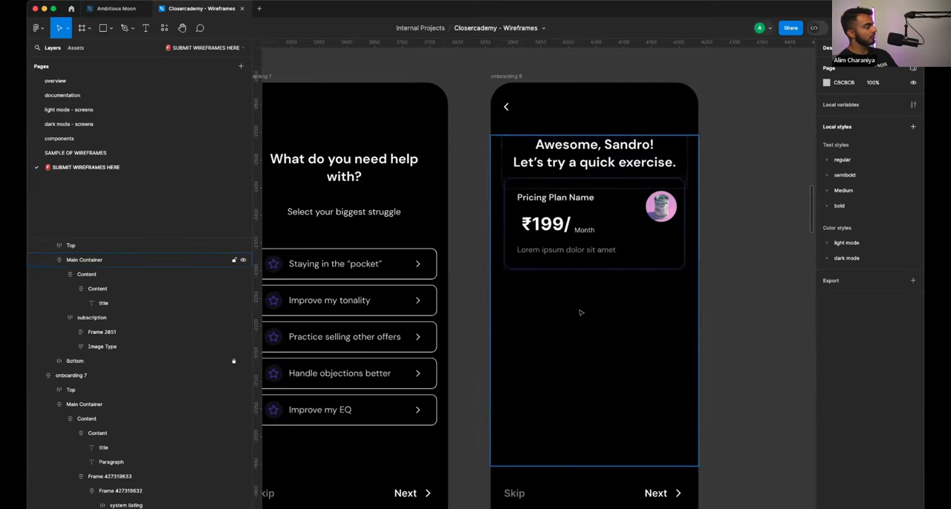
pyautogui.hscroll(-1, 584, 314)
pyautogui.scroll(-3, 587, 251)
pyautogui.hscroll(-2, 586, 251)
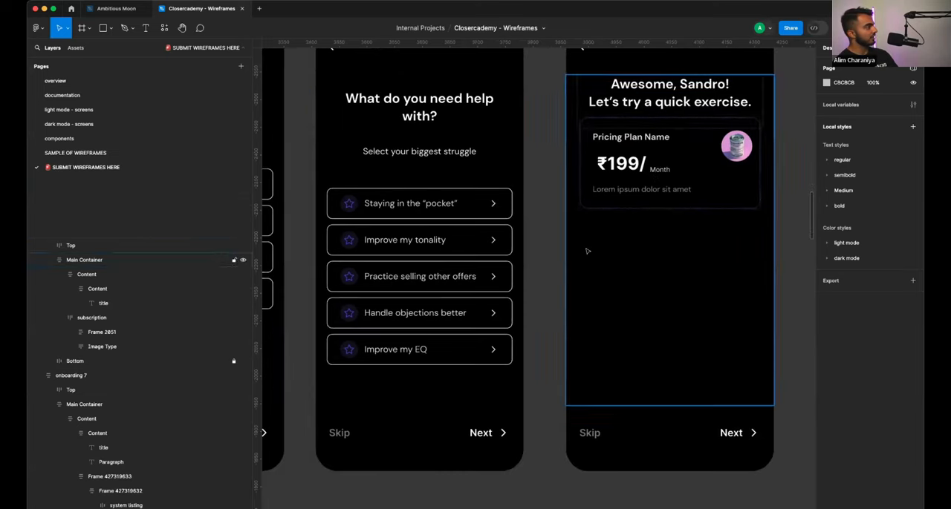
pyautogui.scroll(-3, 616, 215)
pyautogui.scroll(3, 646, 186)
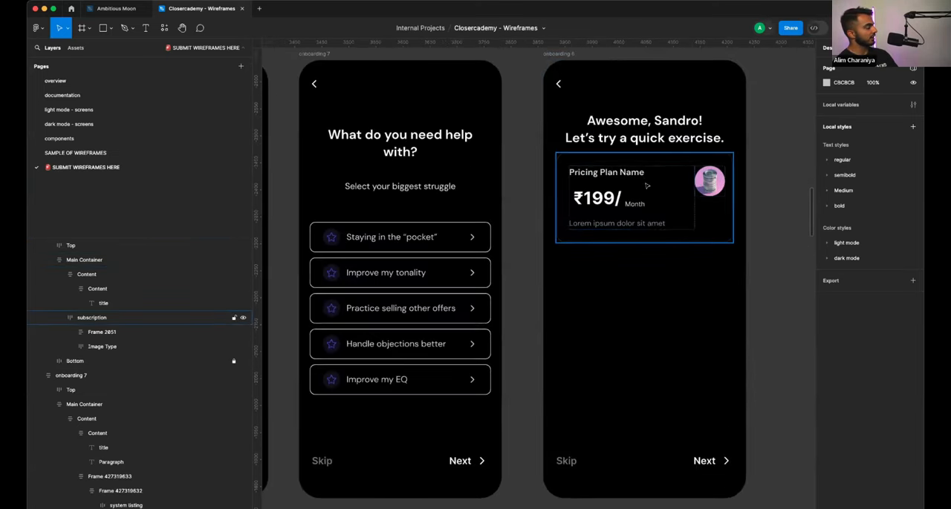
pyautogui.scroll(1, 652, 194)
pyautogui.hscroll(1, 655, 199)
pyautogui.scroll(-1, 658, 204)
pyautogui.hscroll(1, 659, 204)
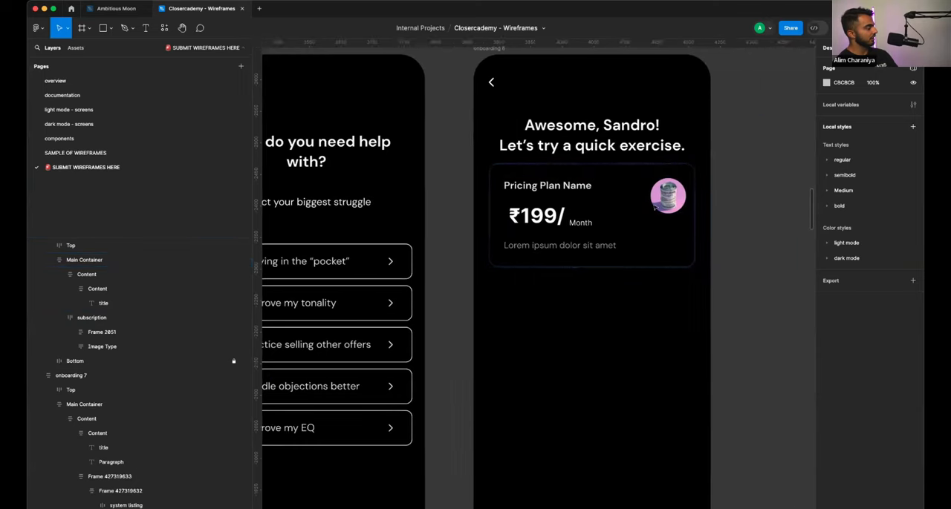
pyautogui.hscroll(-3, 496, 226)
pyautogui.hscroll(-3, 429, 248)
pyautogui.hscroll(-5, 428, 247)
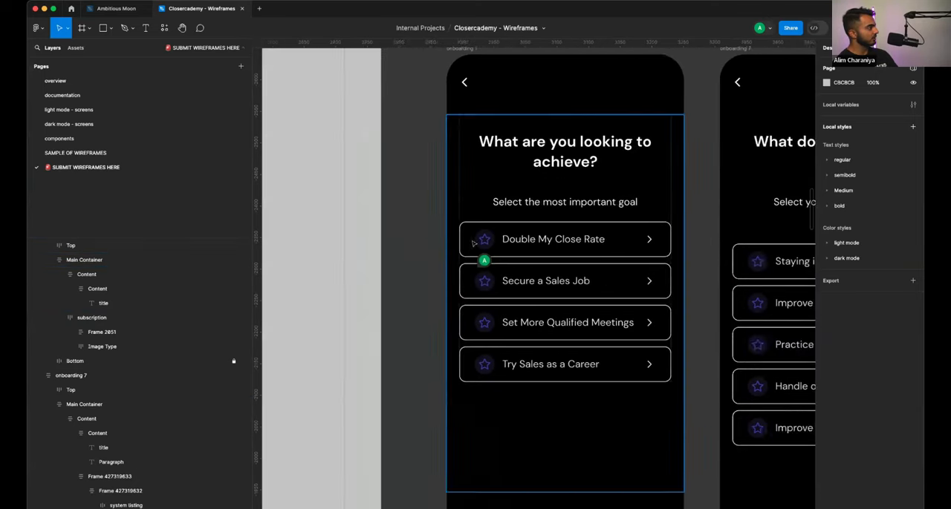
pyautogui.hscroll(15, 428, 247)
pyautogui.hscroll(-3, 426, 242)
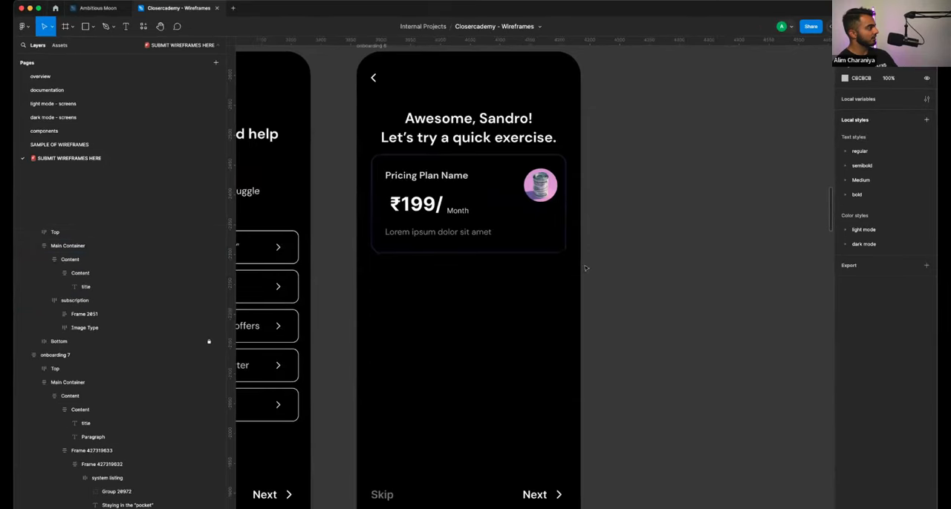
# - Replace the "Pricing Plan Name" heading on the onboarding 6 card with "Introduction Challenge"
pyautogui.hscroll(-1, 558, 239)
pyautogui.scroll(4, 549, 199)
pyautogui.scroll(-2, 548, 199)
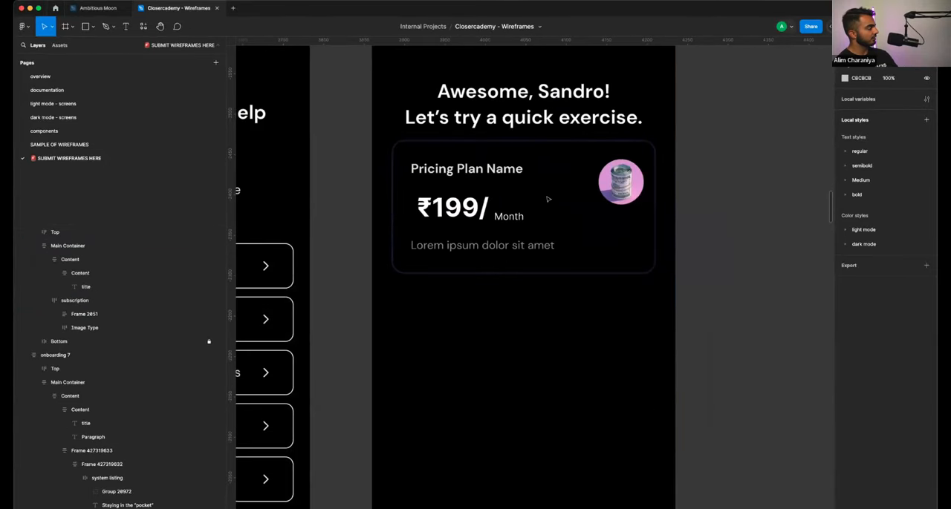
pyautogui.doubleClick(438, 167)
pyautogui.doubleClick(438, 168)
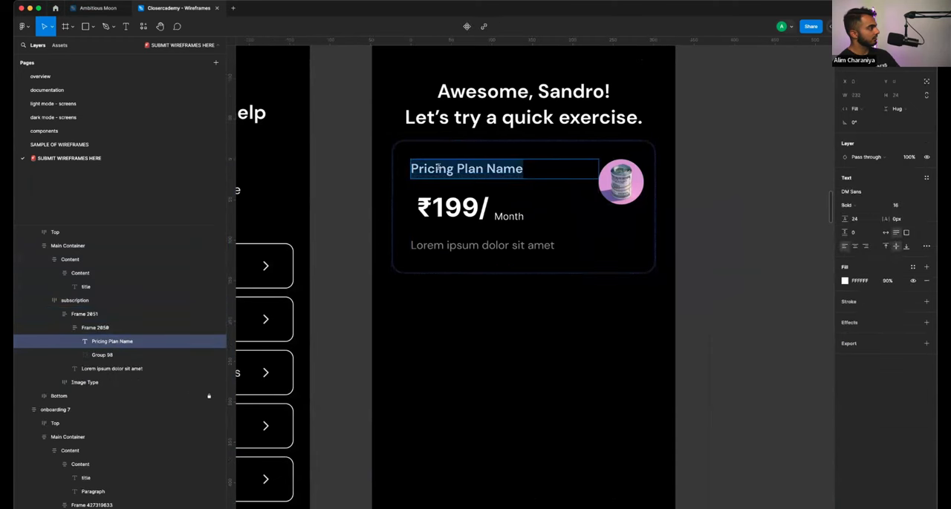
pyautogui.click(438, 168)
pyautogui.doubleClick(438, 168)
pyautogui.tripleClick(438, 168)
pyautogui.press('BackSpace')
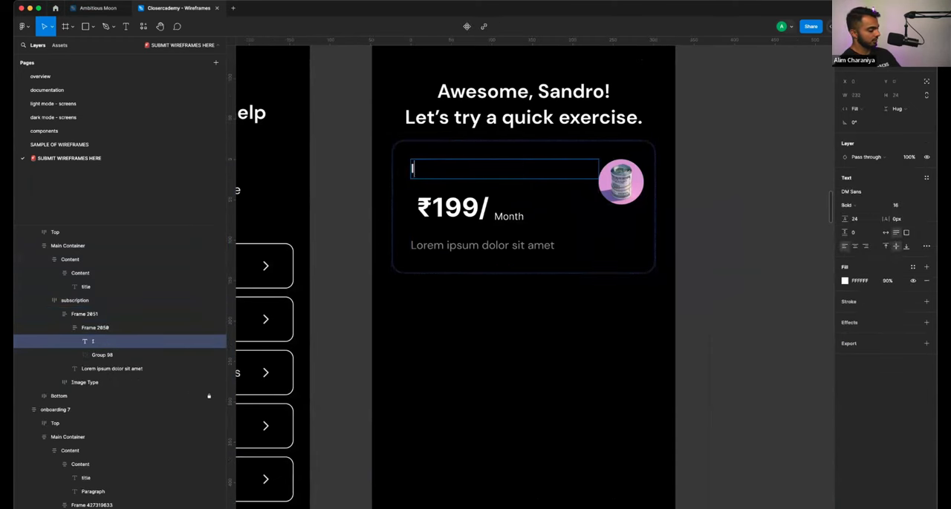
pyautogui.write('Introduction Challenge')
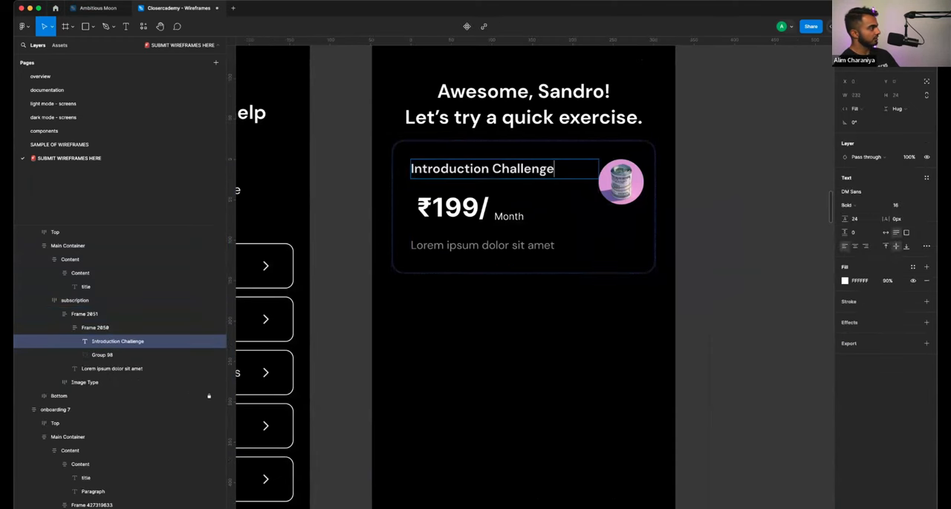
pyautogui.press('Escape')
# - Delete the ₹199/ price text from the Introduction Challenge card
pyautogui.click(607, 199)
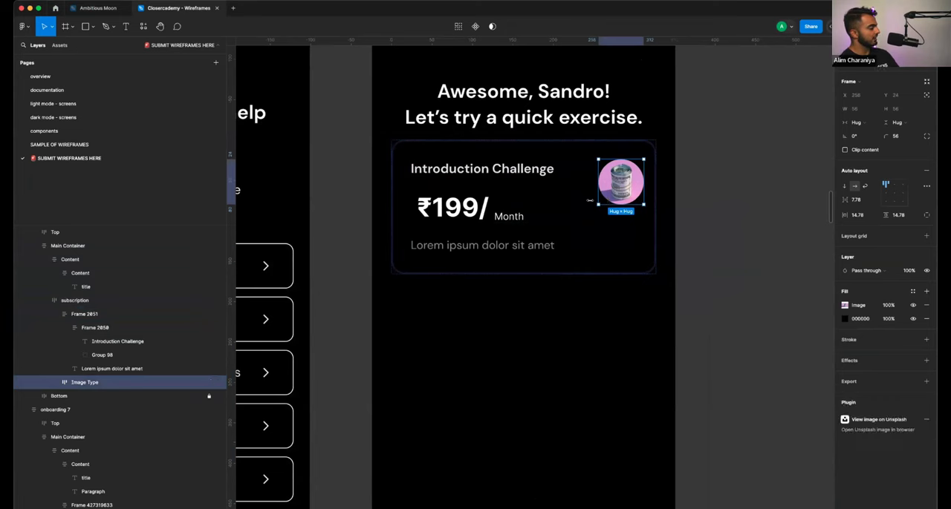
pyautogui.click(481, 212)
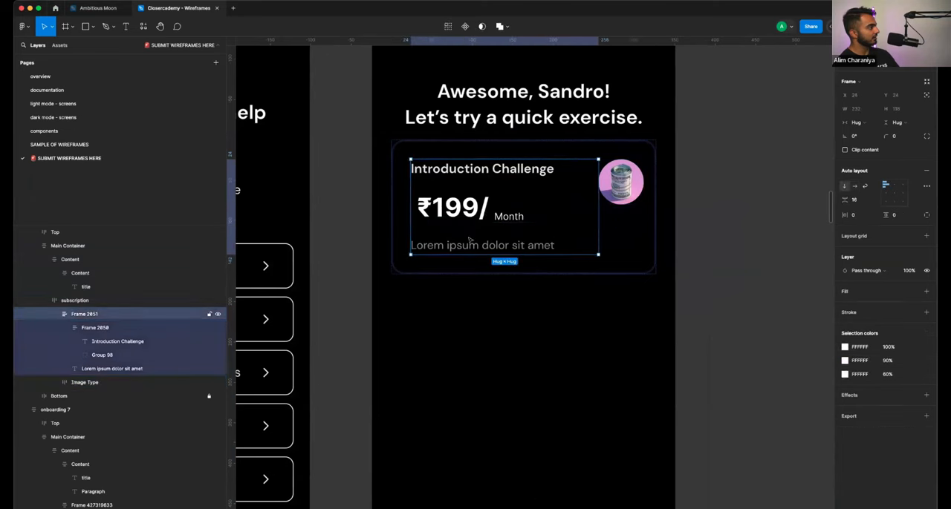
pyautogui.doubleClick(476, 211)
pyautogui.doubleClick(483, 210)
pyautogui.click(505, 215)
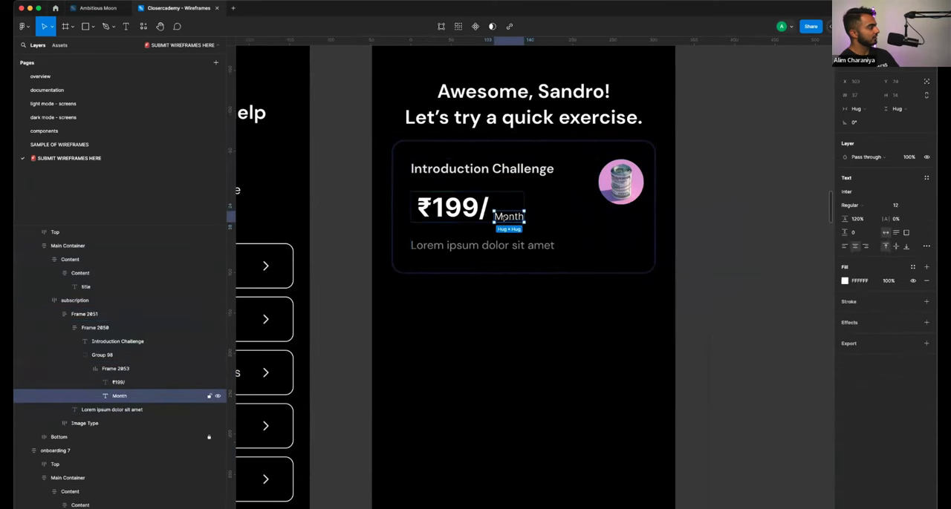
pyautogui.click(469, 205)
pyautogui.press('Delete')
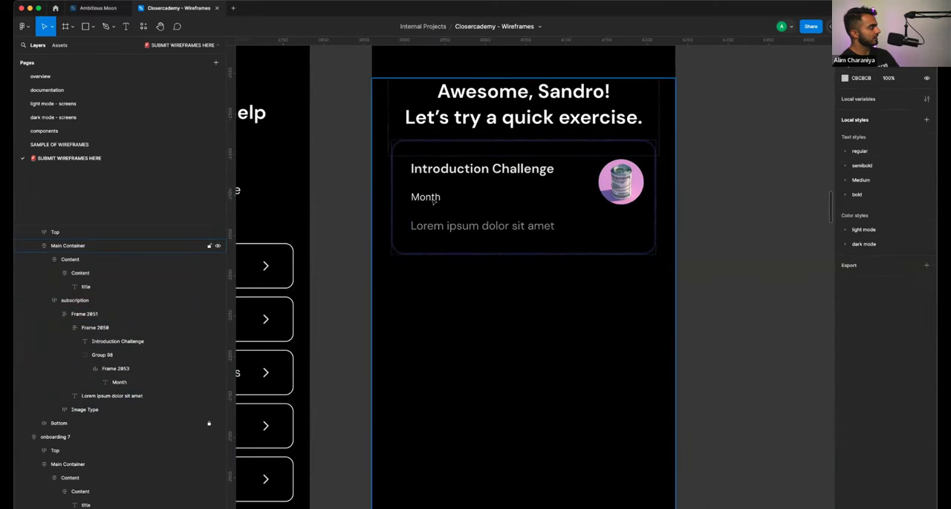
# - Replace the "Month" text on the card with "Situation: You are selling a pen"
pyautogui.click(433, 199)
pyautogui.doubleClick(432, 199)
pyautogui.doubleClick(432, 198)
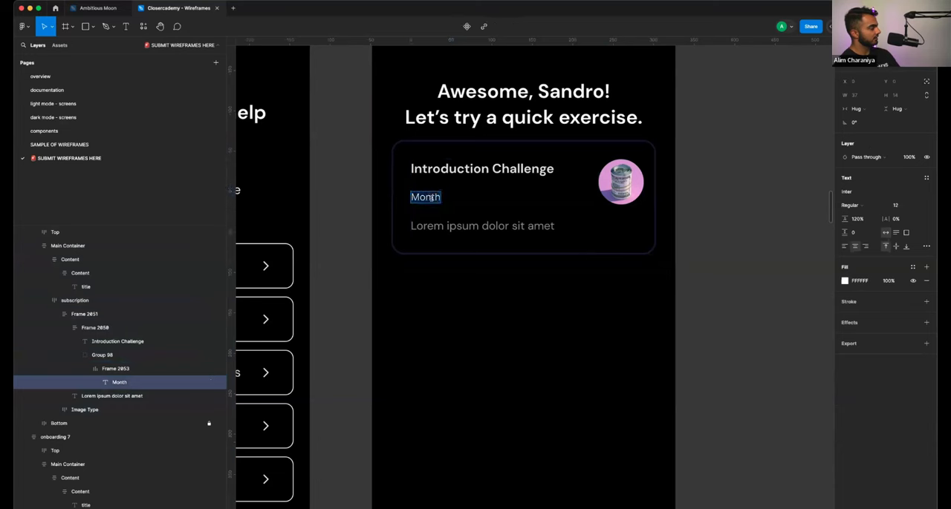
pyautogui.write('Situation: Y')
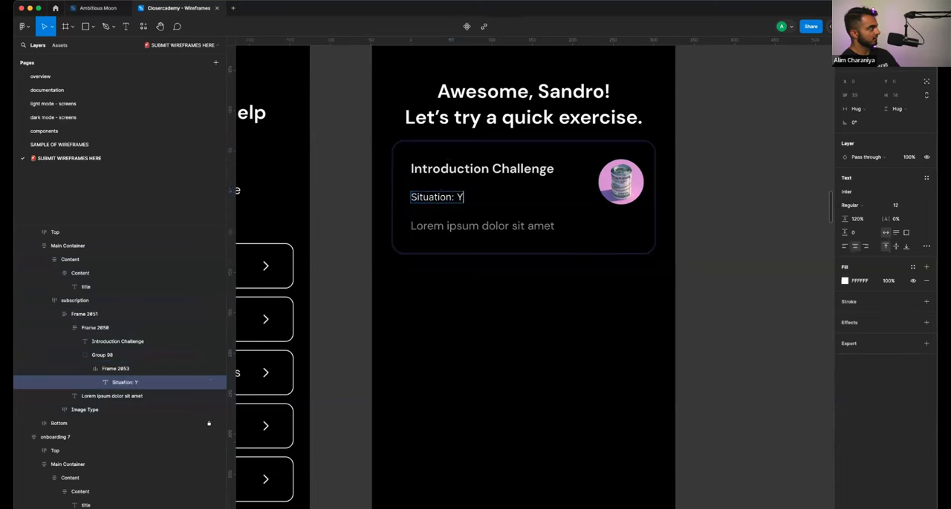
pyautogui.write('ou are selling')
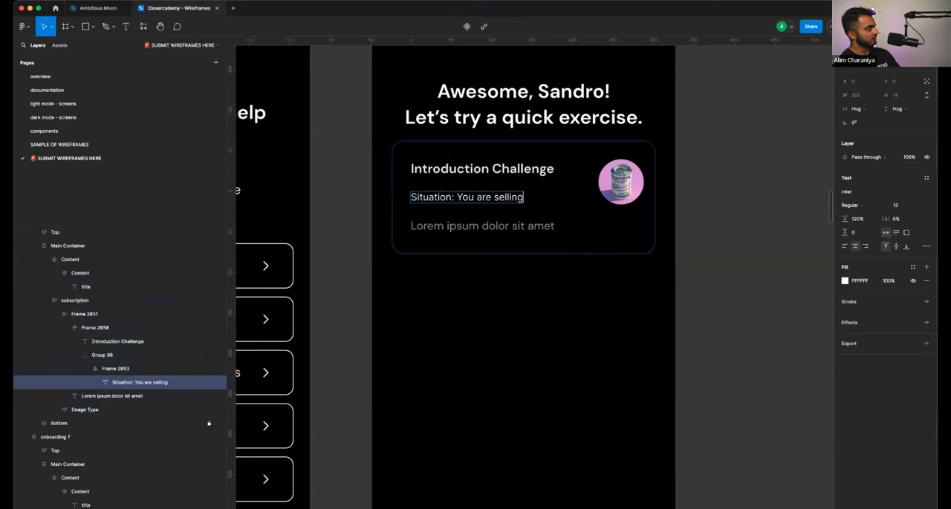
pyautogui.write(' a pen')
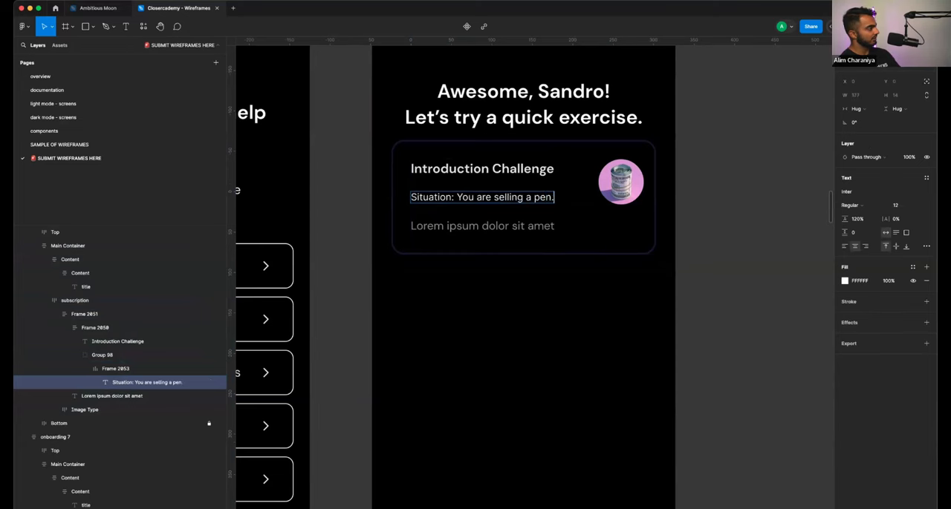
pyautogui.press('Escape')
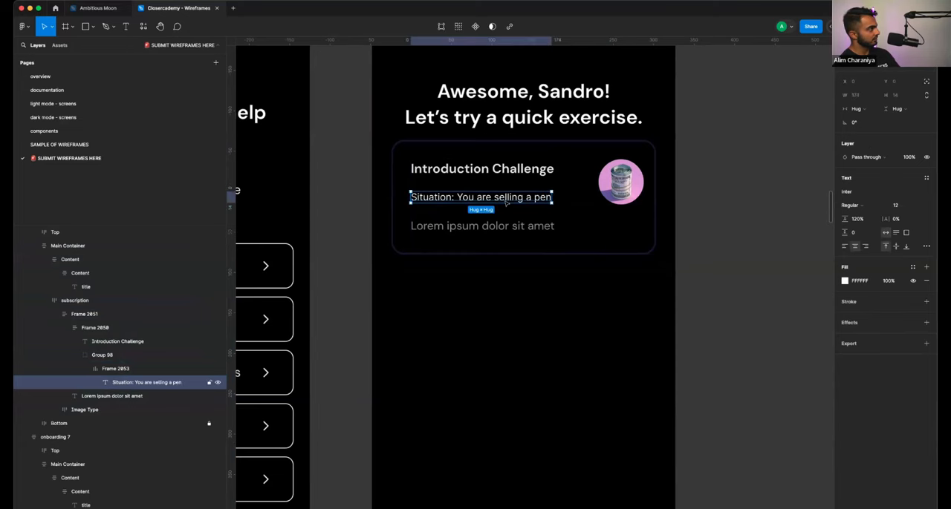
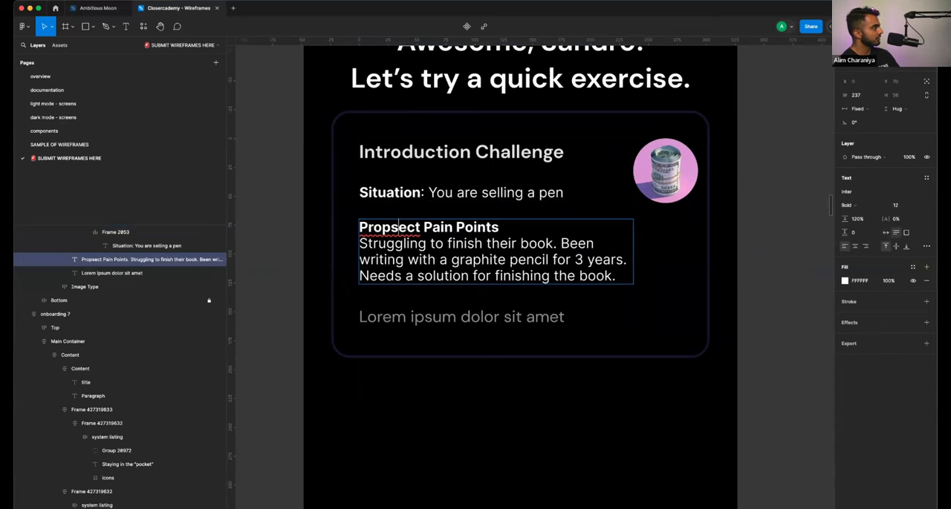
# - Correct the misspelled first word of the pain points heading on the Introduction Challenge card to read "Prospect Pain Points"
pyautogui.press('Left')
pyautogui.press('Left')
pyautogui.press('BackSpace')
pyautogui.write('s')
pyautogui.press('BackSpace')
pyautogui.write('sp')
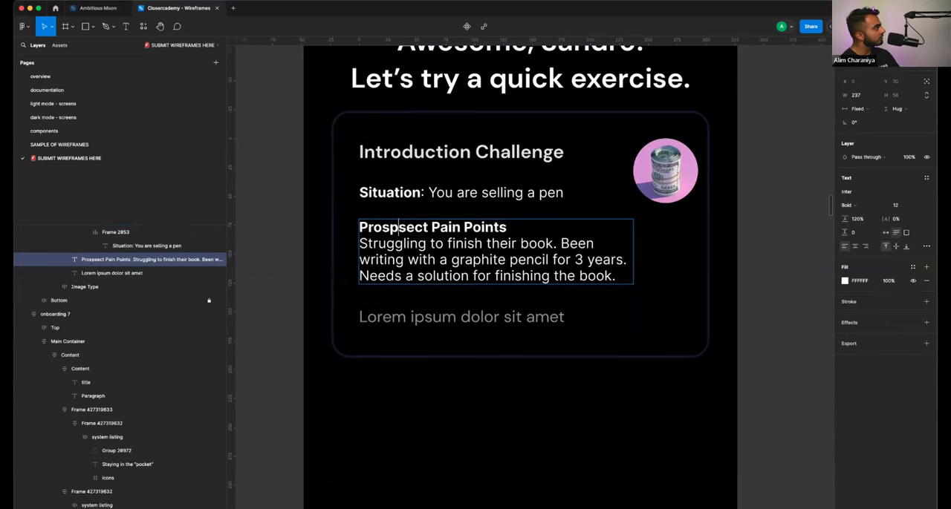
pyautogui.press('Right')
pyautogui.press('BackSpace')
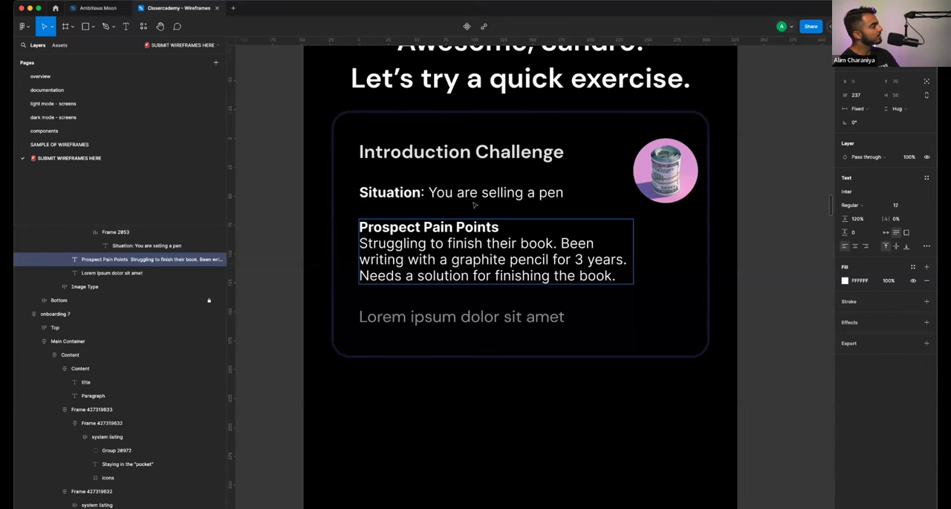
# - Turn "Situation" into its own line above "You are selling a pen" by removing the colon, and left-align the text
pyautogui.click(438, 193)
pyautogui.press('BackSpace')
pyautogui.press('BackSpace')
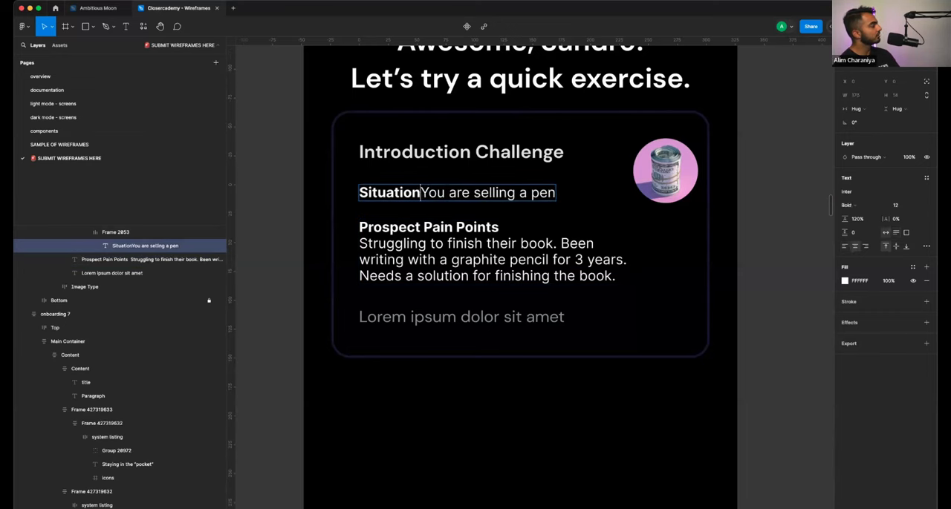
pyautogui.press('Return')
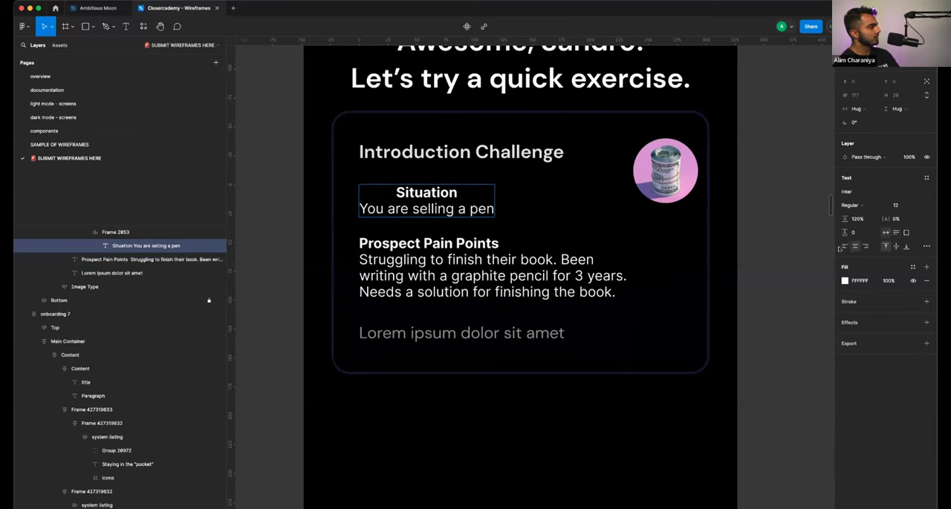
pyautogui.click(845, 246)
pyautogui.click(668, 175)
pyautogui.click(755, 186)
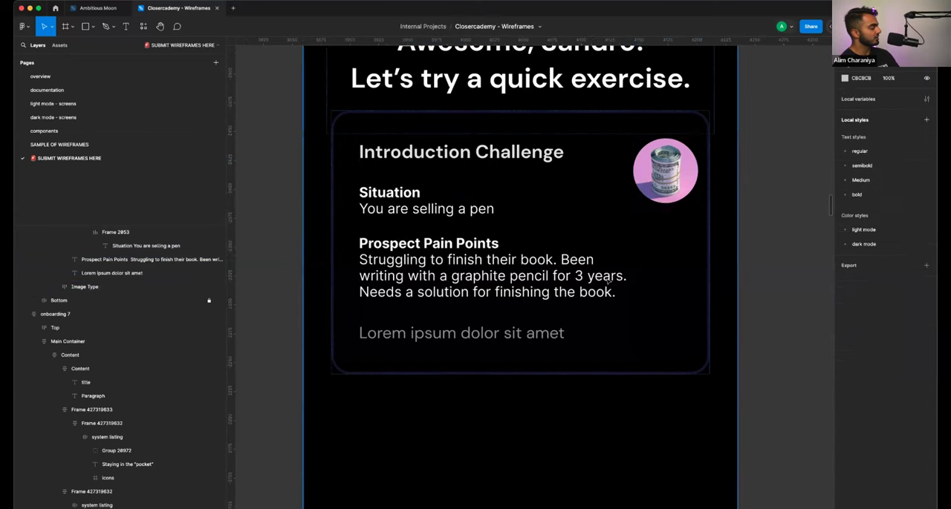
# - Delete the "Lorem ipsum dolor sit amet" text from the Introduction Challenge card
pyautogui.scroll(-5, 606, 281)
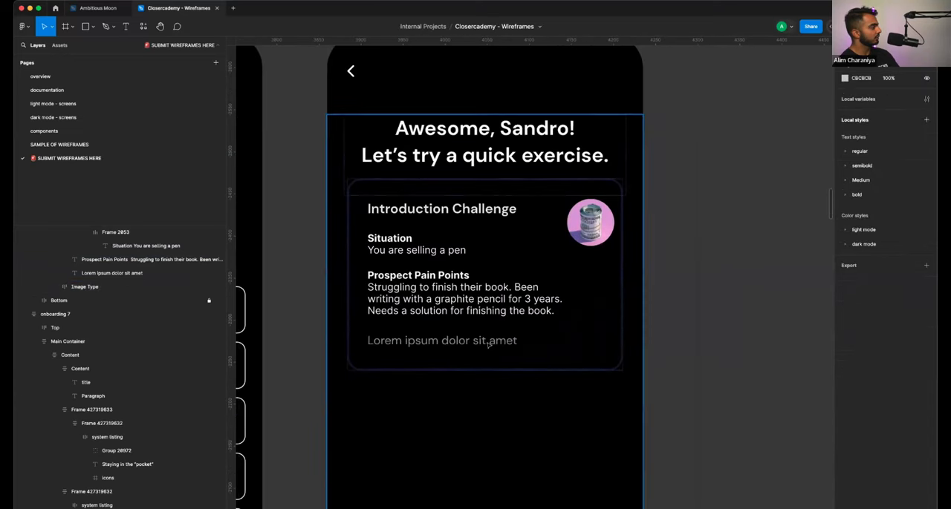
pyautogui.click(489, 344)
pyautogui.doubleClick(488, 344)
pyautogui.press('Delete')
pyautogui.click(515, 353)
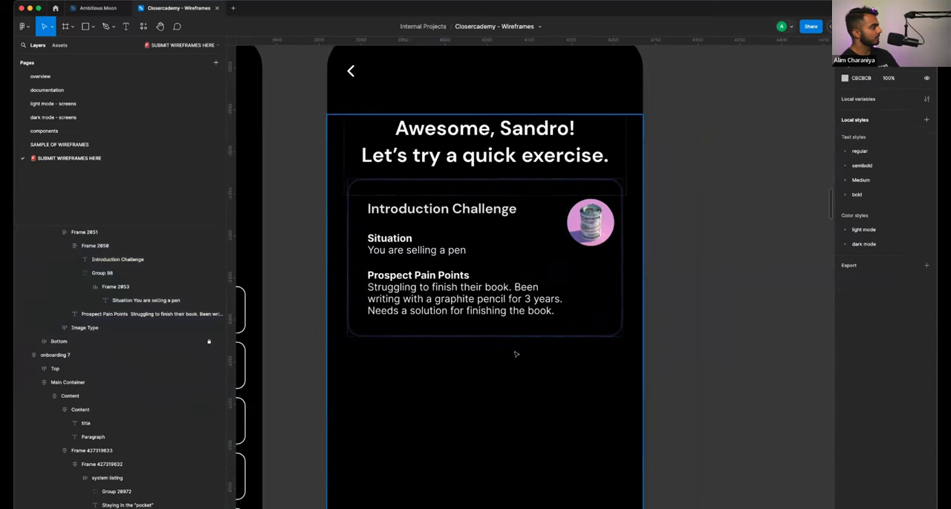
# - Extend the heading's Content frame on onboarding 6 downward to a height of 160, moving the card lower
pyautogui.scroll(-2, 647, 310)
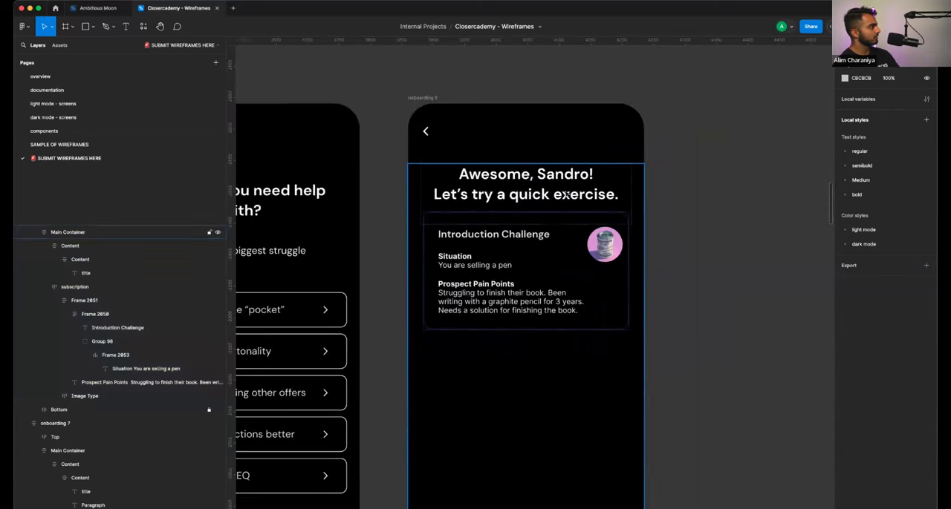
pyautogui.click(550, 219)
pyautogui.moveTo(550, 219); pyautogui.dragTo(548, 259)
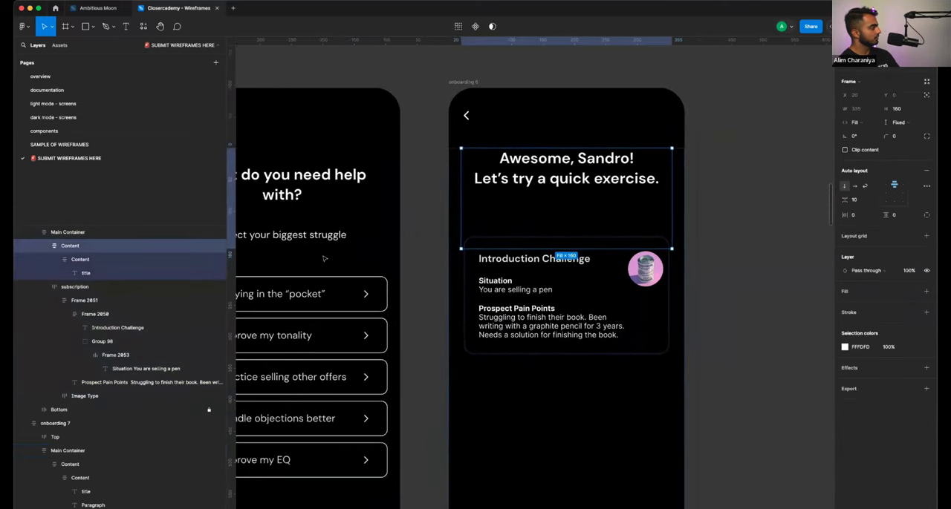
# - Copy the "Select your biggest struggle" paragraph from onboarding 7 into the Content frame below the onboarding 6 heading
pyautogui.hscroll(-2, 319, 245)
pyautogui.click(321, 235)
pyautogui.click(313, 236)
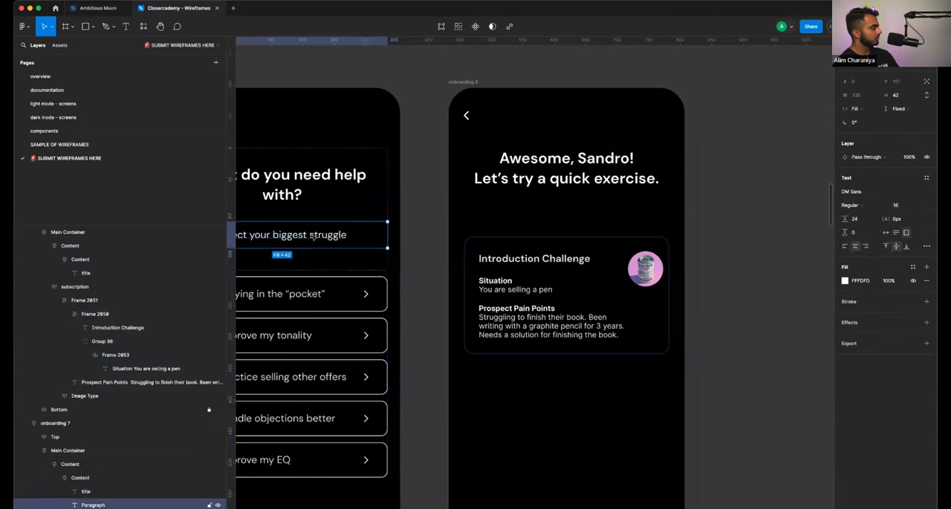
pyautogui.click(582, 191)
pyautogui.doubleClick(583, 190)
pyautogui.press('super+v')
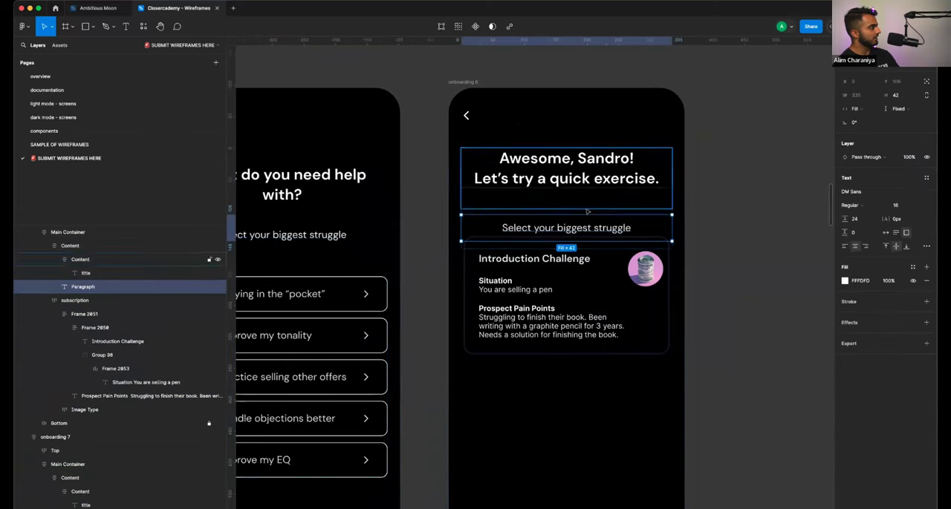
# - Replace the pasted paragraph with "Let's assess your current sales skills. Complete your first exercise below." and extend its Content frame until the card clears the text
pyautogui.doubleClick(588, 226)
pyautogui.write('Co')
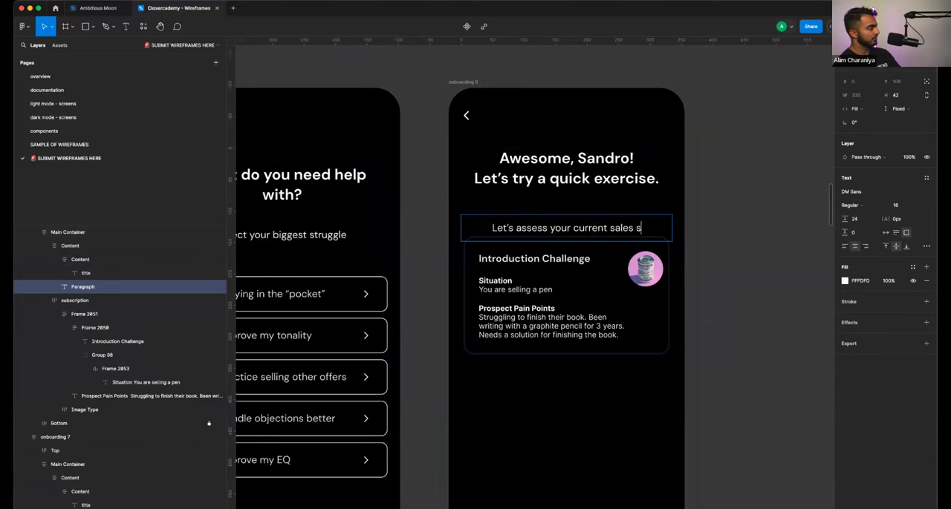
pyautogui.write('kills. Complete your first exercise below')
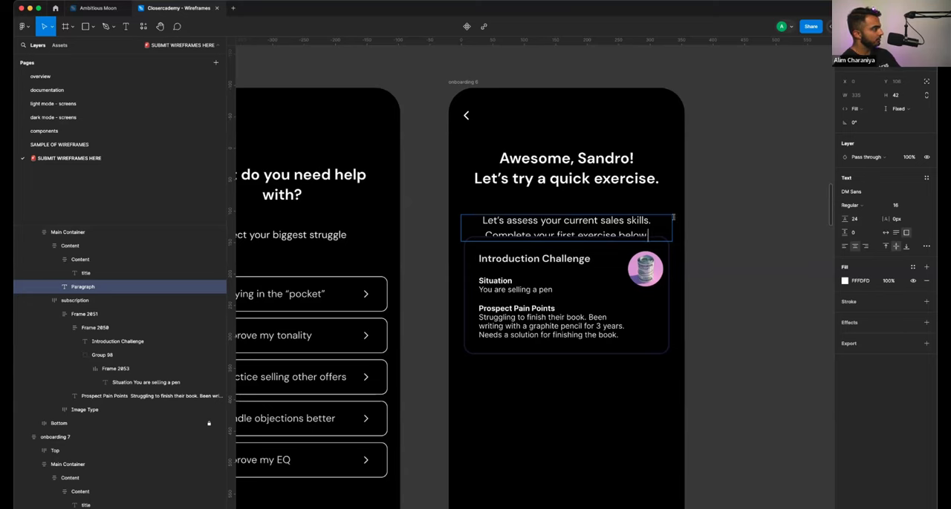
pyautogui.press('Escape')
pyautogui.press('Escape')
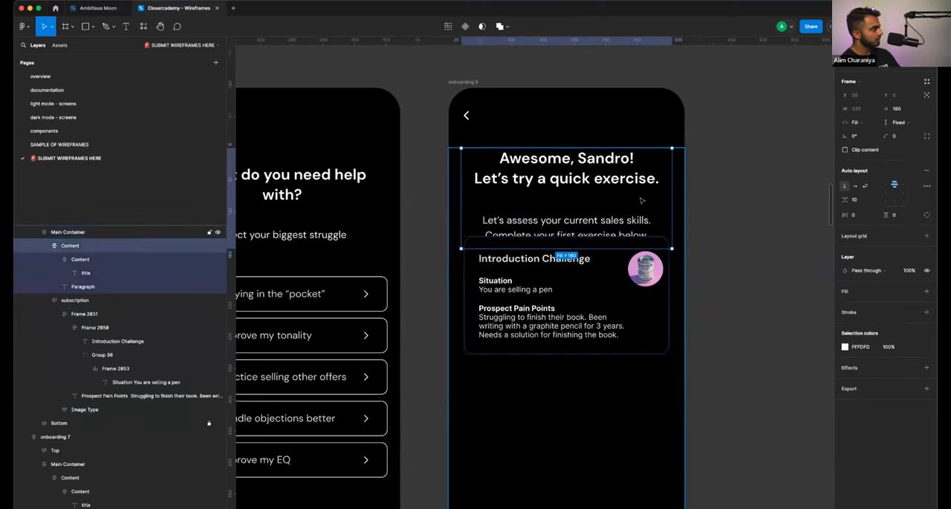
pyautogui.moveTo(638, 249); pyautogui.dragTo(624, 273)
pyautogui.click(695, 280)
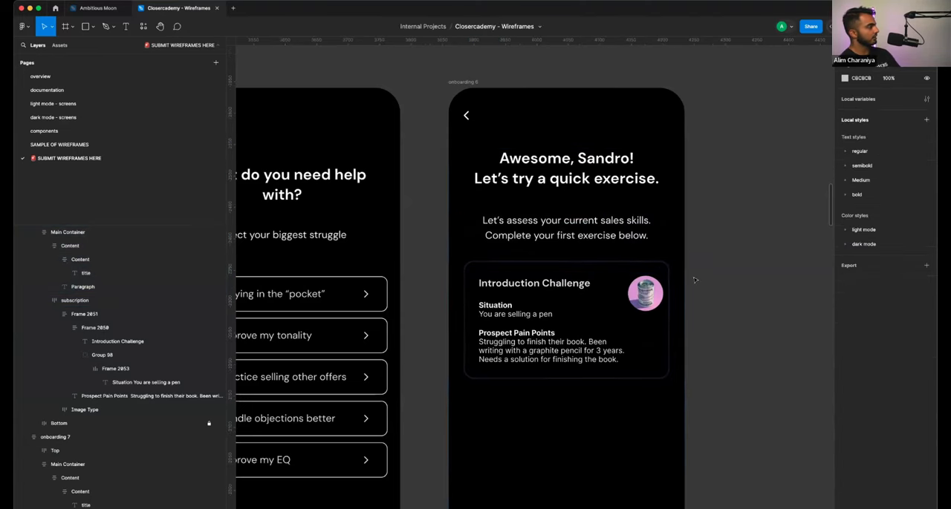
pyautogui.scroll(-3, 696, 280)
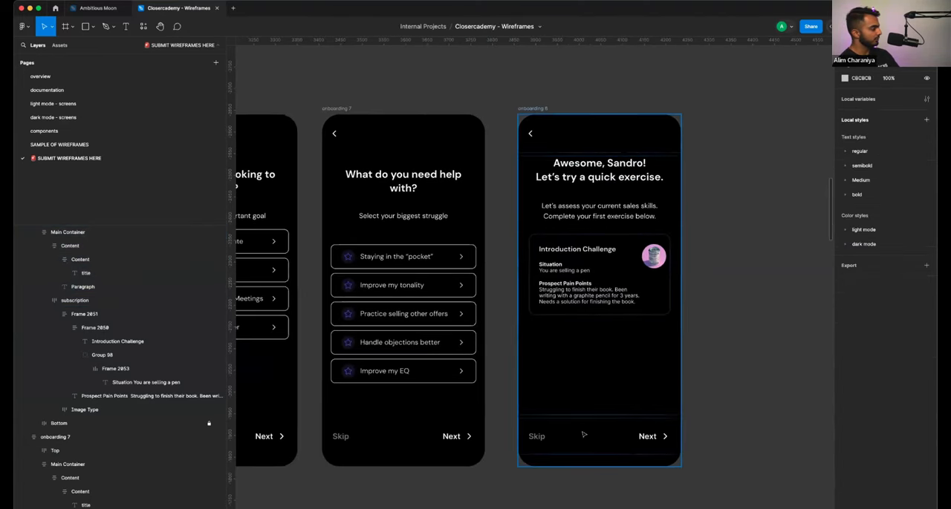
pyautogui.click(584, 436)
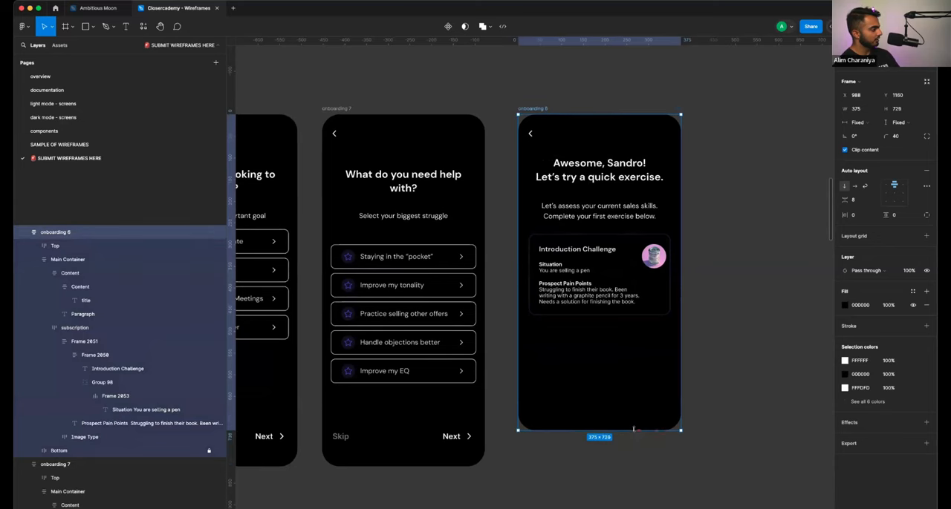
pyautogui.rightClick(657, 439)
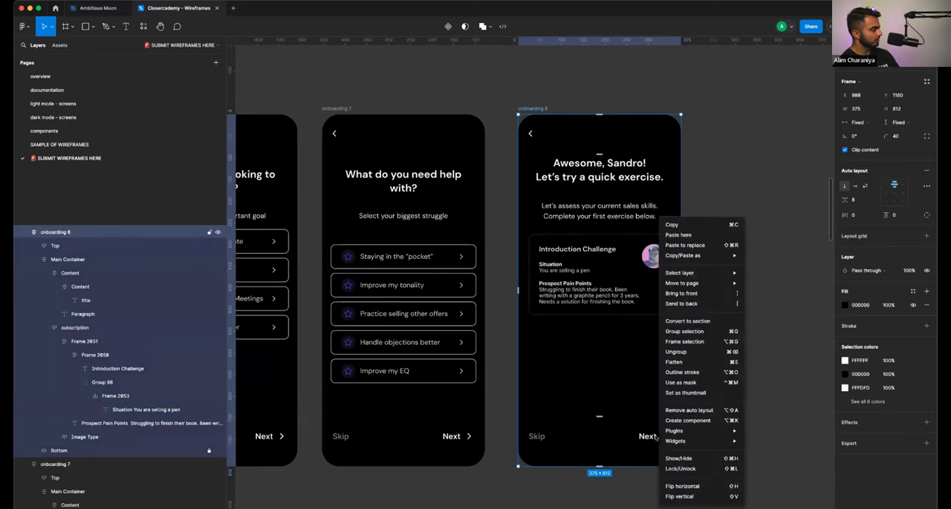
pyautogui.click(668, 467)
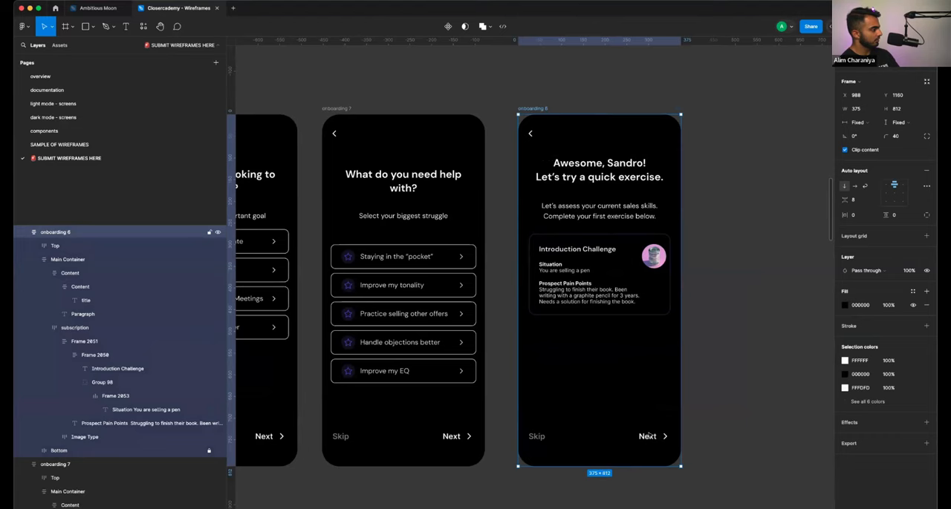
# - Collapse the content layers of onboarding 6 and delete its locked Bottom bar containing Skip and Next
pyautogui.click(166, 423)
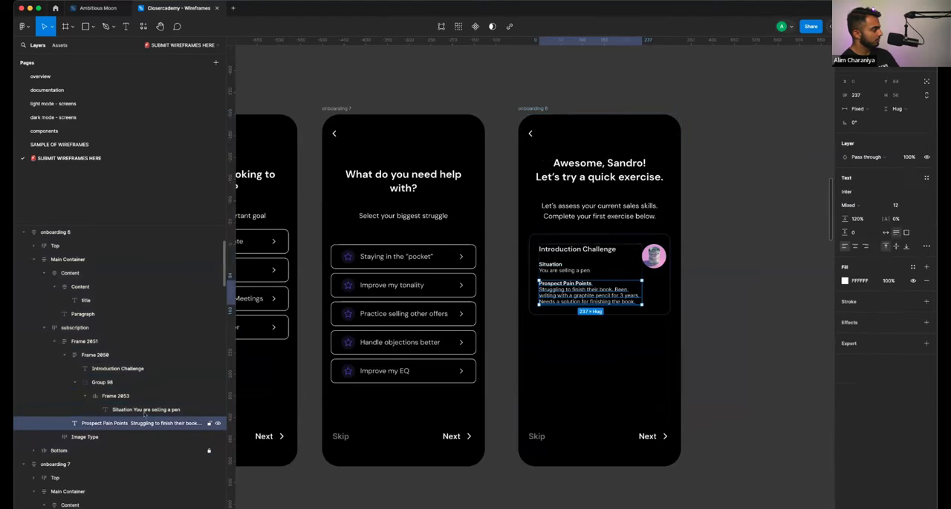
pyautogui.click(44, 274)
pyautogui.click(43, 286)
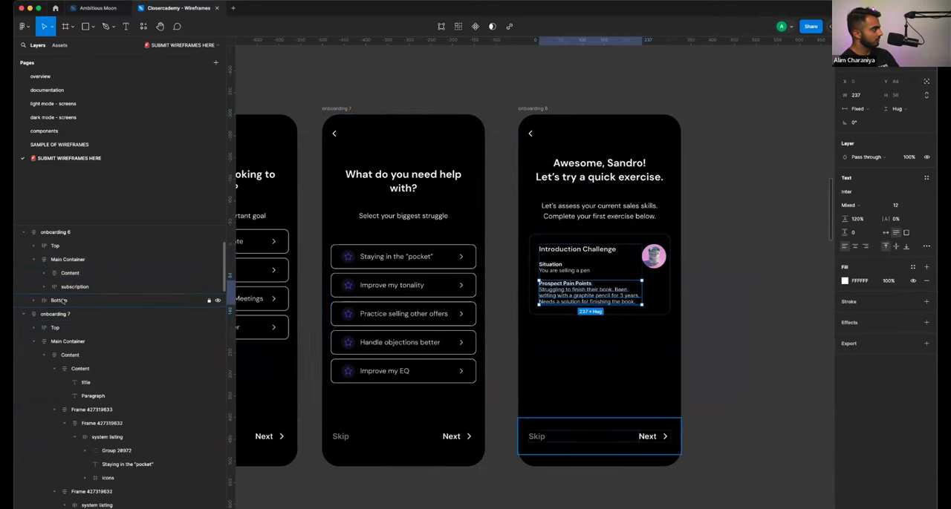
pyautogui.click(72, 301)
pyautogui.press('Delete')
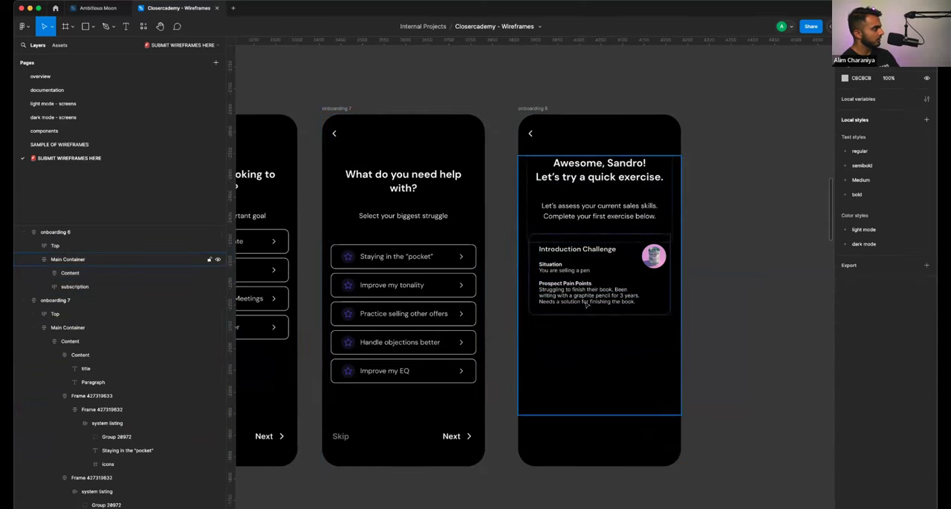
# - Switch to the Ambitious Moon design system file and open its "06 - Button" page
pyautogui.scroll(3, 586, 305)
pyautogui.scroll(-4, 587, 304)
pyautogui.scroll(-5, 587, 304)
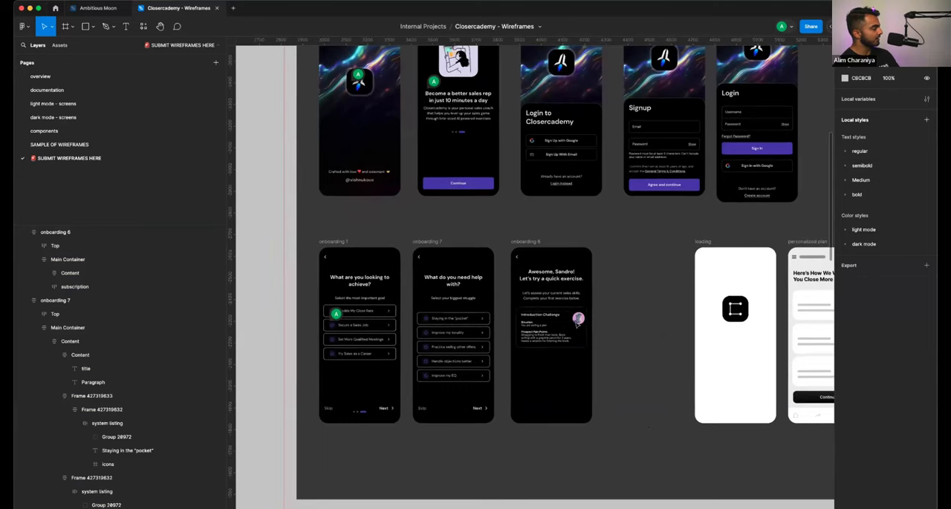
pyautogui.scroll(3, 578, 326)
pyautogui.scroll(-2, 567, 343)
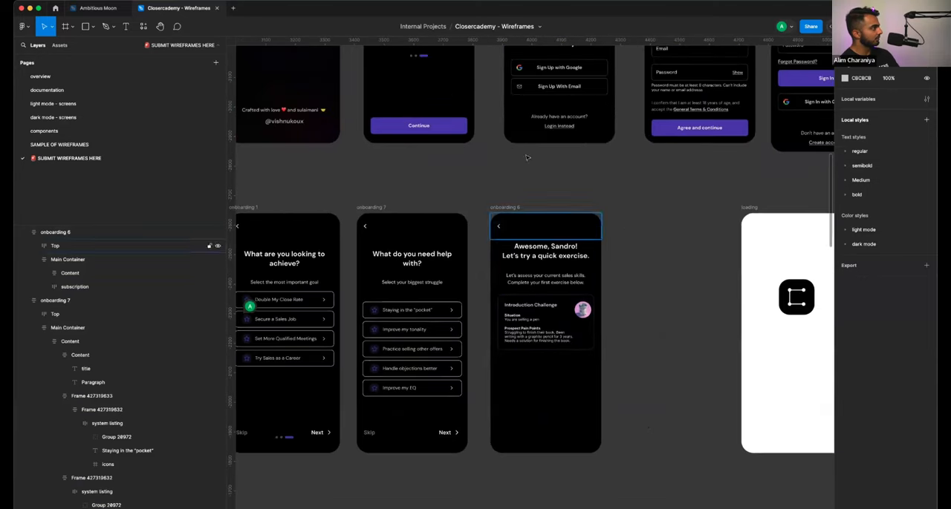
pyautogui.click(450, 130)
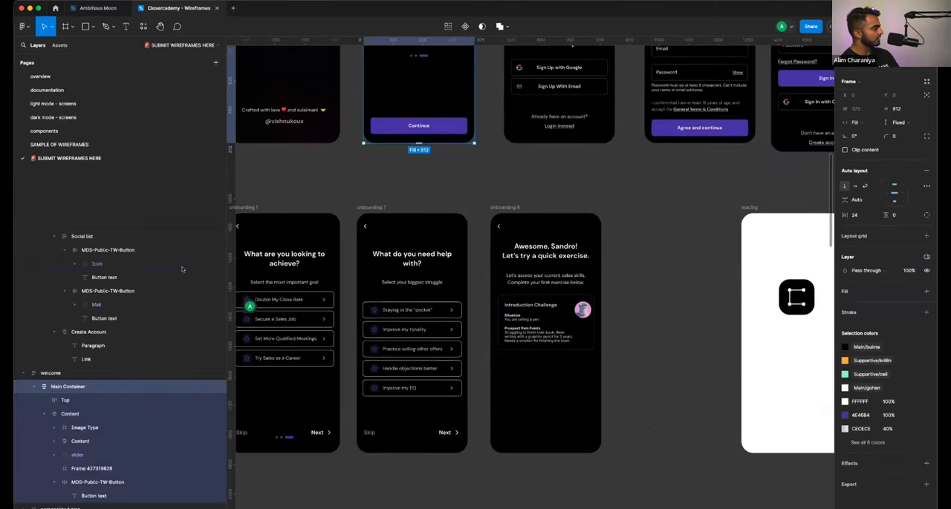
pyautogui.click(98, 7)
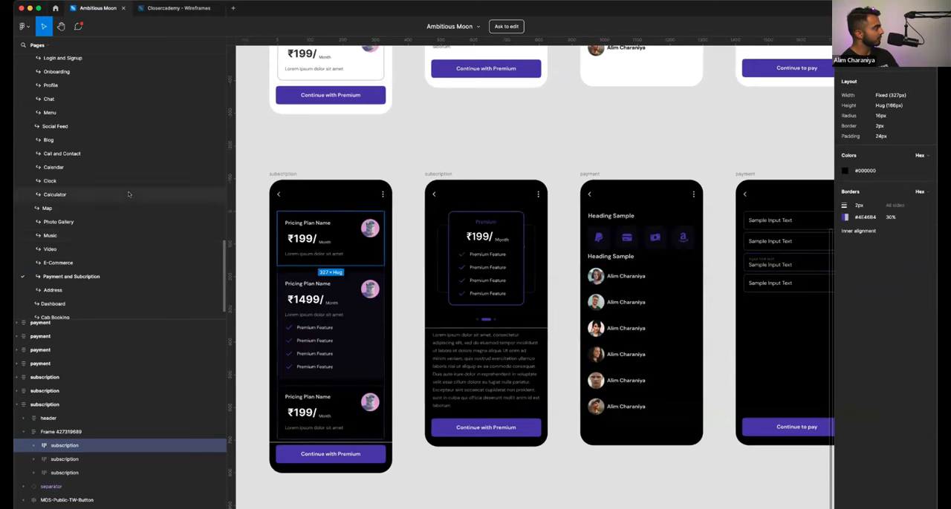
pyautogui.scroll(10, 128, 193)
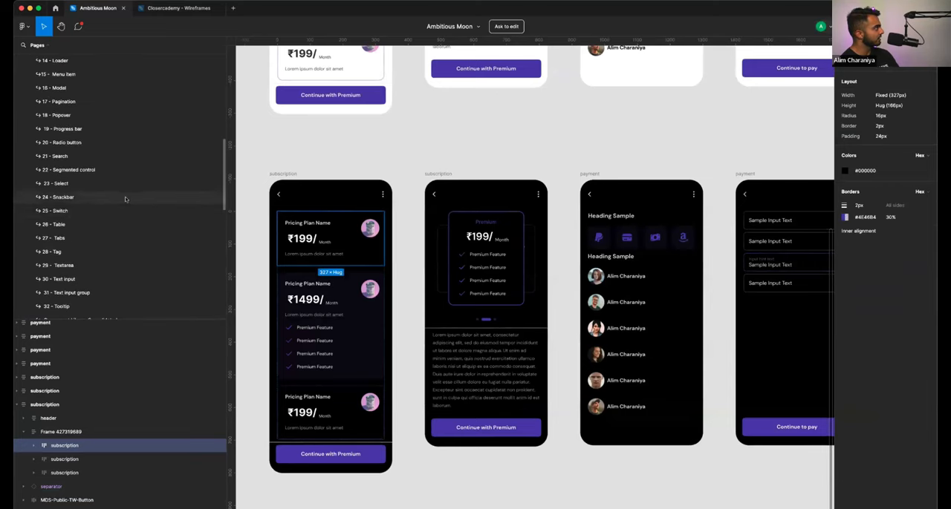
pyautogui.scroll(5, 126, 199)
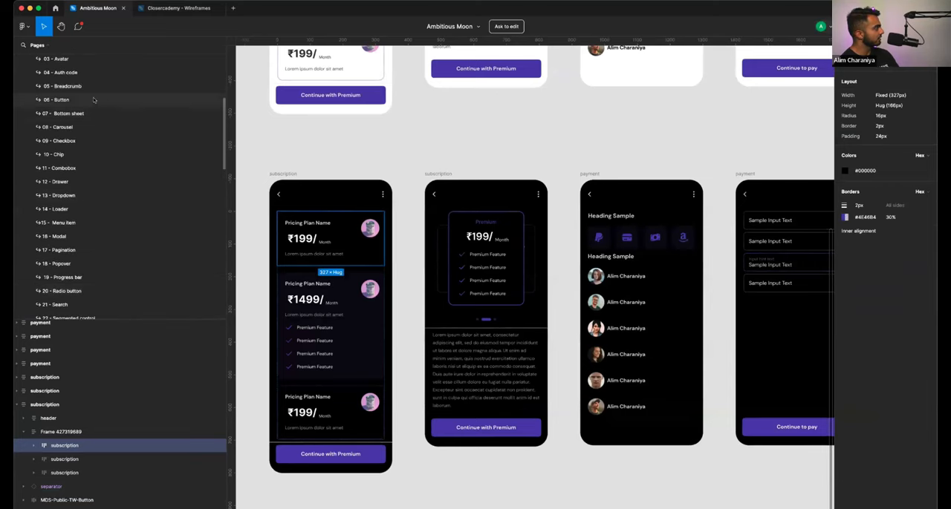
pyautogui.click(93, 99)
# - Pick the xl filled button with a right icon from the button components and return to the Closercademy wireframes
pyautogui.hscroll(-5, 329, 244)
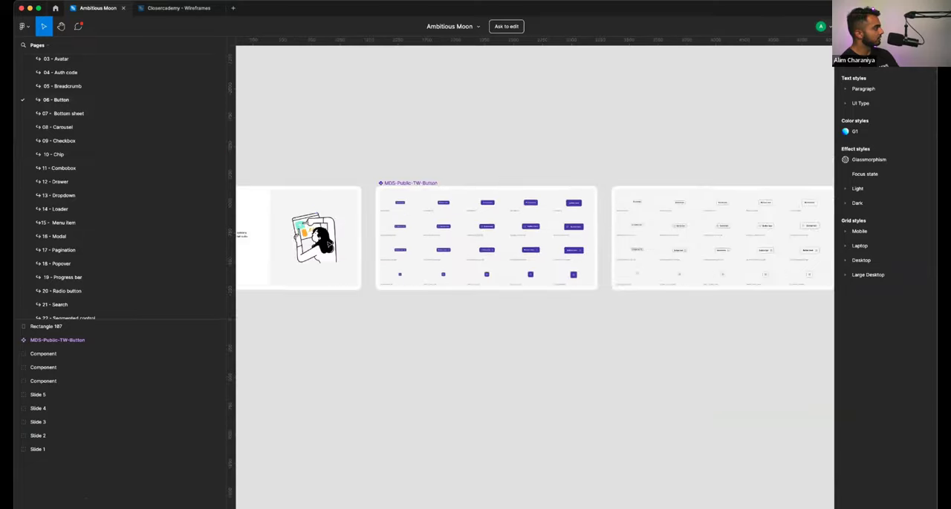
pyautogui.hscroll(-10, 329, 245)
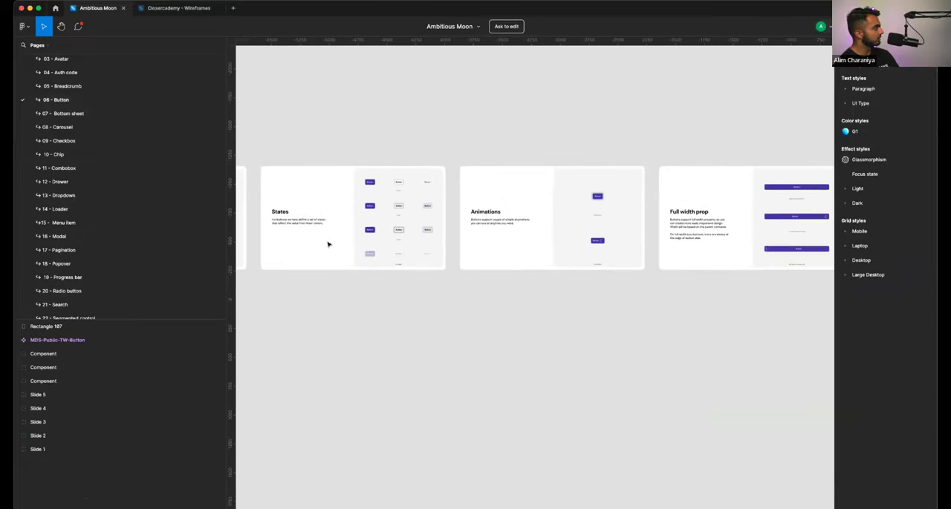
pyautogui.hscroll(-5, 436, 219)
pyautogui.scroll(3, 436, 218)
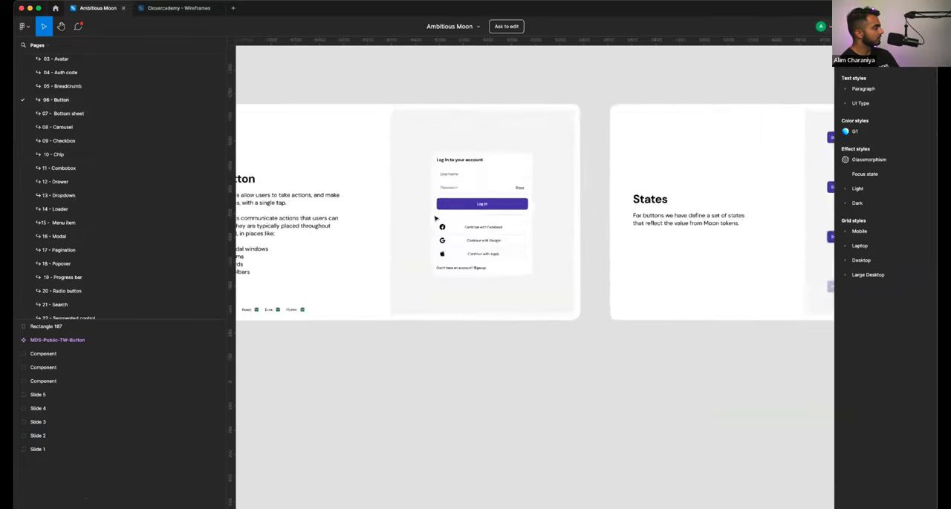
pyautogui.scroll(-3, 435, 219)
pyautogui.hscroll(10, 435, 218)
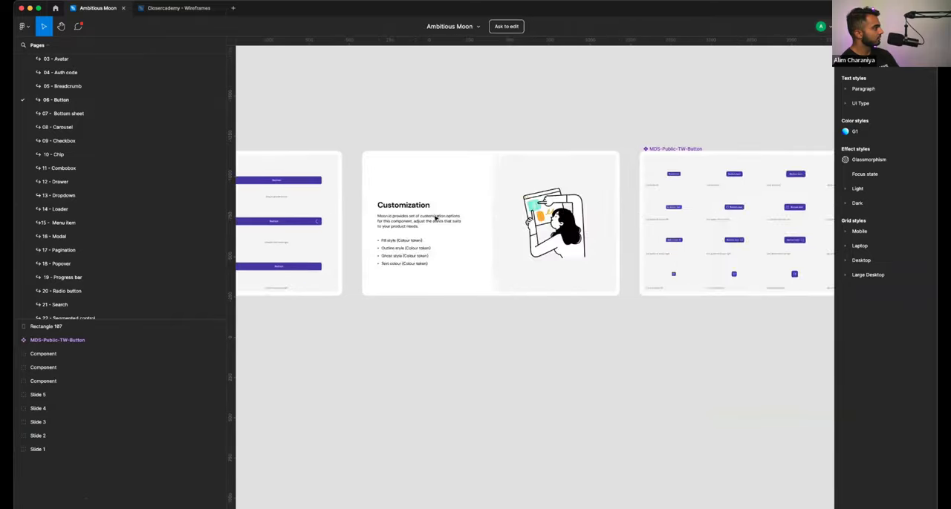
pyautogui.hscroll(5, 436, 218)
pyautogui.scroll(3, 435, 216)
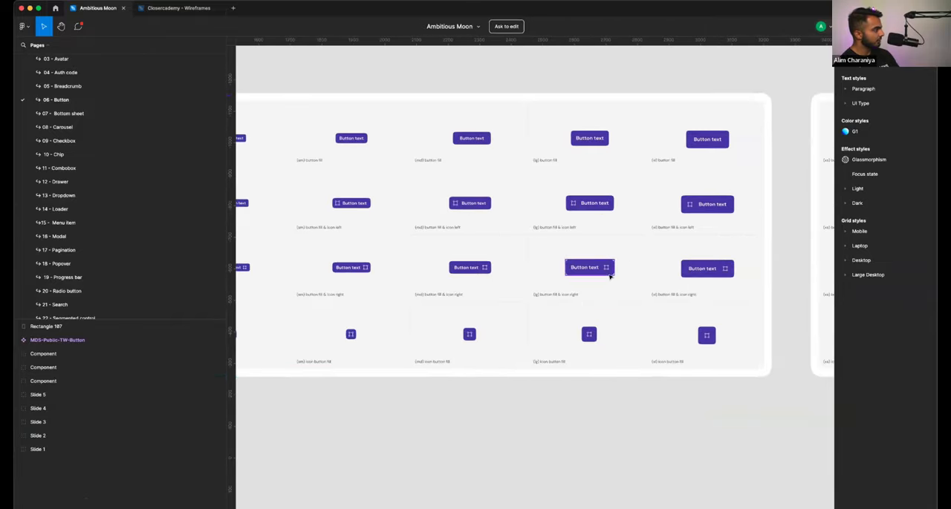
pyautogui.scroll(2, 609, 277)
pyautogui.hscroll(3, 610, 275)
pyautogui.click(643, 286)
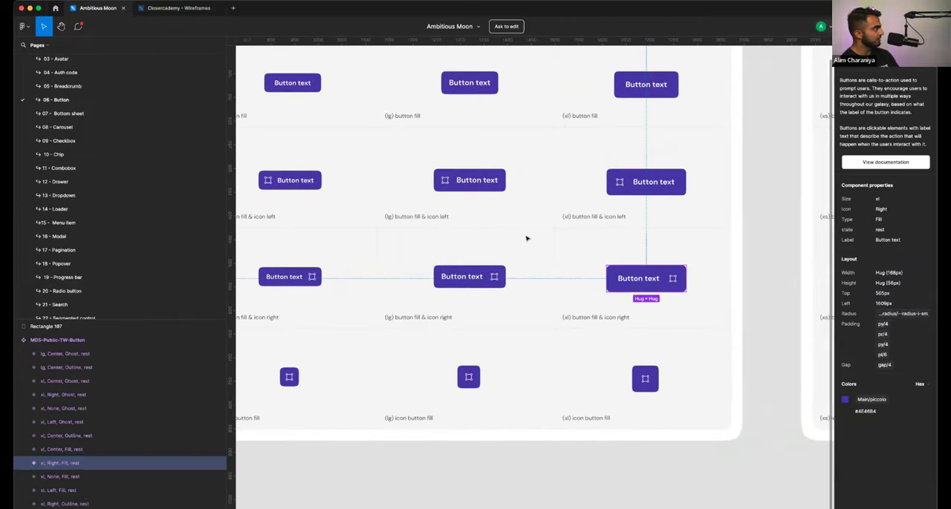
pyautogui.hotkey('ctrl', 'Tab')
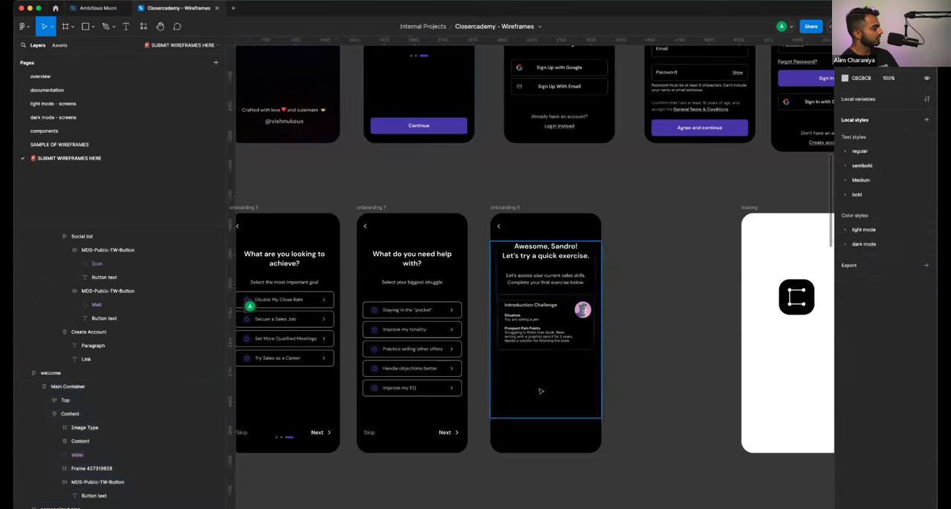
# - Paste the copied xl button with a right icon into the Main Container of the onboarding 6 screen, beneath the Introduction Challenge card
pyautogui.click(541, 391)
pyautogui.hotkey('ctrl', 'v')
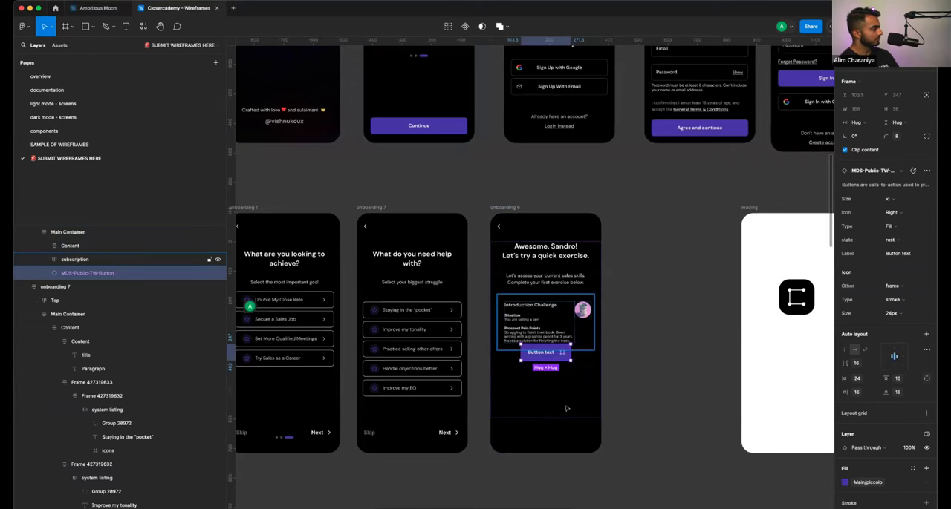
pyautogui.scroll(5, 597, 363)
pyautogui.click(526, 376)
pyautogui.click(530, 356)
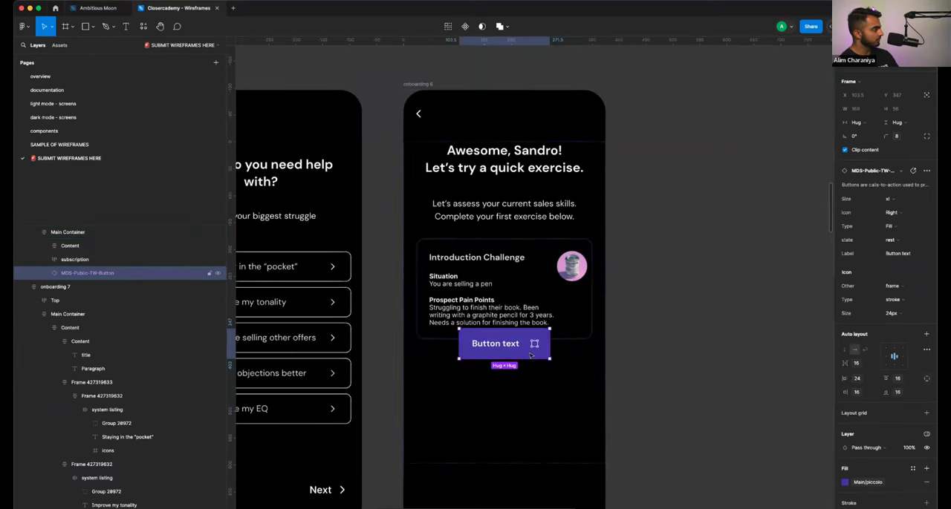
pyautogui.moveTo(663, 391); pyautogui.dragTo(519, 437)
pyautogui.click(556, 339)
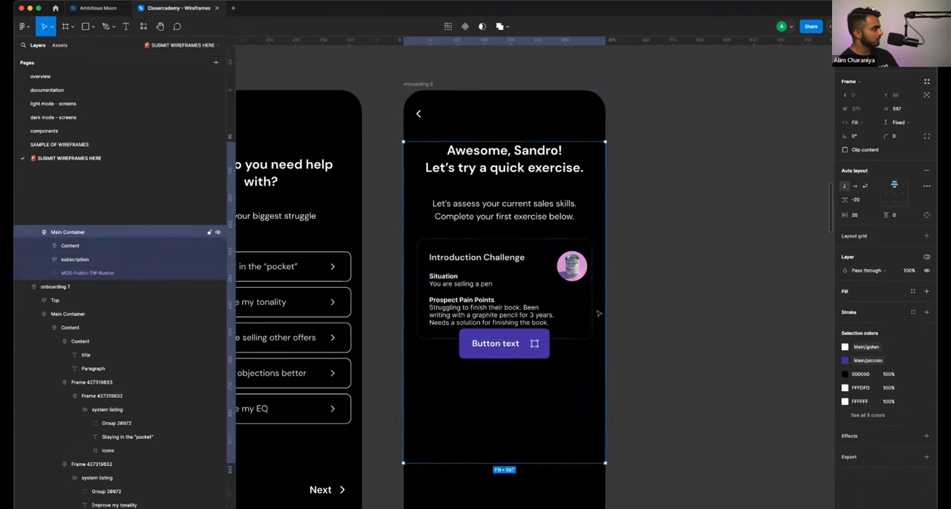
pyautogui.click(112, 273)
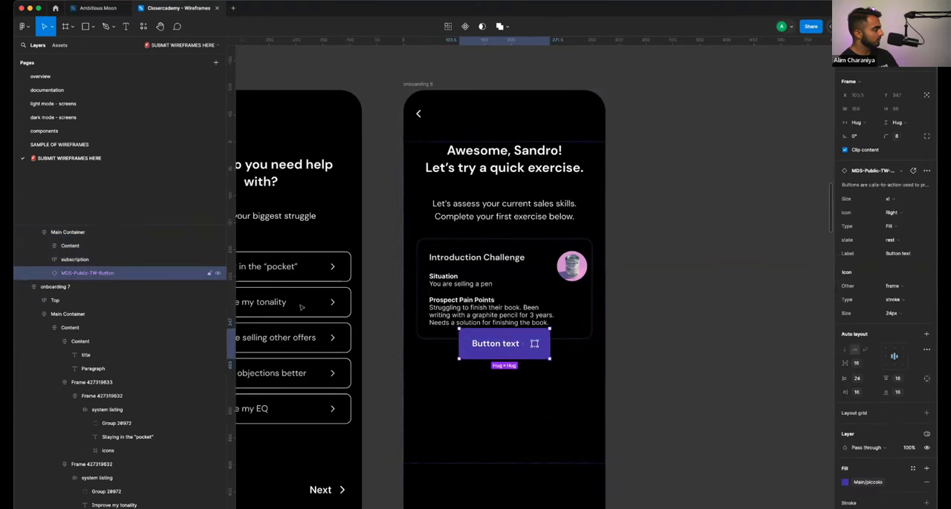
# - Try to push the button down by extending the Introduction Challenge card to a height of 266, and undo the resize
pyautogui.click(126, 260)
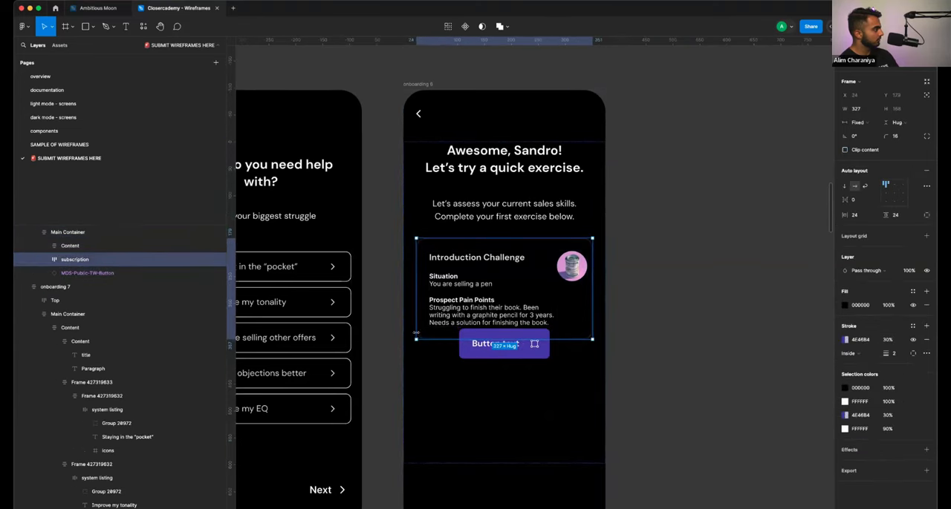
pyautogui.moveTo(421, 336); pyautogui.dragTo(424, 378)
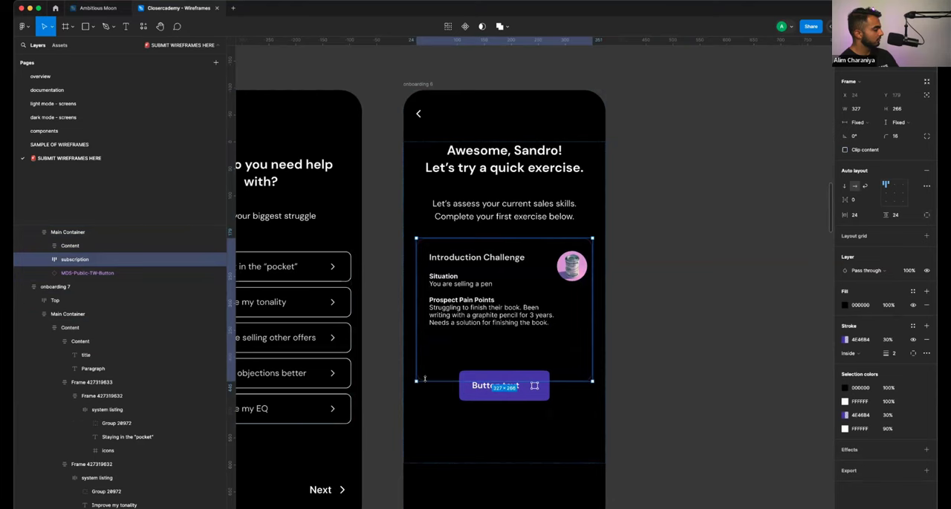
pyautogui.click(504, 390)
pyautogui.rightClick(503, 389)
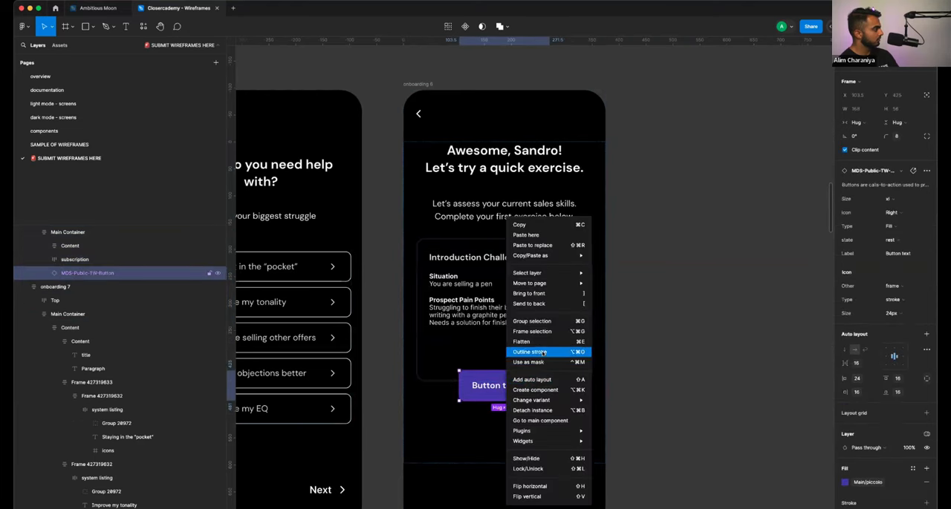
pyautogui.click(603, 347)
pyautogui.press('super+z')
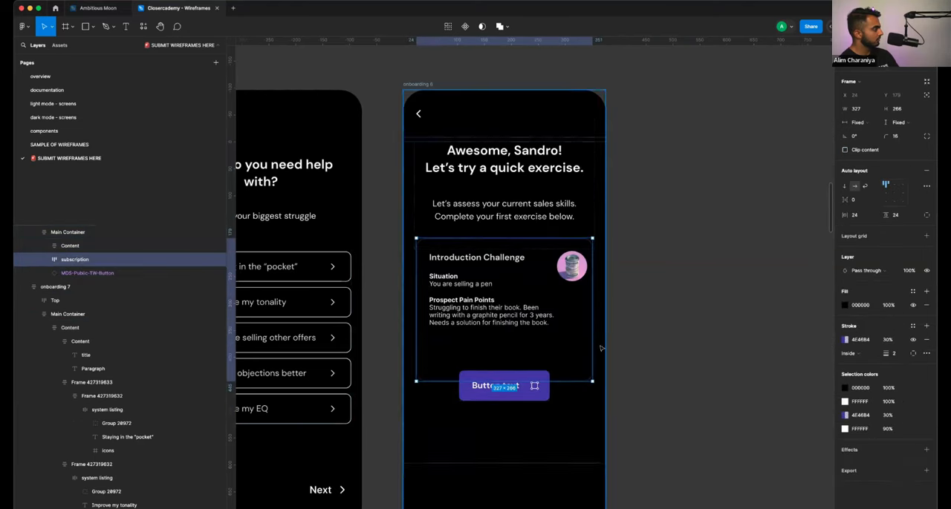
pyautogui.press('super+z')
# - Move the button out of the onboarding 6 screen onto the empty canvas beside it
pyautogui.click(523, 352)
pyautogui.moveTo(523, 352); pyautogui.dragTo(676, 354)
pyautogui.click(567, 361)
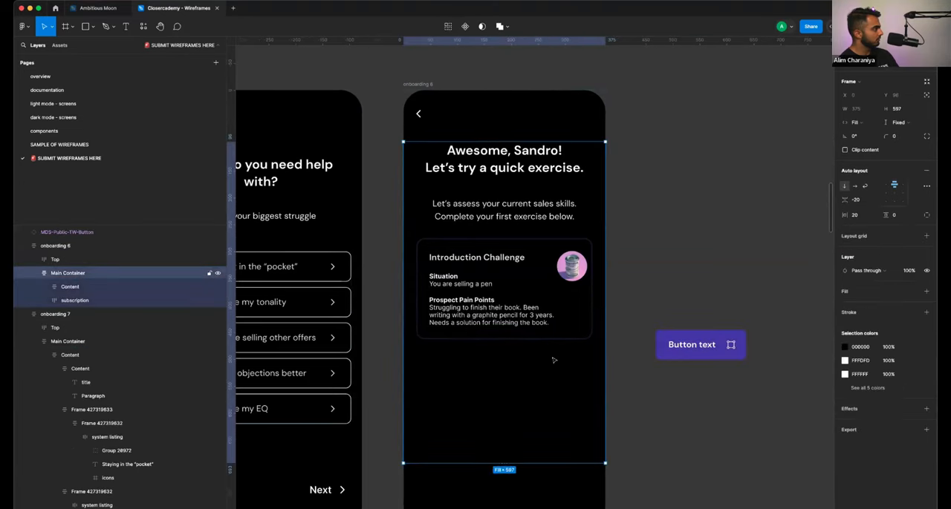
# - Draw a new frame about 329 by 117 inside the Main Container, directly after the Introduction Challenge card
pyautogui.click(147, 298)
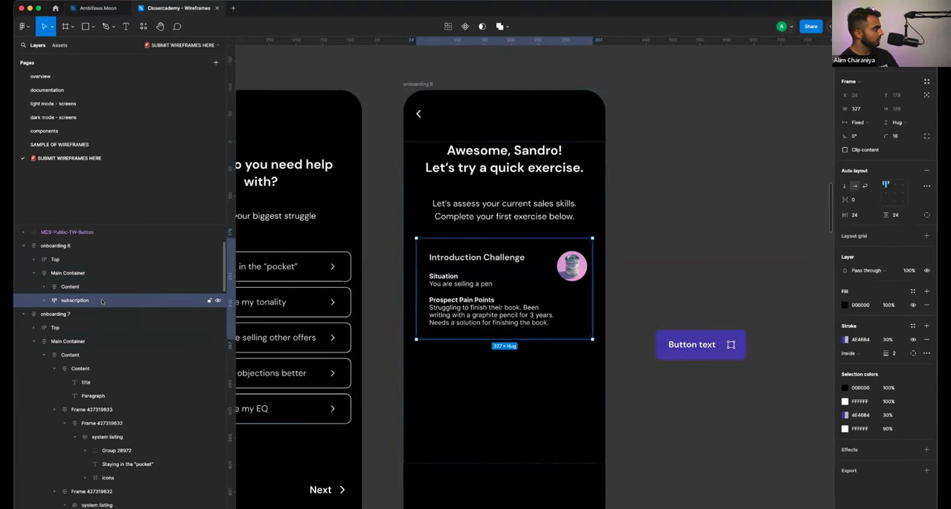
pyautogui.click(73, 27)
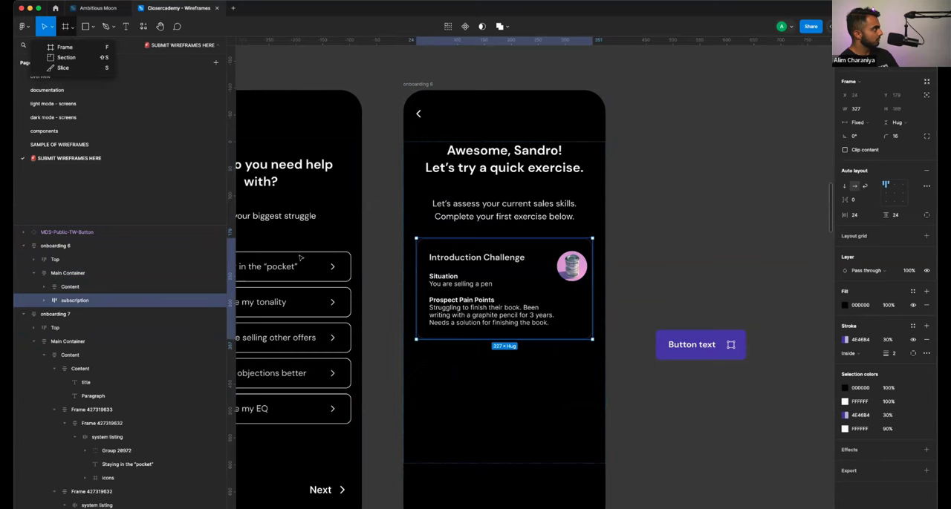
pyautogui.click(66, 47)
pyautogui.moveTo(413, 356); pyautogui.dragTo(590, 419)
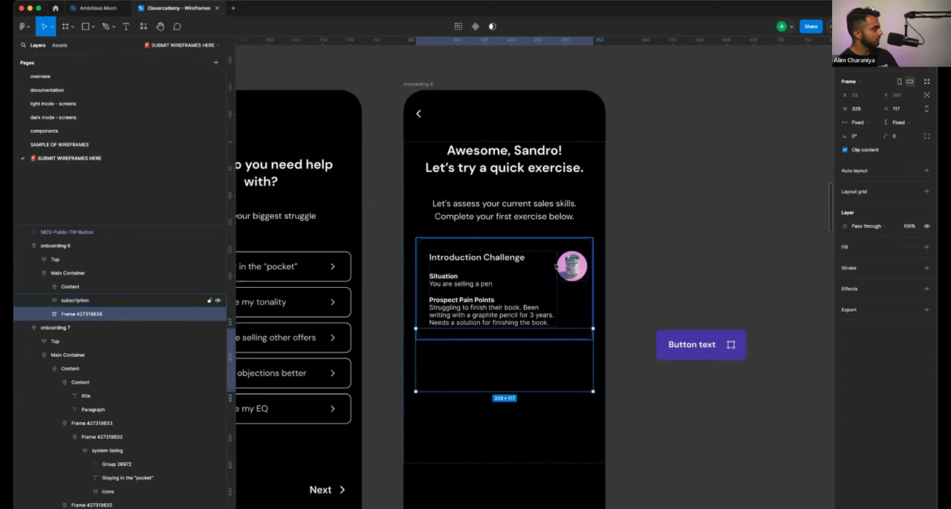
pyautogui.click(578, 248)
pyautogui.click(563, 288)
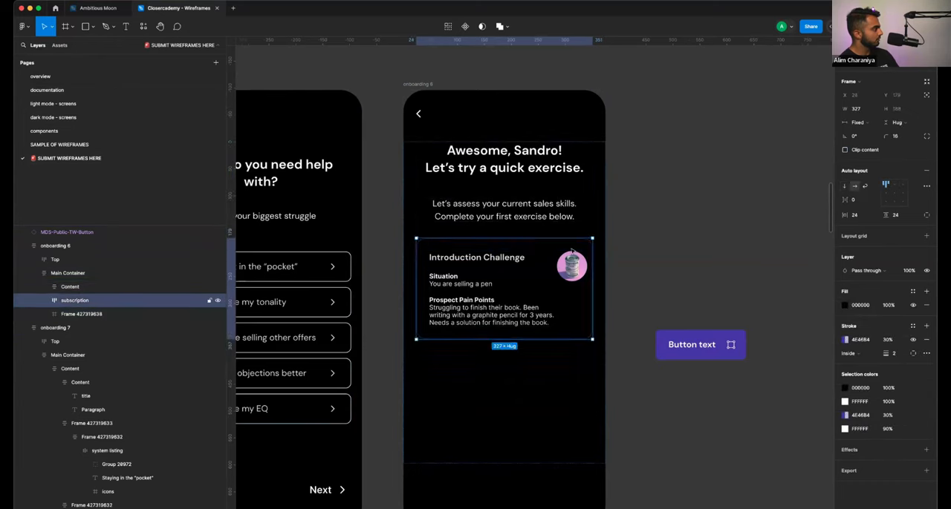
pyautogui.click(540, 363)
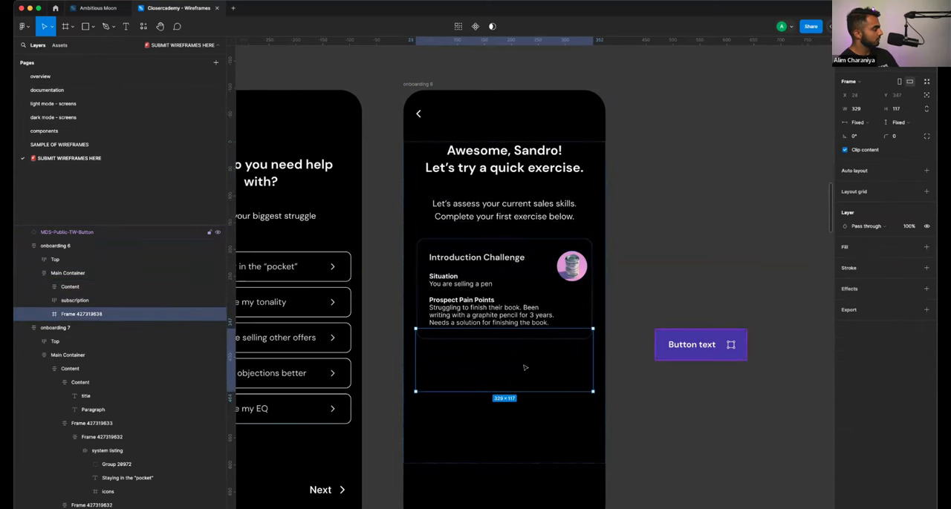
# - Place the button inside the new frame below the card and stretch it across the frame's full width
pyautogui.moveTo(685, 345); pyautogui.dragTo(492, 368)
pyautogui.press('alt')
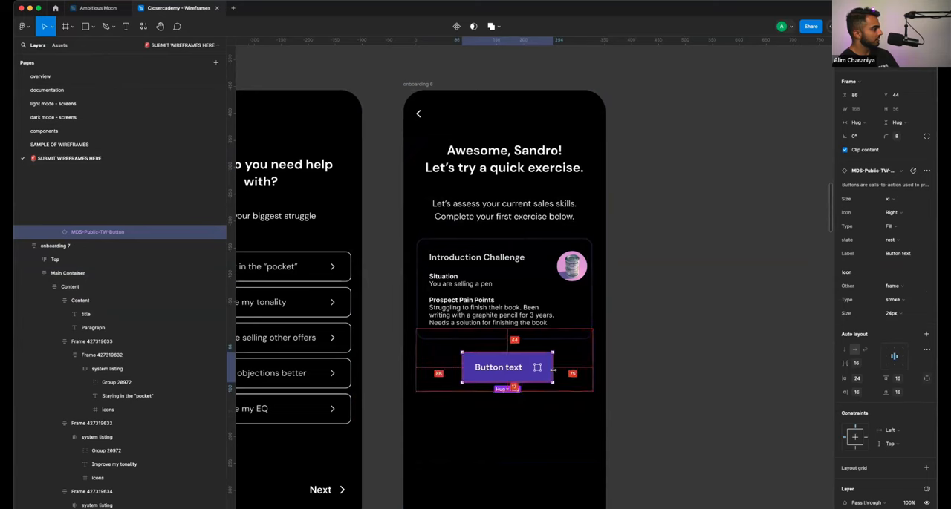
pyautogui.moveTo(554, 369); pyautogui.dragTo(593, 371)
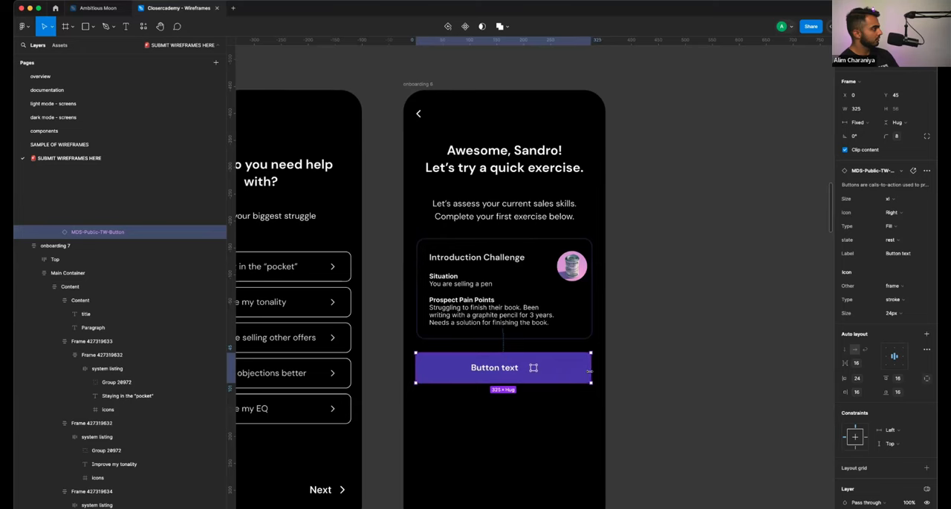
pyautogui.moveTo(589, 371); pyautogui.dragTo(591, 371)
# - Replace the button's label with "Tap To Record Your Answer"
pyautogui.doubleClick(512, 368)
pyautogui.doubleClick(510, 366)
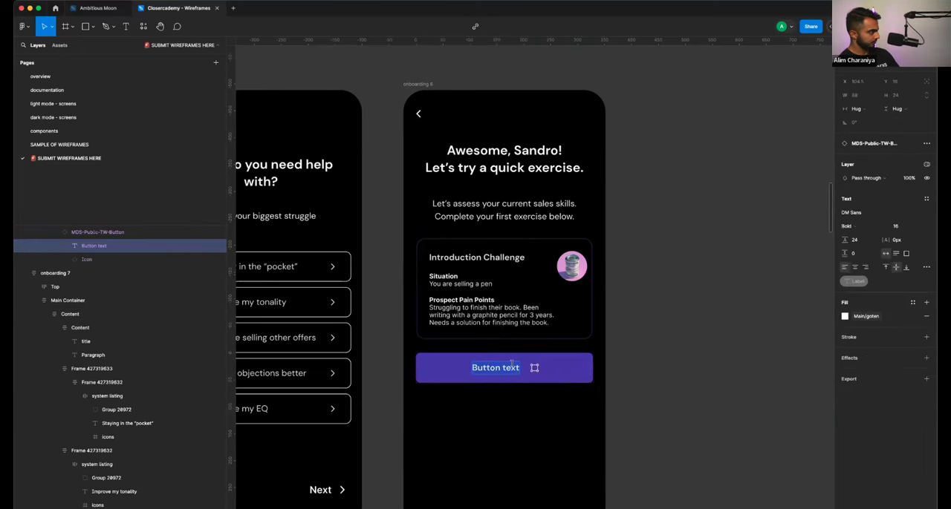
pyautogui.write('Tap')
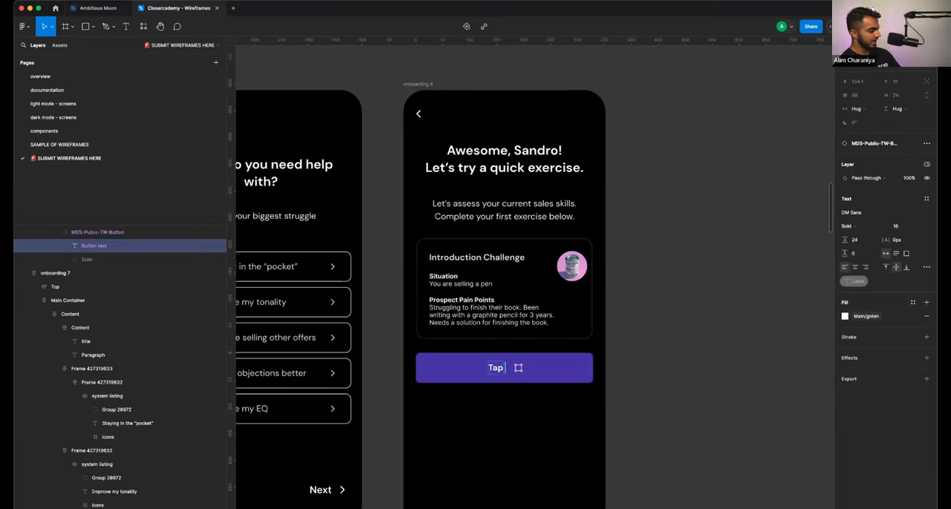
pyautogui.write(' To Record')
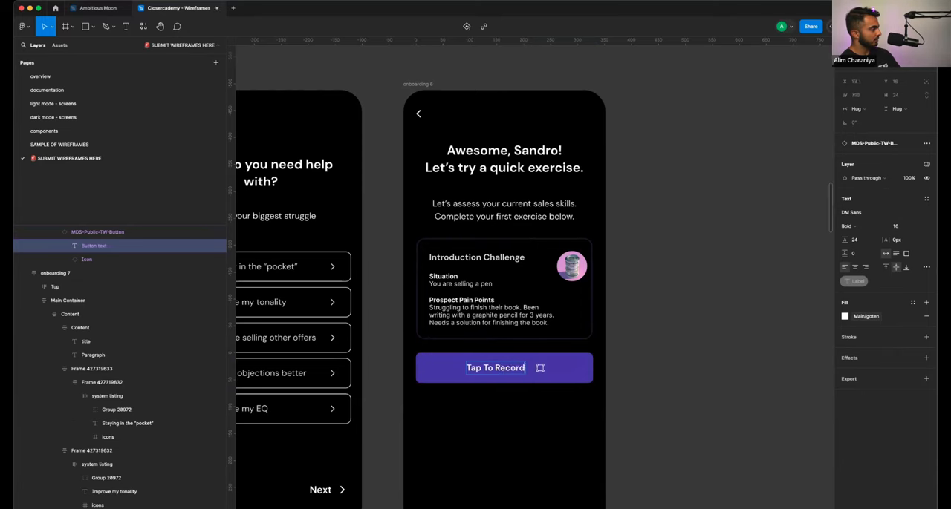
pyautogui.write(' Your Answer')
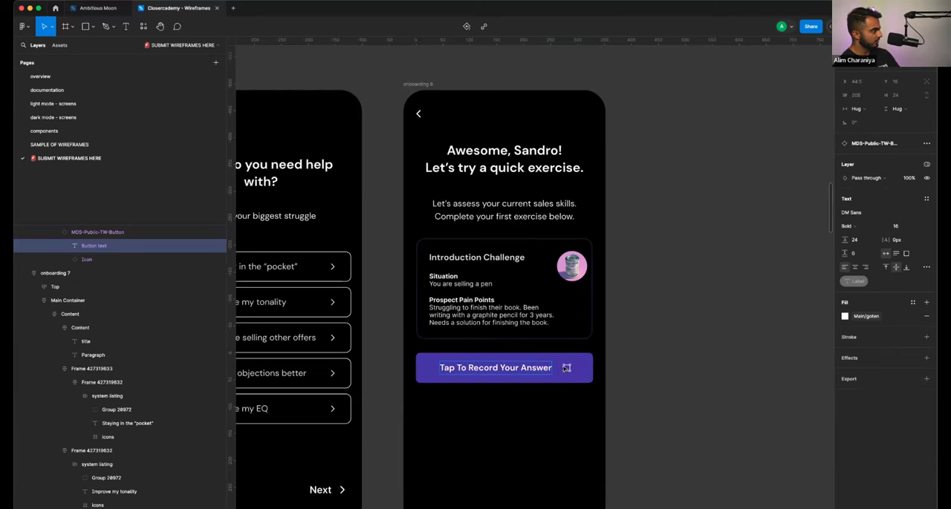
pyautogui.press('Escape')
# - Switch to the Ambitious Moon design system file and open its Icons page
pyautogui.click(104, 10)
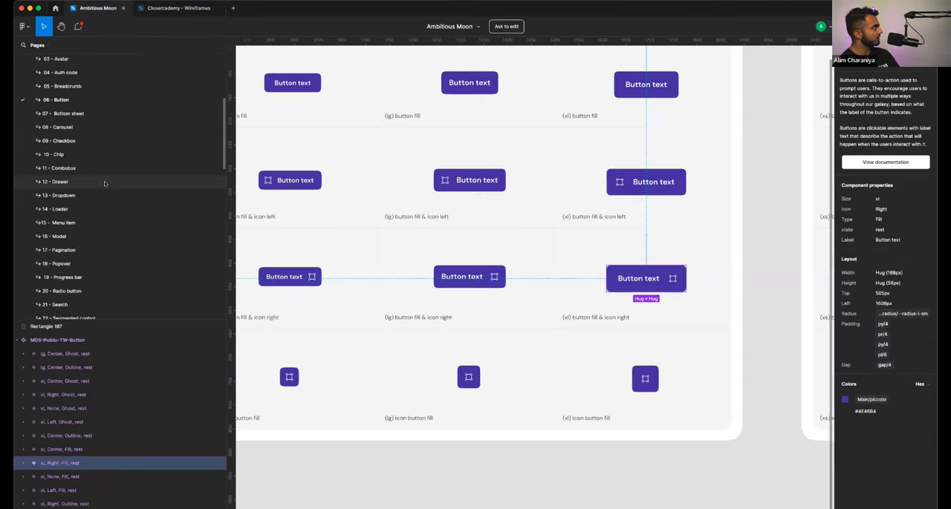
pyautogui.scroll(5, 104, 183)
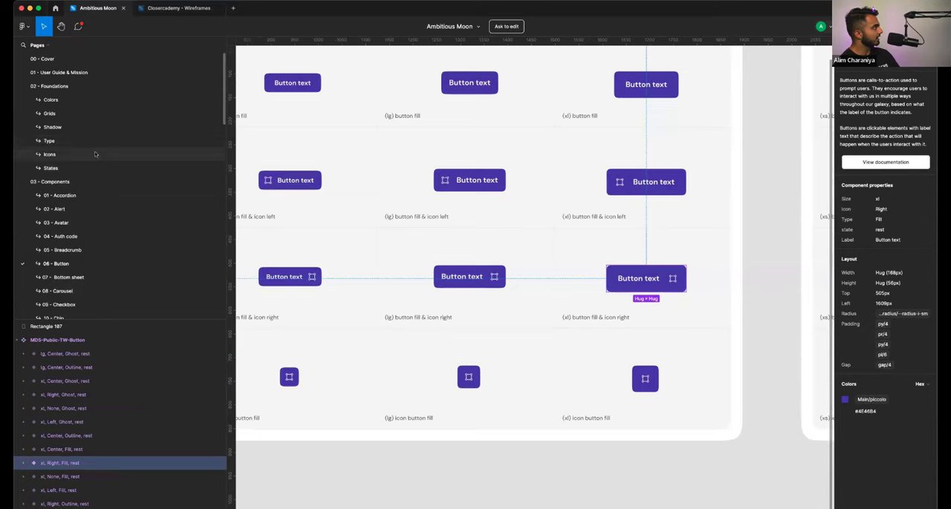
pyautogui.click(95, 153)
# - Look through the icon sets, from Time and Mail down to Other and back up to Media, for a recording icon
pyautogui.scroll(-5, 297, 250)
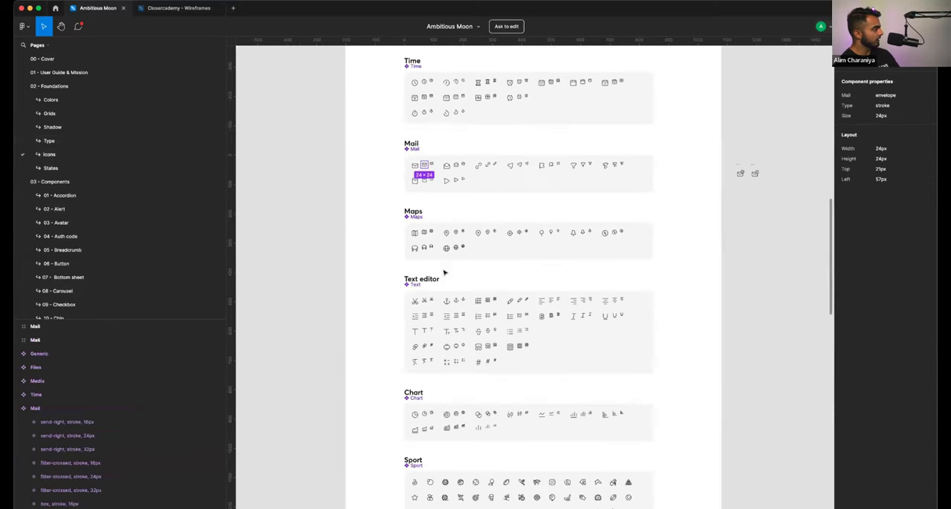
pyautogui.scroll(-10, 444, 274)
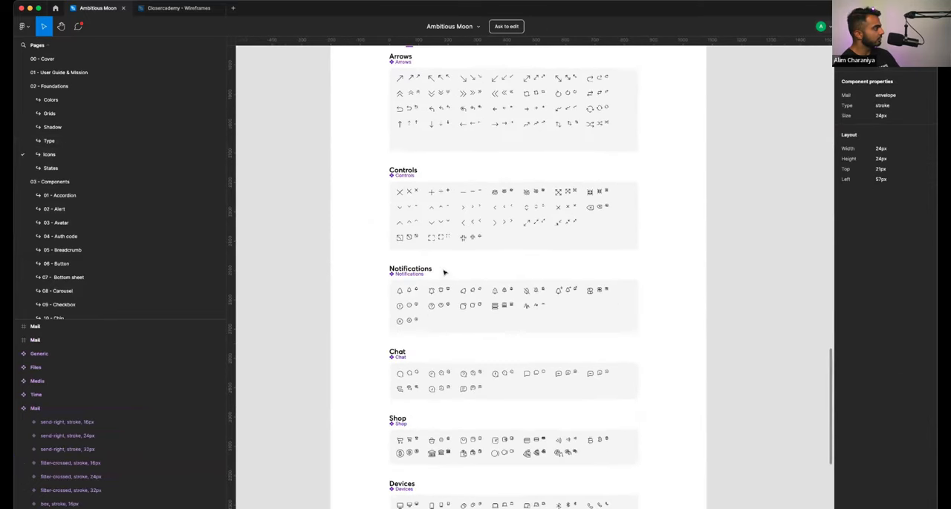
pyautogui.scroll(-2, 444, 274)
pyautogui.scroll(5, 437, 163)
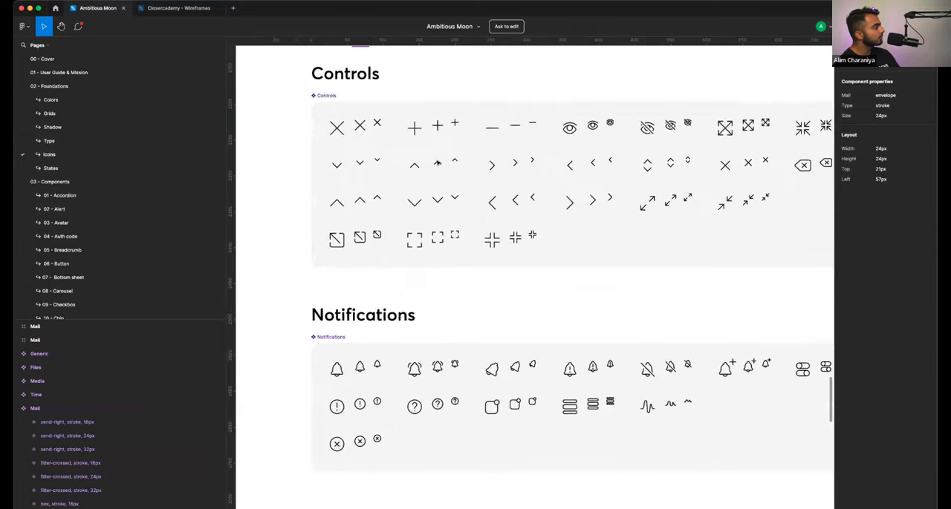
pyautogui.scroll(-5, 438, 162)
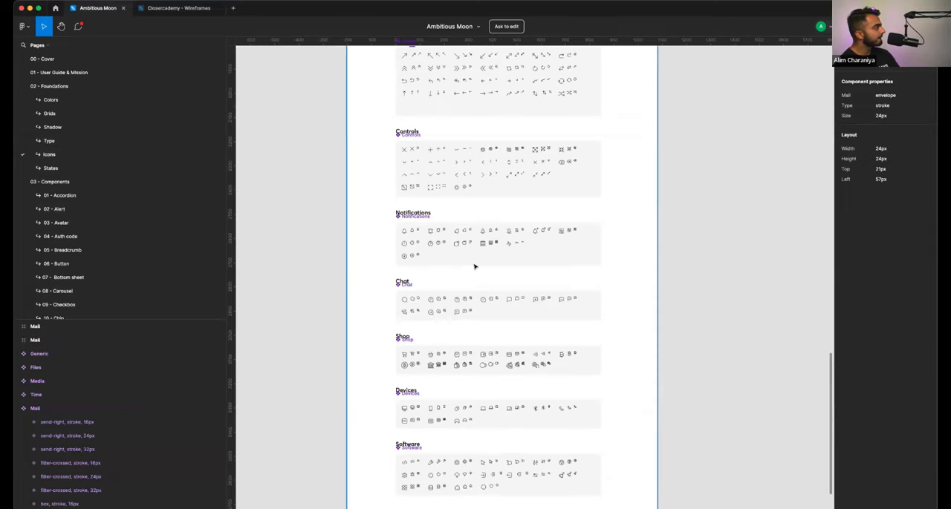
pyautogui.scroll(-2, 467, 251)
pyautogui.scroll(5, 457, 322)
pyautogui.scroll(-5, 456, 323)
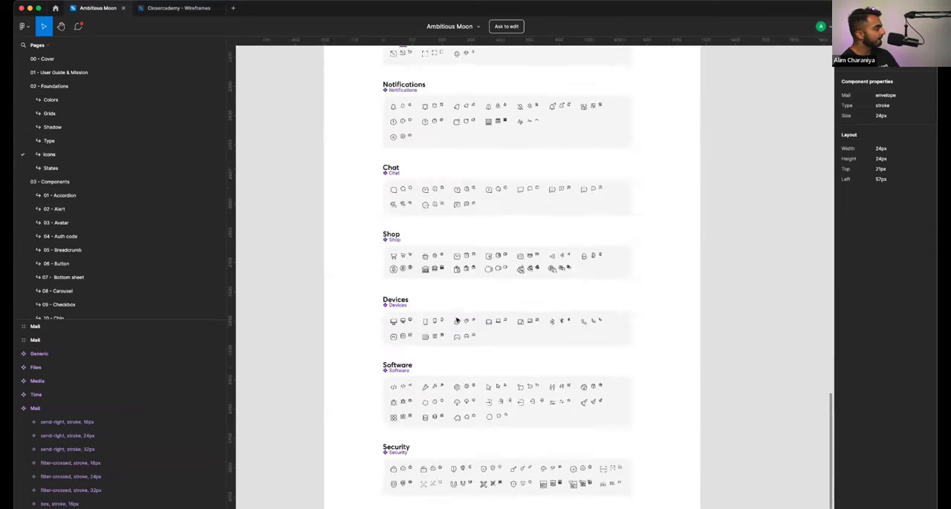
pyautogui.scroll(1, 442, 405)
pyautogui.scroll(3, 443, 411)
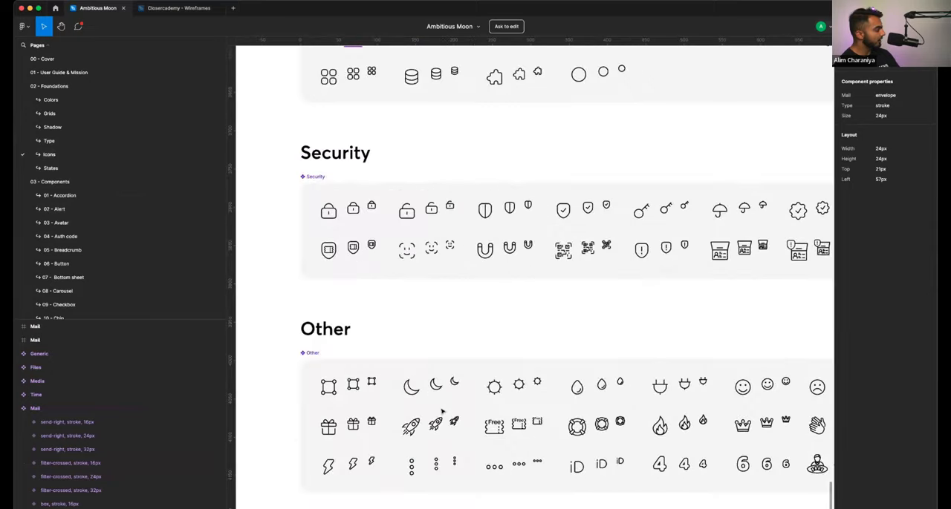
pyautogui.scroll(1, 440, 414)
pyautogui.scroll(-1, 436, 416)
pyautogui.scroll(-2, 436, 417)
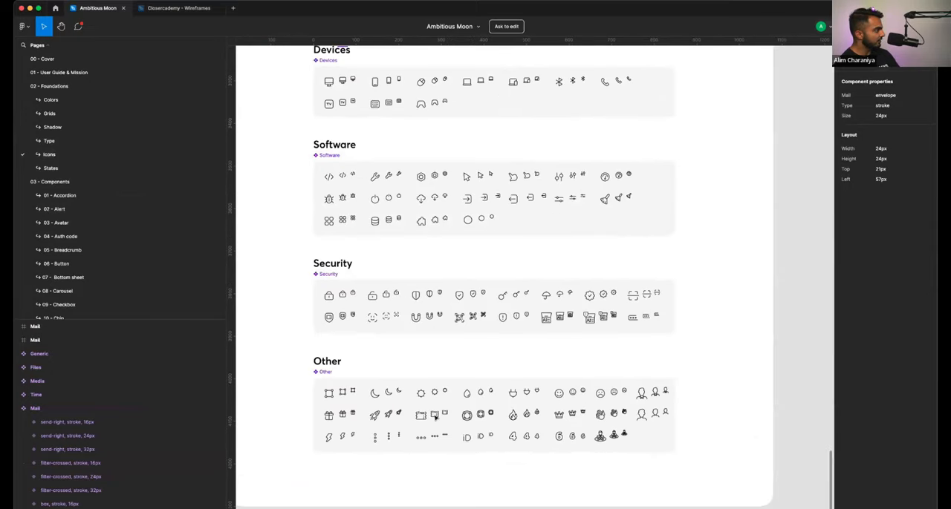
pyautogui.scroll(5, 436, 416)
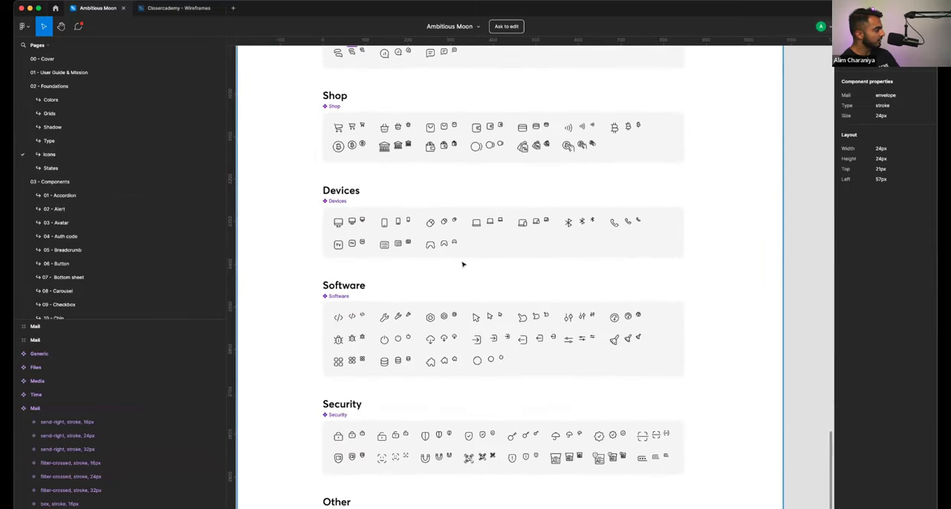
pyautogui.scroll(4, 461, 264)
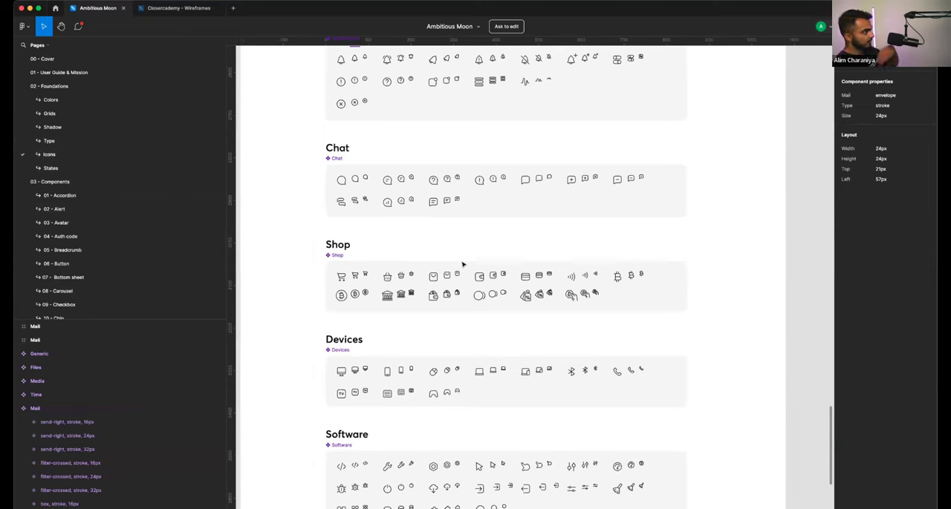
pyautogui.scroll(5, 462, 264)
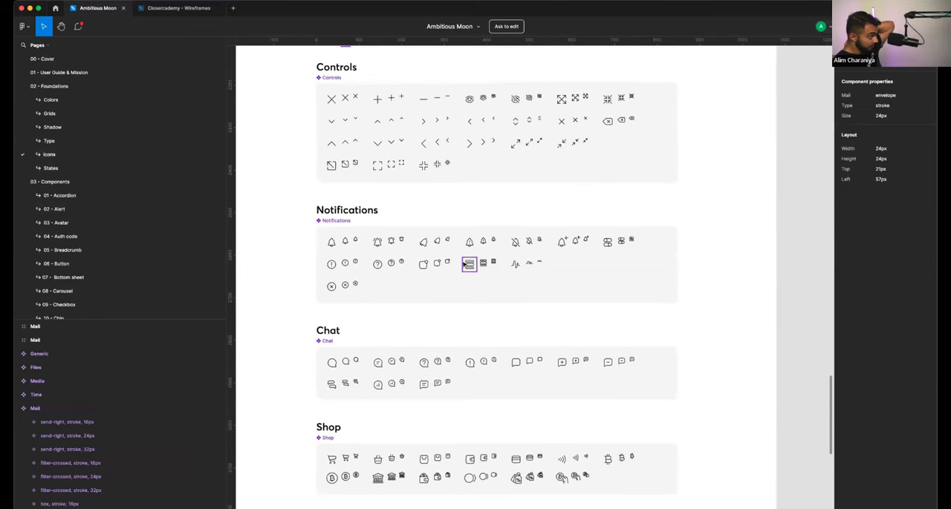
pyautogui.scroll(4, 462, 263)
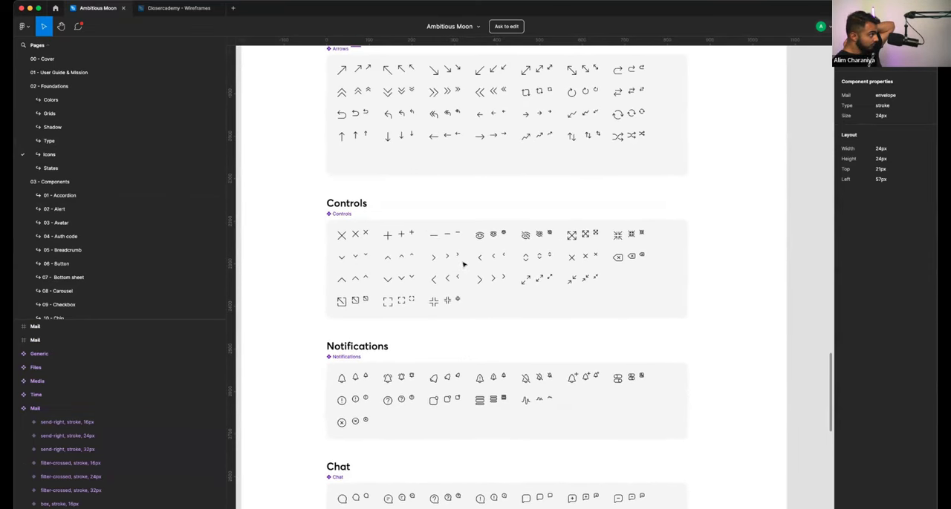
pyautogui.scroll(4, 464, 263)
pyautogui.scroll(4, 462, 263)
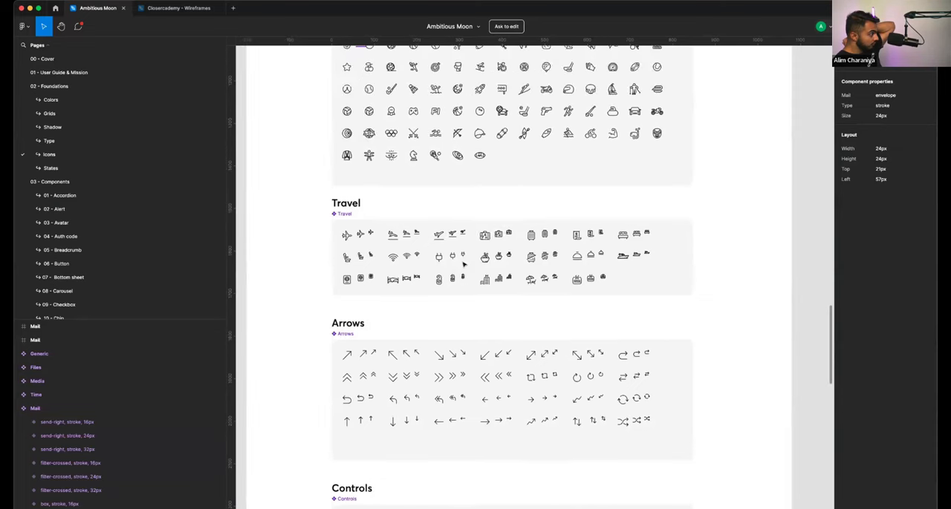
pyautogui.scroll(6, 463, 264)
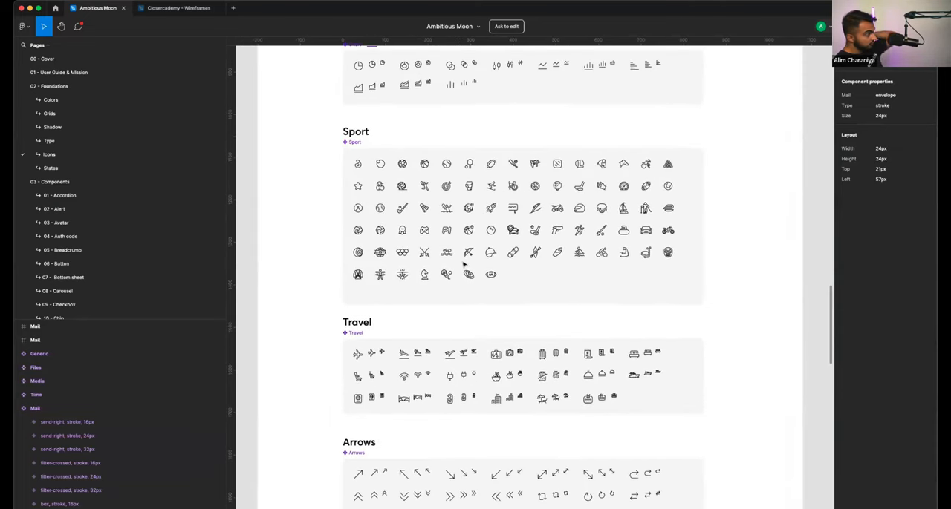
pyautogui.scroll(1, 464, 264)
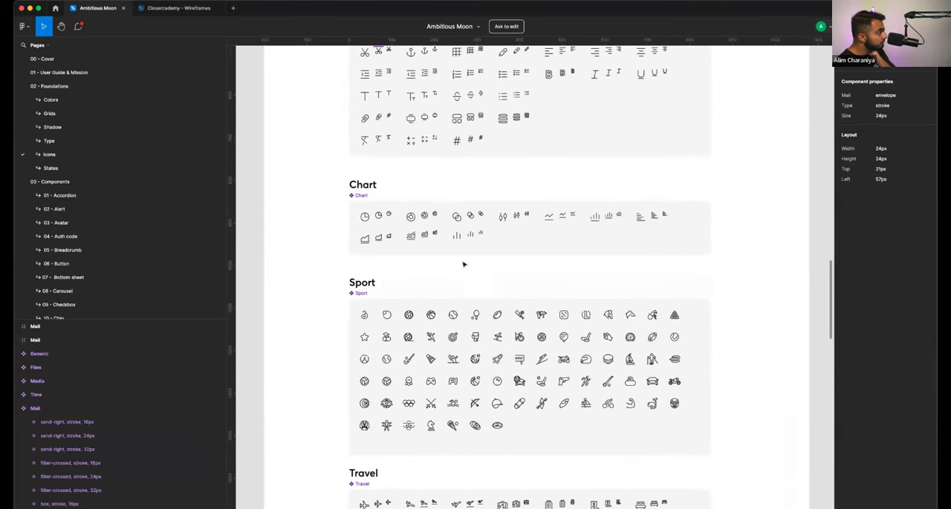
pyautogui.scroll(4, 463, 264)
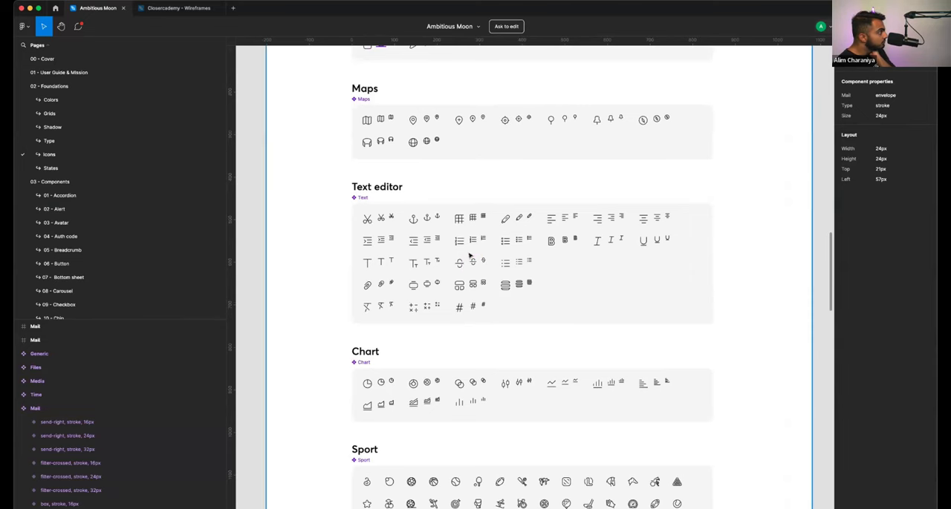
pyautogui.scroll(3, 470, 256)
pyautogui.scroll(3, 470, 255)
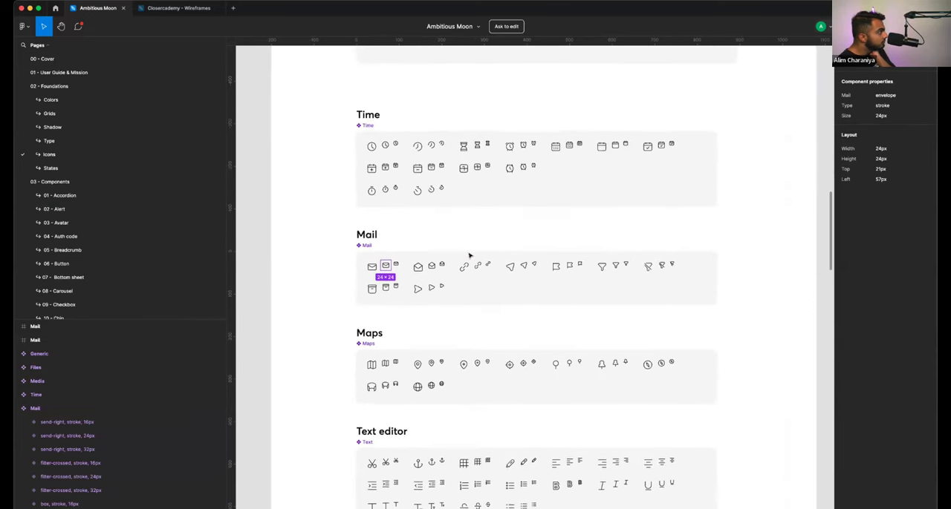
pyautogui.scroll(2, 470, 255)
pyautogui.scroll(2, 469, 255)
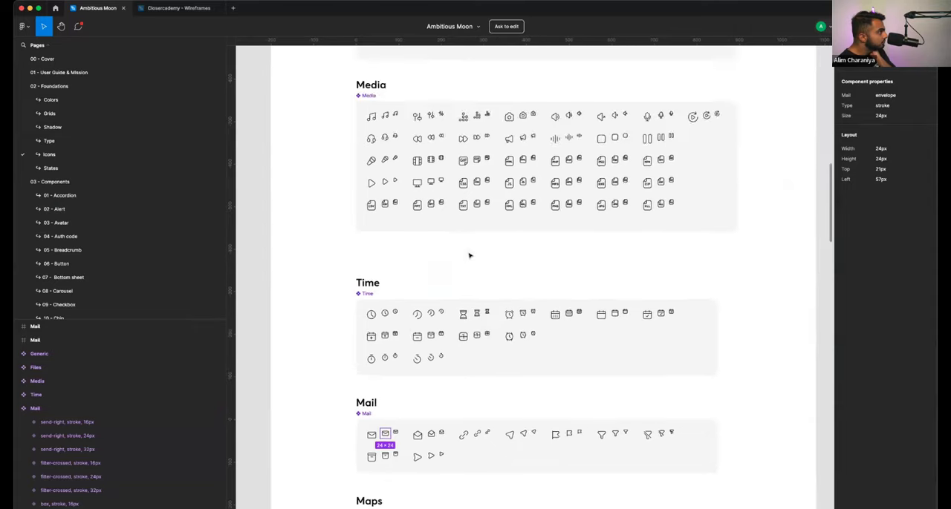
pyautogui.scroll(1, 470, 256)
pyautogui.scroll(2, 469, 255)
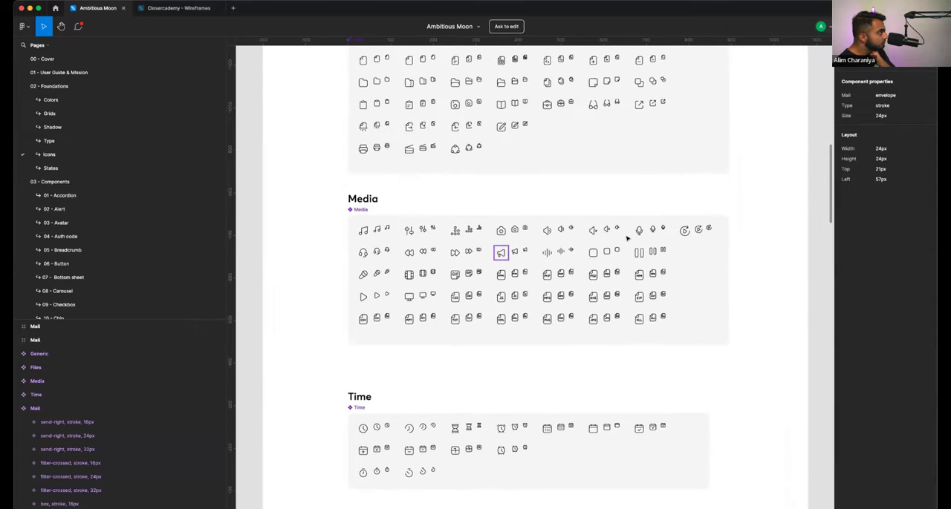
# - Copy the 32 px microphone icon from the Media set and paste it into the record button's frame in the Closercademy wireframes file
pyautogui.scroll(8, 637, 231)
pyautogui.click(641, 227)
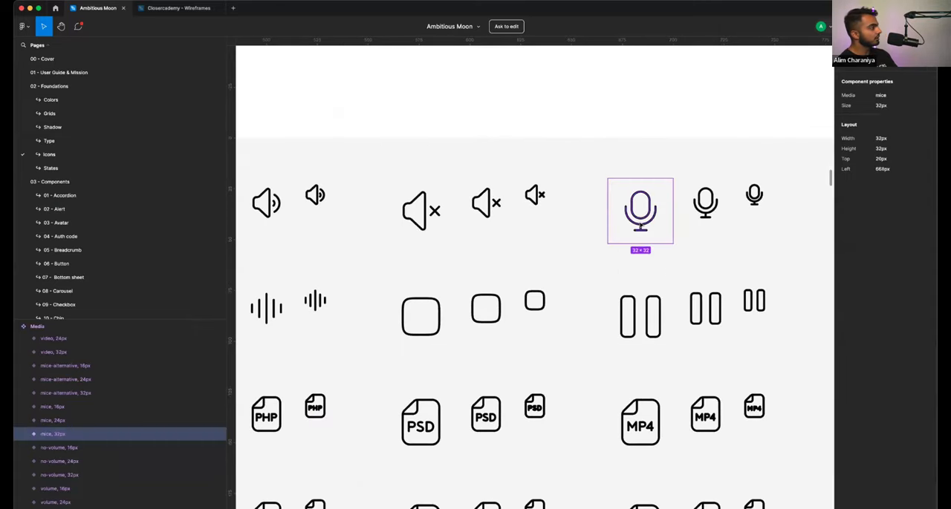
pyautogui.click(179, 7)
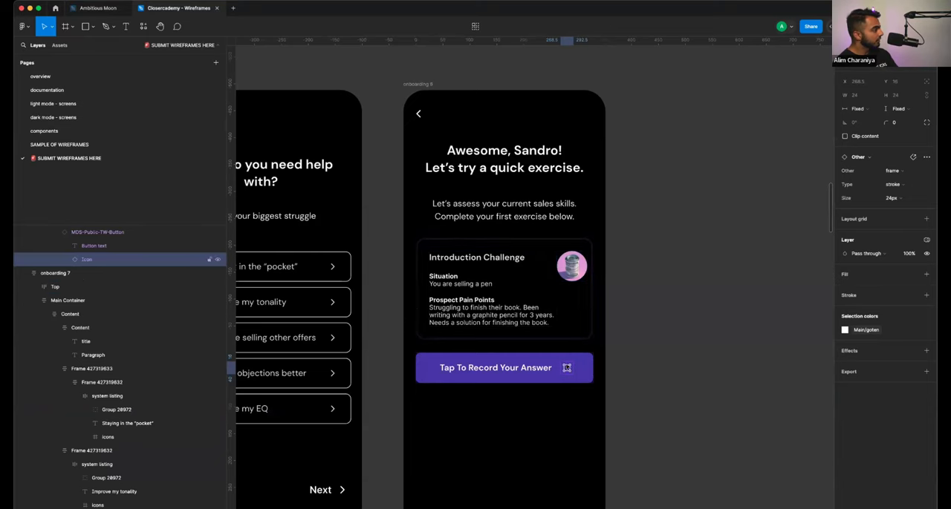
pyautogui.scroll(10, 567, 369)
pyautogui.click(653, 360)
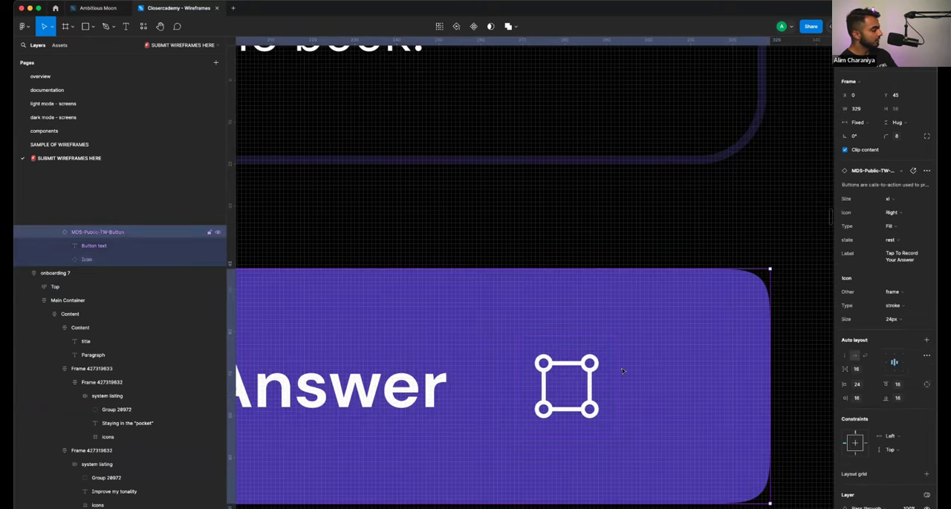
pyautogui.hotkey('ctrl', 'v')
pyautogui.scroll(-3, 603, 342)
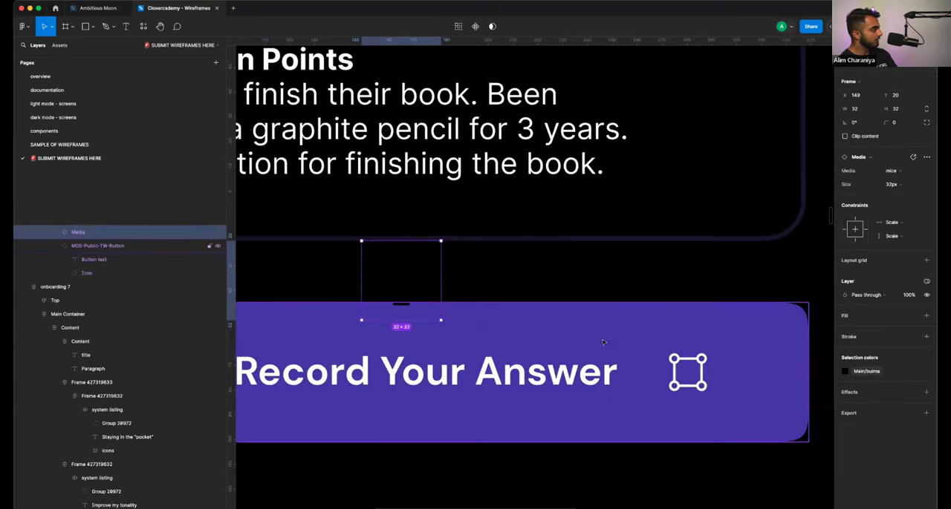
# - Move the microphone icon onto the button beside its placeholder icon, and remove that placeholder
pyautogui.moveTo(413, 287); pyautogui.dragTo(750, 375)
pyautogui.click(682, 382)
pyautogui.press('Delete')
pyautogui.press('super+z')
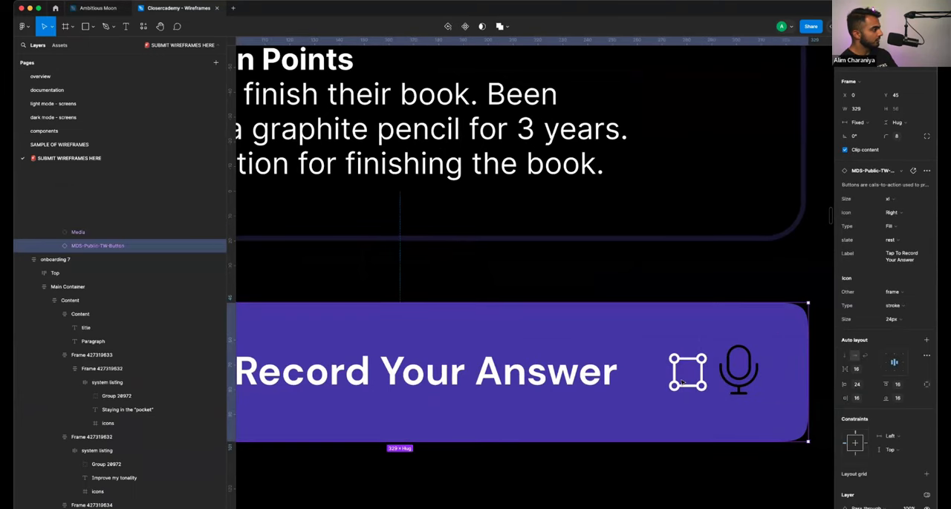
pyautogui.click(682, 382)
pyautogui.press('Delete')
# - Recolor the microphone icon with the light mode/white 80 library color
pyautogui.click(721, 375)
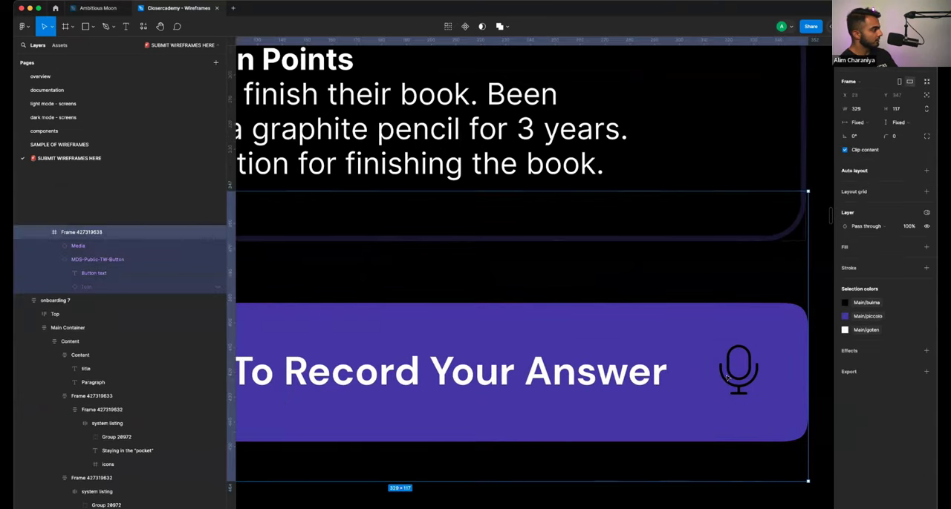
pyautogui.click(720, 377)
pyautogui.click(844, 372)
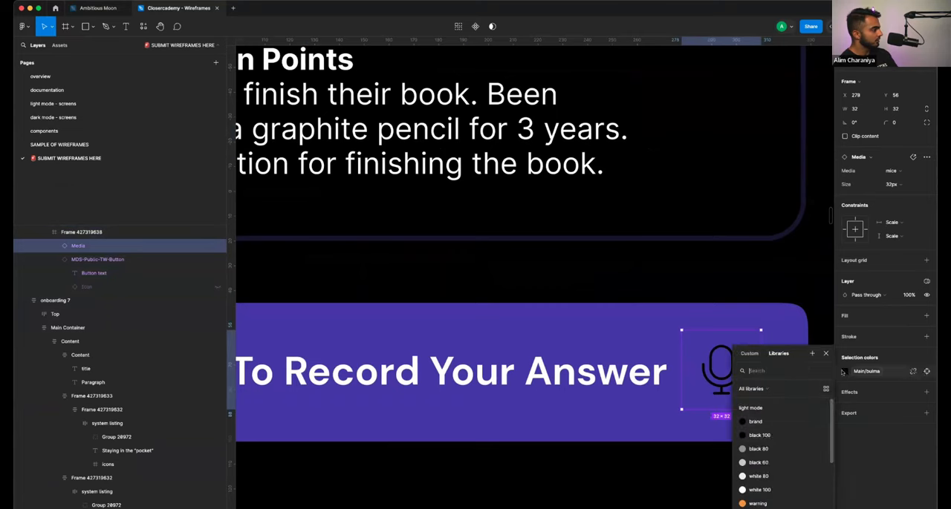
pyautogui.click(776, 458)
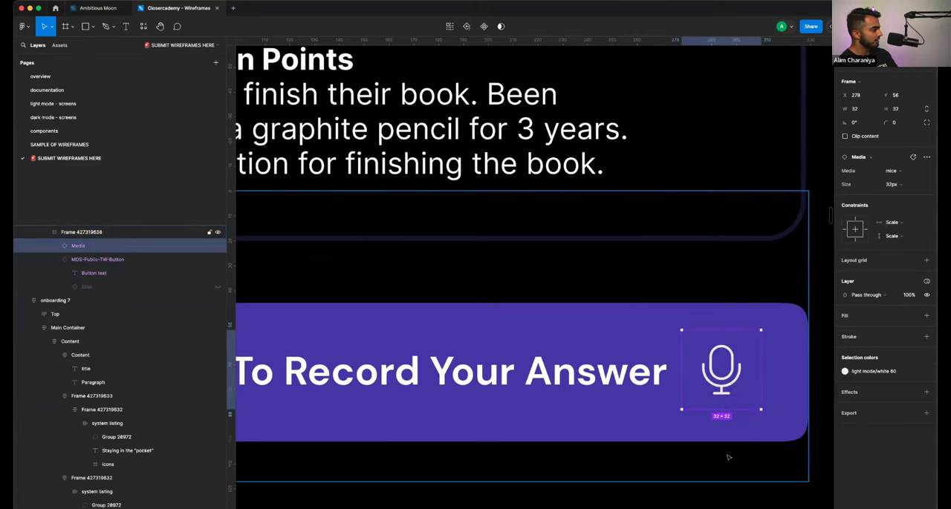
# - Shift the microphone icon slightly closer to the button's label, to X 274
pyautogui.scroll(-3, 706, 459)
pyautogui.click(667, 432)
pyautogui.click(668, 432)
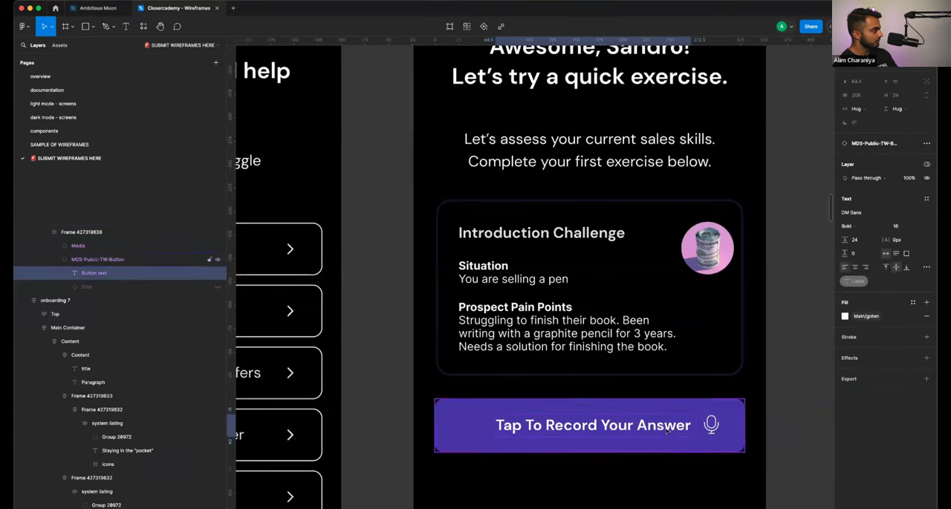
pyautogui.click(712, 423)
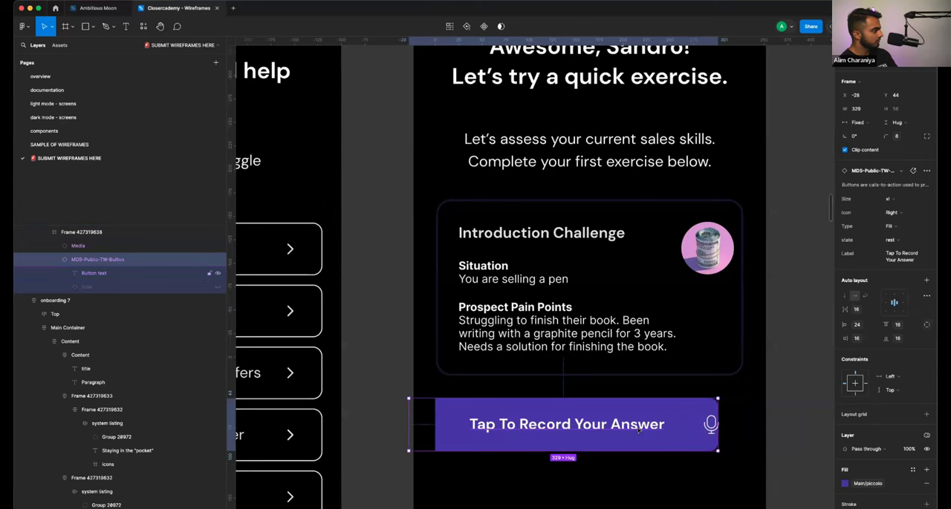
pyautogui.click(711, 423)
pyautogui.moveTo(711, 423)
pyautogui.mouseDown()
pyautogui.moveTo(702, 433)
pyautogui.moveTo(700, 425)
pyautogui.moveTo(791, 429)
pyautogui.moveTo(708, 424)
pyautogui.mouseUp()
# - Show the button's hidden placeholder icon again, then pull the microphone icon off the button and delete it
pyautogui.moveTo(143, 412); pyautogui.dragTo(87, 453)
pyautogui.click(66, 452)
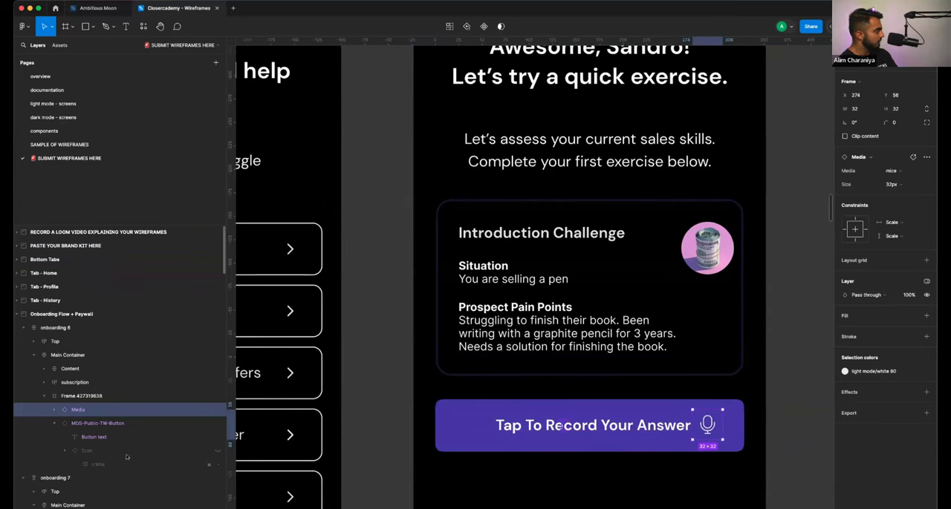
pyautogui.click(216, 451)
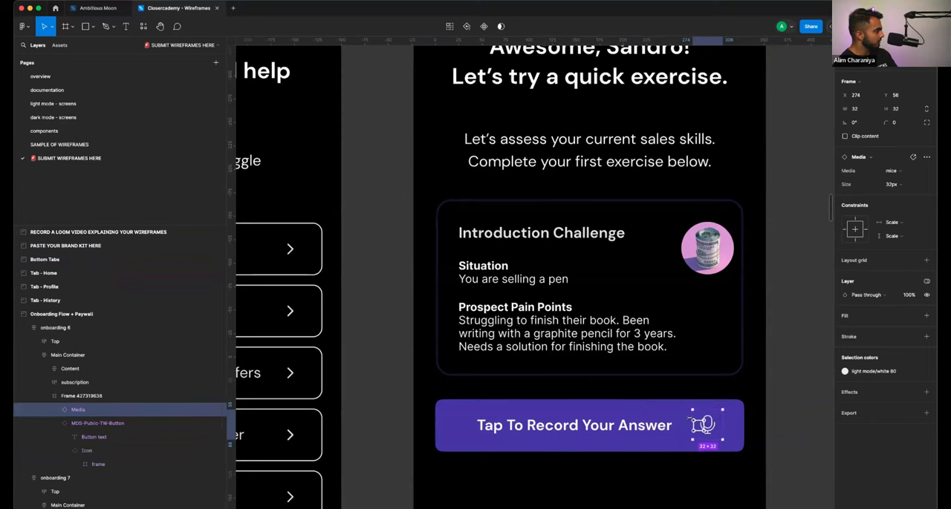
pyautogui.moveTo(707, 426); pyautogui.dragTo(792, 424)
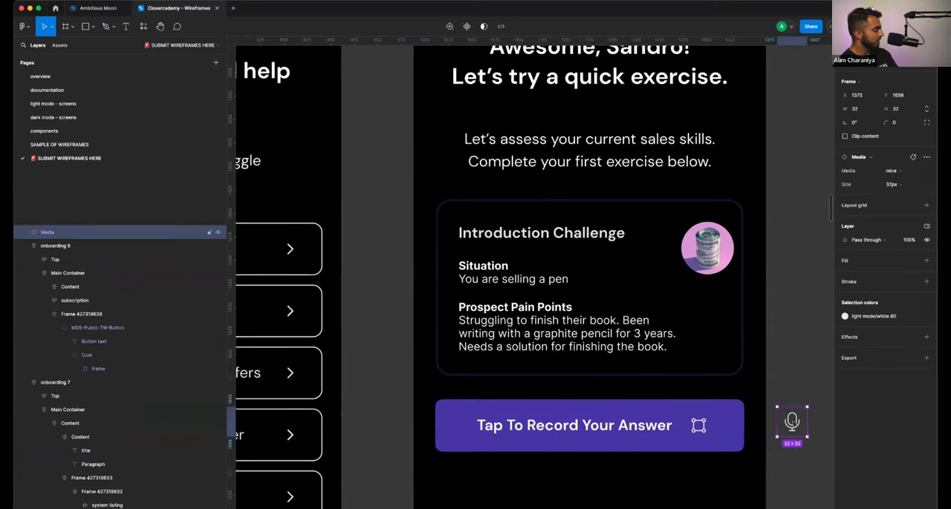
pyautogui.press('Delete')
# - Try the rewards, plug and rocket variants for the placeholder icon in the Tap To Record Your Answer button
pyautogui.doubleClick(703, 430)
pyautogui.click(700, 429)
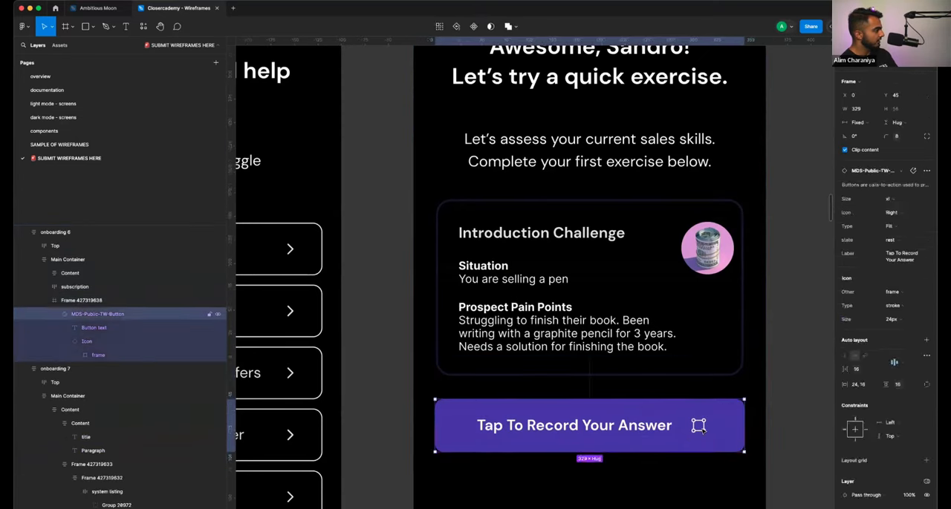
pyautogui.click(700, 427)
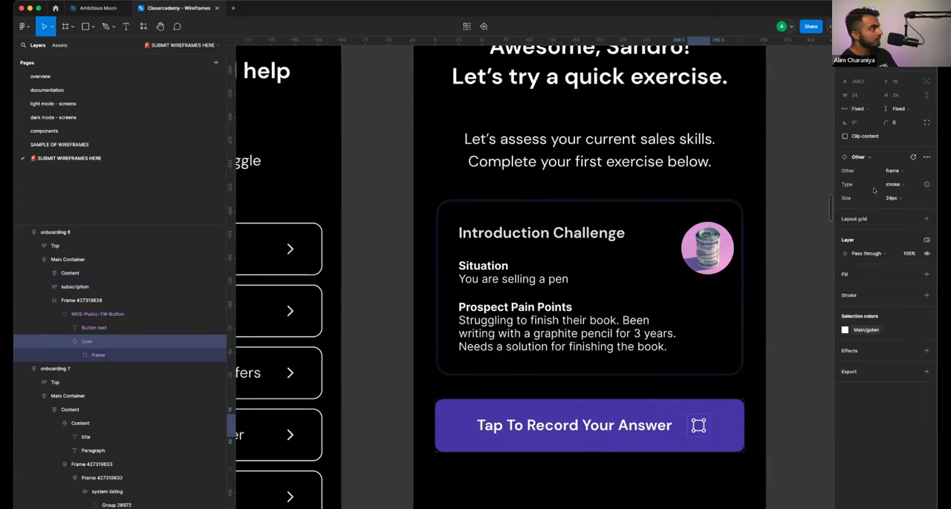
pyautogui.click(910, 173)
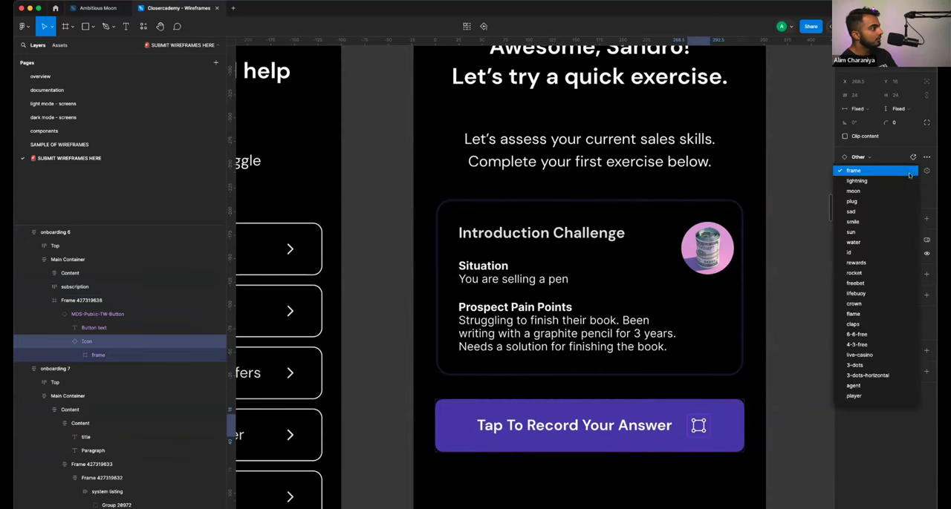
pyautogui.click(879, 264)
pyautogui.click(899, 177)
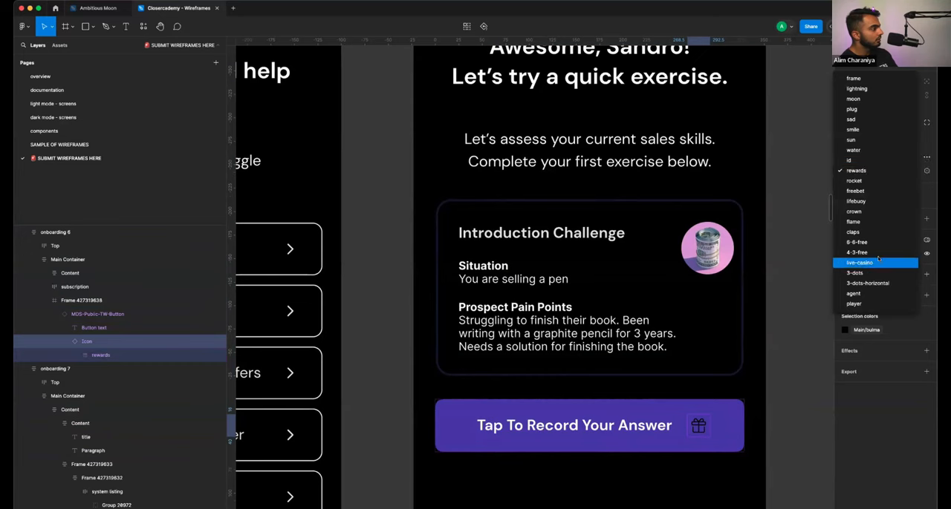
pyautogui.click(877, 110)
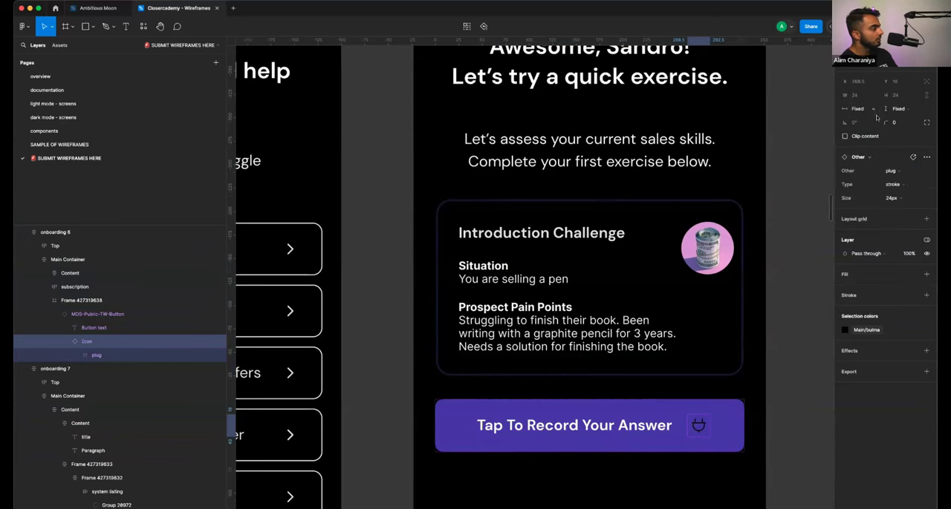
pyautogui.click(901, 174)
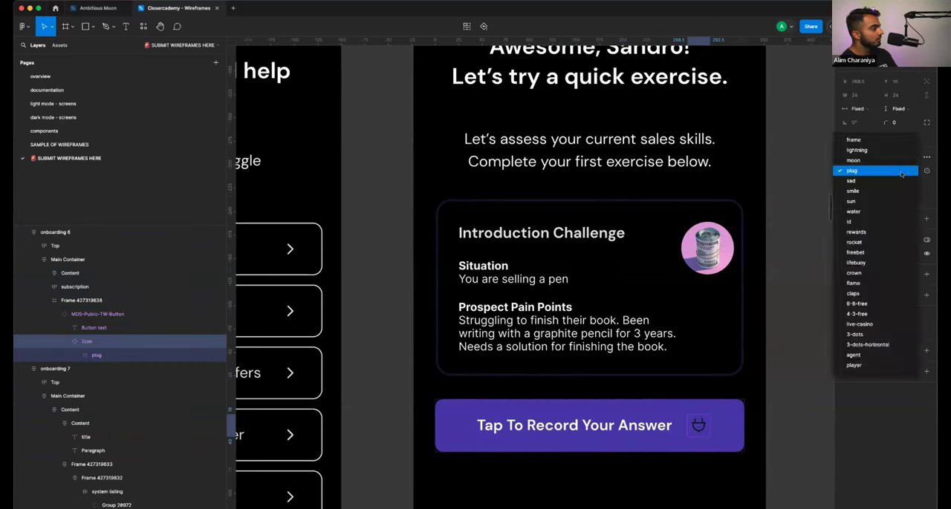
pyautogui.click(879, 242)
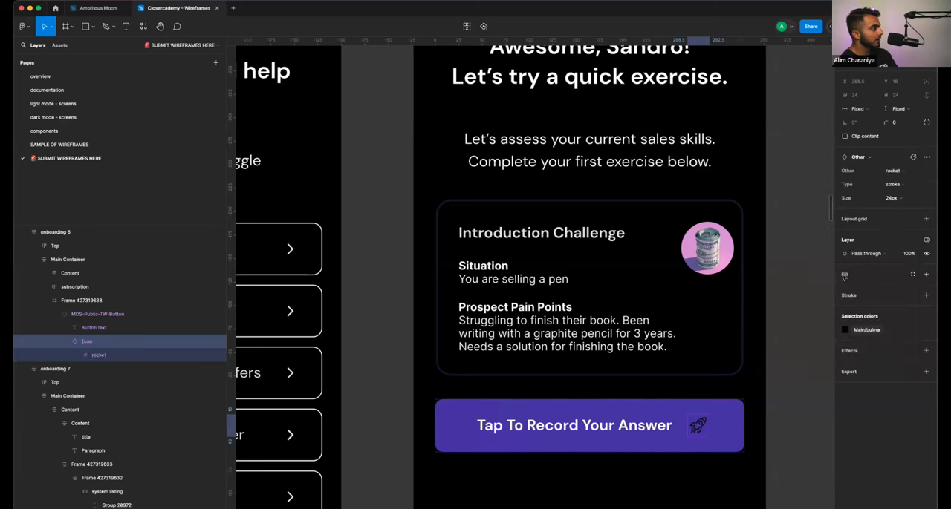
# - Undo the icon variant trials and the earlier removal of the microphone icon from the button
pyautogui.press('super+z')
pyautogui.press('super+z')
pyautogui.press('super+z')
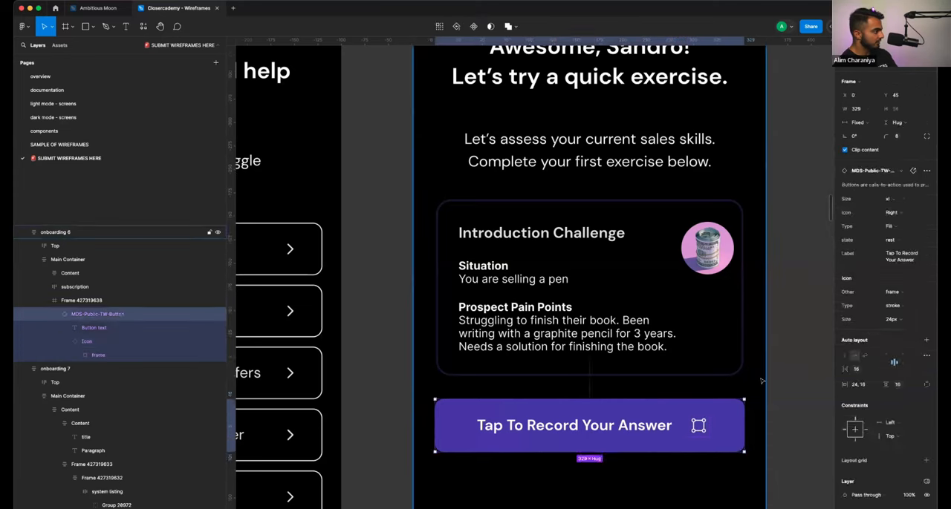
pyautogui.doubleClick(703, 431)
pyautogui.doubleClick(703, 431)
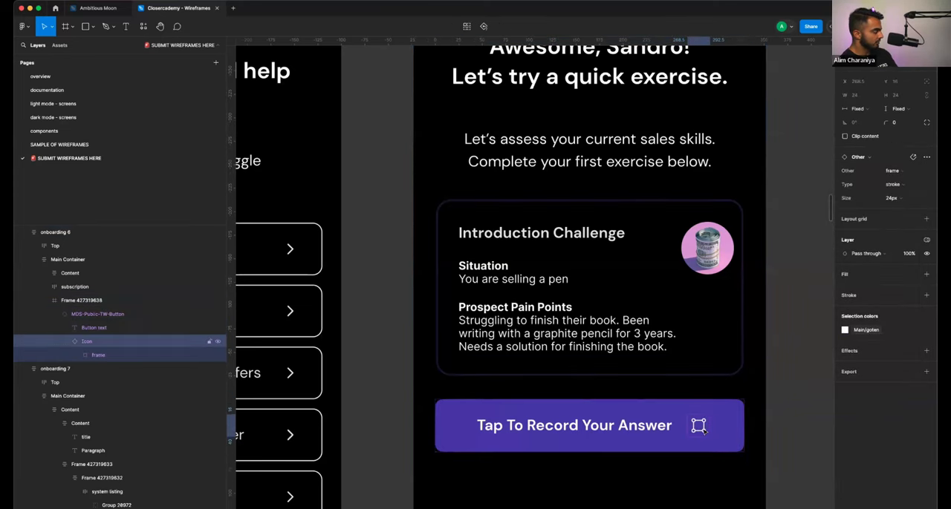
pyautogui.press('super+z')
pyautogui.press('super+z')
pyautogui.press('super+z')
pyautogui.press('super+z')
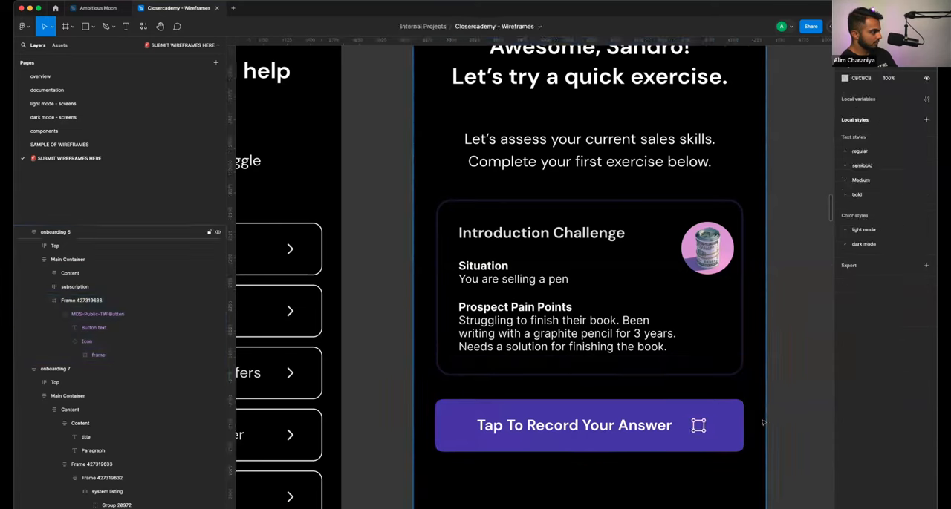
# - Detach the Tap To Record Your Answer button instance from its main component
pyautogui.click(635, 430)
pyautogui.click(635, 431)
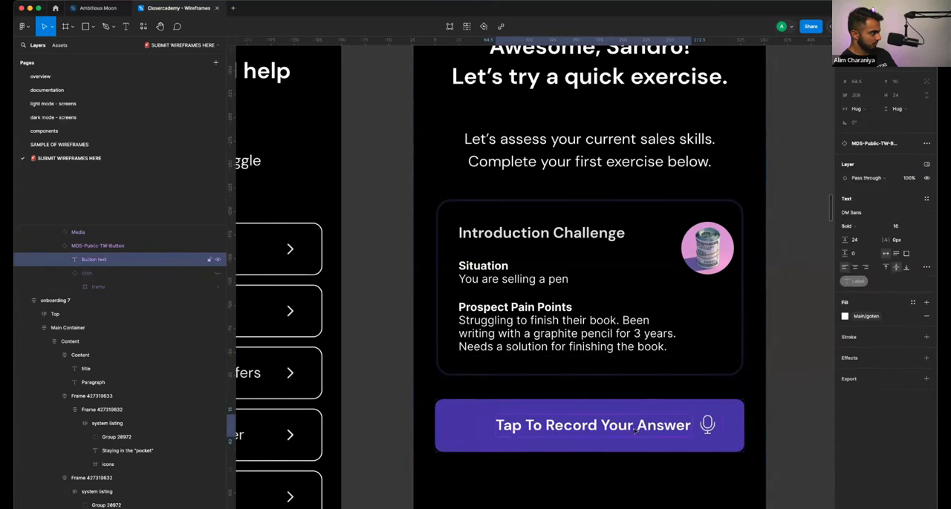
pyautogui.press('Escape')
pyautogui.click(637, 410)
pyautogui.rightClick(638, 410)
pyautogui.press('Escape')
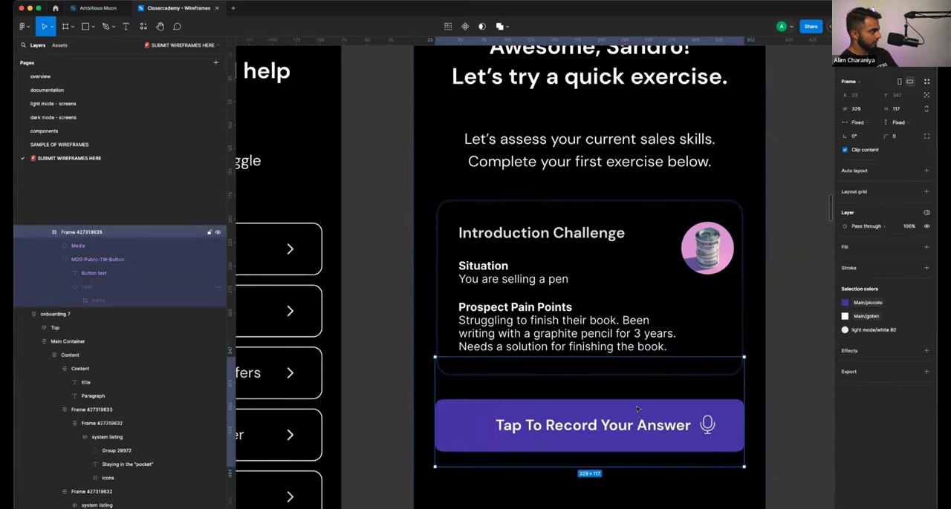
pyautogui.click(621, 408)
pyautogui.rightClick(622, 409)
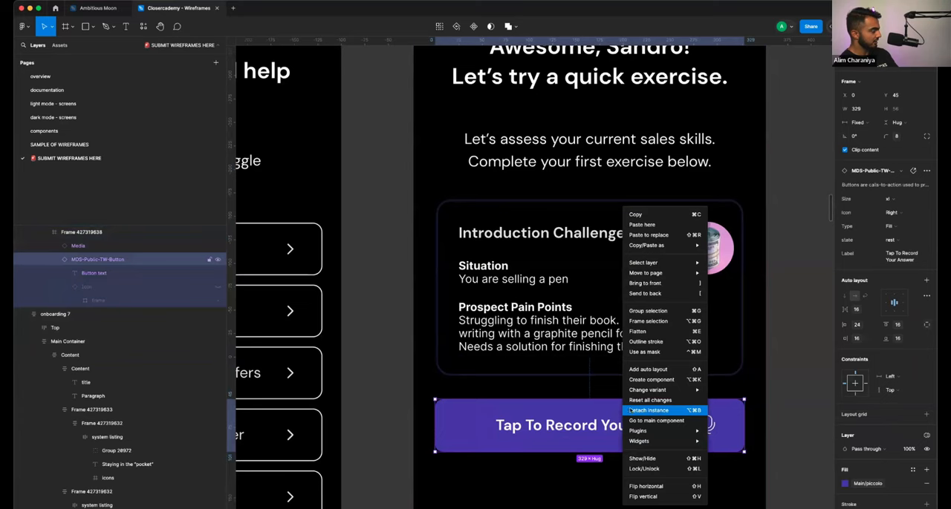
pyautogui.click(629, 411)
# - Remove the auto layout from the detached Tap To Record Your Answer button
pyautogui.click(626, 428)
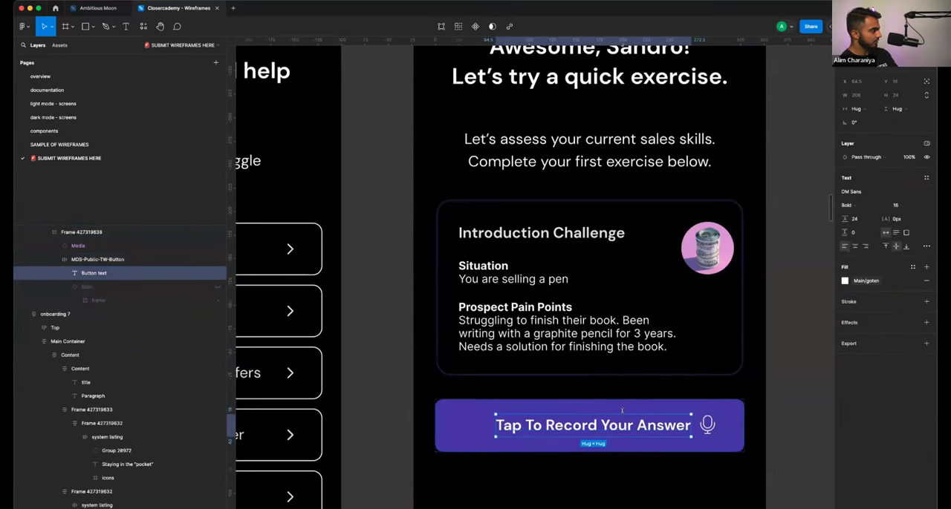
pyautogui.click(622, 410)
pyautogui.rightClick(627, 409)
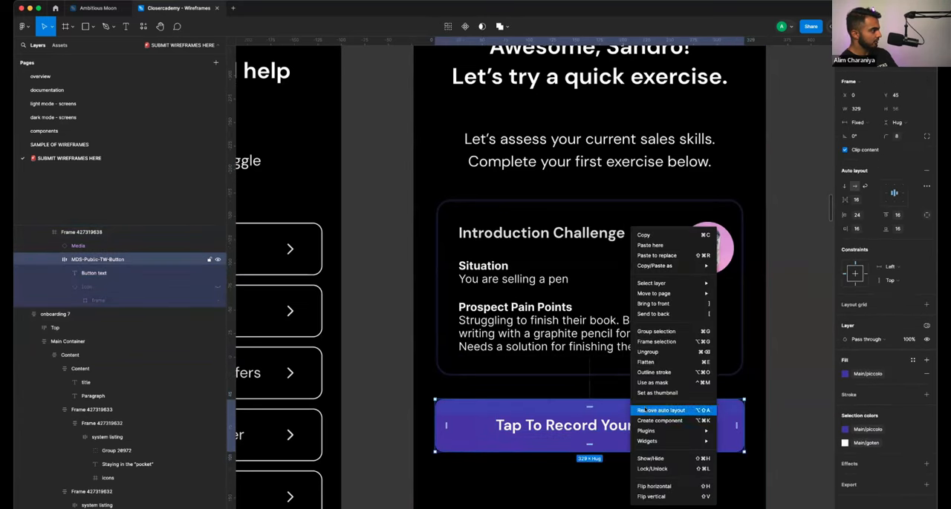
pyautogui.click(636, 411)
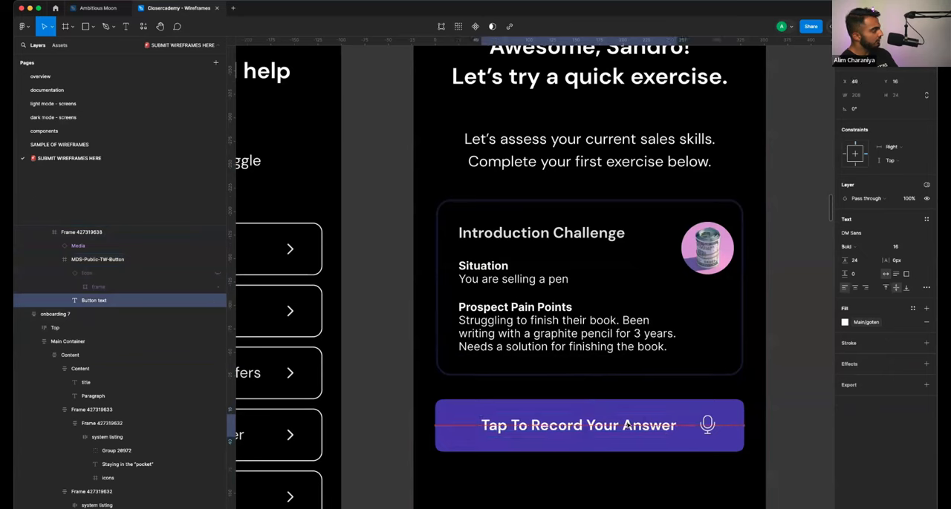
# - Shift the button's label to X 44 and move the microphone icon closer beside it
pyautogui.click(700, 428)
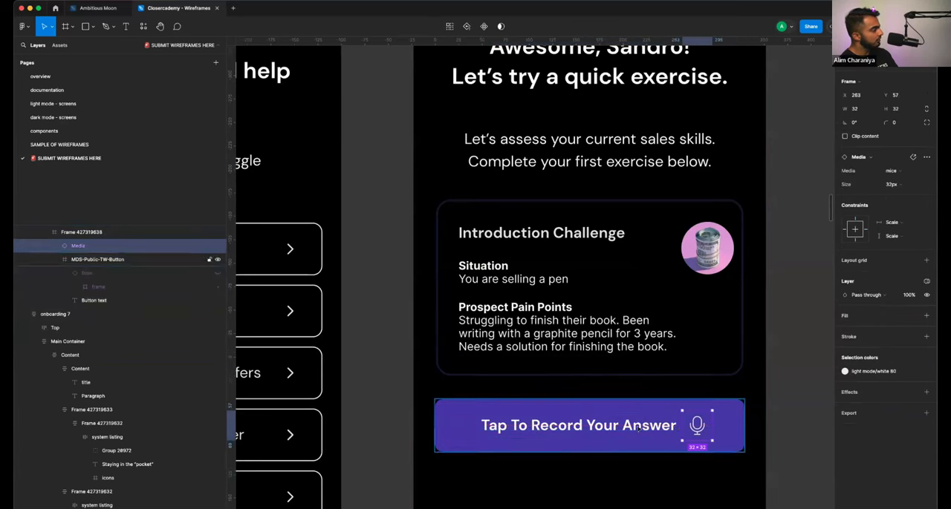
pyautogui.click(687, 428)
pyautogui.click(693, 426)
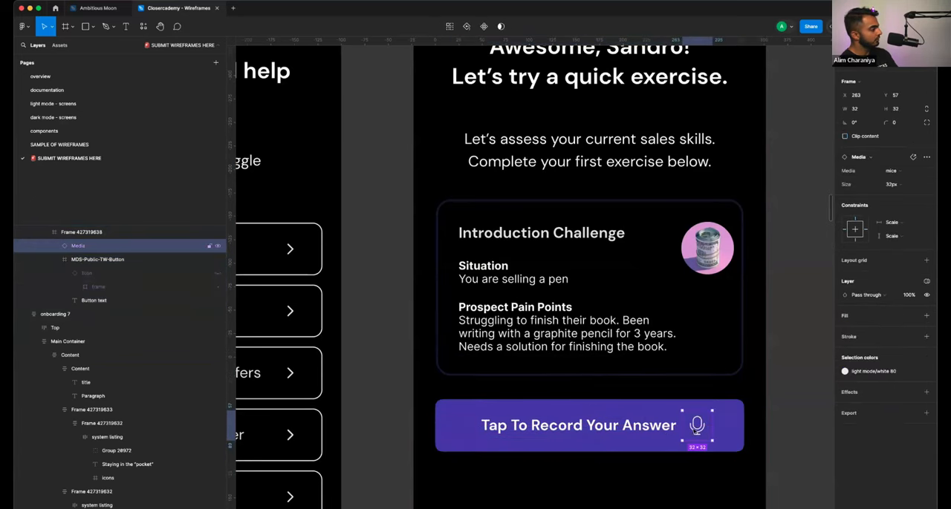
pyautogui.click(691, 428)
pyautogui.click(650, 428)
pyautogui.moveTo(651, 428); pyautogui.dragTo(646, 428)
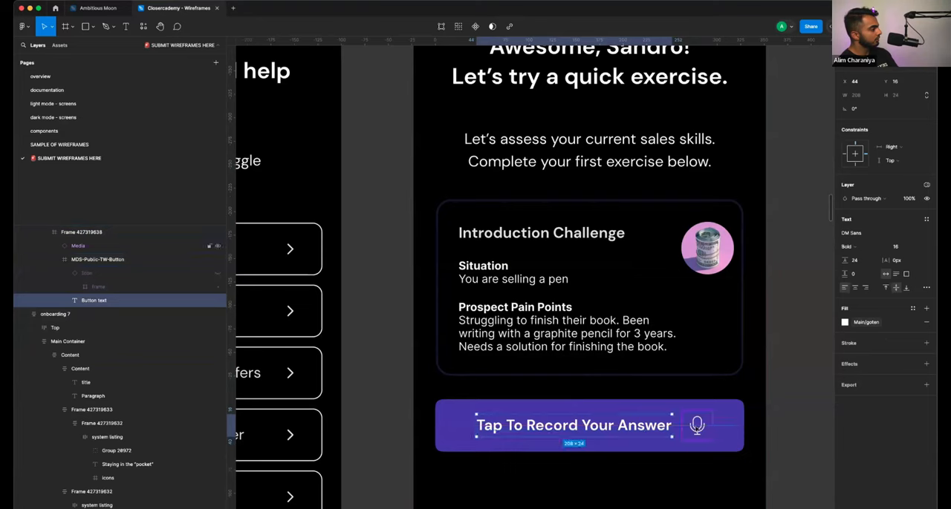
pyautogui.click(698, 429)
pyautogui.click(772, 432)
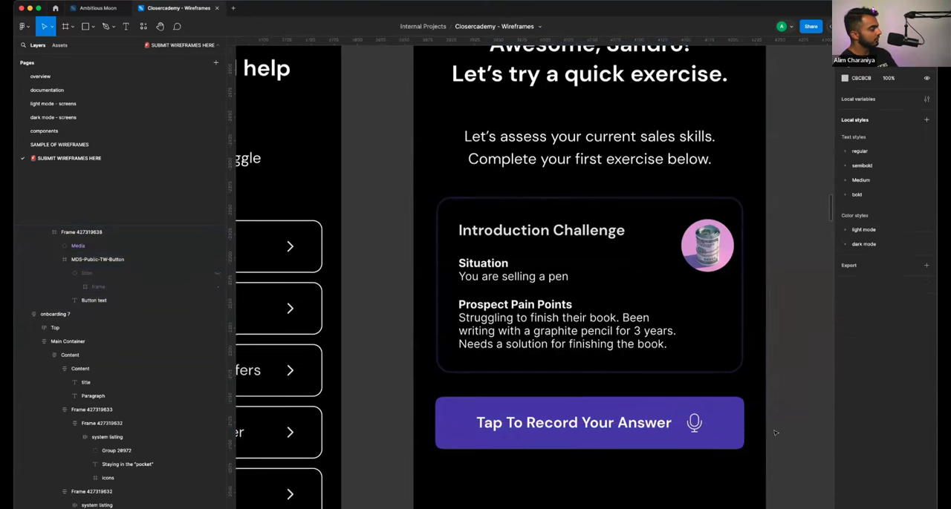
# - Duplicate the onboarding 6 frame into the gap before the loading screen, at X 1412
pyautogui.scroll(-5, 773, 432)
pyautogui.hscroll(3, 774, 432)
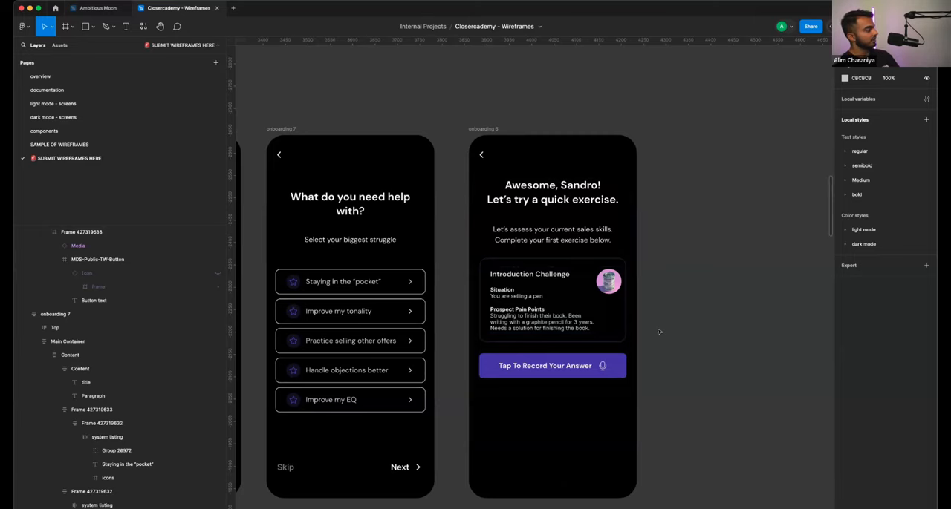
pyautogui.scroll(-5, 658, 332)
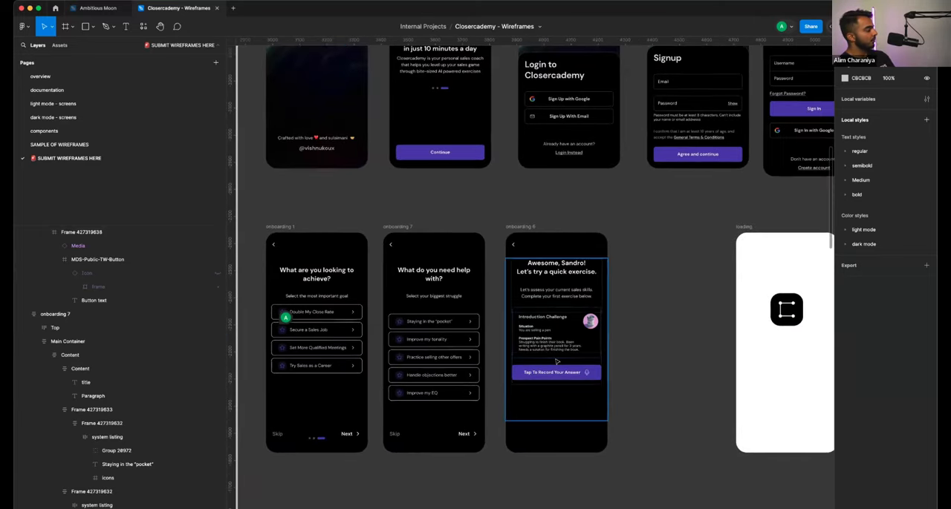
pyautogui.hscroll(3, 556, 361)
pyautogui.click(386, 221)
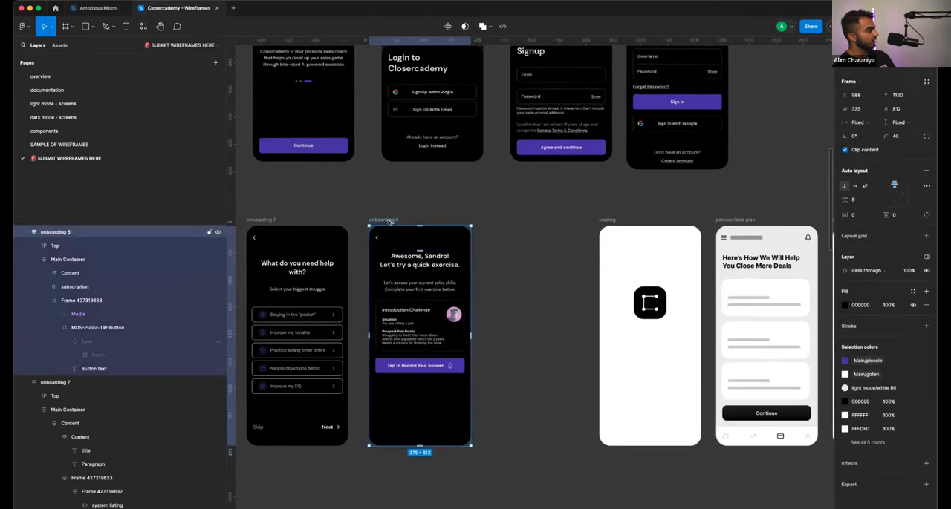
pyautogui.moveTo(389, 221); pyautogui.dragTo(504, 221)
# - Recolor the button in the duplicated onboarding frame with the light mode/warning library color
pyautogui.scroll(4, 537, 367)
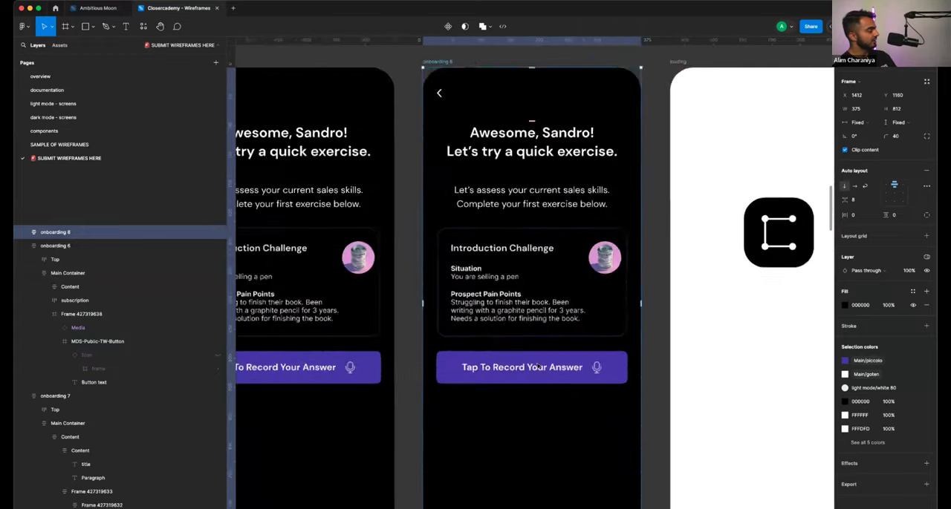
pyautogui.scroll(2, 539, 367)
pyautogui.keyDown('super'); pyautogui.click(549, 361); pyautogui.keyUp('super')
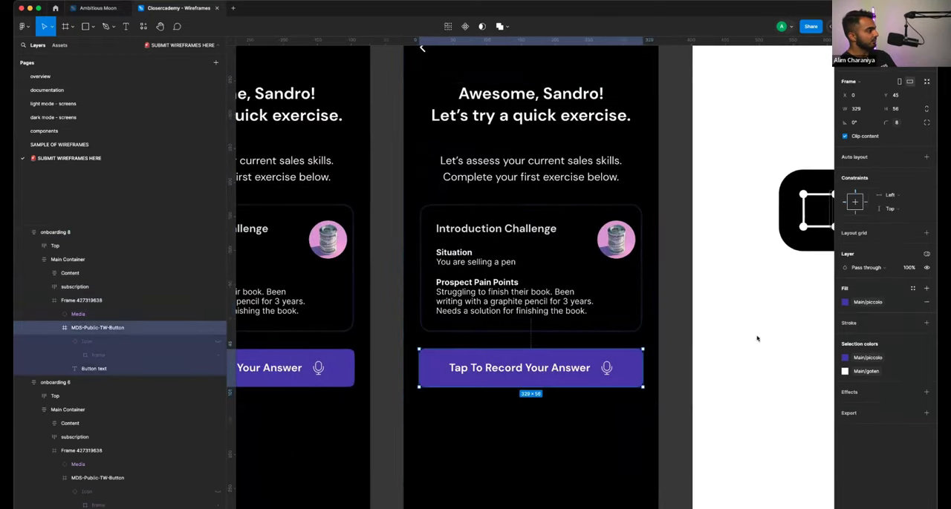
pyautogui.click(845, 358)
pyautogui.scroll(-5, 757, 445)
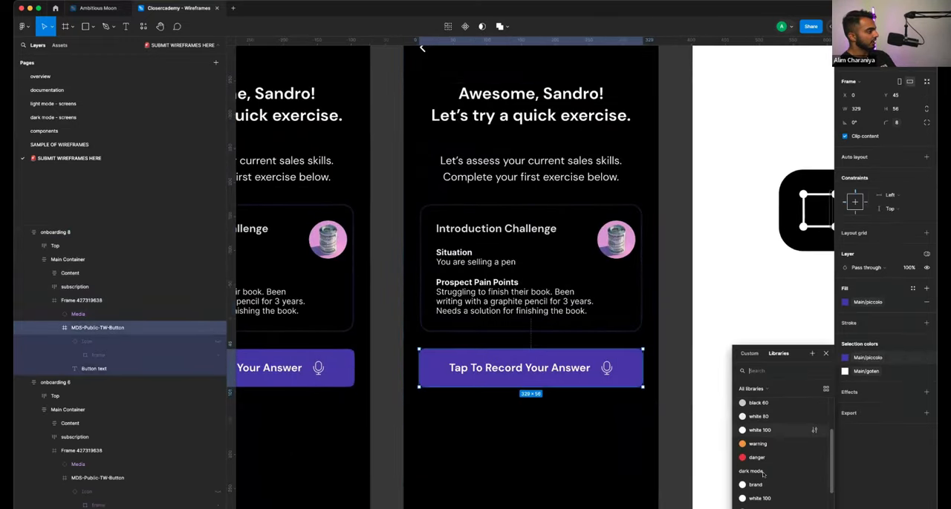
pyautogui.click(758, 448)
# - Change the orange button's label to "Tap To Submit Your Answer"
pyautogui.doubleClick(548, 370)
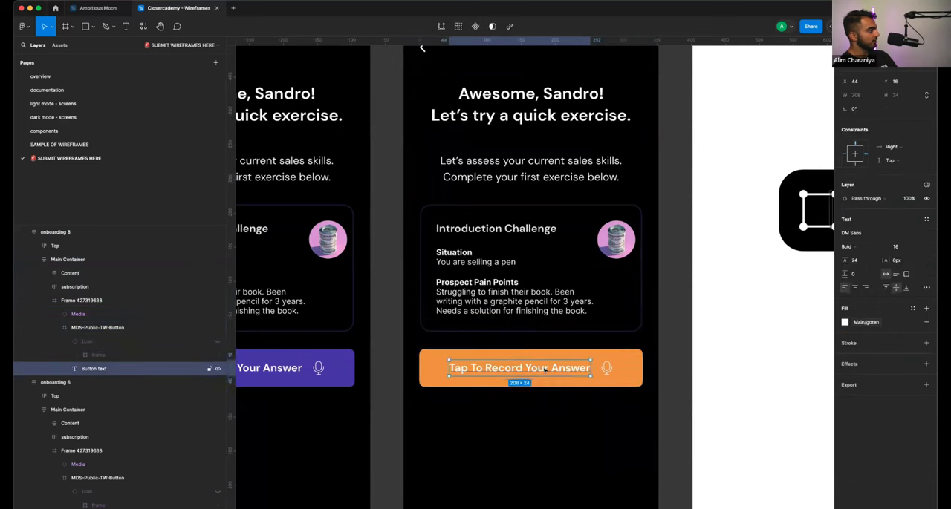
pyautogui.press('super+a')
pyautogui.write('Tap')
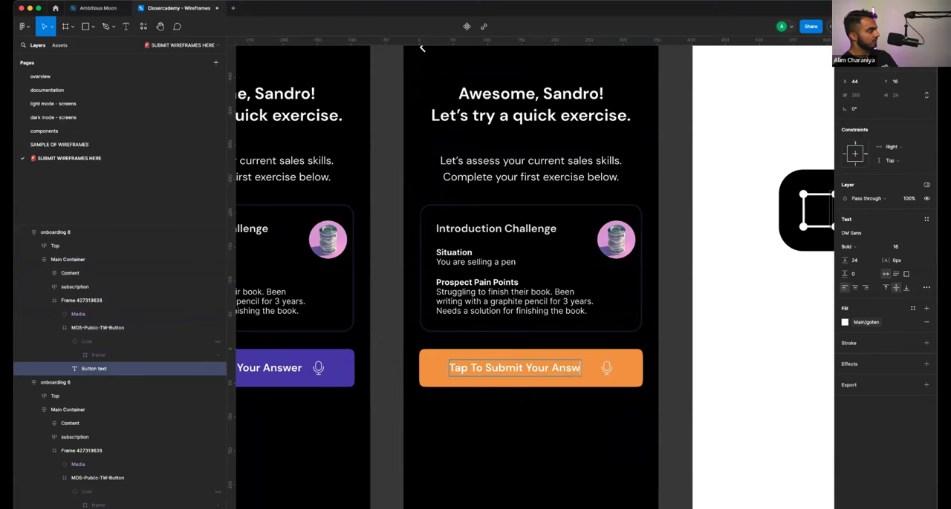
pyautogui.press('Escape')
pyautogui.press('Escape')
pyautogui.scroll(-2, 586, 406)
pyautogui.scroll(-1, 586, 406)
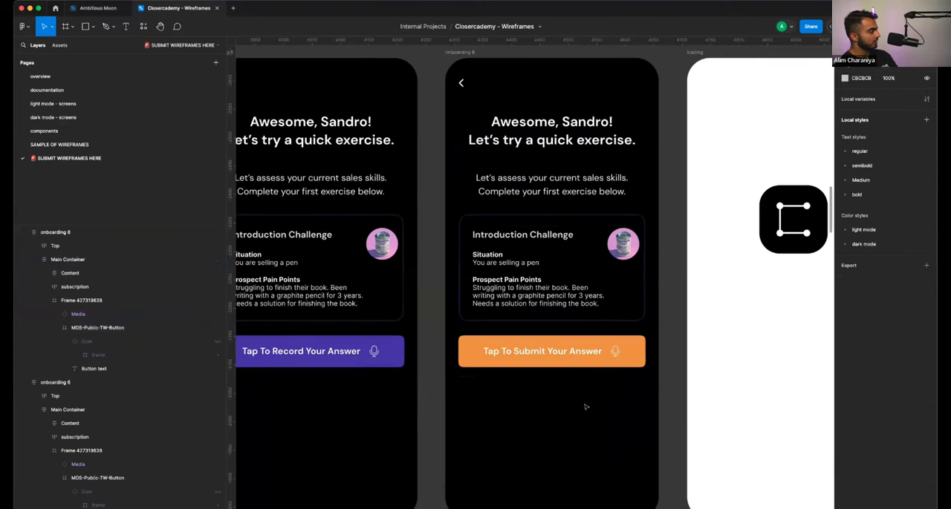
# - Replace the orange button's label with "Stop Recording & Submit"
pyautogui.click(568, 354)
pyautogui.doubleClick(567, 355)
pyautogui.write('Stop Recording')
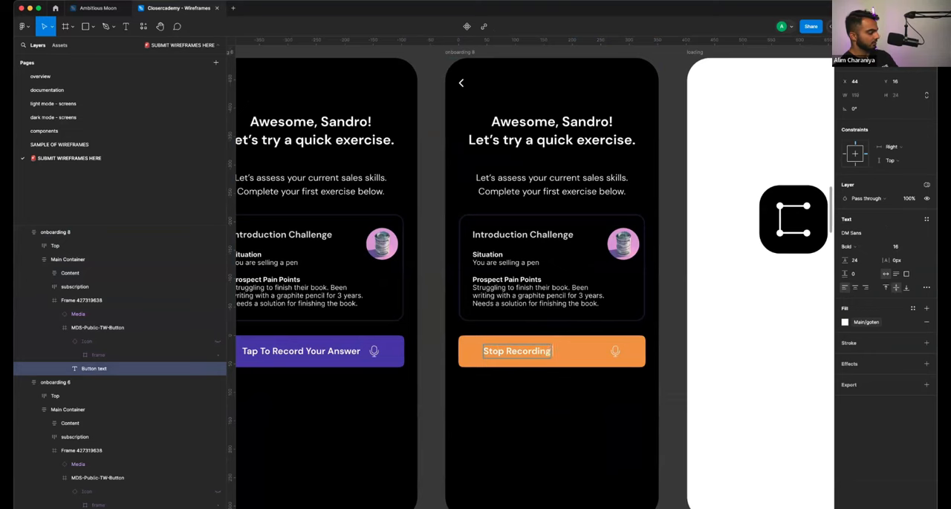
pyautogui.write(' & Submit')
pyautogui.press('Escape')
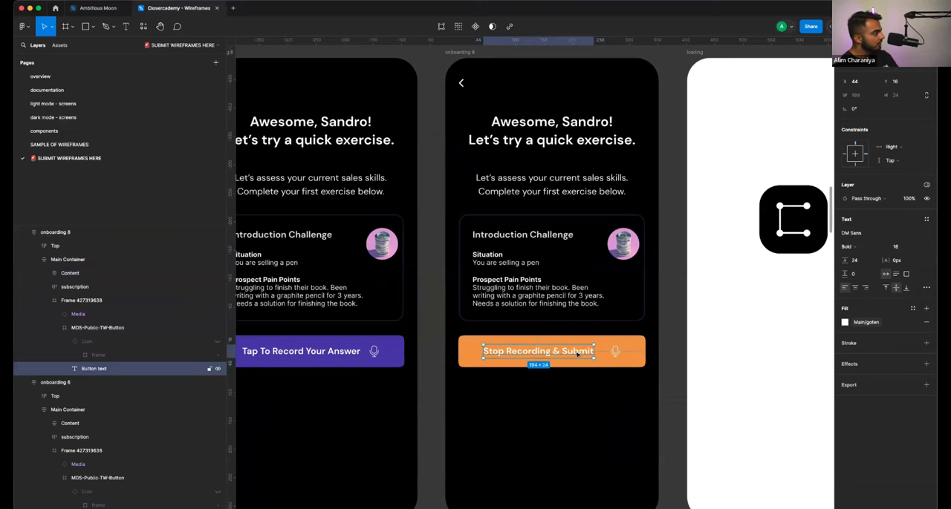
pyautogui.press('Escape')
pyautogui.press('Escape')
pyautogui.press('Escape')
pyautogui.scroll(-2, 657, 356)
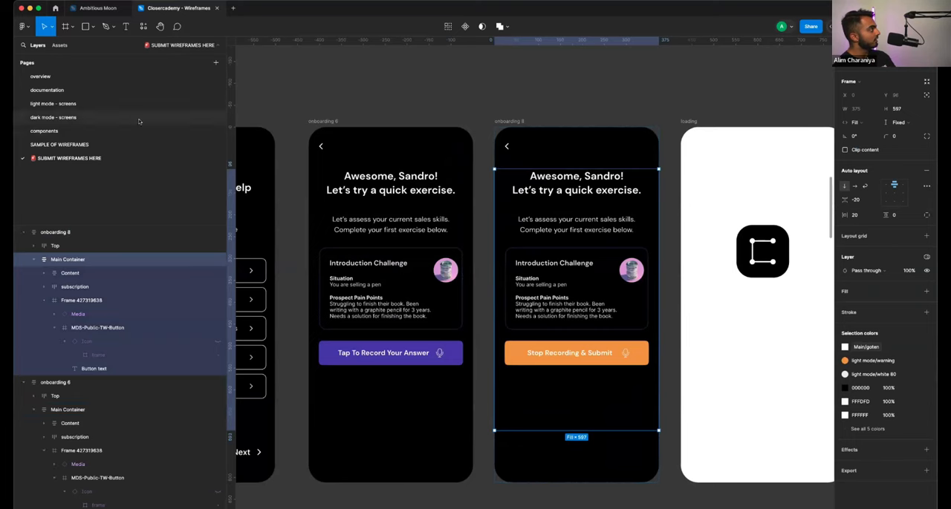
# - Switch to the Ambitious Moon file and copy the small ghost button with a right icon from its Button page
pyautogui.click(96, 7)
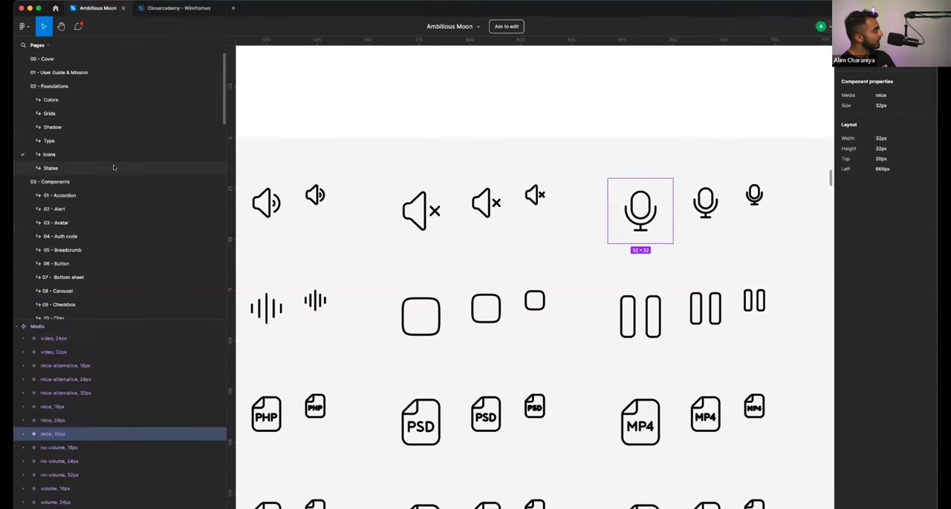
pyautogui.scroll(-5, 101, 222)
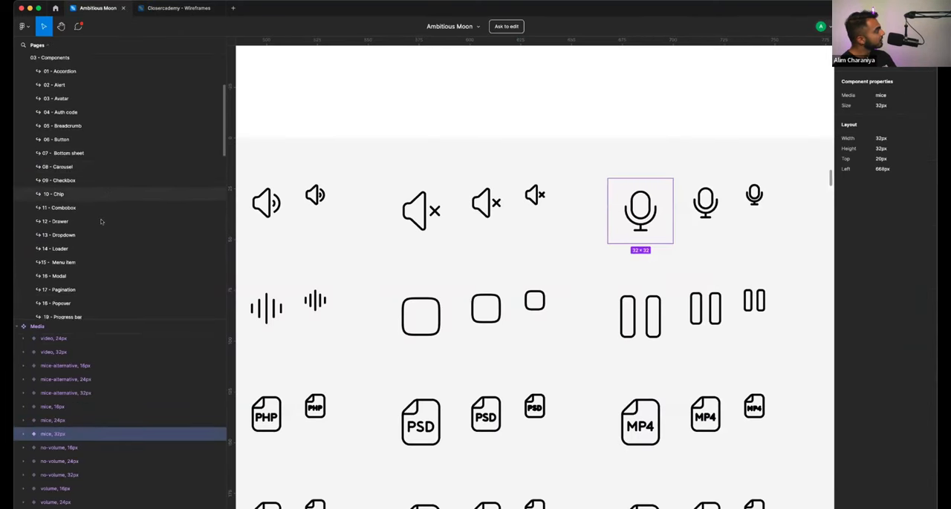
pyautogui.scroll(4, 101, 222)
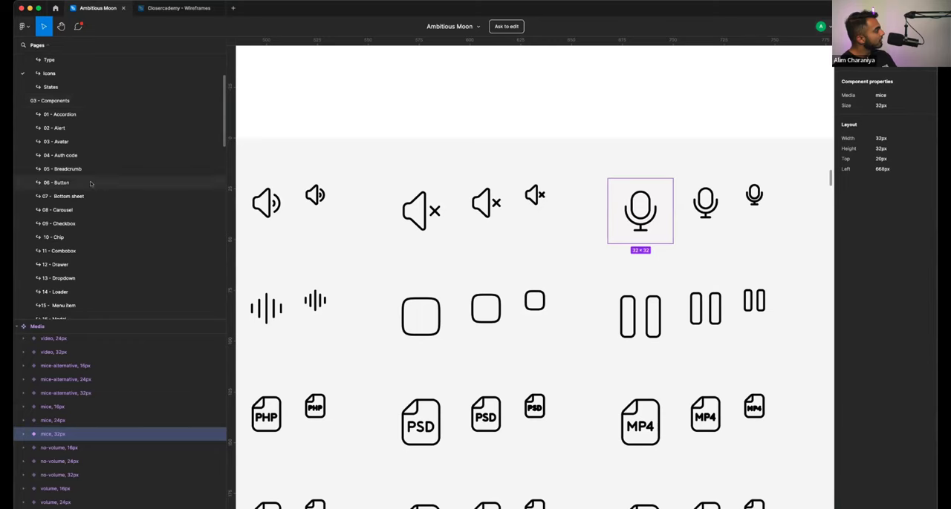
pyautogui.click(149, 183)
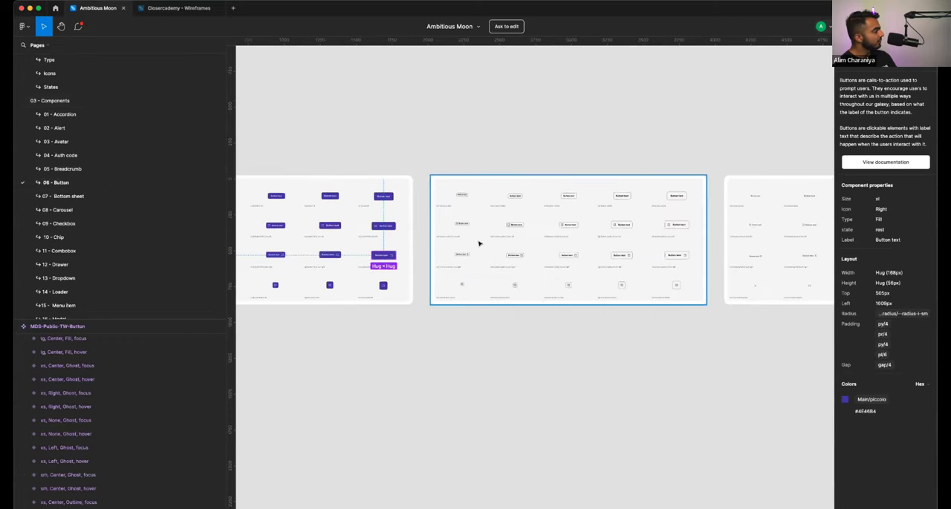
pyautogui.scroll(10, 416, 240)
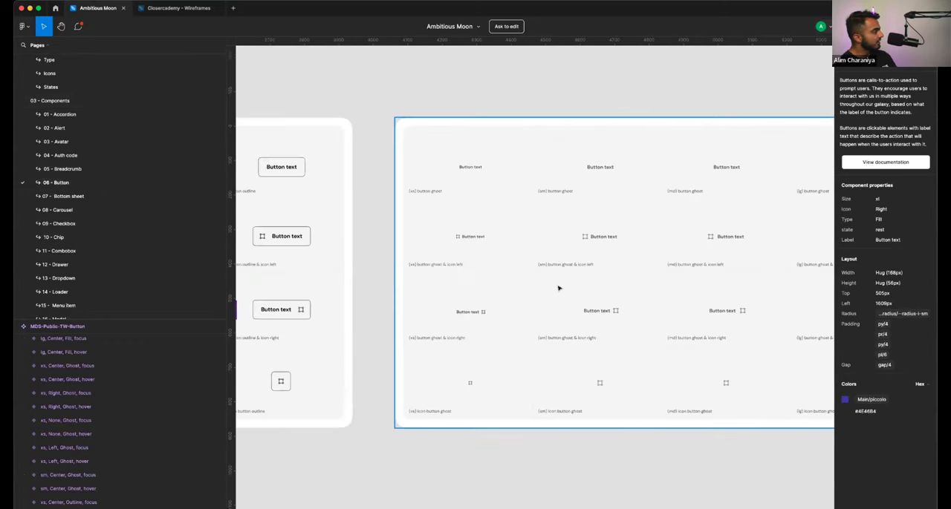
pyautogui.click(639, 332)
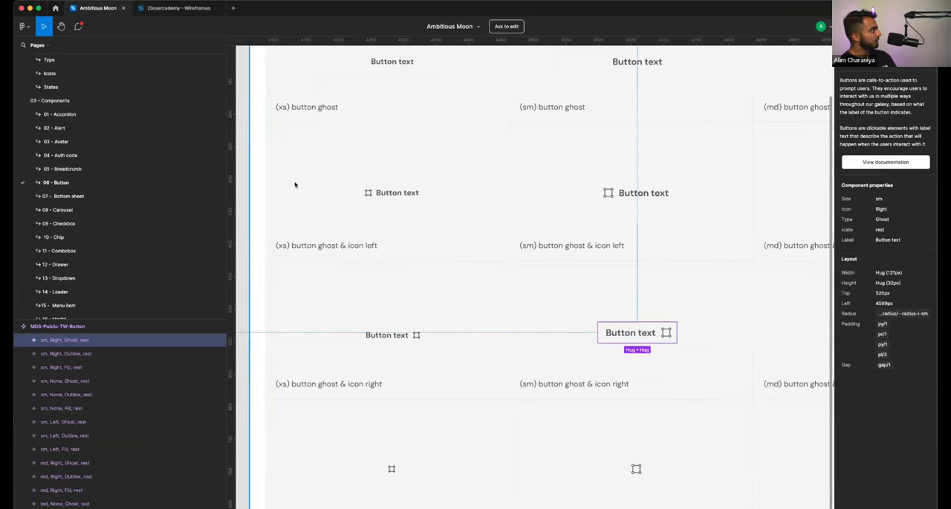
# - Paste the ghost button below the orange button in onboarding 8 of the wireframes file, extending the orange button's frame height to 129
pyautogui.click(158, 11)
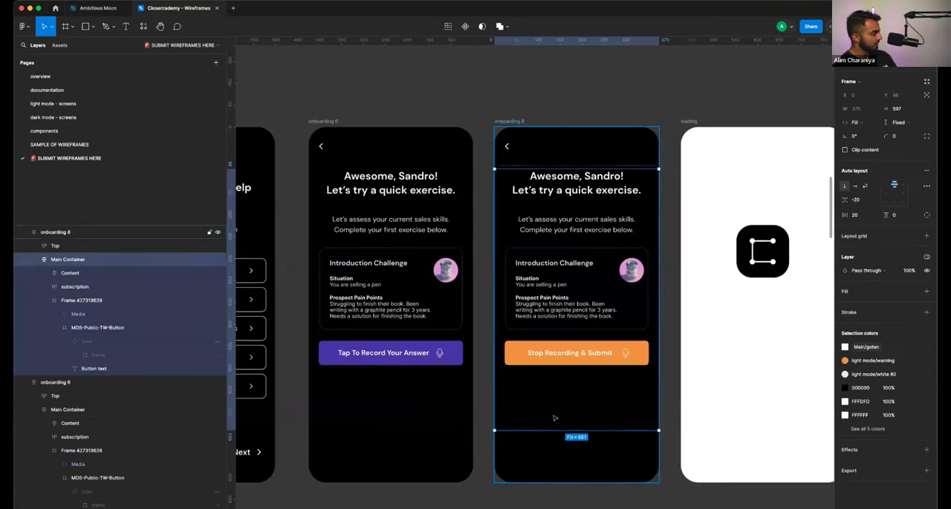
pyautogui.hotkey('ctrl', 'v')
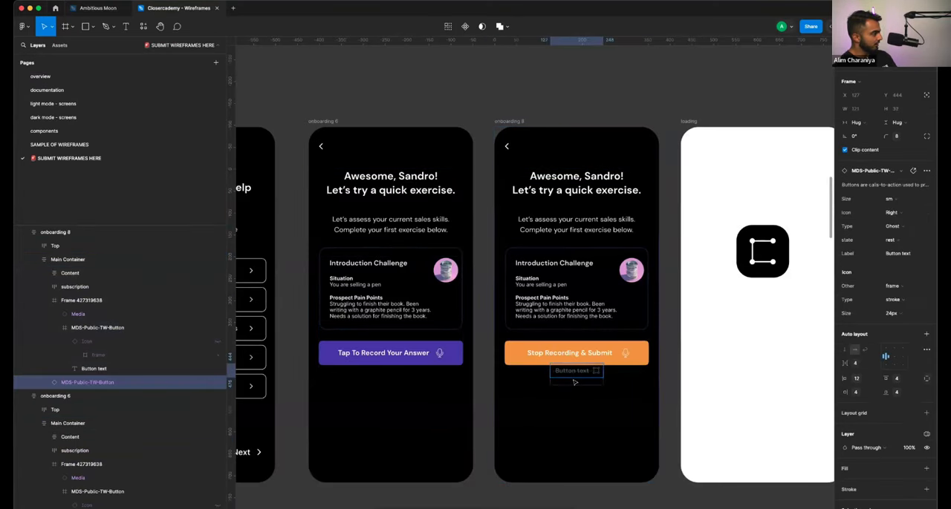
pyautogui.click(610, 371)
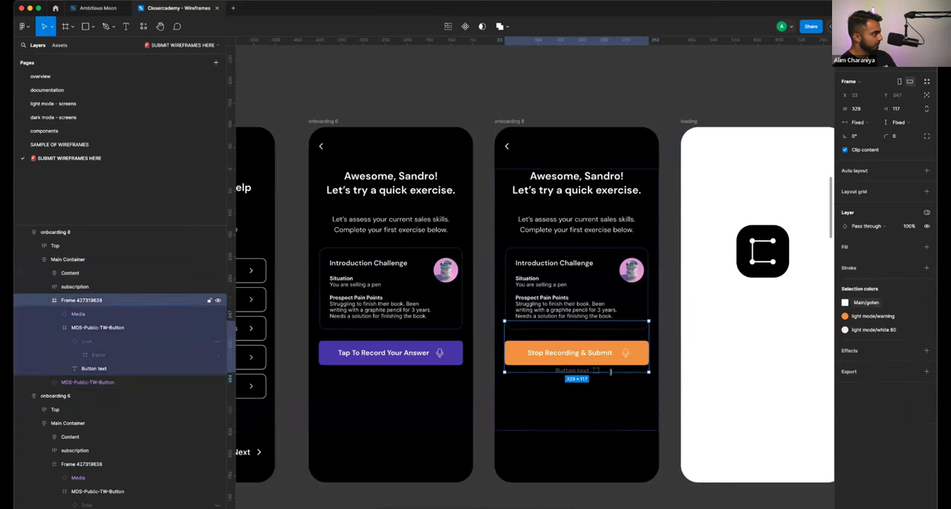
pyautogui.moveTo(612, 377); pyautogui.dragTo(607, 376)
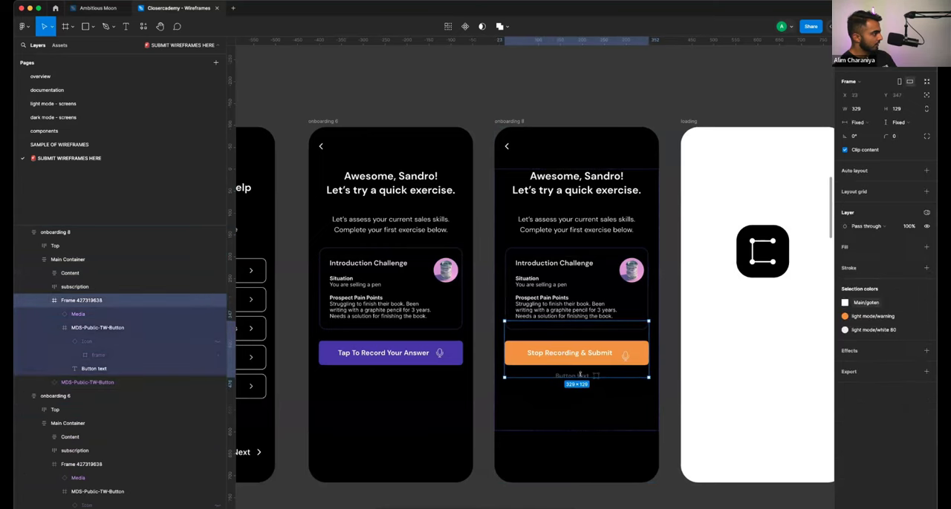
# - Recolor the pasted ghost button with the light mode/danger library color
pyautogui.click(580, 375)
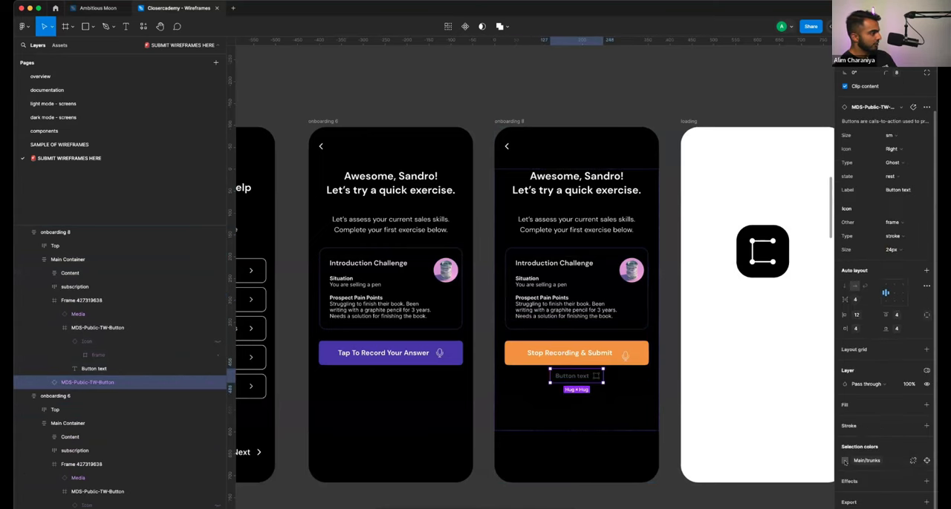
pyautogui.click(845, 461)
pyautogui.click(793, 491)
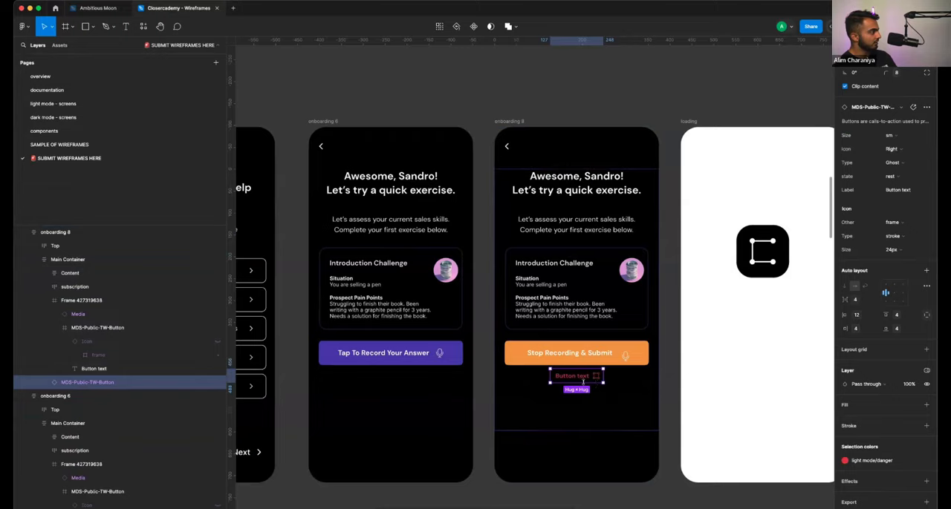
# - Change the red ghost button's label to "Cancel"
pyautogui.scroll(5, 584, 382)
pyautogui.doubleClick(555, 355)
pyautogui.doubleClick(554, 355)
pyautogui.press('super+a')
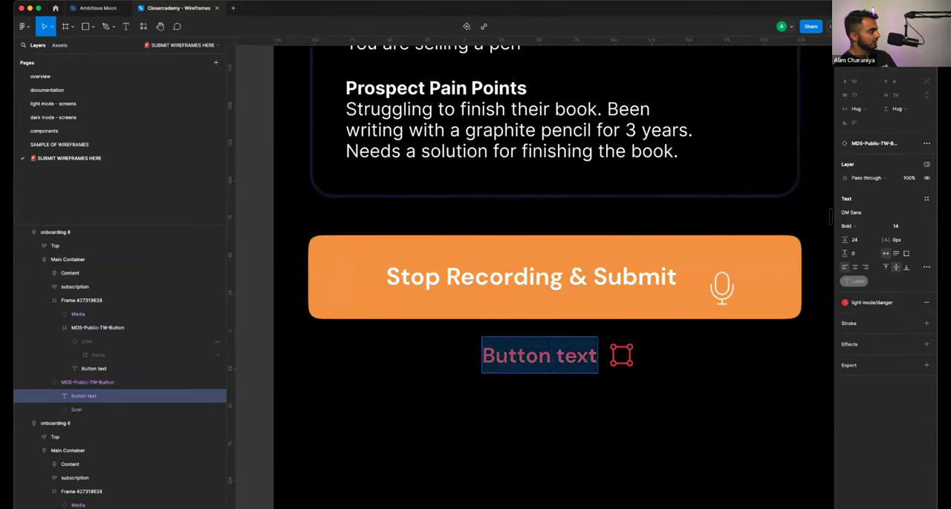
pyautogui.write('Cancel')
pyautogui.press('Escape')
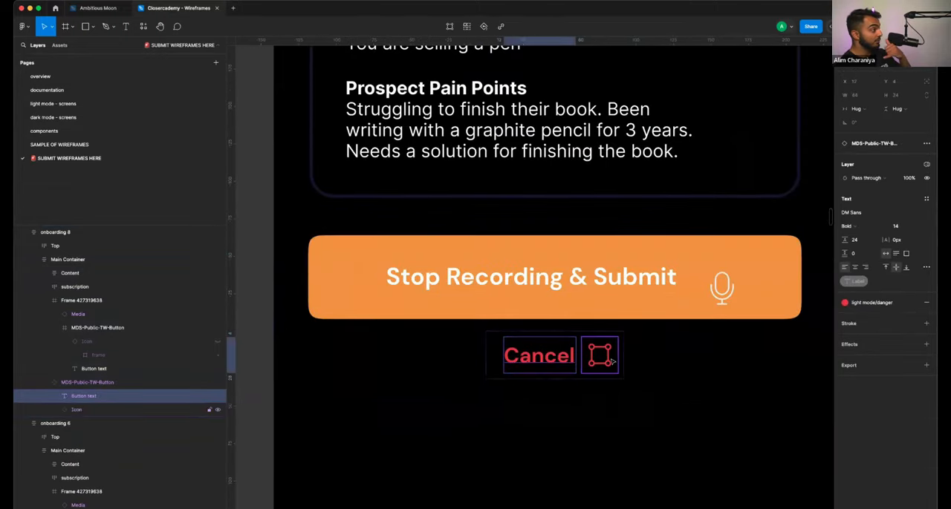
# - Try the agent icon beside the Cancel label and remove the icon from the button
pyautogui.click(611, 361)
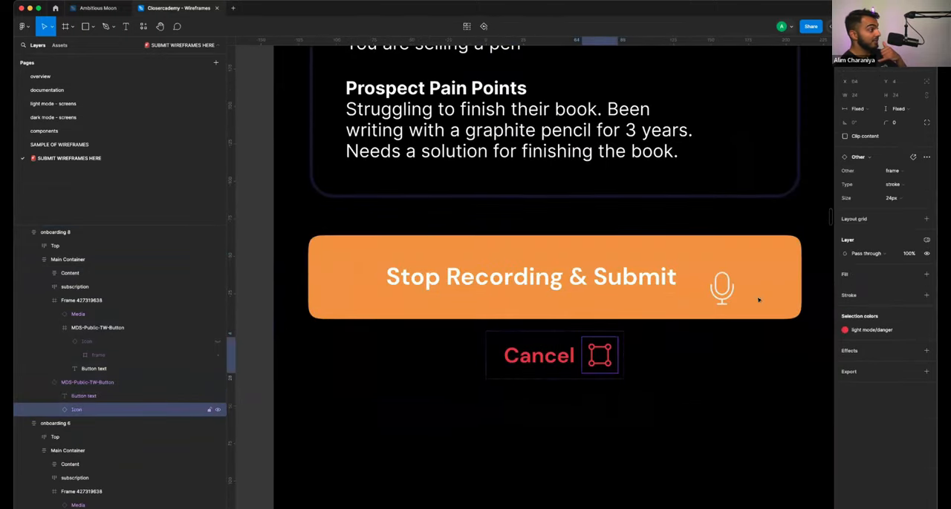
pyautogui.click(908, 171)
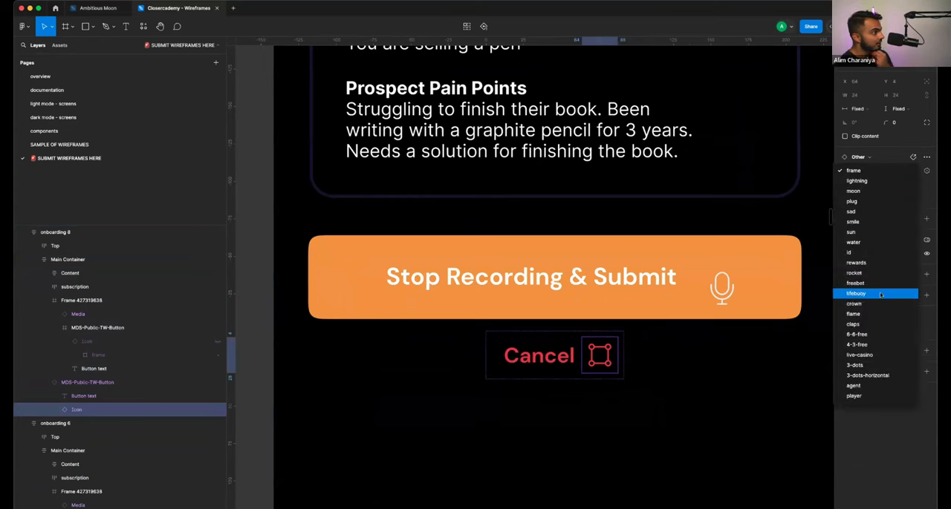
pyautogui.click(861, 385)
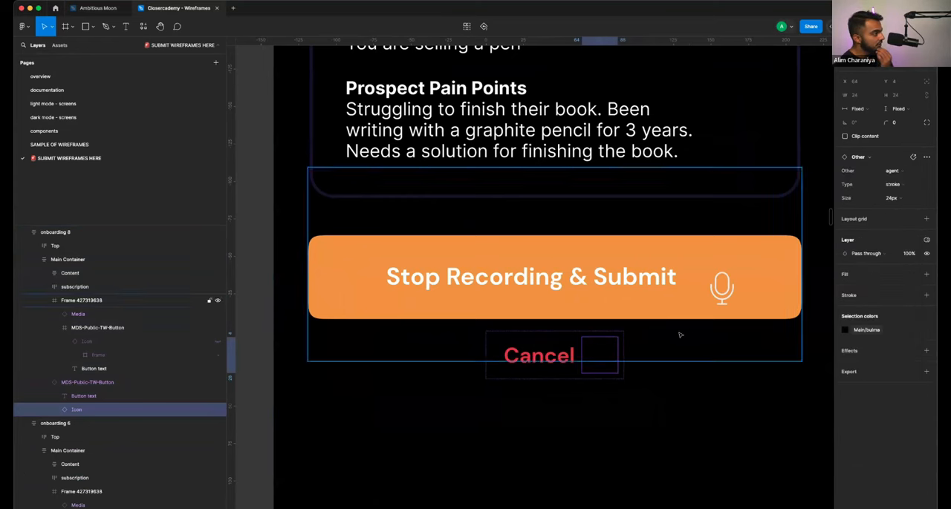
pyautogui.press('Delete')
# - Extend the red ghost button's label to "Cancel & Restart"
pyautogui.doubleClick(560, 374)
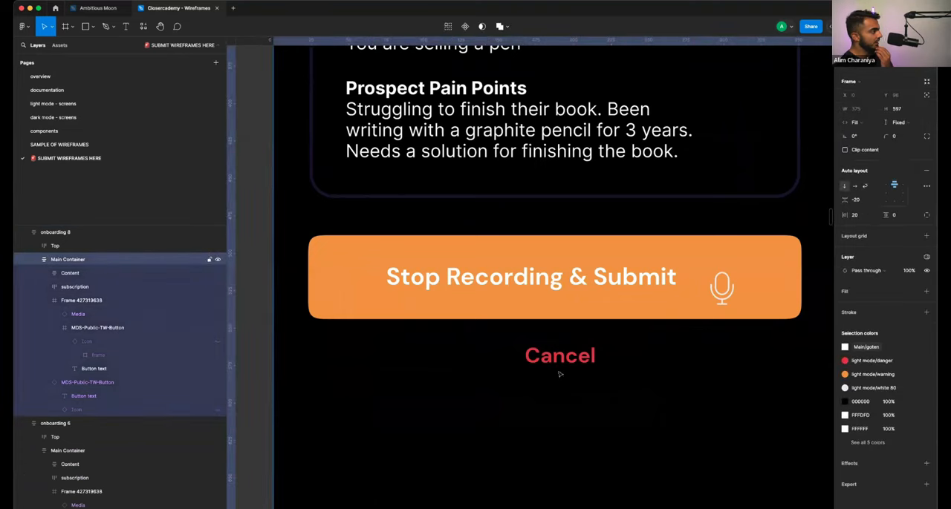
pyautogui.doubleClick(561, 367)
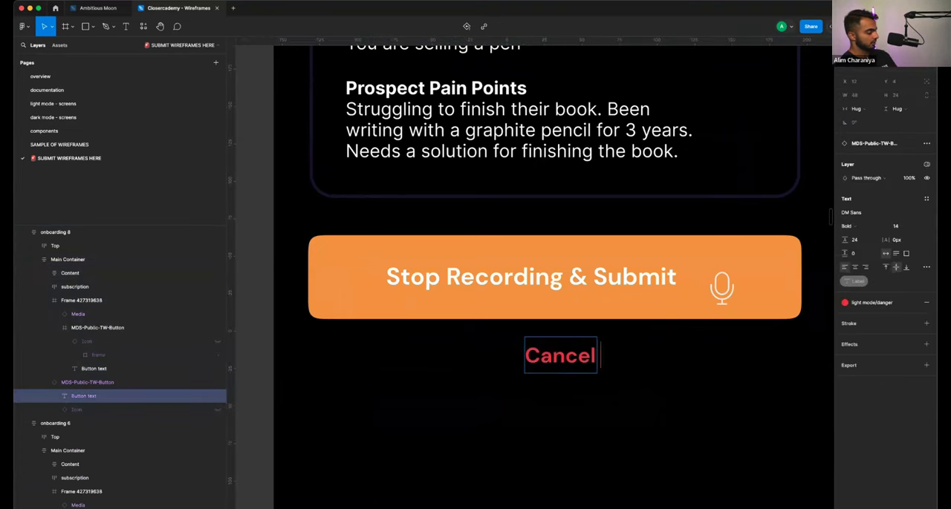
pyautogui.write('& Restart')
pyautogui.click(577, 418)
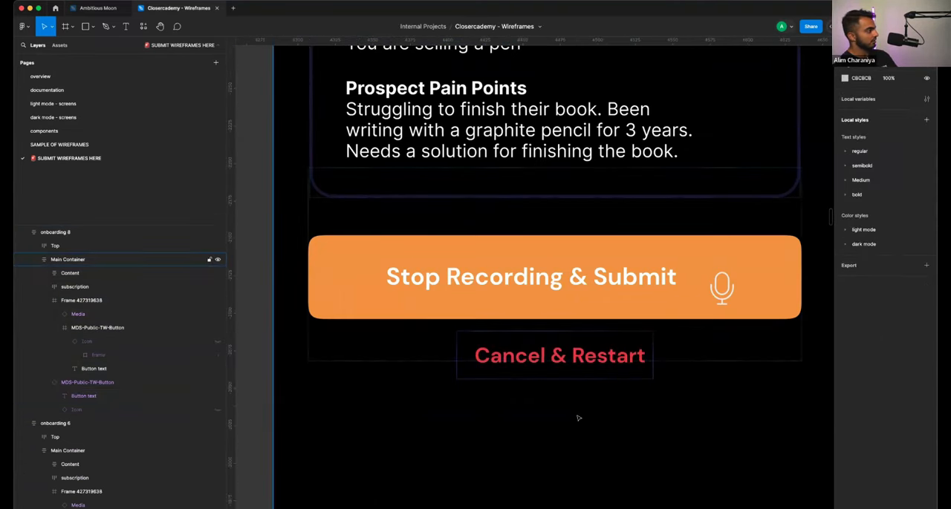
pyautogui.scroll(-6, 578, 419)
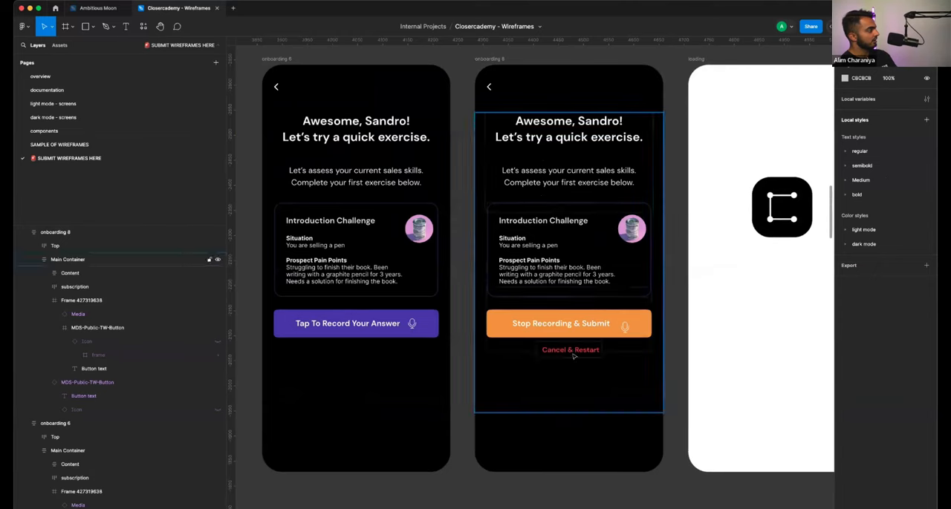
pyautogui.click(573, 356)
pyautogui.doubleClick(586, 351)
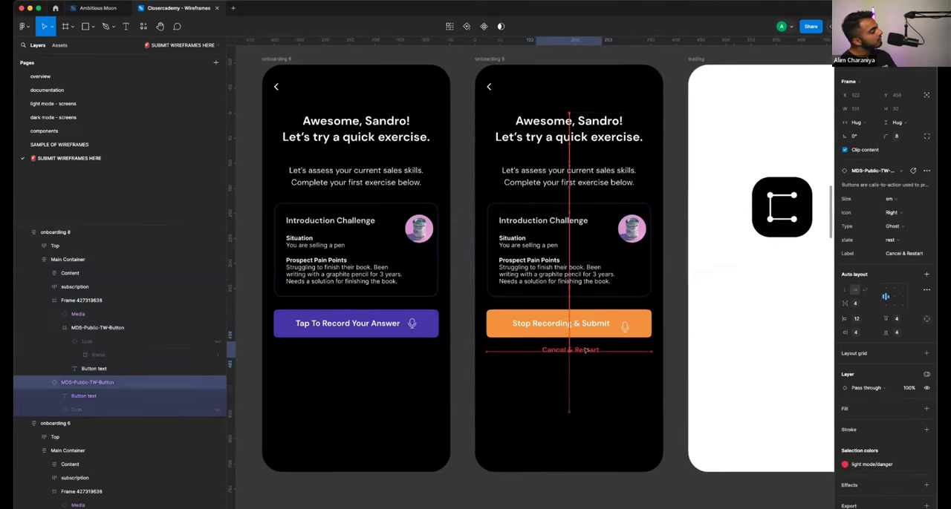
pyautogui.click(676, 347)
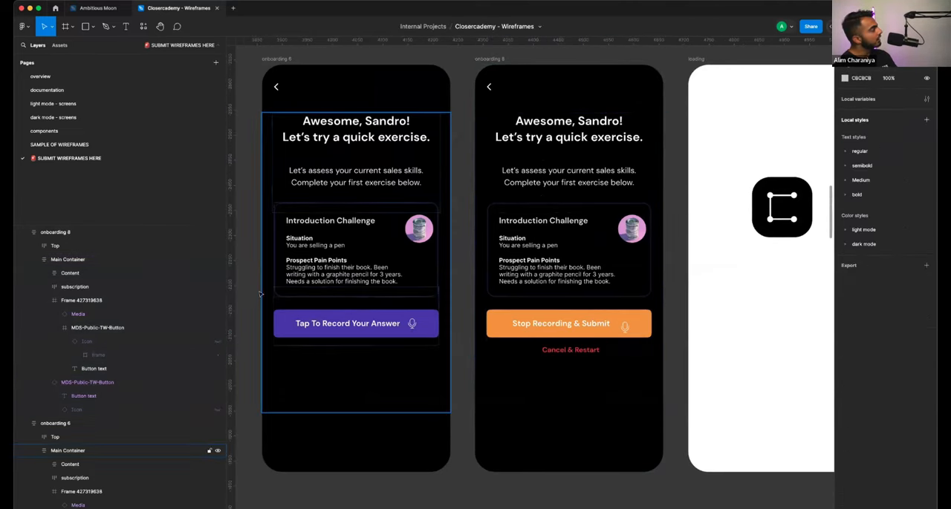
# - Return to the Ambitious Moon file and open its Type page under Foundations
pyautogui.click(97, 8)
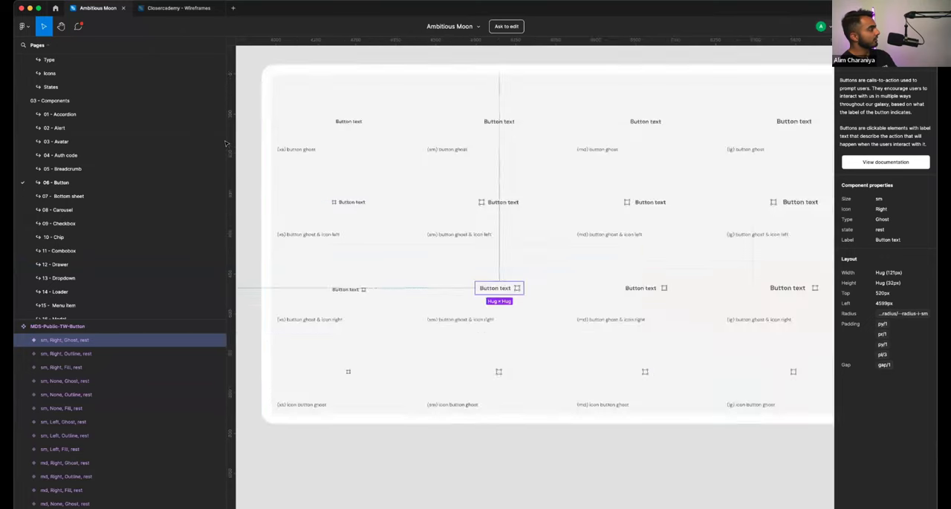
pyautogui.scroll(-5, 272, 218)
pyautogui.hscroll(-10, 273, 218)
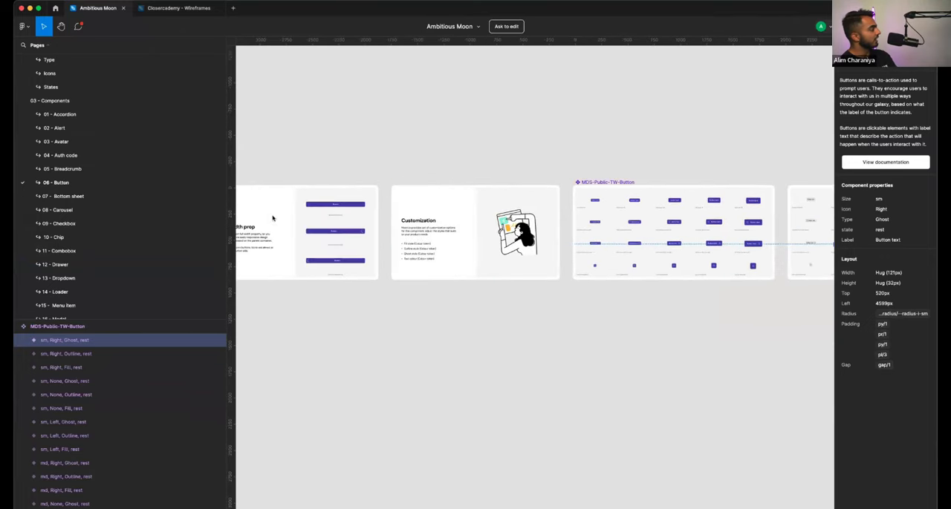
pyautogui.scroll(3, 104, 141)
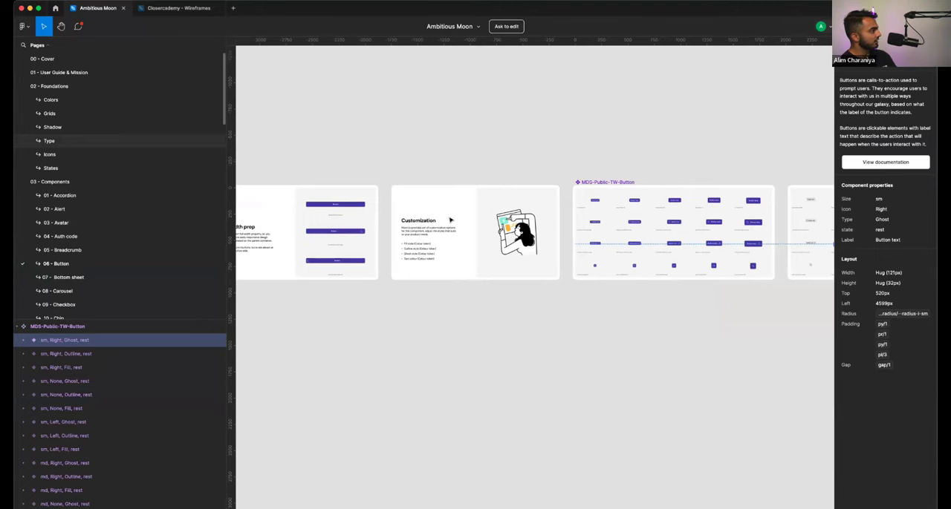
pyautogui.click(49, 140)
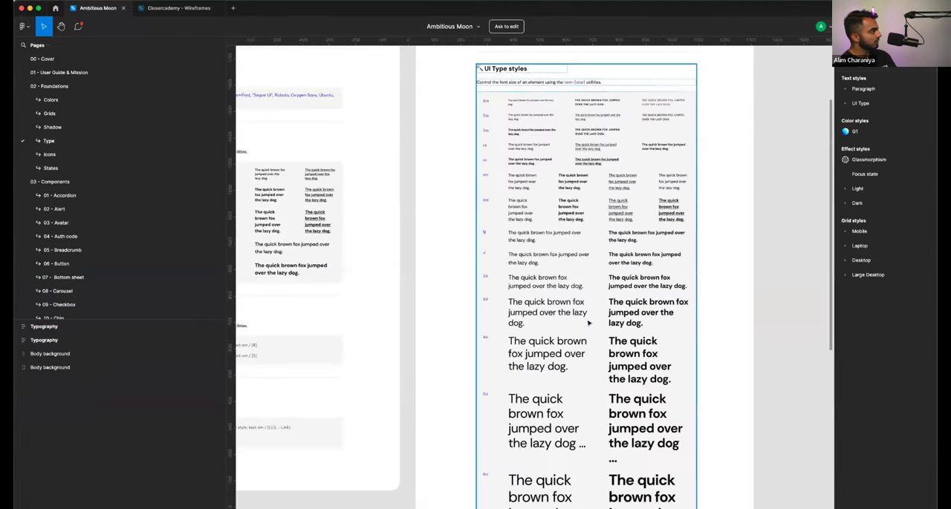
# - Copy the bold 5xl sample text from the UI Type styles
pyautogui.scroll(-3, 565, 297)
pyautogui.click(613, 359)
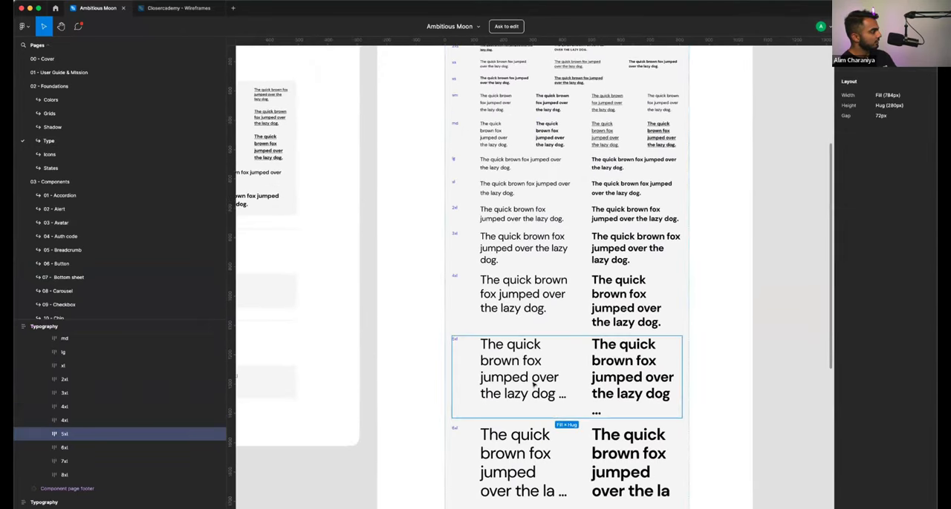
pyautogui.scroll(-2, 534, 385)
pyautogui.doubleClick(600, 340)
pyautogui.scroll(-2, 601, 356)
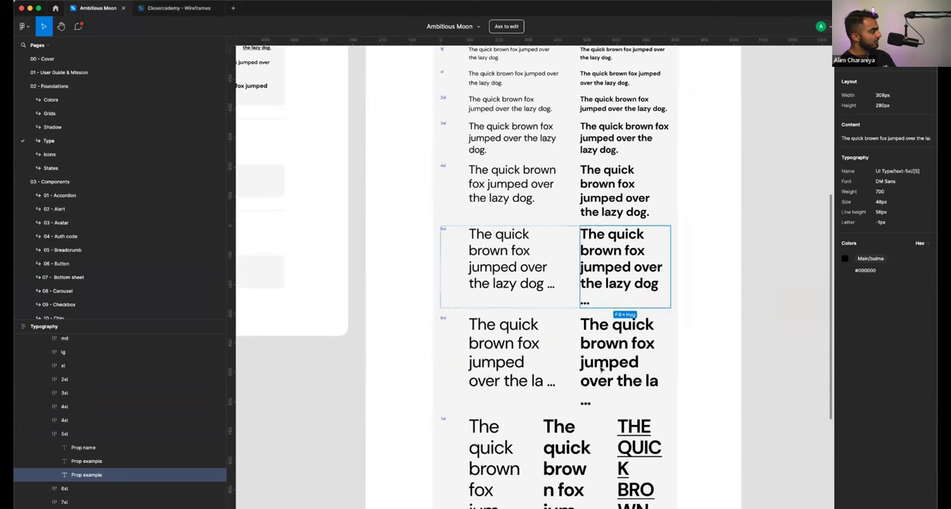
pyautogui.click(703, 230)
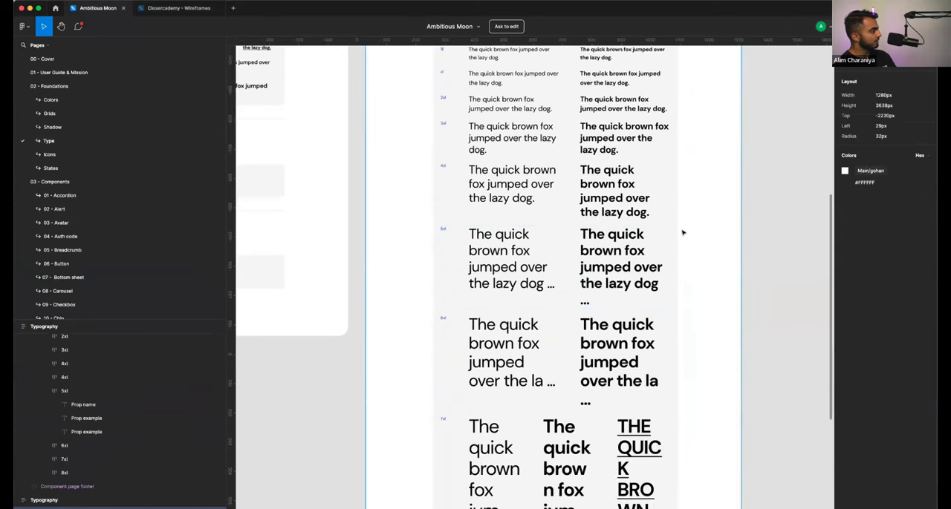
pyautogui.doubleClick(614, 264)
pyautogui.doubleClick(614, 265)
pyautogui.doubleClick(614, 265)
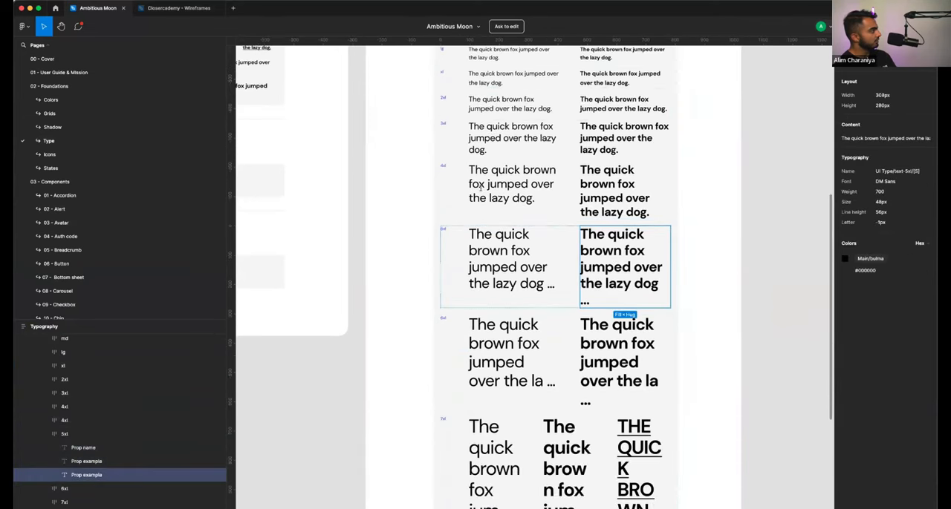
# - Paste the type sample into onboarding 8's Main Container in the wireframes file and replace its text with "00:15"
pyautogui.click(178, 7)
pyautogui.click(537, 395)
pyautogui.press('super+v')
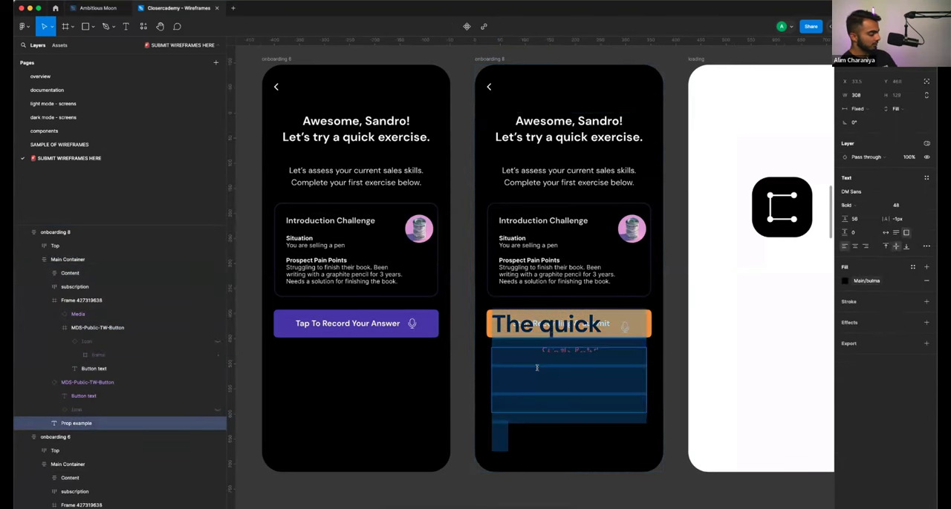
pyautogui.press('BackSpace')
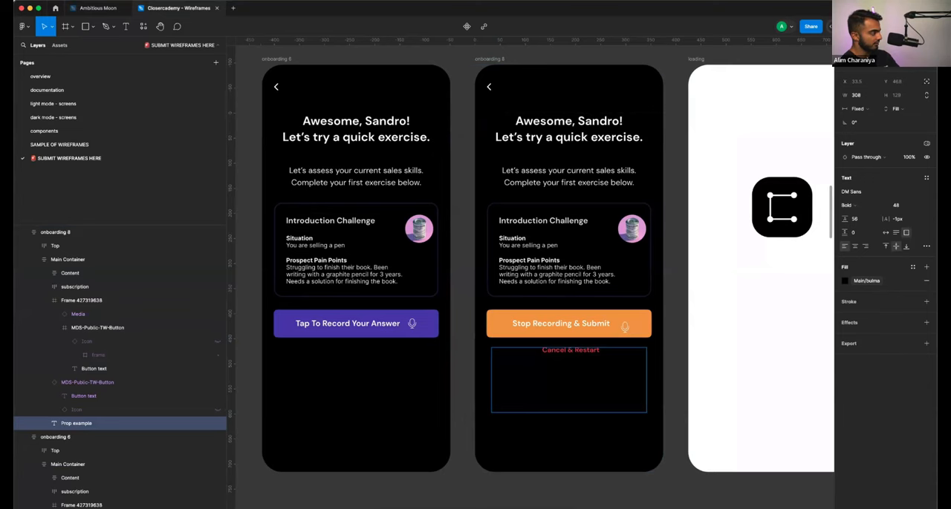
# - Recolor the 00:15 timer text with the light mode/white 80 library color
pyautogui.press('super+a')
pyautogui.click(866, 282)
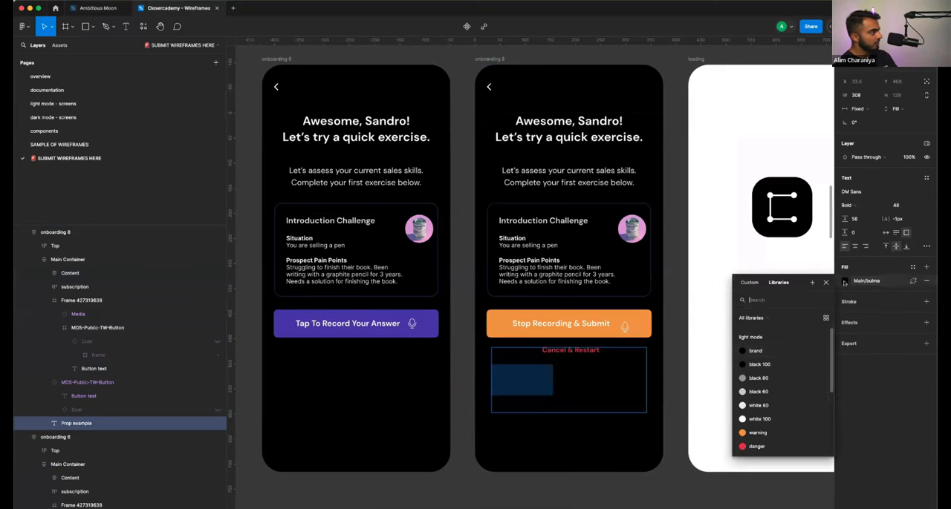
pyautogui.click(769, 404)
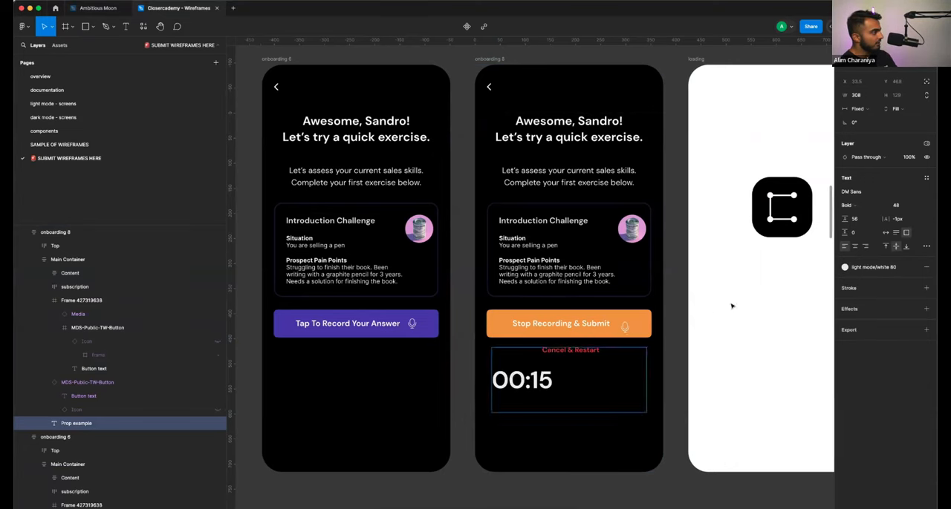
# - Center-align the 00:15 timer text horizontally within its text box on onboarding 8
pyautogui.click(854, 246)
pyautogui.press('Escape')
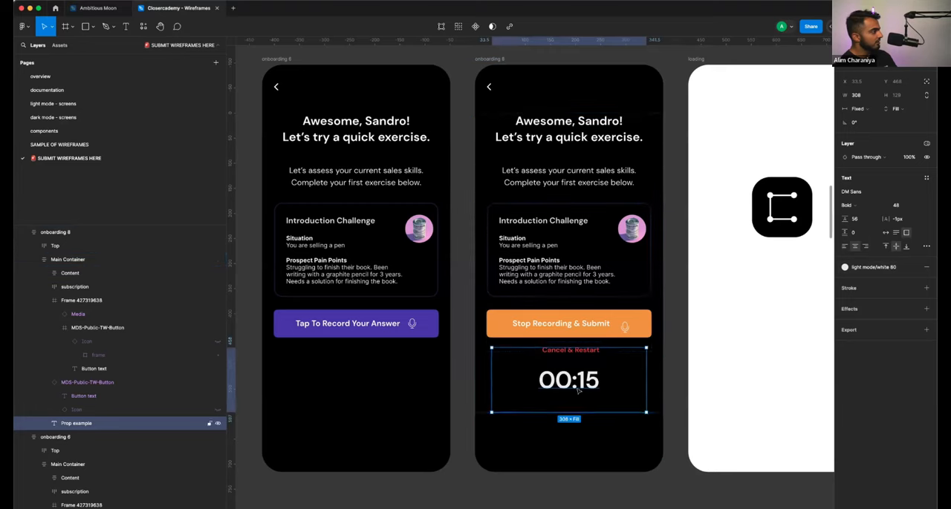
pyautogui.click(679, 375)
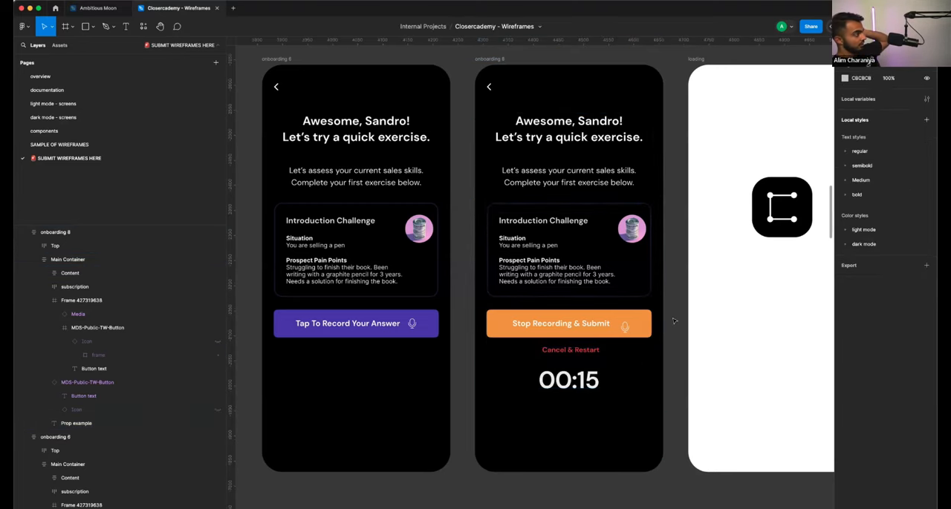
# - Nudge the microphone icon up so it lines up vertically with the "Stop Recording & Submit" button text
pyautogui.hscroll(-3, 673, 320)
pyautogui.hscroll(-1, 673, 320)
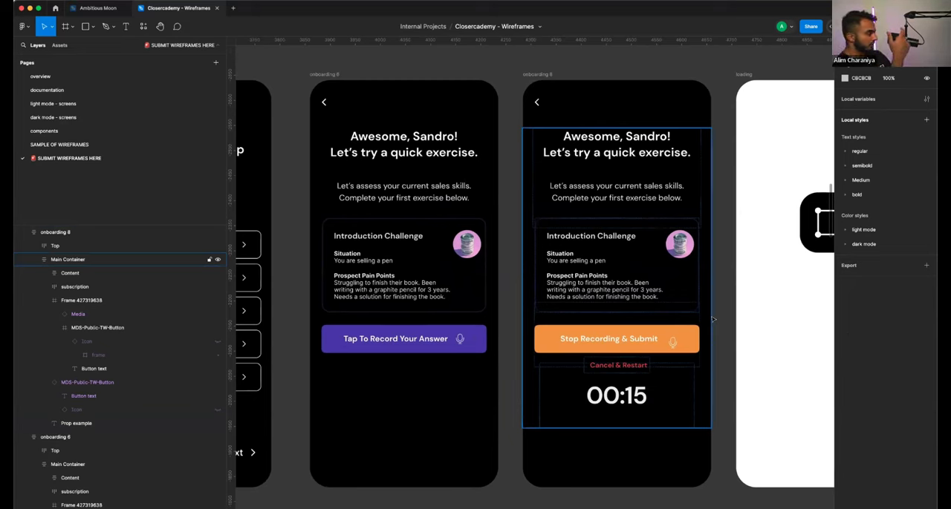
pyautogui.click(672, 343)
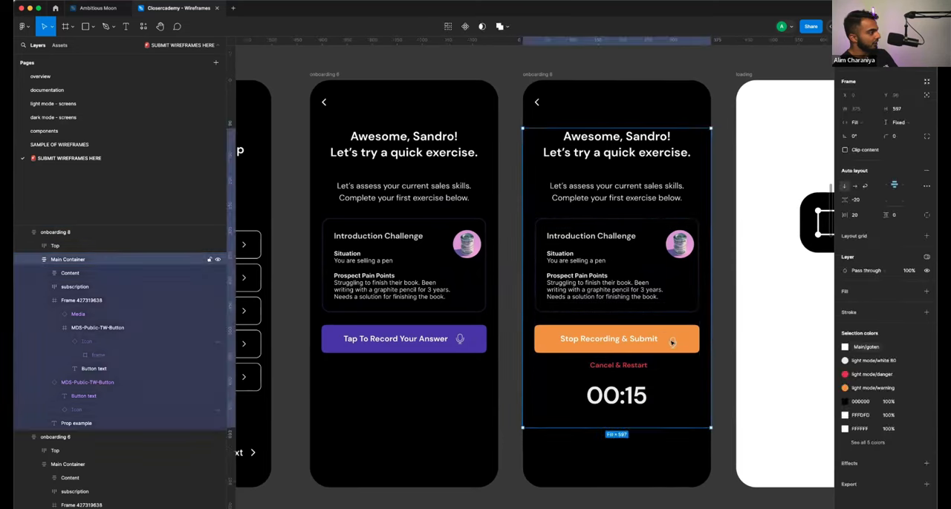
pyautogui.doubleClick(672, 343)
pyautogui.doubleClick(672, 343)
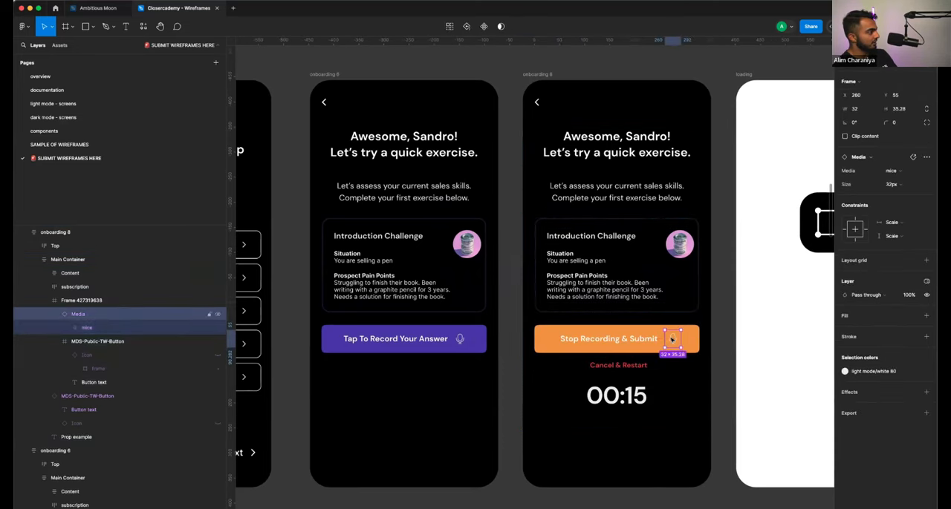
pyautogui.click(718, 332)
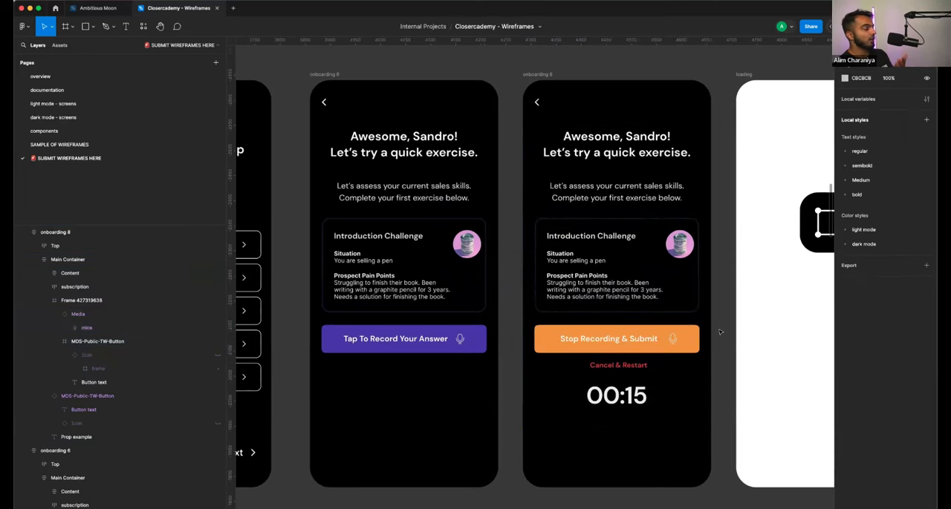